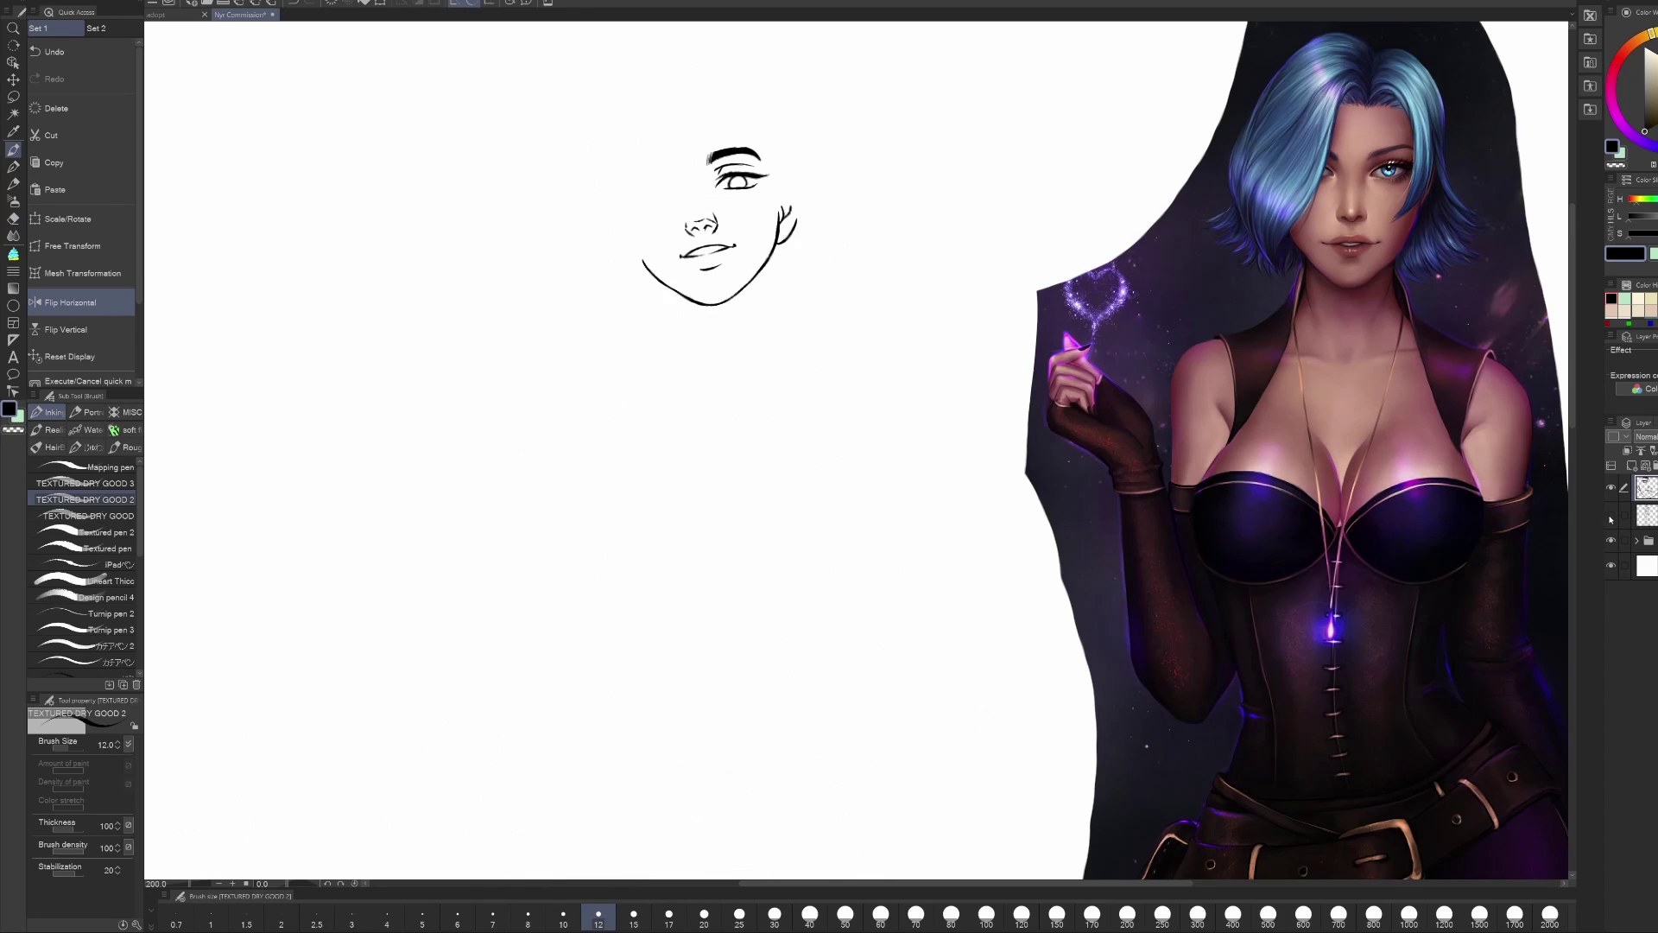
Step: Ink the neck and the vest's collar panel on the raised-arm side, following the sketch with the 12 px textured pen
{"action": "left_click_drag", "start_coordinate": [760, 349], "coordinate": [740, 422]}
{"action": "left_click", "coordinate": [72, 303]}
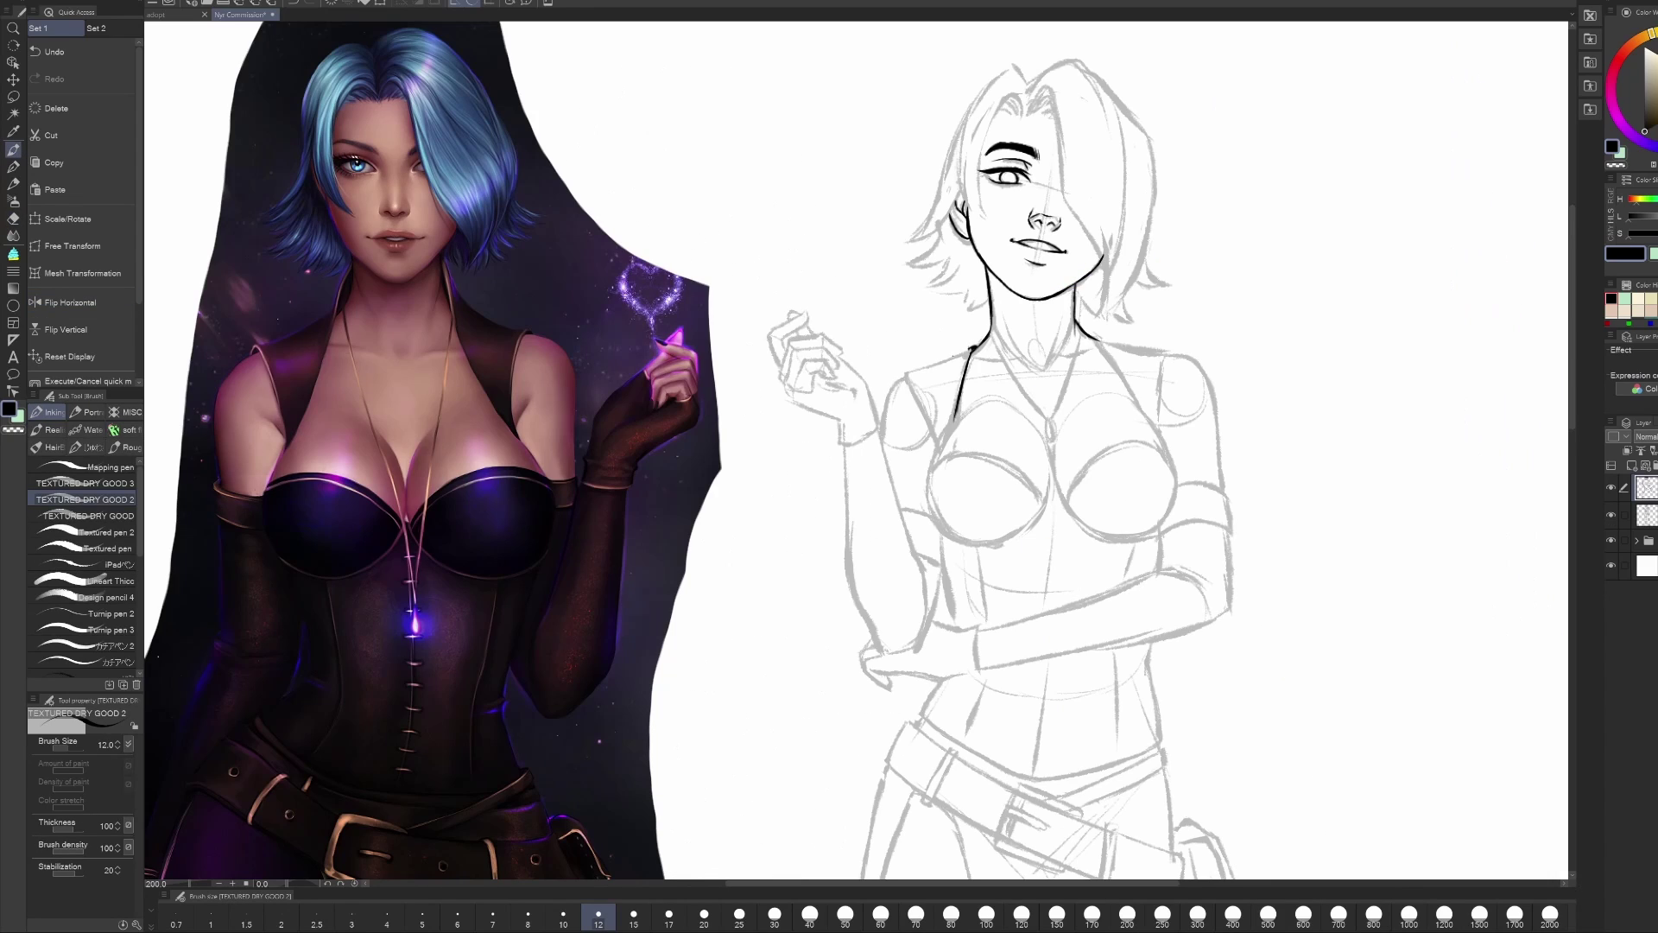
{"action": "left_click_drag", "start_coordinate": [968, 393], "coordinate": [851, 406]}
{"action": "left_click", "coordinate": [72, 302]}
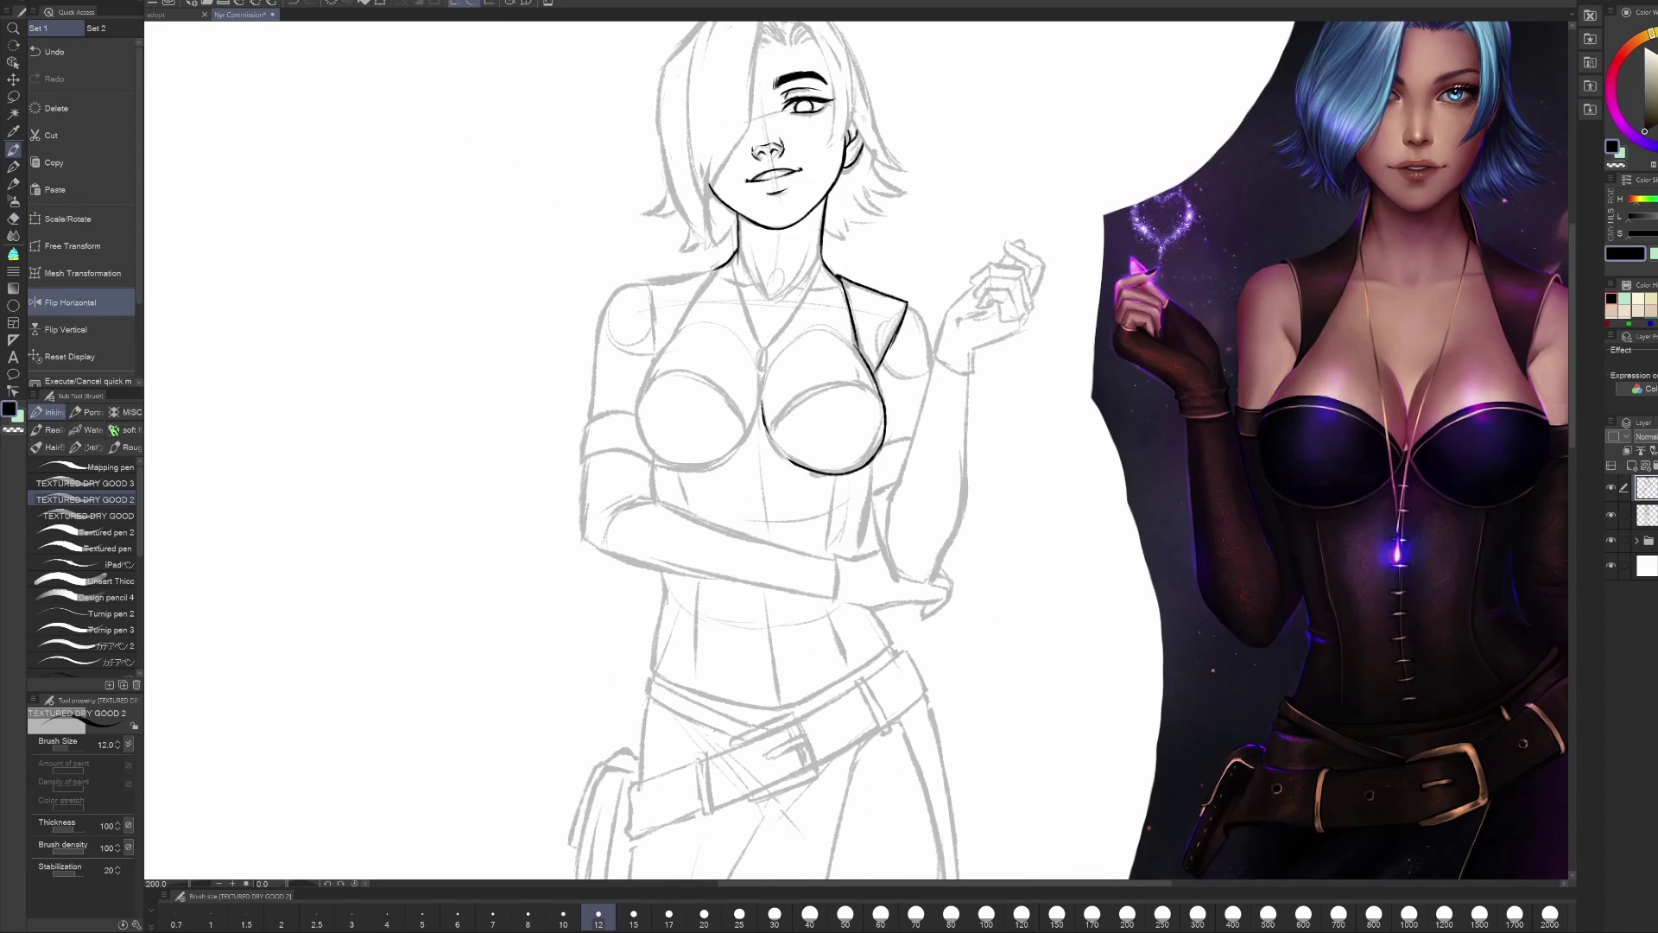
Step: Ink the rounded contours of both sides of the bust over the sketch, erasing uneven line parts
{"action": "key", "text": "e"}
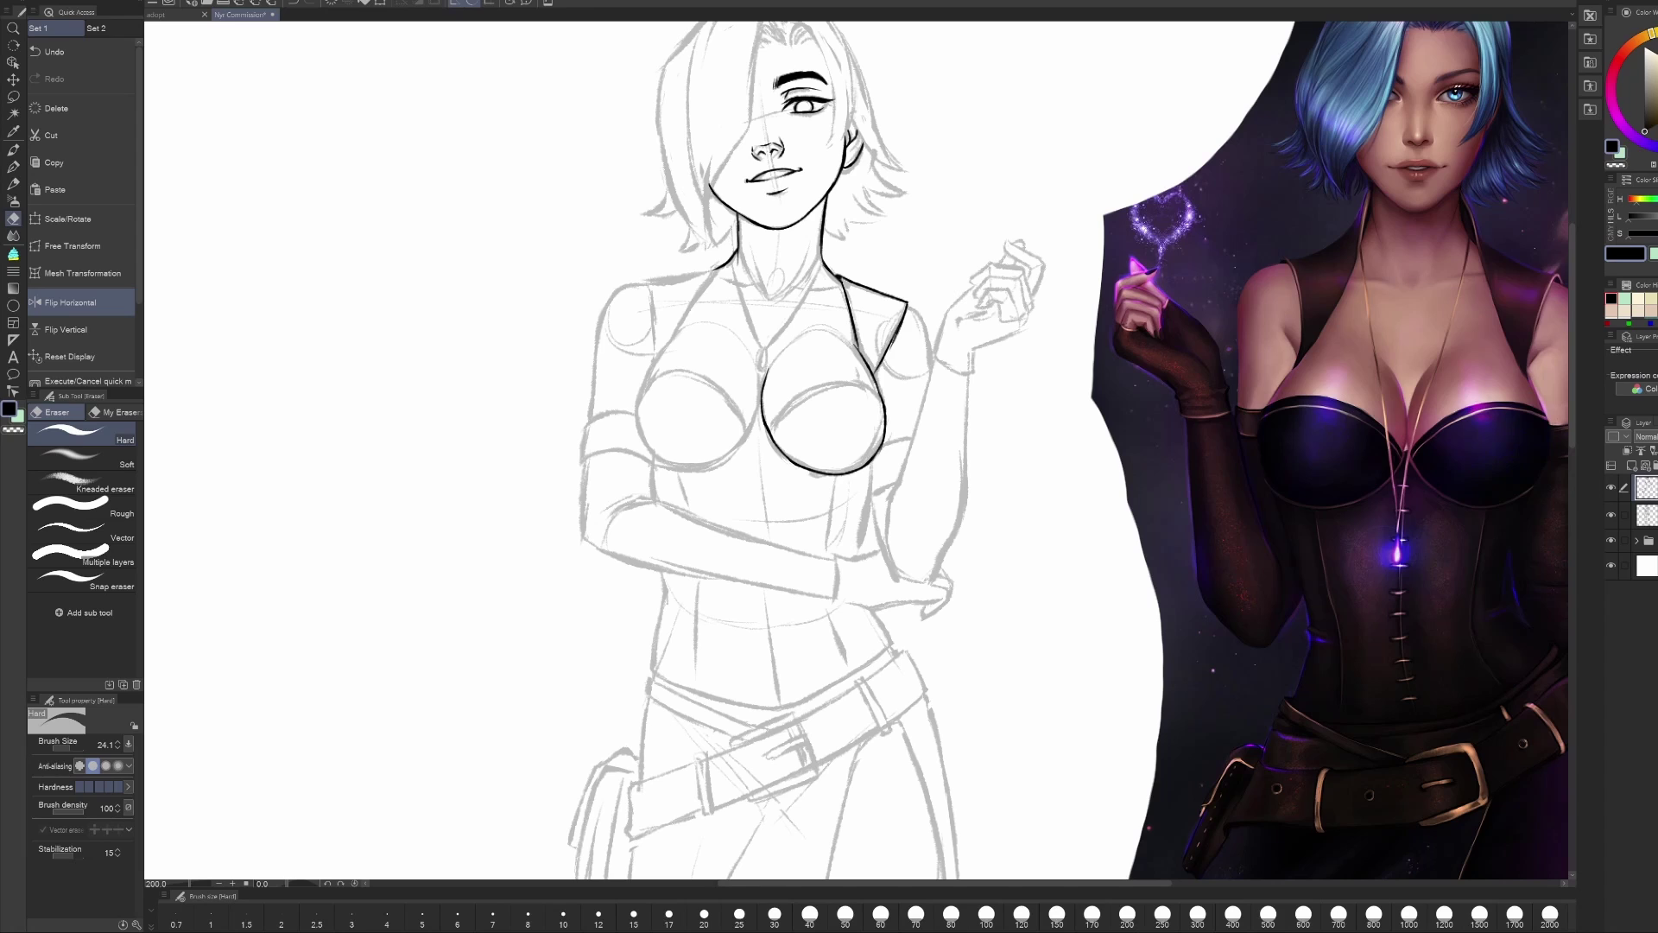
{"action": "left_click_drag", "start_coordinate": [765, 404], "coordinate": [778, 449]}
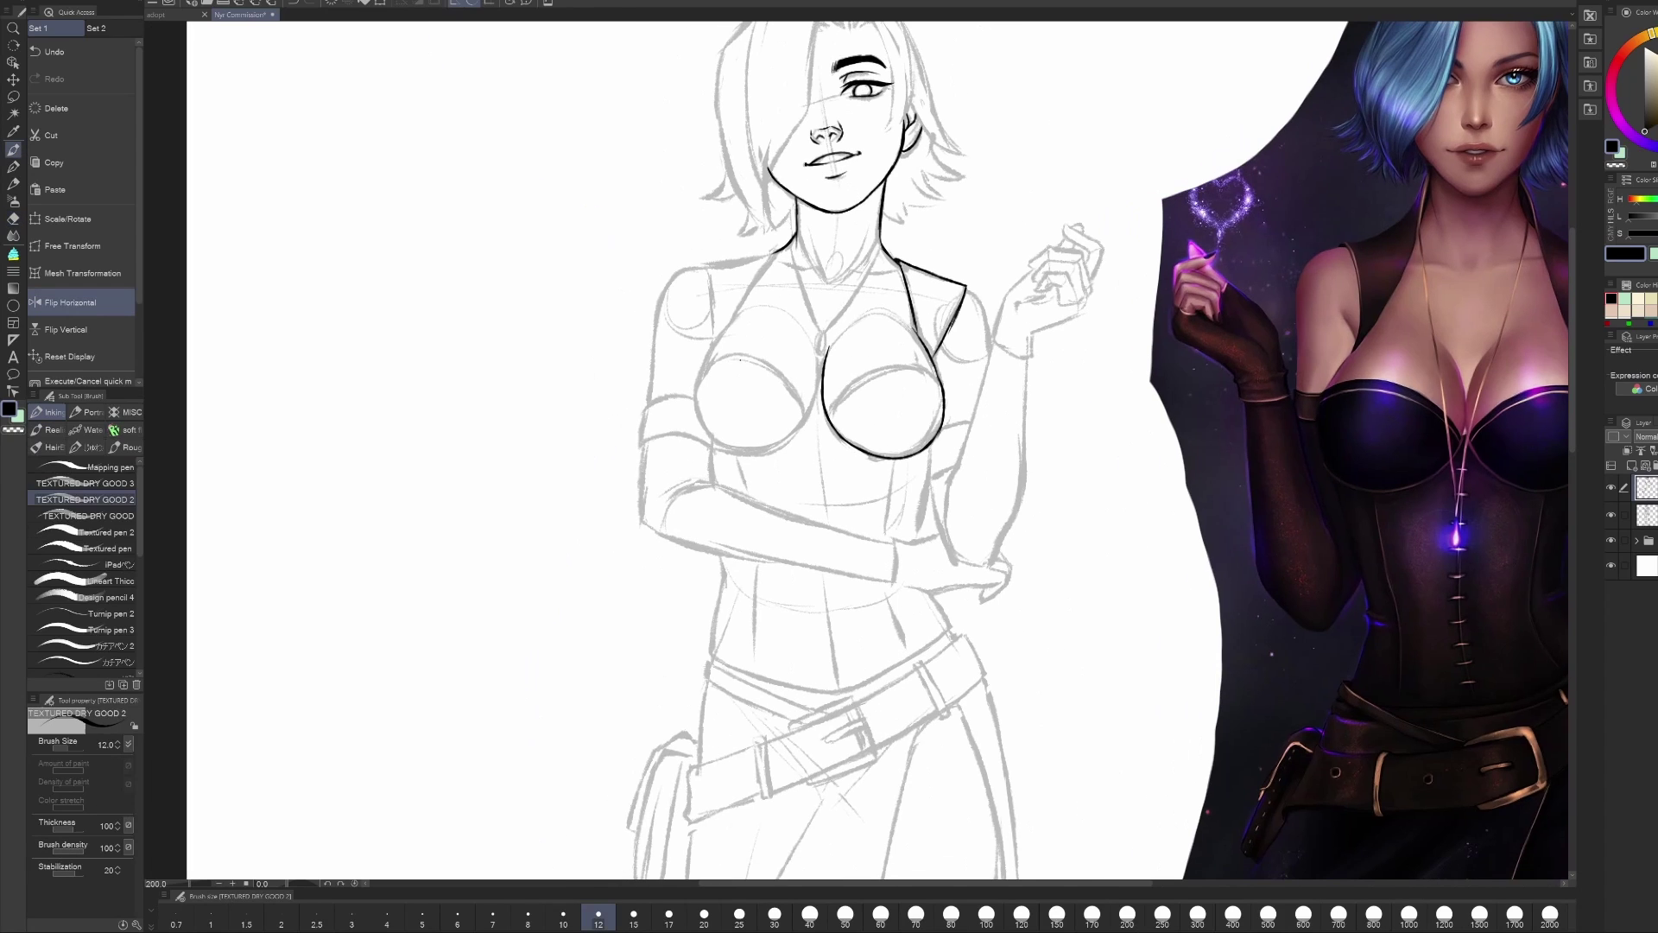
{"action": "left_click_drag", "start_coordinate": [732, 324], "coordinate": [819, 393]}
Step: Clean up the inked collar and bust lines with the sketch layer hidden, and restore the sketch's visibility
{"action": "left_click", "coordinate": [1611, 514]}
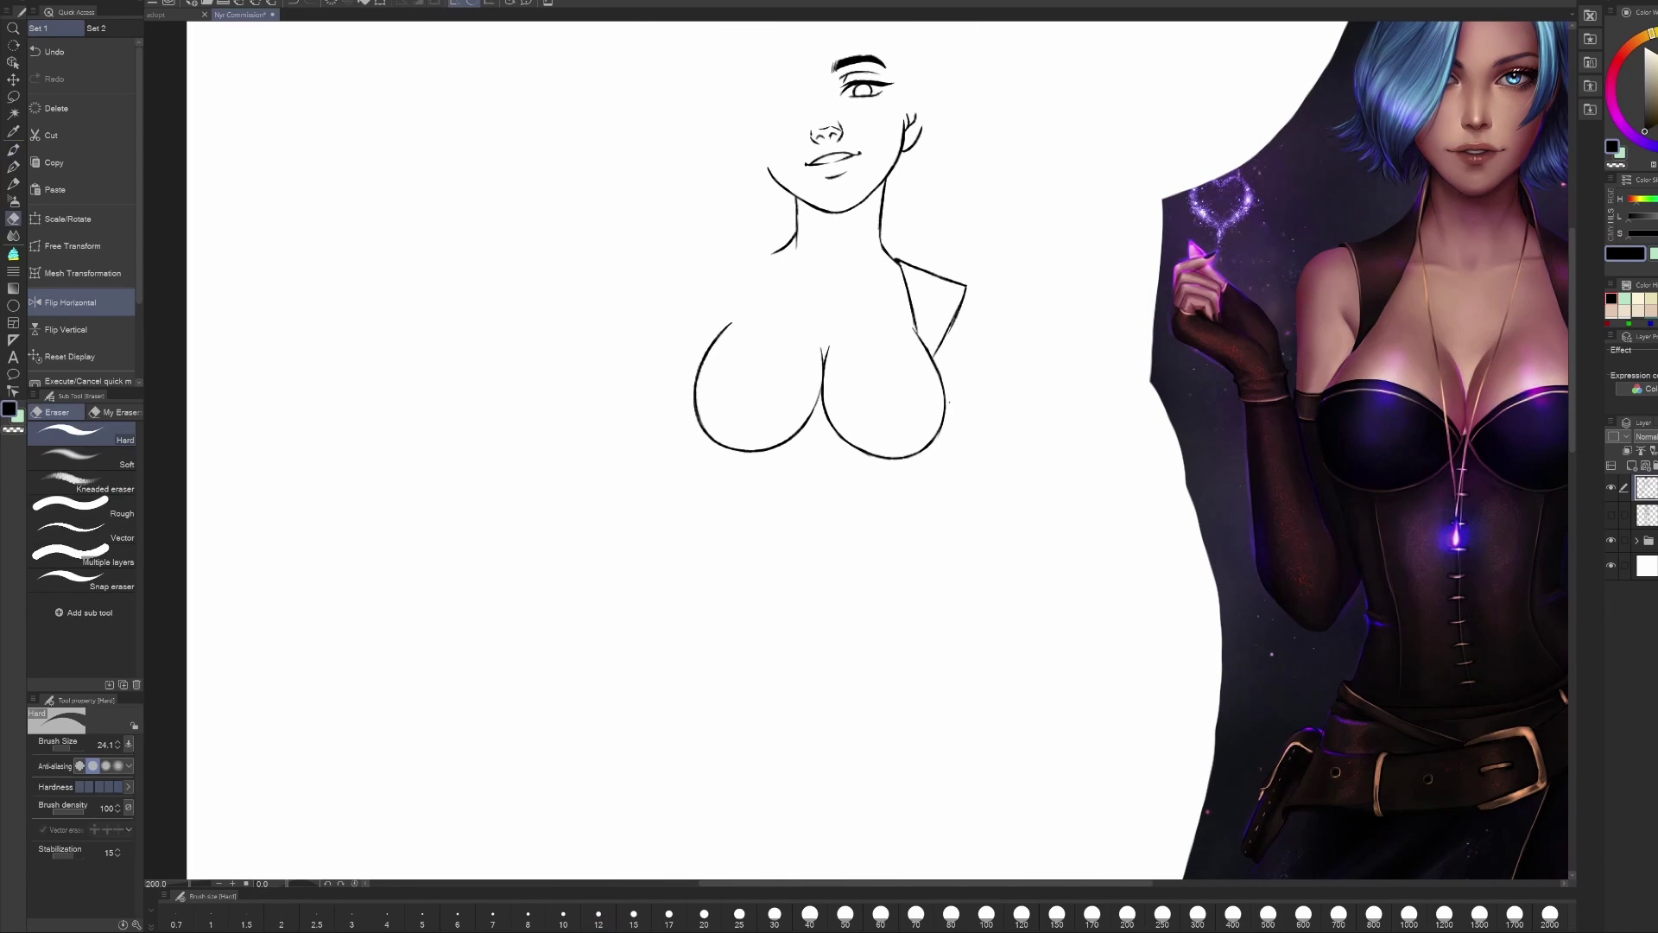
{"action": "left_click_drag", "start_coordinate": [961, 292], "coordinate": [950, 329]}
{"action": "left_click_drag", "start_coordinate": [719, 446], "coordinate": [696, 393]}
{"action": "key", "text": "p"}
{"action": "left_click", "coordinate": [1611, 514]}
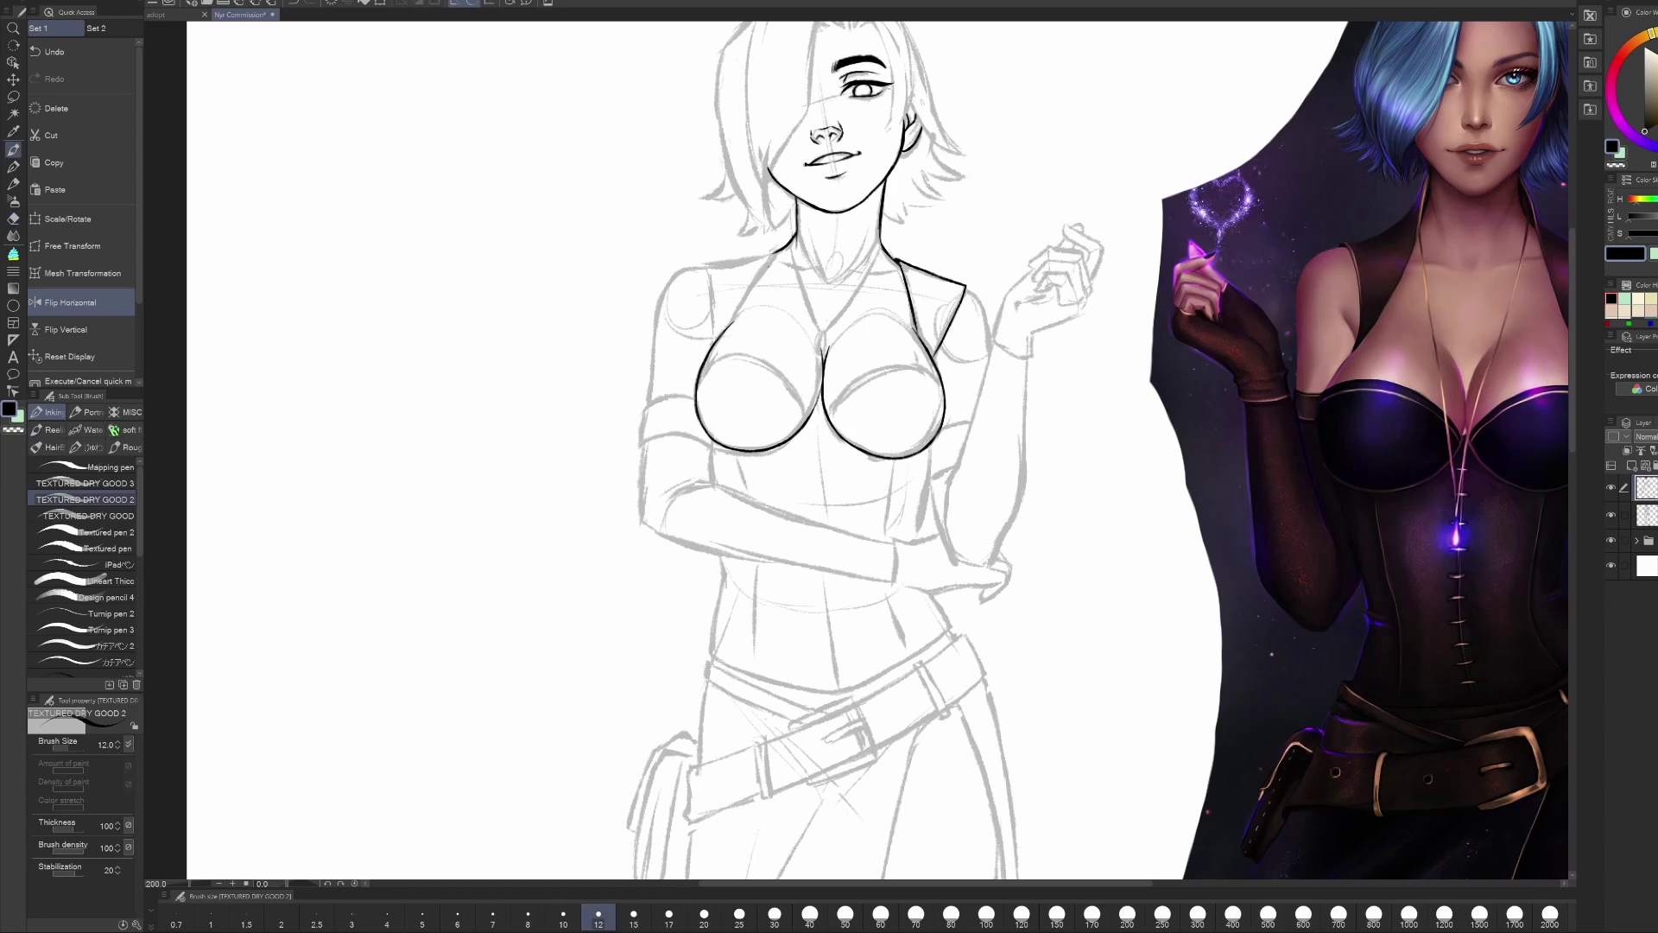
Step: Ink the neckline edge and the shoulder panel of the vest on the folded-arm side
{"action": "left_click_drag", "start_coordinate": [924, 397], "coordinate": [769, 397]}
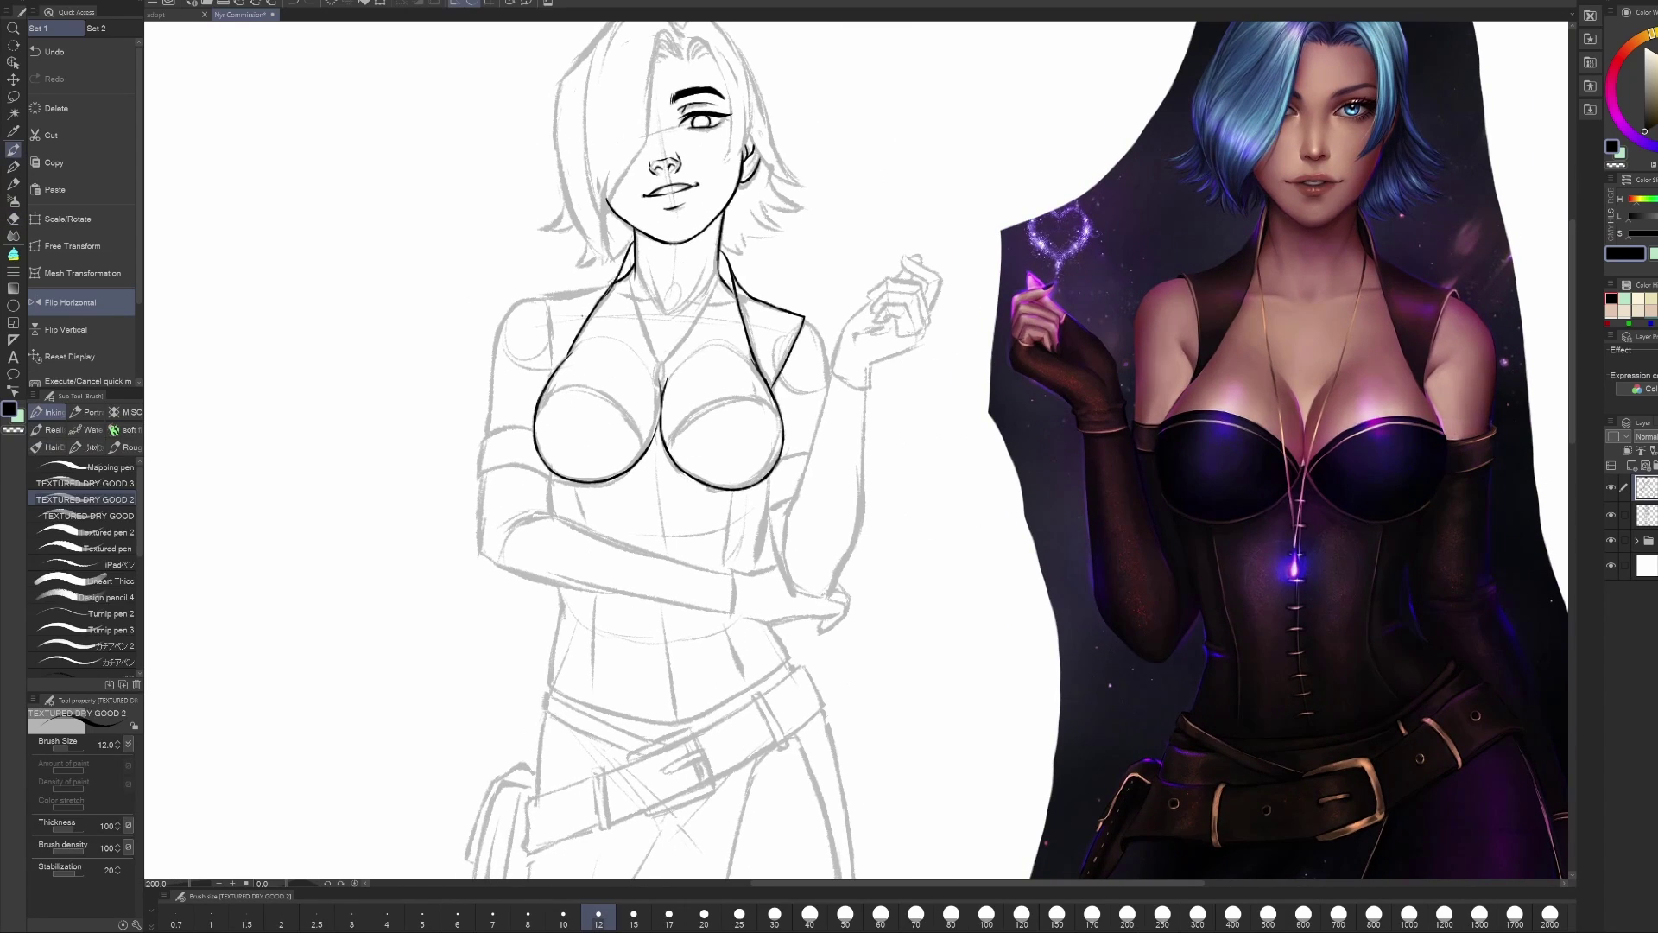
{"action": "key", "text": "h"}
{"action": "key", "text": "e"}
{"action": "key", "text": "p"}
{"action": "left_click_drag", "start_coordinate": [976, 235], "coordinate": [1004, 275]}
{"action": "key", "text": "e"}
{"action": "key", "text": "p"}
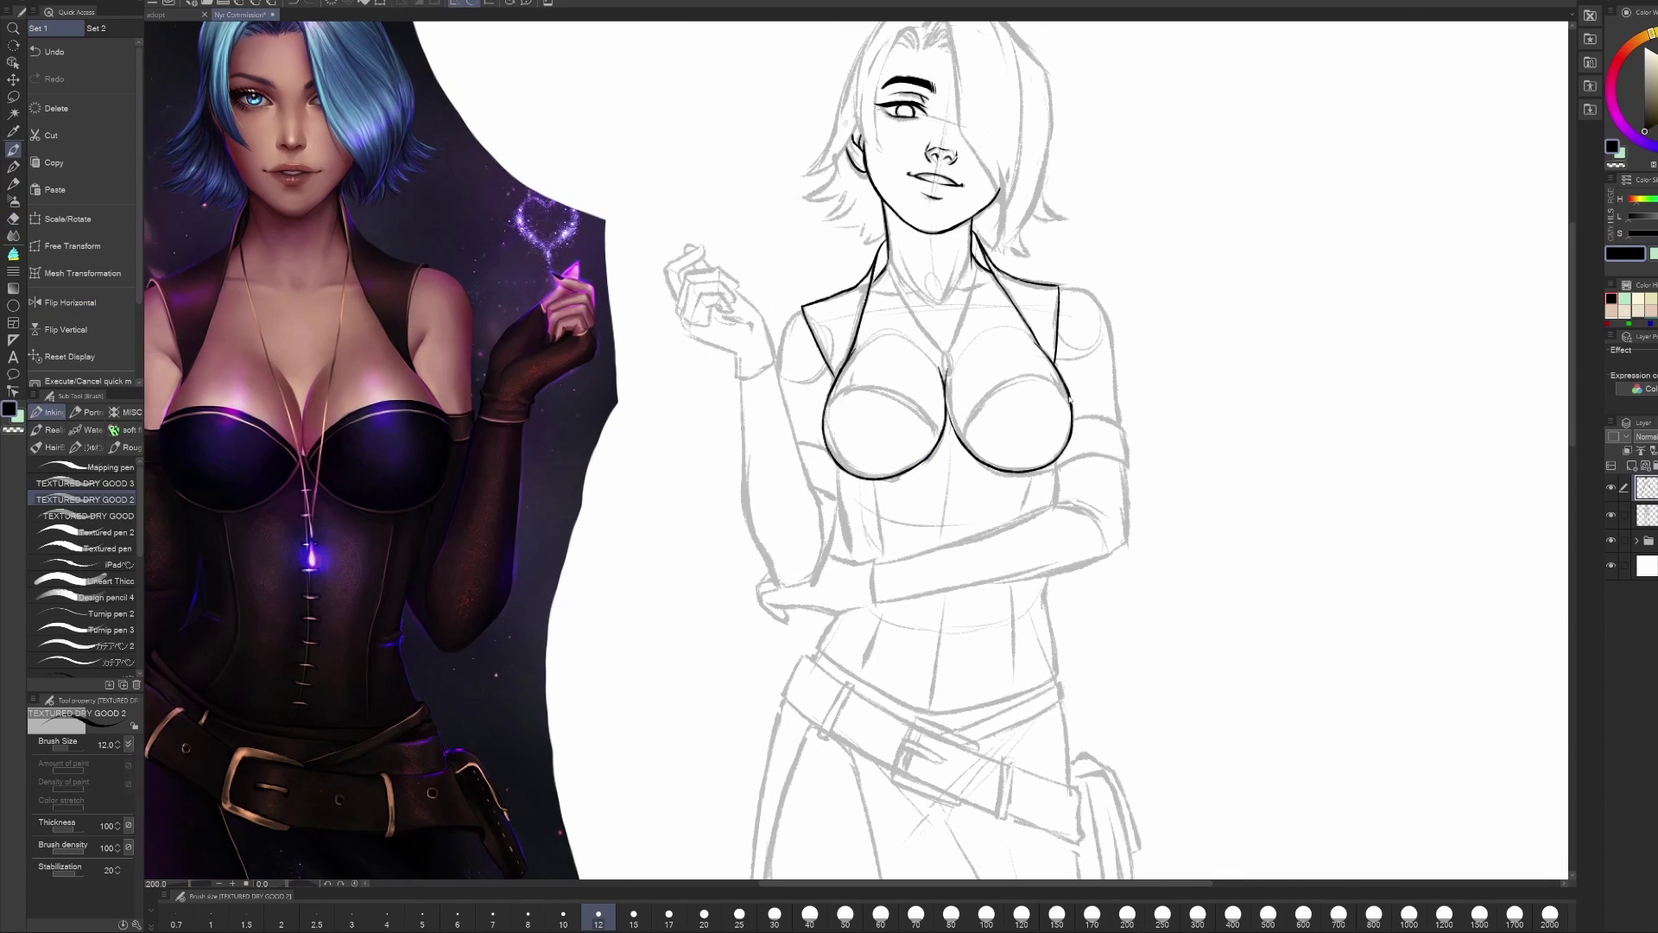
Step: Ink the neck hollow and both collarbones between the vest's collar edges
{"action": "key", "text": "h"}
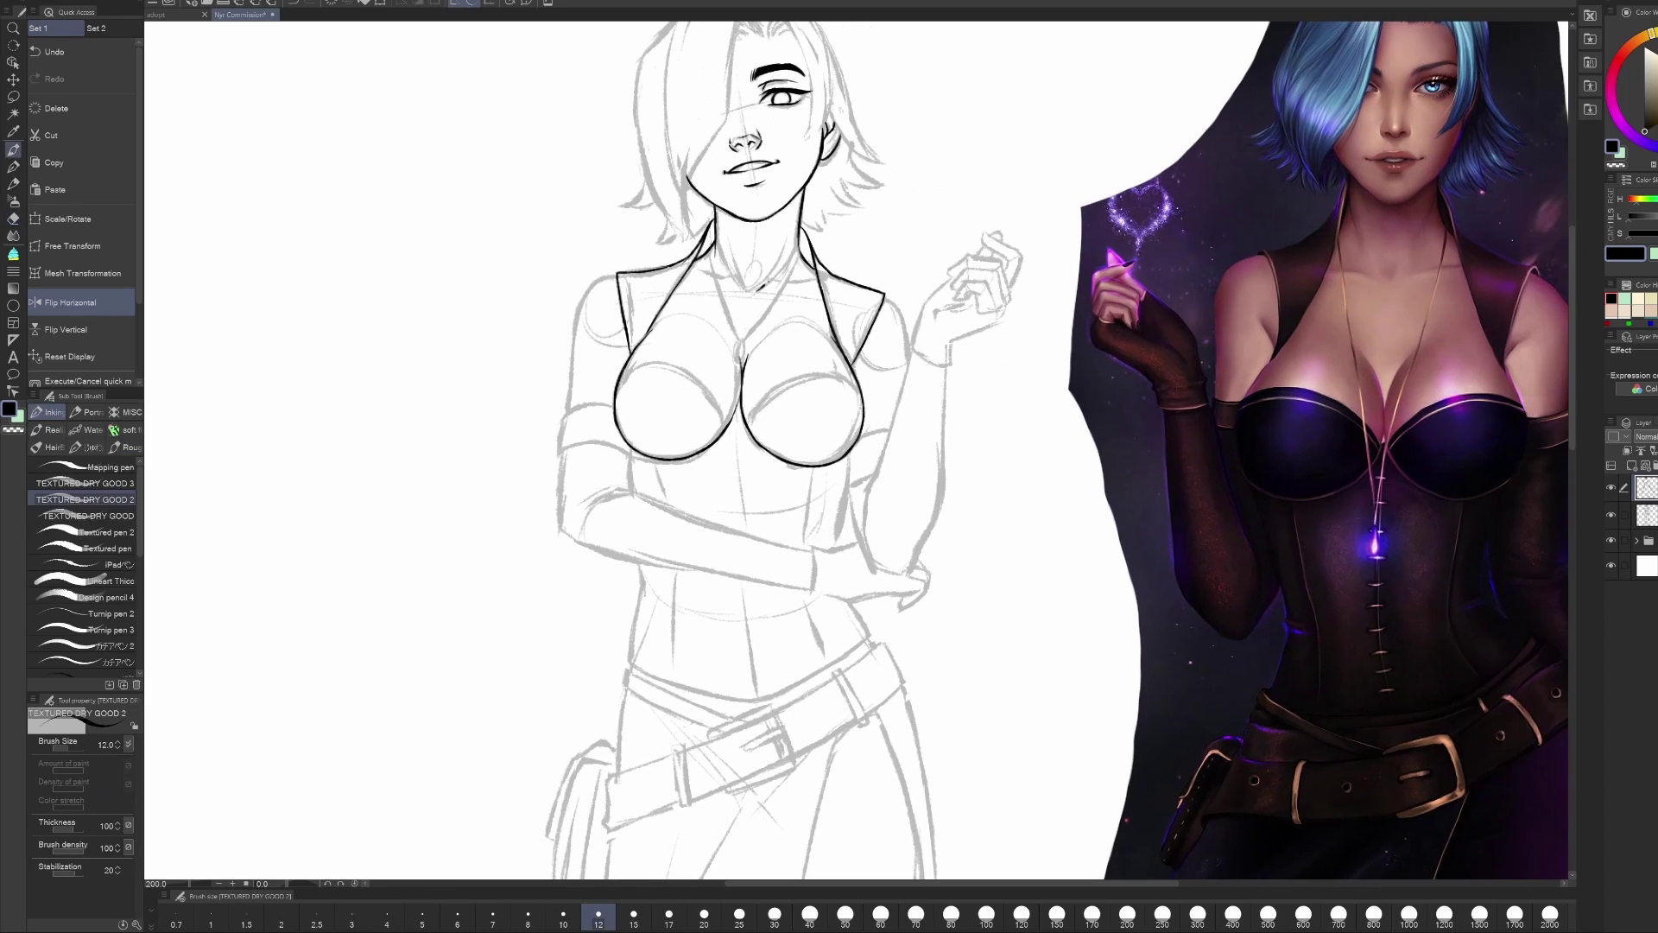
{"action": "left_click_drag", "start_coordinate": [695, 278], "coordinate": [812, 281]}
{"action": "key", "text": "e"}
{"action": "key", "text": "p"}
{"action": "left_click_drag", "start_coordinate": [863, 449], "coordinate": [810, 437]}
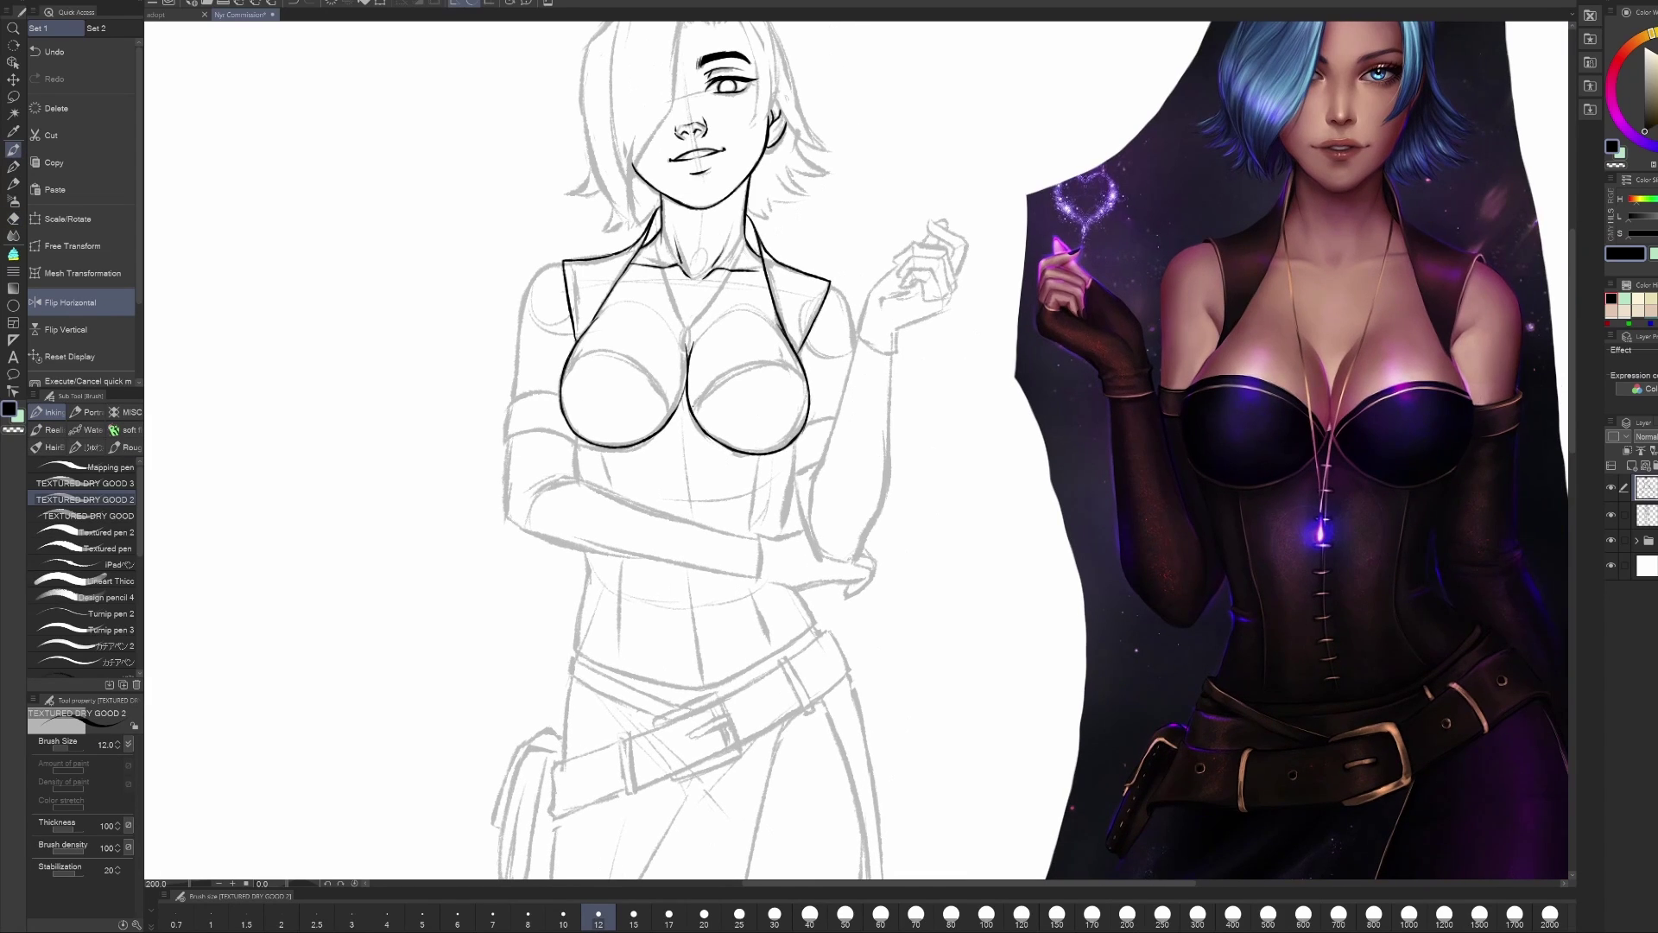
Step: Ink the curved upper edges of both corset cups and erase the overlapping line parts
{"action": "key", "text": "h"}
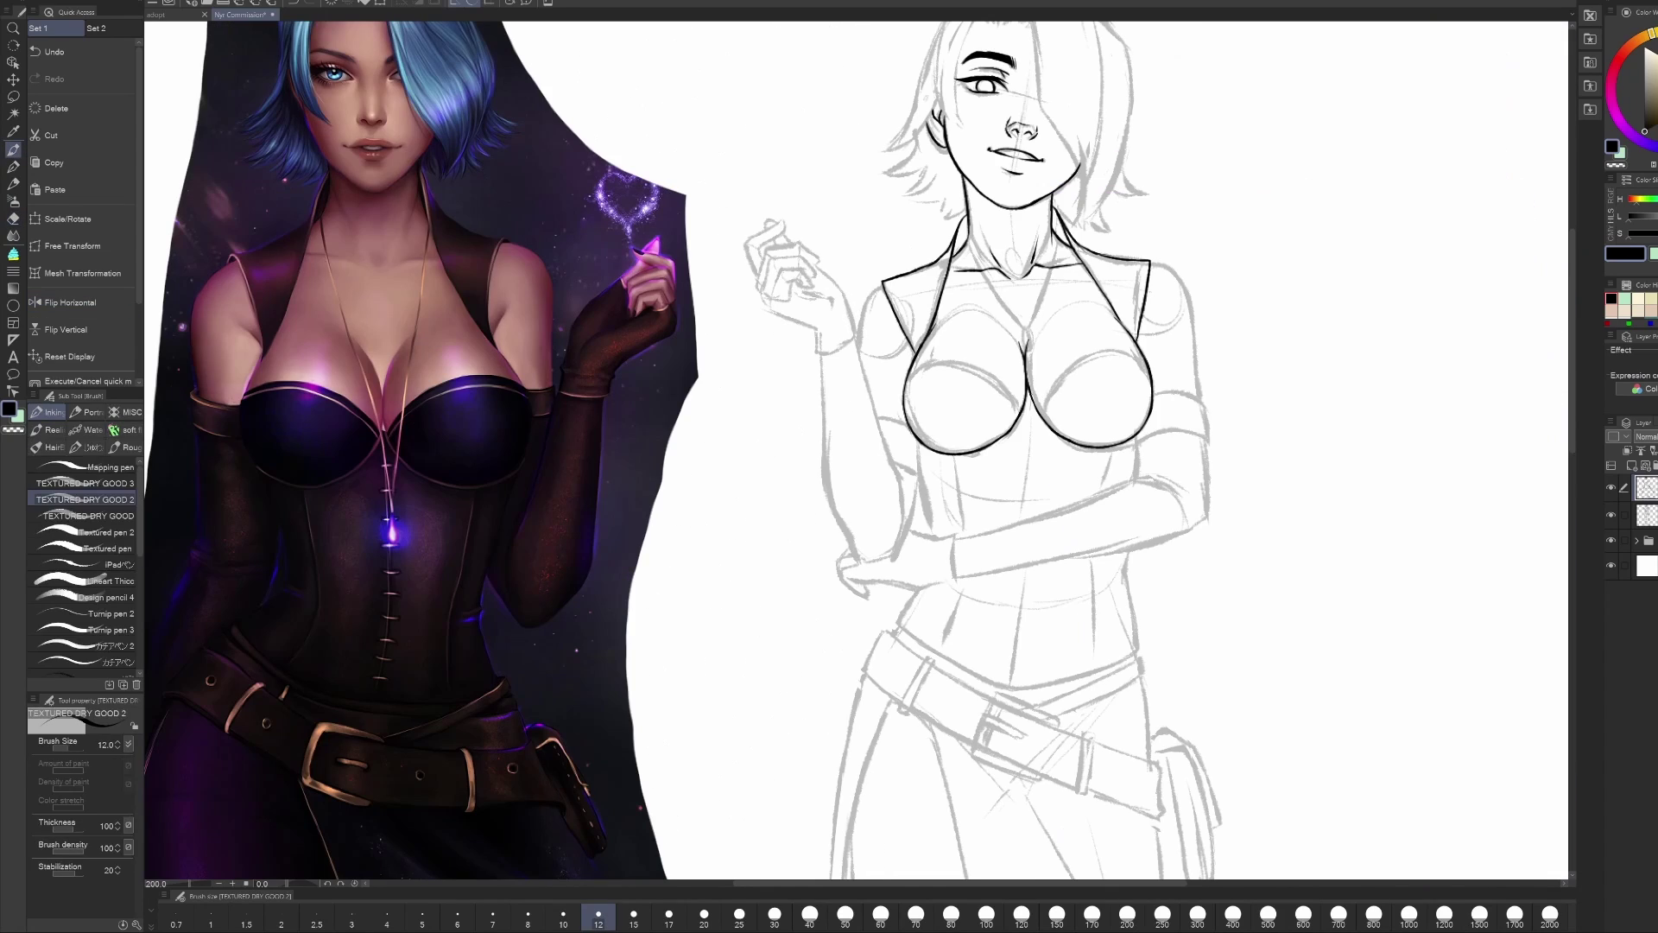
{"action": "key", "text": "h"}
{"action": "key", "text": "e"}
{"action": "key", "text": "p"}
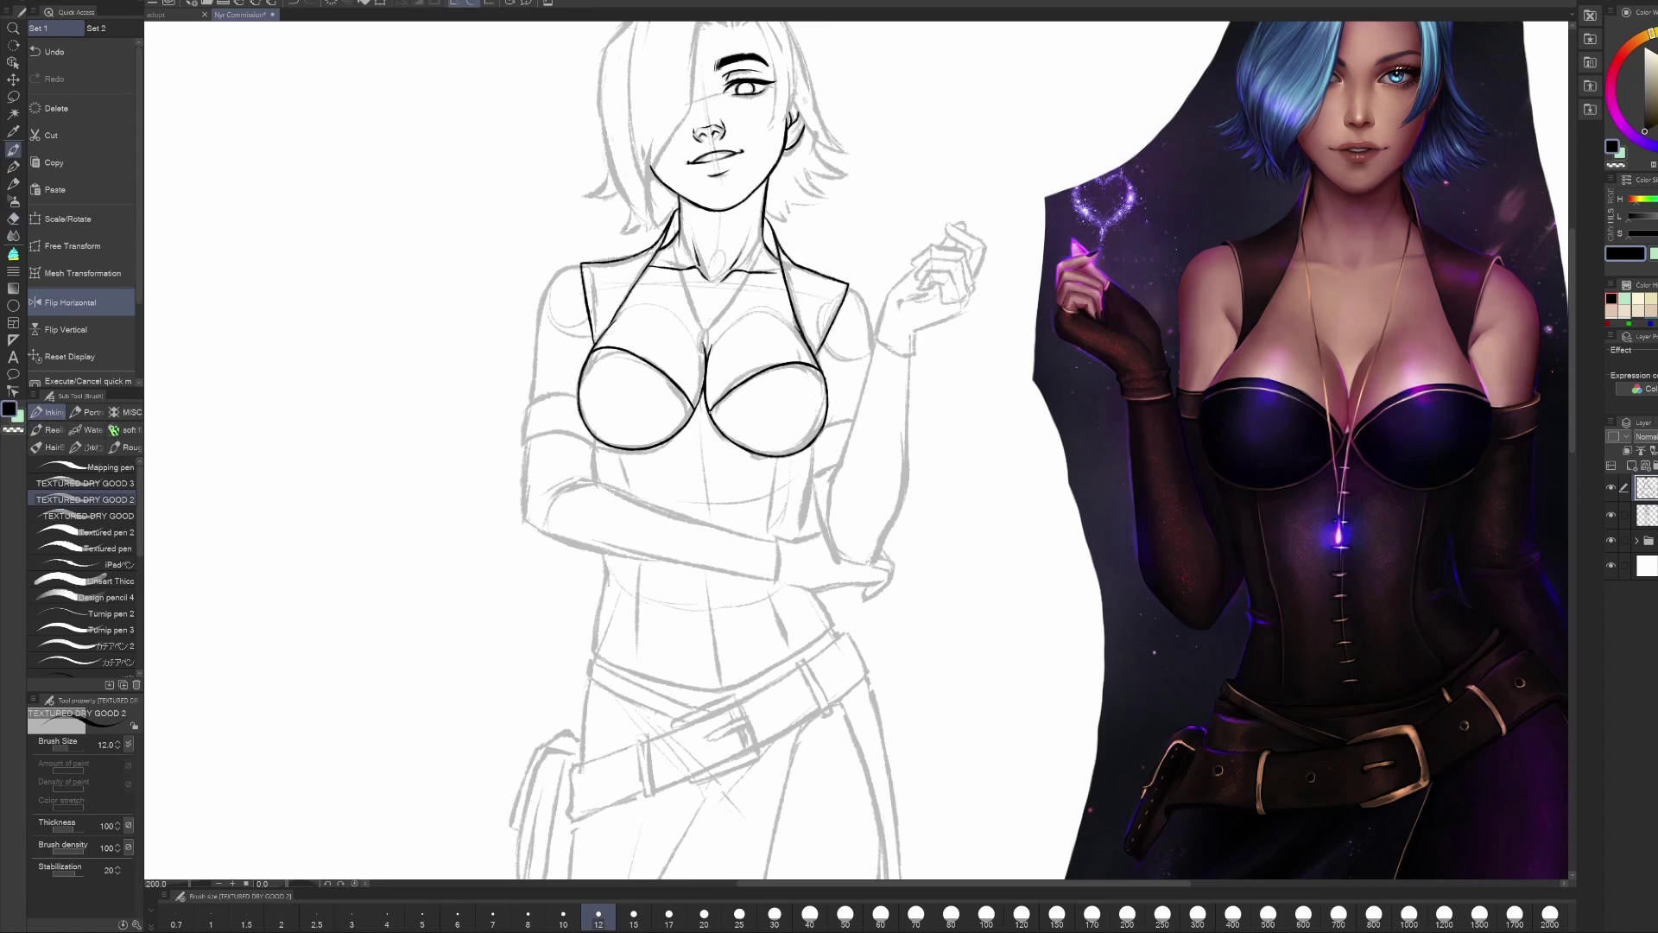
{"action": "key", "text": "e"}
{"action": "key", "text": "p"}
Step: Ink the small centre piece joining the two corset cups and tidy the lines around it
{"action": "key", "text": "h"}
{"action": "key", "text": "e"}
{"action": "key", "text": "h"}
{"action": "key", "text": "h"}
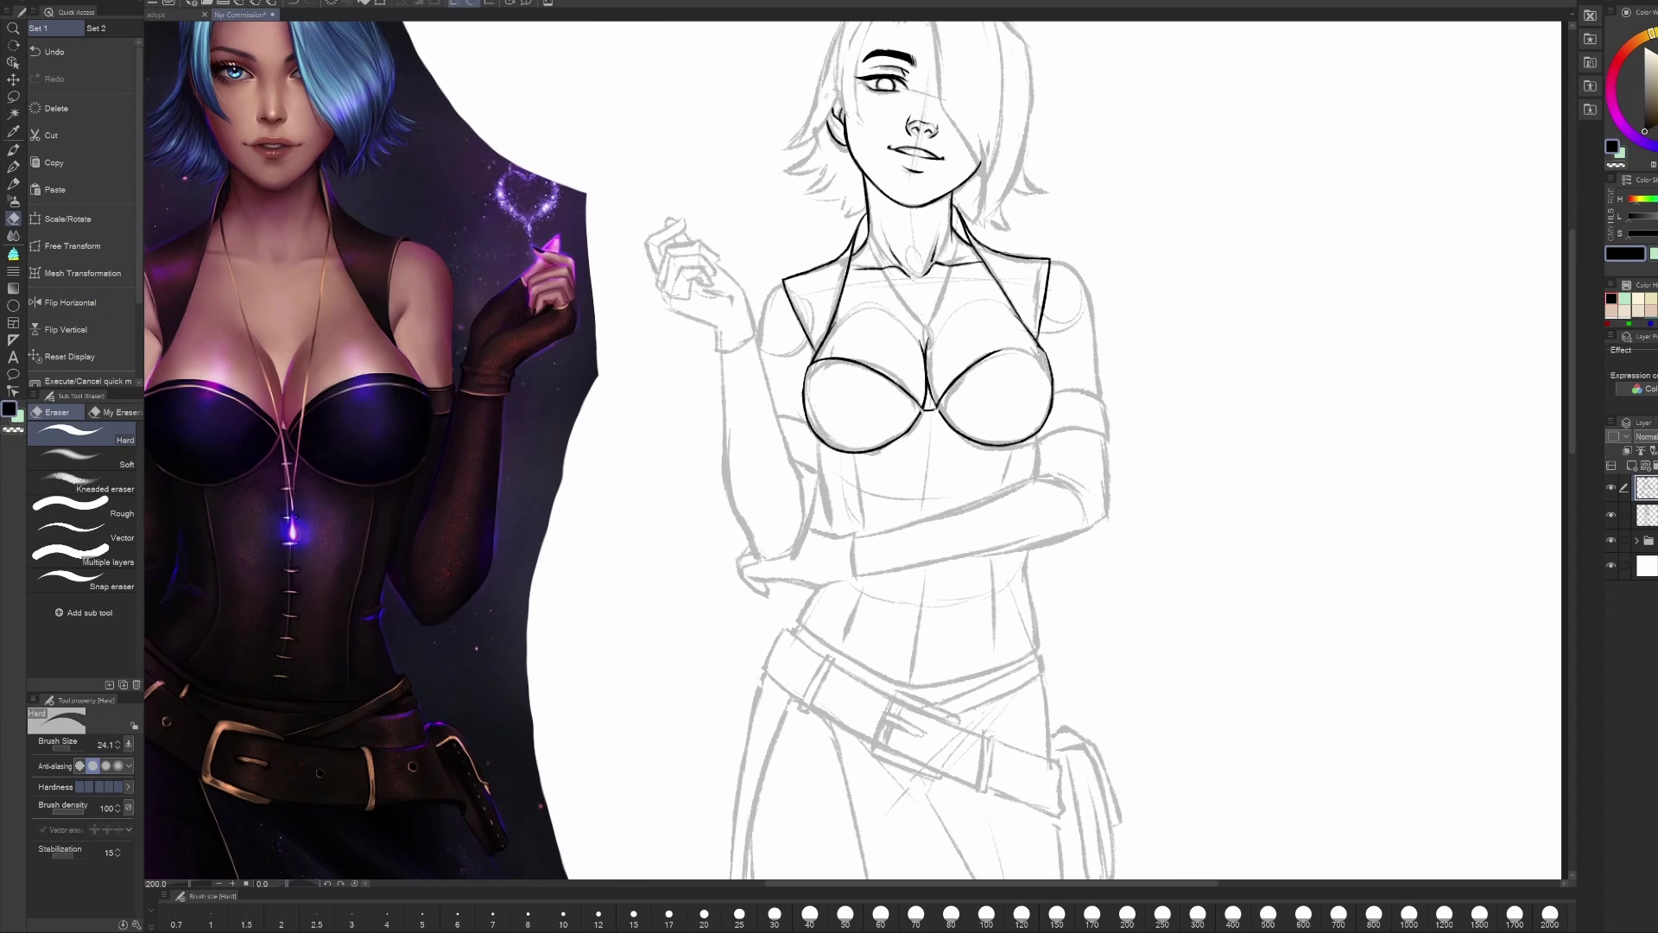
{"action": "key", "text": "p"}
{"action": "key", "text": "e"}
{"action": "key", "text": "p"}
{"action": "key", "text": "e"}
{"action": "key", "text": "p"}
{"action": "key", "text": "h"}
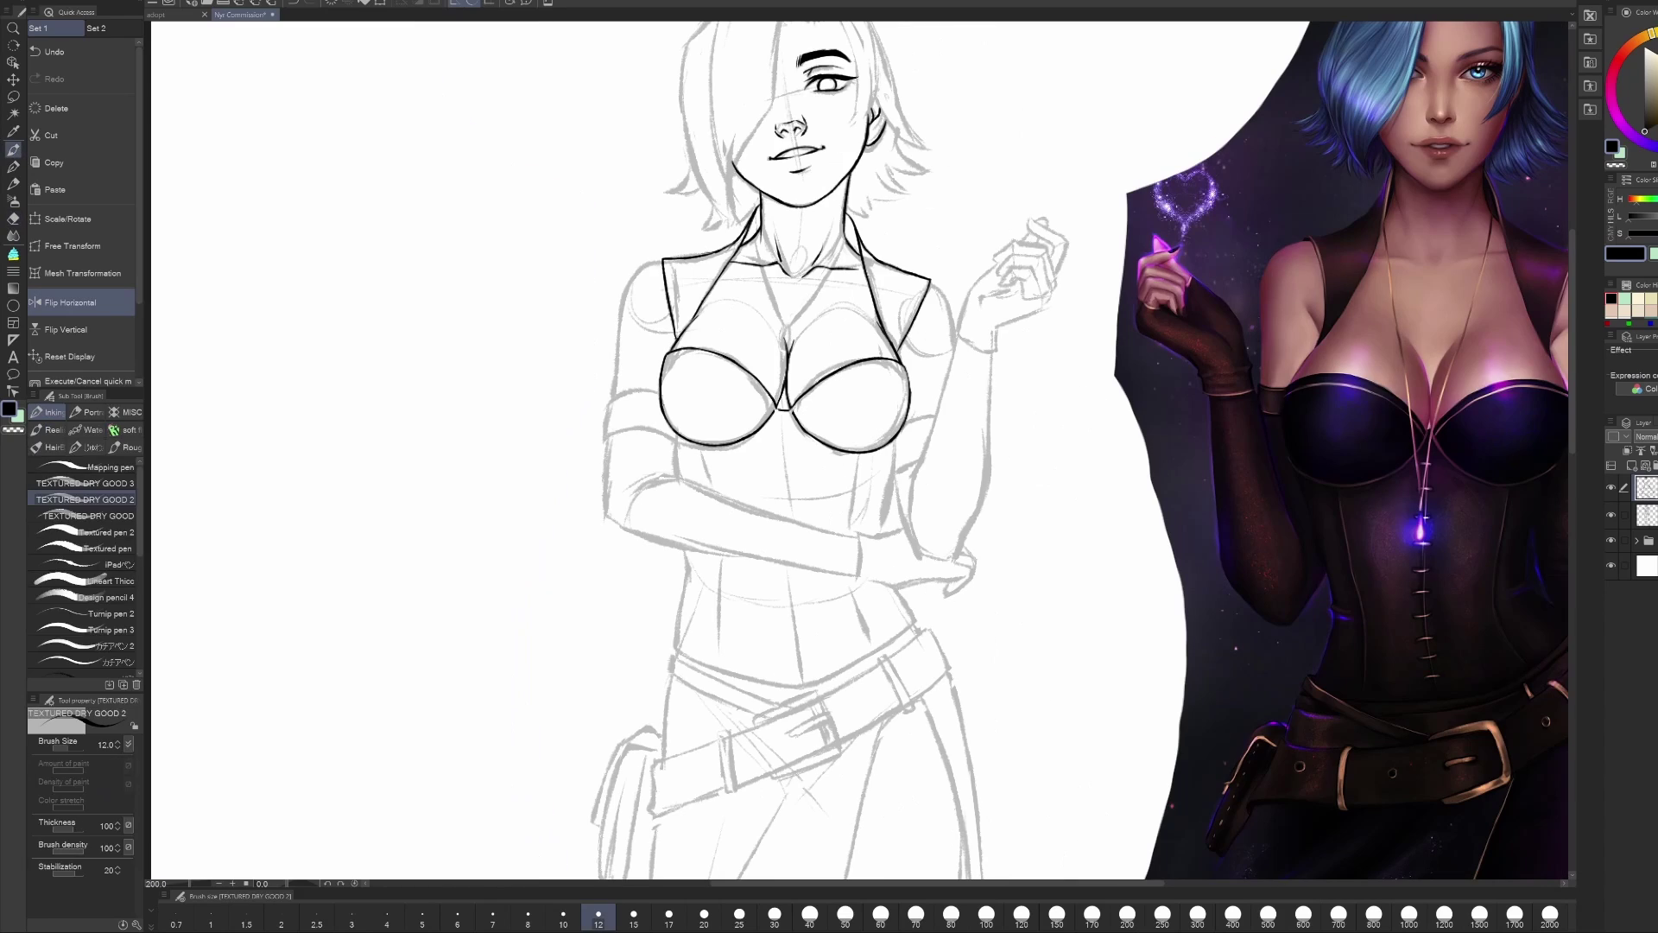
Step: Ink the raised arm from shoulder to elbow and wrist, along with the upper sides of the corset
{"action": "key", "text": "e"}
{"action": "key", "text": "p"}
{"action": "mouse_move", "coordinate": [1015, 551]}
{"action": "left_mouse_down"}
{"action": "mouse_move", "coordinate": [877, 518]}
{"action": "mouse_move", "coordinate": [949, 541]}
{"action": "mouse_move", "coordinate": [989, 337]}
{"action": "mouse_move", "coordinate": [909, 478]}
{"action": "left_mouse_up"}
{"action": "key", "text": "e"}
{"action": "key", "text": "p"}
{"action": "left_click_drag", "start_coordinate": [915, 403], "coordinate": [892, 436]}
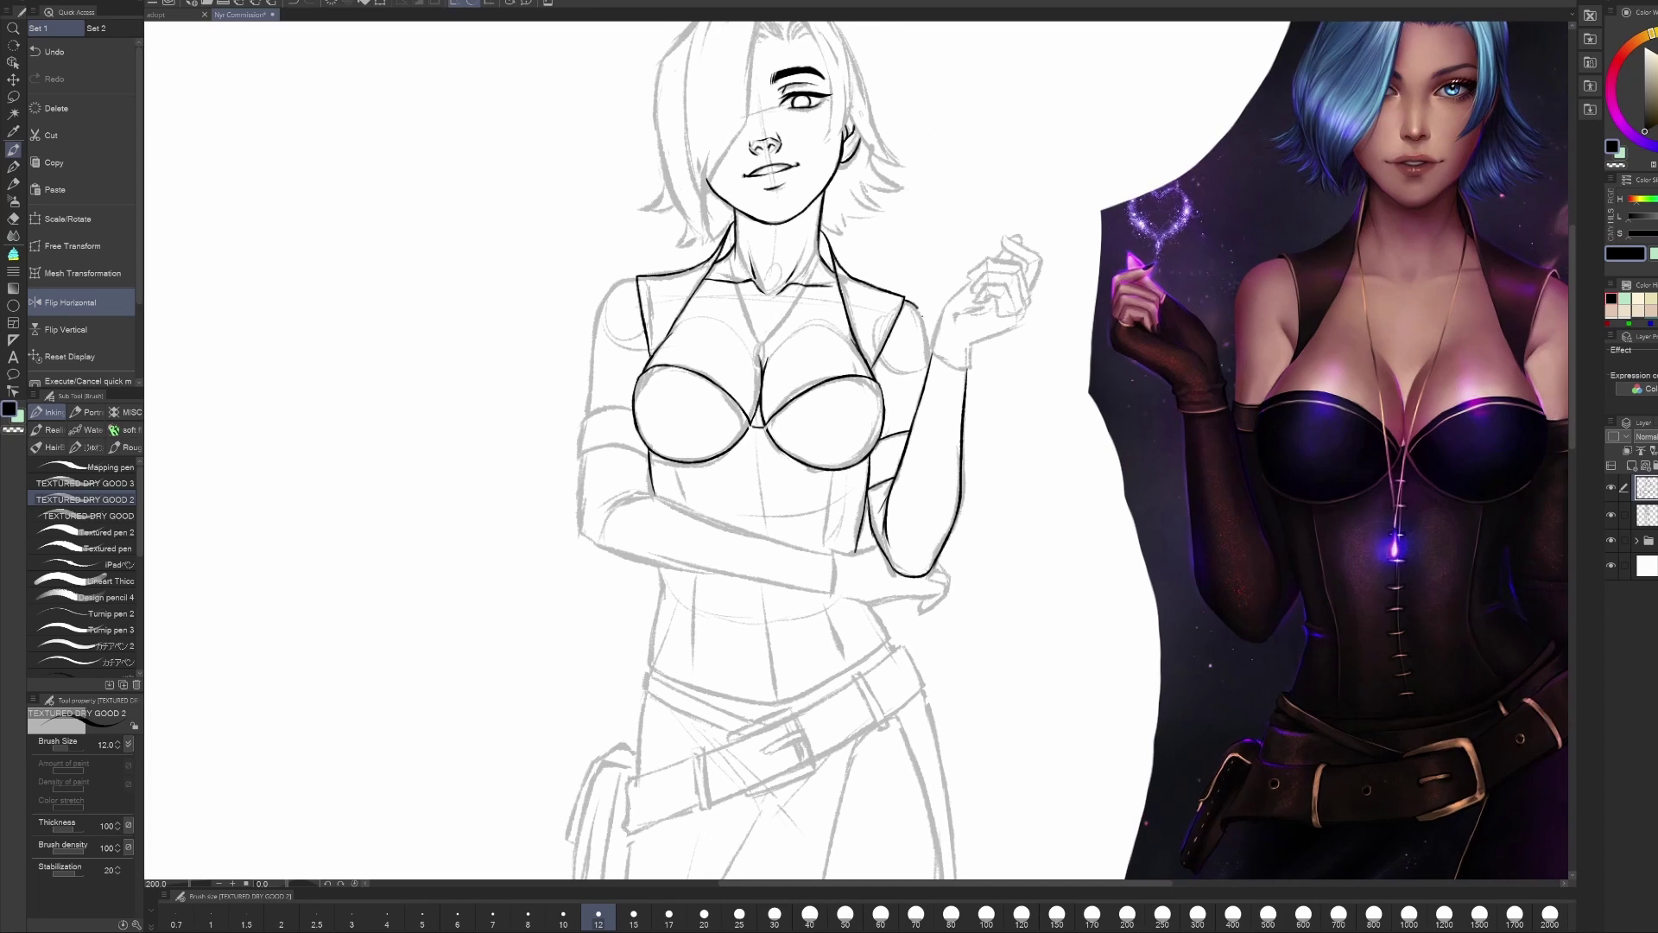
Step: Ink the raised hand with its fingers and glove cuff, and the shoulder outline of the folded arm
{"action": "left_click_drag", "start_coordinate": [971, 359], "coordinate": [935, 390]}
{"action": "left_click", "coordinate": [71, 303]}
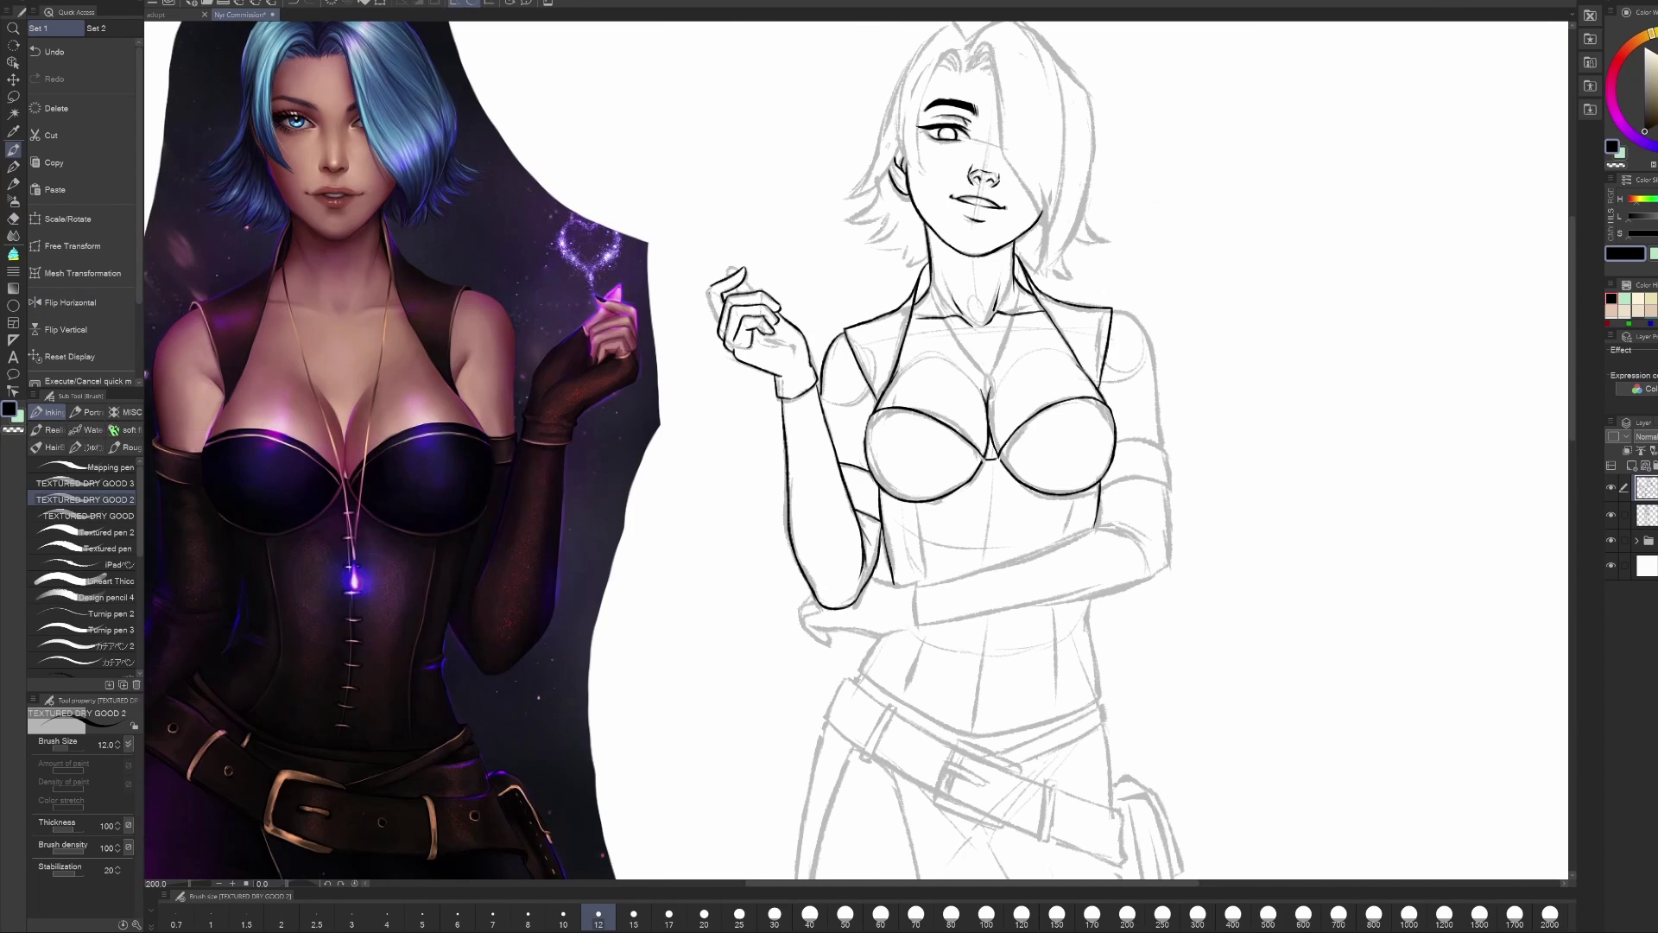
{"action": "mouse_move", "coordinate": [863, 432]}
{"action": "left_mouse_down"}
{"action": "mouse_move", "coordinate": [726, 406]}
{"action": "mouse_move", "coordinate": [756, 389]}
{"action": "mouse_move", "coordinate": [730, 384]}
{"action": "left_mouse_up"}
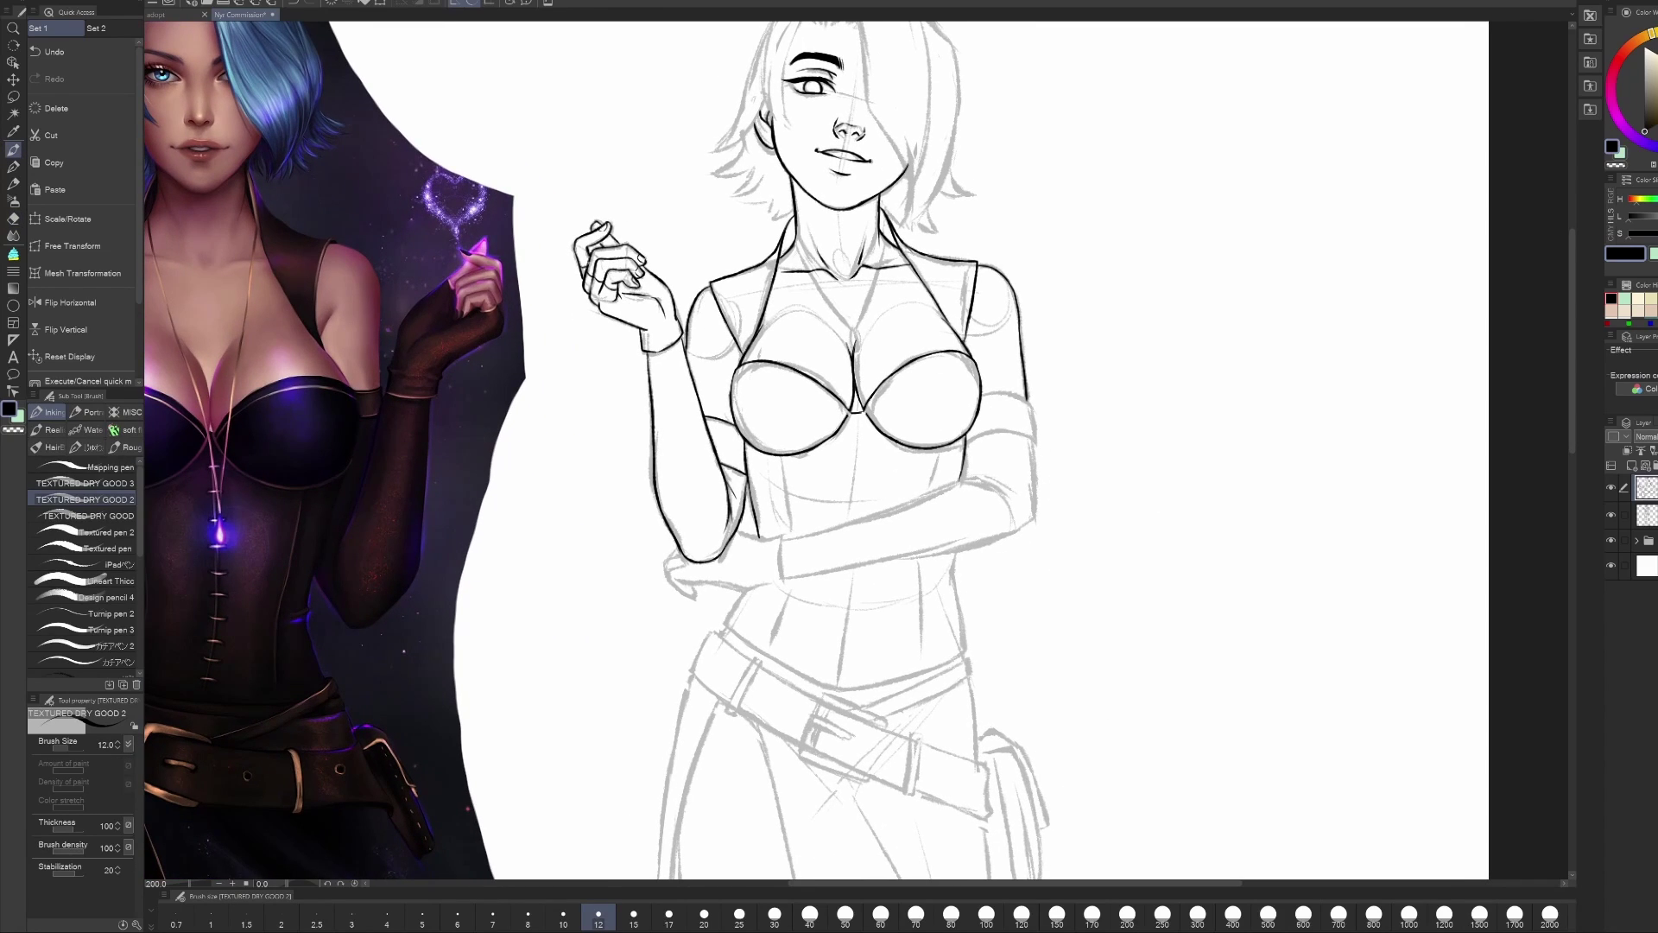
Step: Ink the folded arm's elbow and the upper and lower edges of its forearm
{"action": "left_click_drag", "start_coordinate": [780, 540], "coordinate": [955, 482]}
{"action": "left_click_drag", "start_coordinate": [1029, 437], "coordinate": [1020, 540]}
{"action": "left_click_drag", "start_coordinate": [1029, 527], "coordinate": [786, 575]}
{"action": "left_click", "coordinate": [71, 302]}
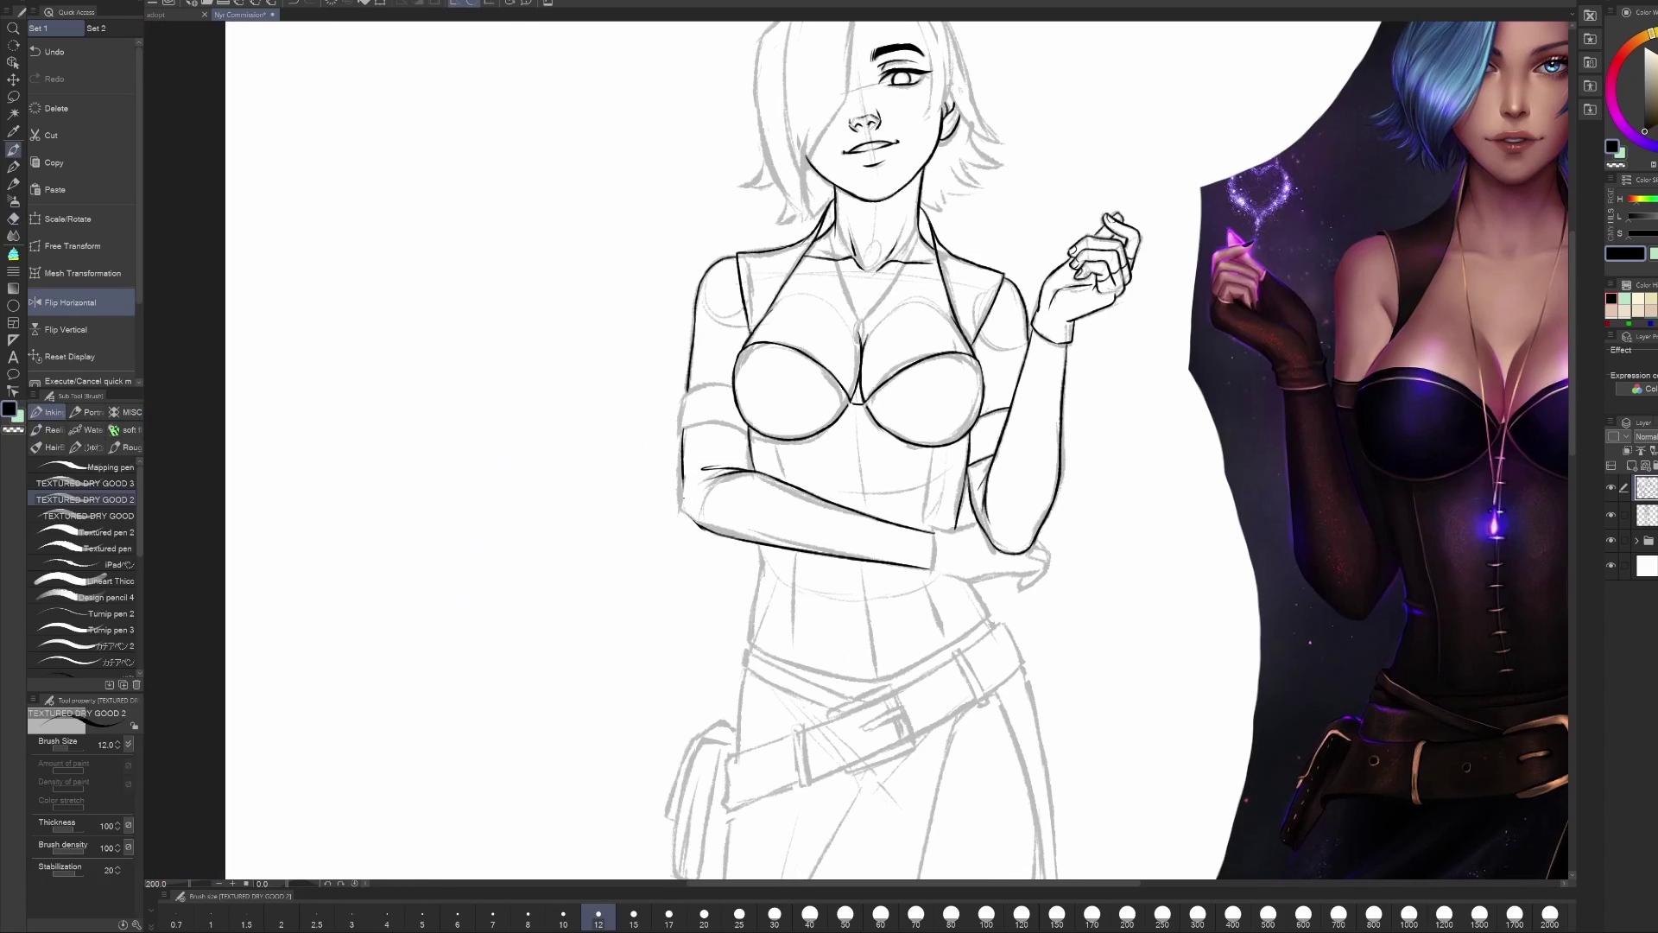
Step: Ink the glove's upper band around the folded arm and the waist contour below the forearm
{"action": "left_click_drag", "start_coordinate": [679, 431], "coordinate": [749, 425]}
{"action": "left_click_drag", "start_coordinate": [683, 394], "coordinate": [733, 385]}
{"action": "mouse_move", "coordinate": [1164, 486]}
{"action": "left_mouse_down"}
{"action": "mouse_move", "coordinate": [973, 508]}
{"action": "mouse_move", "coordinate": [862, 275]}
{"action": "left_mouse_up"}
{"action": "key", "text": "h"}
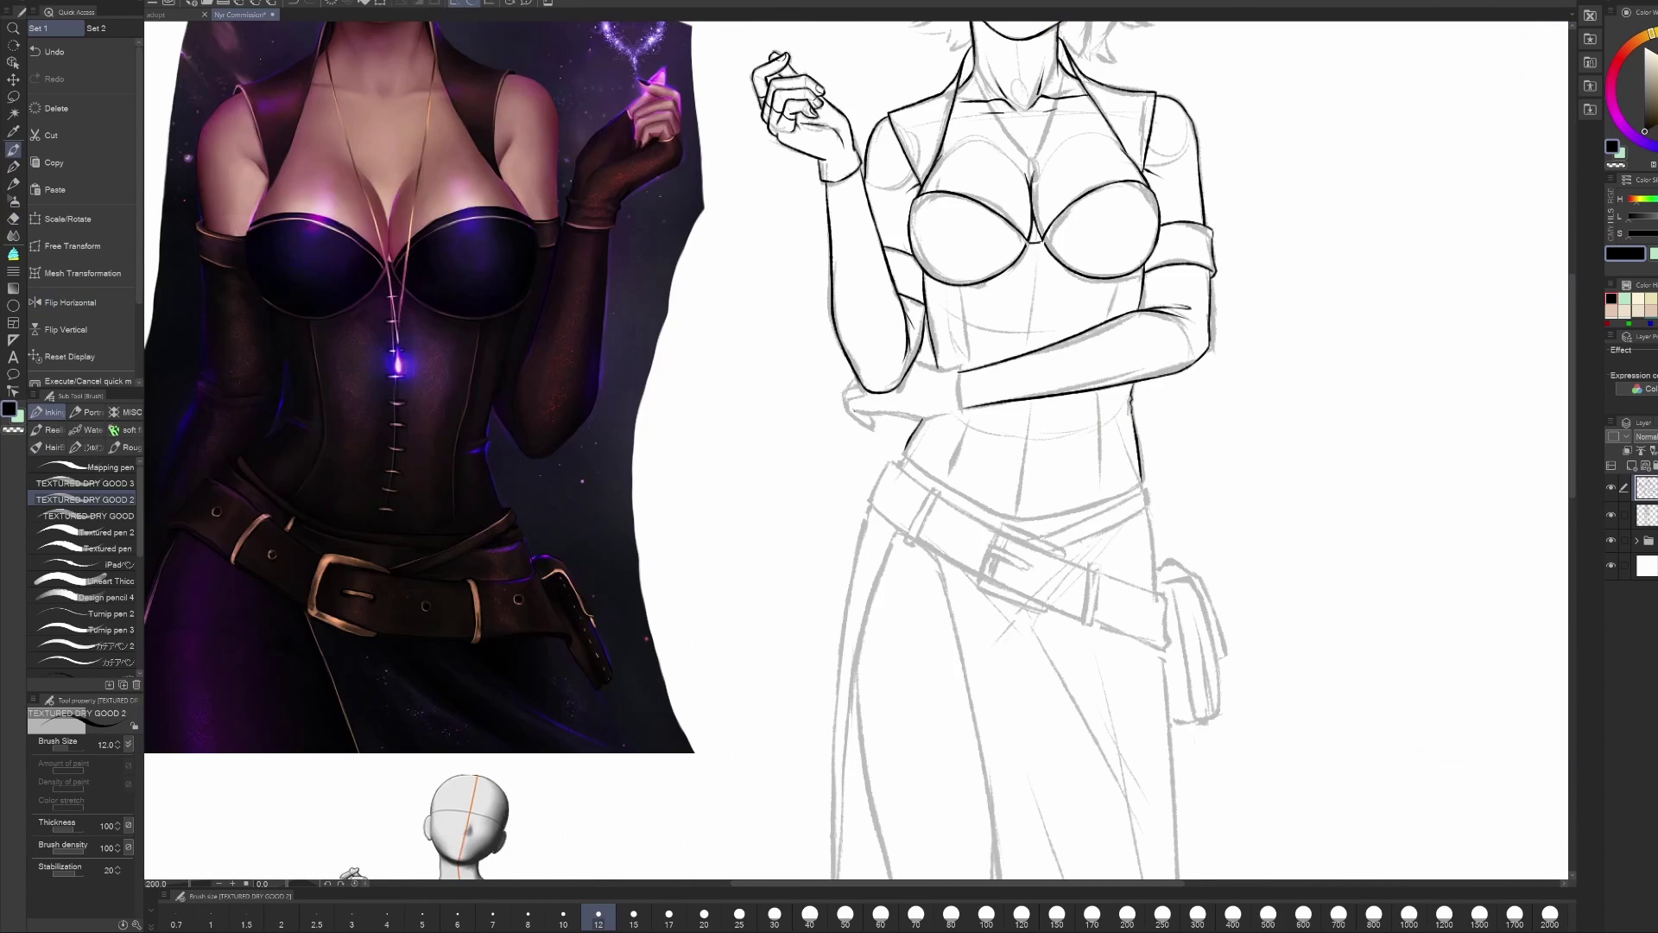
Step: Ink the folded arm's hand and glove cuff, and the pointed lower edge of the corset
{"action": "key", "text": "h"}
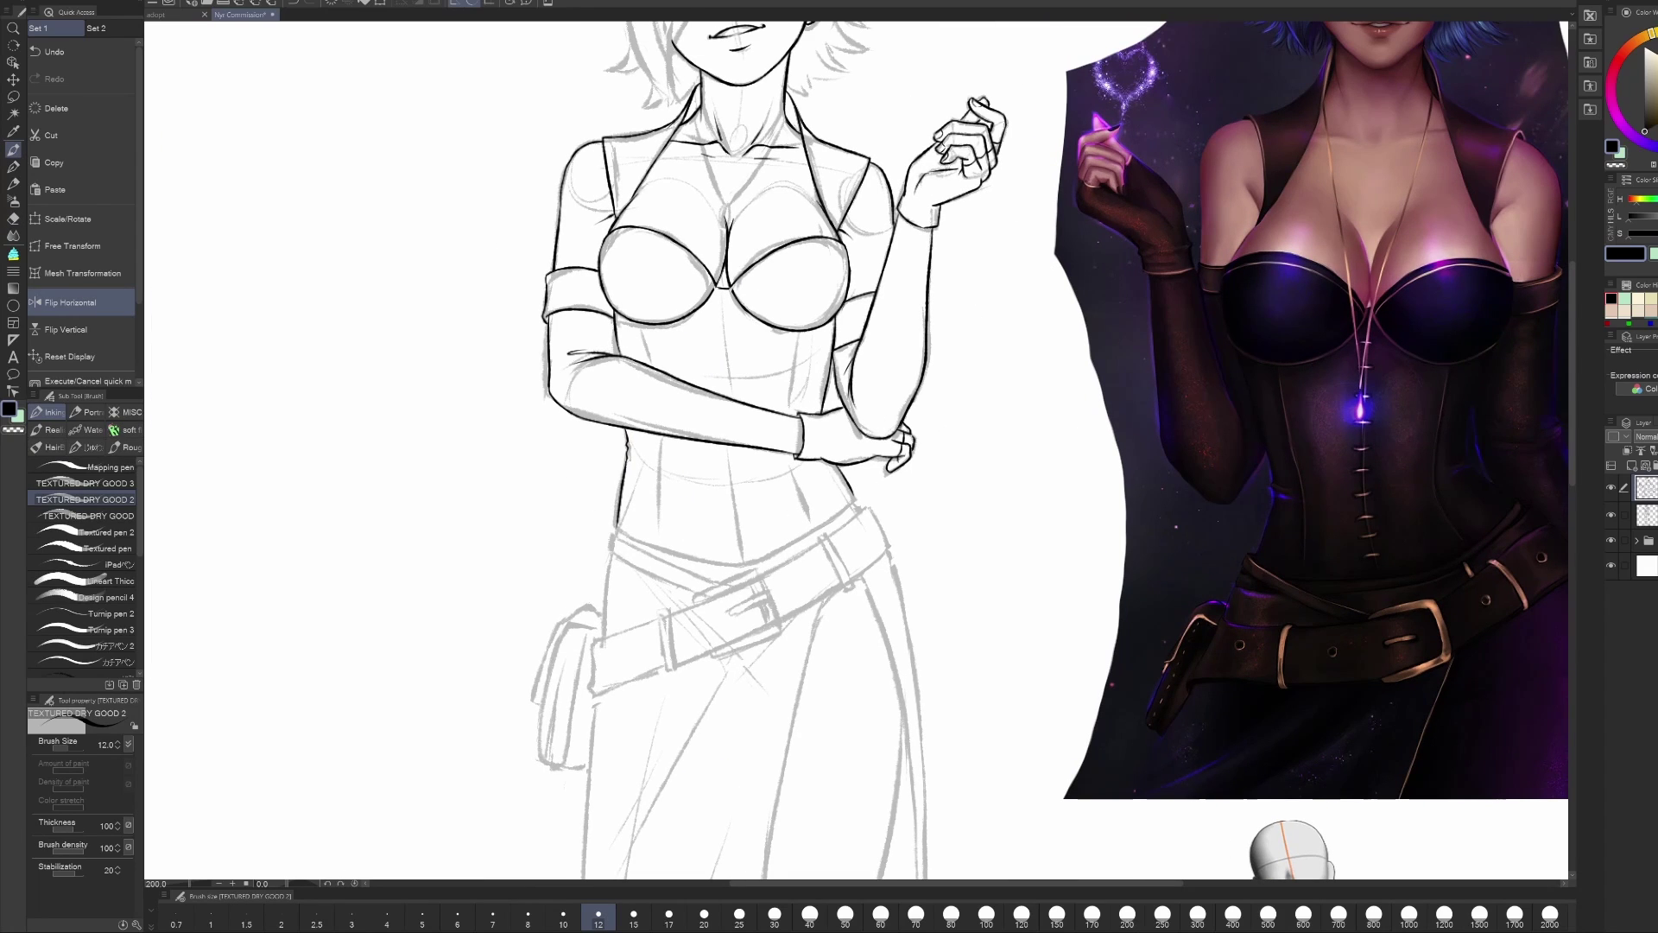
{"action": "key", "text": "h"}
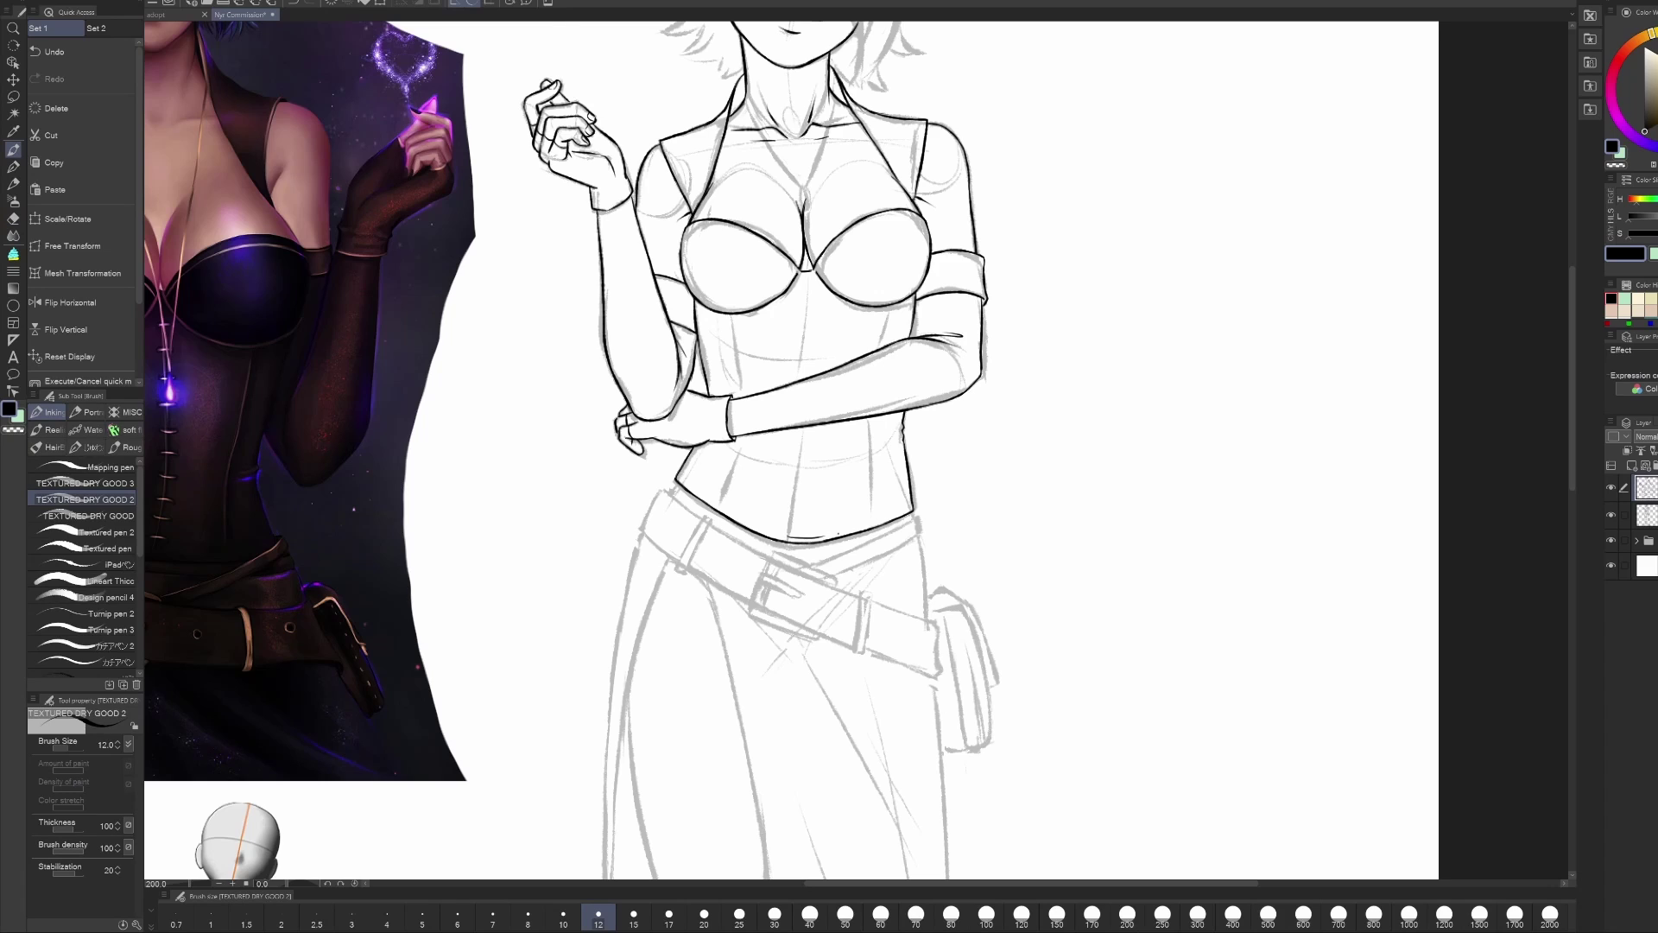
{"action": "left_click_drag", "start_coordinate": [816, 450], "coordinate": [868, 414]}
{"action": "key", "text": "h"}
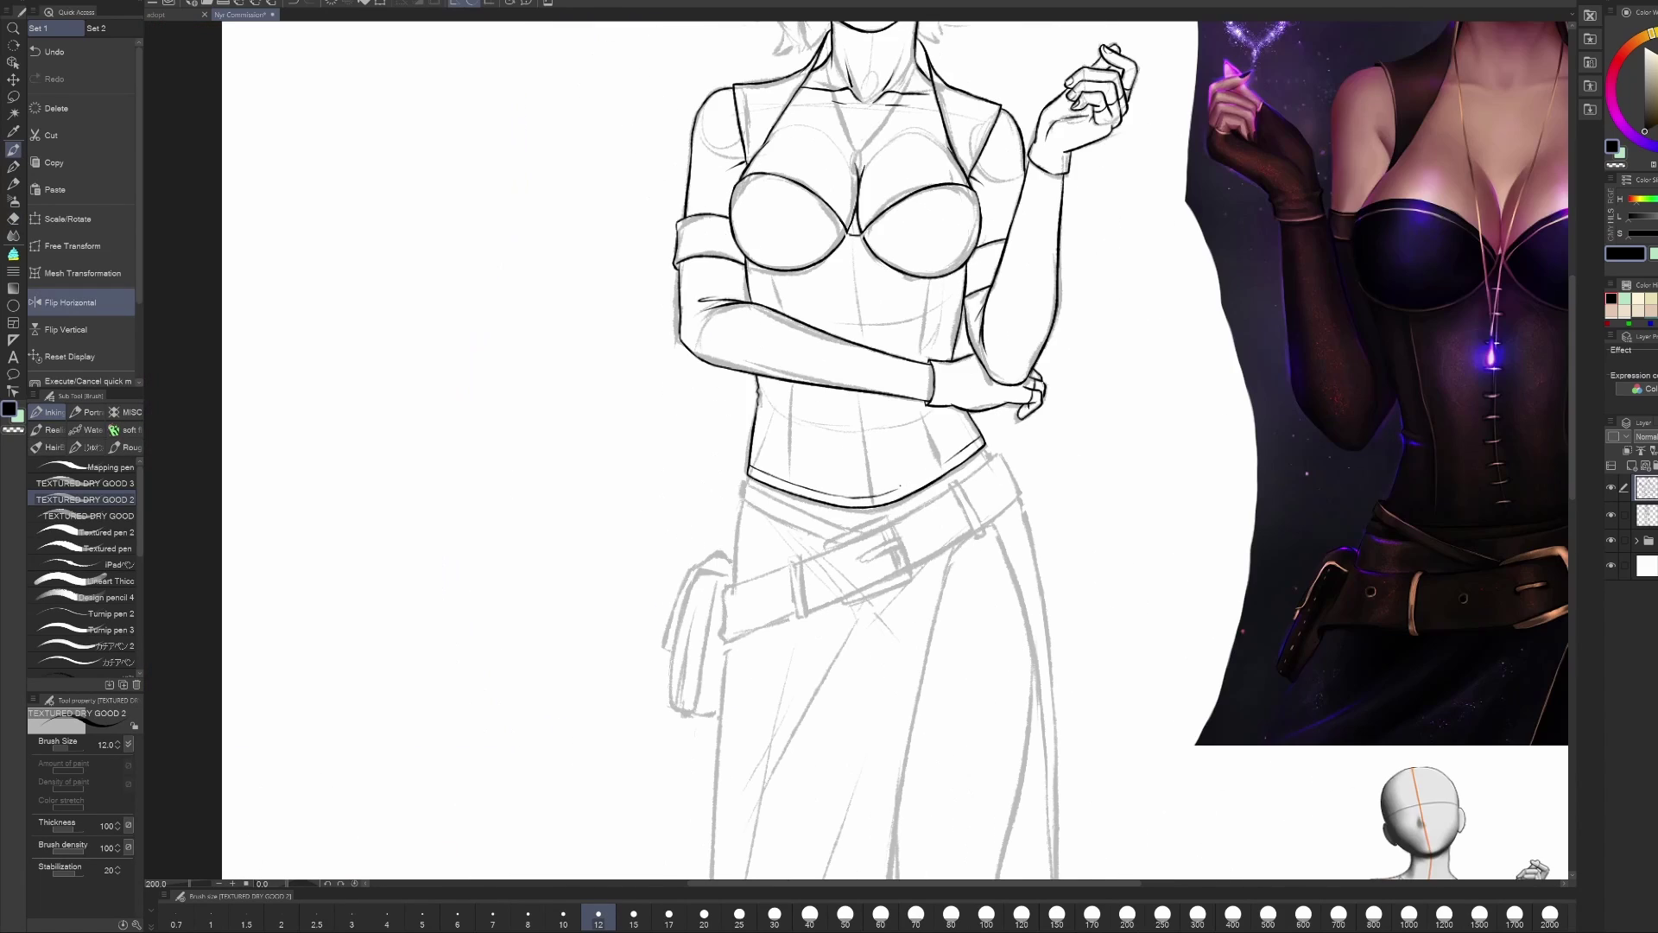
Step: Ink the corset's centre seam and the second line of its lower hem
{"action": "key", "text": "e"}
{"action": "key", "text": "h"}
{"action": "mouse_move", "coordinate": [994, 509]}
{"action": "left_mouse_down"}
{"action": "mouse_move", "coordinate": [1123, 504]}
{"action": "mouse_move", "coordinate": [1111, 580]}
{"action": "left_mouse_up"}
{"action": "key", "text": "p"}
{"action": "key", "text": "ctrl+z"}
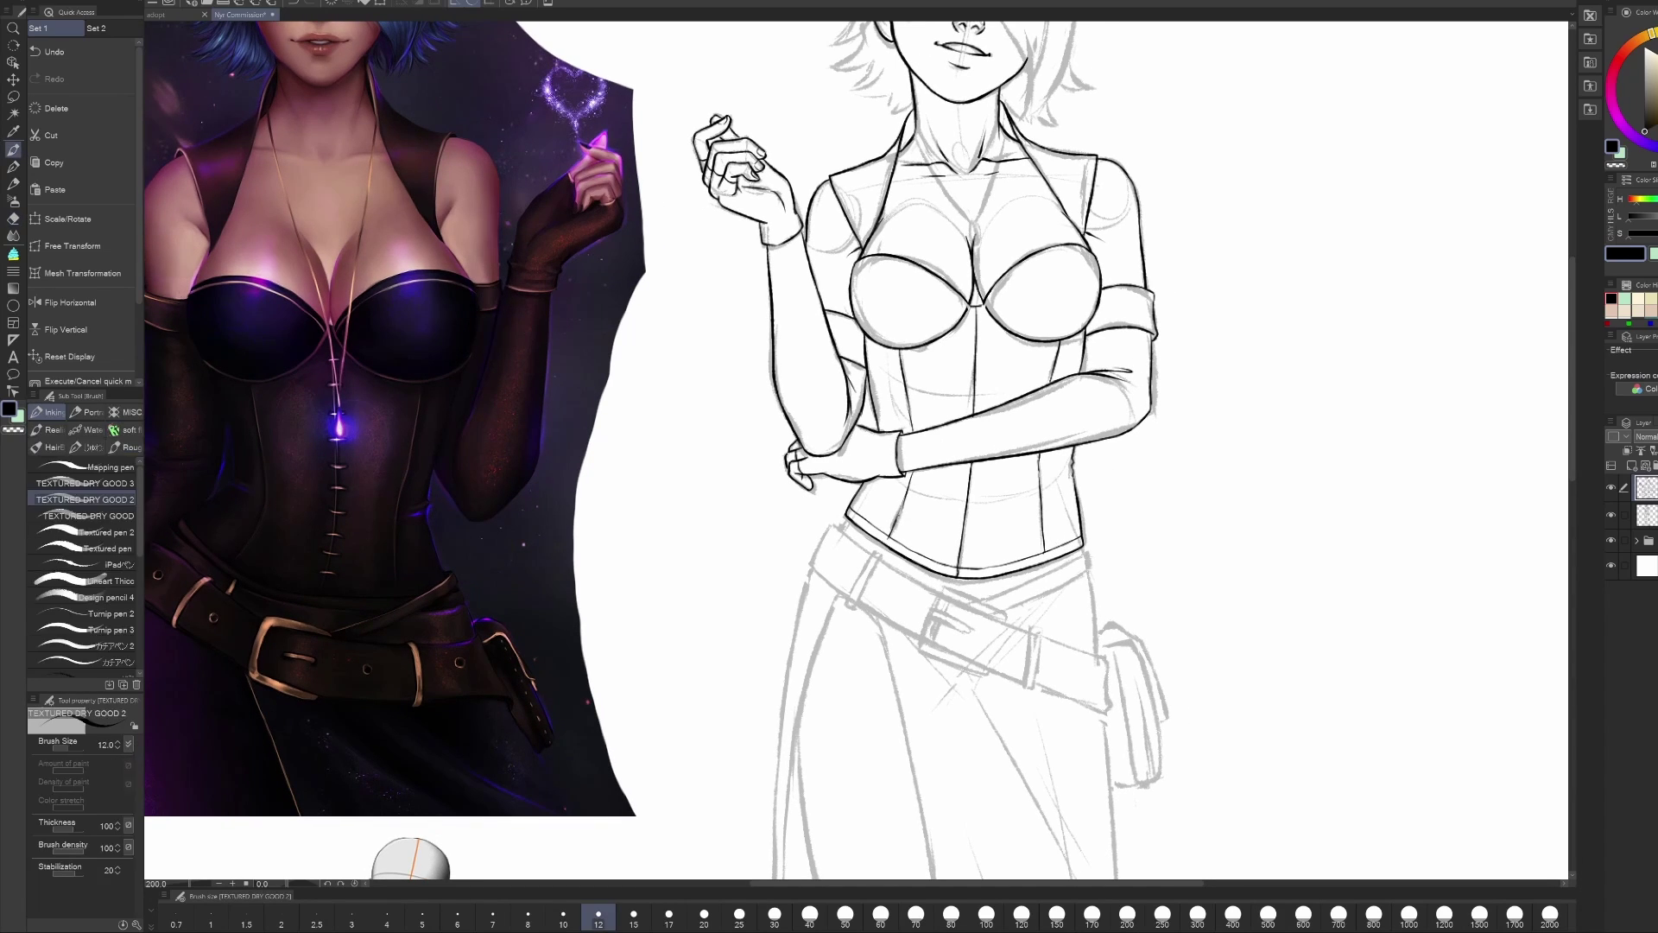
Step: Ink the remaining side panel seams of the corset, undoing the stray erasure
{"action": "key", "text": "e"}
{"action": "left_click_drag", "start_coordinate": [1111, 580], "coordinate": [1103, 629]}
{"action": "key", "text": "ctrl+z"}
{"action": "key", "text": "p"}
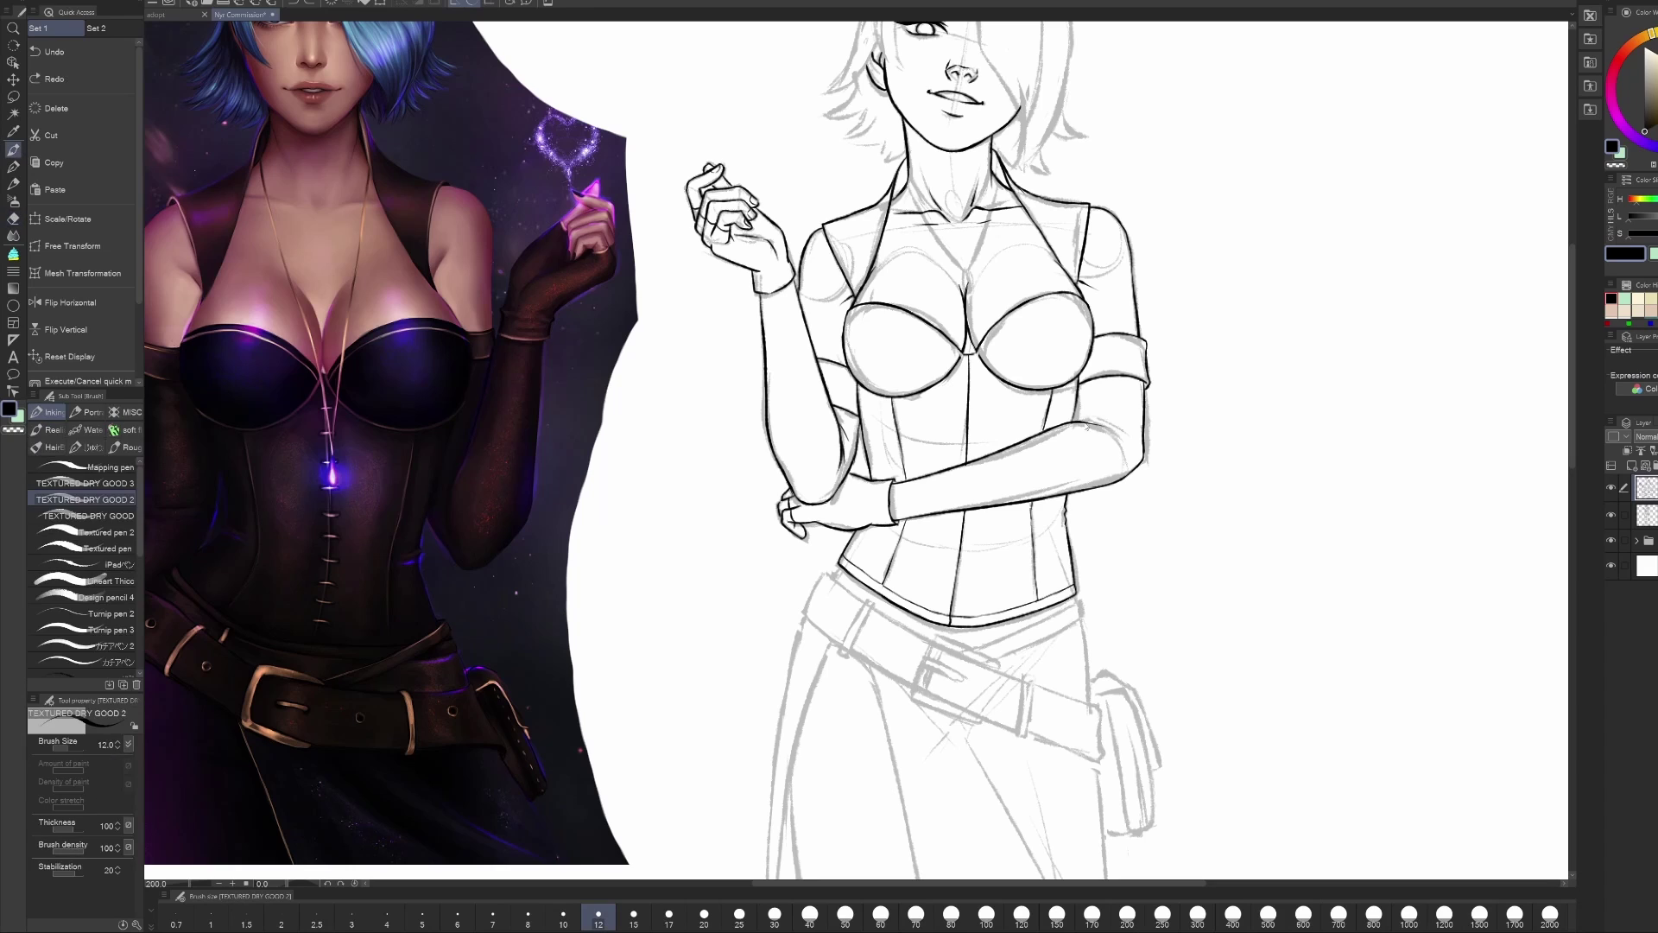
{"action": "key", "text": "h"}
{"action": "key", "text": "e"}
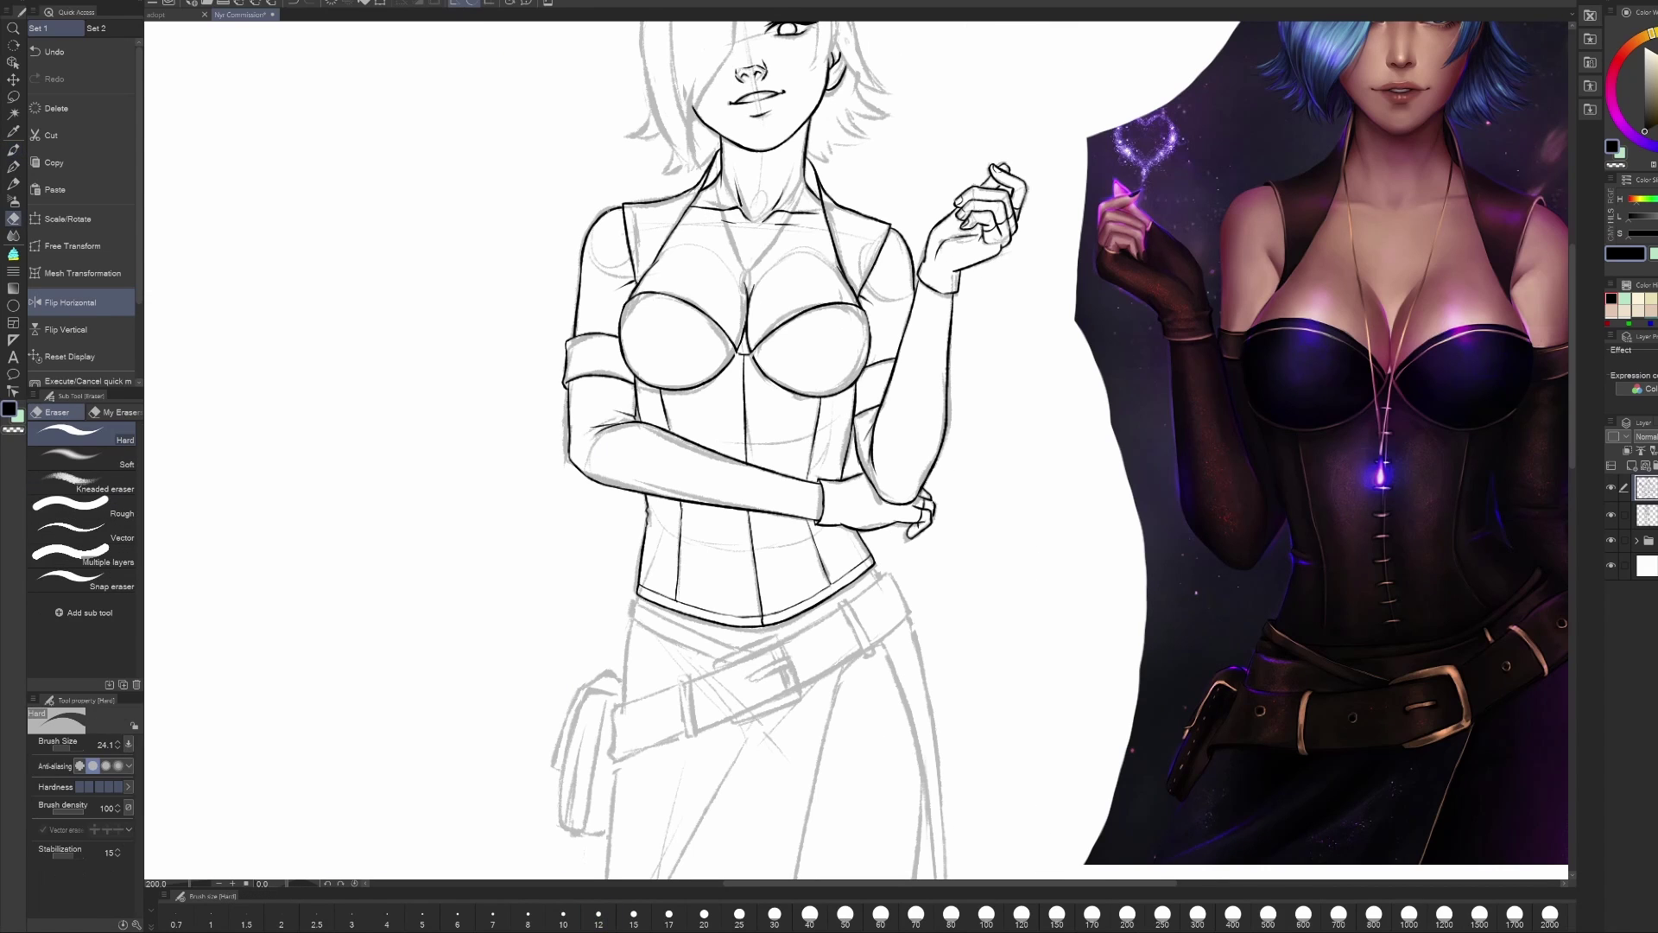
Step: Ink the thin waist strap running diagonally beneath the corset's lower hem
{"action": "key", "text": "h"}
{"action": "key", "text": "p"}
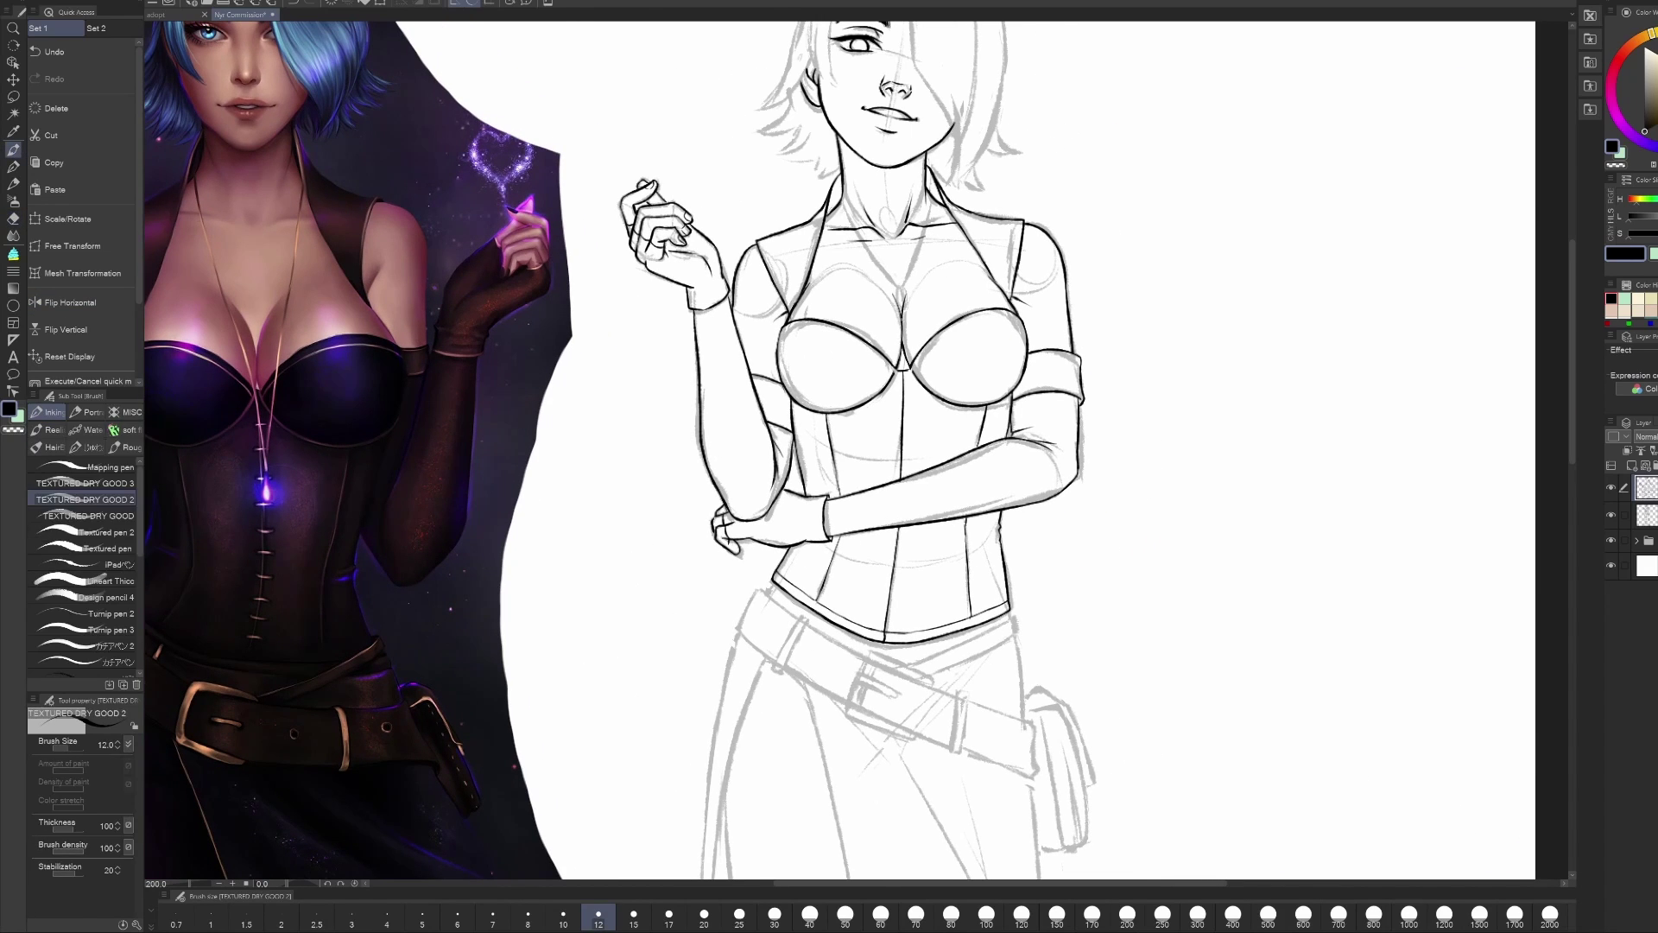
{"action": "left_click_drag", "start_coordinate": [1037, 467], "coordinate": [892, 442]}
{"action": "left_click_drag", "start_coordinate": [884, 587], "coordinate": [1122, 448]}
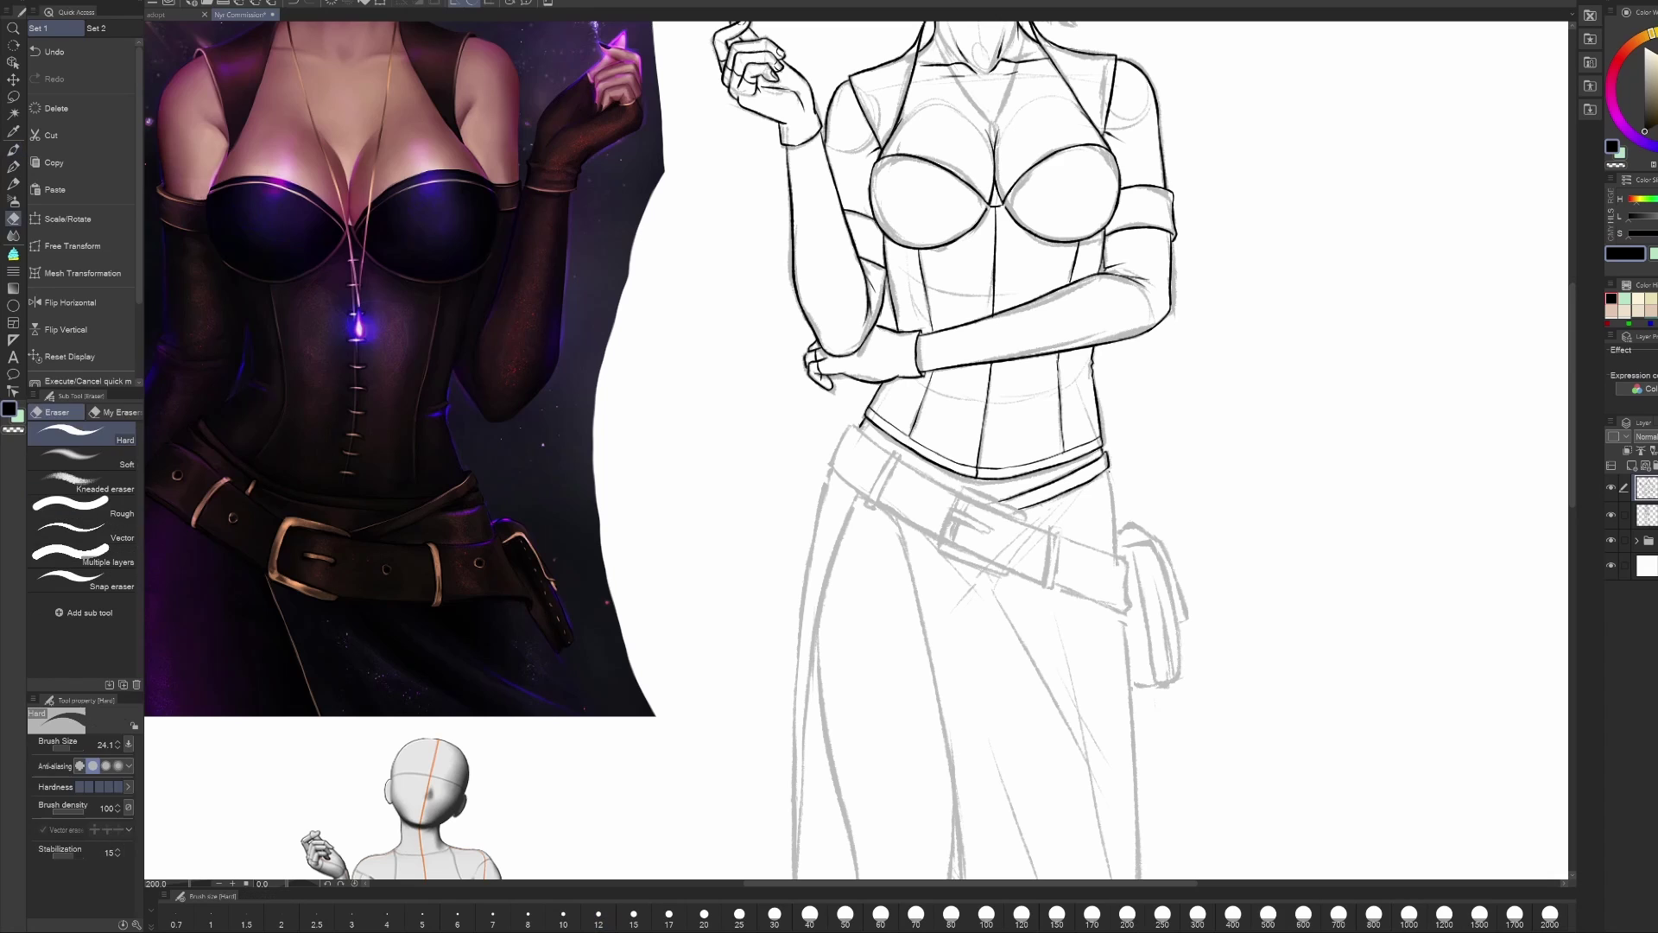
Step: Ink the belt buckle's frame, prong and adjoining belt loop on the rotated canvas, undoing a misplaced stroke
{"action": "mouse_move", "coordinate": [1123, 259]}
{"action": "left_mouse_down"}
{"action": "mouse_move", "coordinate": [1226, 363]}
{"action": "mouse_move", "coordinate": [1279, 484]}
{"action": "left_mouse_up"}
{"action": "left_click_drag", "start_coordinate": [710, 465], "coordinate": [773, 460]}
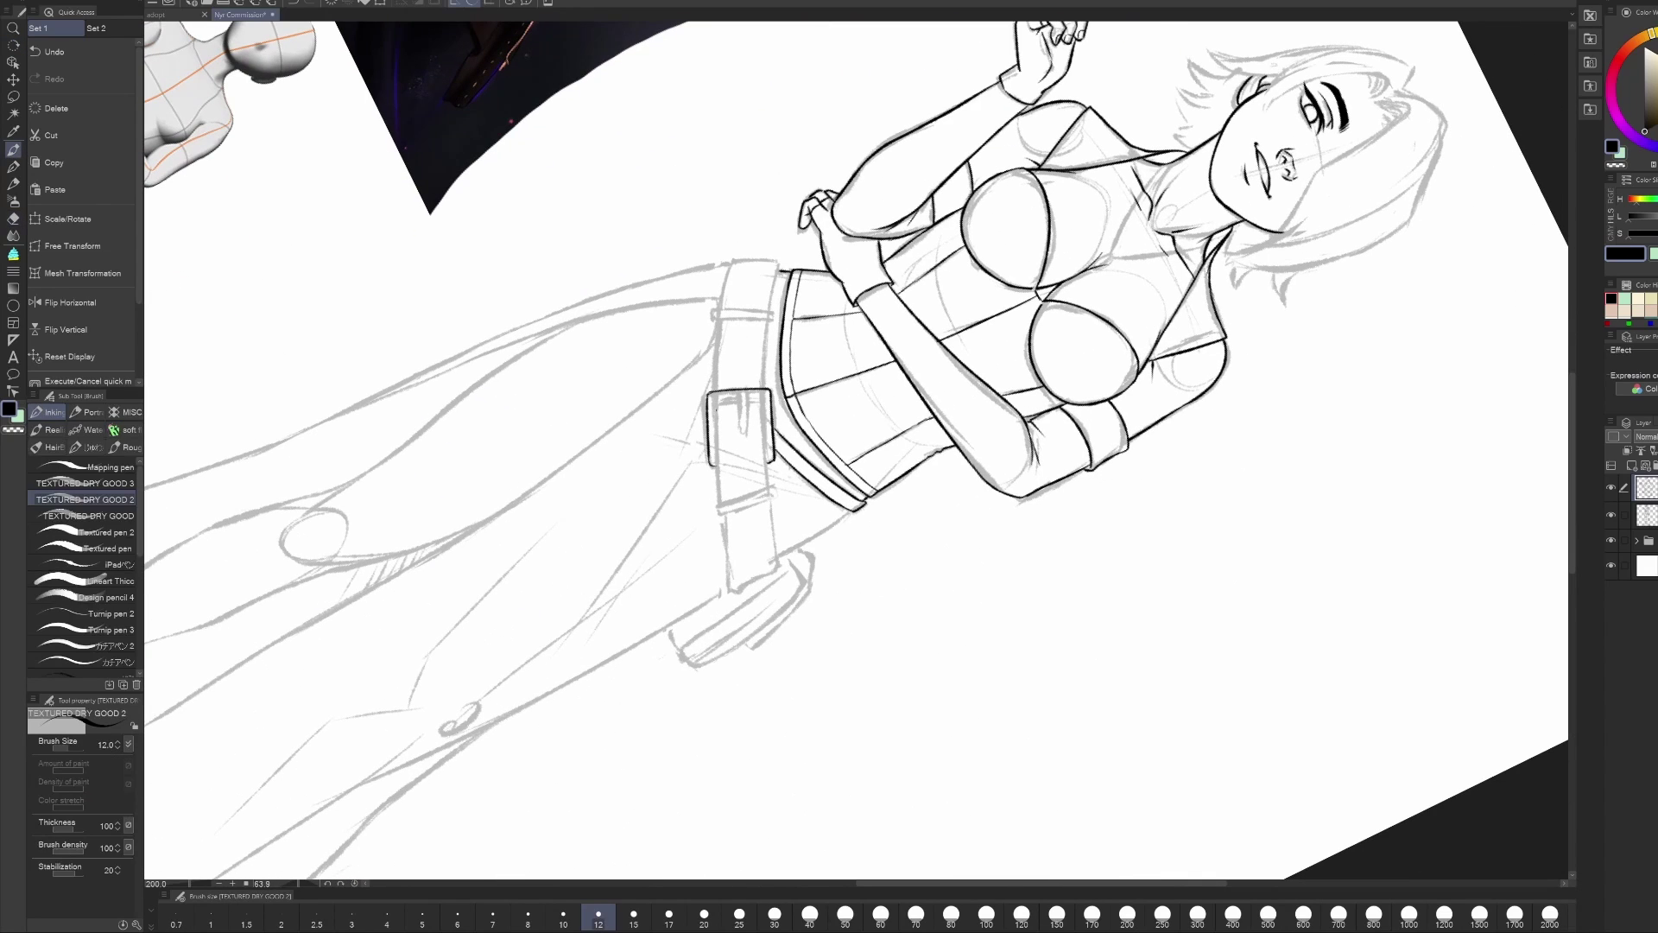
{"action": "left_click_drag", "start_coordinate": [716, 400], "coordinate": [761, 396]}
{"action": "left_click_drag", "start_coordinate": [739, 394], "coordinate": [728, 486]}
{"action": "key", "text": "ctrl+z"}
{"action": "key", "text": "e"}
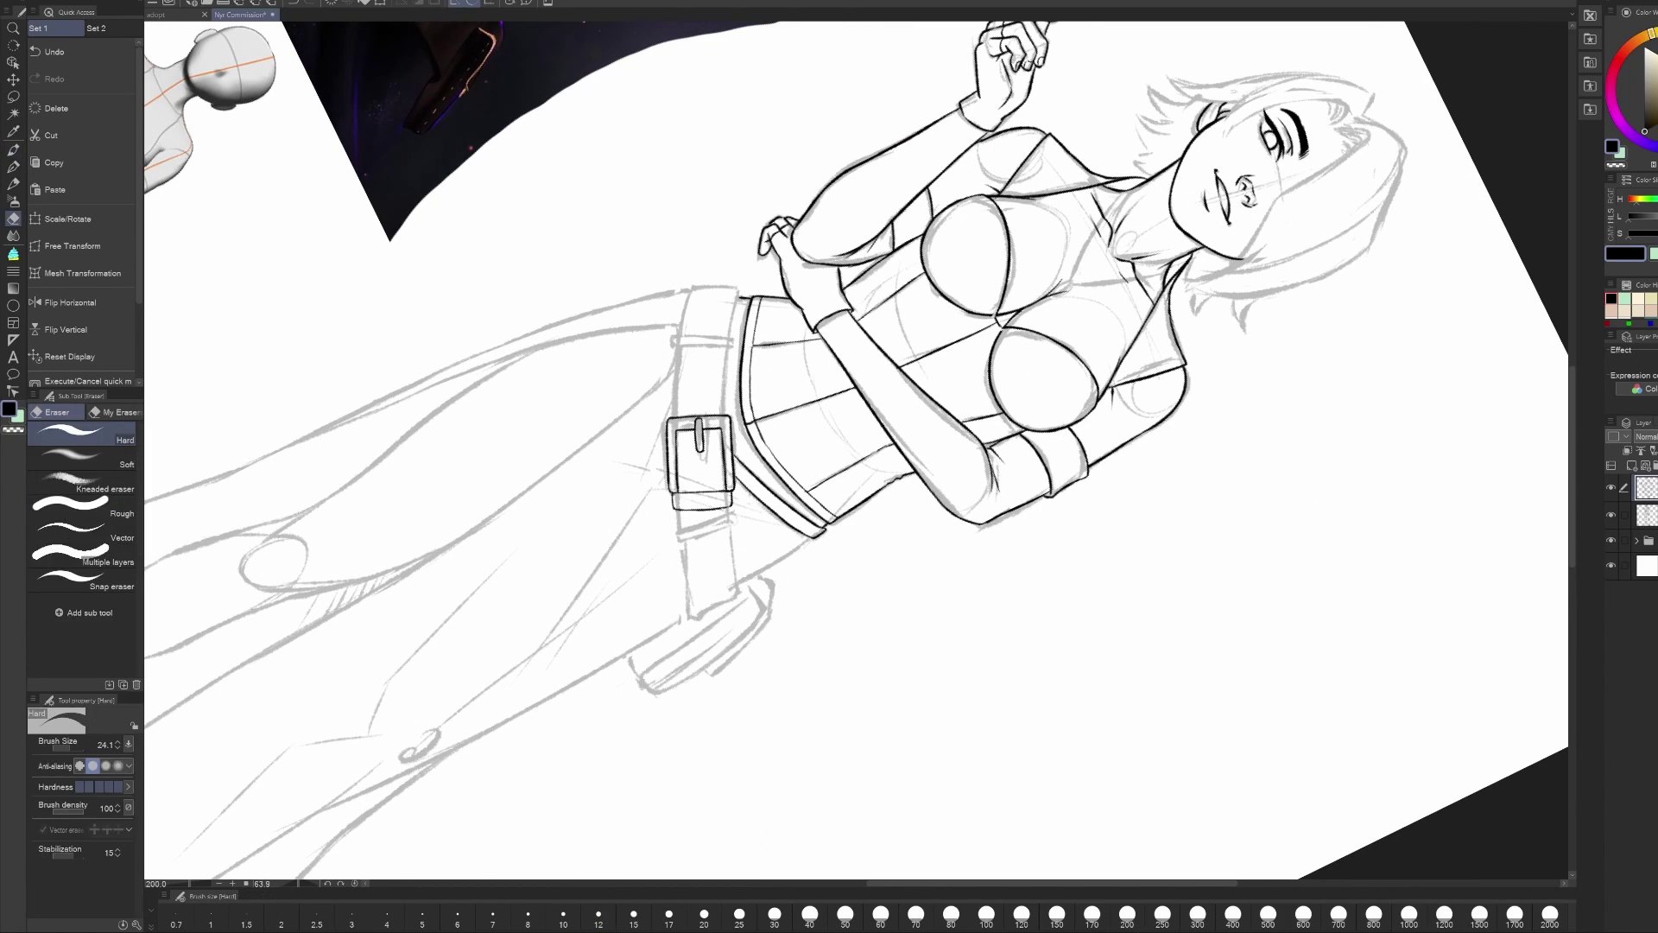
Step: Ink the belt strap on both sides of the buckle and the hip line, and return the canvas to upright
{"action": "key", "text": "p"}
{"action": "left_click_drag", "start_coordinate": [677, 512], "coordinate": [687, 621]}
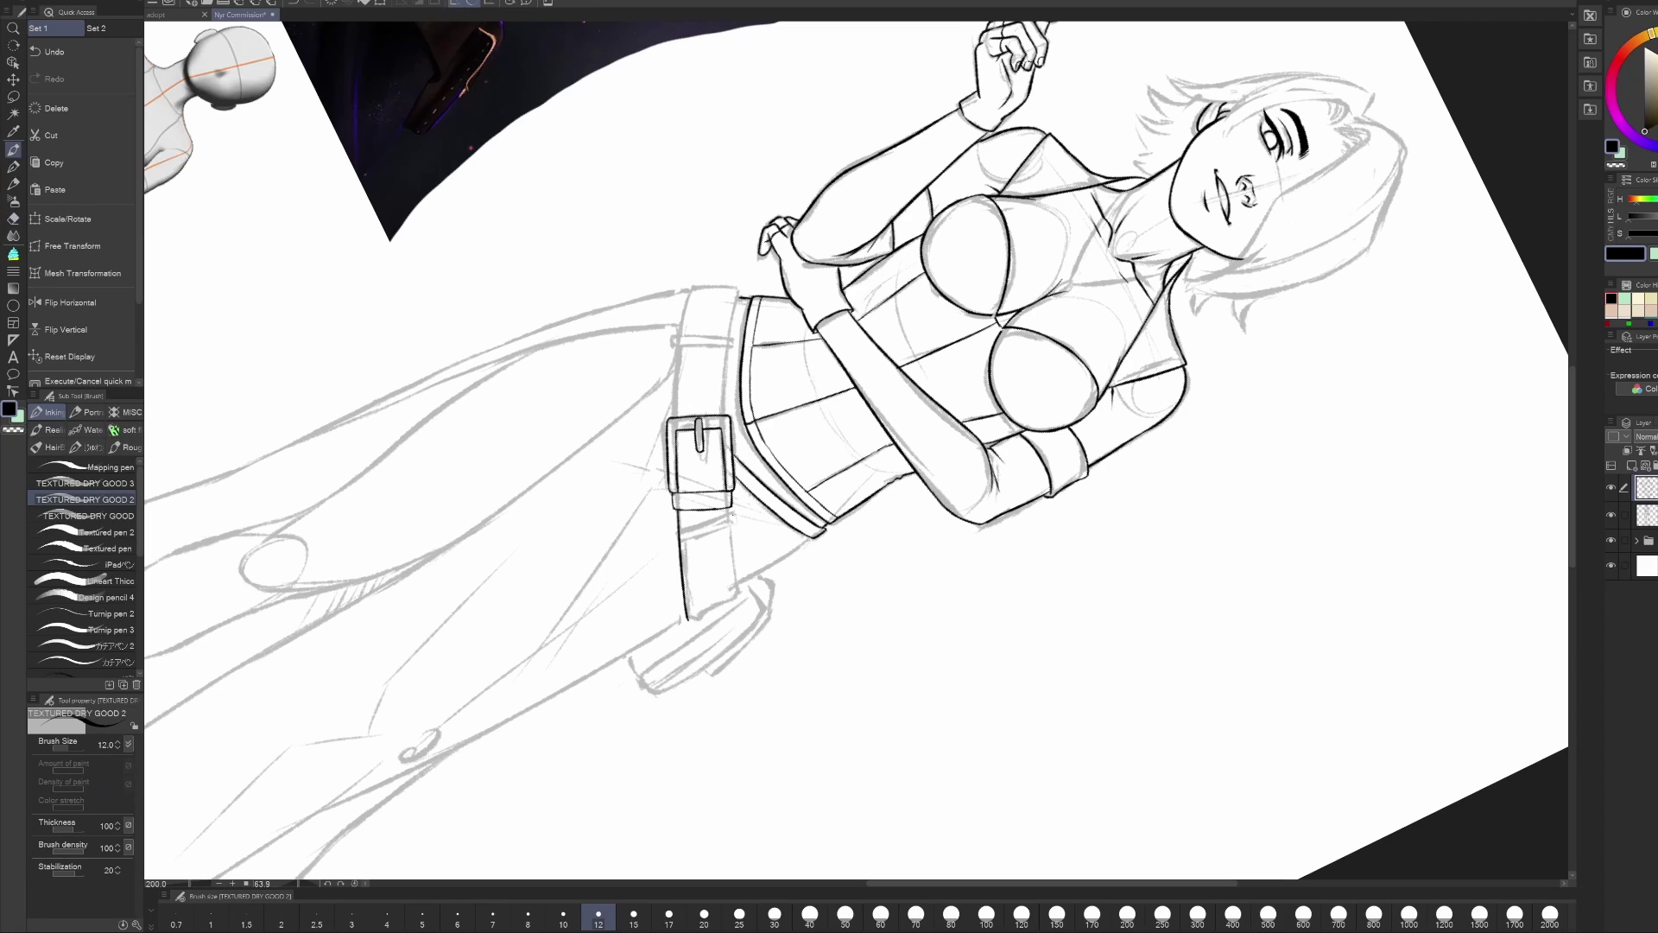
{"action": "key", "text": "e"}
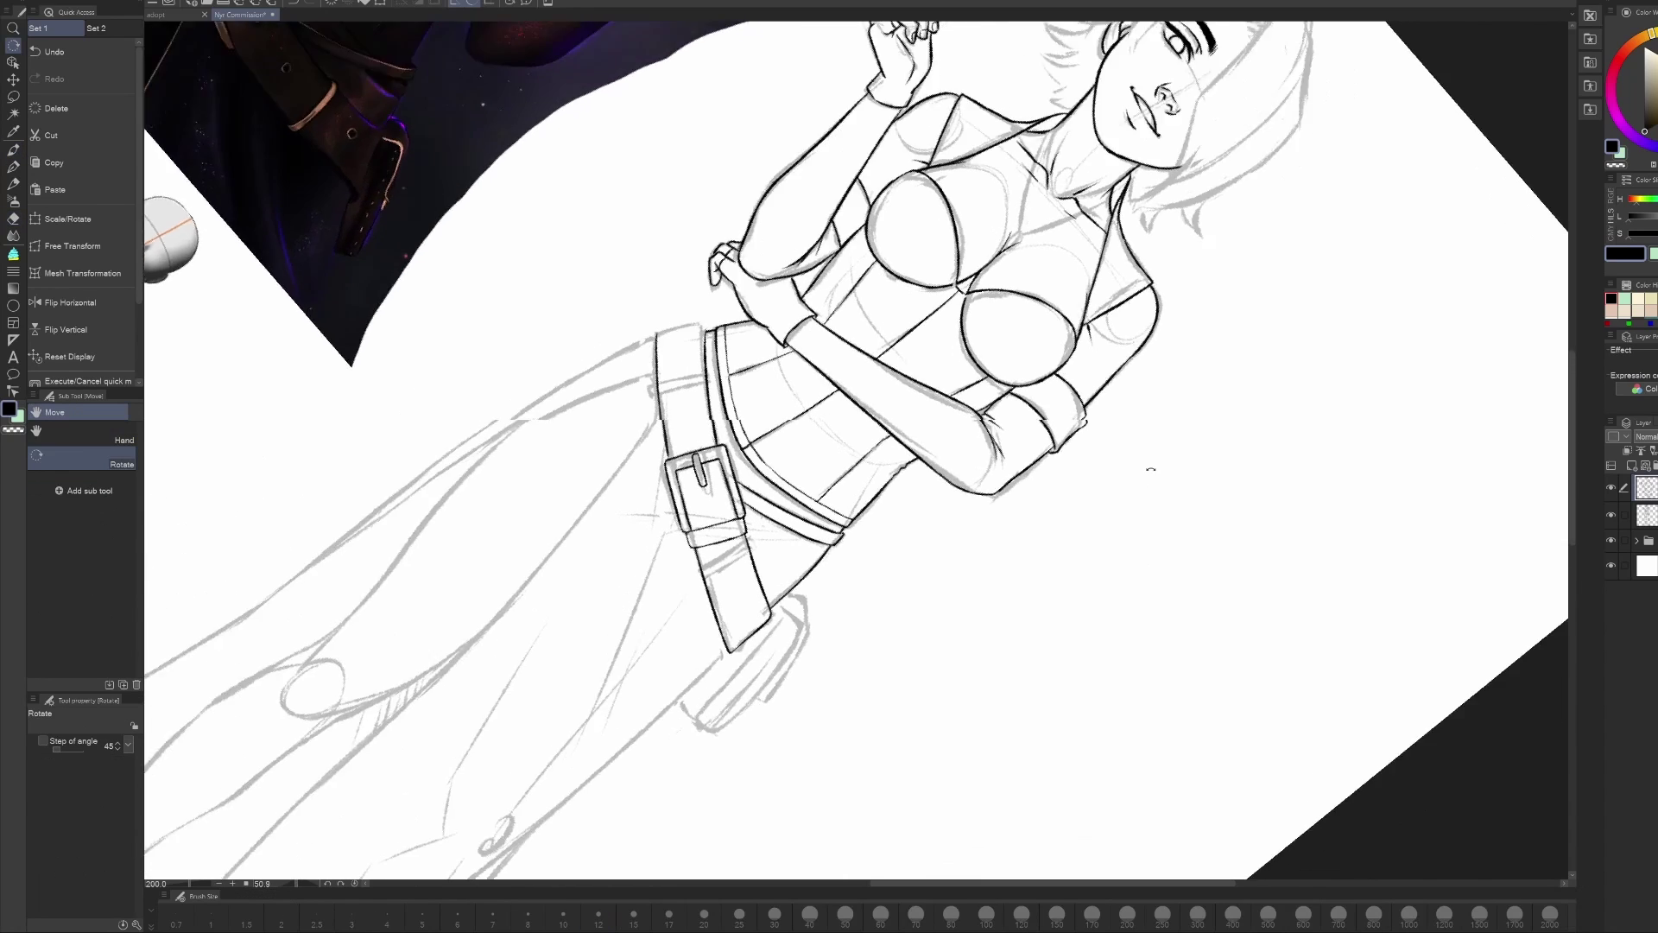
{"action": "key", "text": "ctrl+@"}
{"action": "left_click", "coordinate": [82, 302]}
{"action": "key", "text": "p"}
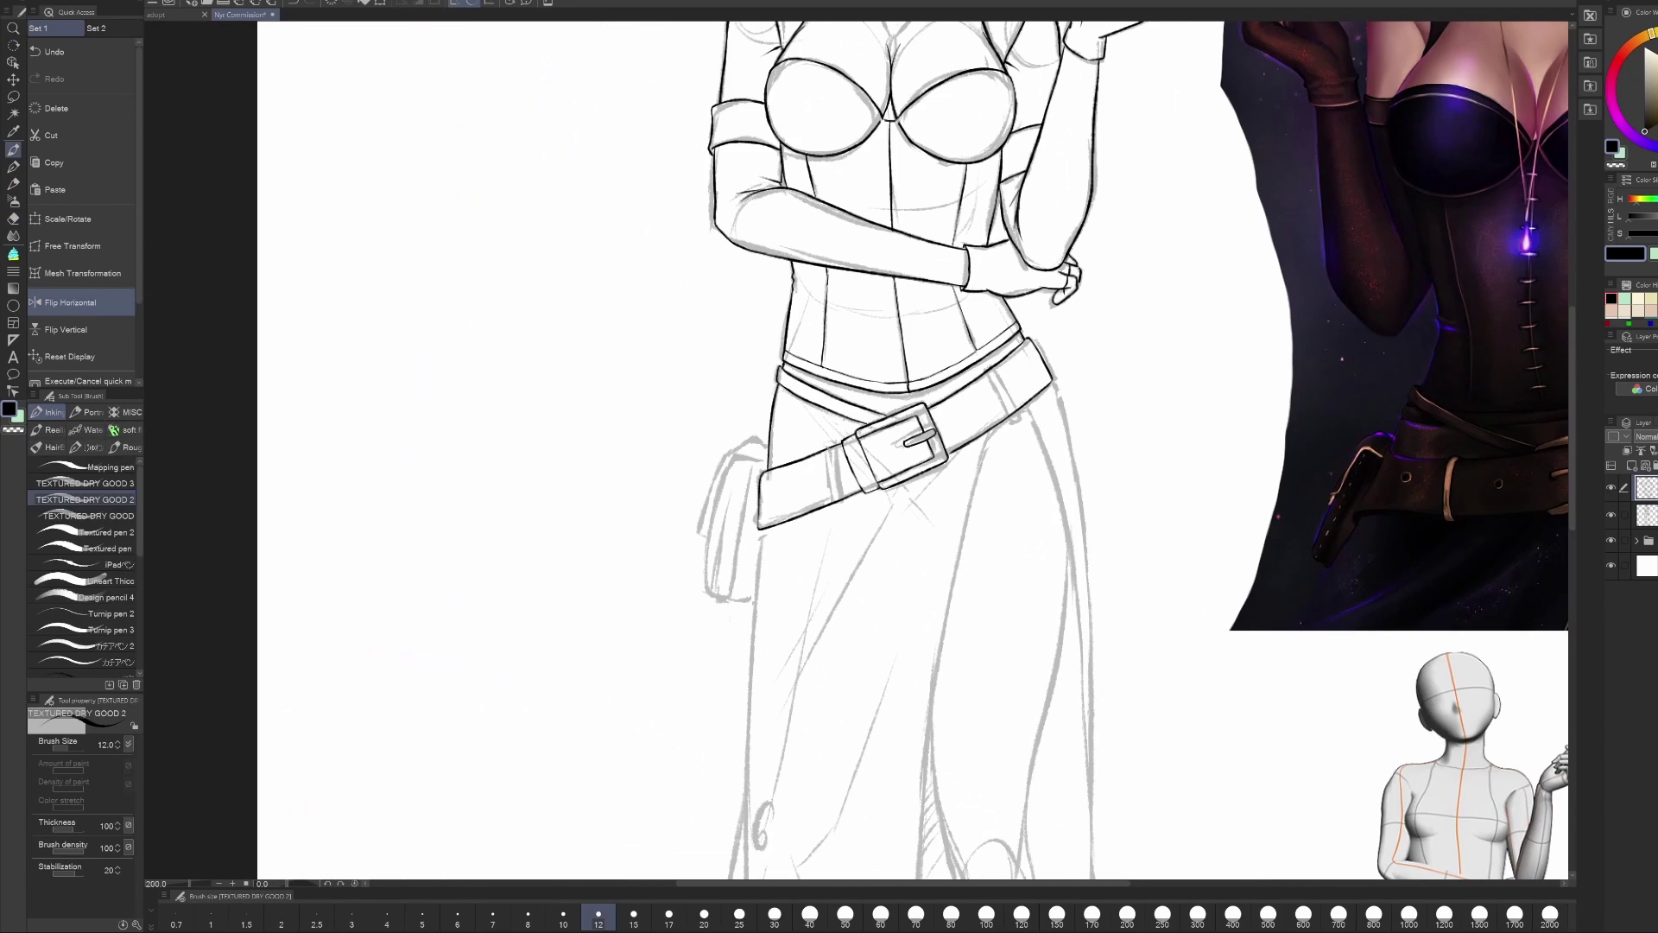
Step: Ink the rounded tip of the belt strap near the hip pouch and erase stray lines around it
{"action": "key", "text": "ctrl+z"}
{"action": "key", "text": "e"}
{"action": "key", "text": "h"}
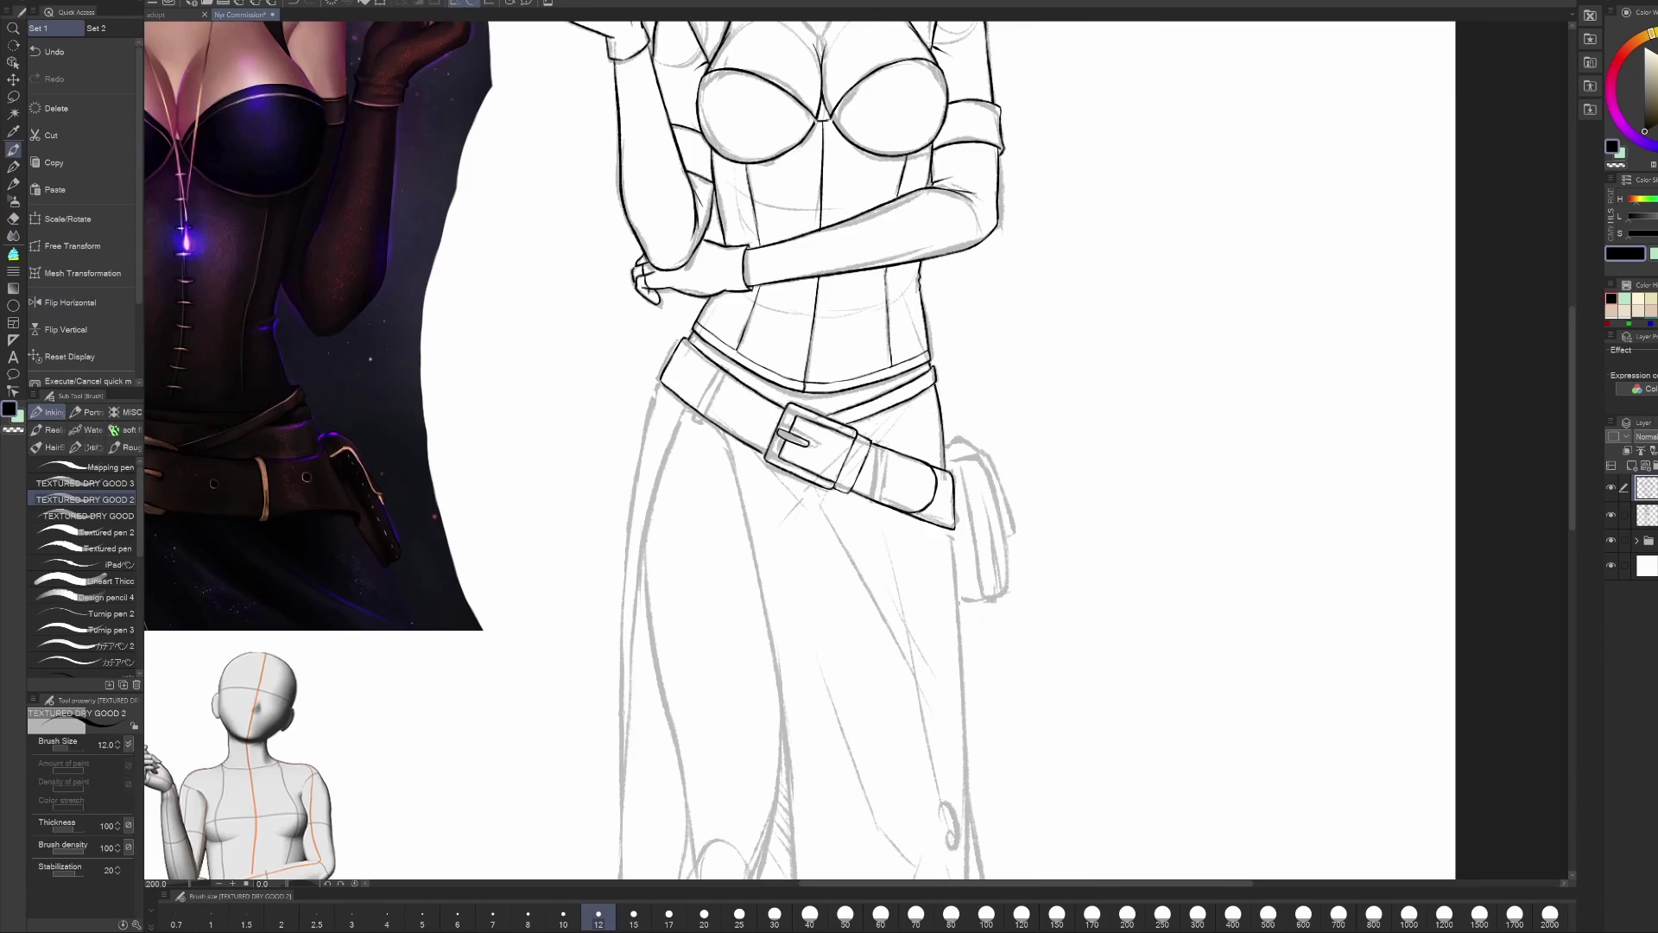
{"action": "key", "text": "h"}
{"action": "key", "text": "p"}
{"action": "key", "text": "e"}
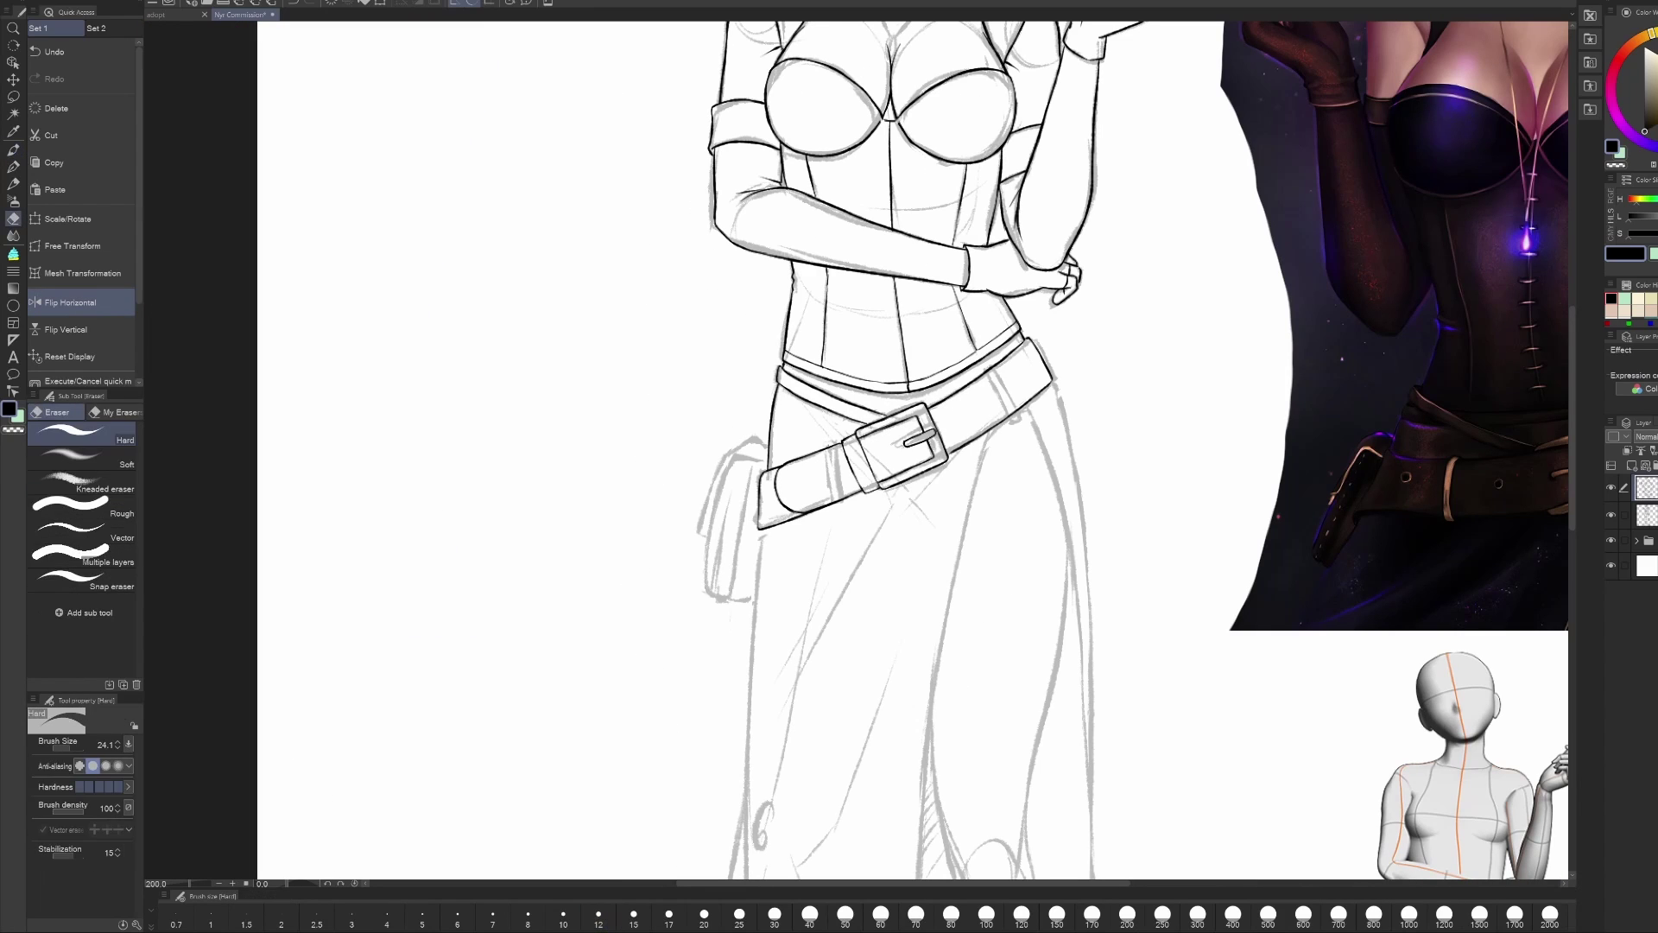
{"action": "key", "text": "p"}
{"action": "key", "text": "e"}
{"action": "key", "text": "p"}
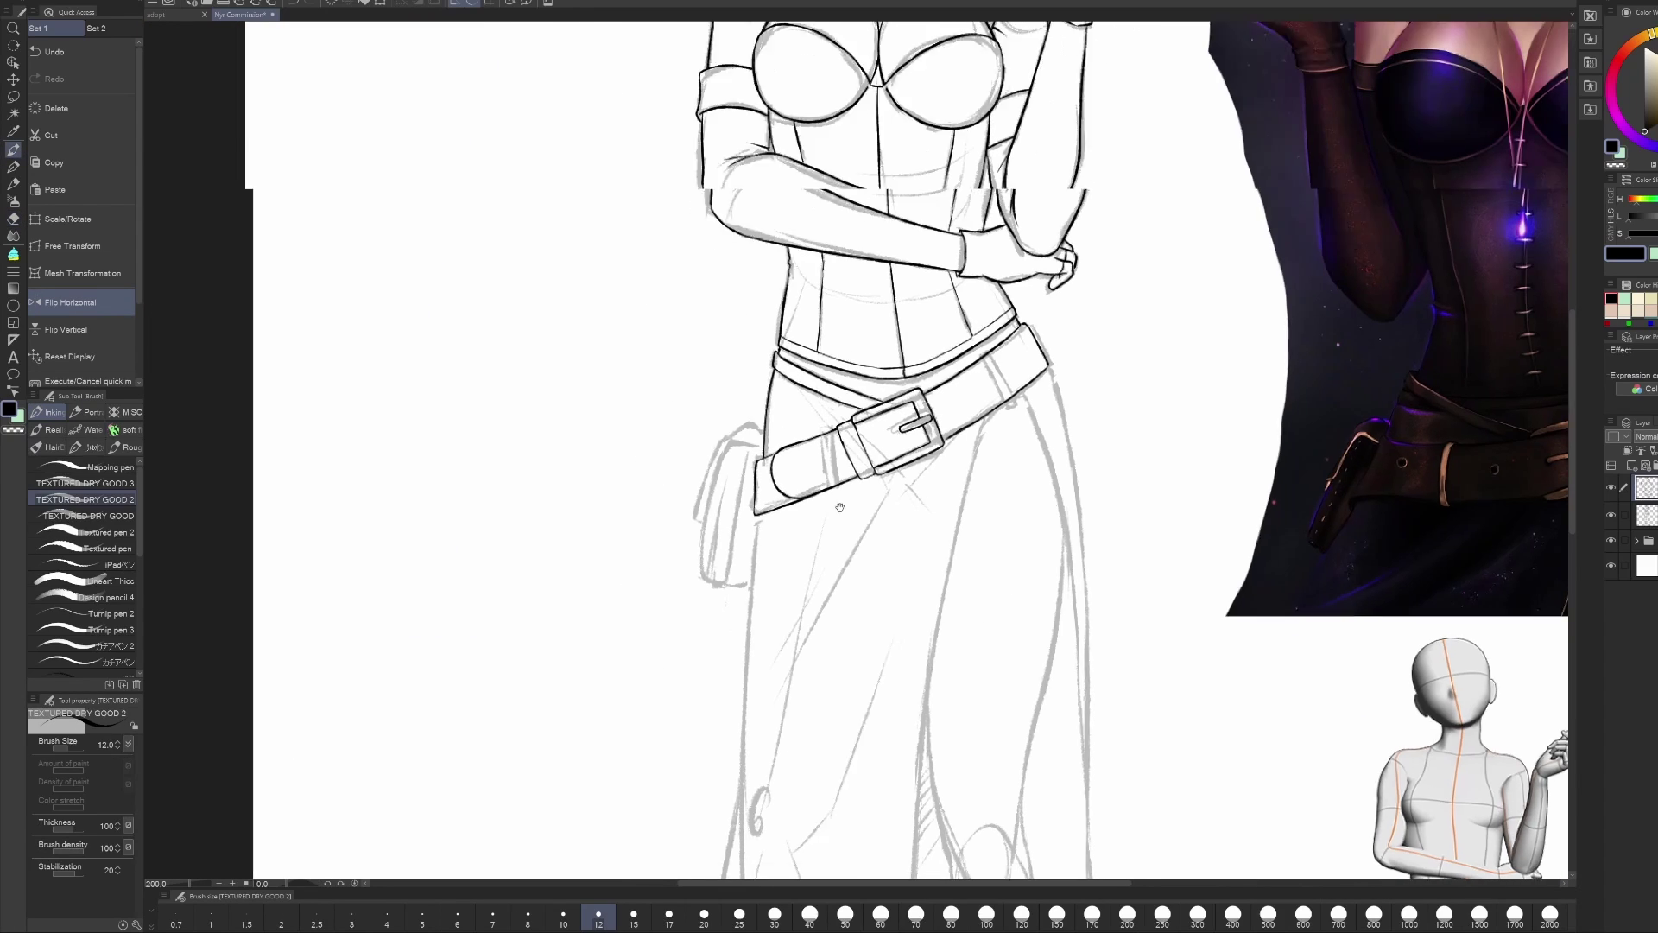
Step: Ink the skirt's long outer edge downward from the pouch-side end of the belt, cleaning up the line with the eraser
{"action": "key", "text": "h"}
{"action": "mouse_move", "coordinate": [1084, 778]}
{"action": "left_mouse_down"}
{"action": "mouse_move", "coordinate": [1084, 615]}
{"action": "mouse_move", "coordinate": [837, 381]}
{"action": "left_mouse_up"}
{"action": "left_click", "coordinate": [74, 302]}
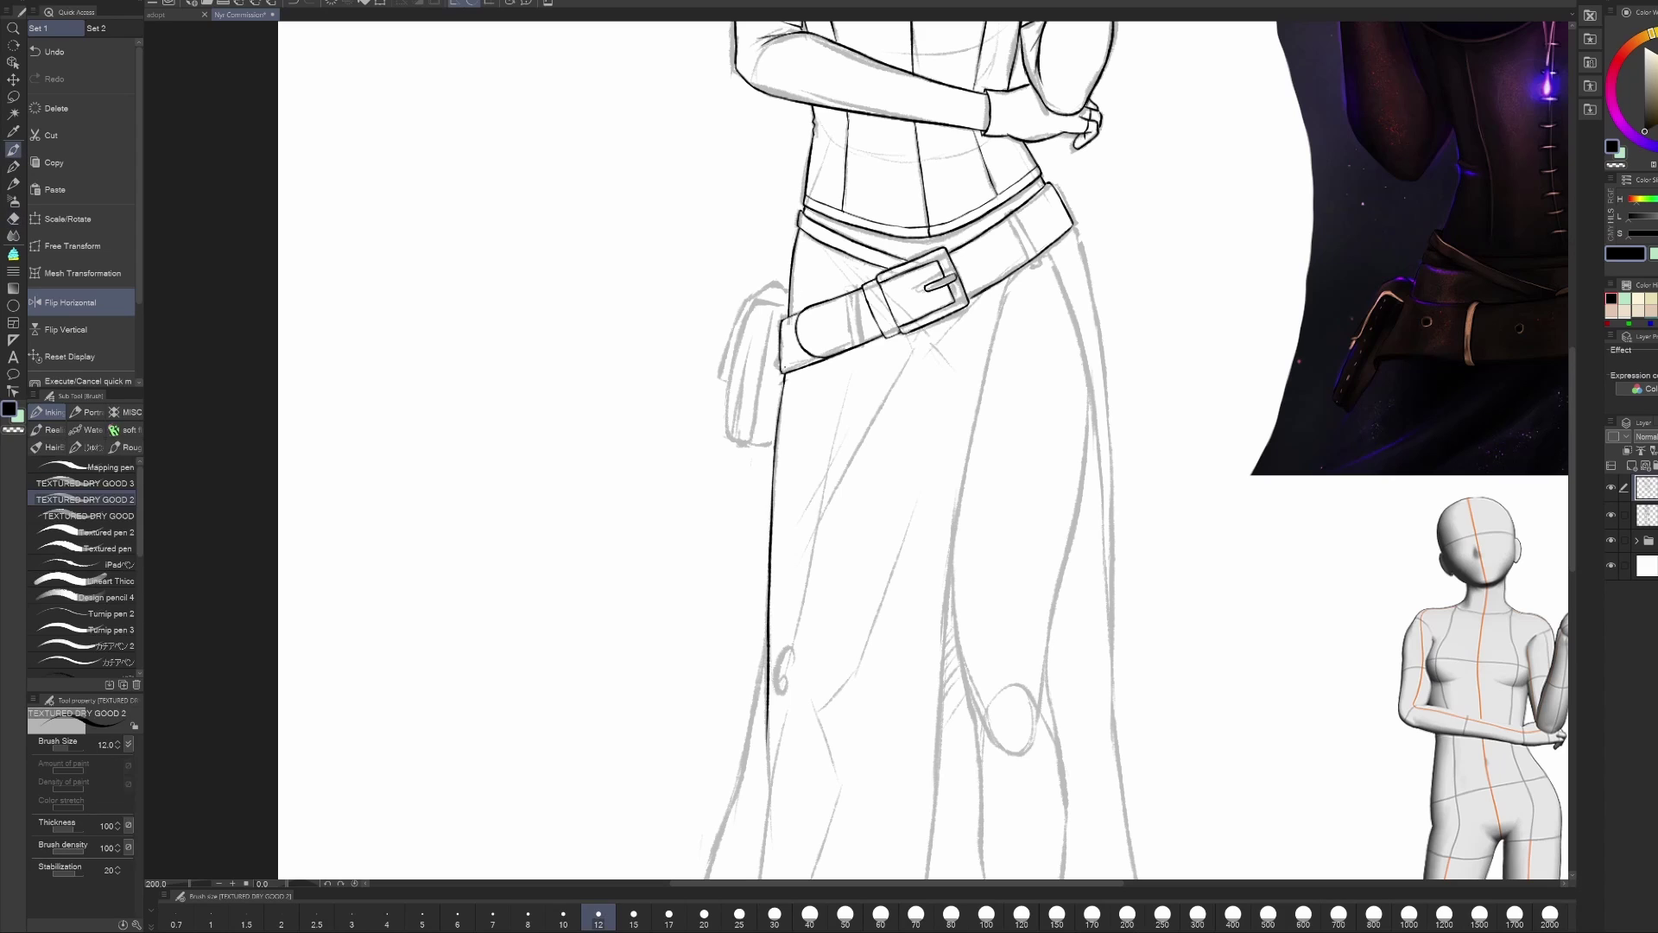
{"action": "mouse_move", "coordinate": [940, 302]}
{"action": "left_mouse_down"}
{"action": "mouse_move", "coordinate": [860, 372]}
{"action": "mouse_move", "coordinate": [782, 363]}
{"action": "left_mouse_up"}
{"action": "key", "text": "e"}
{"action": "key", "text": "h"}
{"action": "key", "text": "h"}
{"action": "key", "text": "p"}
{"action": "key", "text": "e"}
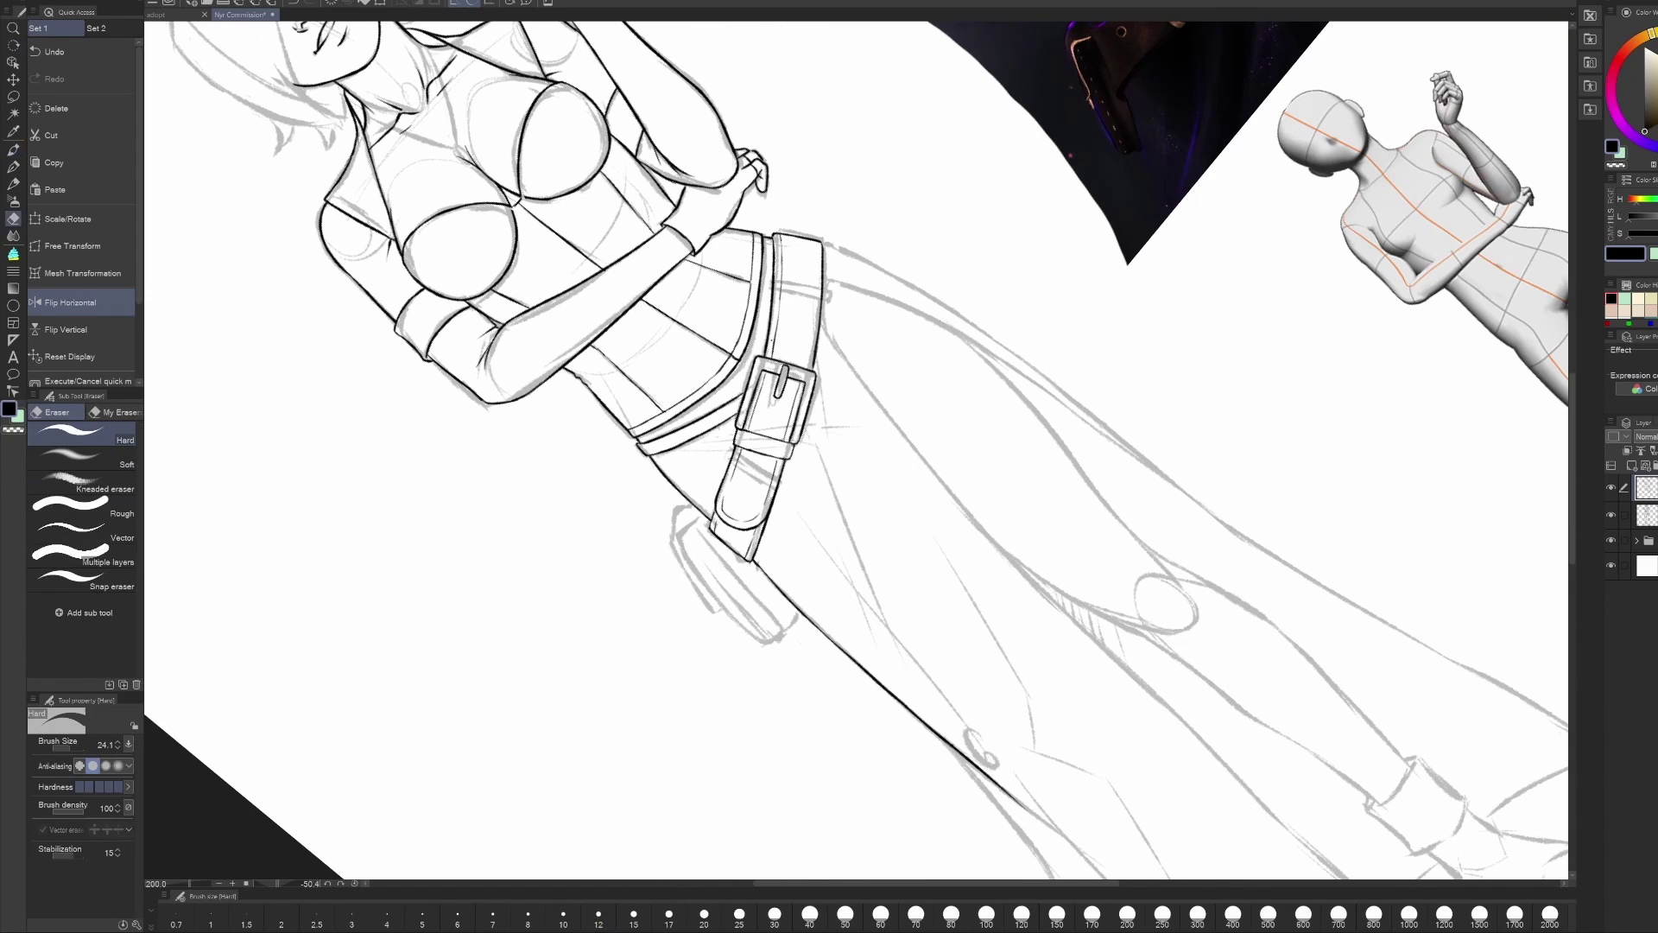
{"action": "key", "text": "r"}
{"action": "key", "text": "ctrl+@"}
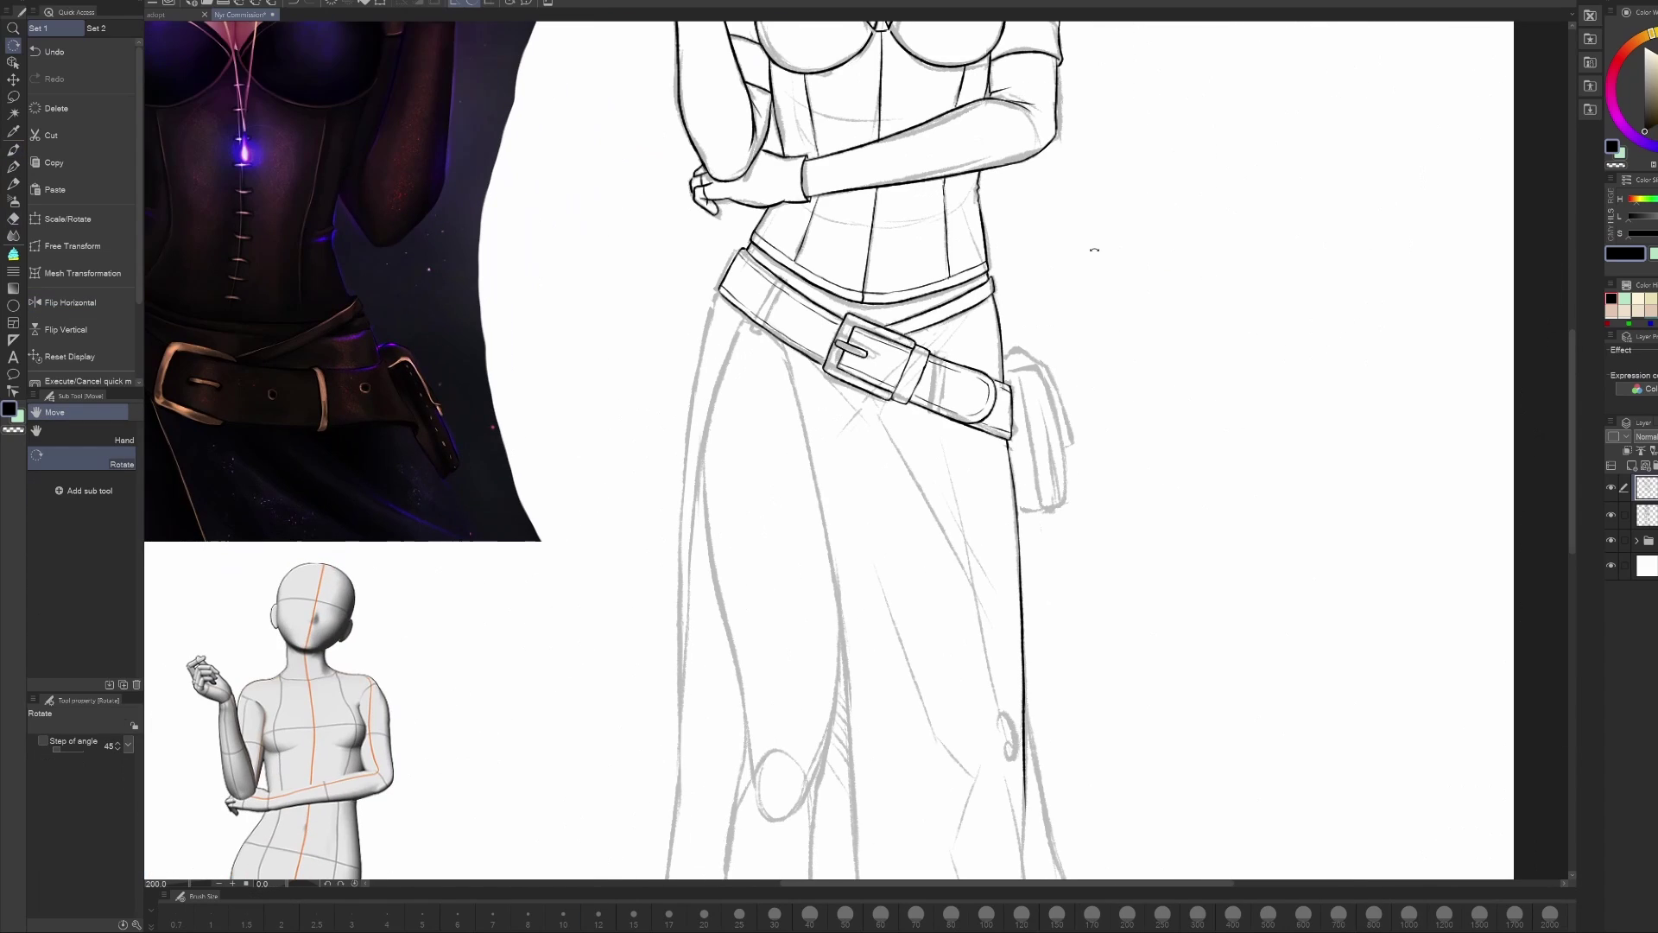
Step: Ink the second belt loop and two eyelets on the long strap section beyond the buckle
{"action": "key", "text": "h"}
{"action": "key", "text": "p"}
{"action": "left_click_drag", "start_coordinate": [913, 314], "coordinate": [749, 444]}
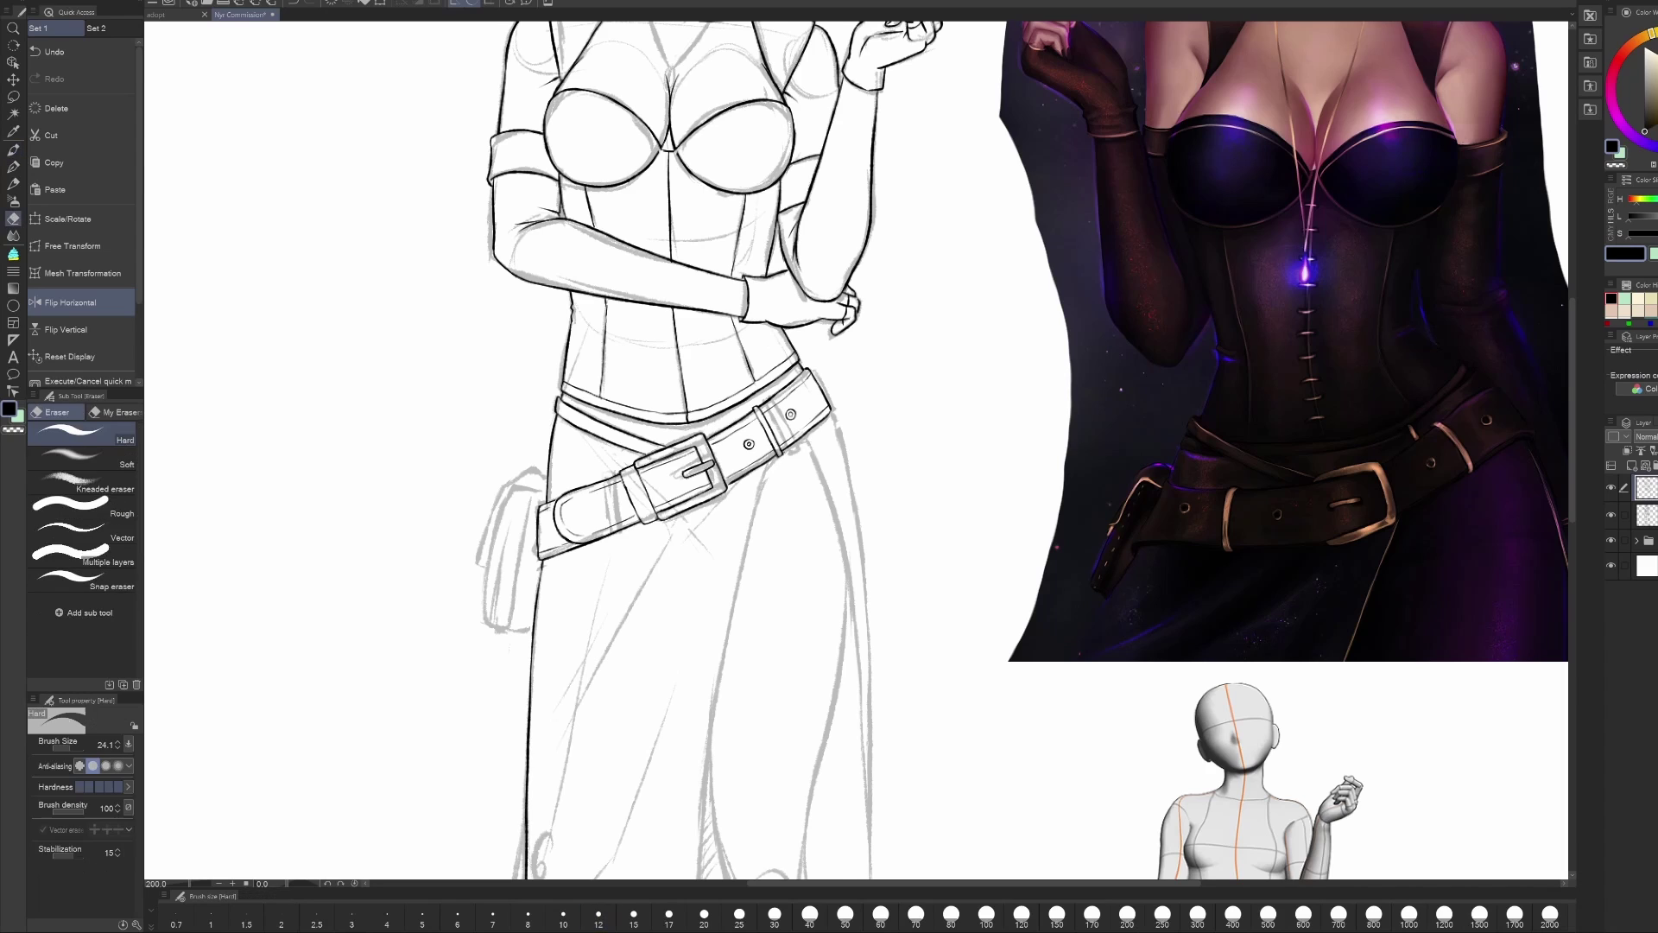
{"action": "key", "text": "h"}
{"action": "key", "text": "h"}
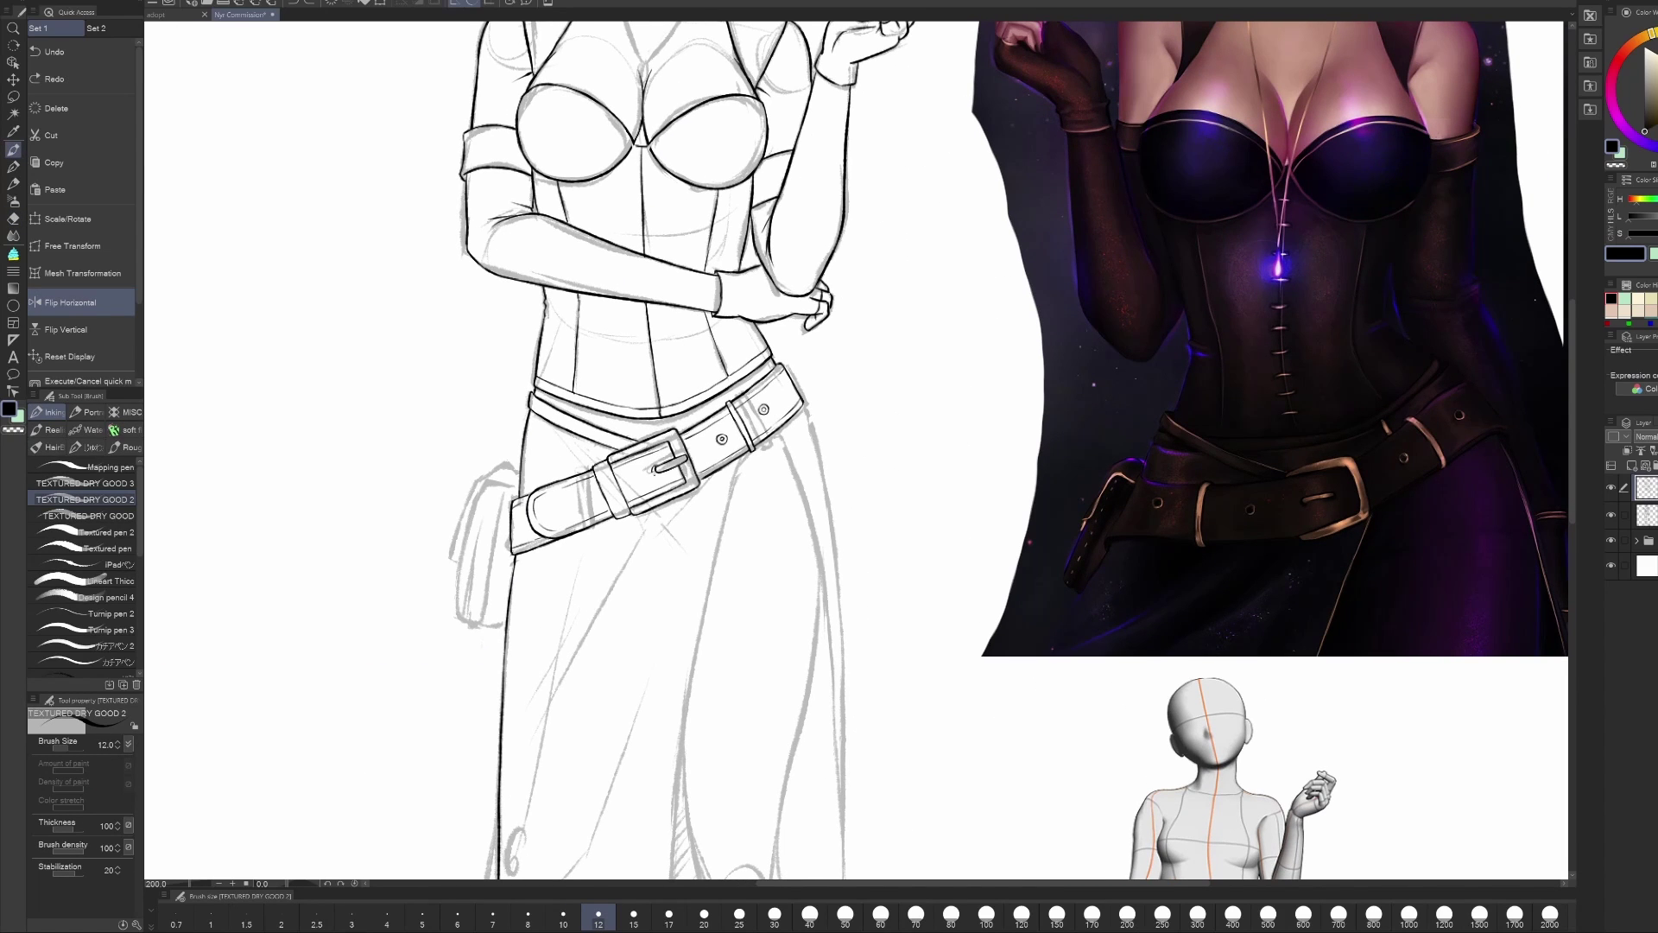
Step: Place a copy of the belt eyelet near the strap's rounded tip
{"action": "key", "text": "k"}
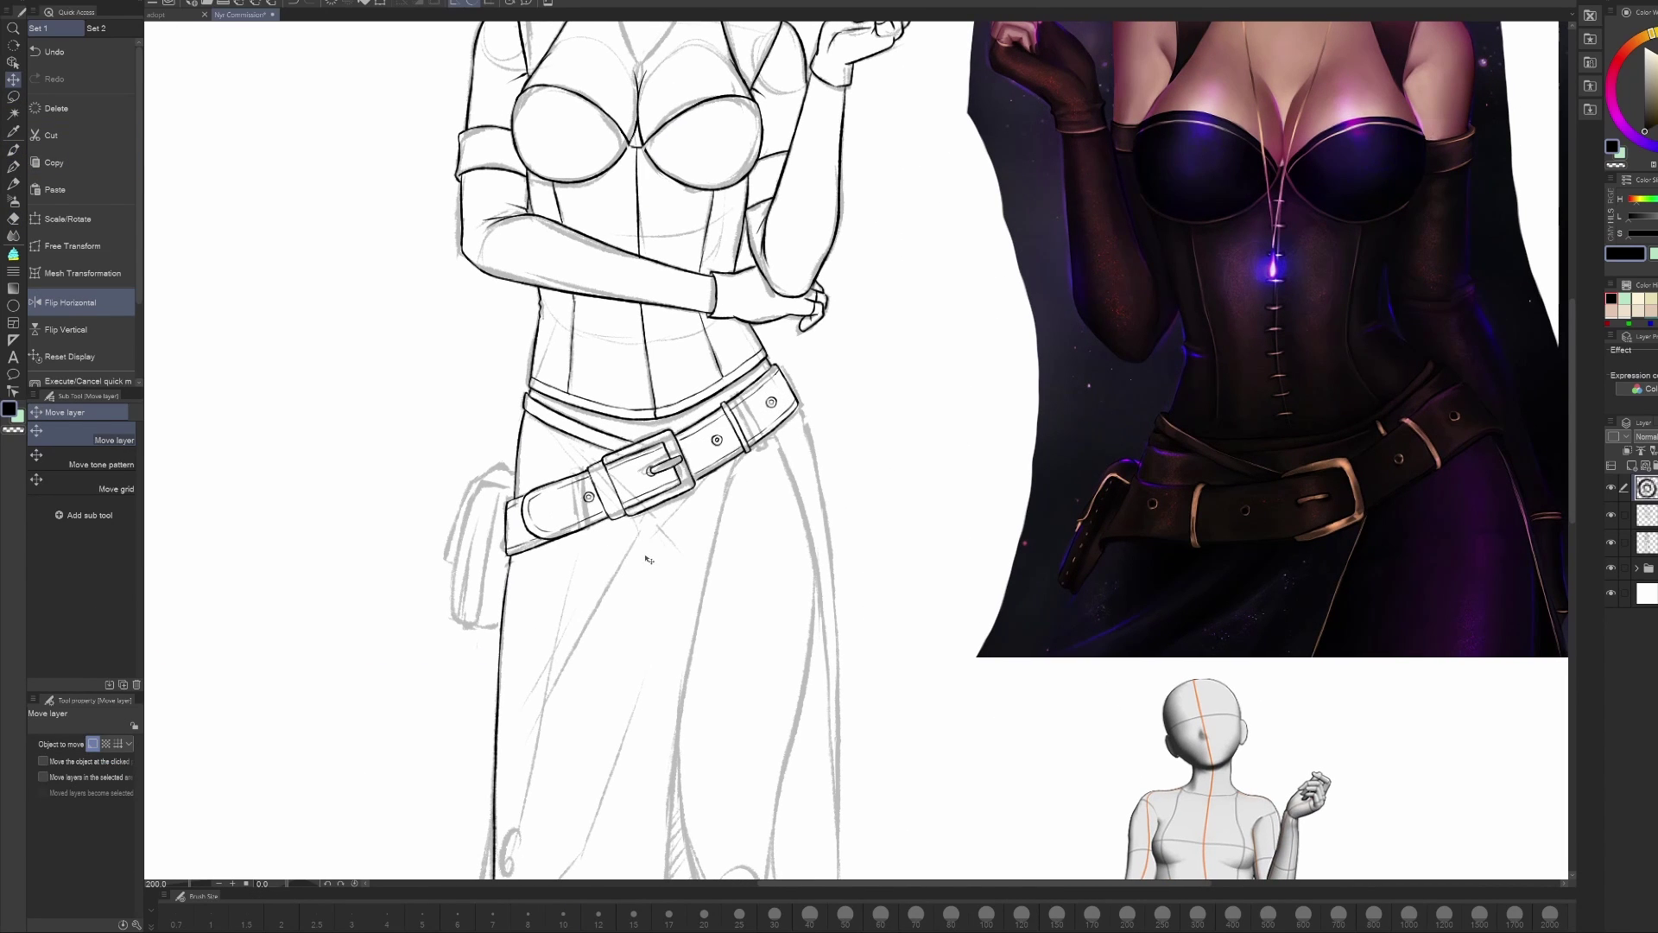
{"action": "key", "text": "ctrl+z"}
{"action": "key", "text": "p"}
Step: Ink the flap and rounded body of the hip pouch hanging beside the belt's end
{"action": "scroll", "coordinate": [649, 560], "scroll_direction": "down", "scroll_amount": 2}
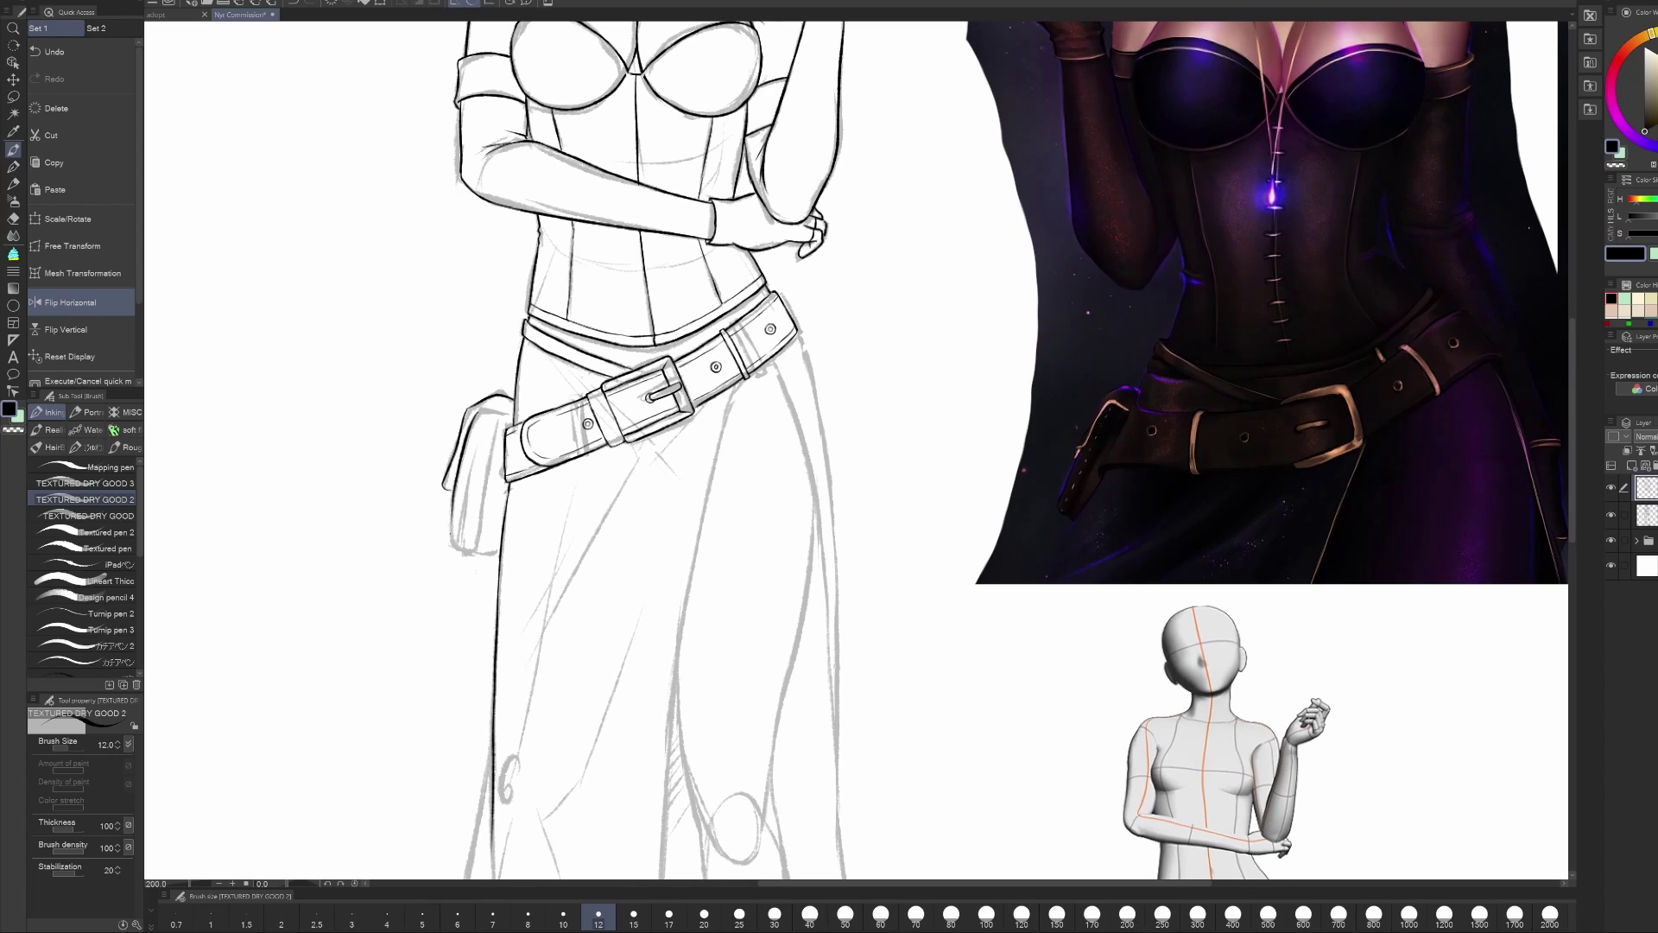
{"action": "left_click_drag", "start_coordinate": [471, 413], "coordinate": [505, 411]}
{"action": "key", "text": "h"}
{"action": "key", "text": "h"}
{"action": "key", "text": "h"}
{"action": "key", "text": "e"}
{"action": "key", "text": "p"}
{"action": "key", "text": "h"}
{"action": "key", "text": "h"}
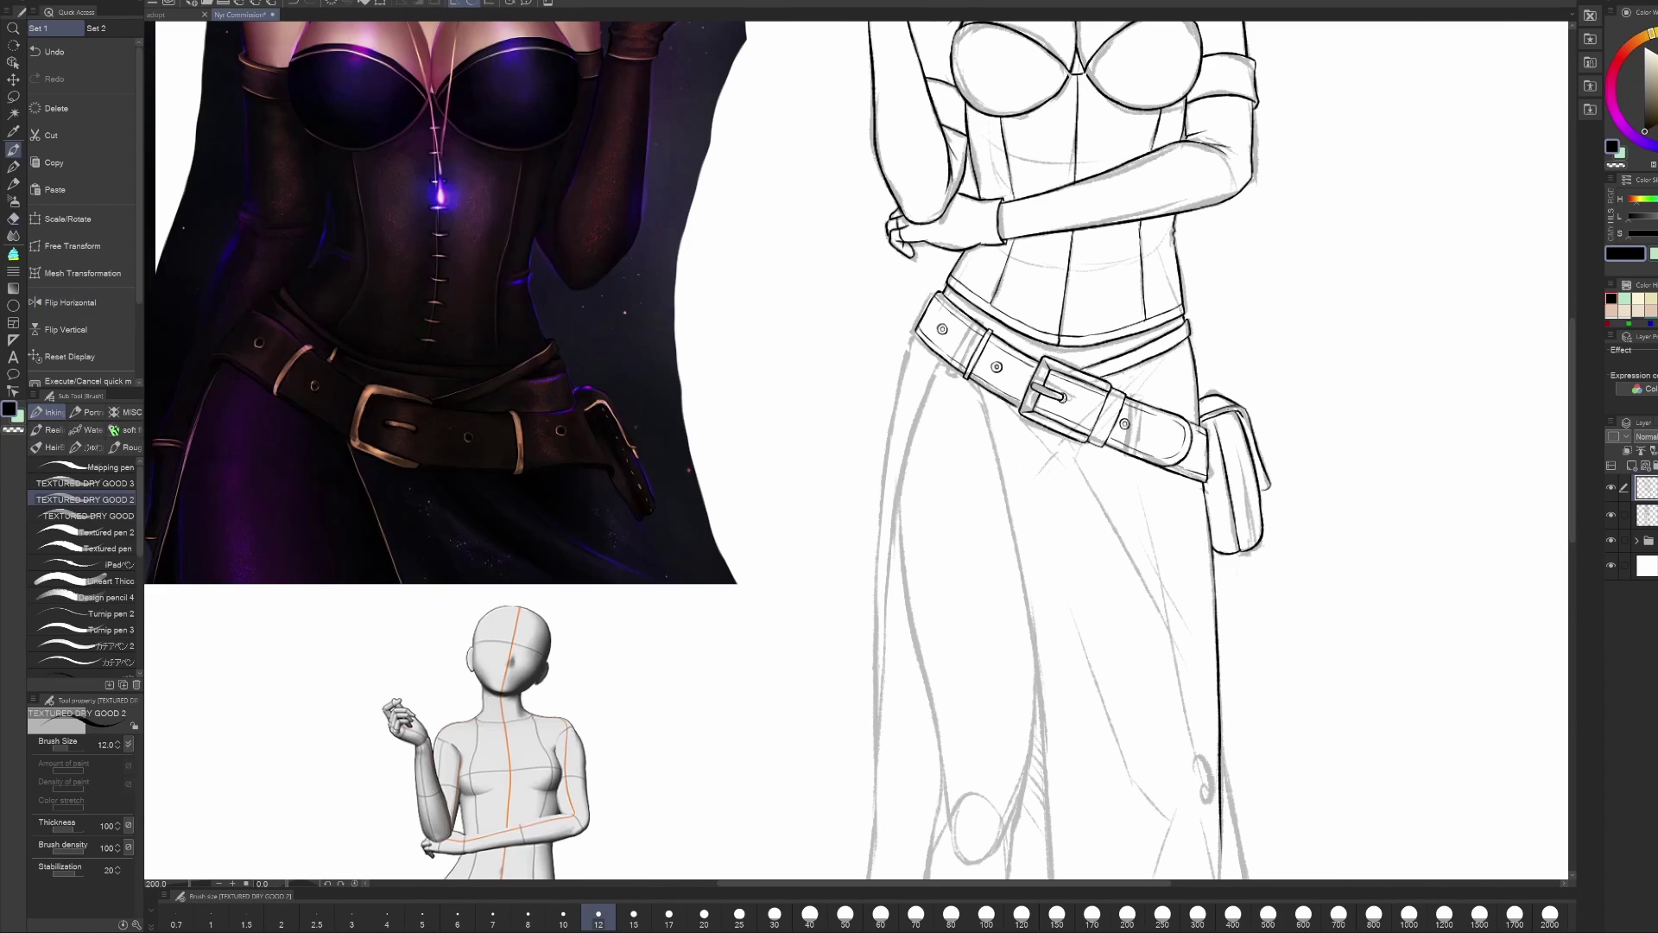
Step: Add dashed stitching along the hip pouch and clean up its outline
{"action": "key", "text": "e"}
{"action": "key", "text": "h"}
{"action": "key", "text": "p"}
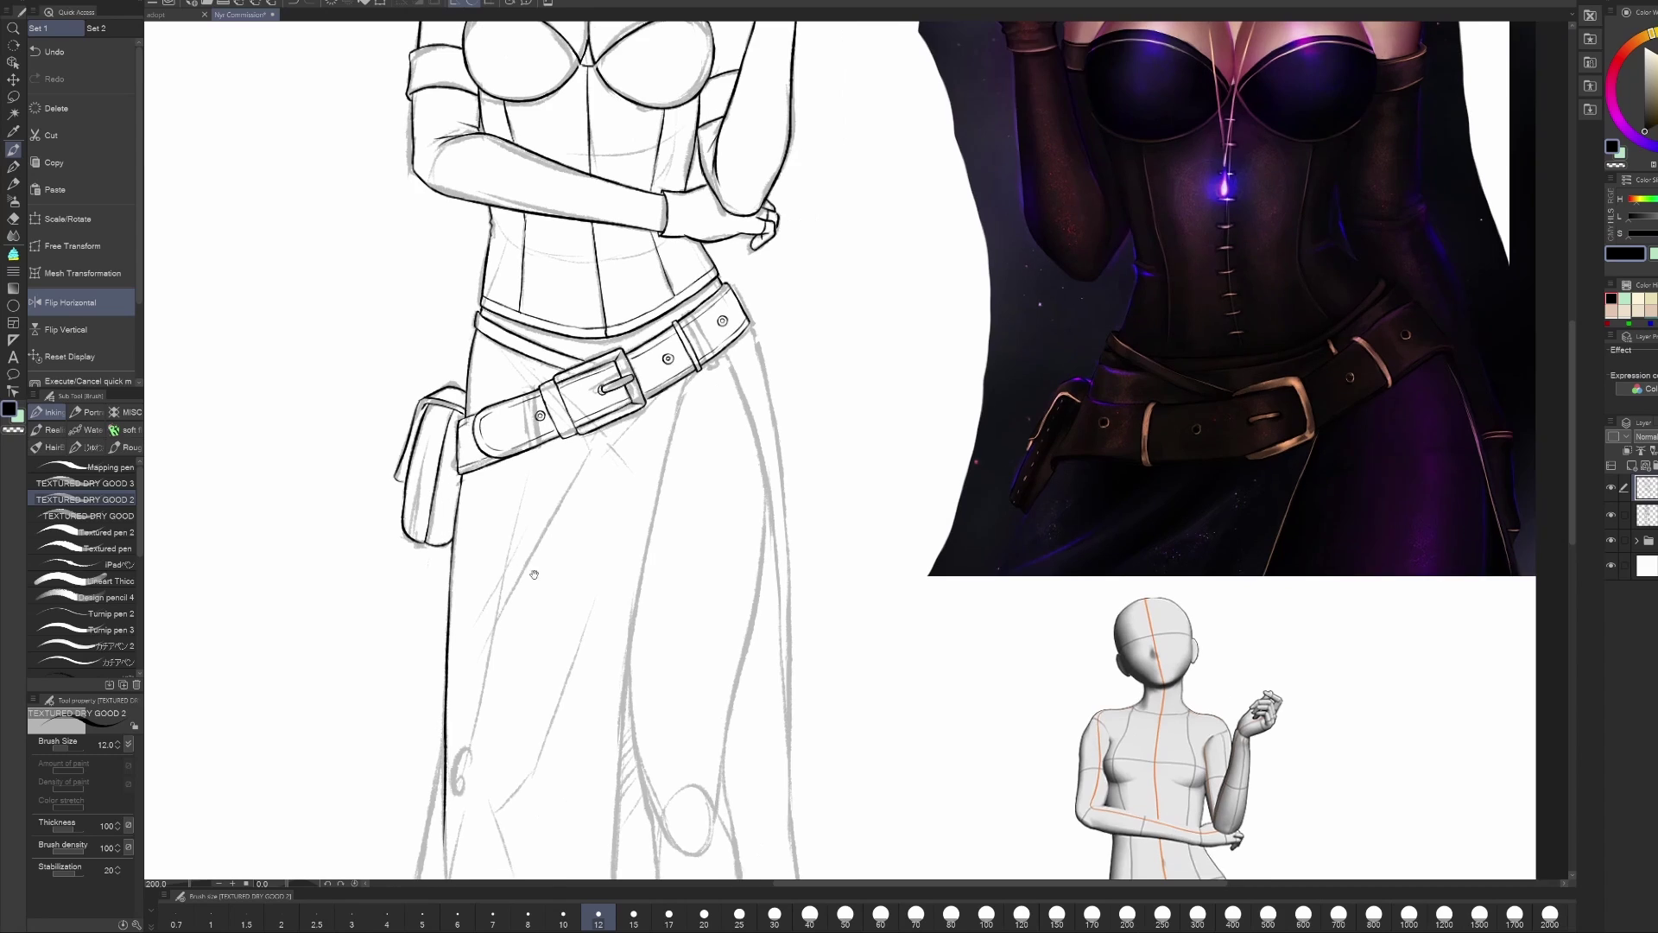
{"action": "key", "text": "e"}
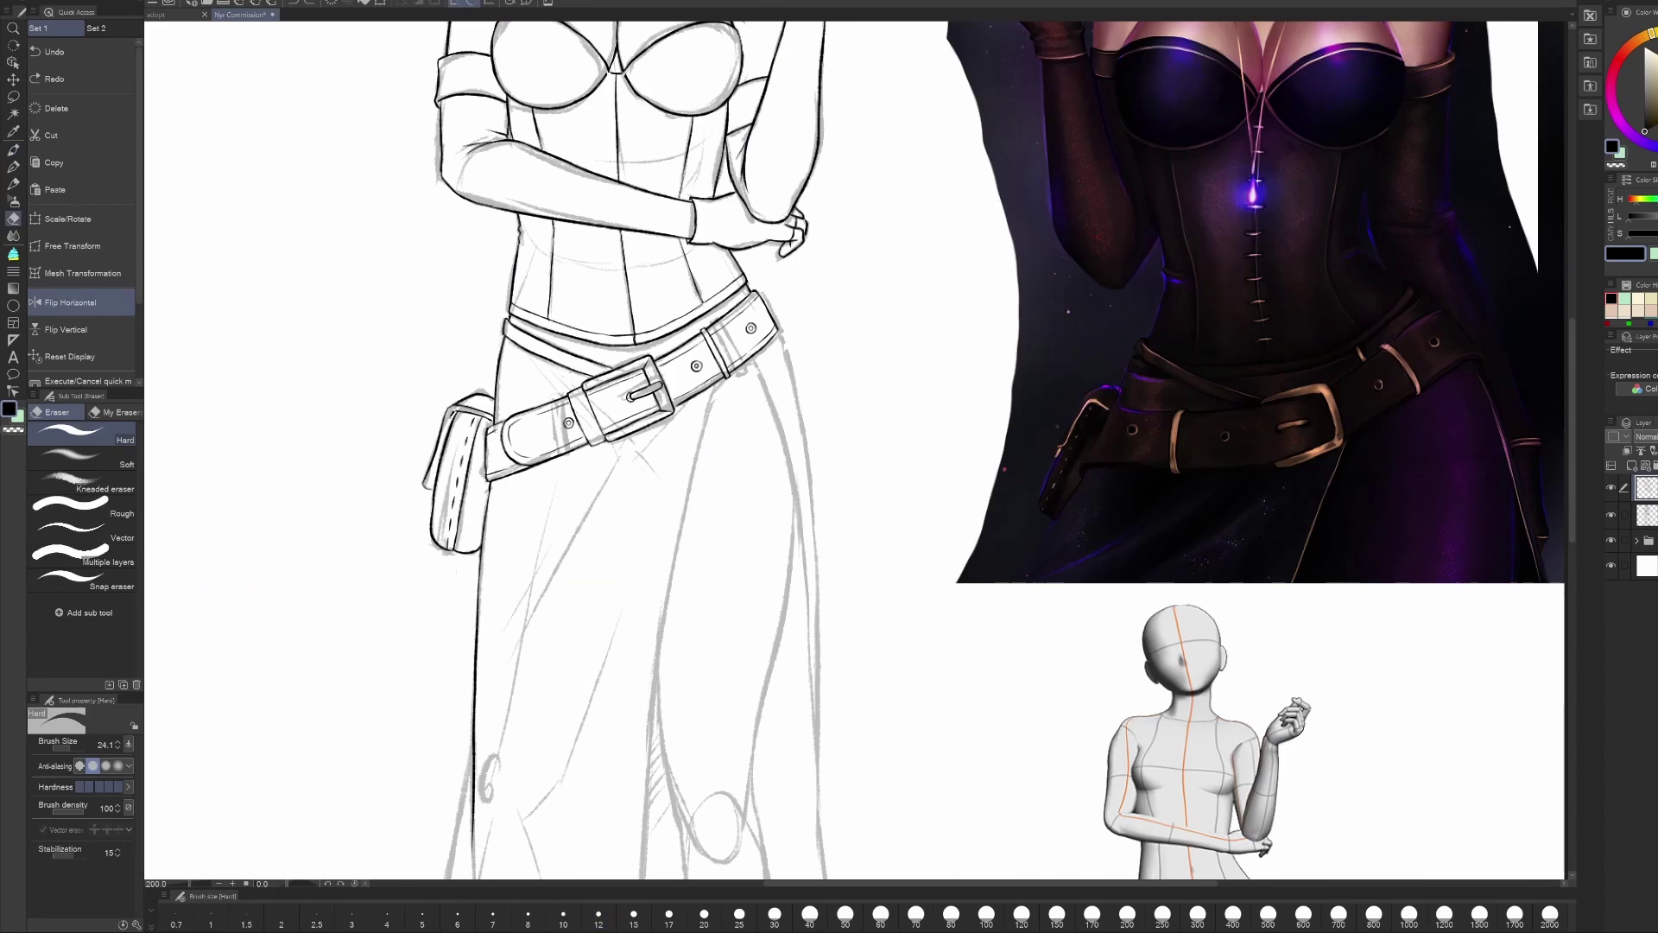
{"action": "left_click_drag", "start_coordinate": [451, 422], "coordinate": [458, 411]}
{"action": "key", "text": "p"}
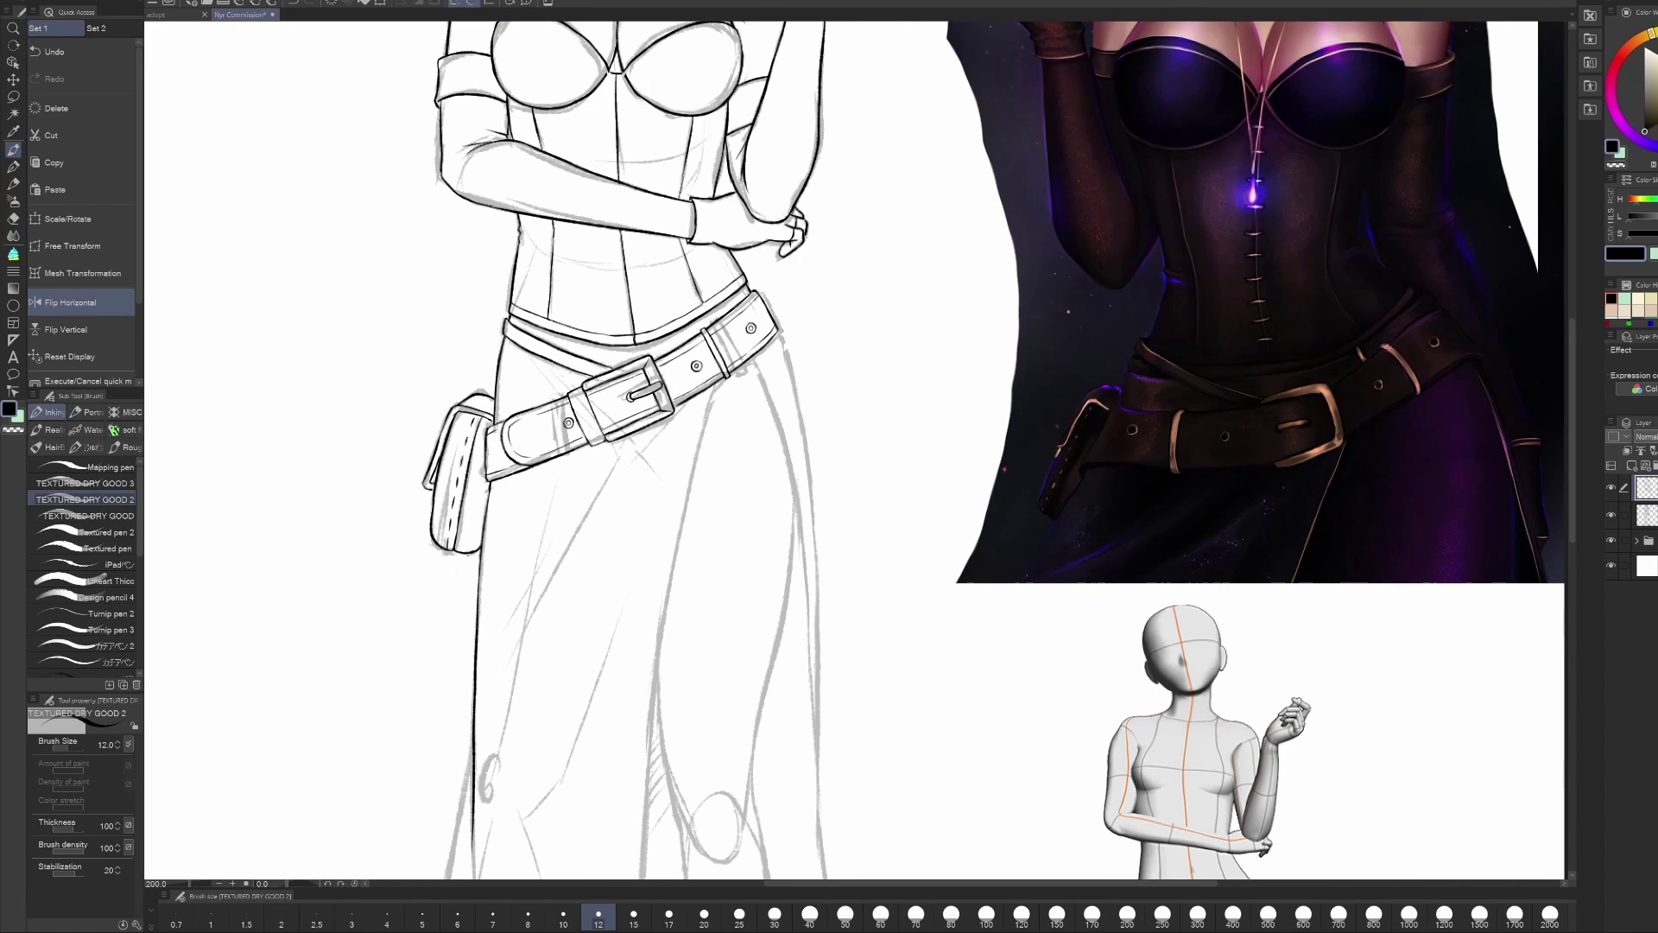
Step: Ink the front skirt panel's slit edge, curved hem and flared outer edge, undoing a misplaced stroke
{"action": "key", "text": "ctrl+minus"}
{"action": "scroll", "coordinate": [855, 449], "scroll_direction": "down", "scroll_amount": 4}
{"action": "key", "text": "h"}
{"action": "key", "text": "h"}
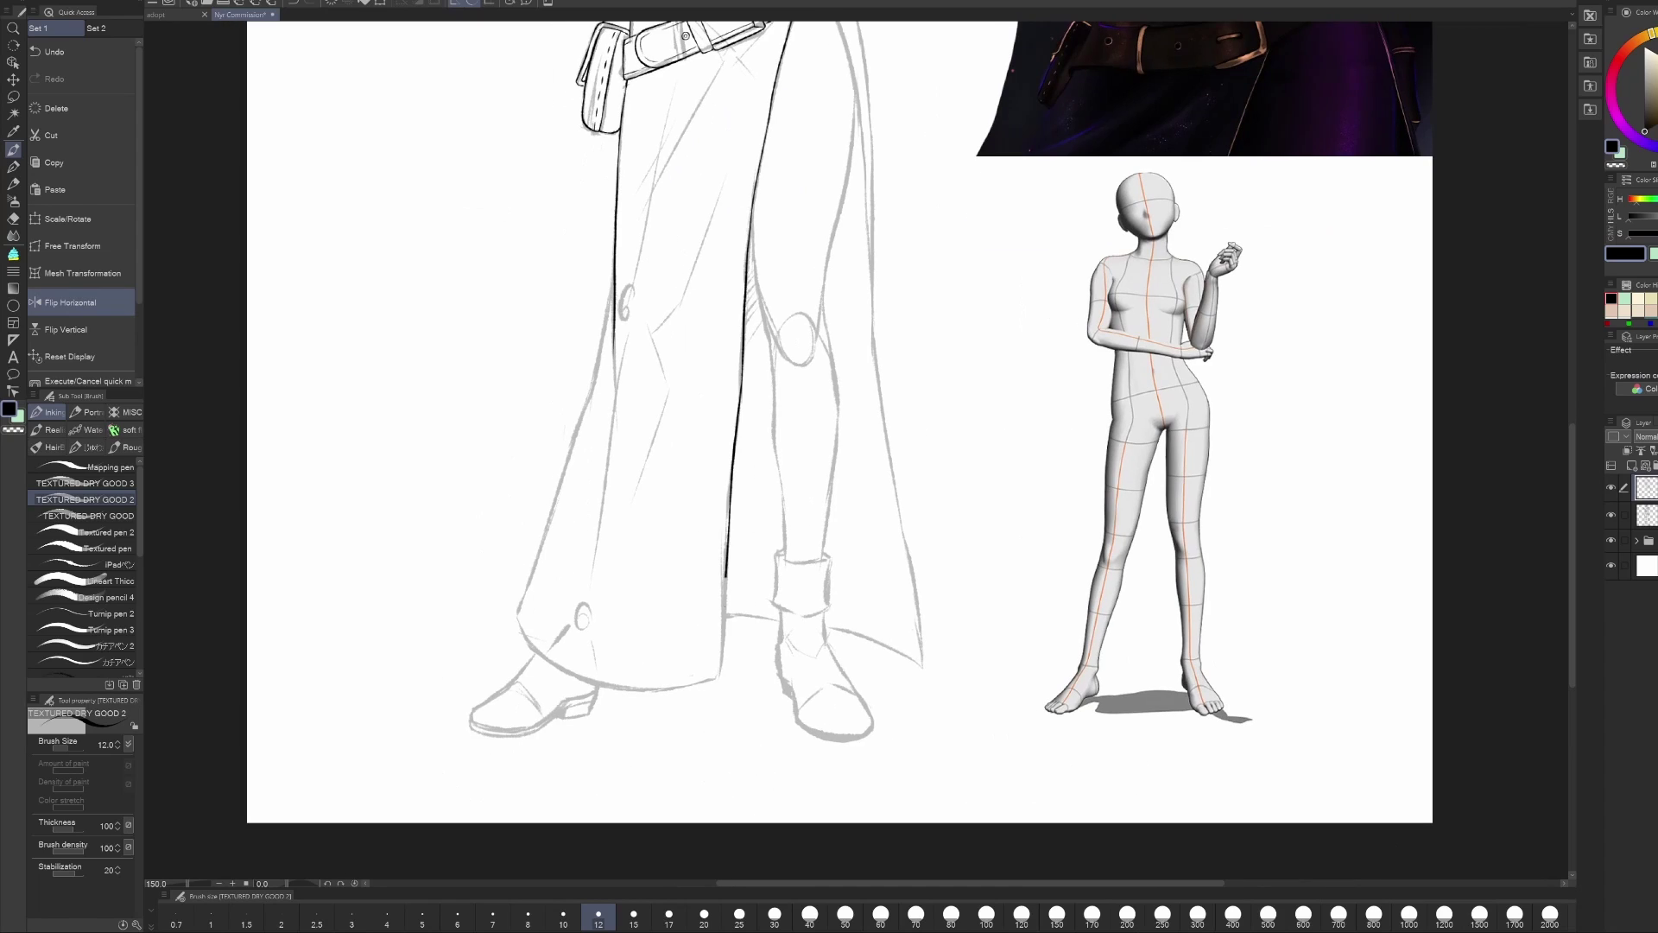
{"action": "left_click_drag", "start_coordinate": [726, 576], "coordinate": [722, 675]}
{"action": "key", "text": "ctrl+z"}
{"action": "mouse_move", "coordinate": [516, 616]}
{"action": "left_mouse_down"}
{"action": "mouse_move", "coordinate": [552, 661]}
{"action": "mouse_move", "coordinate": [722, 678]}
{"action": "left_mouse_up"}
{"action": "key", "text": "e"}
{"action": "key", "text": "p"}
{"action": "left_click_drag", "start_coordinate": [614, 277], "coordinate": [517, 617]}
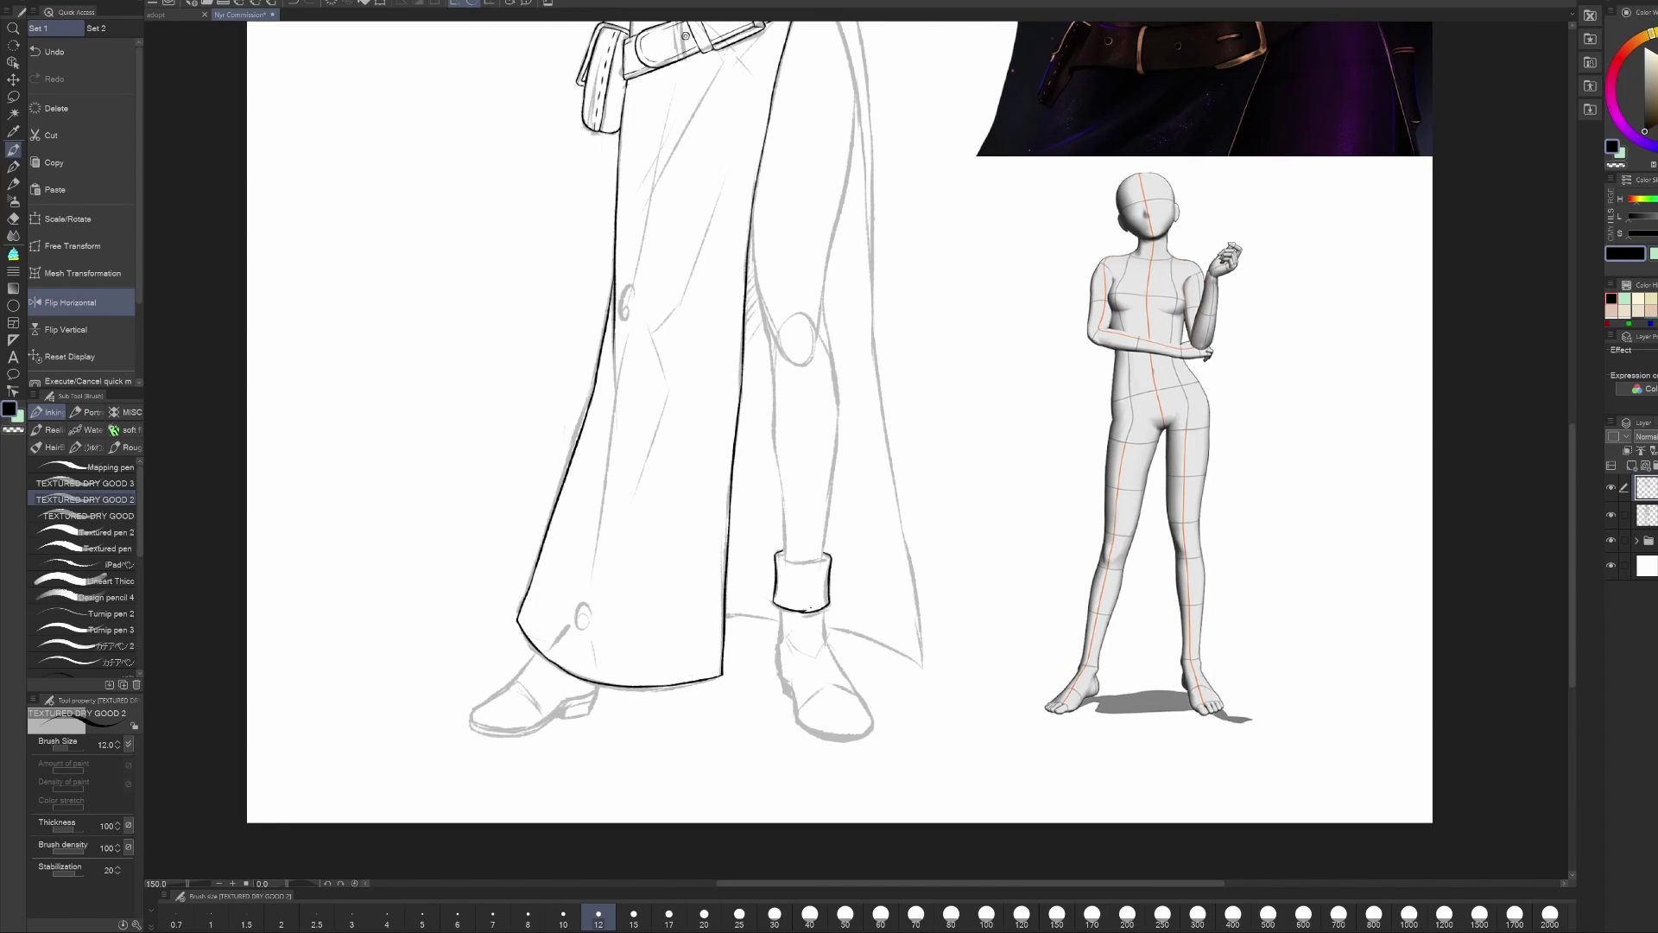
Step: Ink the folded boot cuff on the exposed leg and tidy its edges
{"action": "key", "text": "h"}
{"action": "key", "text": "e"}
{"action": "key", "text": "p"}
{"action": "key", "text": "h"}
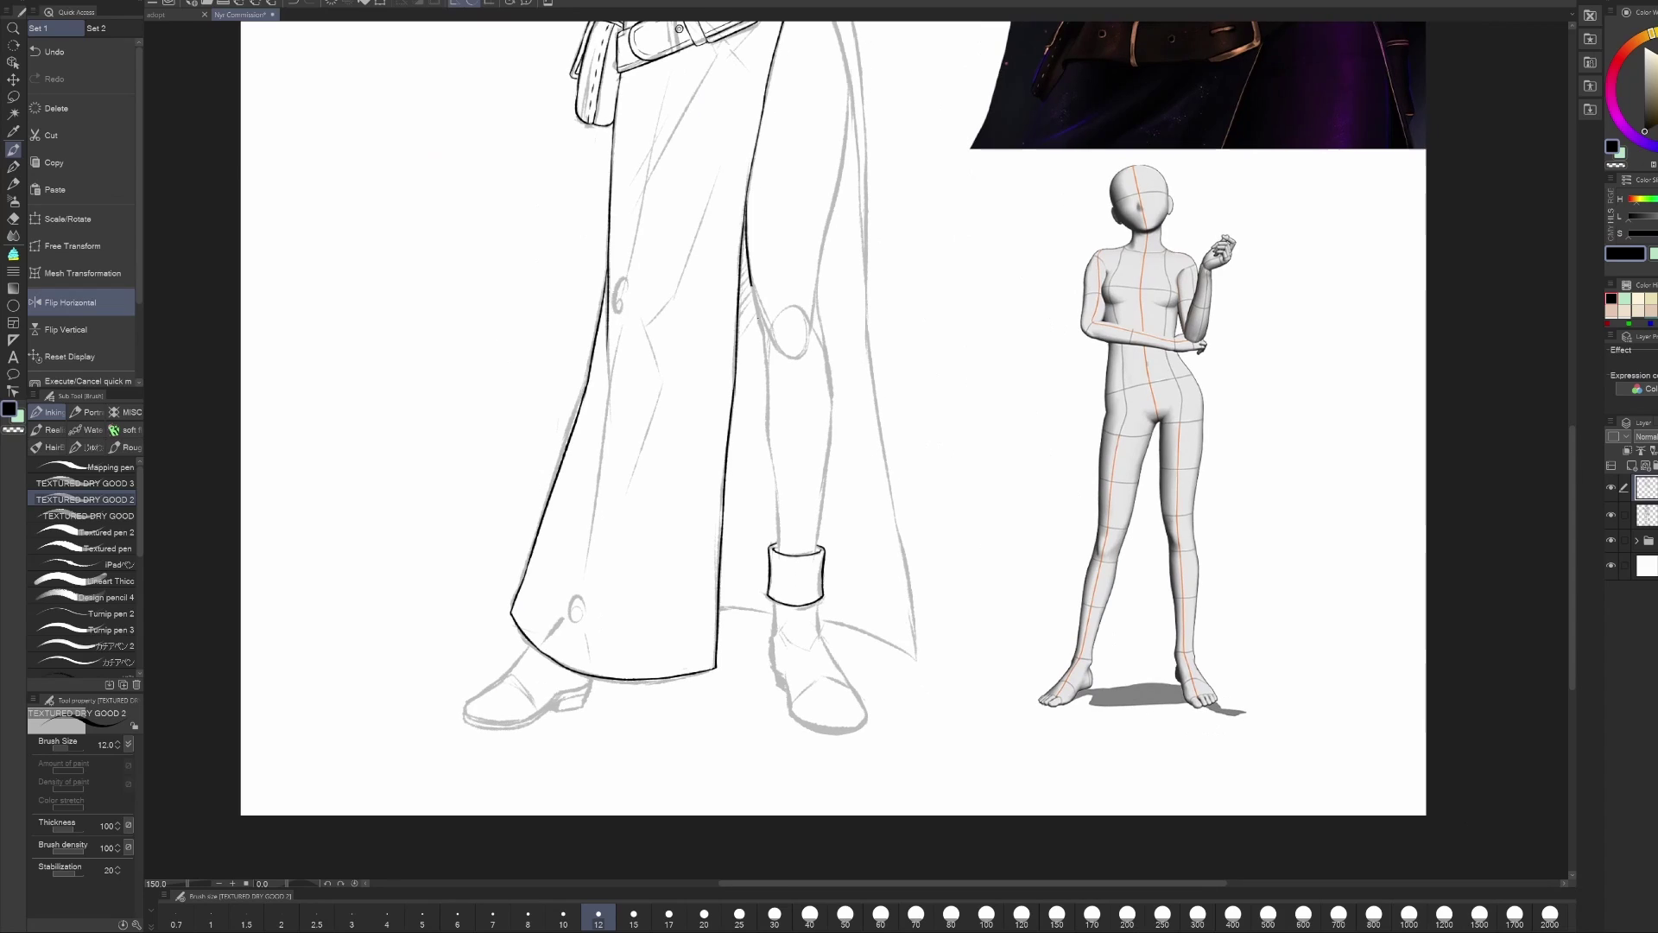
Step: Ink the exposed leg's contours and kneecap, and the boot below the folded cuff
{"action": "left_click_drag", "start_coordinate": [778, 429], "coordinate": [767, 553]}
{"action": "mouse_move", "coordinate": [815, 275]}
{"action": "left_mouse_down"}
{"action": "mouse_move", "coordinate": [832, 488]}
{"action": "mouse_move", "coordinate": [819, 553]}
{"action": "left_mouse_up"}
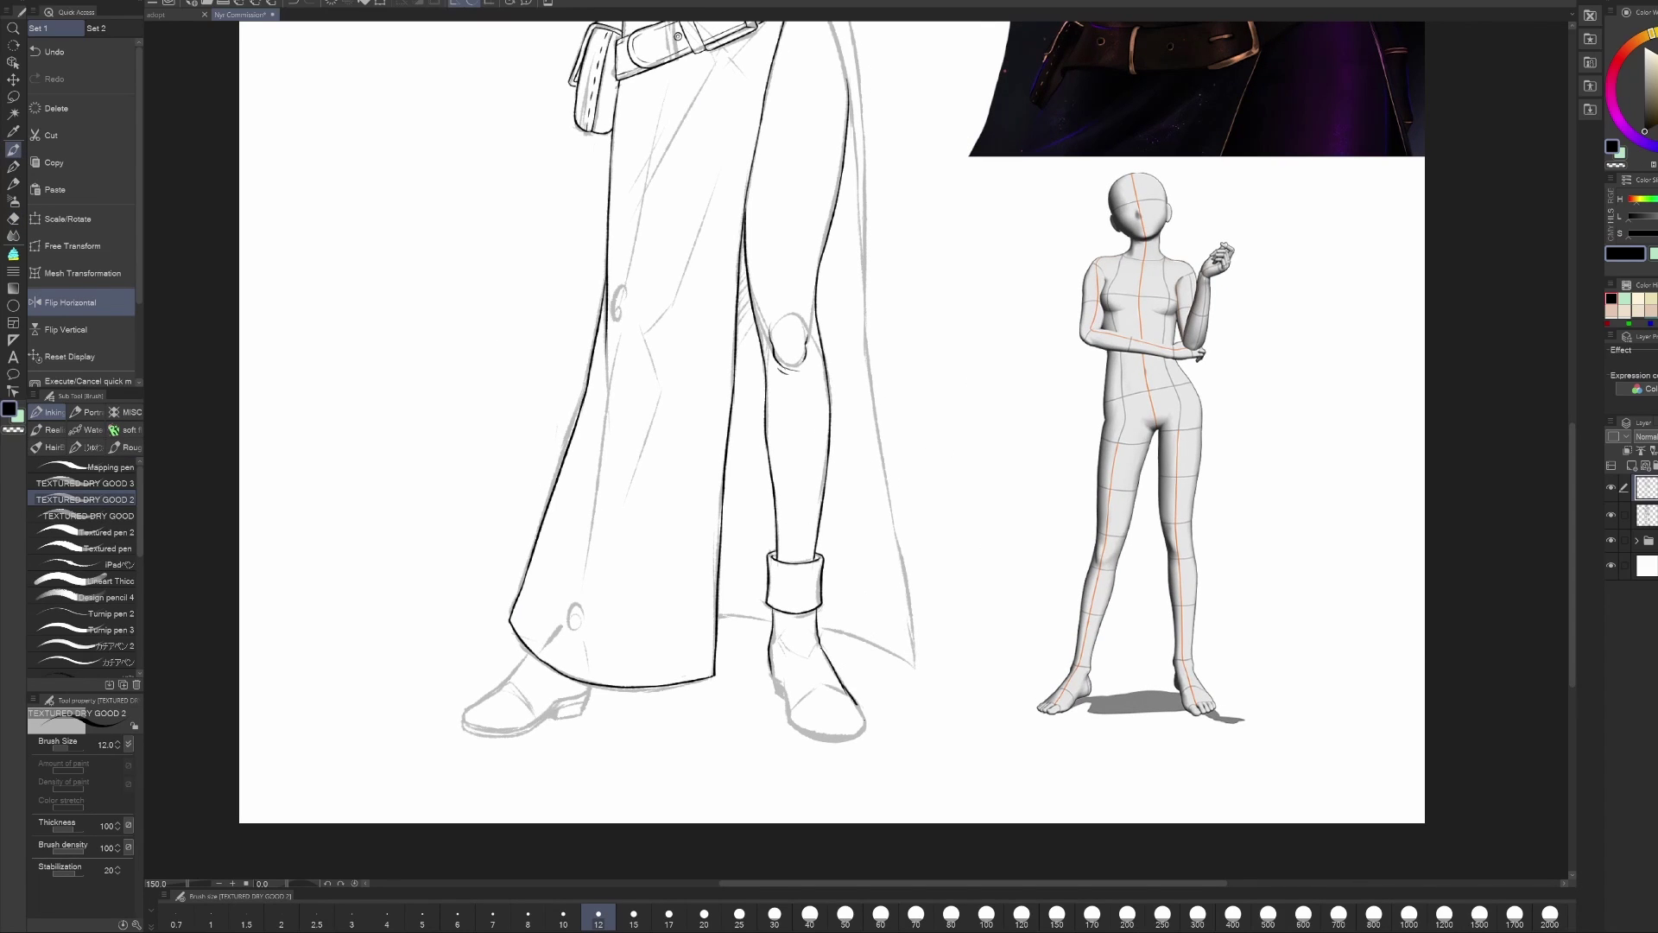
{"action": "key", "text": "h"}
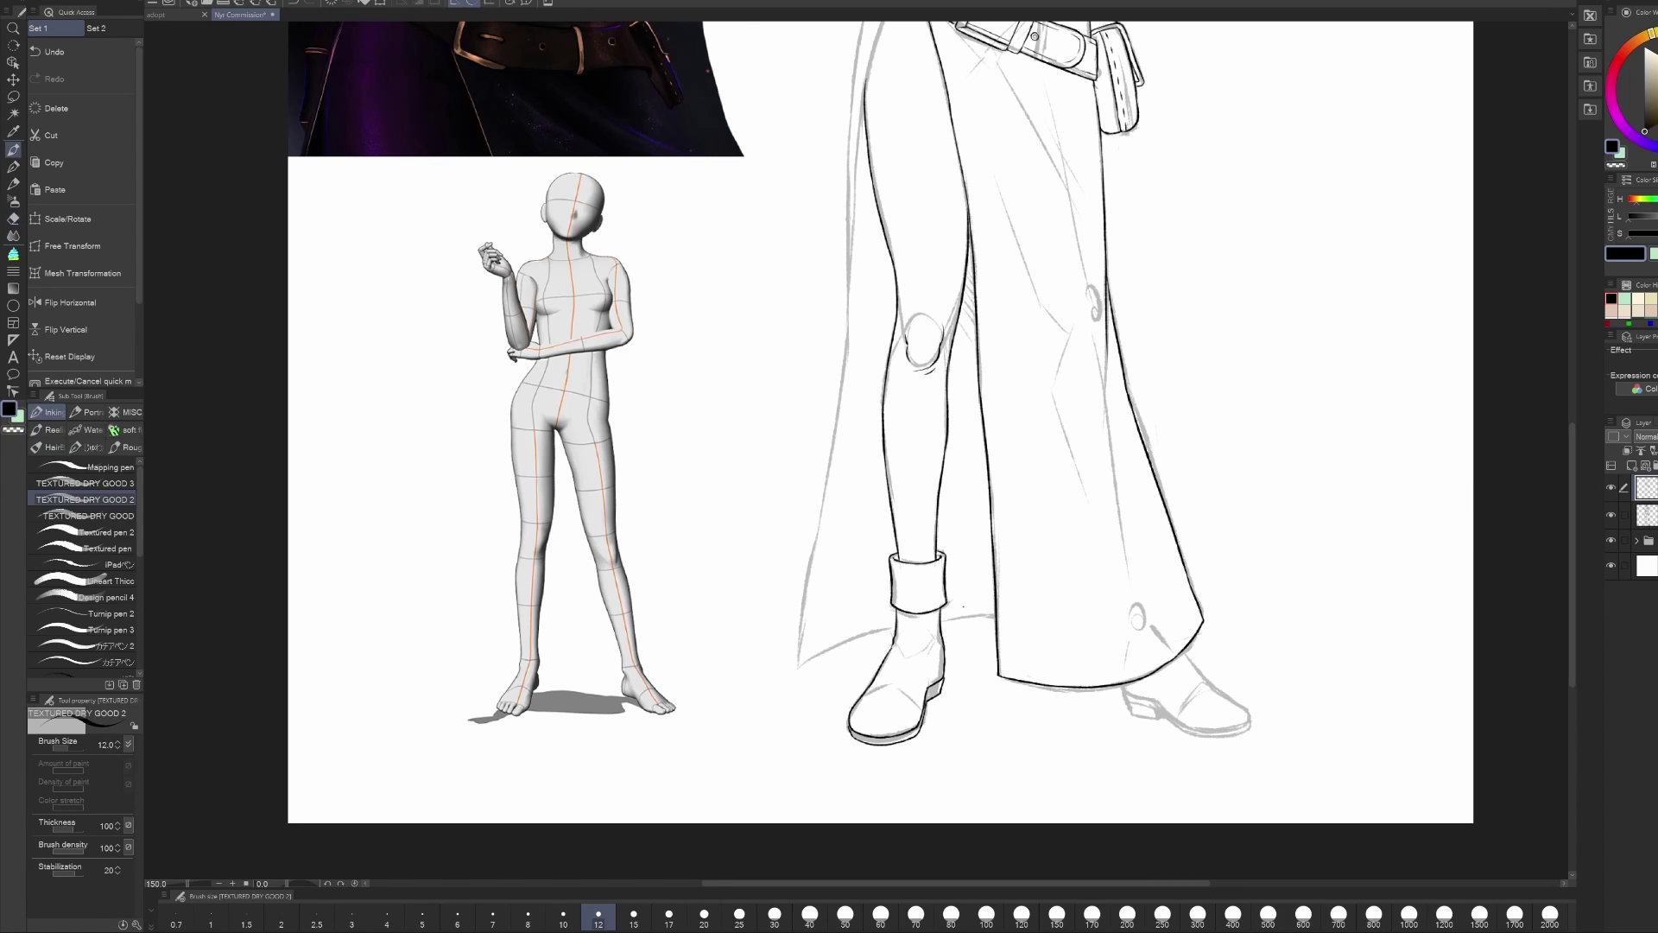
Step: Ink the other boot emerging from under the front skirt panel, including its sole and heel
{"action": "key", "text": "h"}
{"action": "key", "text": "e"}
{"action": "key", "text": "p"}
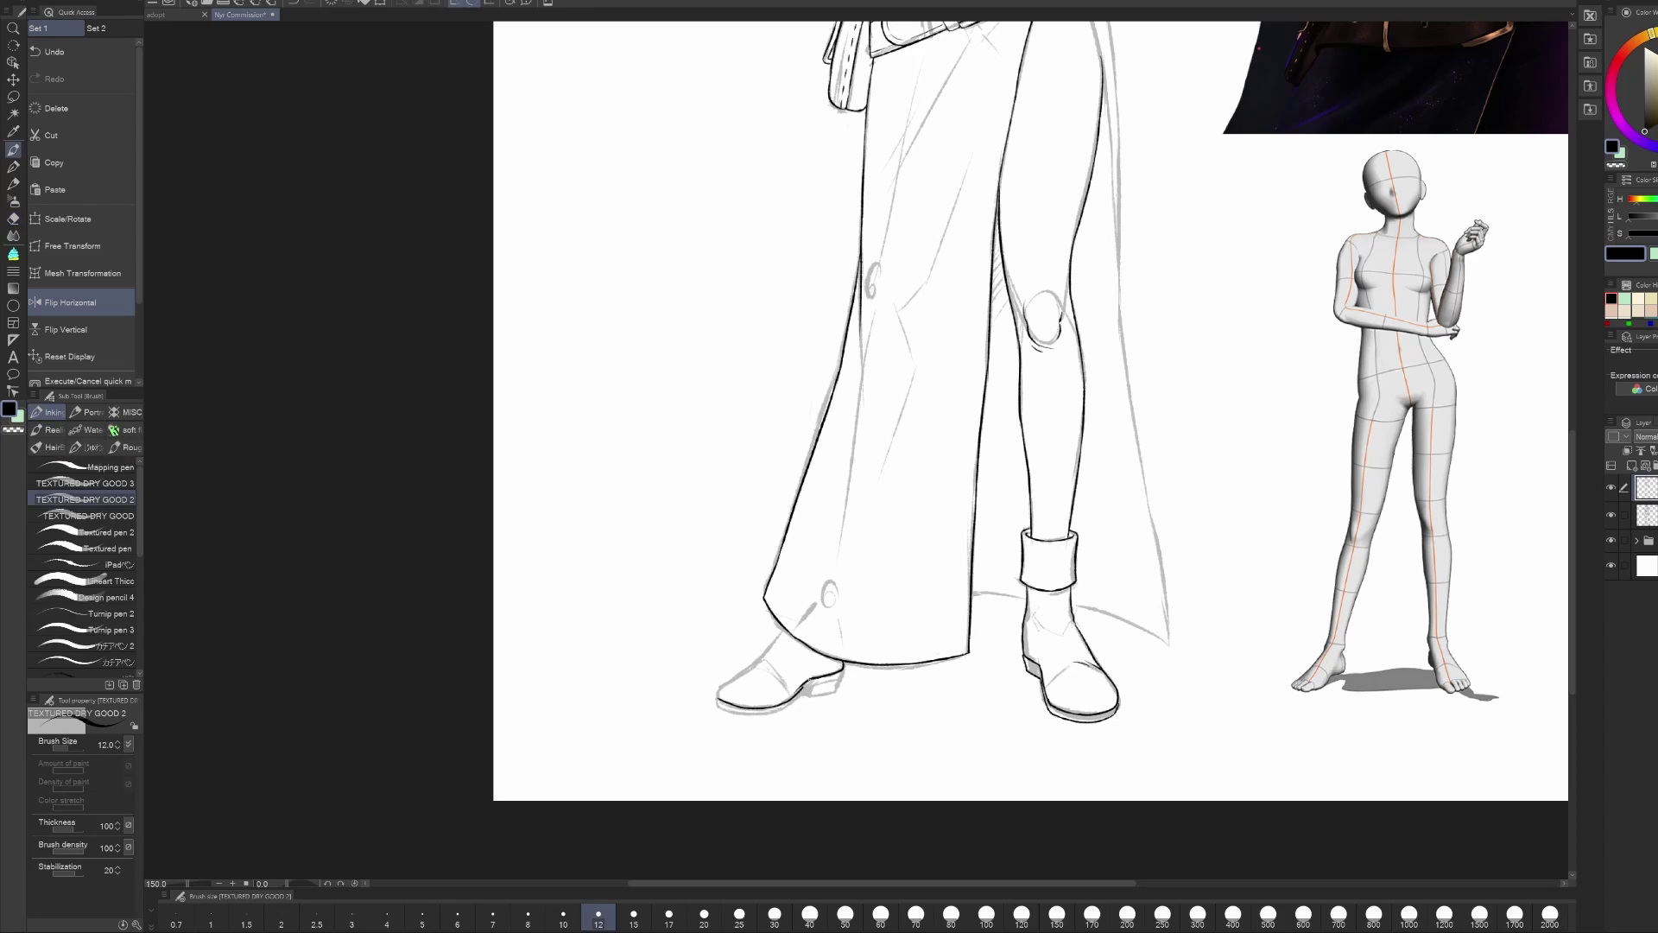
{"action": "key", "text": "e"}
{"action": "key", "text": "p"}
{"action": "key", "text": "h"}
{"action": "key", "text": "h"}
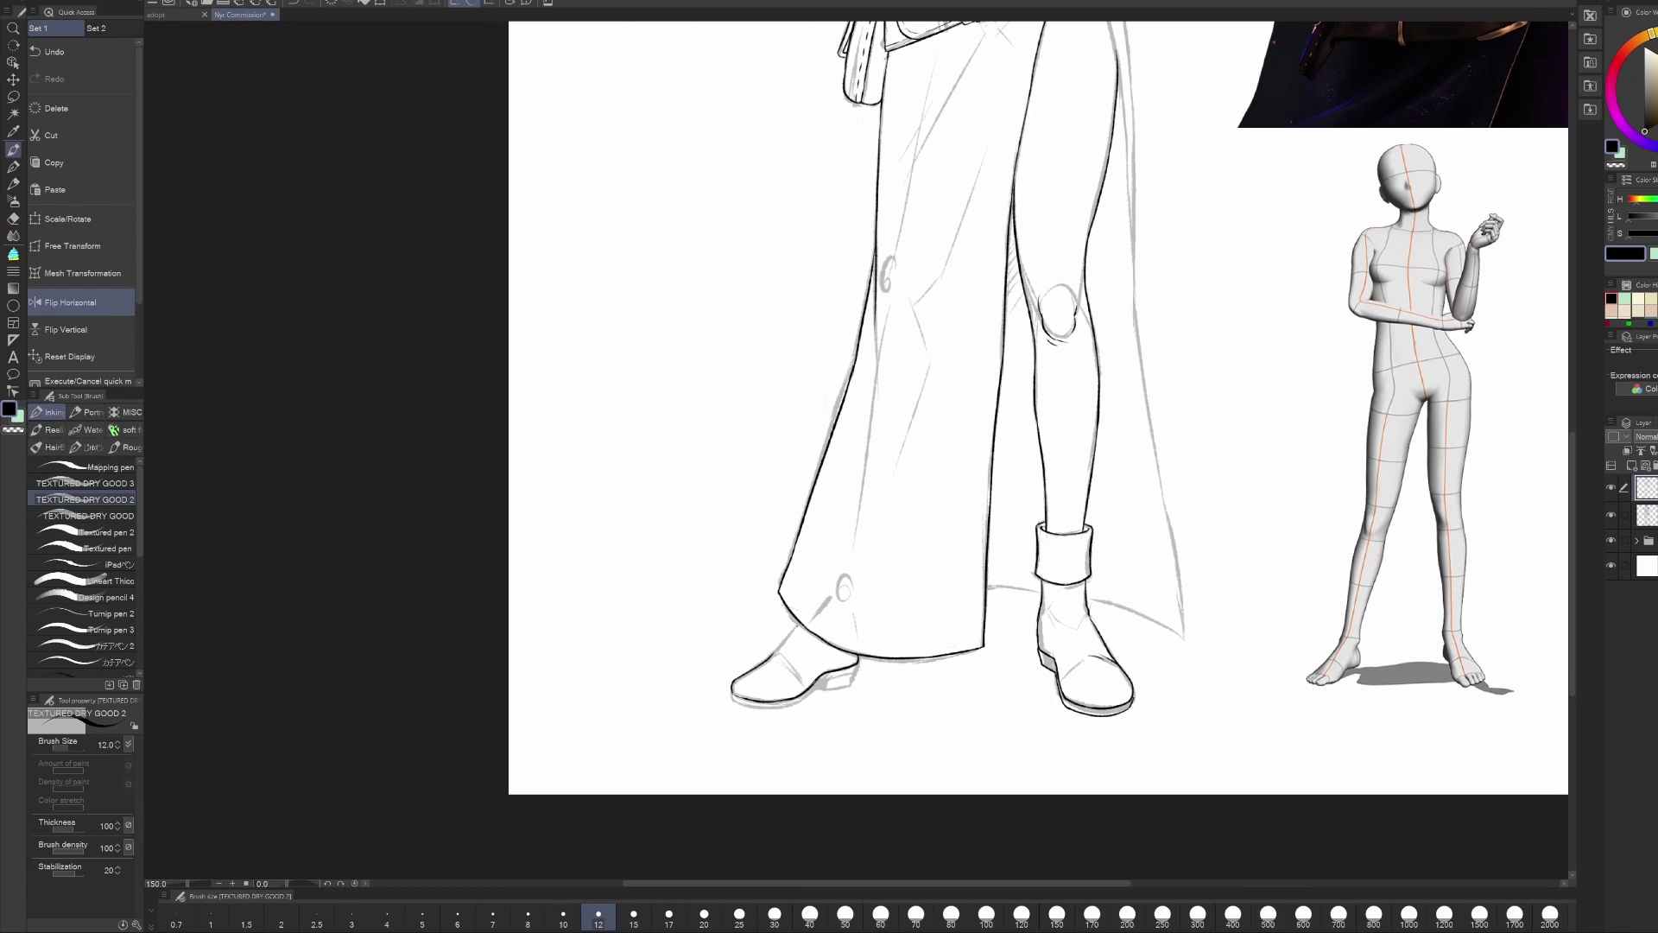
{"action": "left_click_drag", "start_coordinate": [751, 667], "coordinate": [890, 658]}
{"action": "key", "text": "e"}
{"action": "key", "text": "p"}
{"action": "key", "text": "h"}
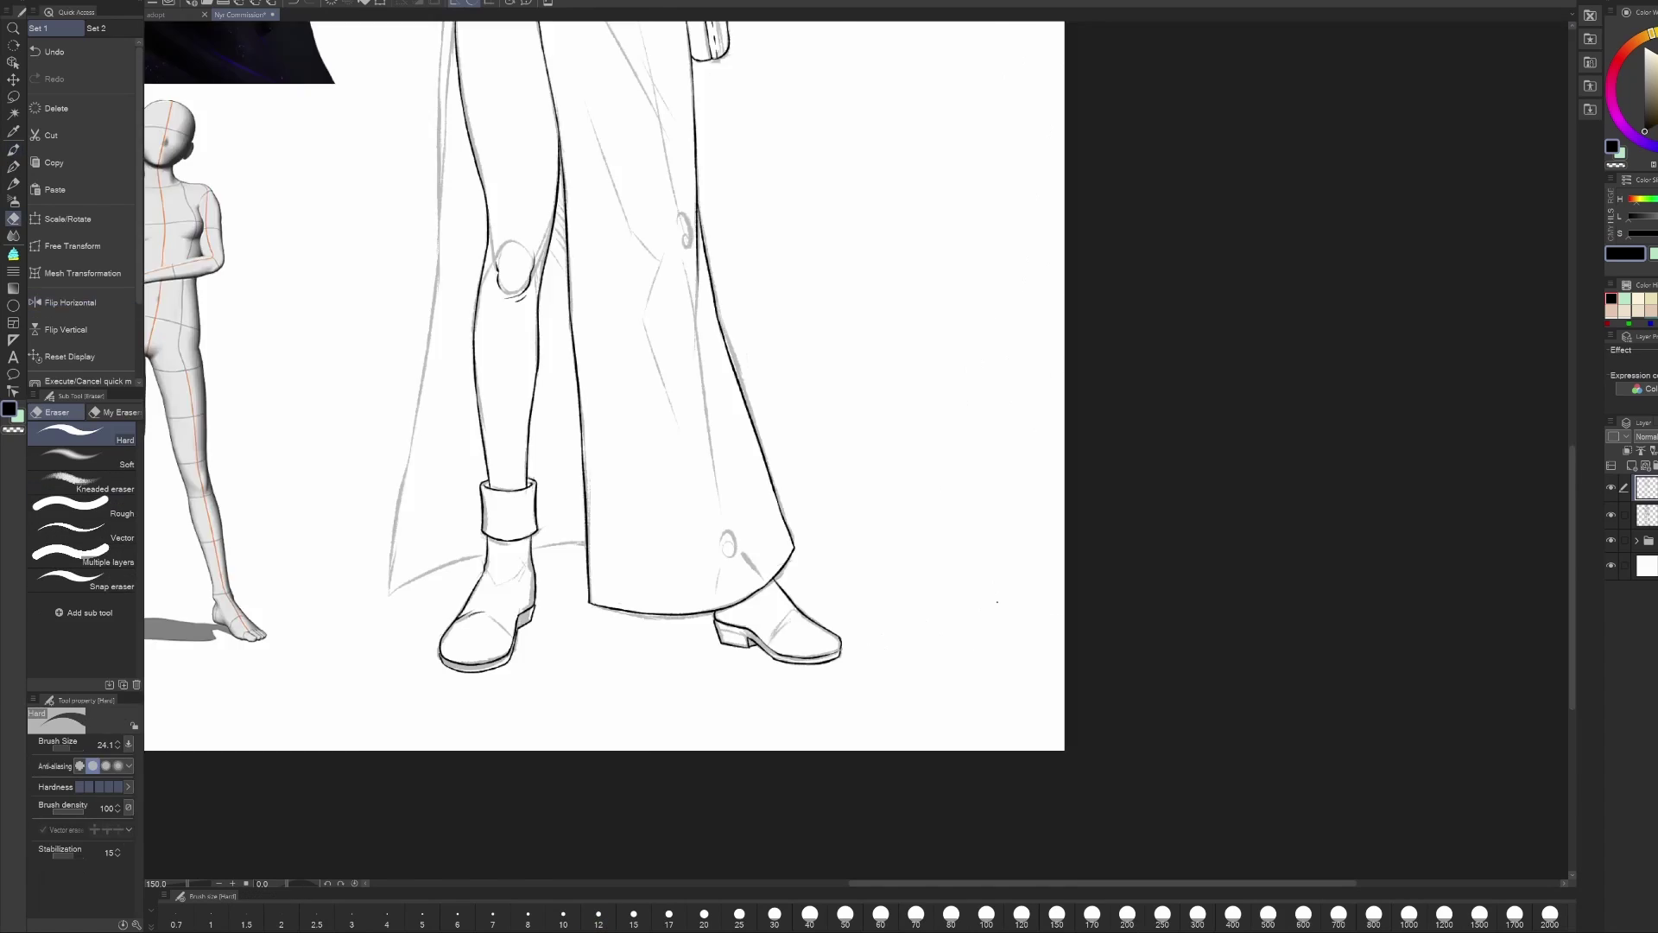
Step: Ink the back skirt panel's pointed hem corner and the hem behind the exposed leg
{"action": "key", "text": "h"}
{"action": "key", "text": "h"}
{"action": "left_click_drag", "start_coordinate": [605, 432], "coordinate": [769, 394]}
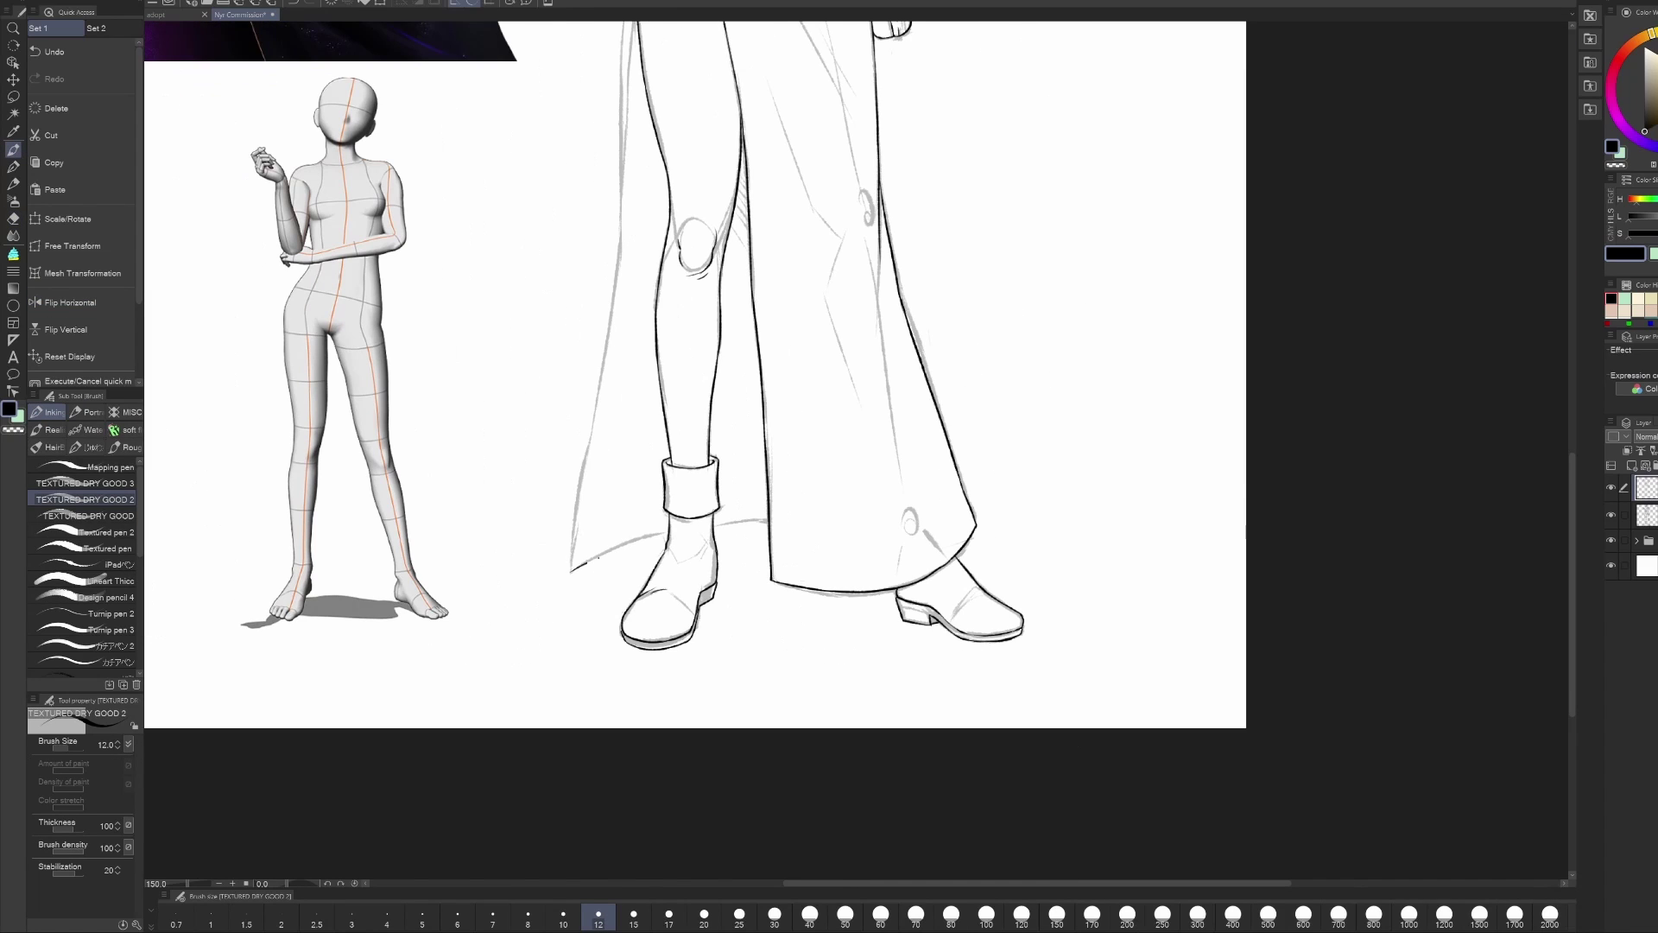
{"action": "key", "text": "e"}
{"action": "key", "text": "p"}
{"action": "key", "text": "h"}
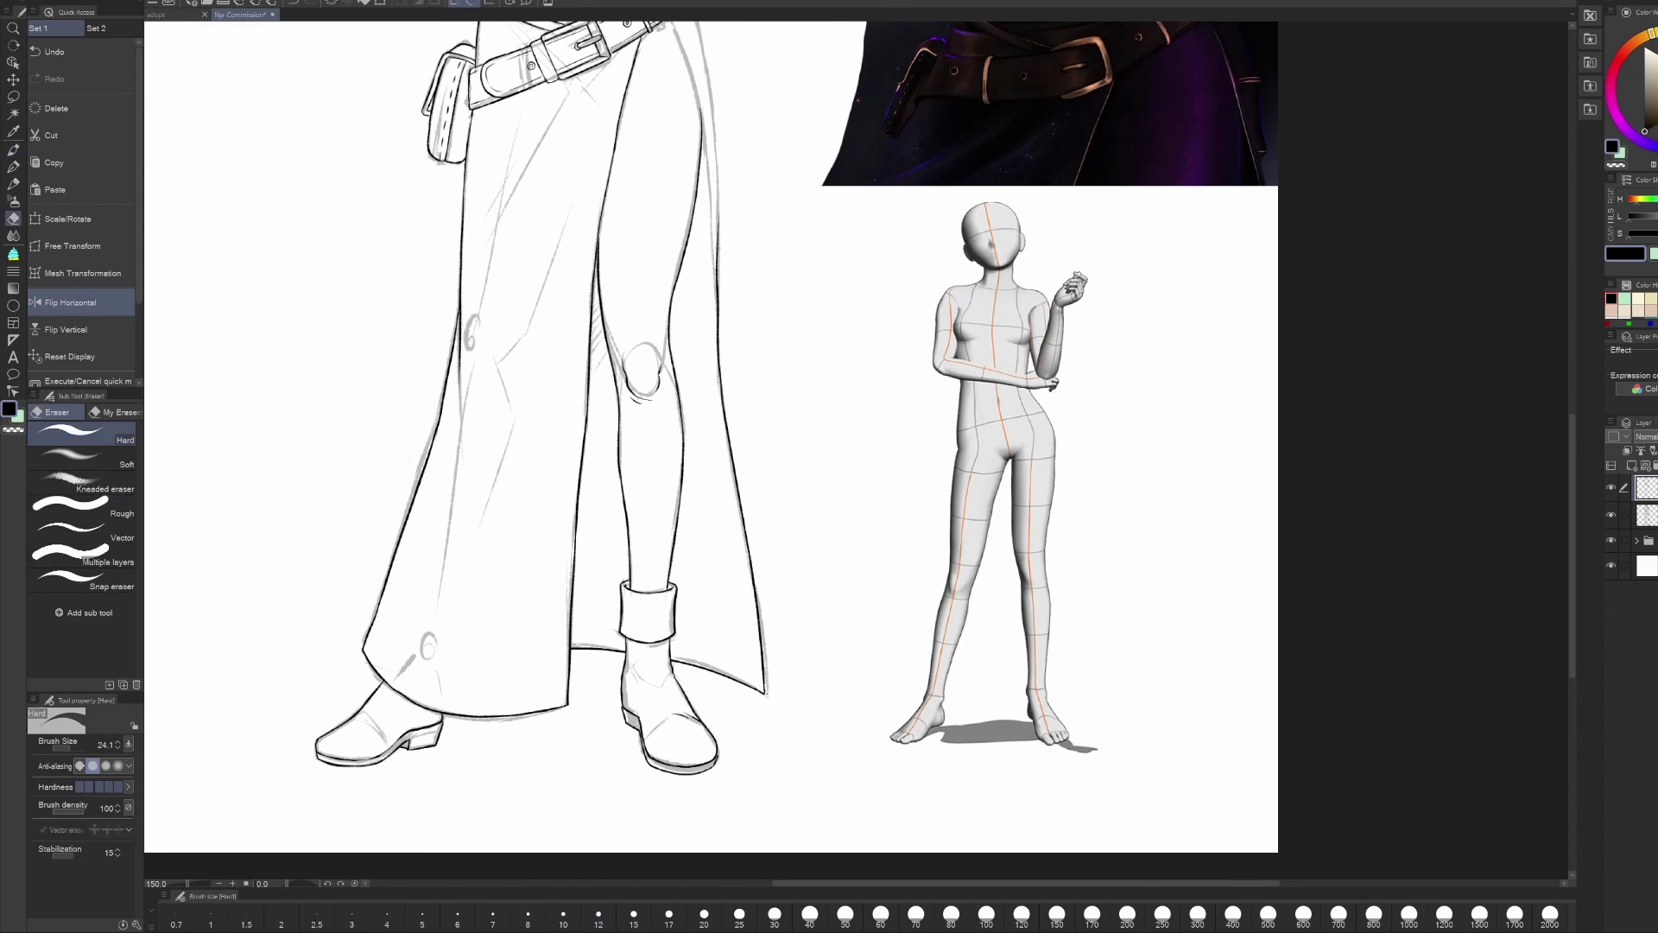
Step: Ink the back skirt panel's outer edge between the belt and the hem corner, erasing stray marks
{"action": "left_click_drag", "start_coordinate": [714, 345], "coordinate": [726, 604]}
{"action": "key", "text": "h"}
{"action": "key", "text": "h"}
{"action": "key", "text": "e"}
{"action": "key", "text": "p"}
{"action": "mouse_move", "coordinate": [743, 284]}
{"action": "left_mouse_down"}
{"action": "mouse_move", "coordinate": [744, 388]}
{"action": "mouse_move", "coordinate": [800, 442]}
{"action": "mouse_move", "coordinate": [800, 184]}
{"action": "mouse_move", "coordinate": [819, 656]}
{"action": "left_mouse_up"}
{"action": "key", "text": "h"}
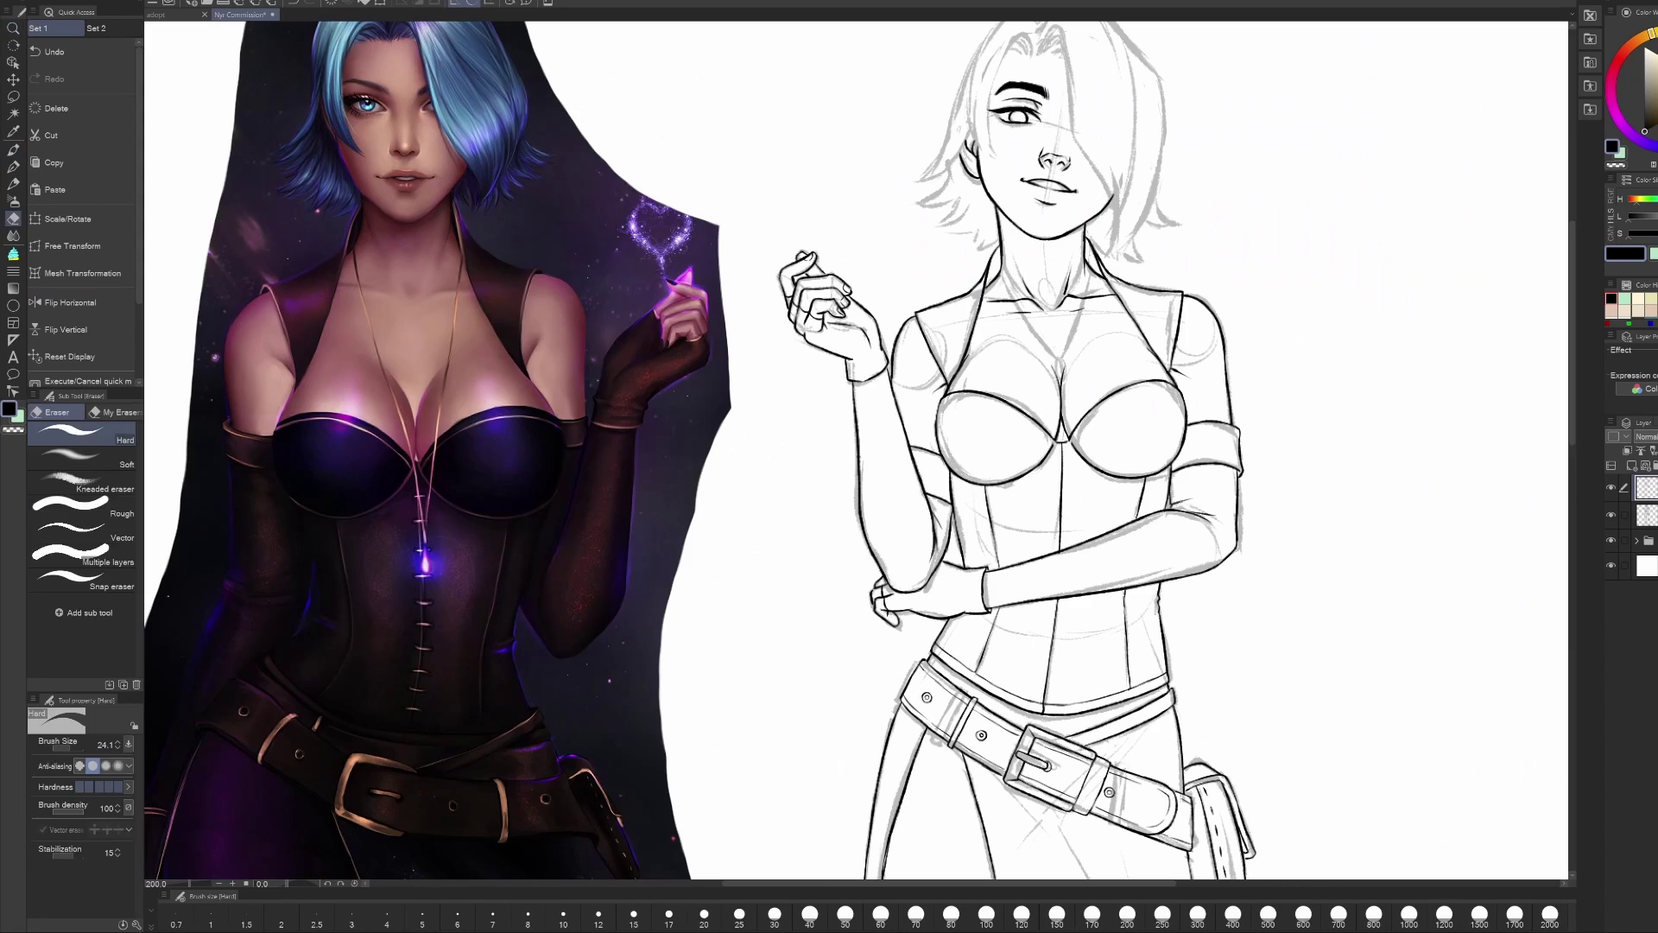
Step: Ink the two halter straps running from the neck to the corset's bust cups
{"action": "key", "text": "h"}
{"action": "key", "text": "ctrl+plus"}
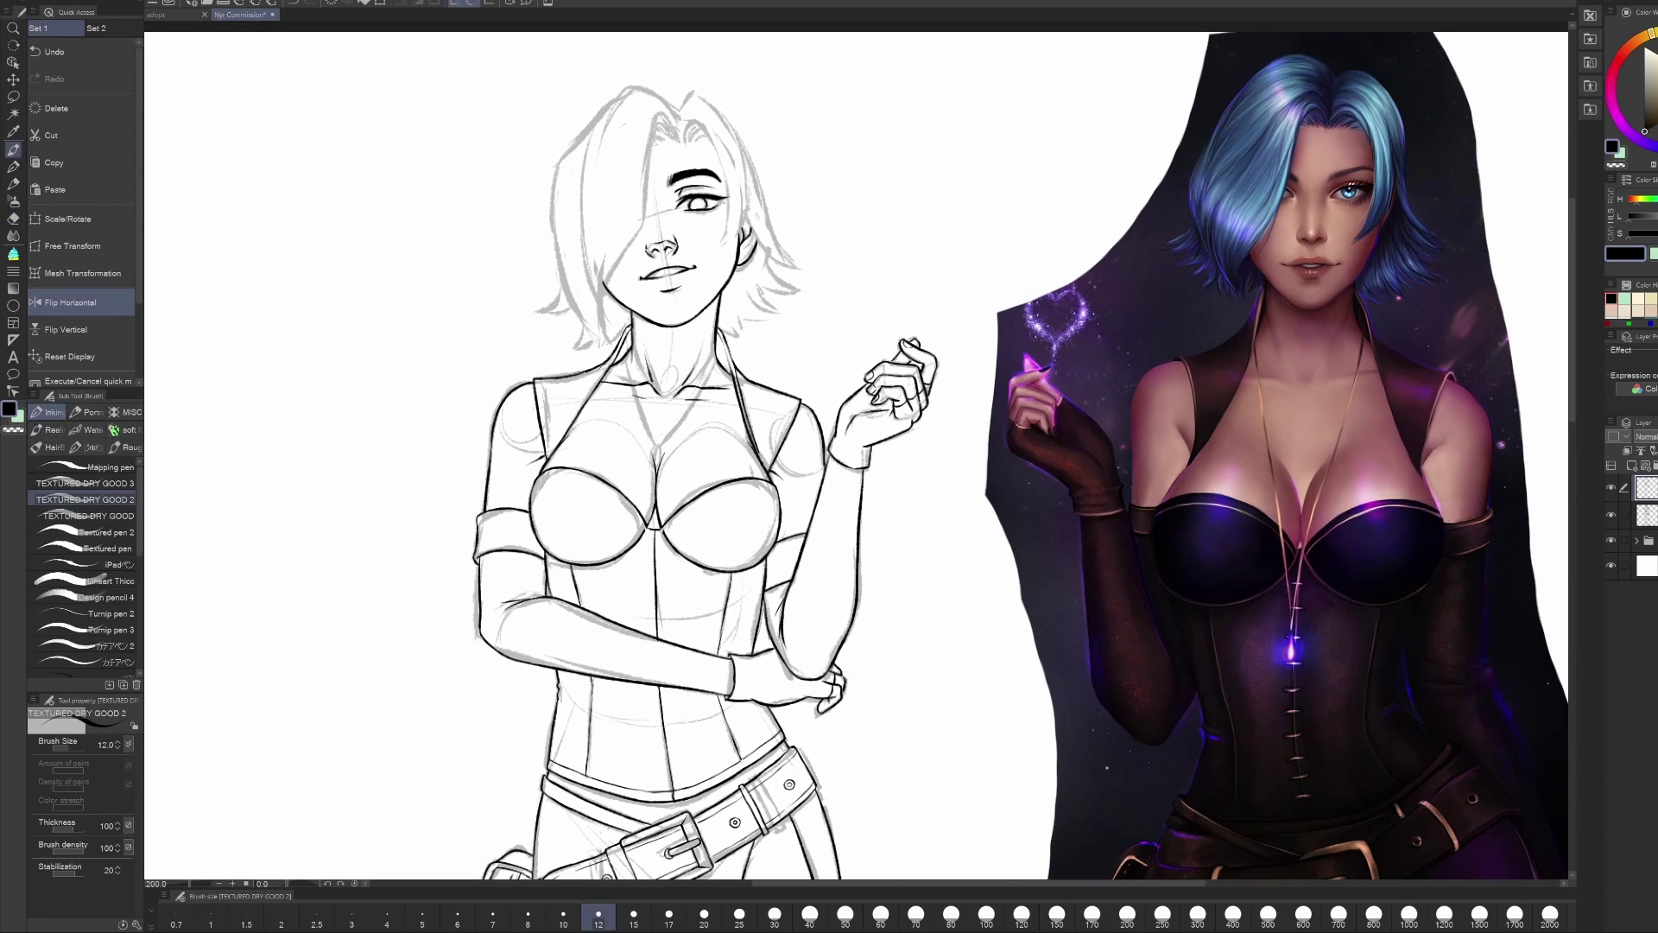
{"action": "key", "text": "h"}
{"action": "key", "text": "h"}
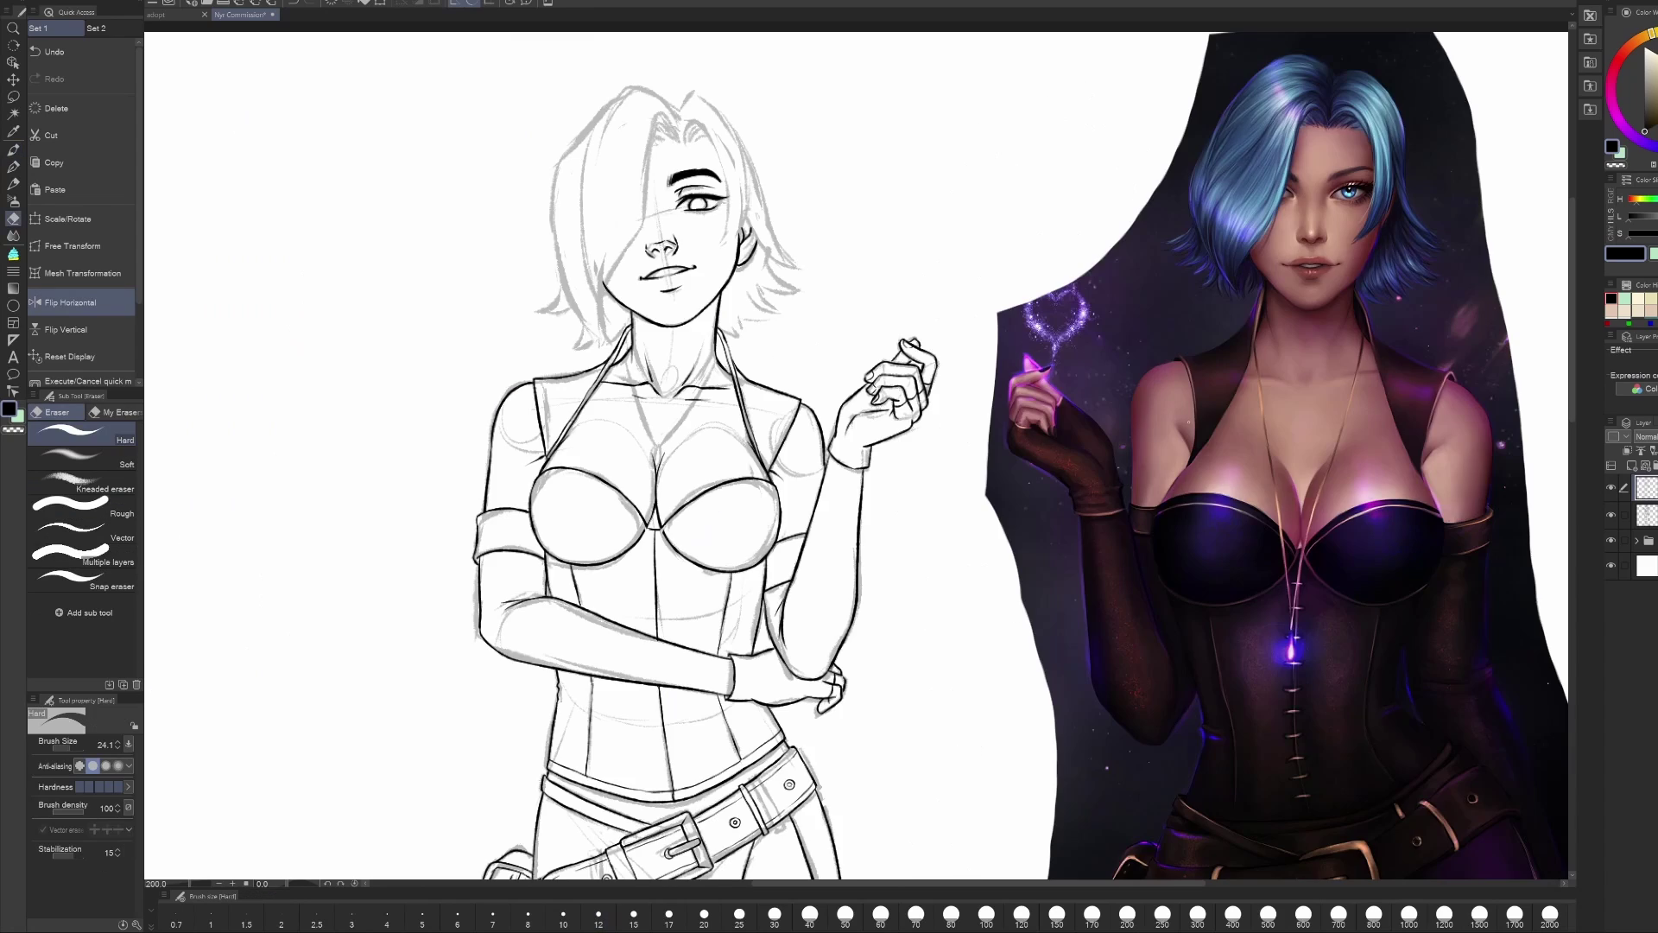
Step: Ink the flicked hair ends on both sides of the neck and the face-framing lock, undoing a stroke
{"action": "scroll", "coordinate": [855, 457], "scroll_direction": "down", "scroll_amount": 5}
{"action": "scroll", "coordinate": [855, 457], "scroll_direction": "up", "scroll_amount": 5}
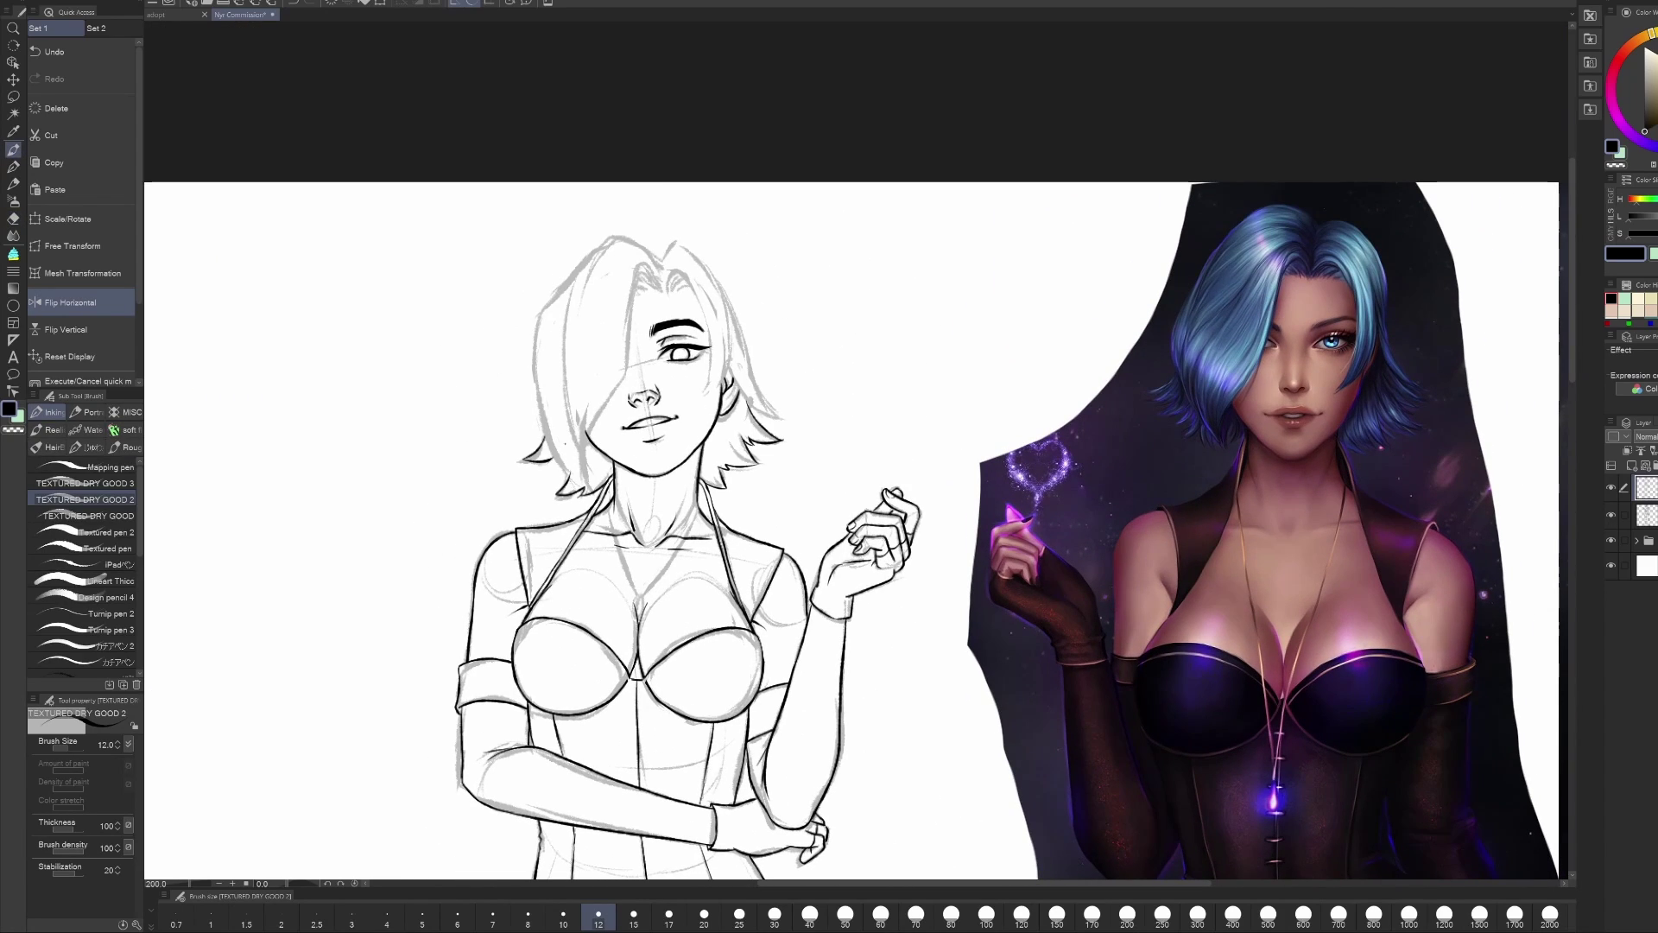
{"action": "key", "text": "ctrl+z"}
Step: Ink the sweeping bang over the covered eye and the hair's outer contour on that side
{"action": "key", "text": "h"}
{"action": "key", "text": "h"}
{"action": "key", "text": "h"}
{"action": "key", "text": "h"}
{"action": "key", "text": "h"}
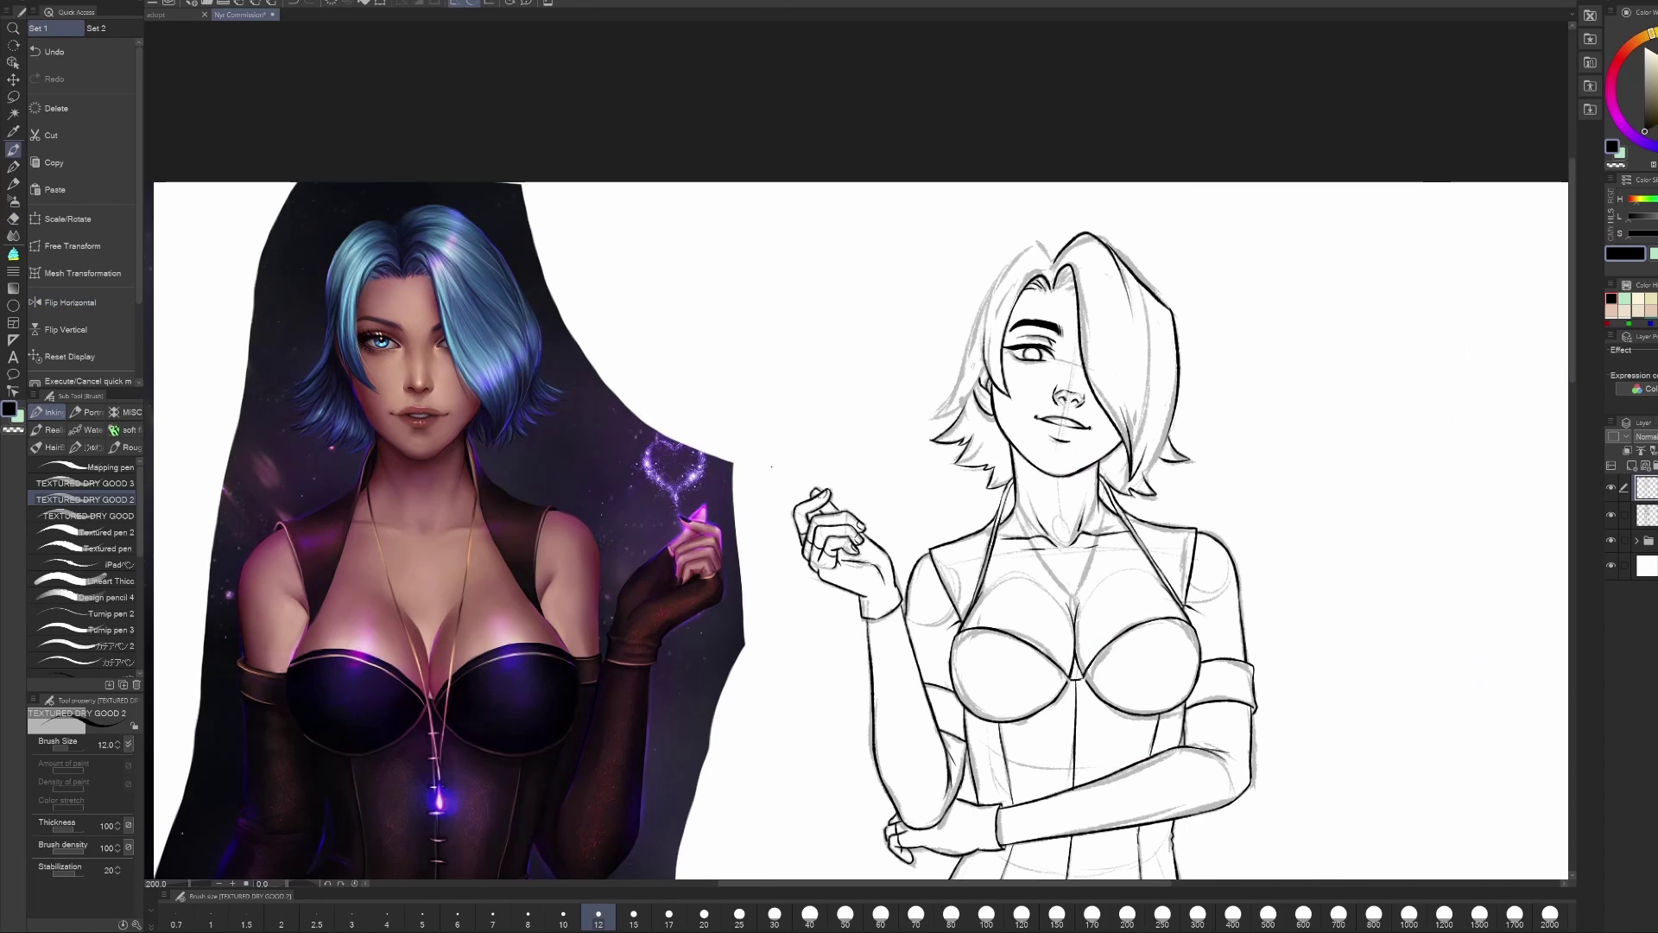
{"action": "key", "text": "h"}
{"action": "key", "text": "h"}
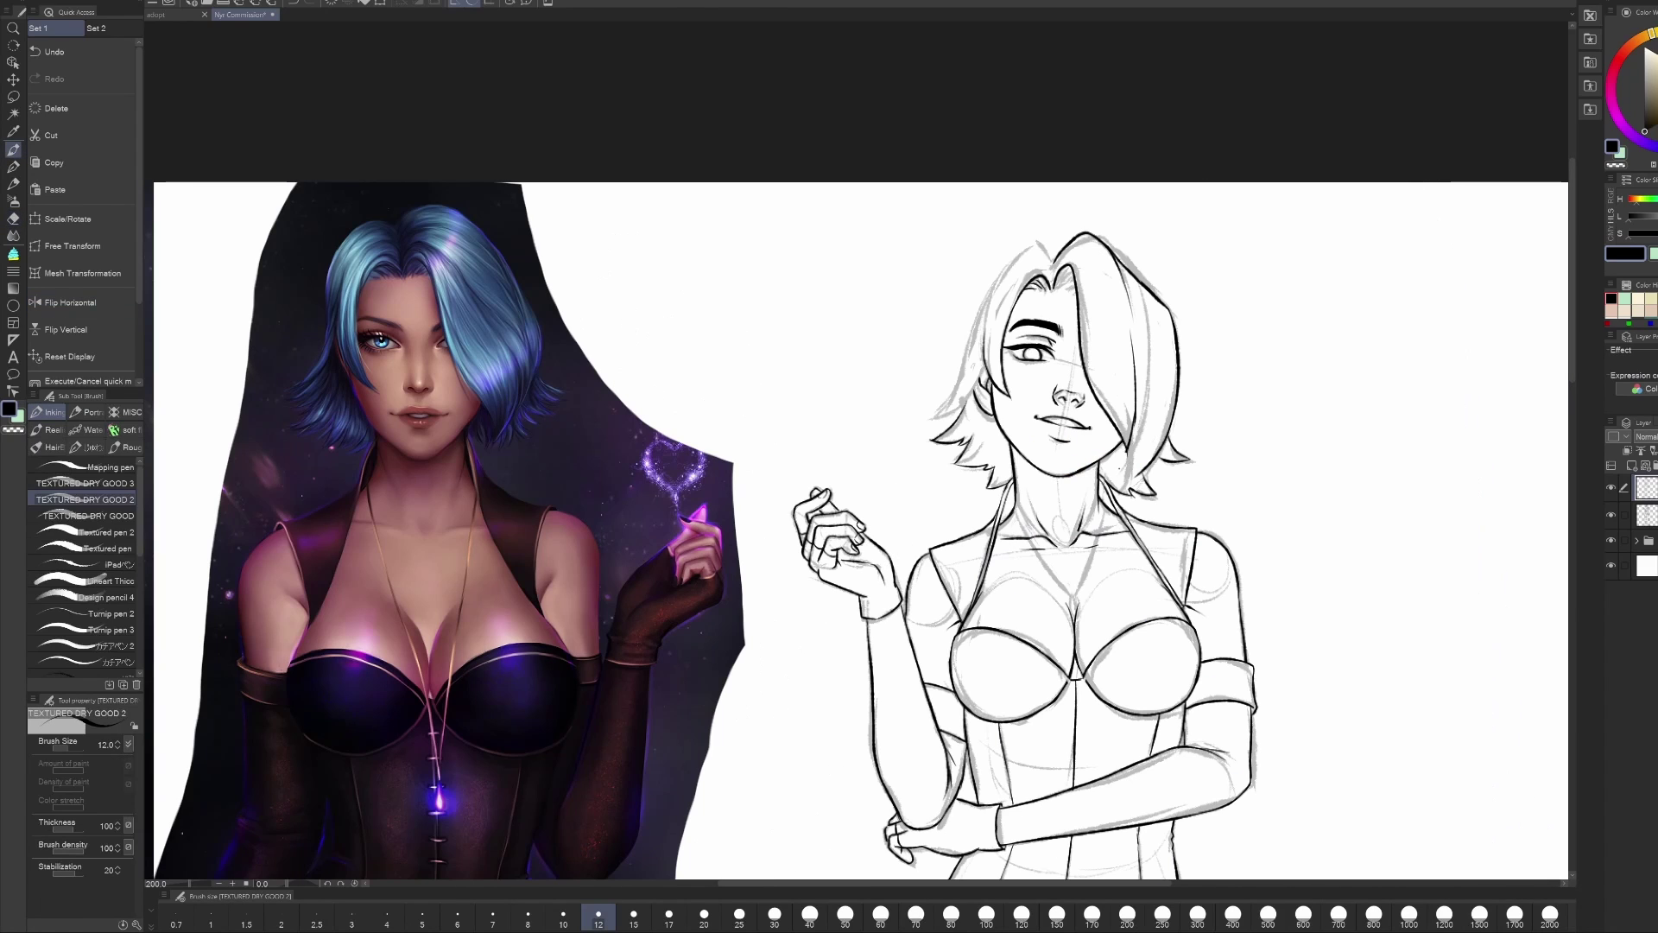
{"action": "key", "text": "h"}
{"action": "key", "text": "h"}
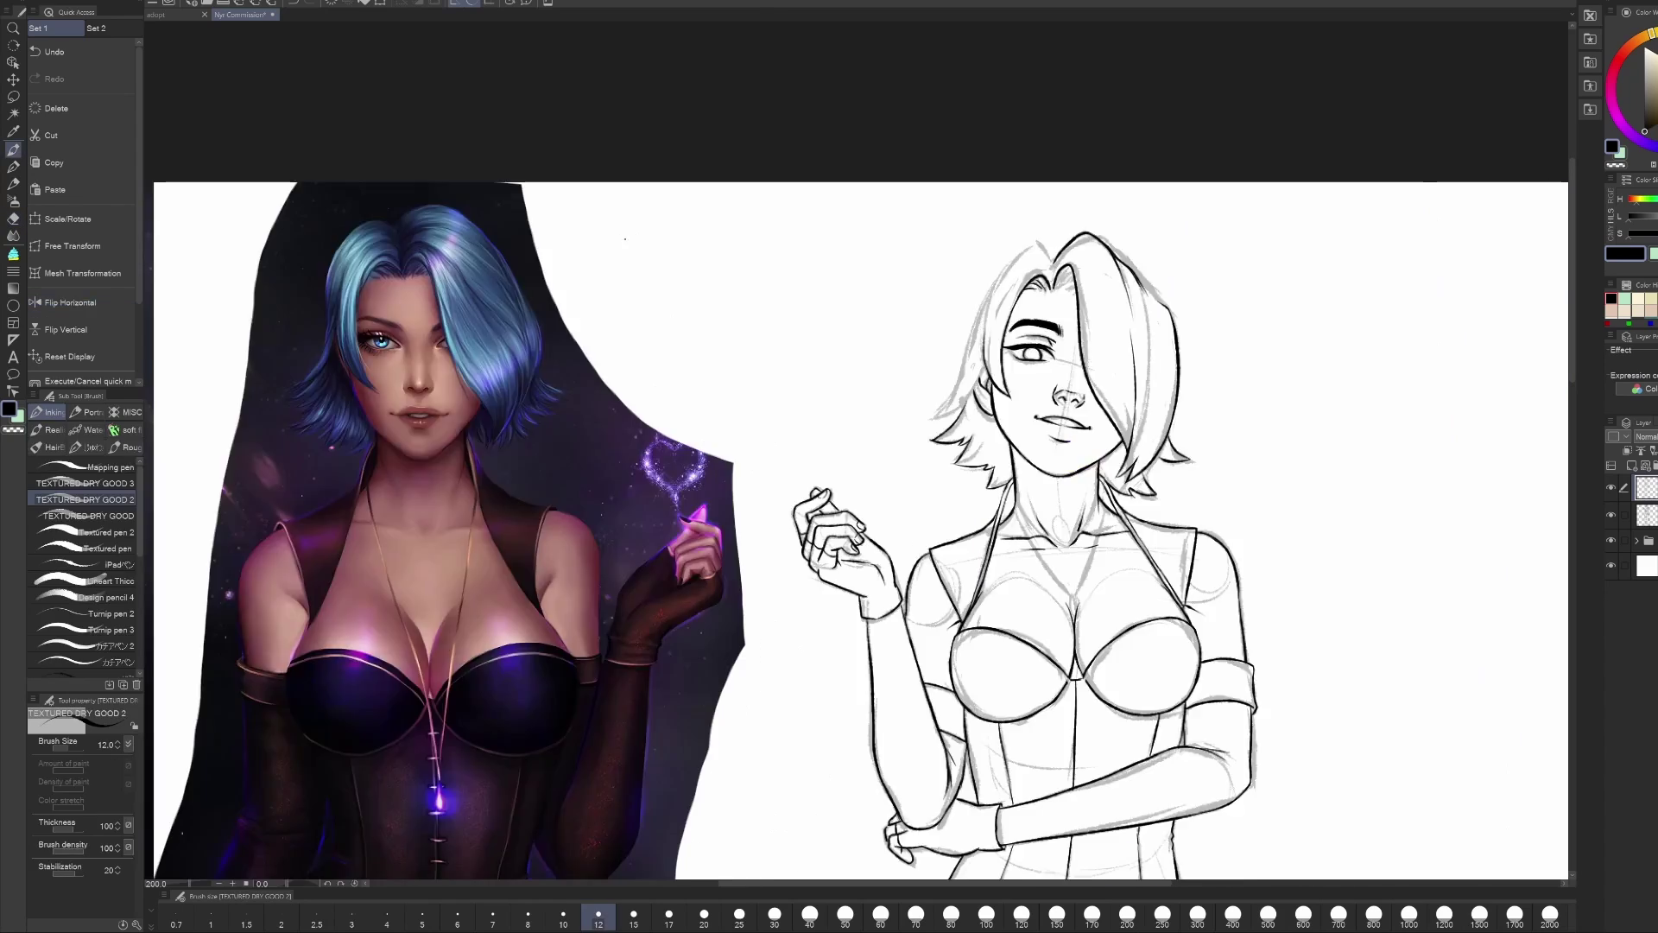
Step: Ink the crown and outer hair contour on the visible-eye side, refining the lines with the eraser
{"action": "key", "text": "h"}
{"action": "key", "text": "e"}
{"action": "key", "text": "p"}
{"action": "key", "text": "h"}
{"action": "key", "text": "h"}
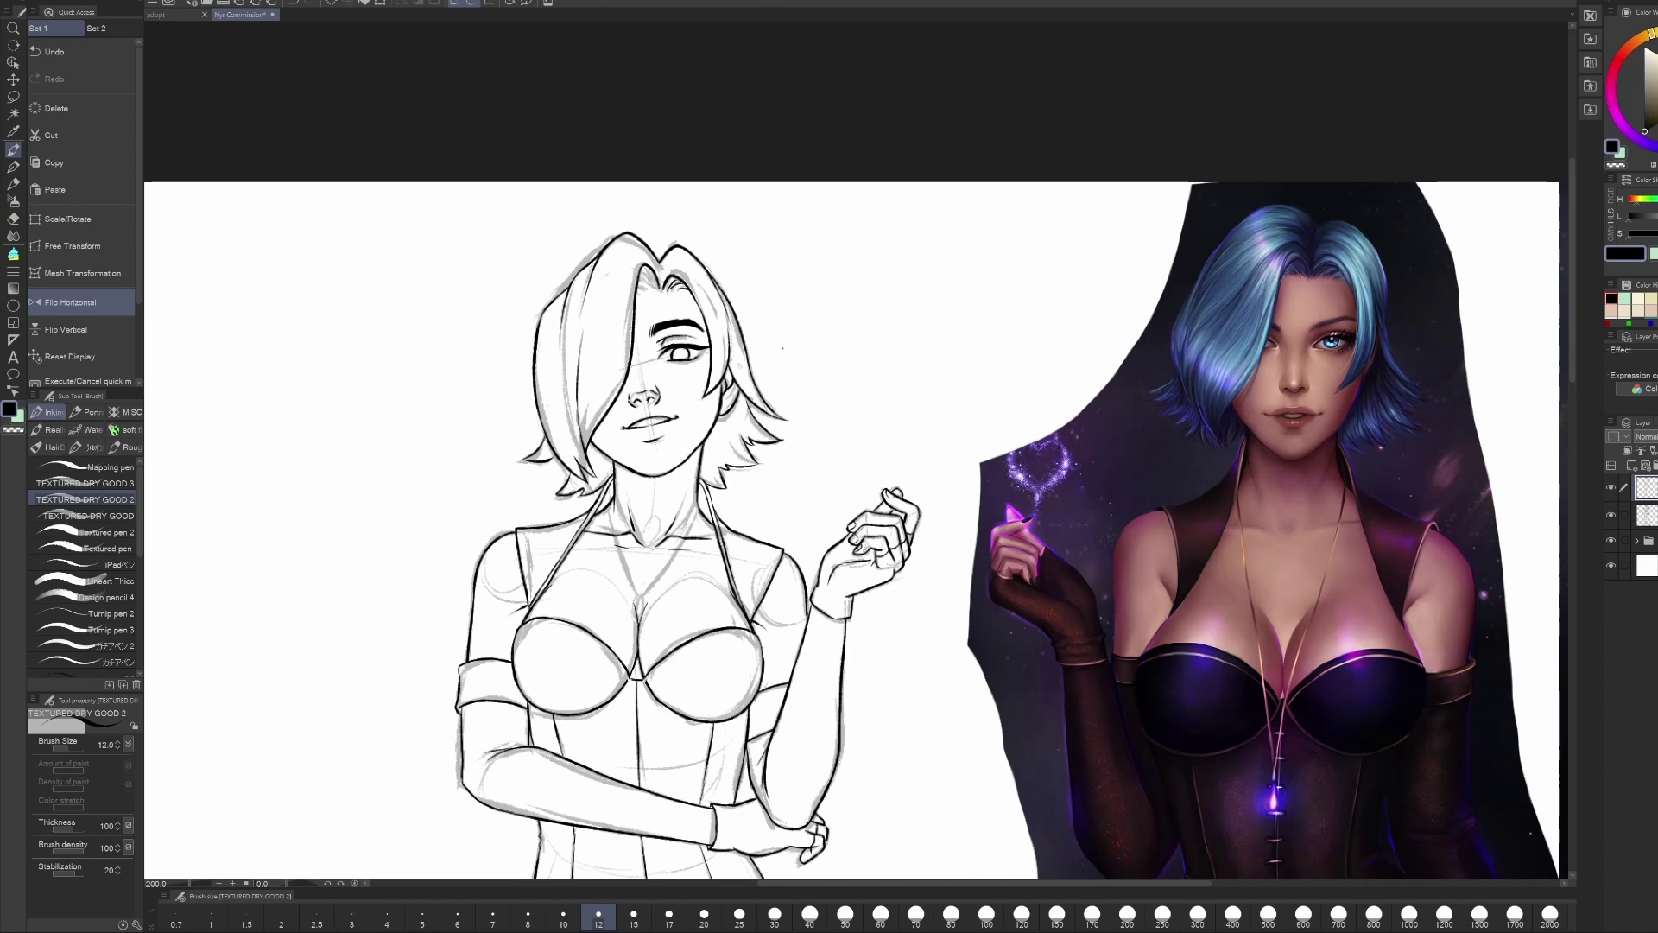
{"action": "key", "text": "h"}
{"action": "key", "text": "ctrl+z"}
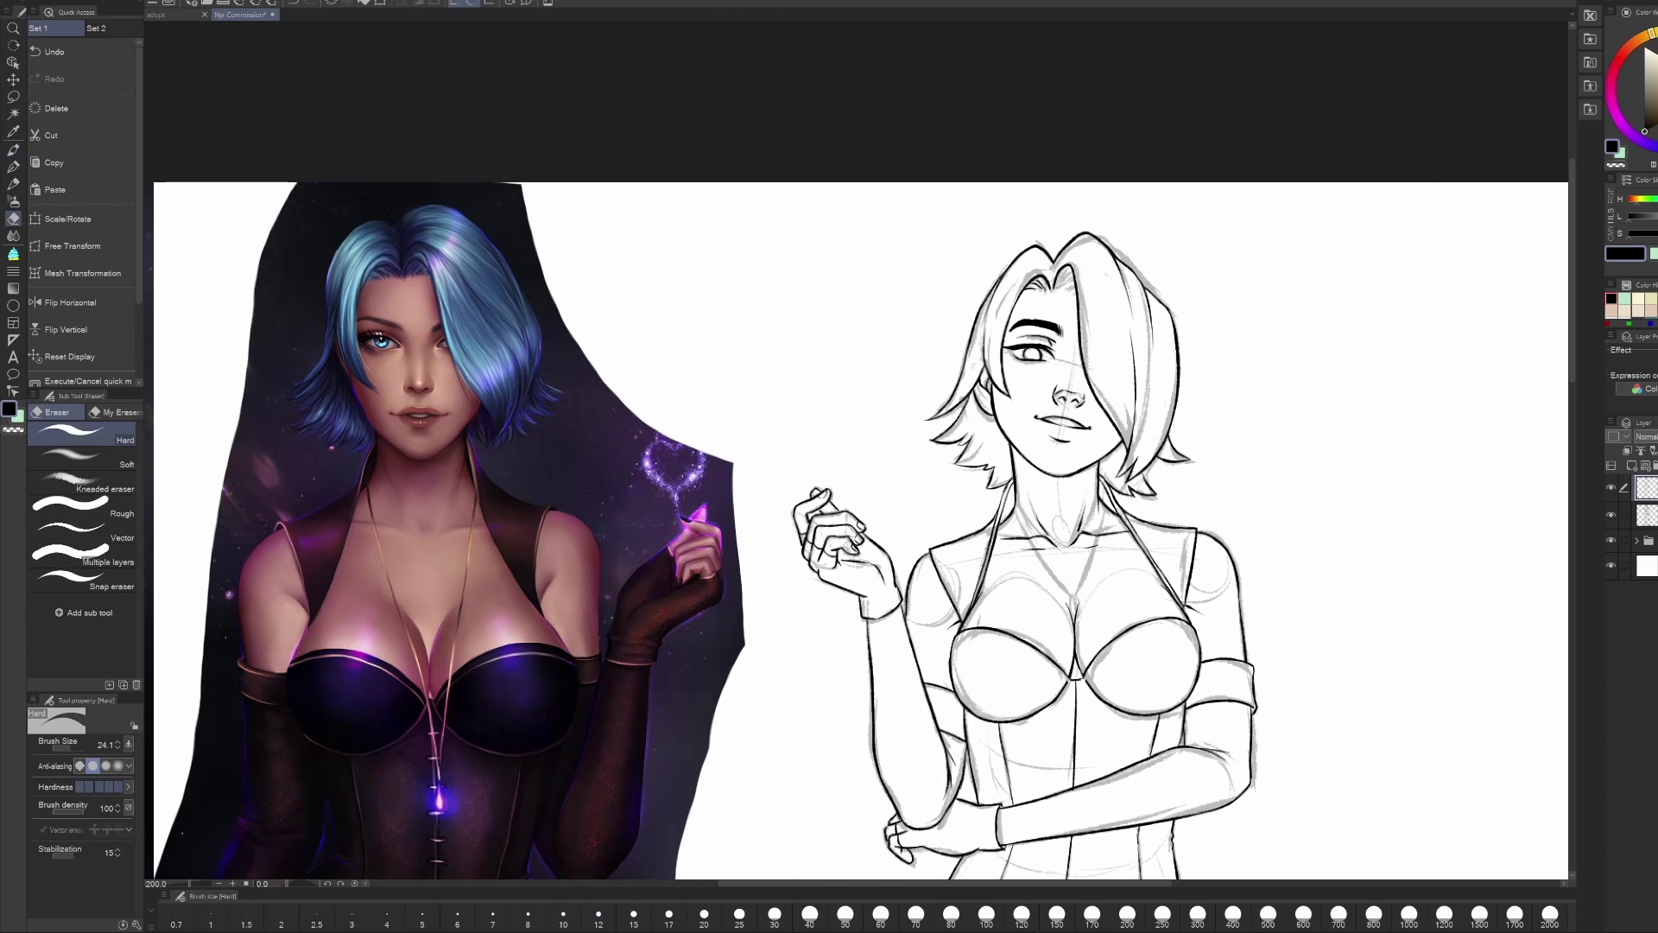
{"action": "key", "text": "h"}
{"action": "key", "text": "ctrl+y"}
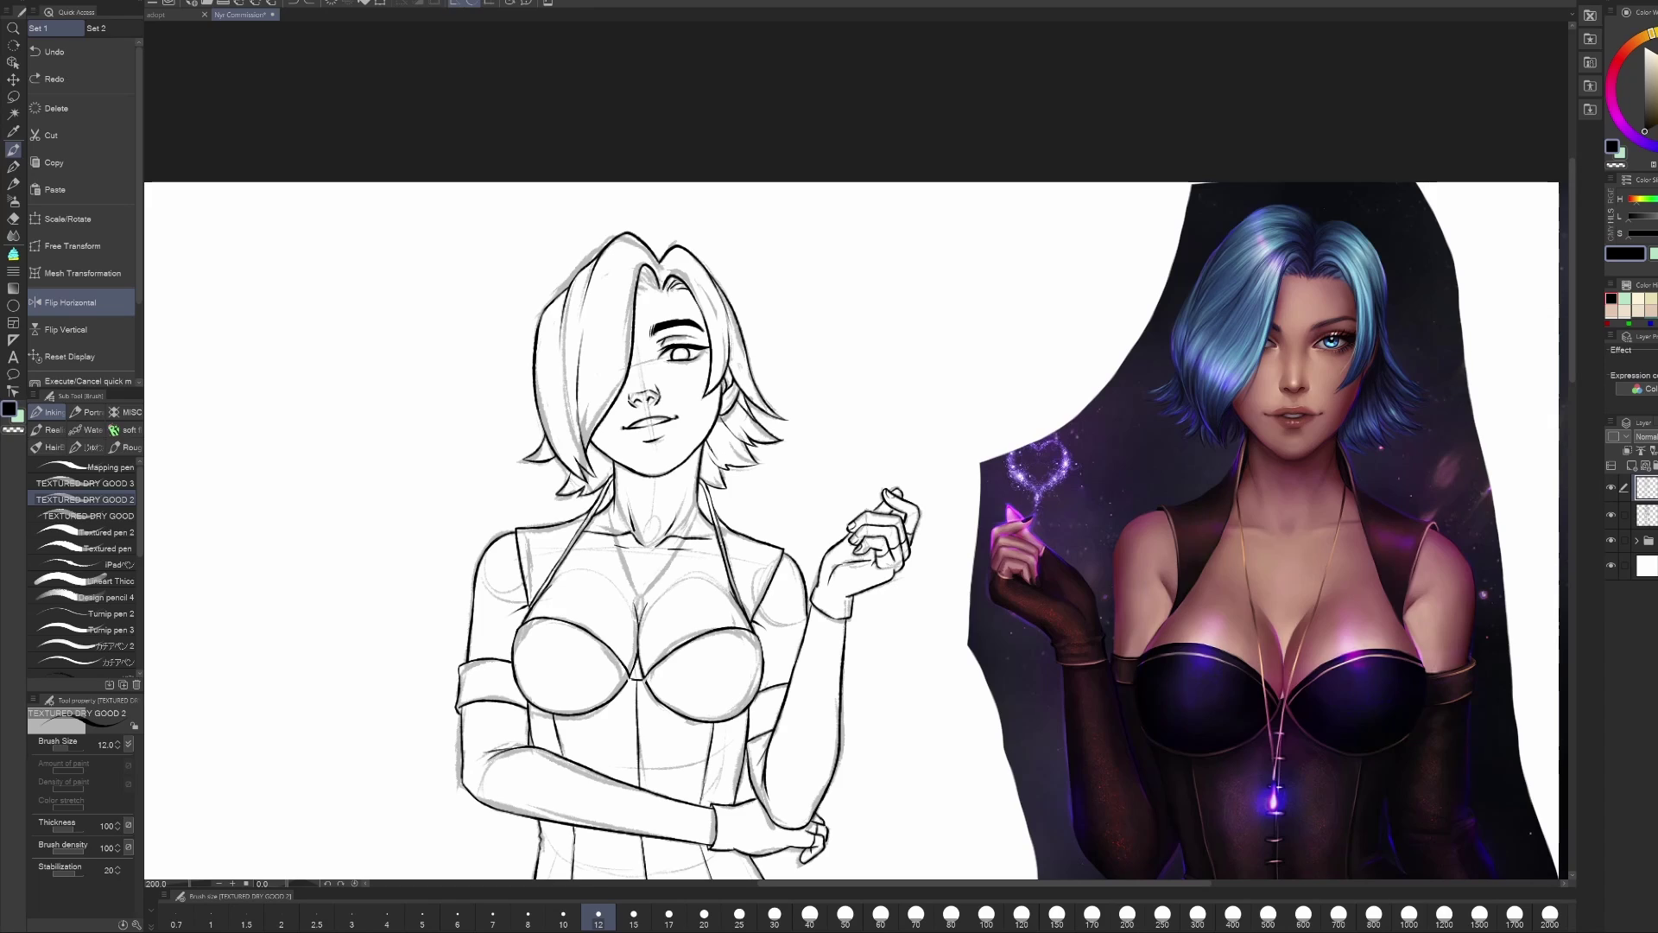
Step: Ink narrow trim bands at both glove wrists, undoing a misplaced stroke
{"action": "scroll", "coordinate": [856, 531], "scroll_direction": "down", "scroll_amount": 3}
{"action": "scroll", "coordinate": [855, 531], "scroll_direction": "up", "scroll_amount": 2}
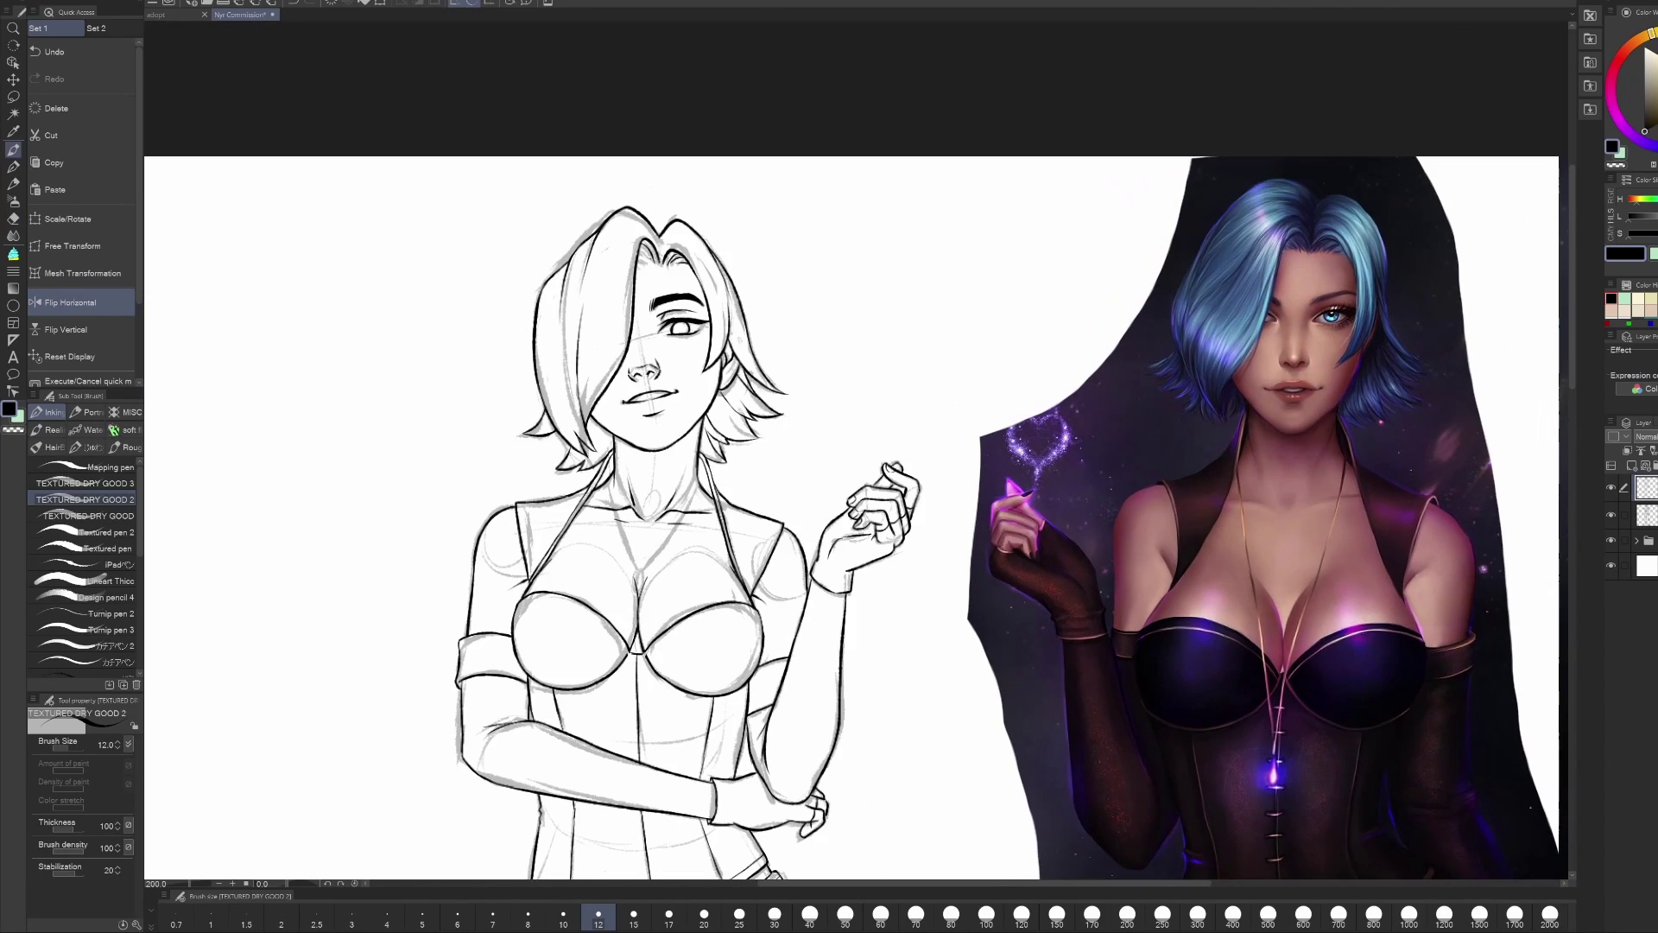
{"action": "scroll", "coordinate": [855, 532], "scroll_direction": "down", "scroll_amount": 4}
{"action": "scroll", "coordinate": [856, 531], "scroll_direction": "up", "scroll_amount": 2}
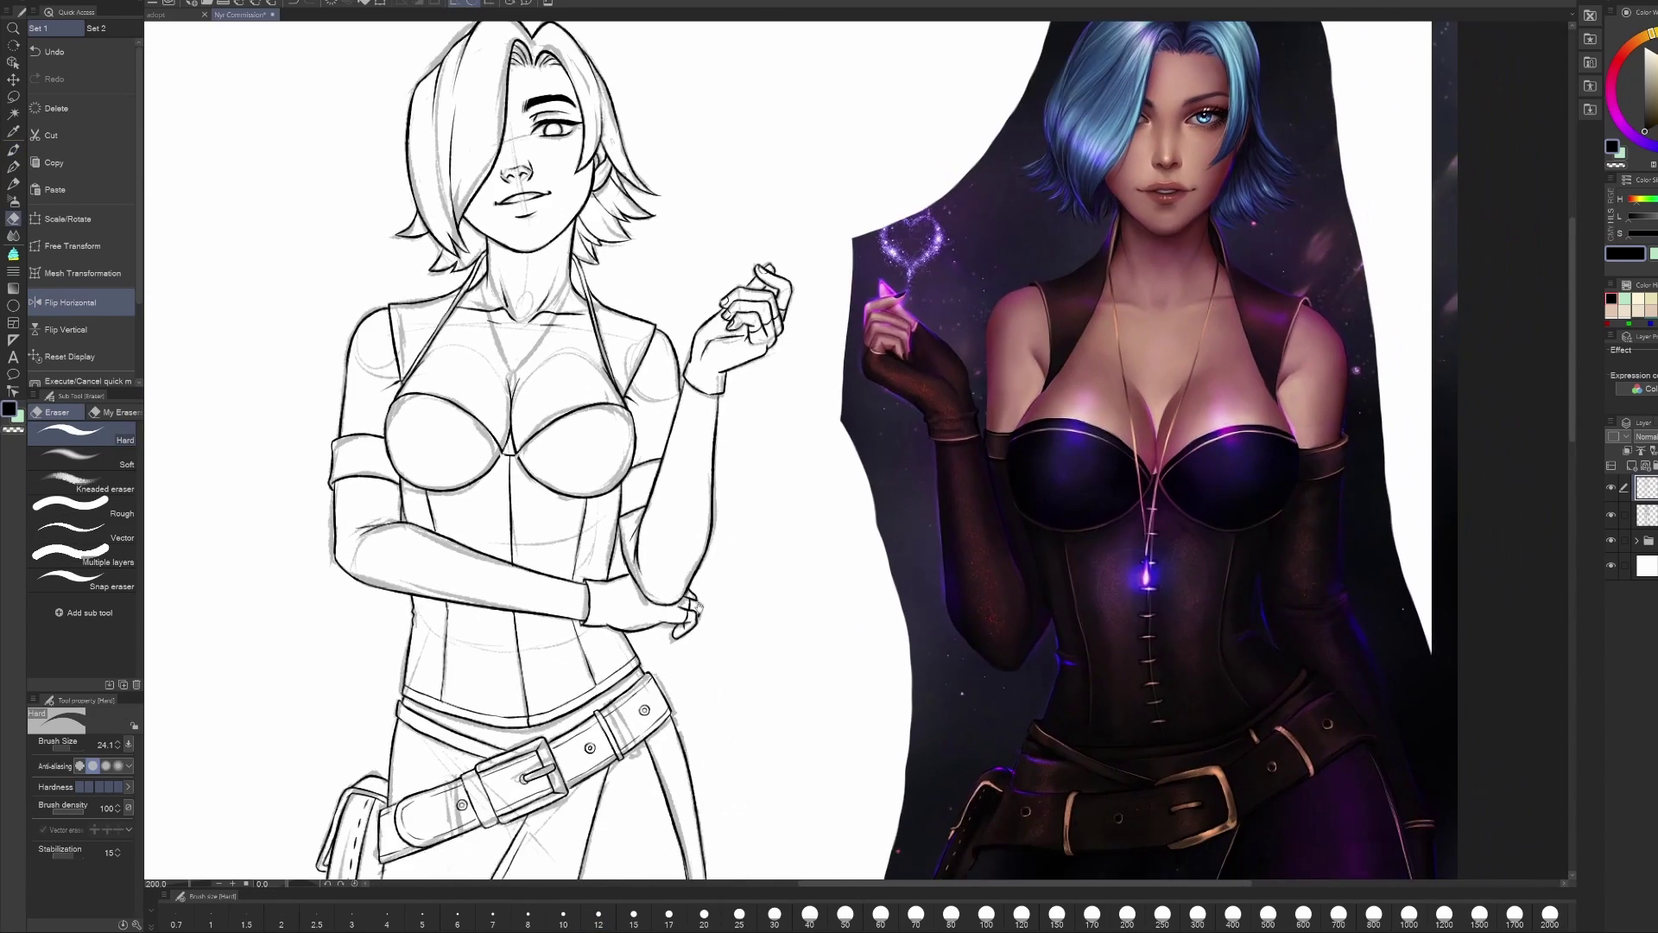
{"action": "key", "text": "ctrl+z"}
{"action": "scroll", "coordinate": [811, 542], "scroll_direction": "up", "scroll_amount": 2}
Step: Ink the necklace cord and its small central loop between the neck and bust on a separate layer
{"action": "key", "text": "ctrl+a"}
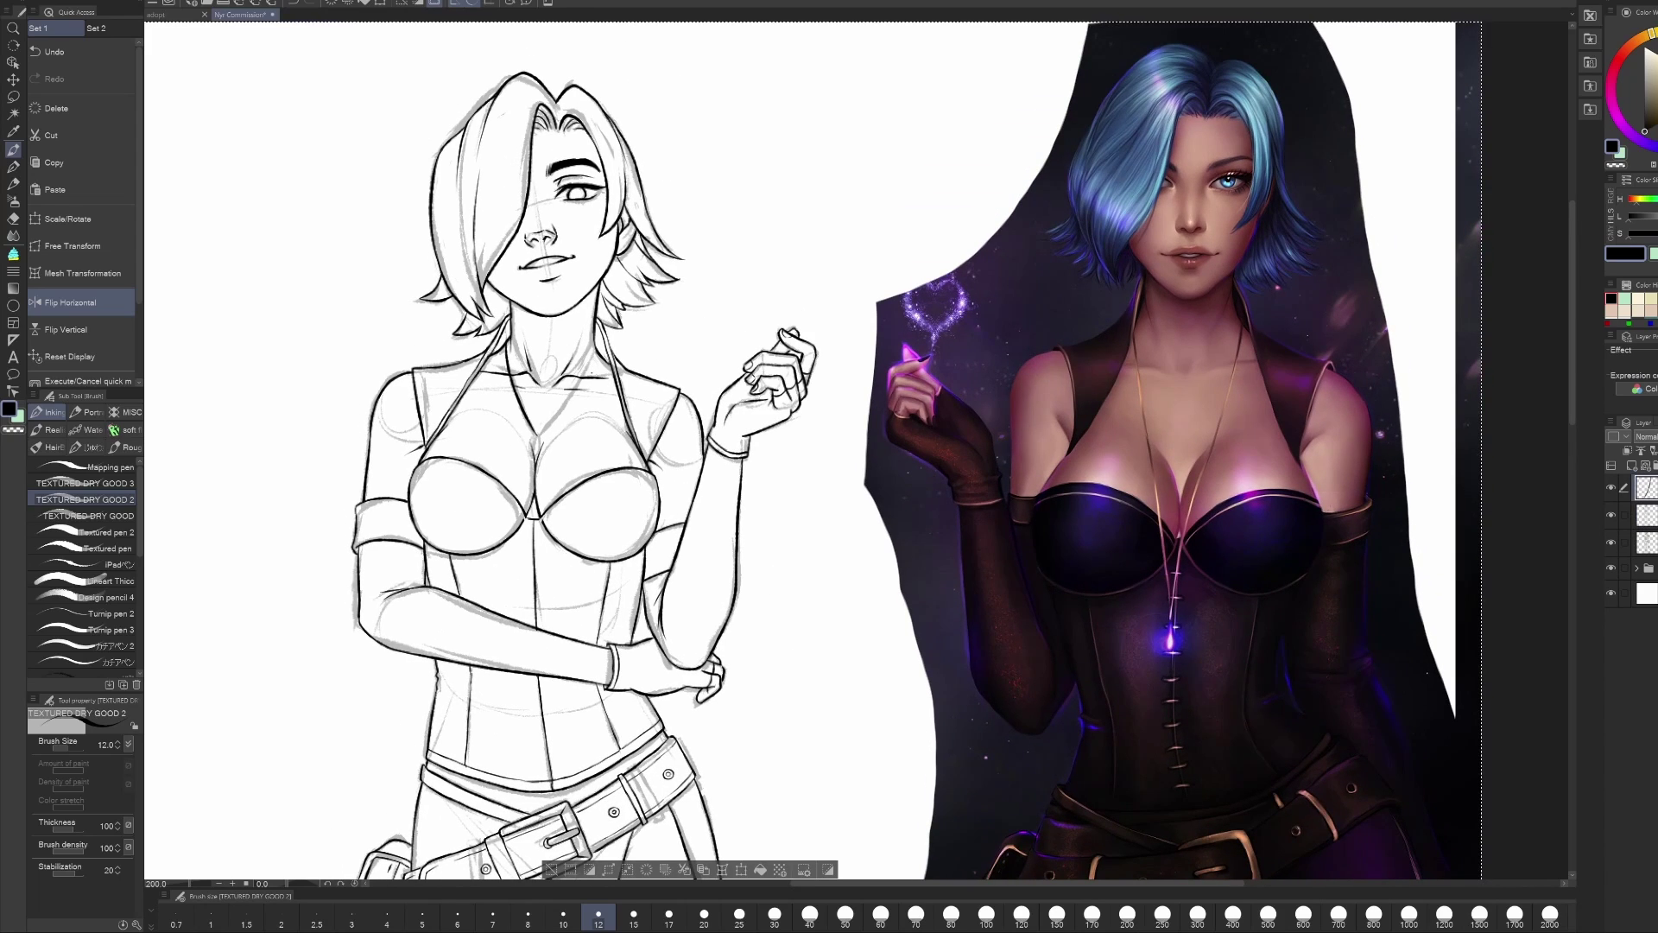
{"action": "left_click_drag", "start_coordinate": [594, 344], "coordinate": [538, 436]}
{"action": "key", "text": "e"}
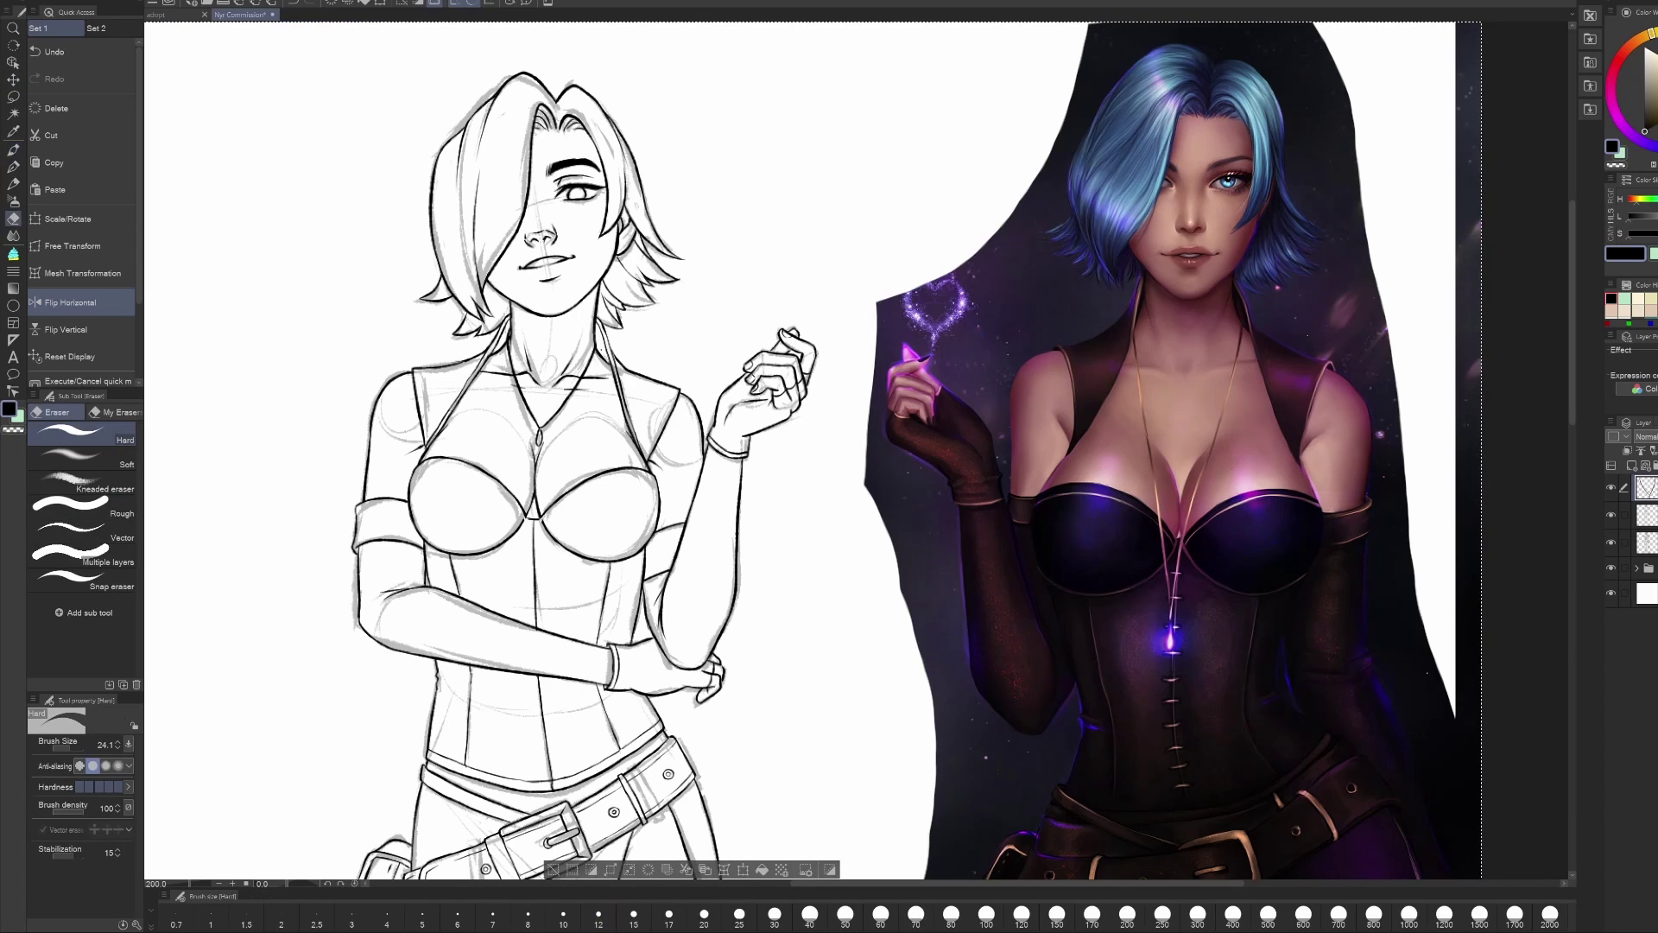
Step: Redraw the necklace cord and pendant loop beside the figure and move them into place around the neck
{"action": "key", "text": "p"}
{"action": "key", "text": "e"}
{"action": "key", "text": "p"}
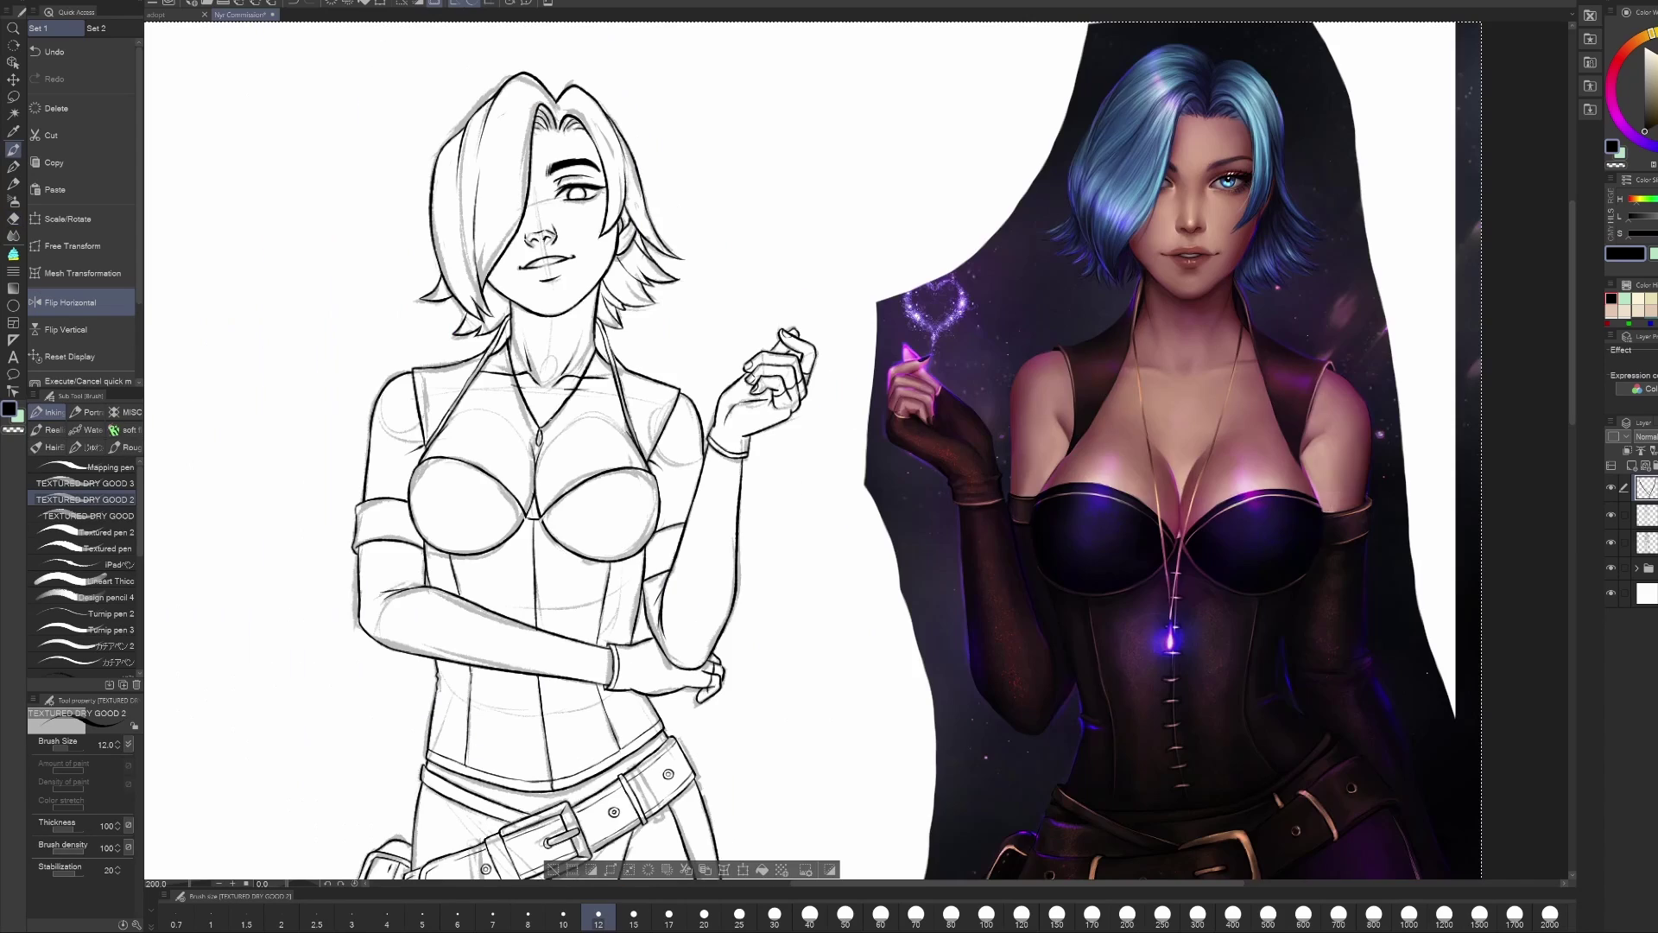
{"action": "key", "text": "e"}
{"action": "key", "text": "p"}
{"action": "key", "text": "e"}
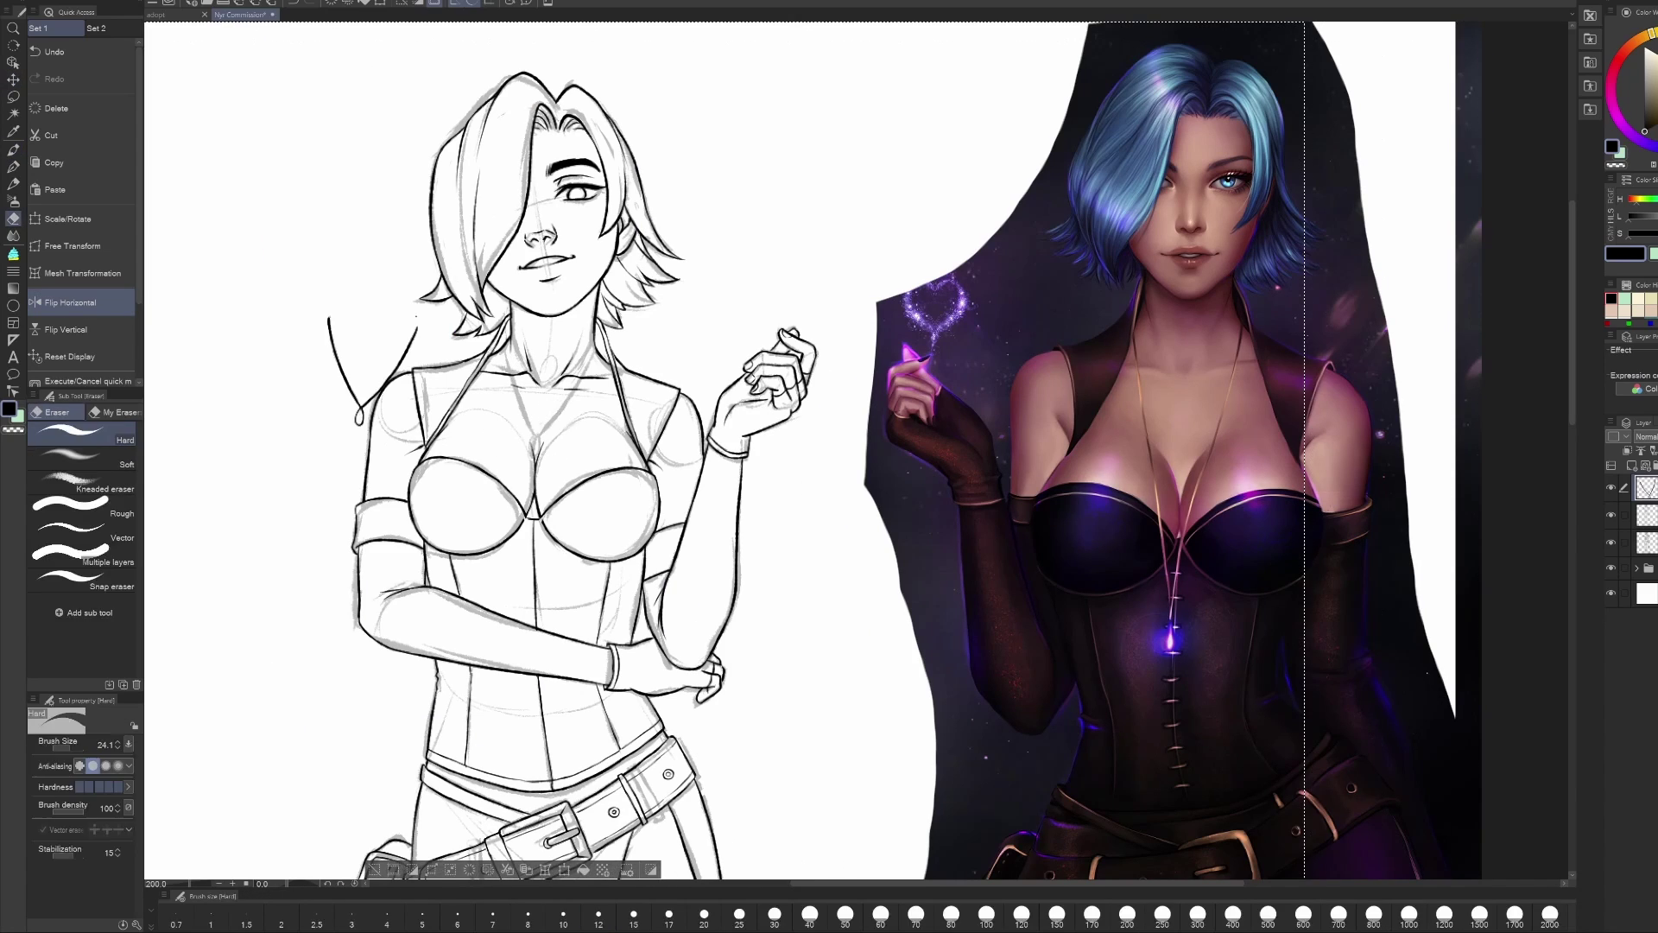
{"action": "key", "text": "k"}
{"action": "key", "text": "p"}
{"action": "key", "text": "e"}
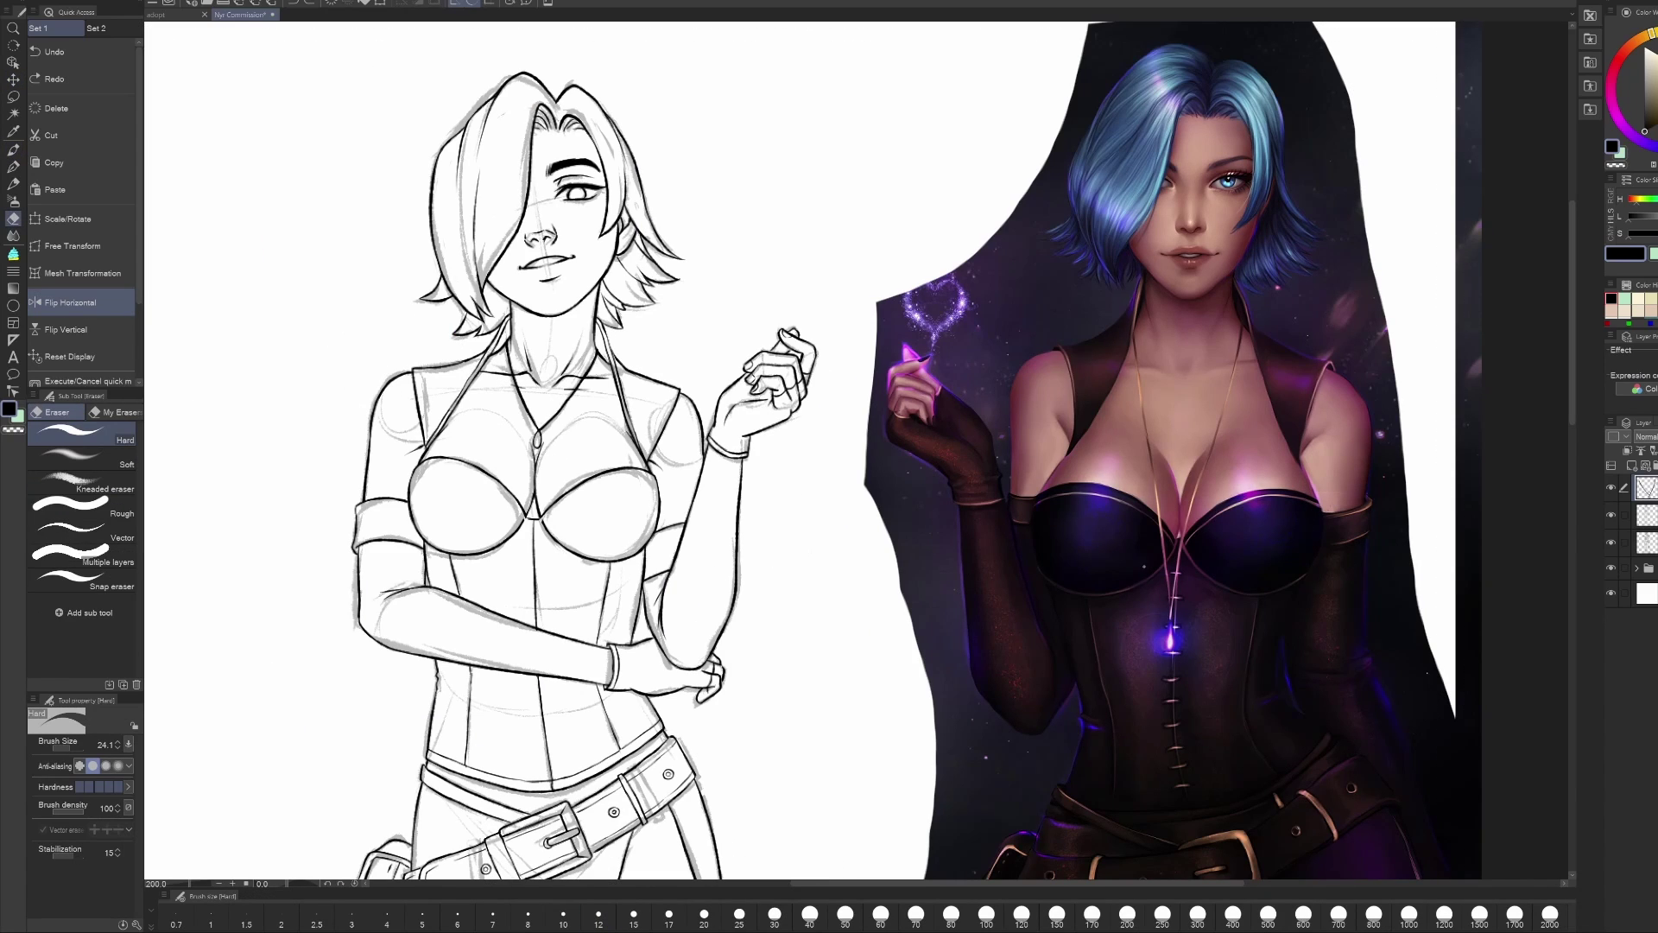
Step: Hide the rough sketch layer and clean up the figure's inked contours with the pen and eraser
{"action": "key", "text": "p"}
{"action": "left_click", "coordinate": [1611, 543]}
{"action": "key", "text": "e"}
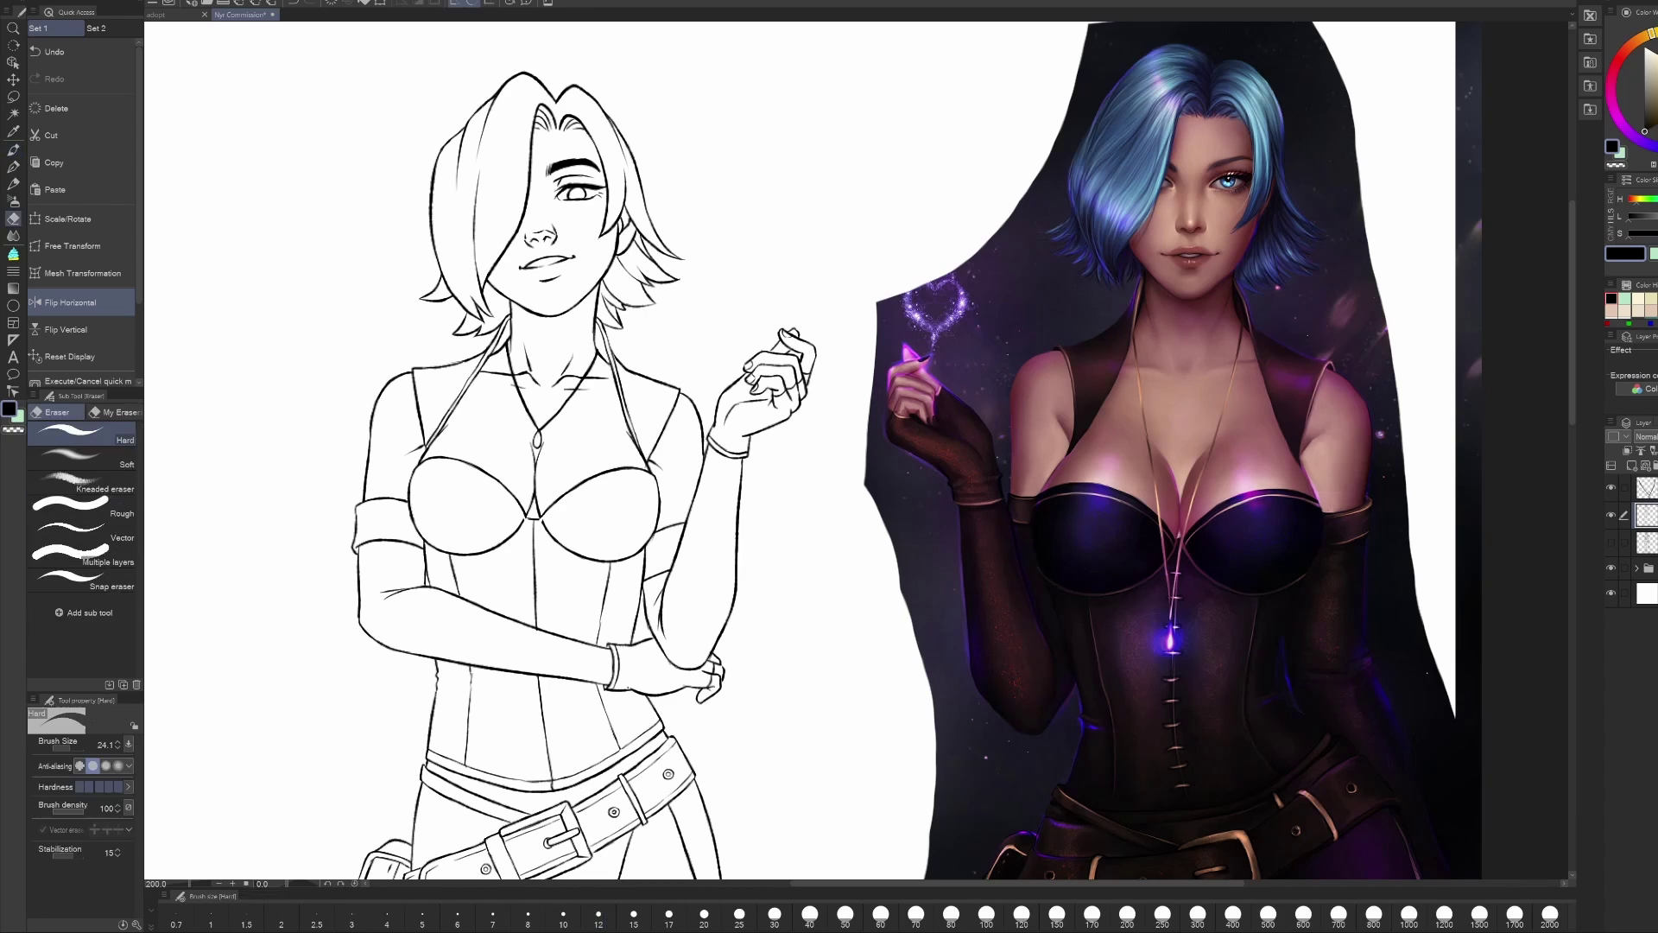
{"action": "key", "text": "h"}
{"action": "key", "text": "p"}
{"action": "key", "text": "e"}
{"action": "key", "text": "p"}
{"action": "key", "text": "e"}
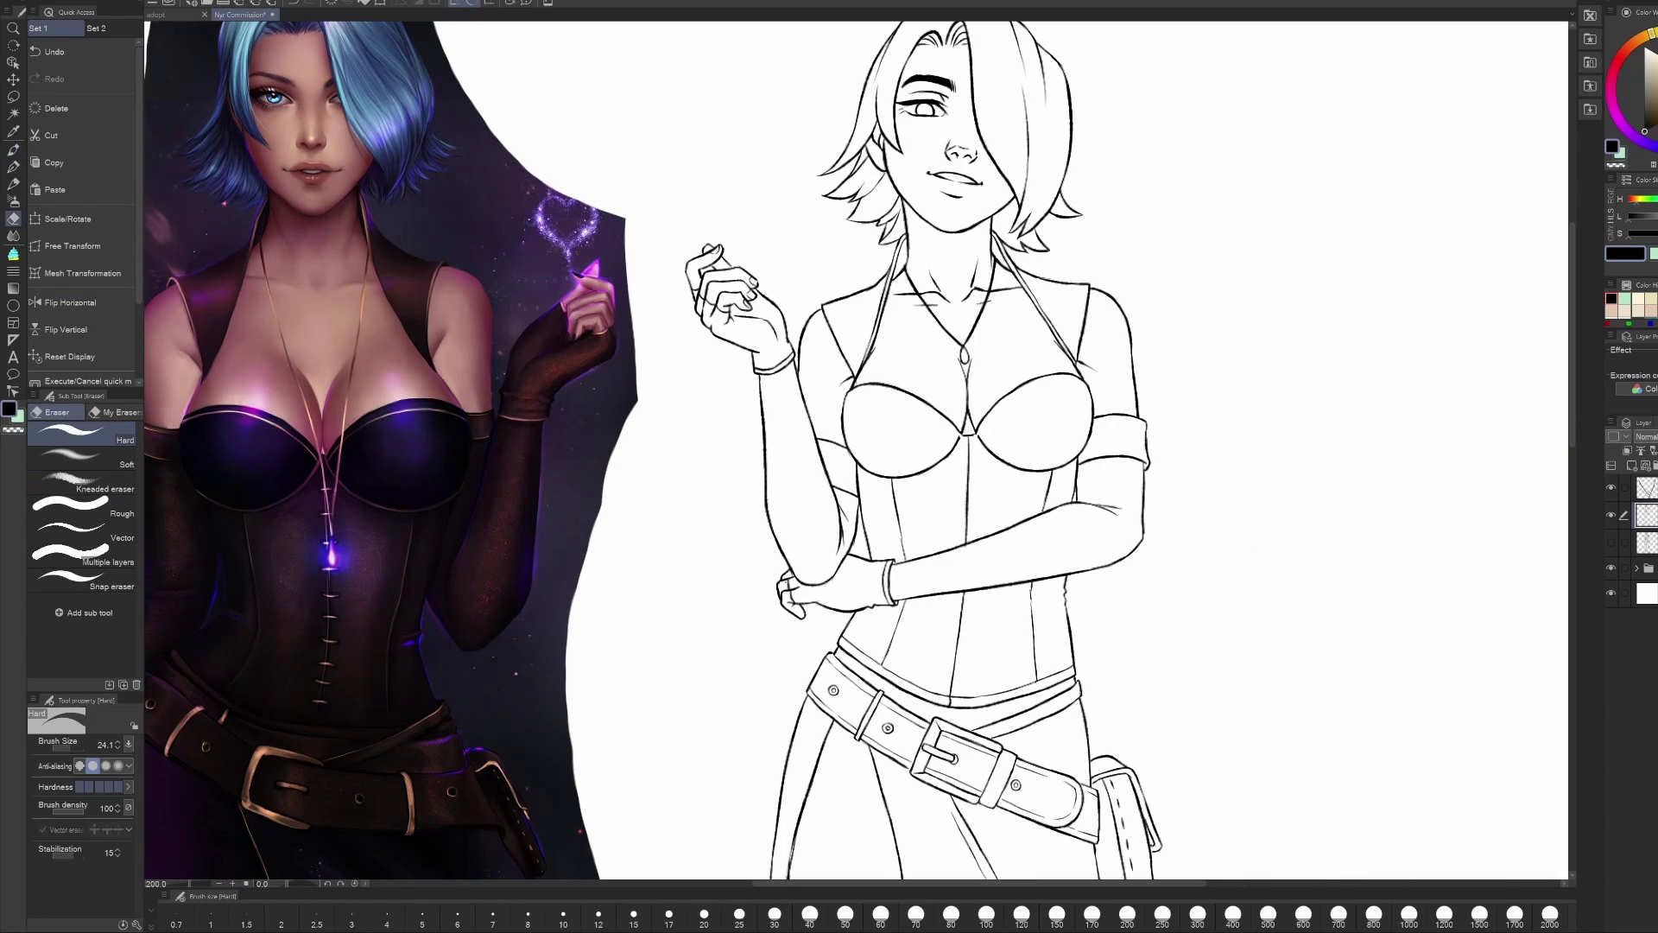
{"action": "key", "text": "p"}
{"action": "left_click_drag", "start_coordinate": [782, 584], "coordinate": [810, 475]}
Step: Ink the fingerless glove edges across the fingers and touch up the surrounding hand lines
{"action": "key", "text": "h"}
{"action": "scroll", "coordinate": [809, 475], "scroll_direction": "down", "scroll_amount": 10}
{"action": "scroll", "coordinate": [810, 475], "scroll_direction": "right", "scroll_amount": 5}
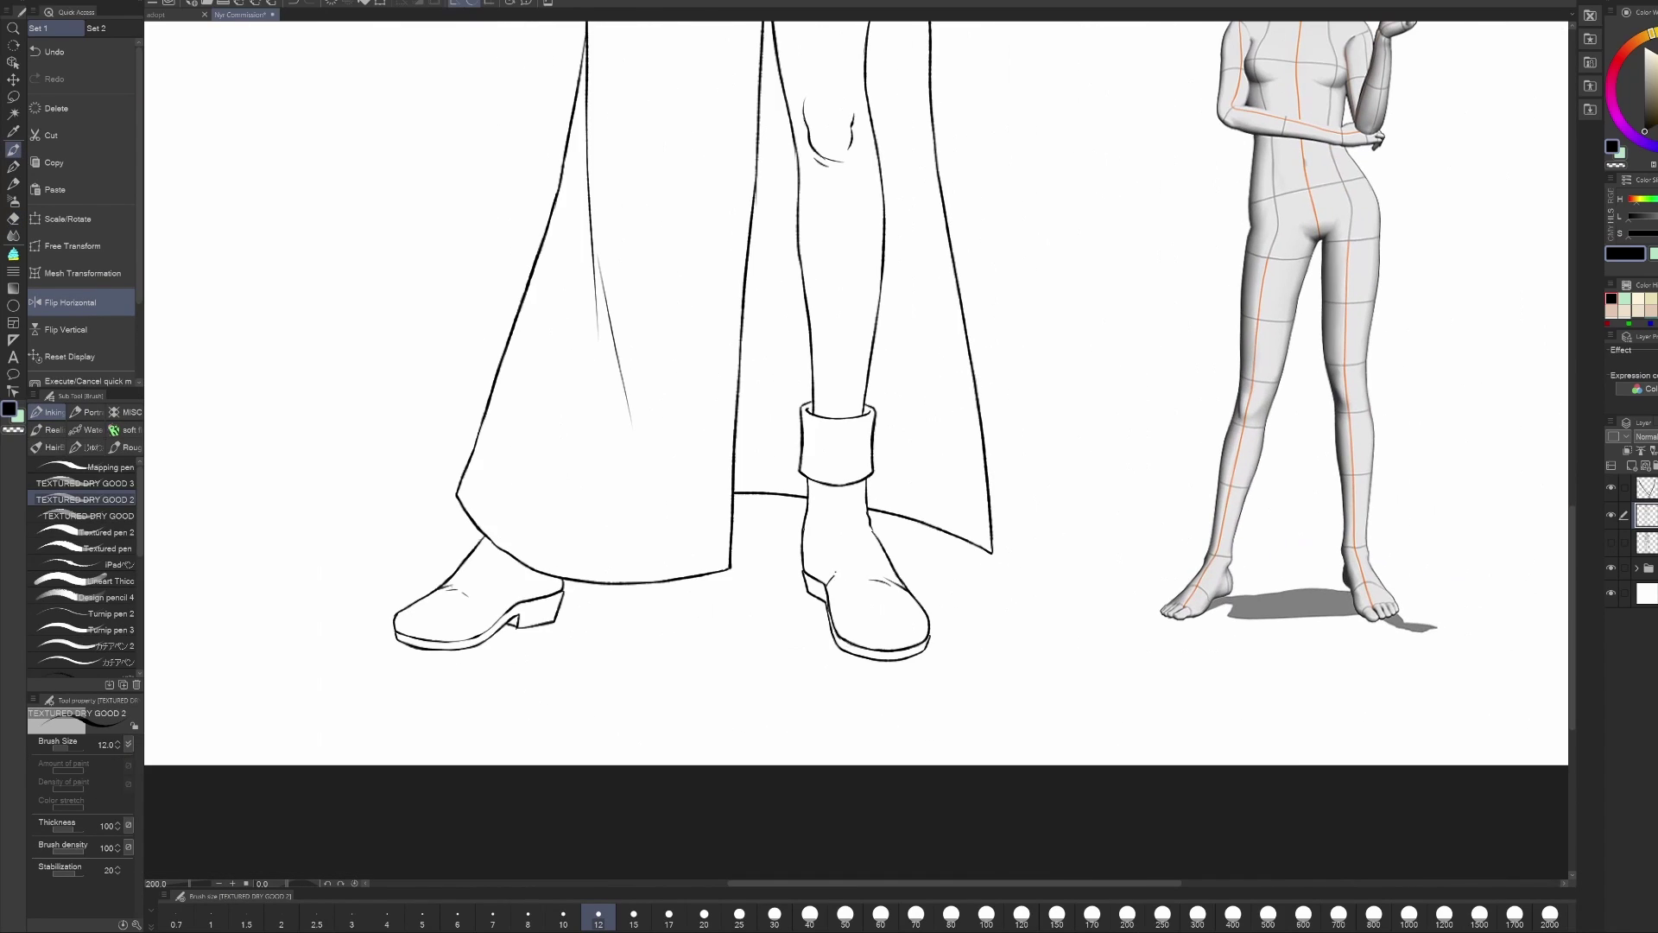
{"action": "scroll", "coordinate": [855, 389], "scroll_direction": "down", "scroll_amount": 5}
{"action": "scroll", "coordinate": [677, 288], "scroll_direction": "up", "scroll_amount": 5}
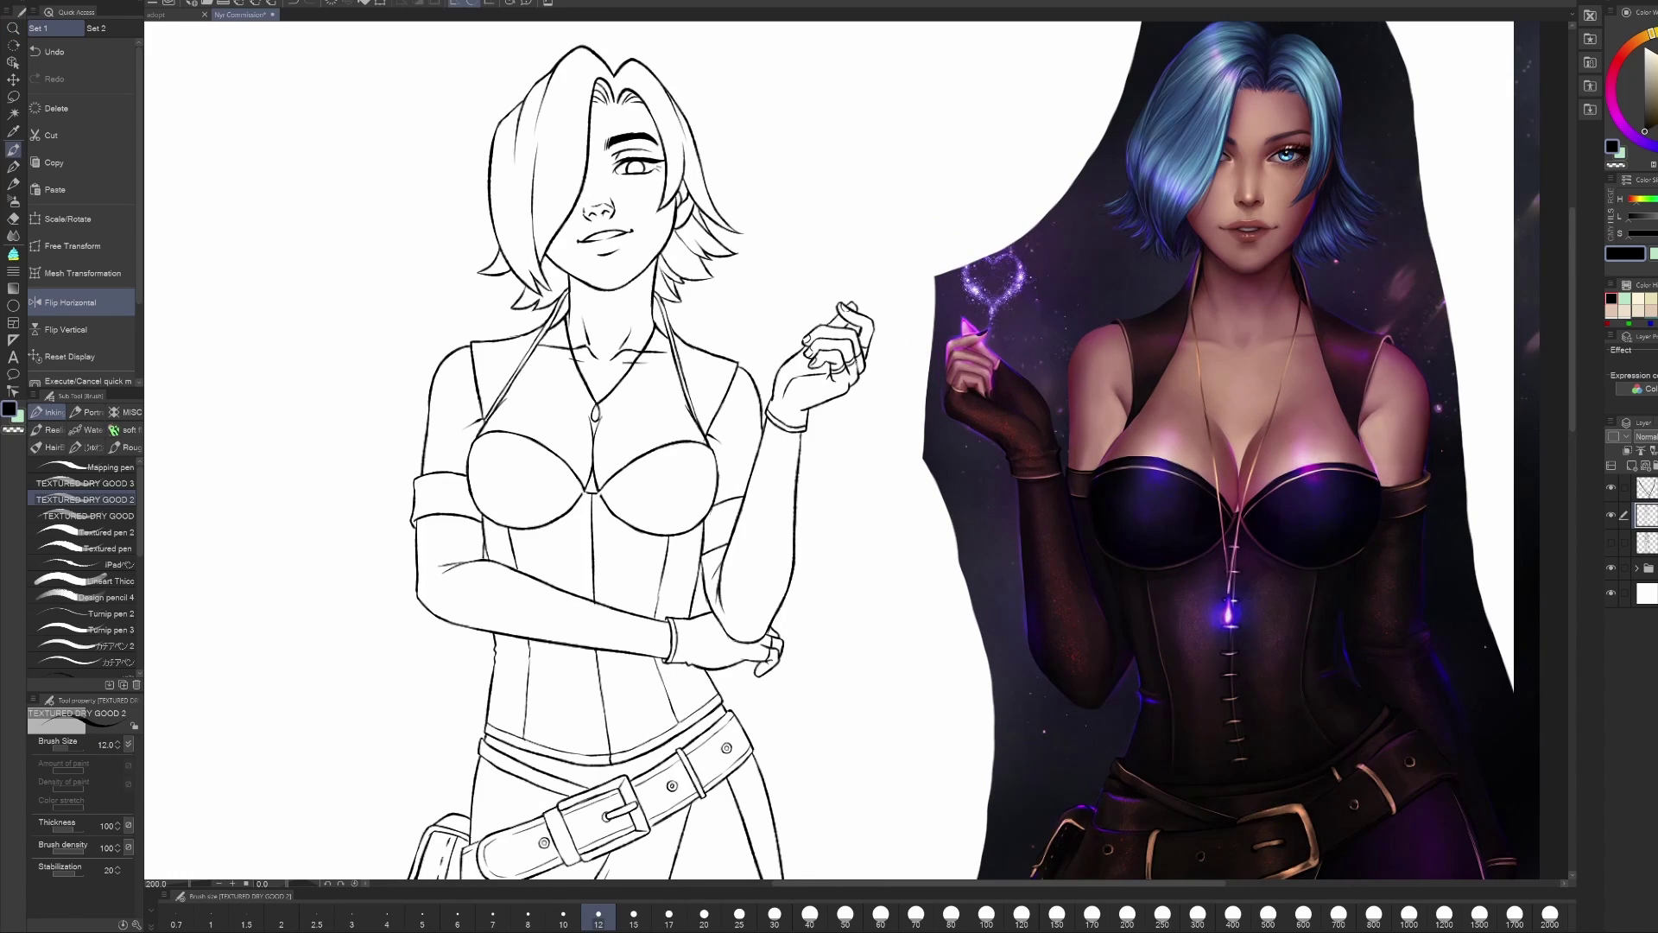
{"action": "mouse_move", "coordinate": [894, 675]}
{"action": "left_mouse_down"}
{"action": "mouse_move", "coordinate": [819, 623]}
{"action": "mouse_move", "coordinate": [864, 745]}
{"action": "left_mouse_up"}
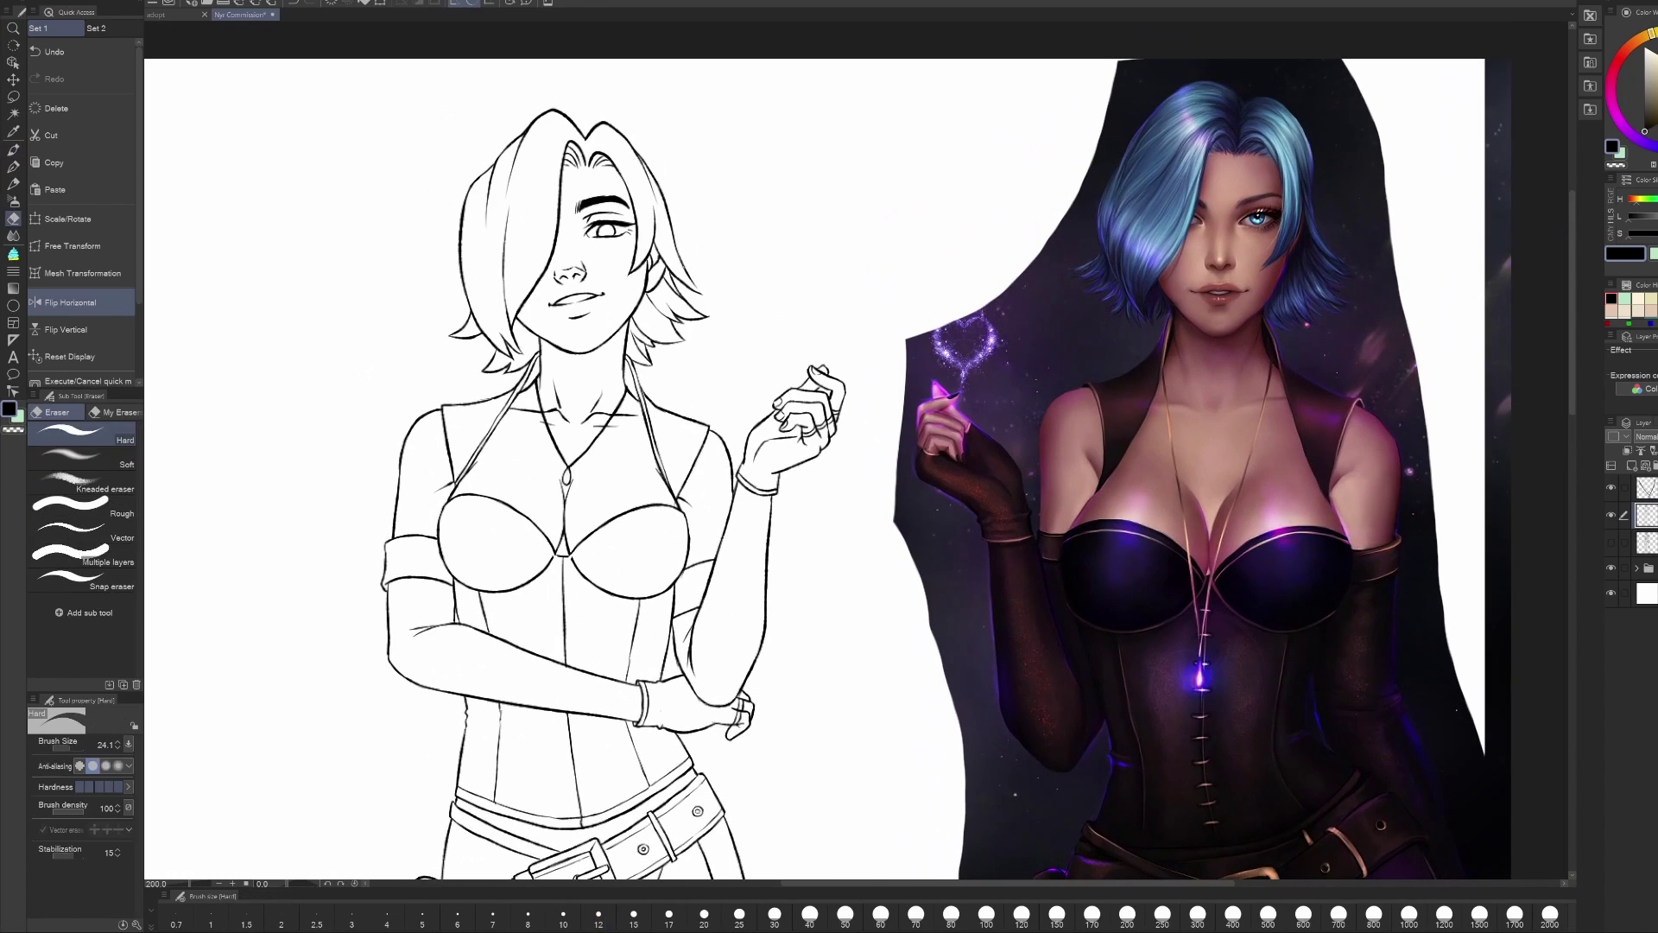
{"action": "left_click_drag", "start_coordinate": [884, 601], "coordinate": [905, 497]}
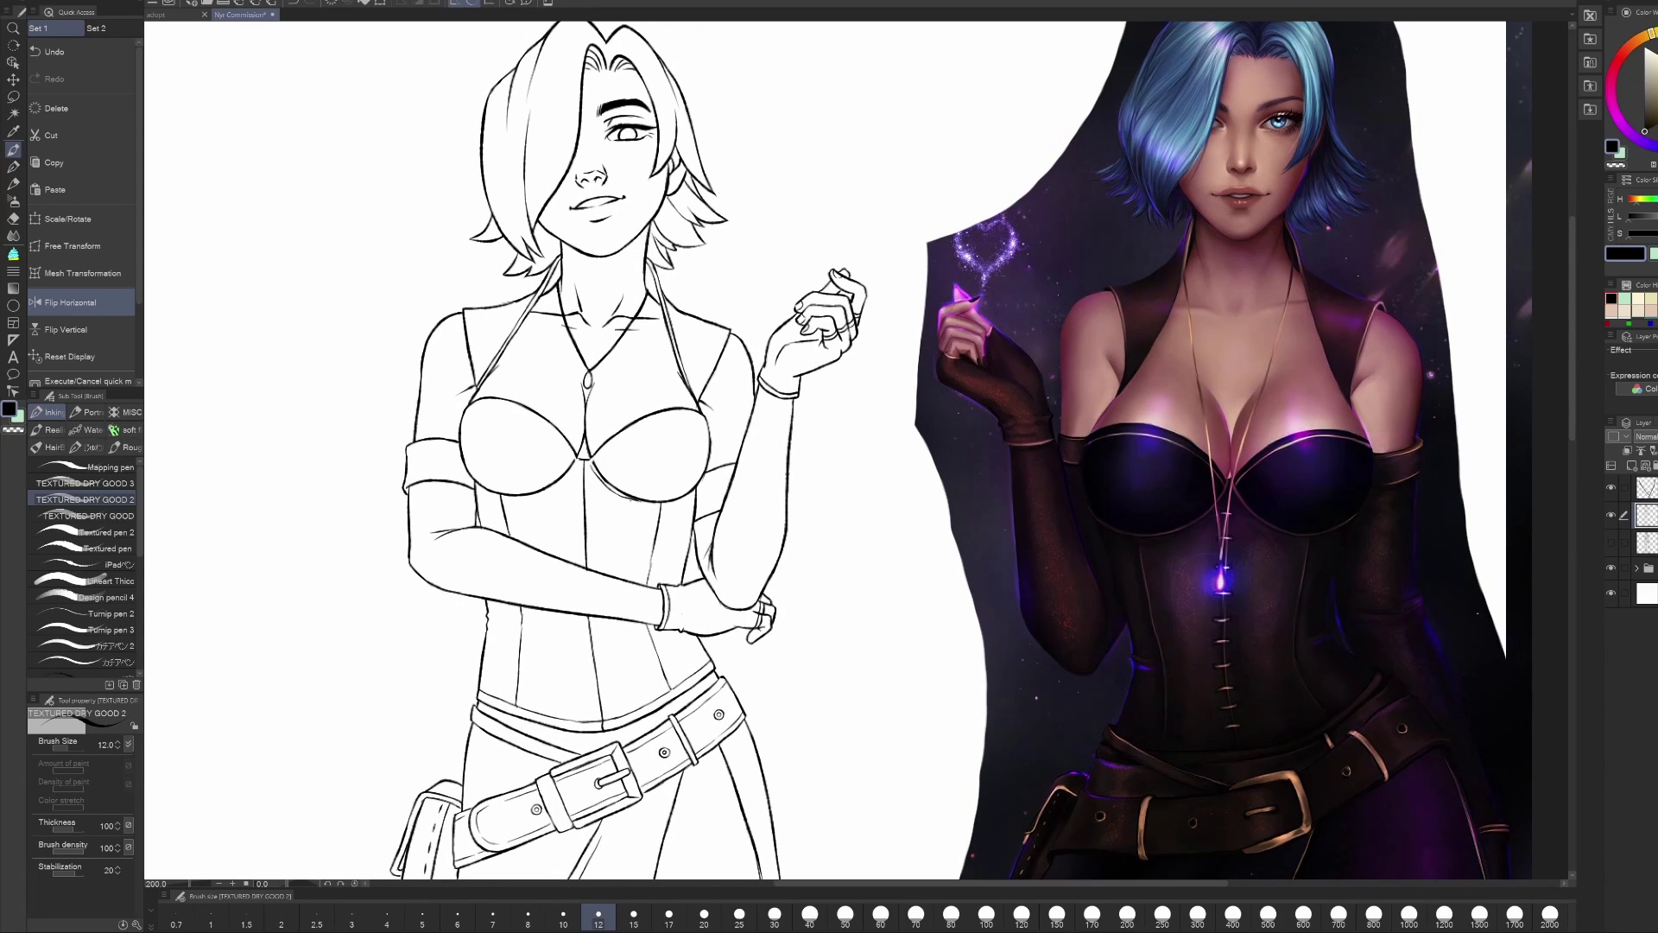
{"action": "left_click_drag", "start_coordinate": [643, 505], "coordinate": [669, 506]}
{"action": "key", "text": "e"}
{"action": "left_click", "coordinate": [71, 302]}
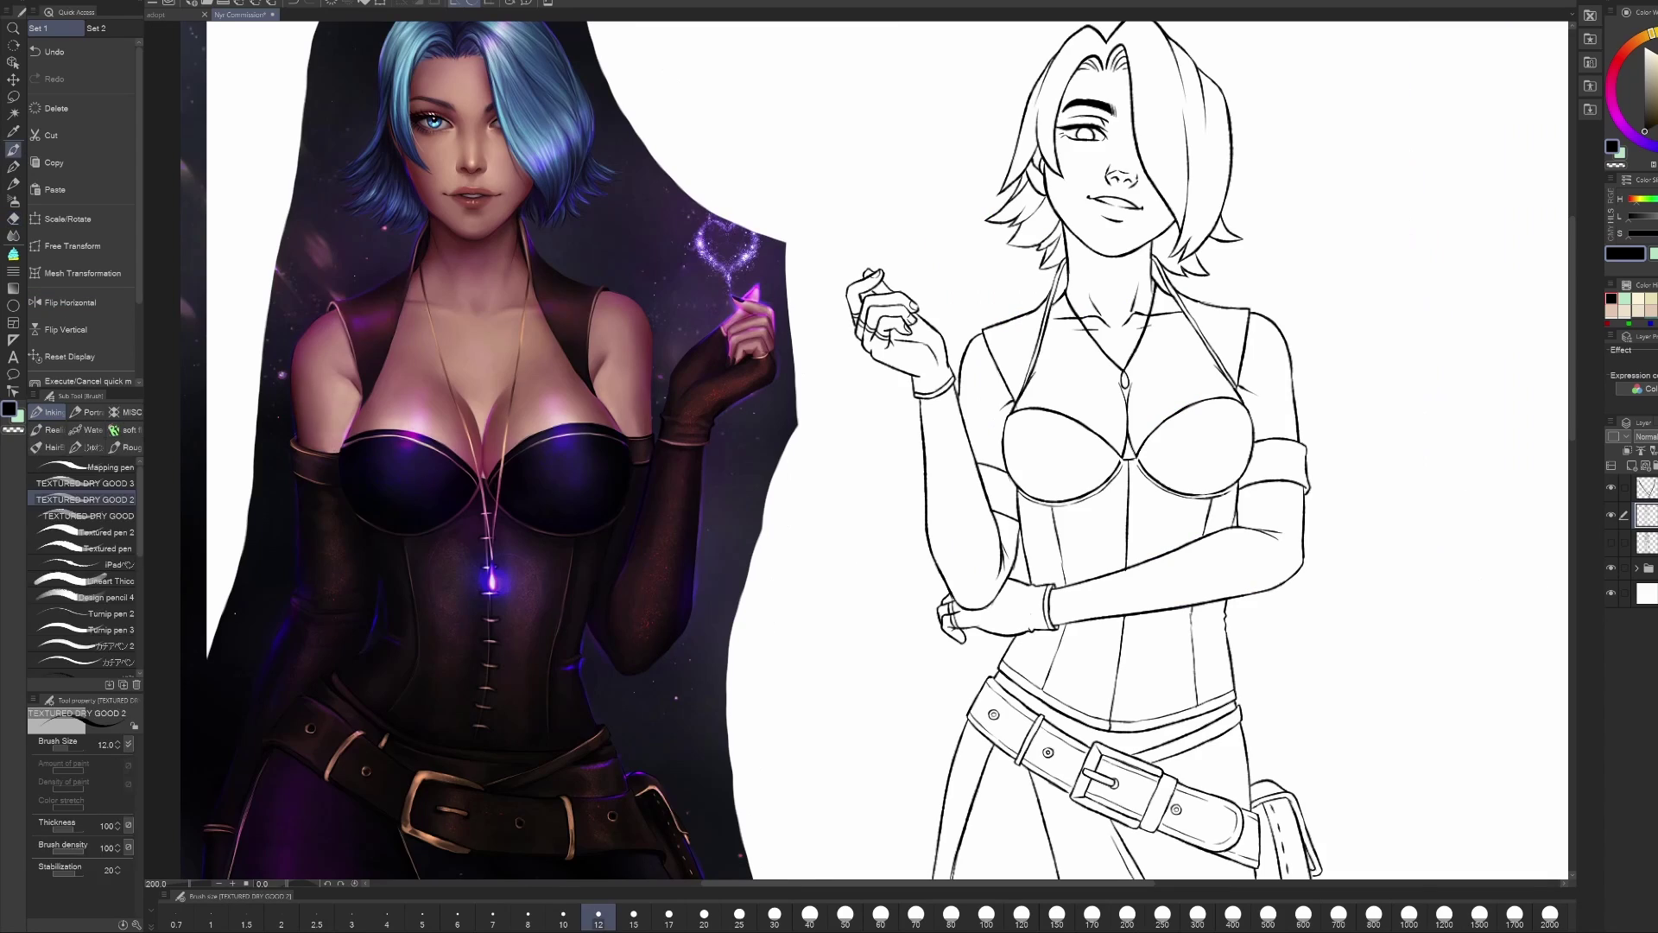
{"action": "left_click", "coordinate": [71, 303]}
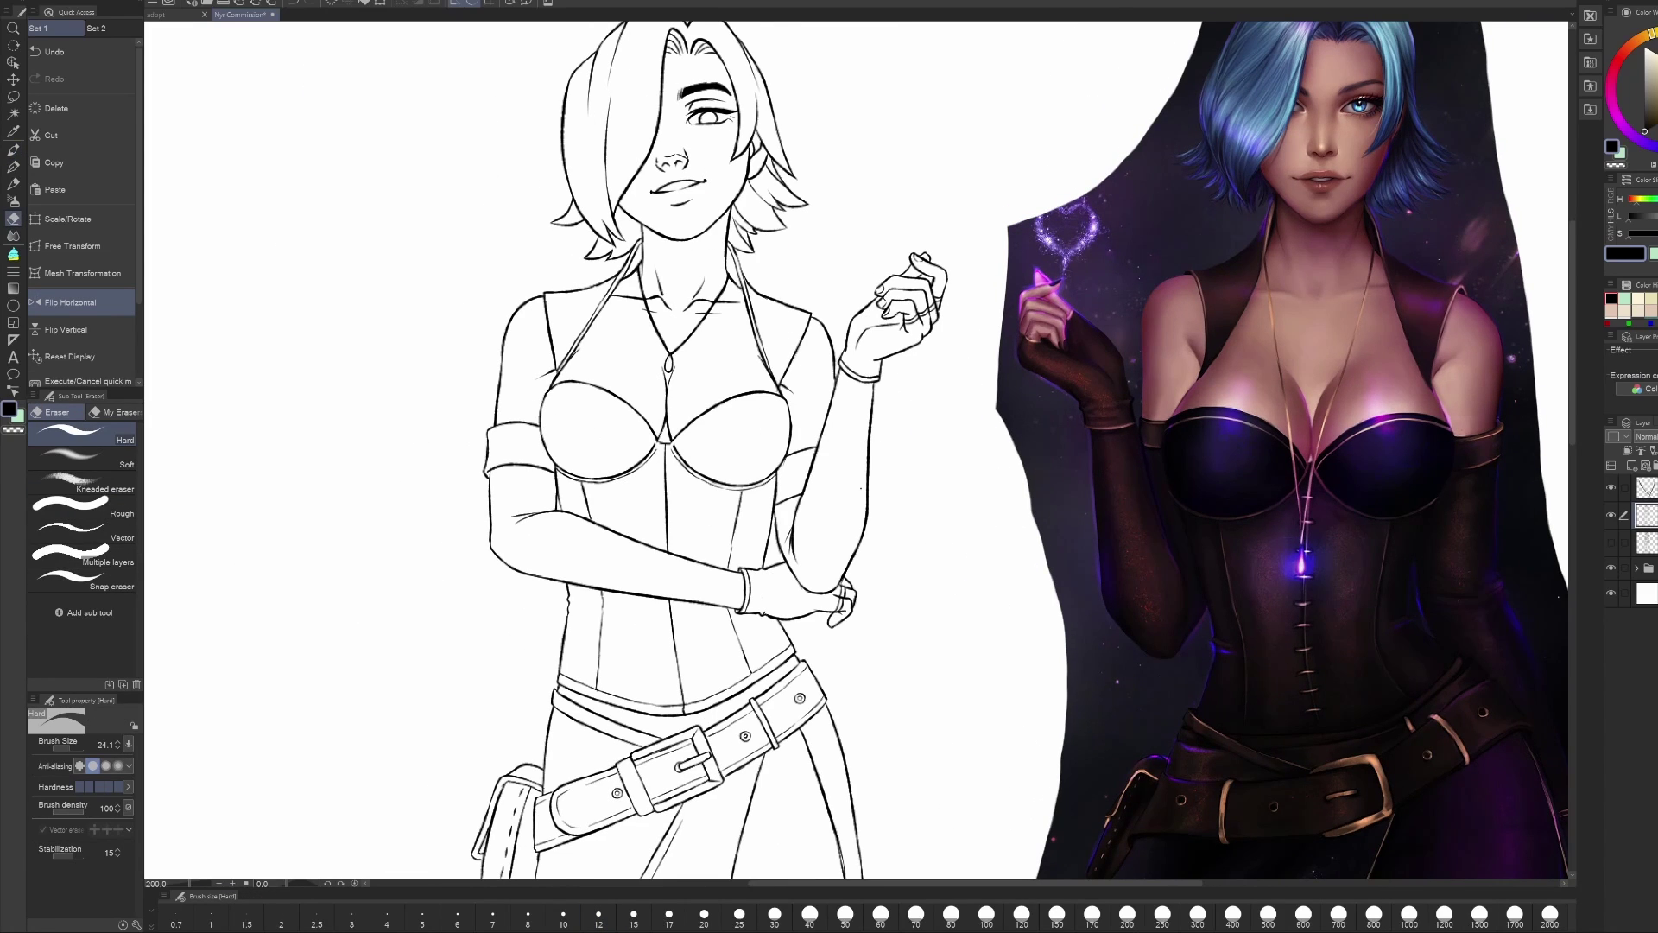
{"action": "key", "text": "p"}
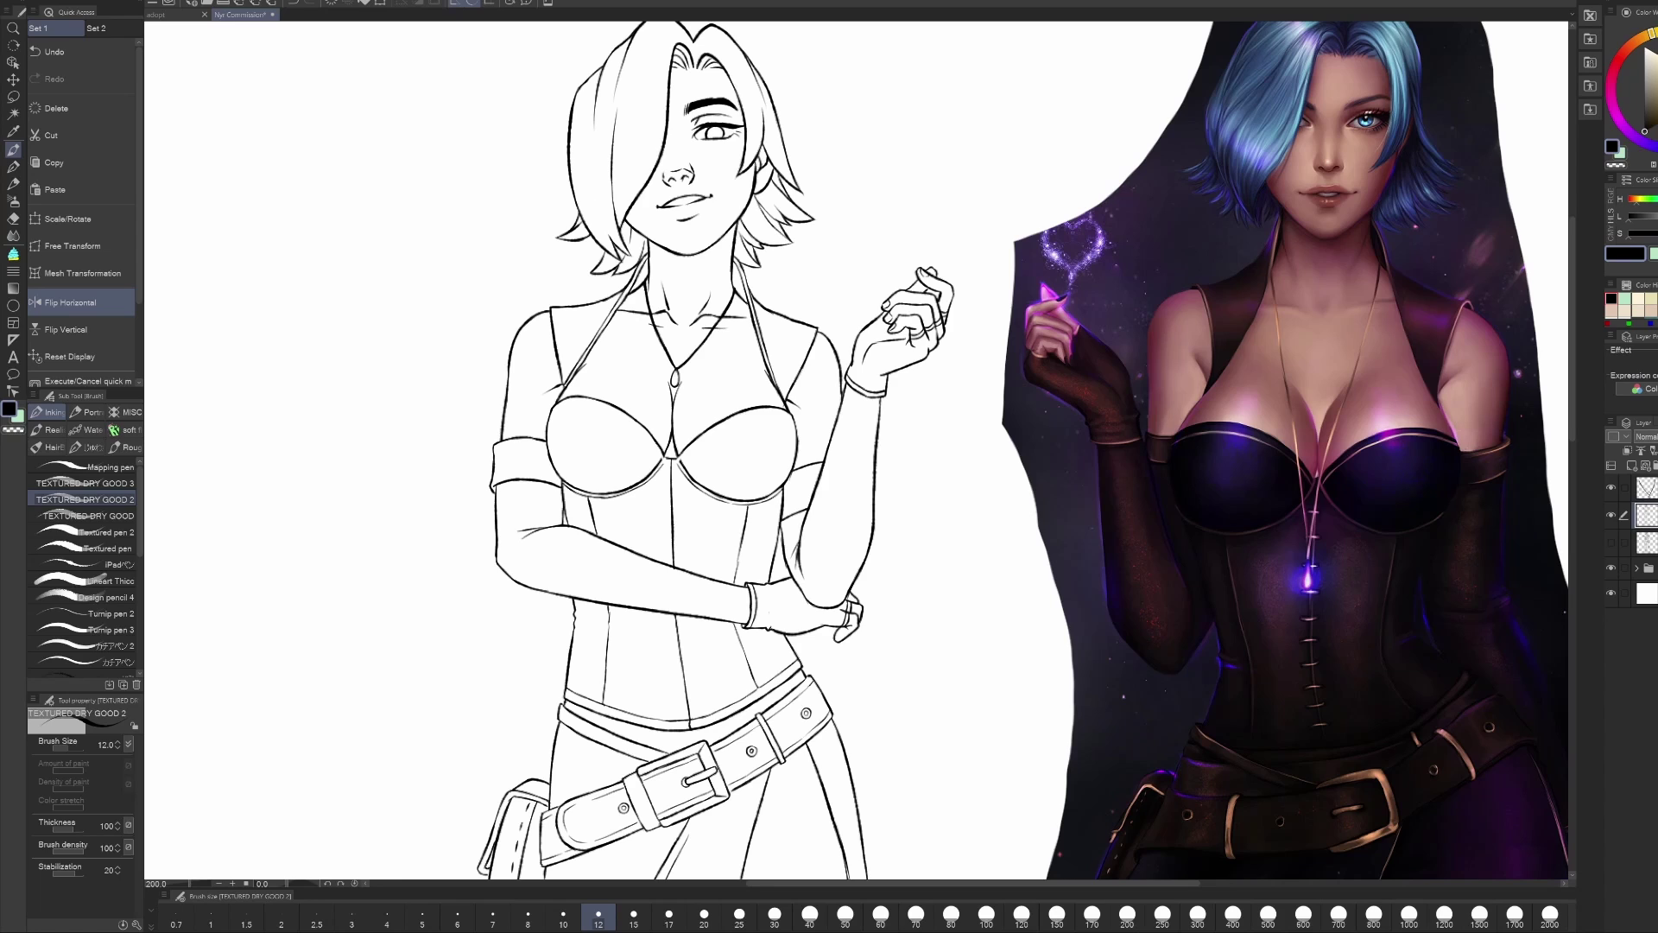
{"action": "key", "text": "-"}
Step: Refine the hair linework around the crown and the sweeping bang, alternating pen and eraser
{"action": "key", "text": "e"}
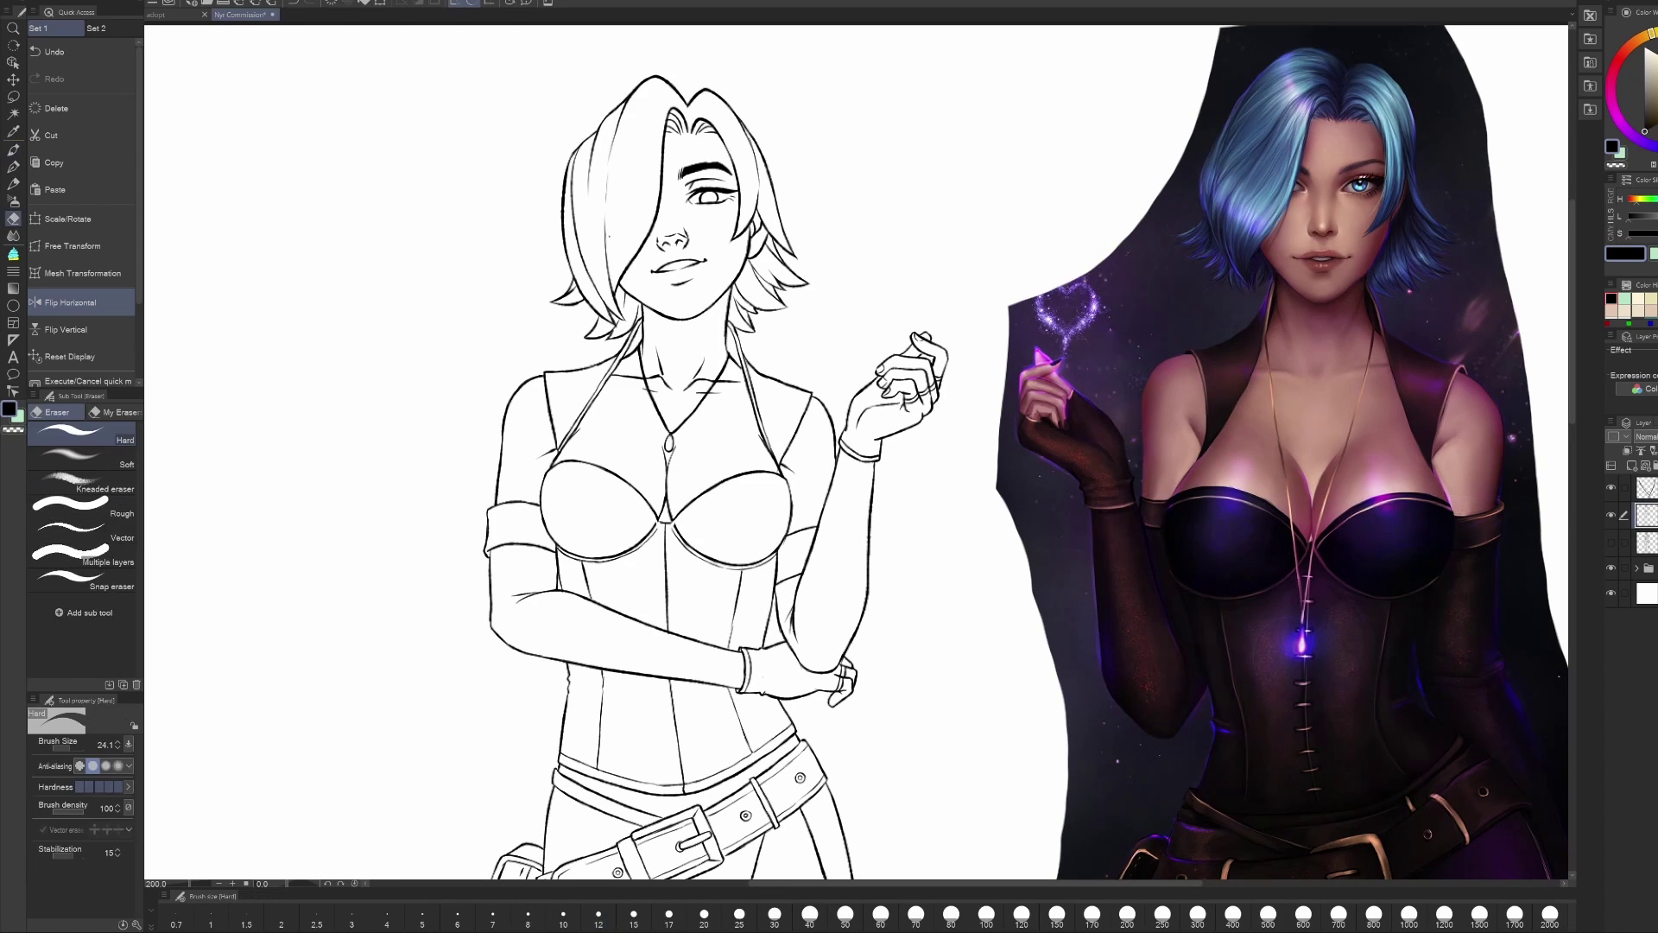
{"action": "key", "text": "p"}
{"action": "key", "text": "e"}
{"action": "key", "text": "p"}
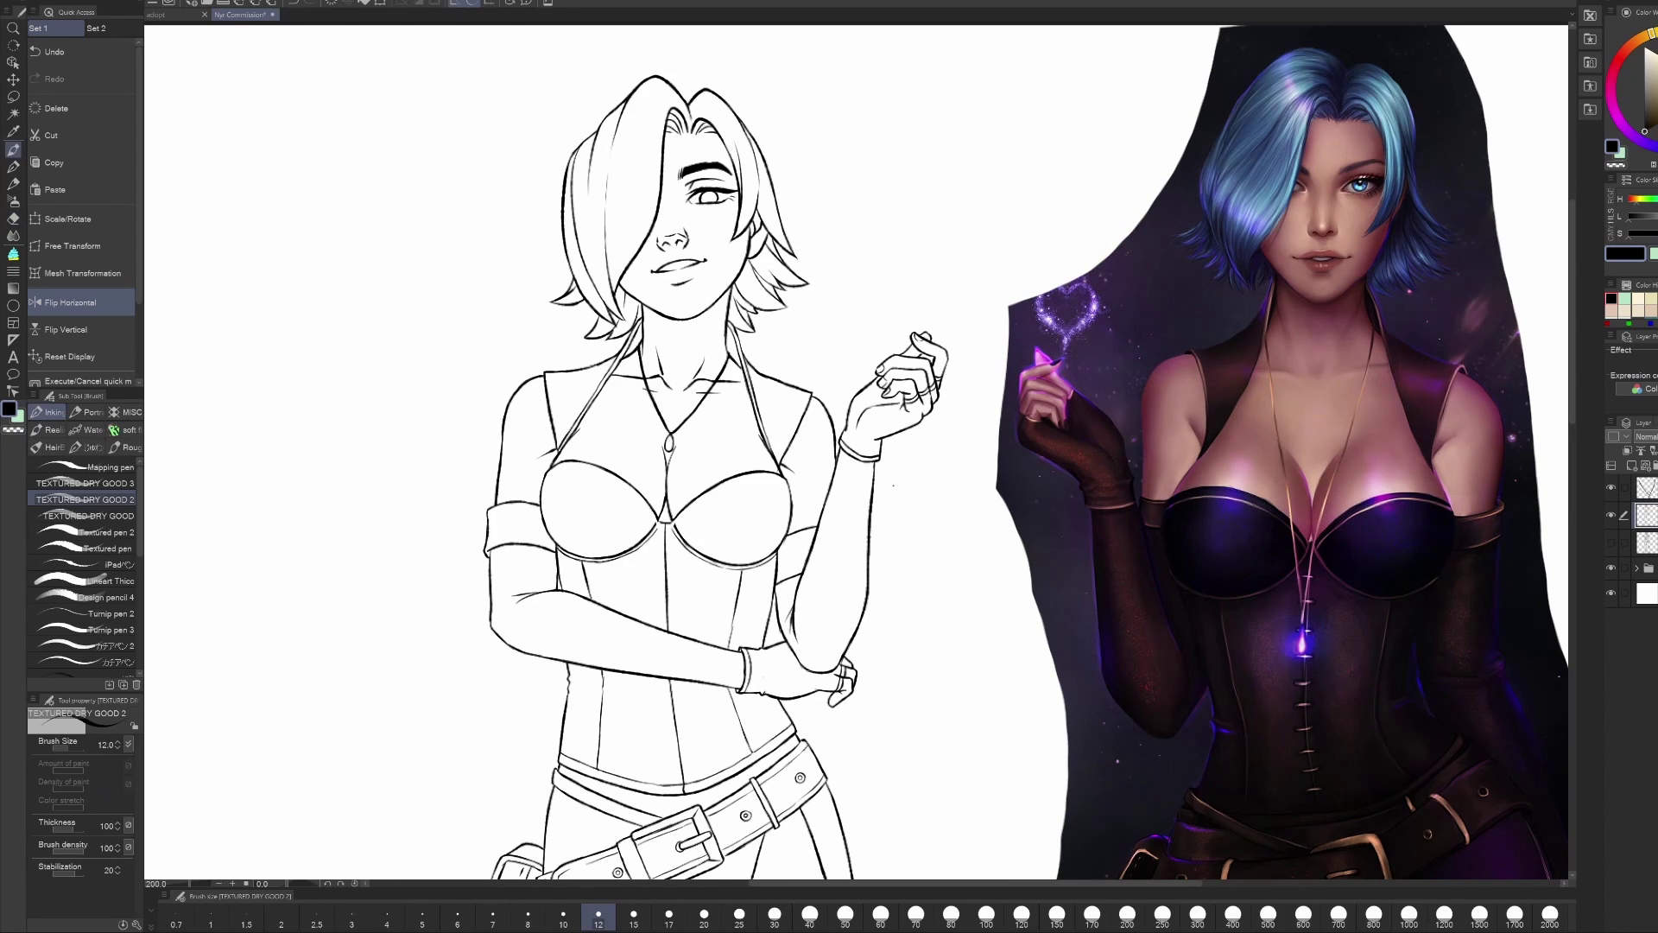
{"action": "key", "text": "h"}
{"action": "key", "text": "h"}
{"action": "key", "text": "e"}
{"action": "key", "text": "p"}
{"action": "key", "text": "e"}
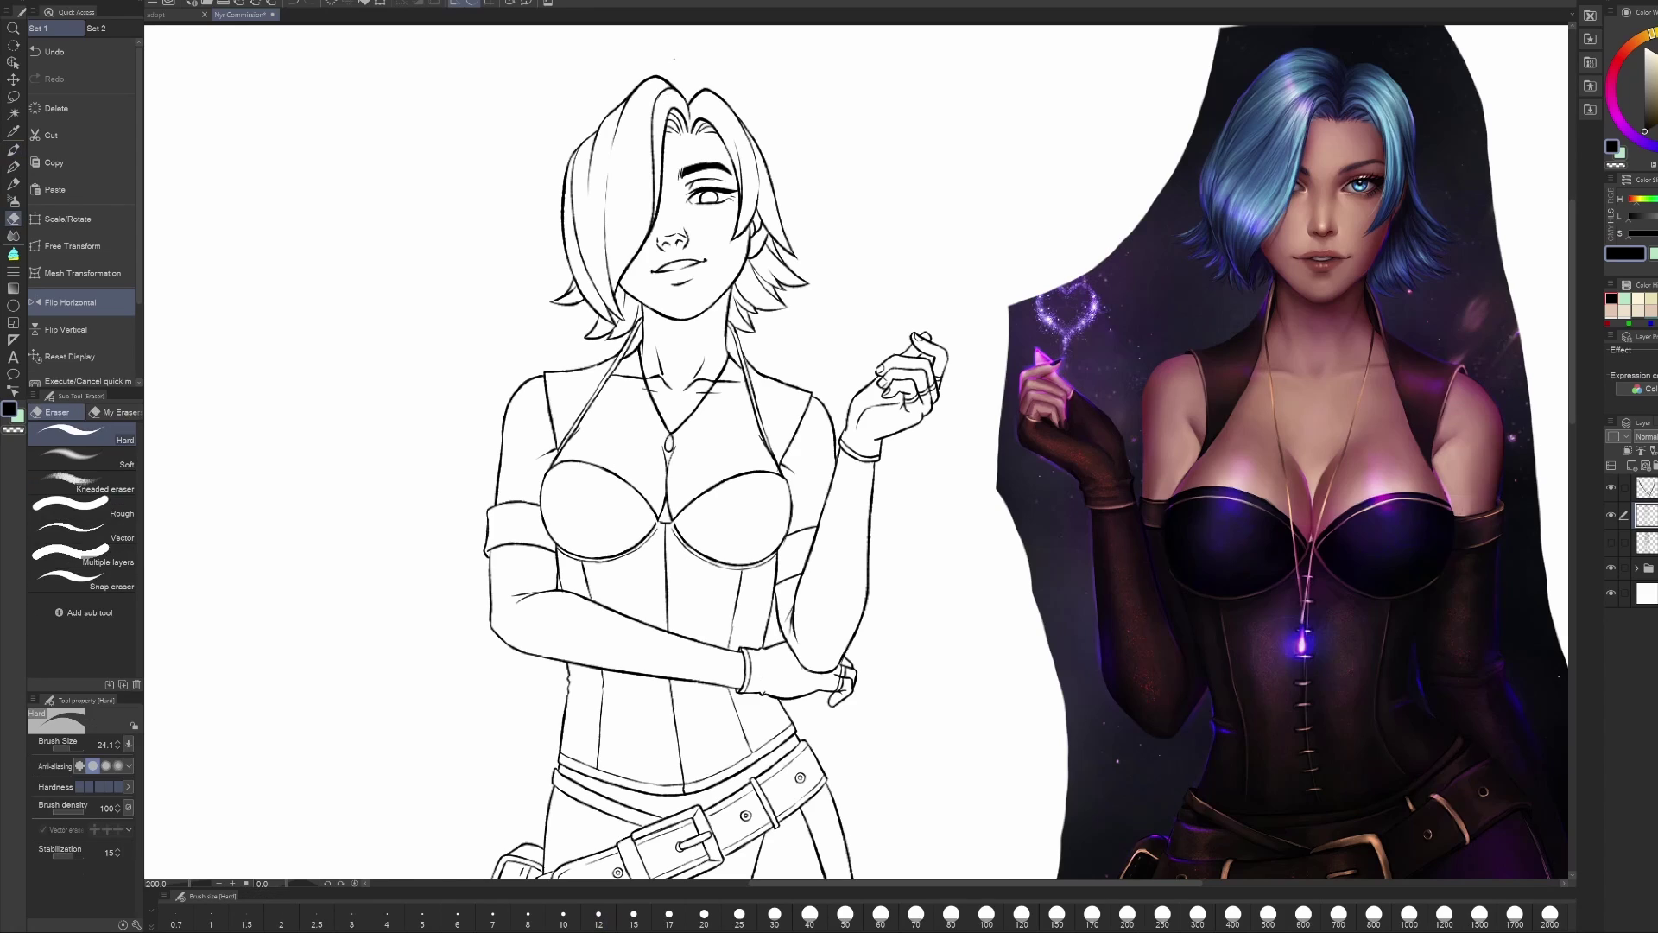
{"action": "key", "text": "h"}
{"action": "key", "text": "p"}
{"action": "key", "text": "h"}
{"action": "key", "text": "e"}
{"action": "key", "text": "p"}
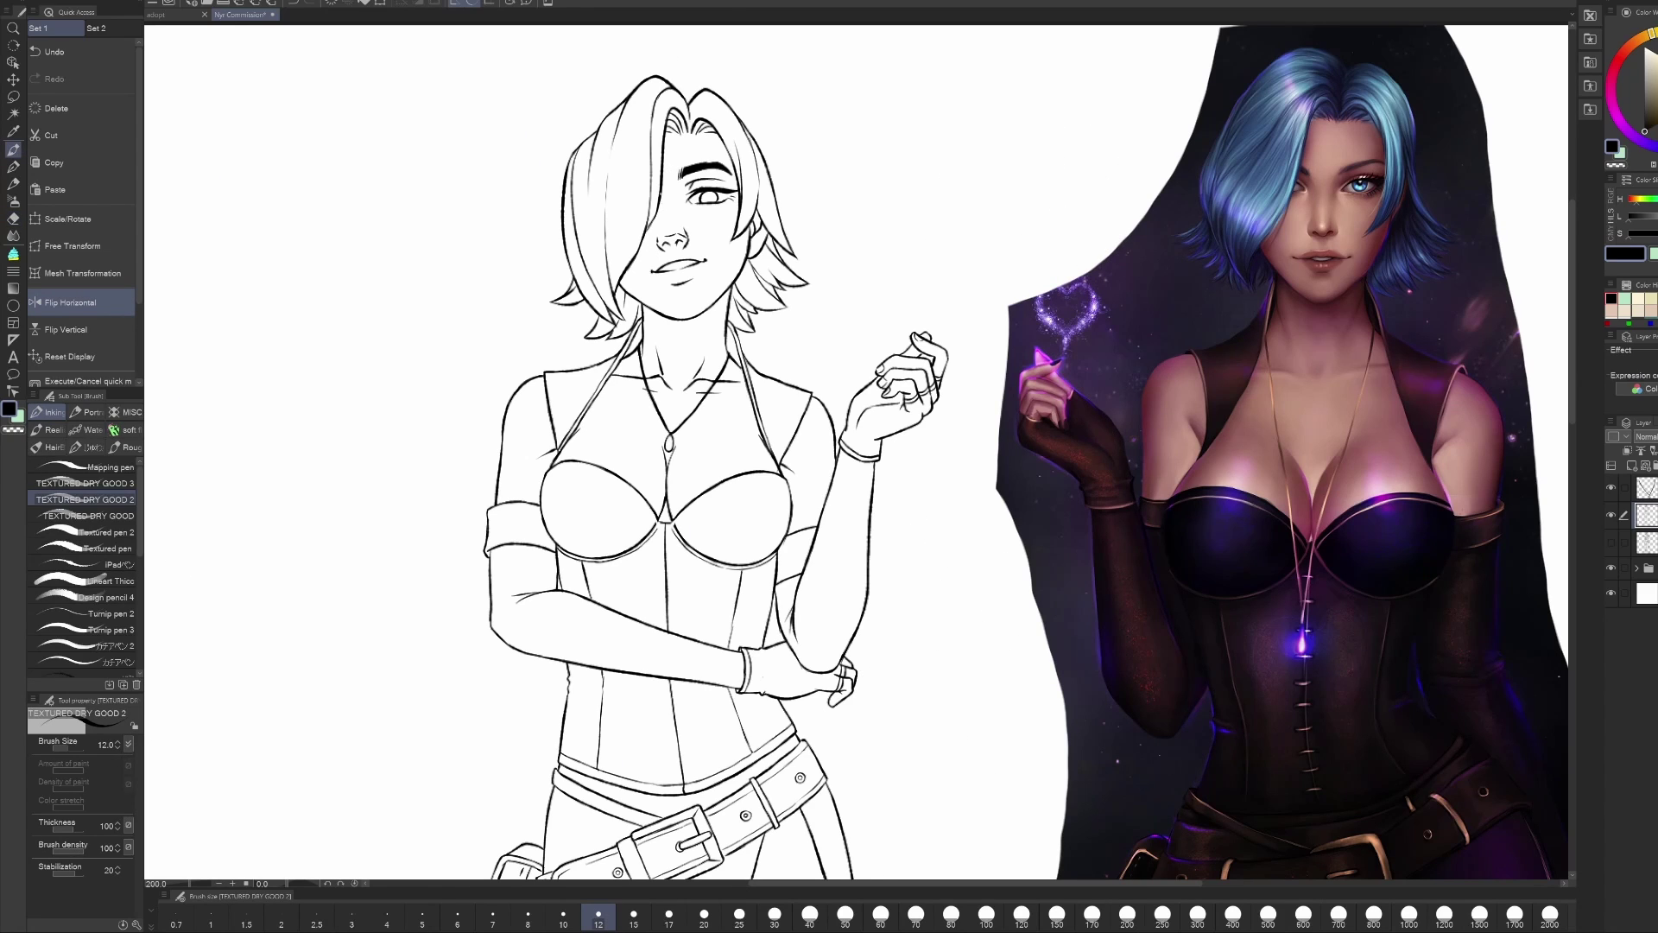
{"action": "key", "text": "e"}
{"action": "key", "text": "p"}
{"action": "key", "text": "h"}
{"action": "key", "text": "e"}
{"action": "key", "text": "p"}
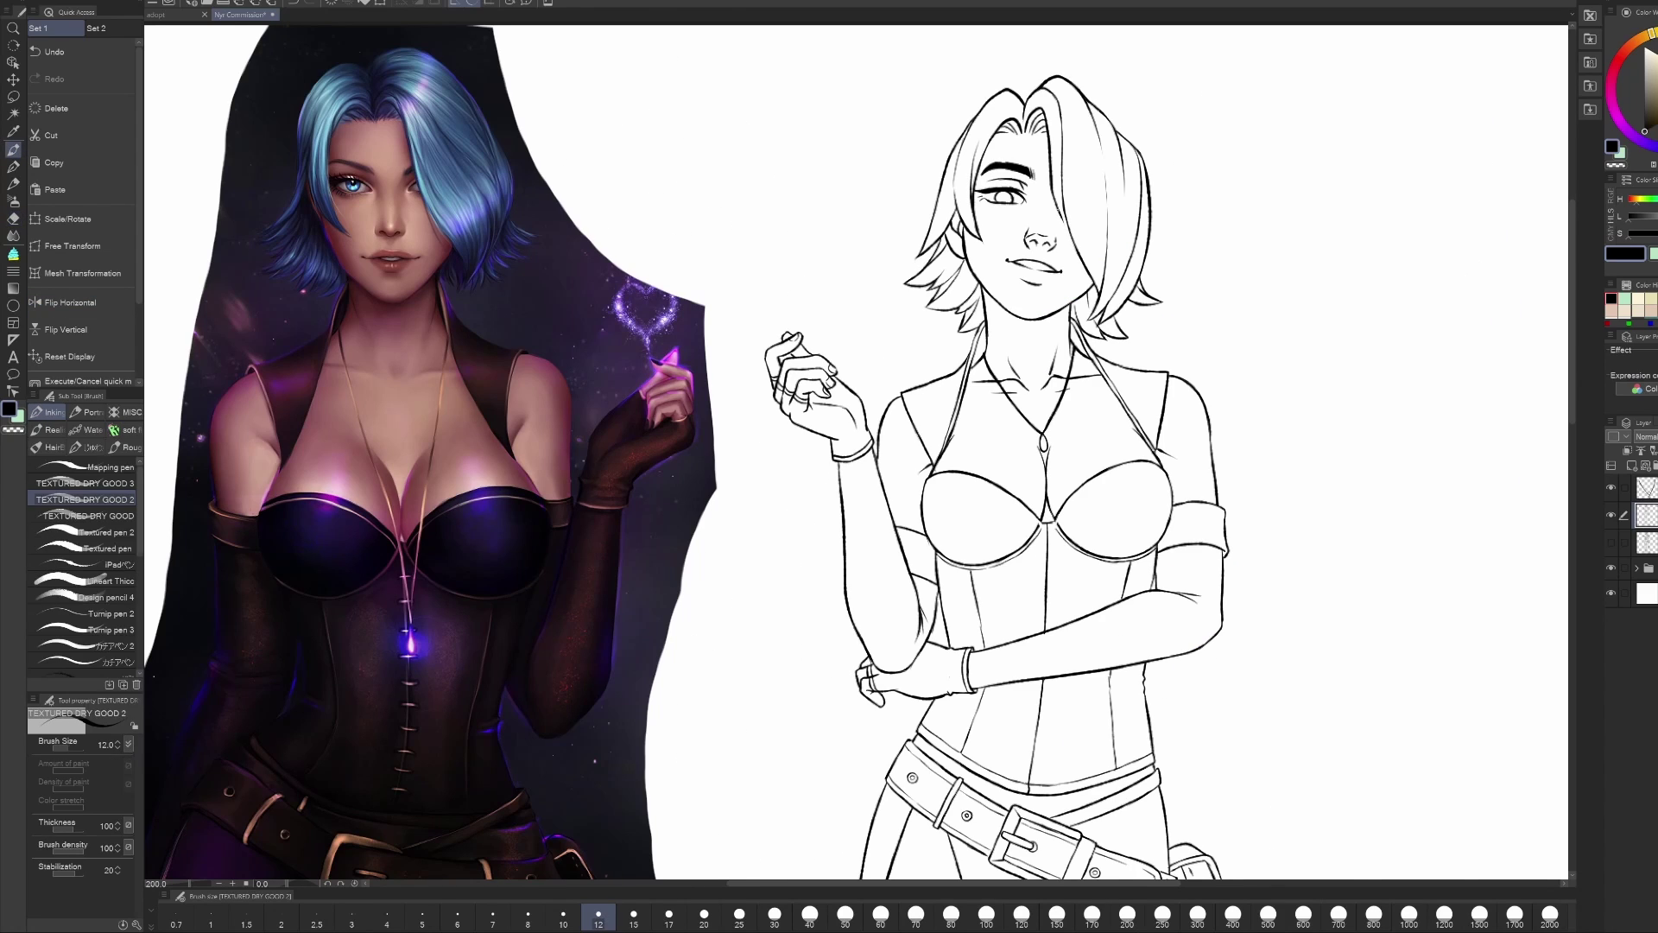
{"action": "key", "text": "h"}
{"action": "key", "text": "e"}
{"action": "key", "text": "h"}
{"action": "key", "text": "p"}
{"action": "key", "text": "e"}
{"action": "key", "text": "p"}
{"action": "key", "text": "h"}
{"action": "key", "text": "e"}
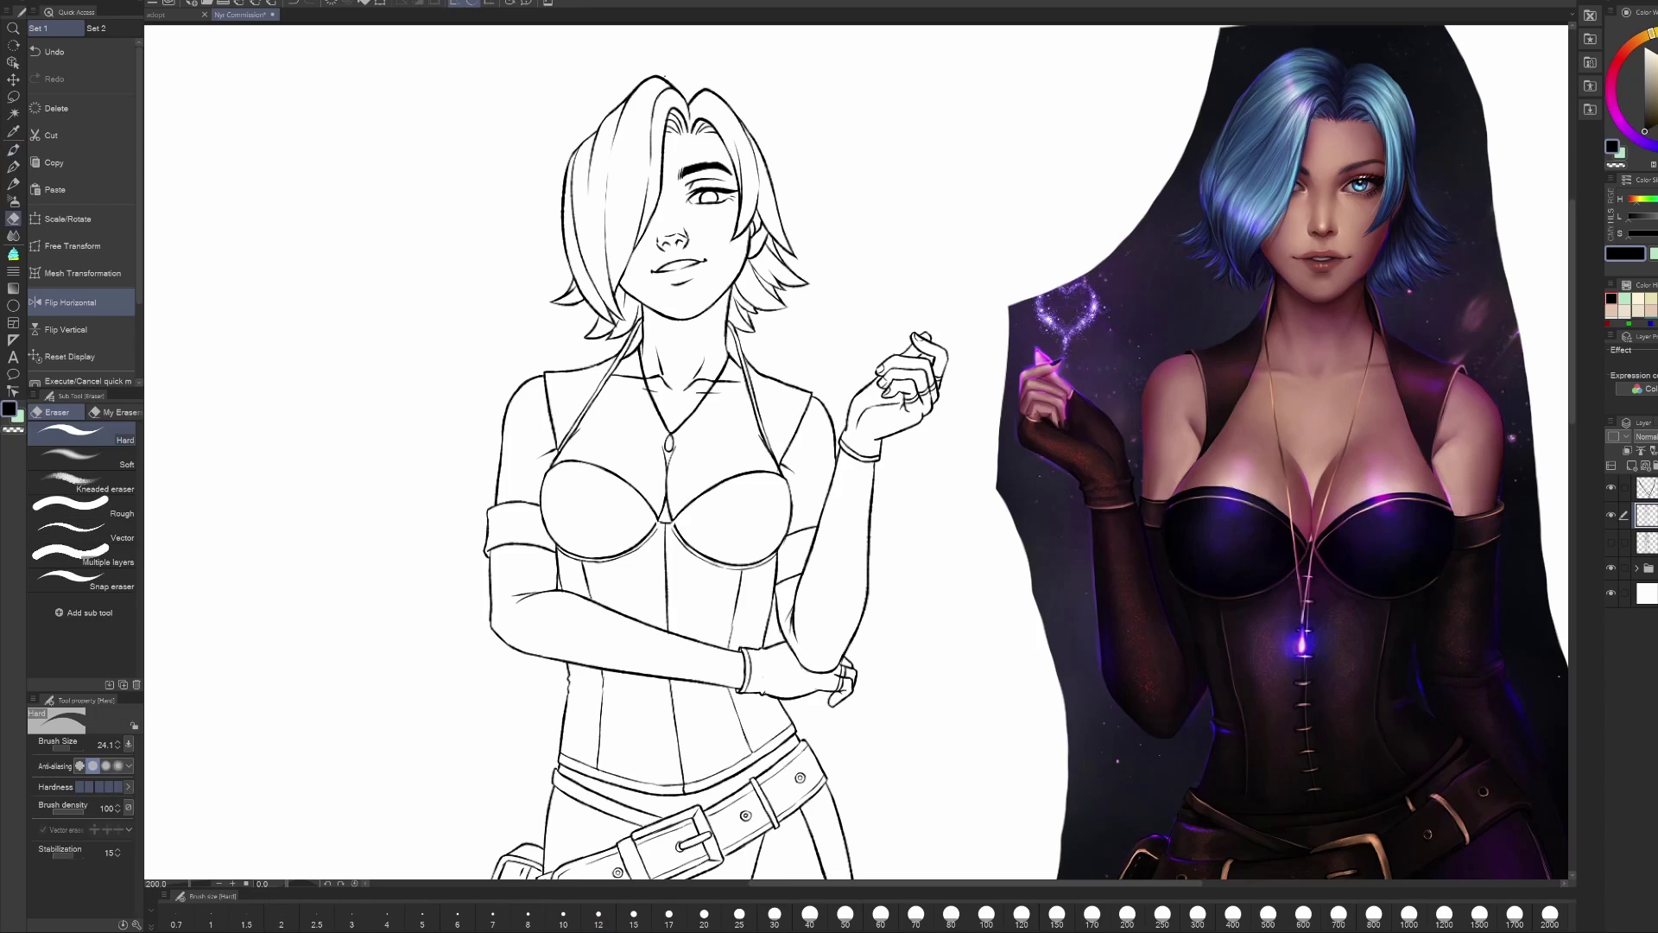
Step: Compare the line art with the rough sketch and examine the whole figure in mirrored and normal orientation
{"action": "key", "text": "p"}
{"action": "key", "text": "h"}
{"action": "key", "text": "e"}
{"action": "key", "text": "p"}
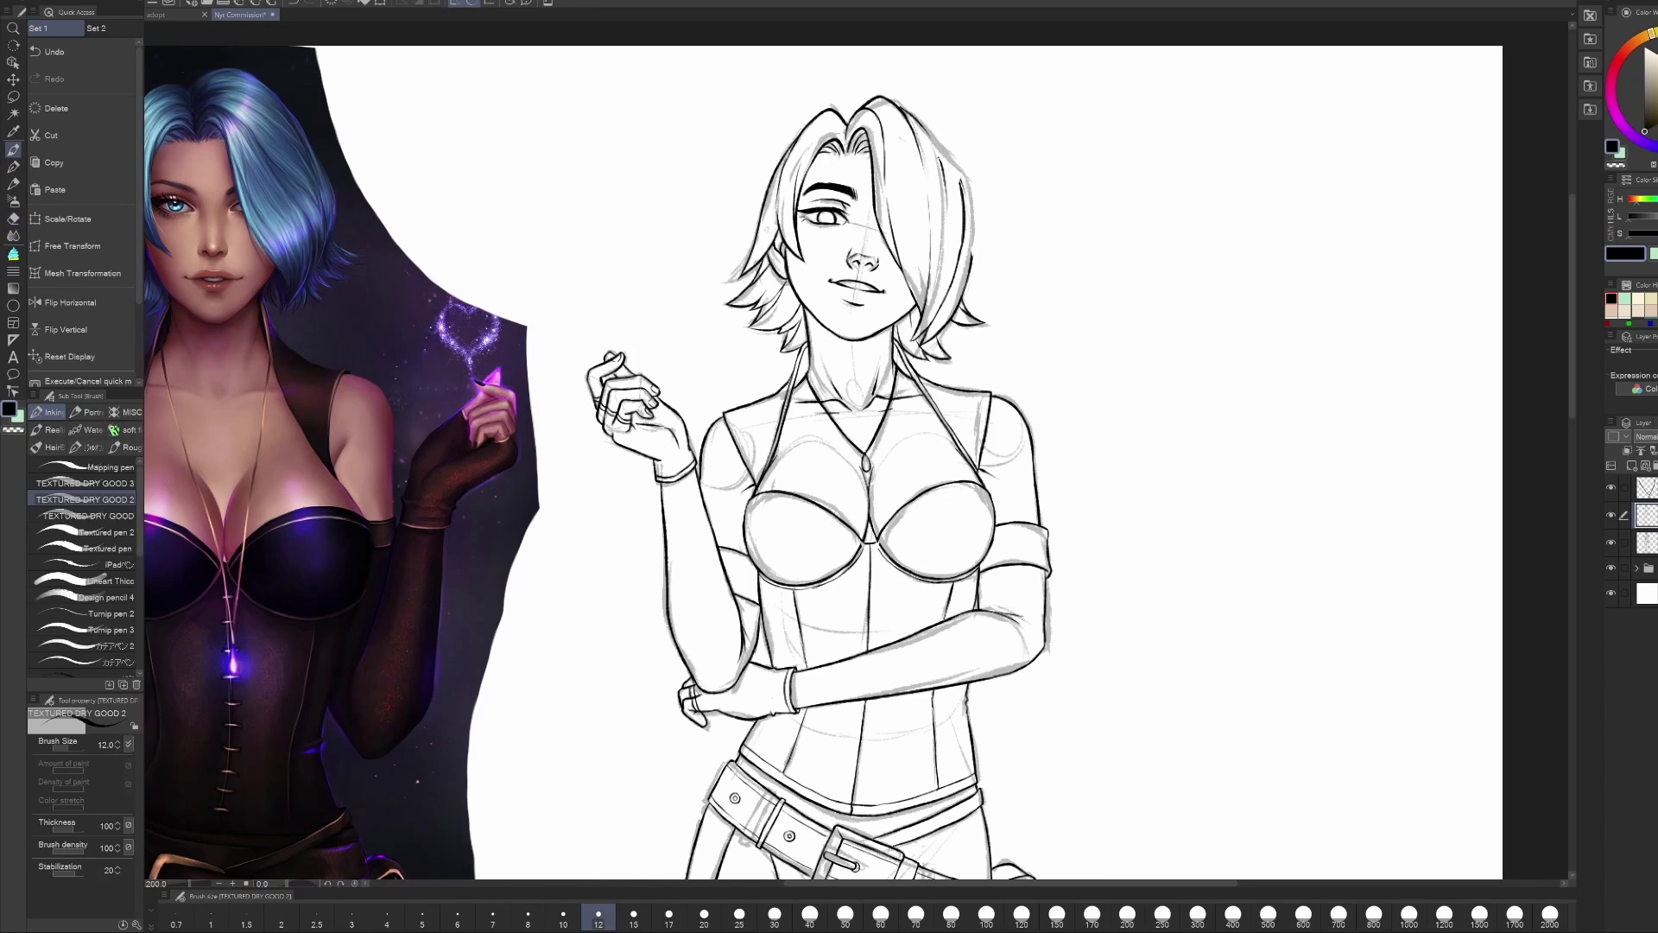
{"action": "key", "text": "h"}
{"action": "key", "text": "h"}
{"action": "key", "text": "e"}
{"action": "key", "text": "h"}
{"action": "scroll", "coordinate": [923, 583], "scroll_direction": "down", "scroll_amount": 3}
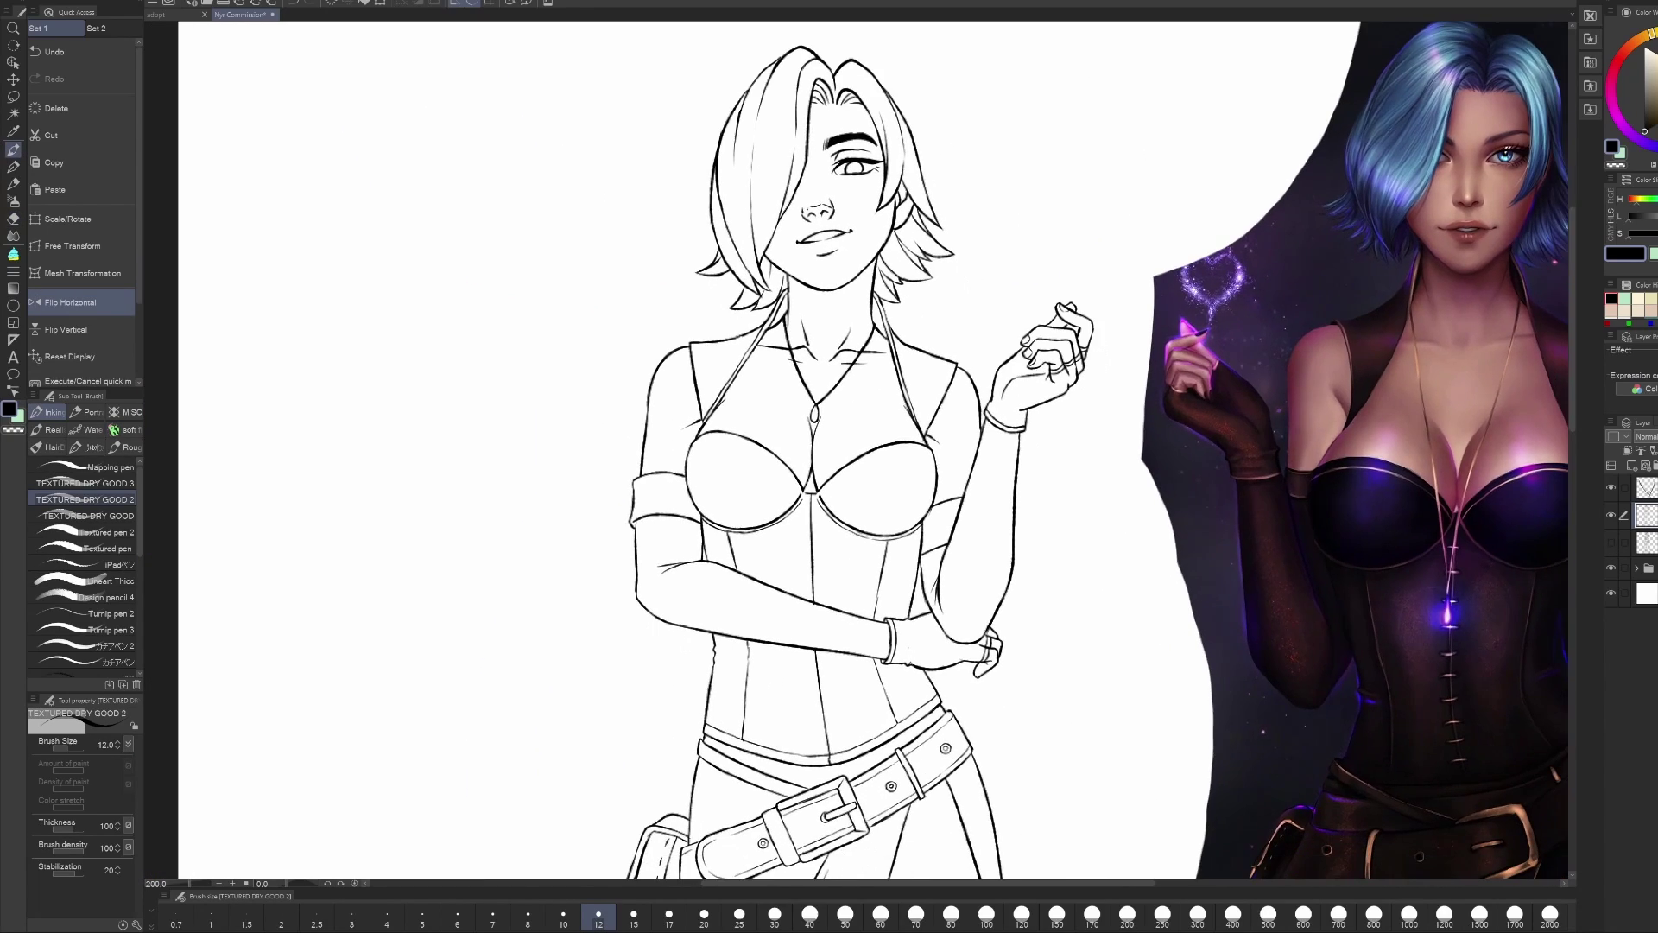
{"action": "scroll", "coordinate": [923, 584], "scroll_direction": "up", "scroll_amount": 3}
{"action": "key", "text": "h"}
{"action": "key", "text": "e"}
{"action": "key", "text": "h"}
{"action": "key", "text": "h"}
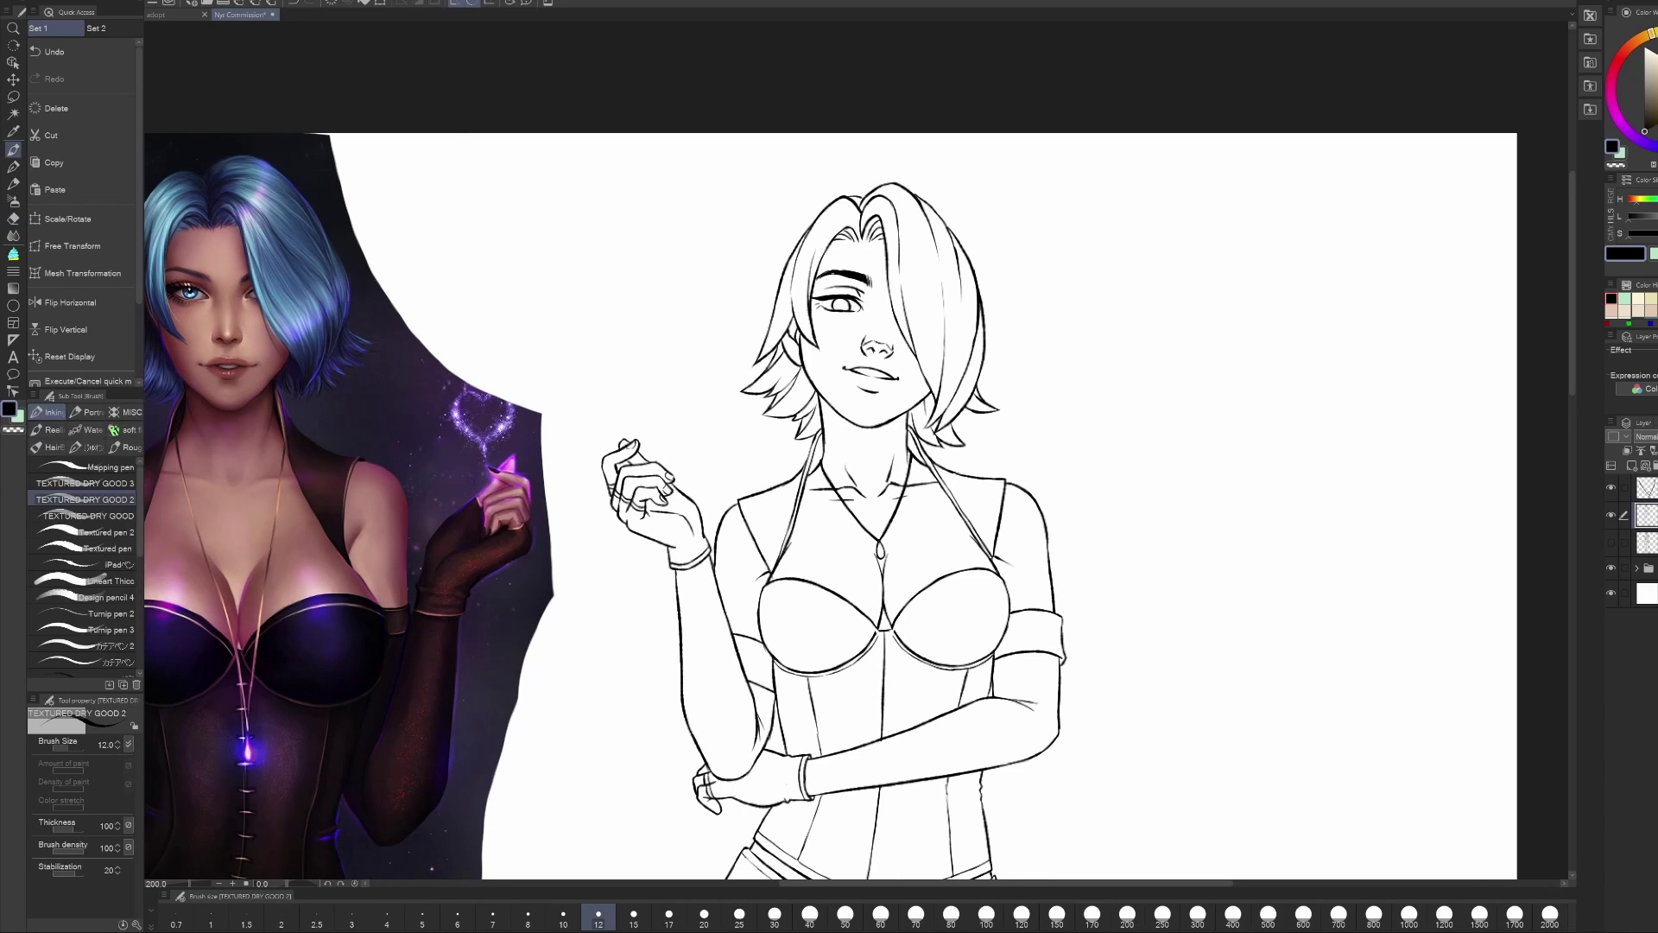
{"action": "key", "text": "h"}
{"action": "key", "text": "h"}
{"action": "key", "text": "p"}
{"action": "left_click_drag", "start_coordinate": [749, 884], "coordinate": [718, 874]}
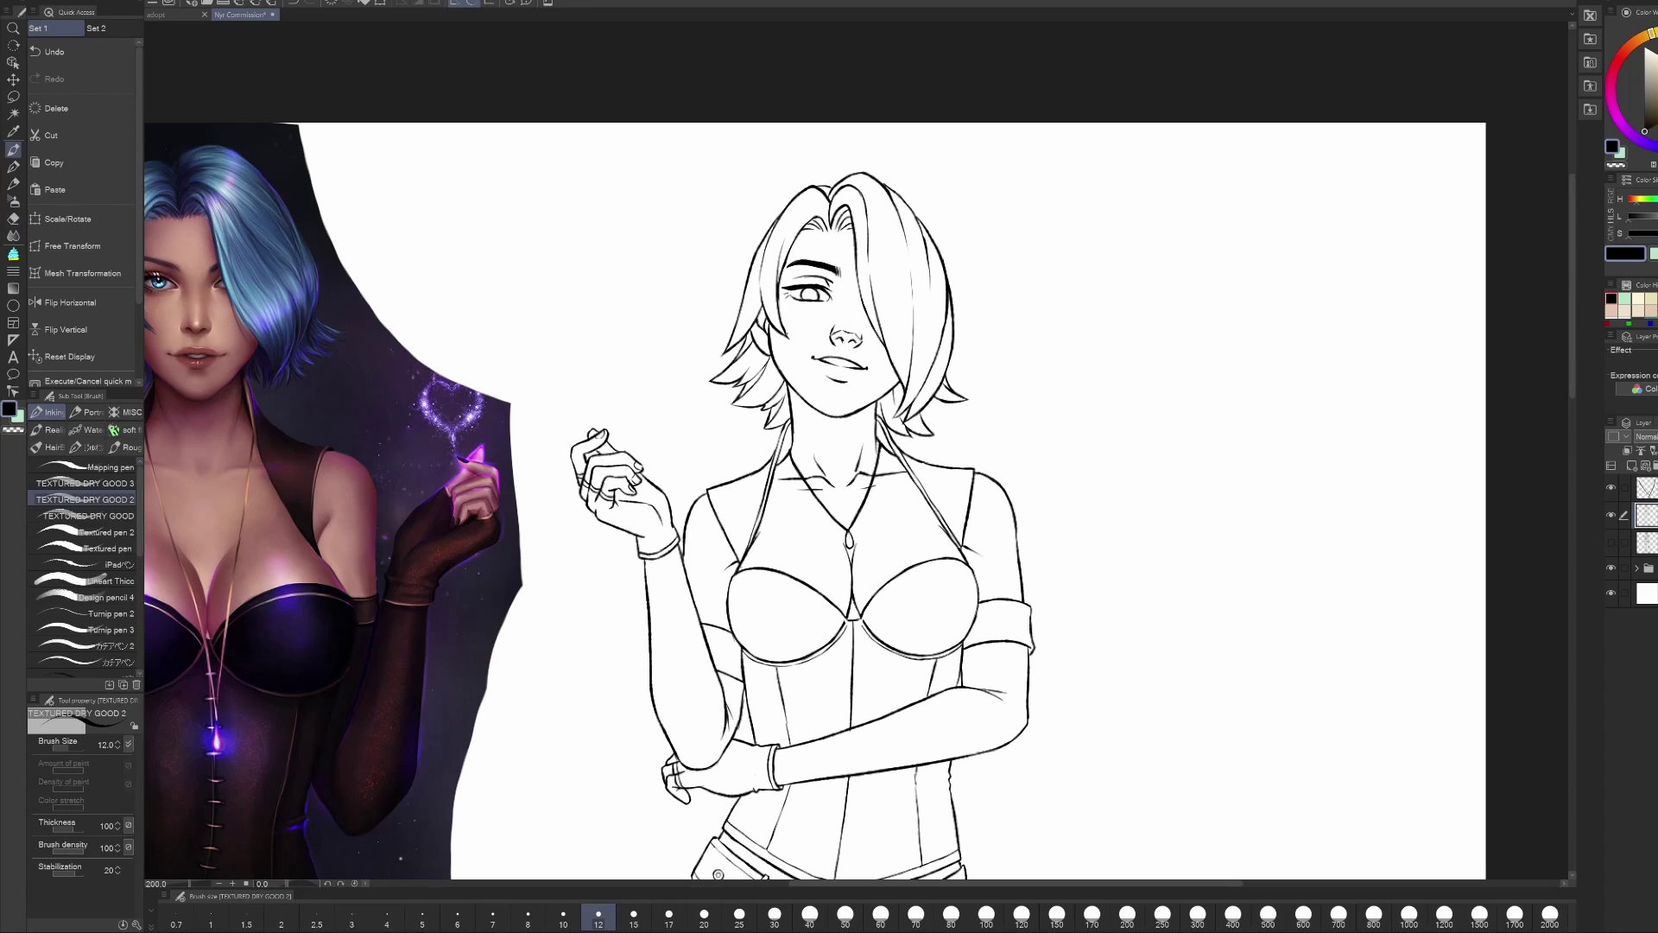
{"action": "left_click_drag", "start_coordinate": [1014, 765], "coordinate": [918, 496]}
{"action": "key", "text": "e"}
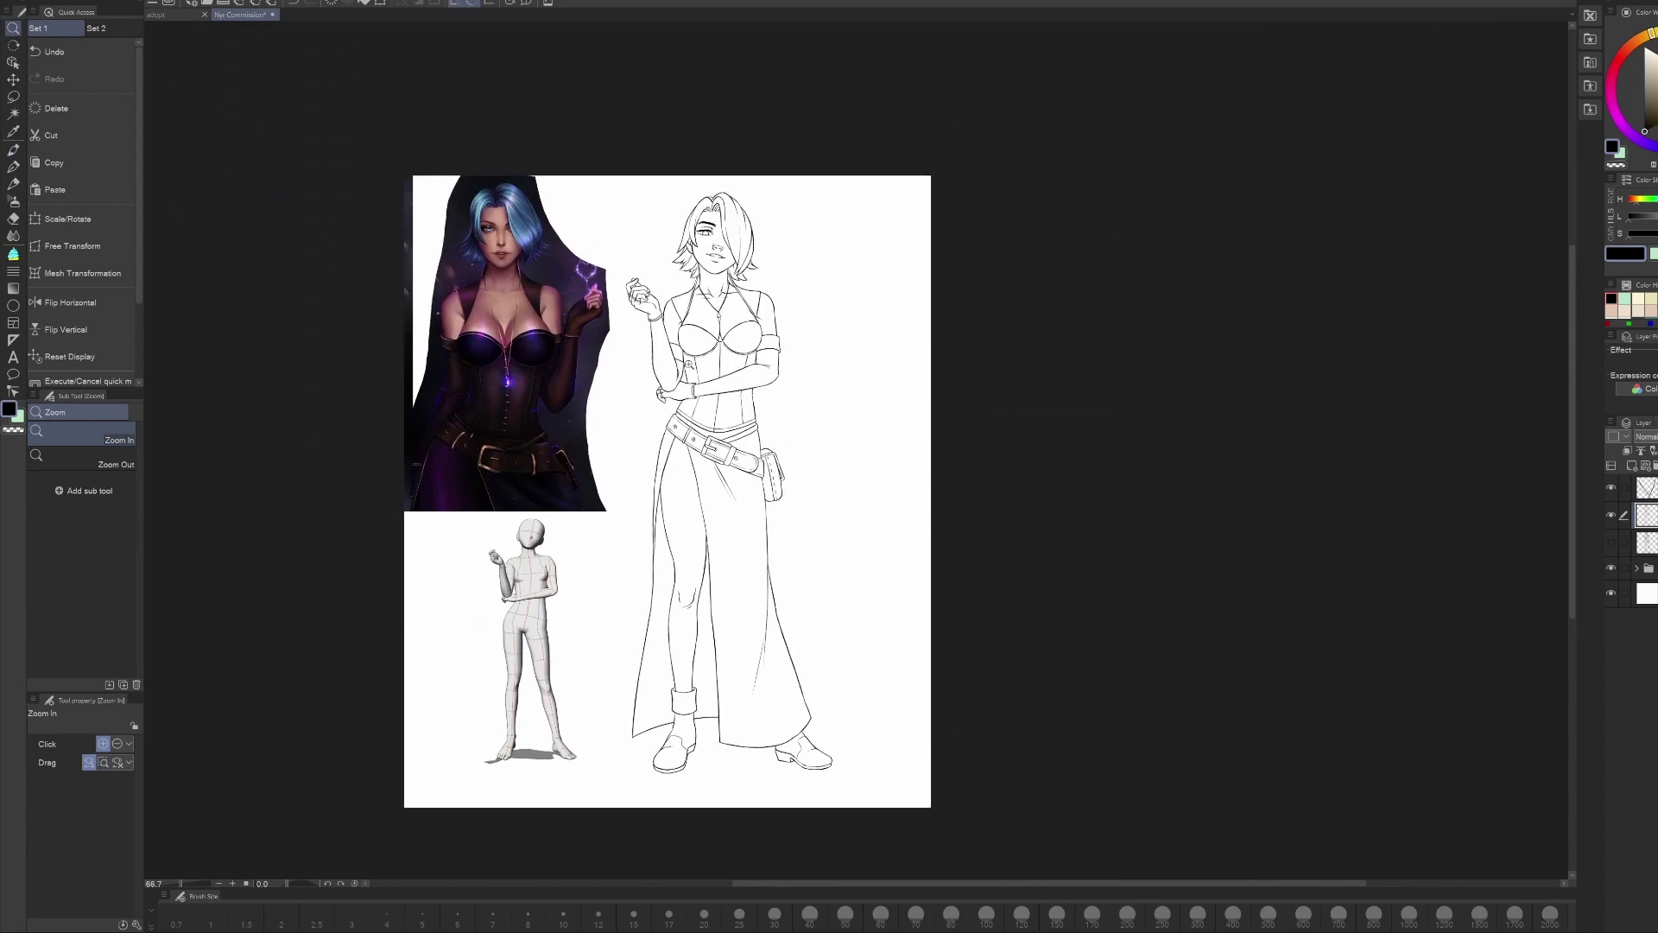
{"action": "key", "text": "h"}
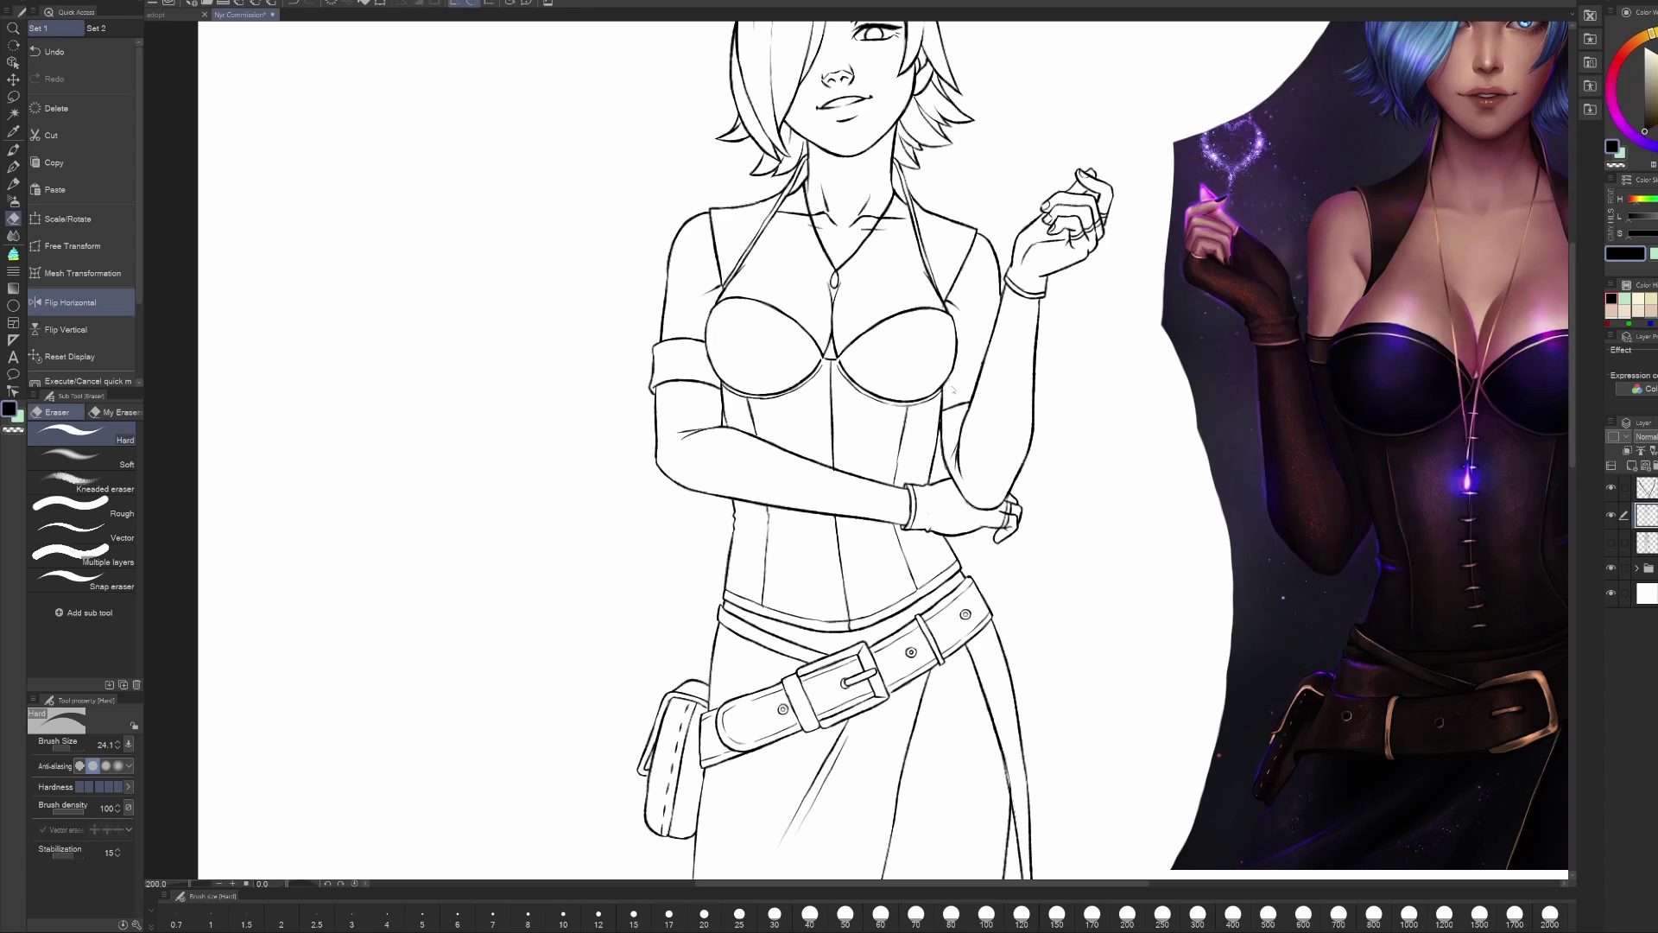
Step: Fill the entire figure with a flat light skin tone on a separate layer beneath the line art
{"action": "key", "text": "b"}
{"action": "key", "text": "e"}
{"action": "scroll", "coordinate": [1412, 494], "scroll_direction": "down", "scroll_amount": 3}
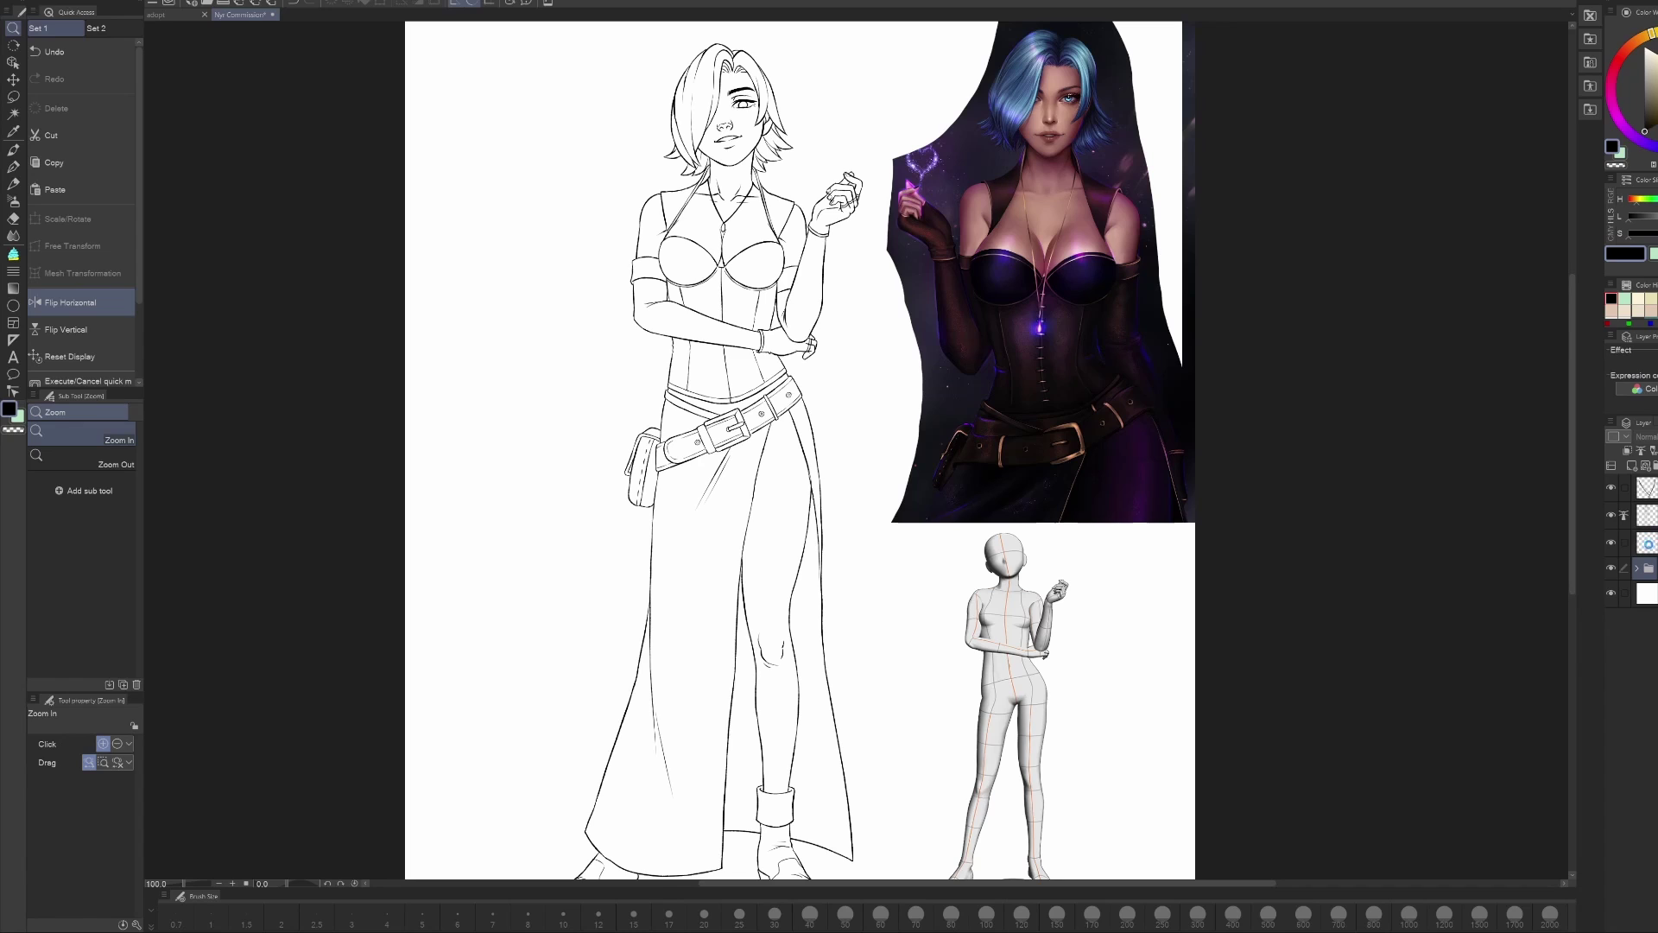
{"action": "scroll", "coordinate": [1510, 521], "scroll_direction": "down", "scroll_amount": 1}
{"action": "key", "text": "g"}
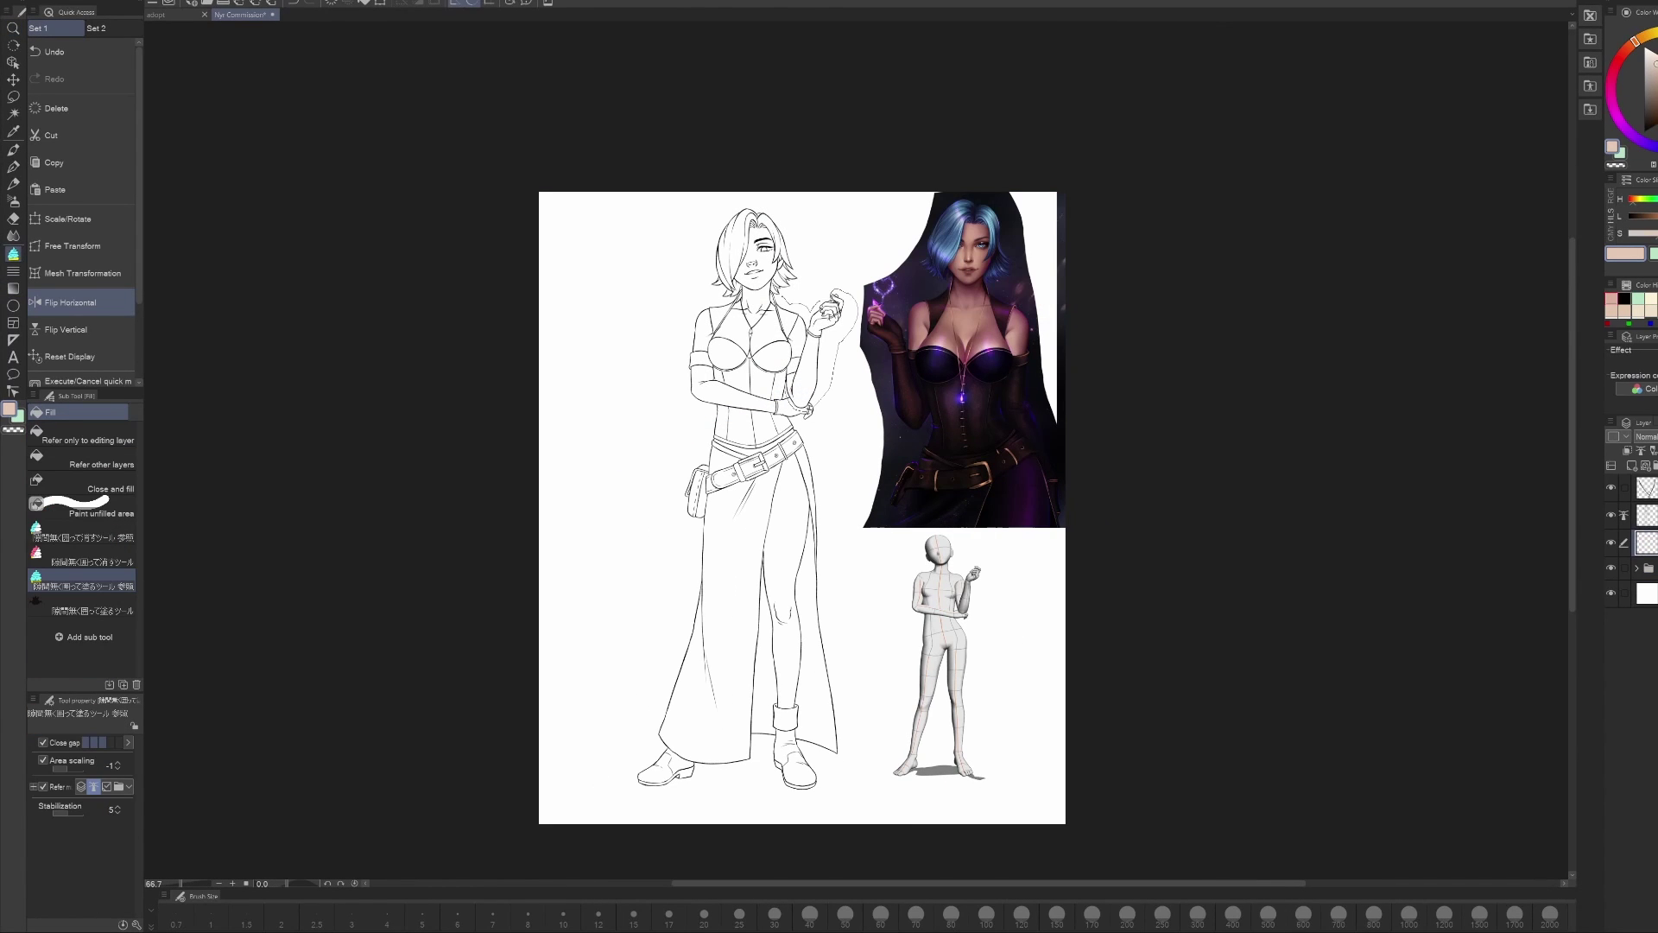
{"action": "left_click_drag", "start_coordinate": [831, 393], "coordinate": [803, 407]}
{"action": "scroll", "coordinate": [842, 300], "scroll_direction": "up", "scroll_amount": 1}
{"action": "left_click_drag", "start_coordinate": [691, 169], "coordinate": [682, 289]}
{"action": "mouse_move", "coordinate": [639, 302]}
{"action": "left_mouse_down"}
{"action": "mouse_move", "coordinate": [612, 467]}
{"action": "mouse_move", "coordinate": [760, 406]}
{"action": "mouse_move", "coordinate": [622, 467]}
{"action": "mouse_move", "coordinate": [657, 622]}
{"action": "left_mouse_up"}
{"action": "left_click_drag", "start_coordinate": [864, 656], "coordinate": [869, 413]}
{"action": "left_click_drag", "start_coordinate": [484, 371], "coordinate": [553, 691]}
{"action": "left_click_drag", "start_coordinate": [869, 413], "coordinate": [838, 484]}
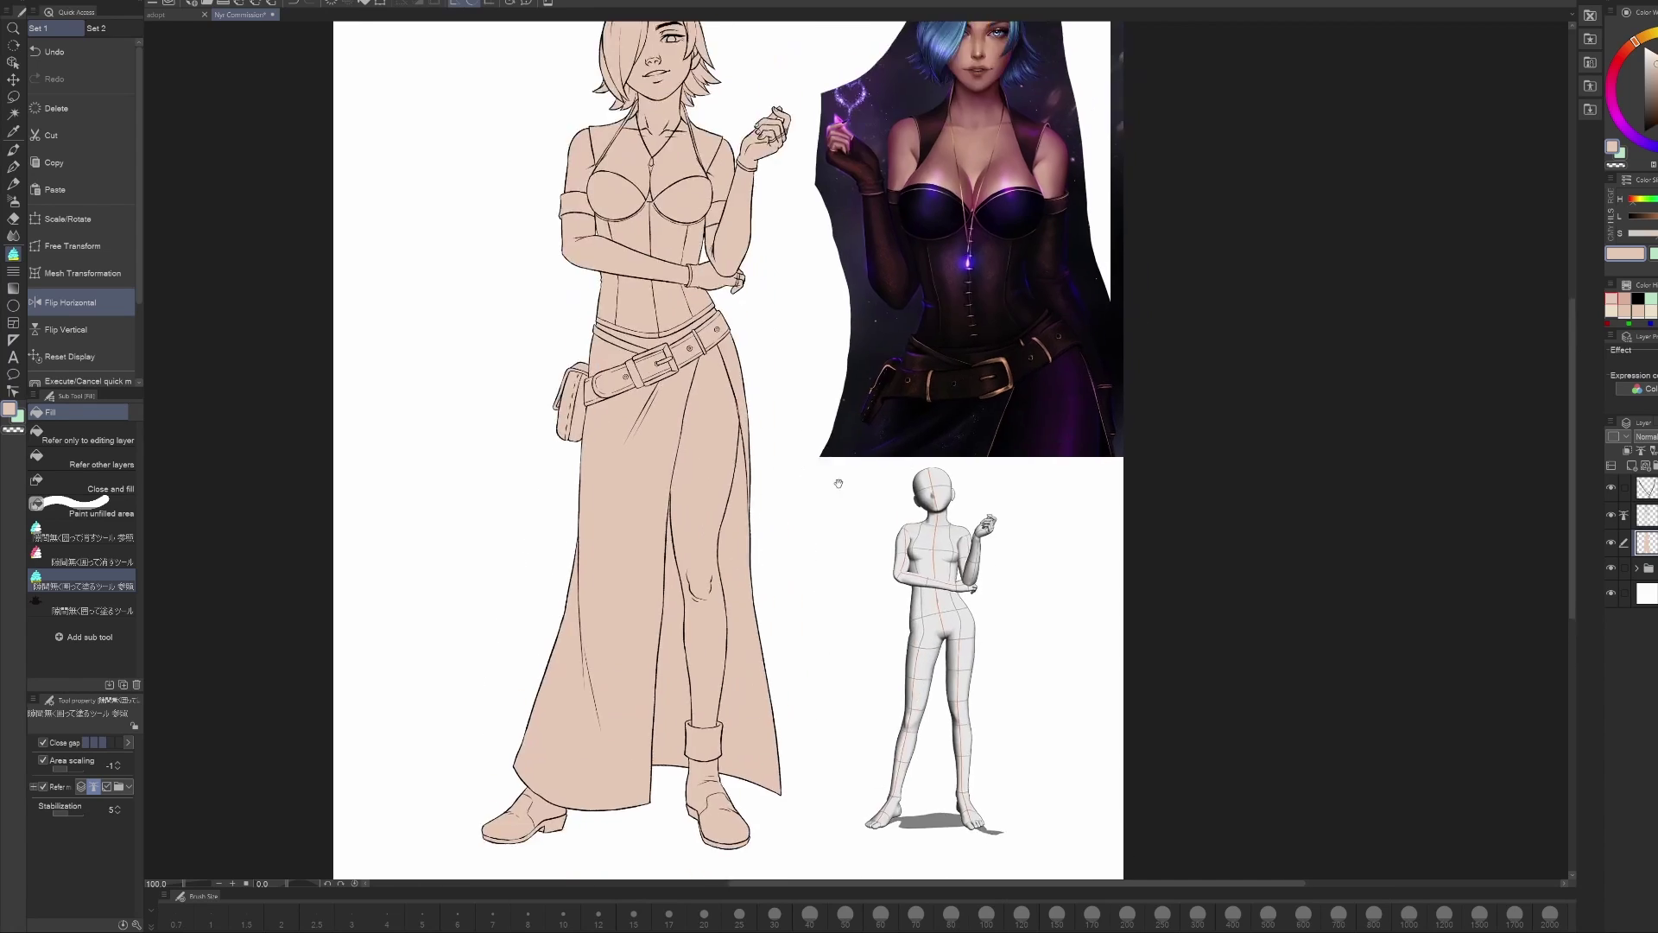
Step: Ink short horizontal lacing stitches along the corset's centre seam below the folded arm
{"action": "key", "text": "e"}
{"action": "scroll", "coordinate": [838, 483], "scroll_direction": "up", "scroll_amount": 2}
{"action": "scroll", "coordinate": [838, 483], "scroll_direction": "down", "scroll_amount": 1}
{"action": "scroll", "coordinate": [838, 483], "scroll_direction": "up", "scroll_amount": 1}
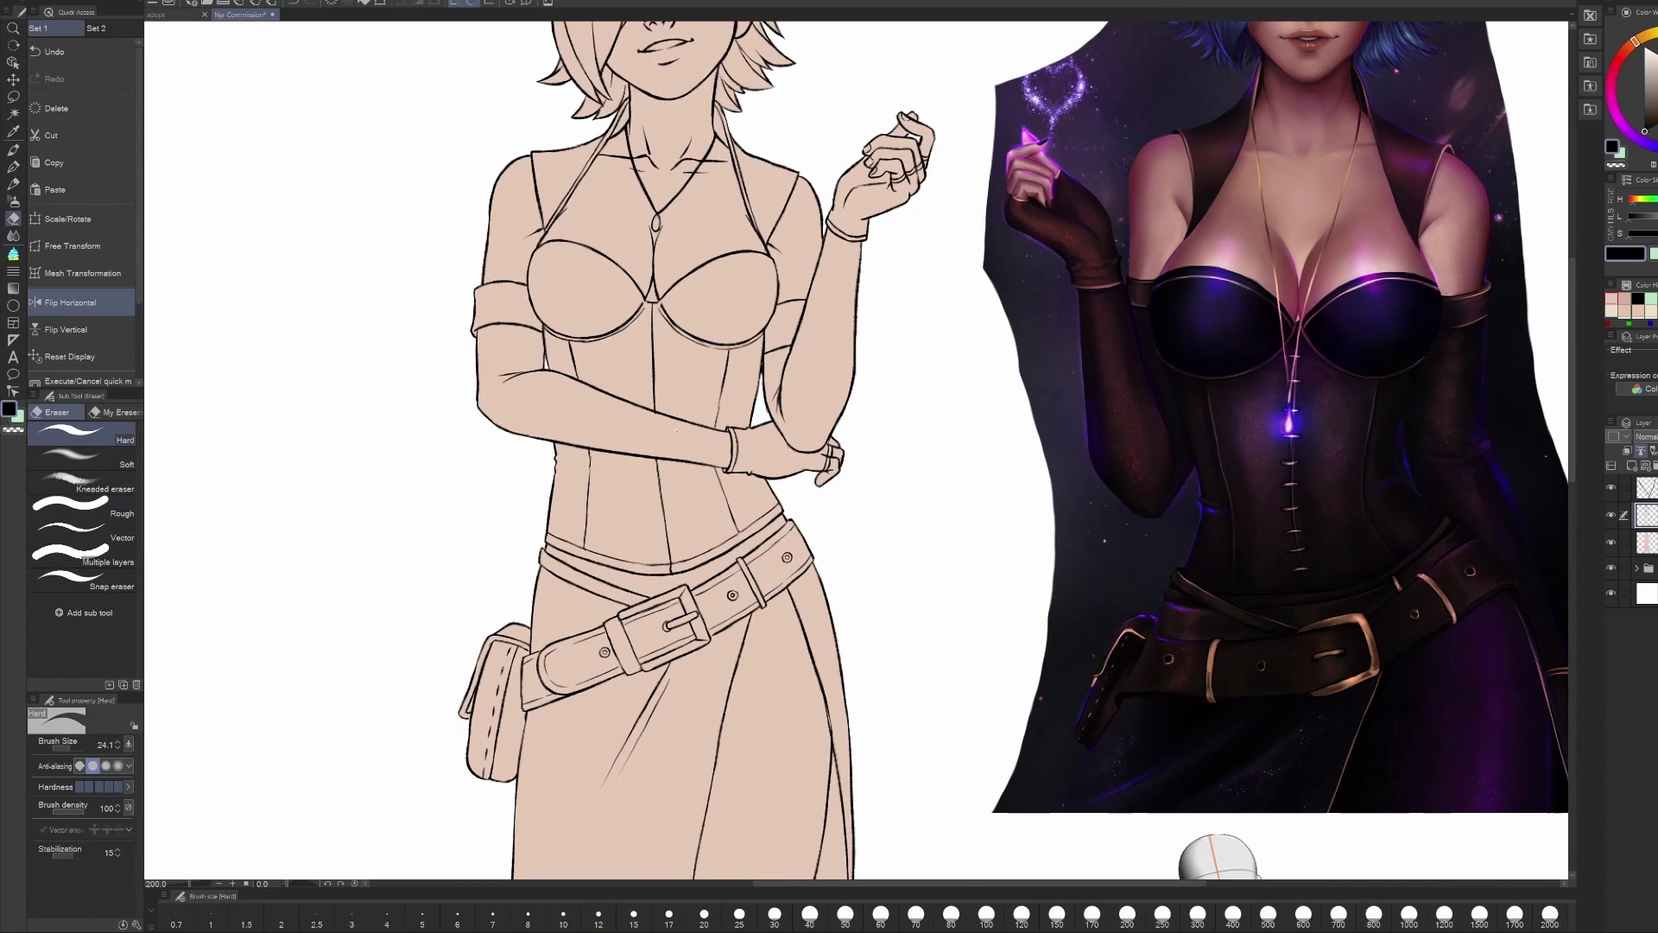
{"action": "key", "text": "b"}
{"action": "key", "text": "e"}
{"action": "key", "text": "b"}
{"action": "key", "text": "e"}
{"action": "mouse_move", "coordinate": [656, 530]}
{"action": "left_mouse_down"}
{"action": "mouse_move", "coordinate": [678, 529]}
{"action": "mouse_move", "coordinate": [672, 507]}
{"action": "mouse_move", "coordinate": [728, 527]}
{"action": "mouse_move", "coordinate": [724, 487]}
{"action": "mouse_move", "coordinate": [739, 506]}
{"action": "left_mouse_up"}
{"action": "key", "text": "b"}
{"action": "key", "text": "e"}
{"action": "key", "text": "b"}
{"action": "key", "text": "e"}
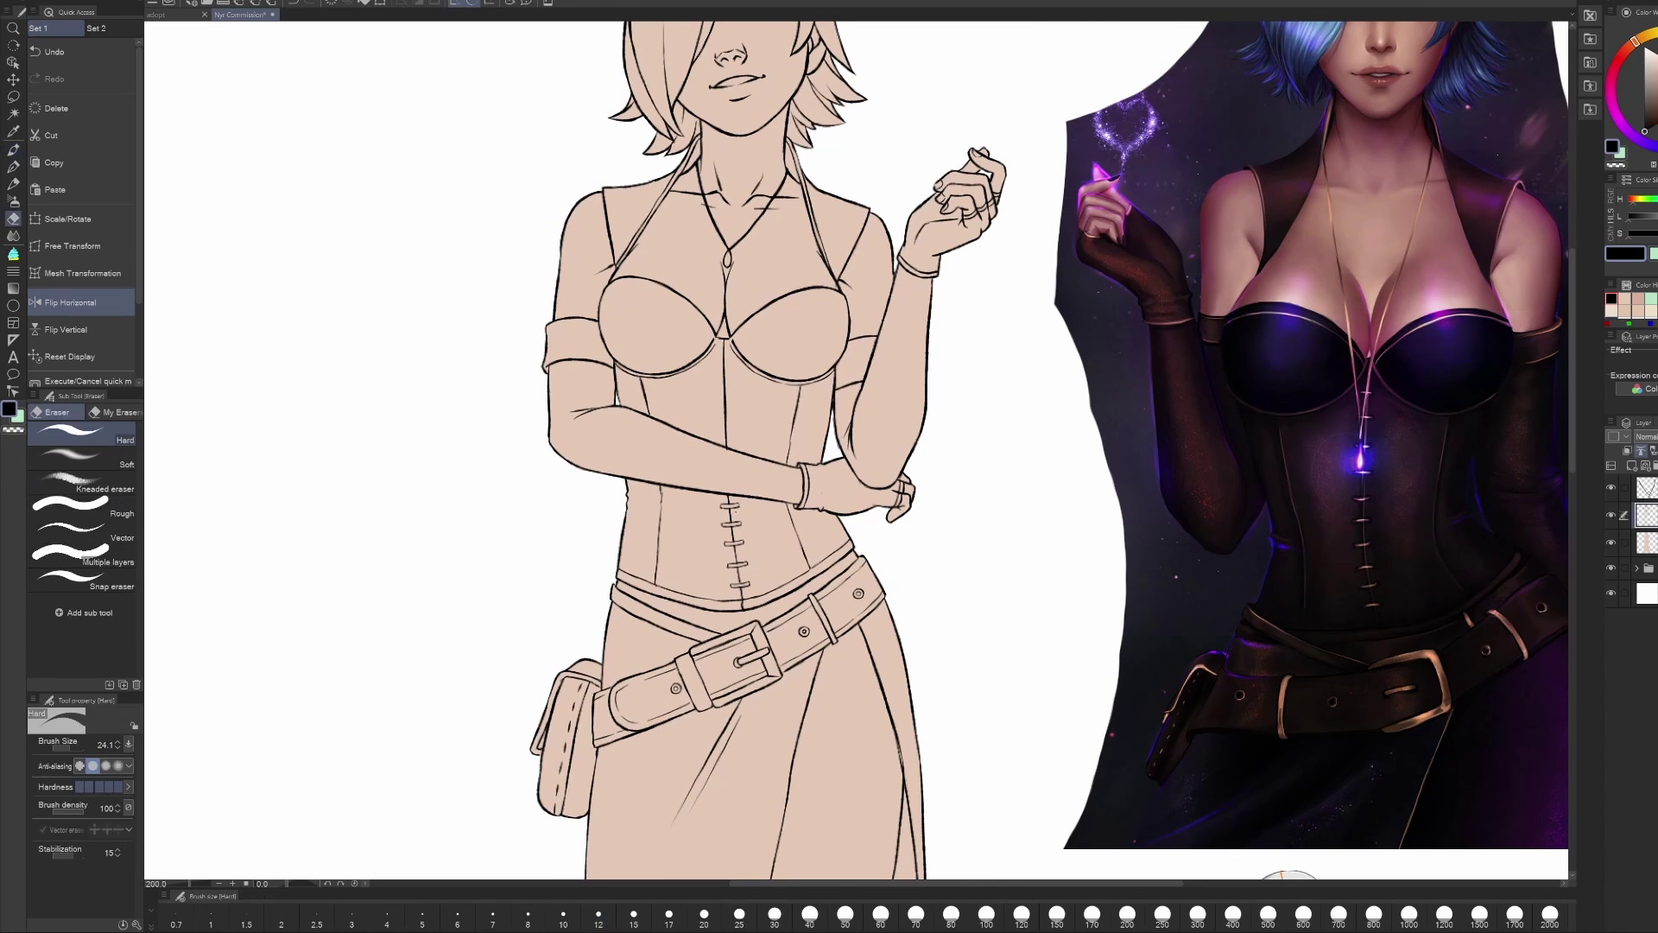
Step: Continue the corset's centre lacing with matching stitches between the bust and the folded arm
{"action": "key", "text": "b"}
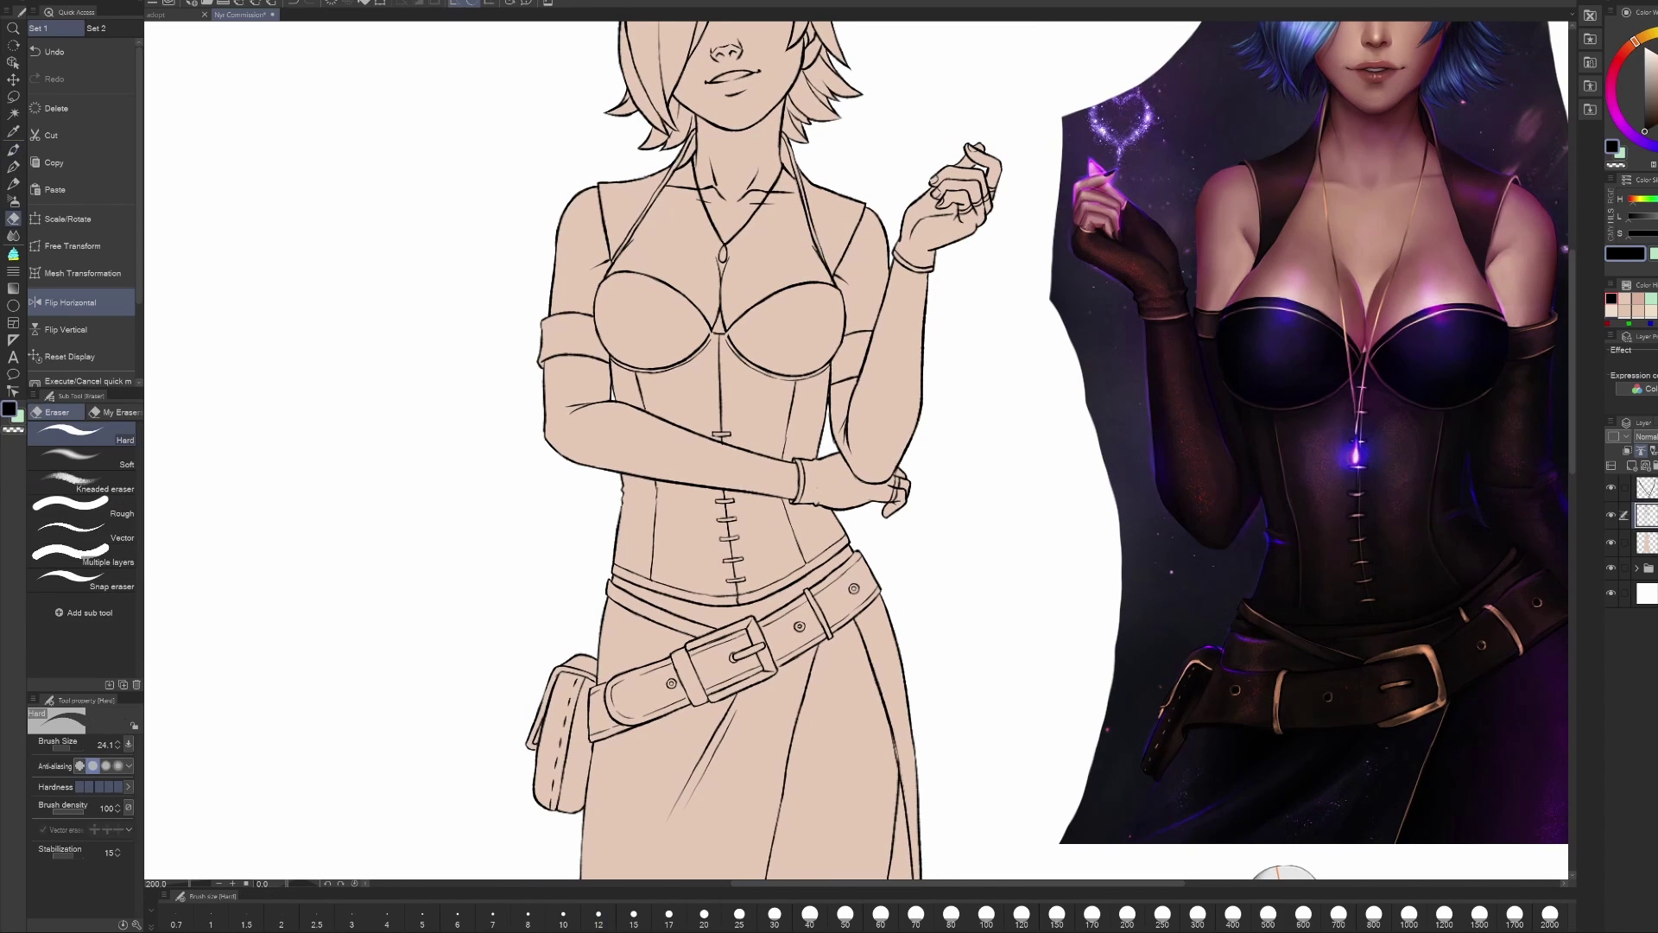
{"action": "left_click_drag", "start_coordinate": [879, 514], "coordinate": [905, 519]}
{"action": "mouse_move", "coordinate": [715, 420]}
{"action": "left_mouse_down"}
{"action": "mouse_move", "coordinate": [757, 404]}
{"action": "mouse_move", "coordinate": [754, 356]}
{"action": "left_mouse_up"}
{"action": "key", "text": "e"}
{"action": "key", "text": "b"}
{"action": "key", "text": "e"}
{"action": "key", "text": "b"}
{"action": "key", "text": "e"}
{"action": "key", "text": "b"}
{"action": "key", "text": "e"}
{"action": "key", "text": "b"}
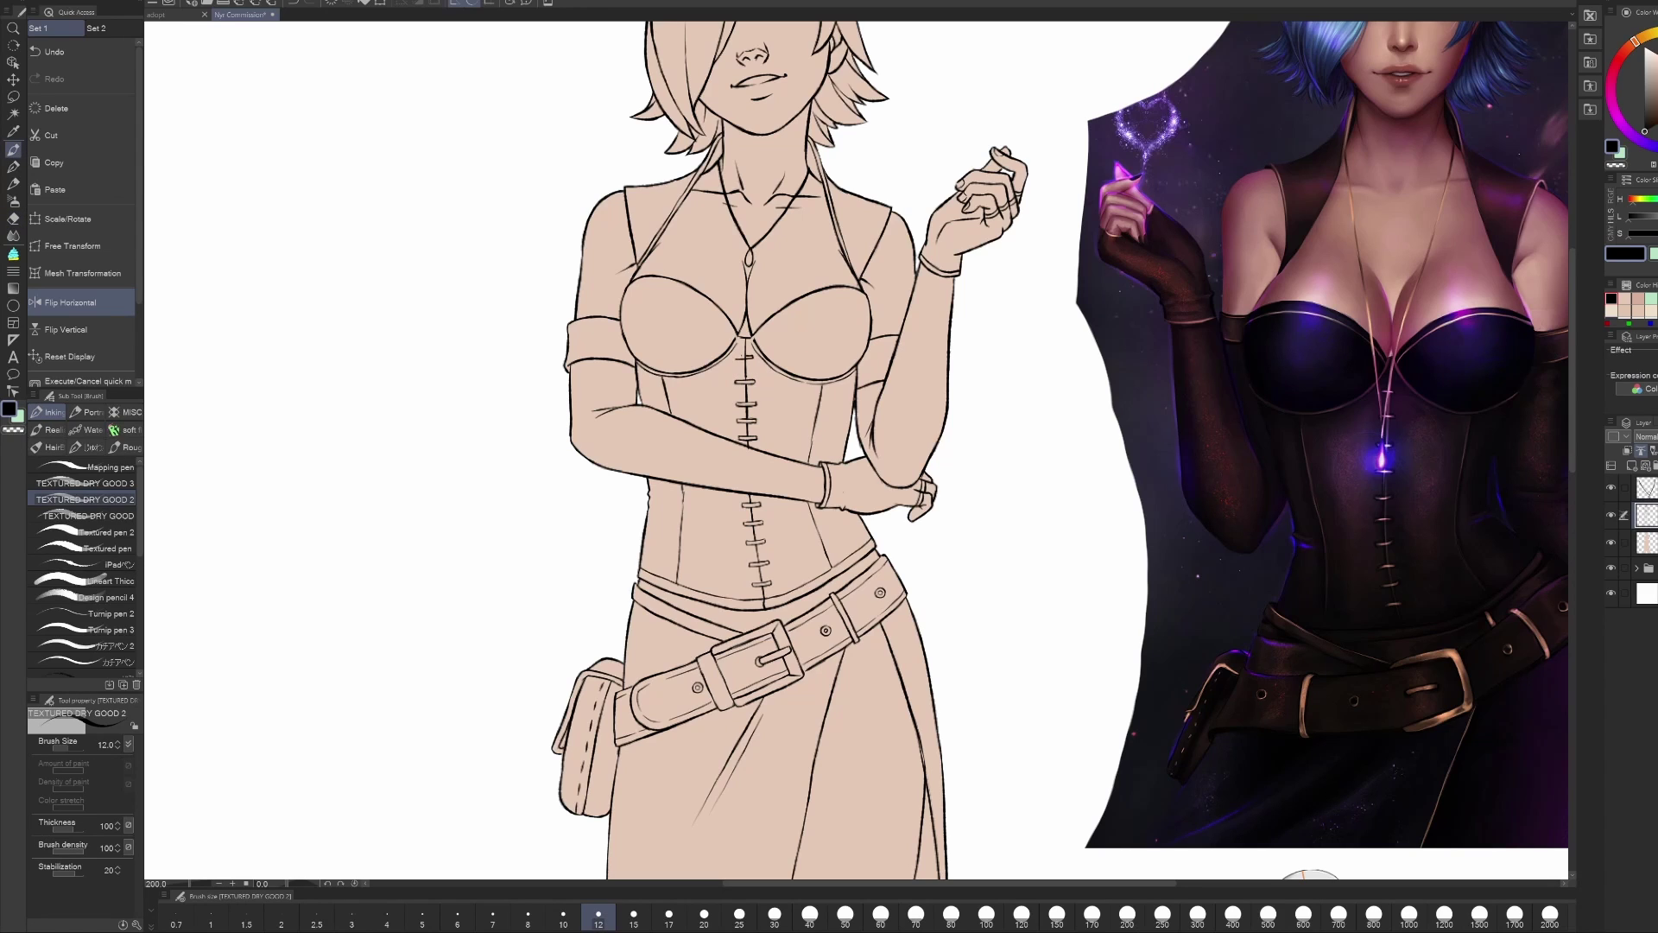
{"action": "key", "text": "e"}
Step: Airbrush soft pink blush over the face and both bust cups on a new layer above the skin tone
{"action": "scroll", "coordinate": [879, 400], "scroll_direction": "down", "scroll_amount": 5}
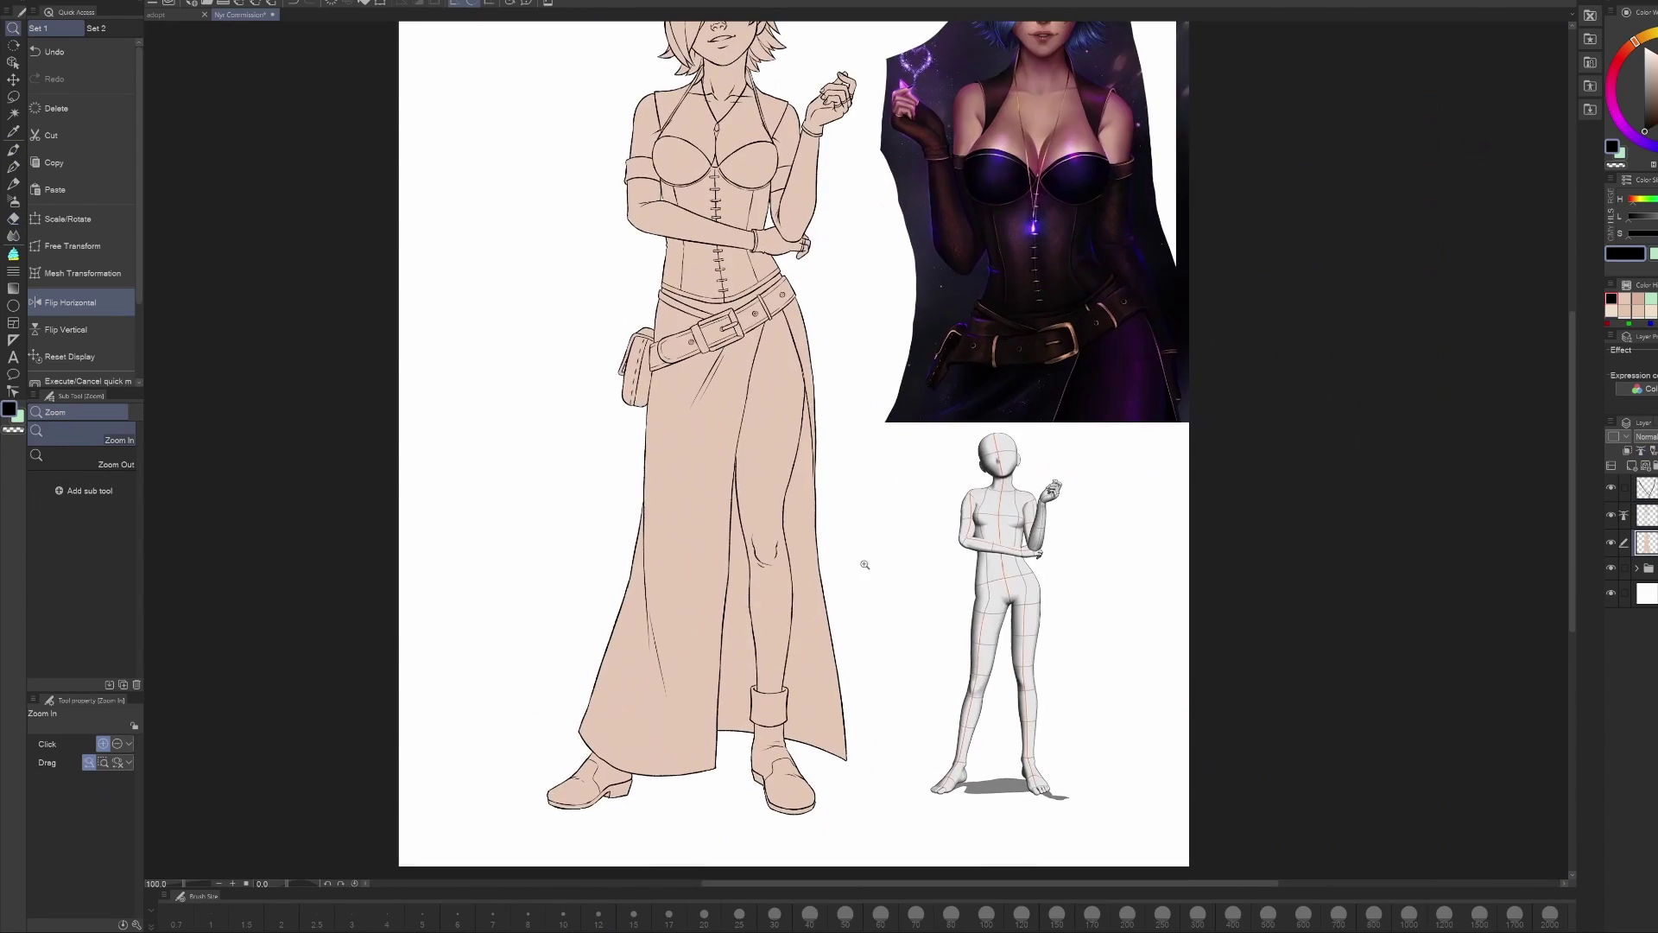
{"action": "scroll", "coordinate": [862, 562], "scroll_direction": "up", "scroll_amount": 3}
{"action": "key", "text": "g"}
{"action": "key", "text": "b"}
{"action": "left_click_drag", "start_coordinate": [604, 370], "coordinate": [687, 368]}
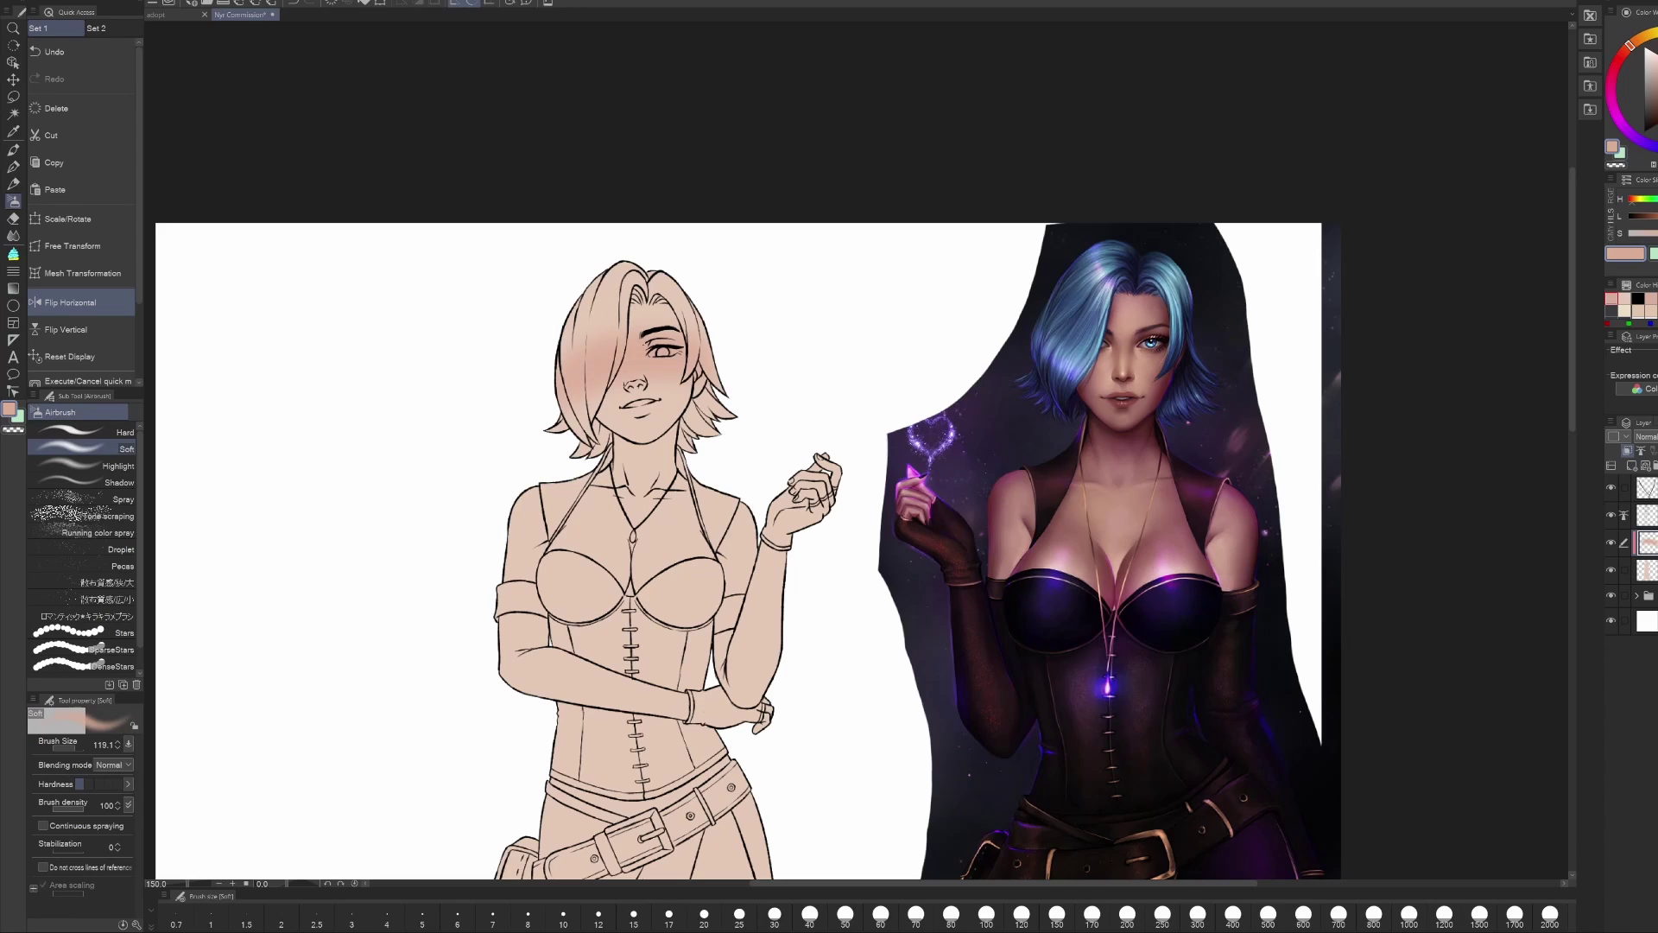
{"action": "left_click_drag", "start_coordinate": [575, 588], "coordinate": [678, 588]}
{"action": "left_click_drag", "start_coordinate": [884, 523], "coordinate": [917, 556]}
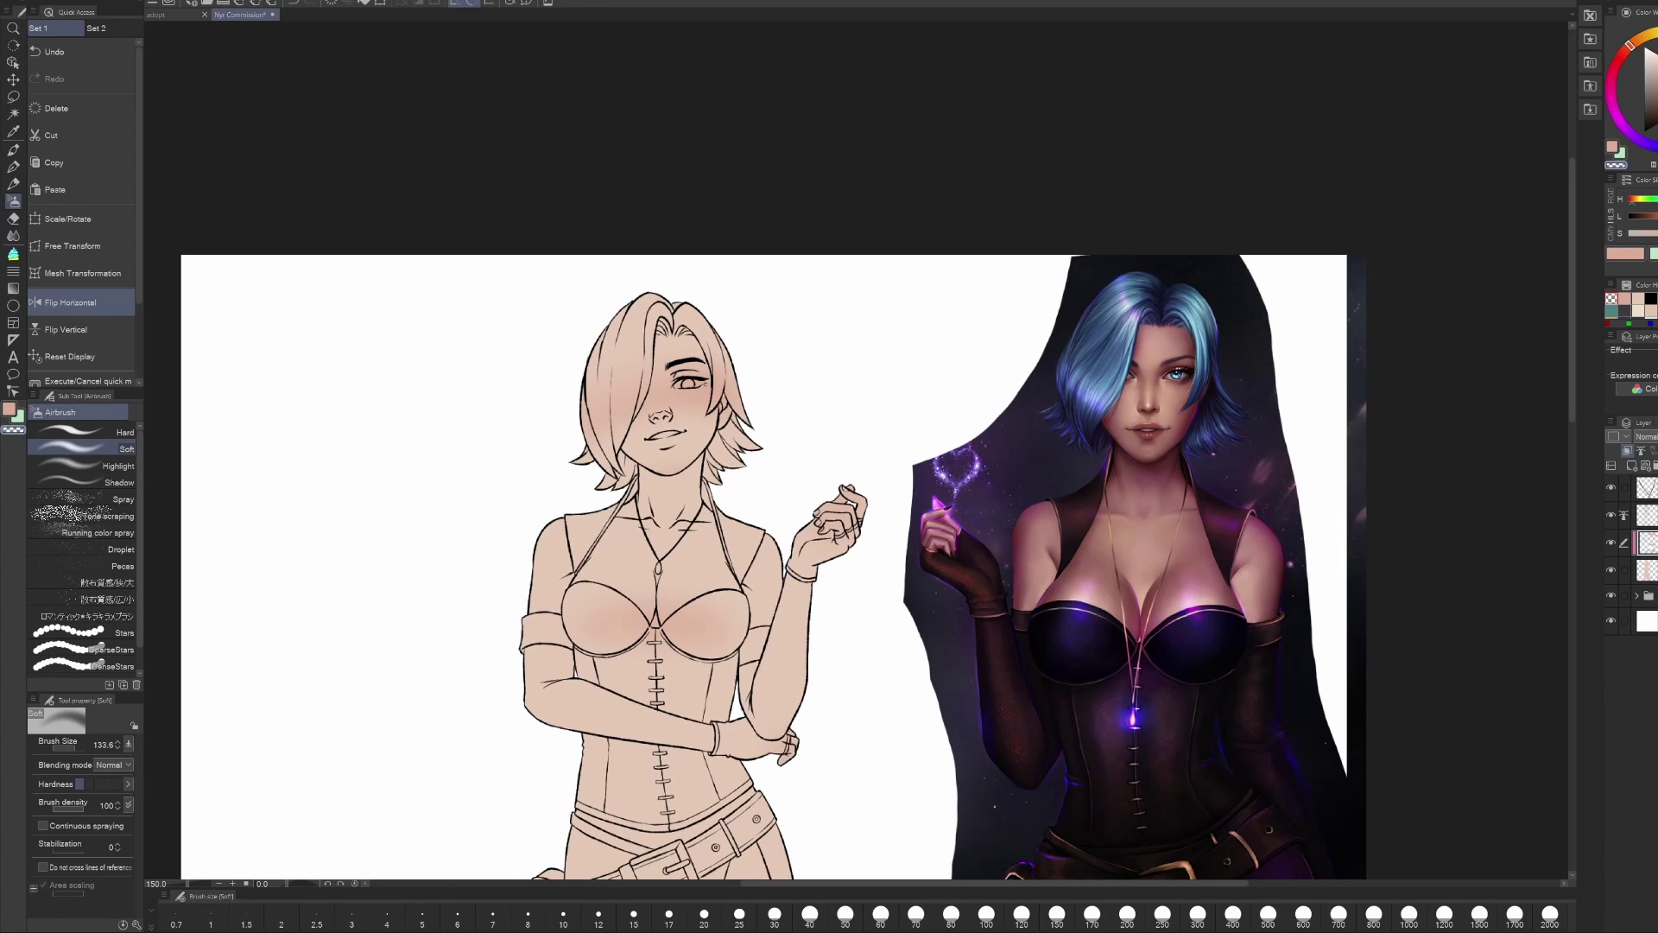
Step: Paint the white of the visible eye and colour the lips muted pink beneath the line art
{"action": "key", "text": "p"}
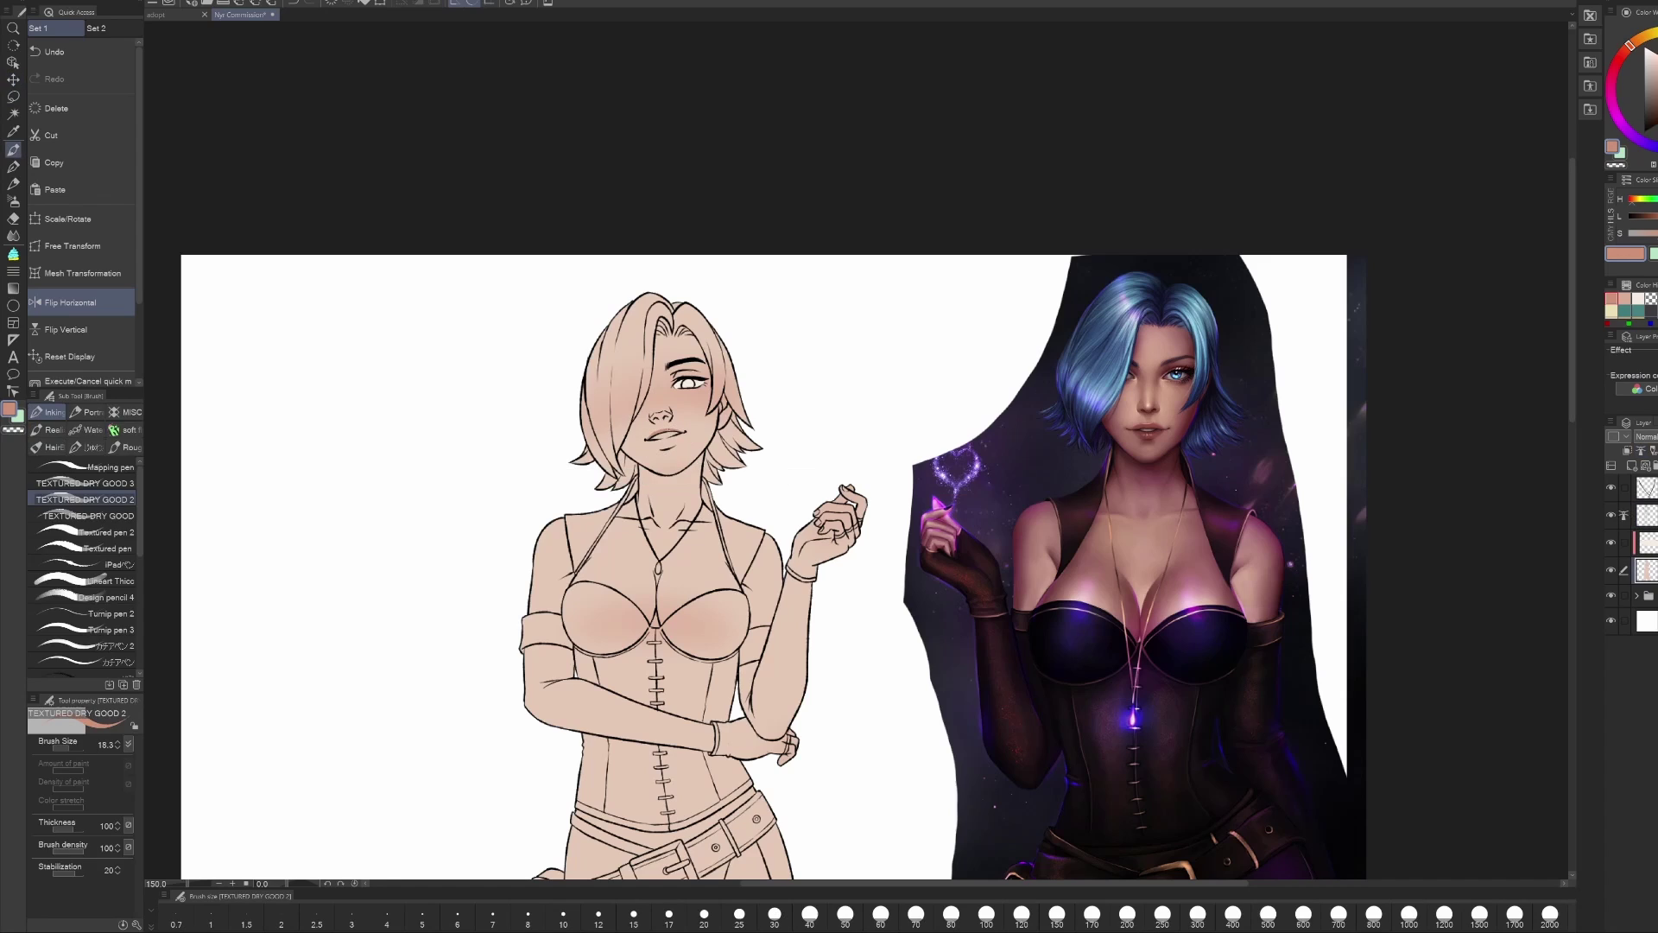
{"action": "key", "text": "j"}
{"action": "key", "text": "p"}
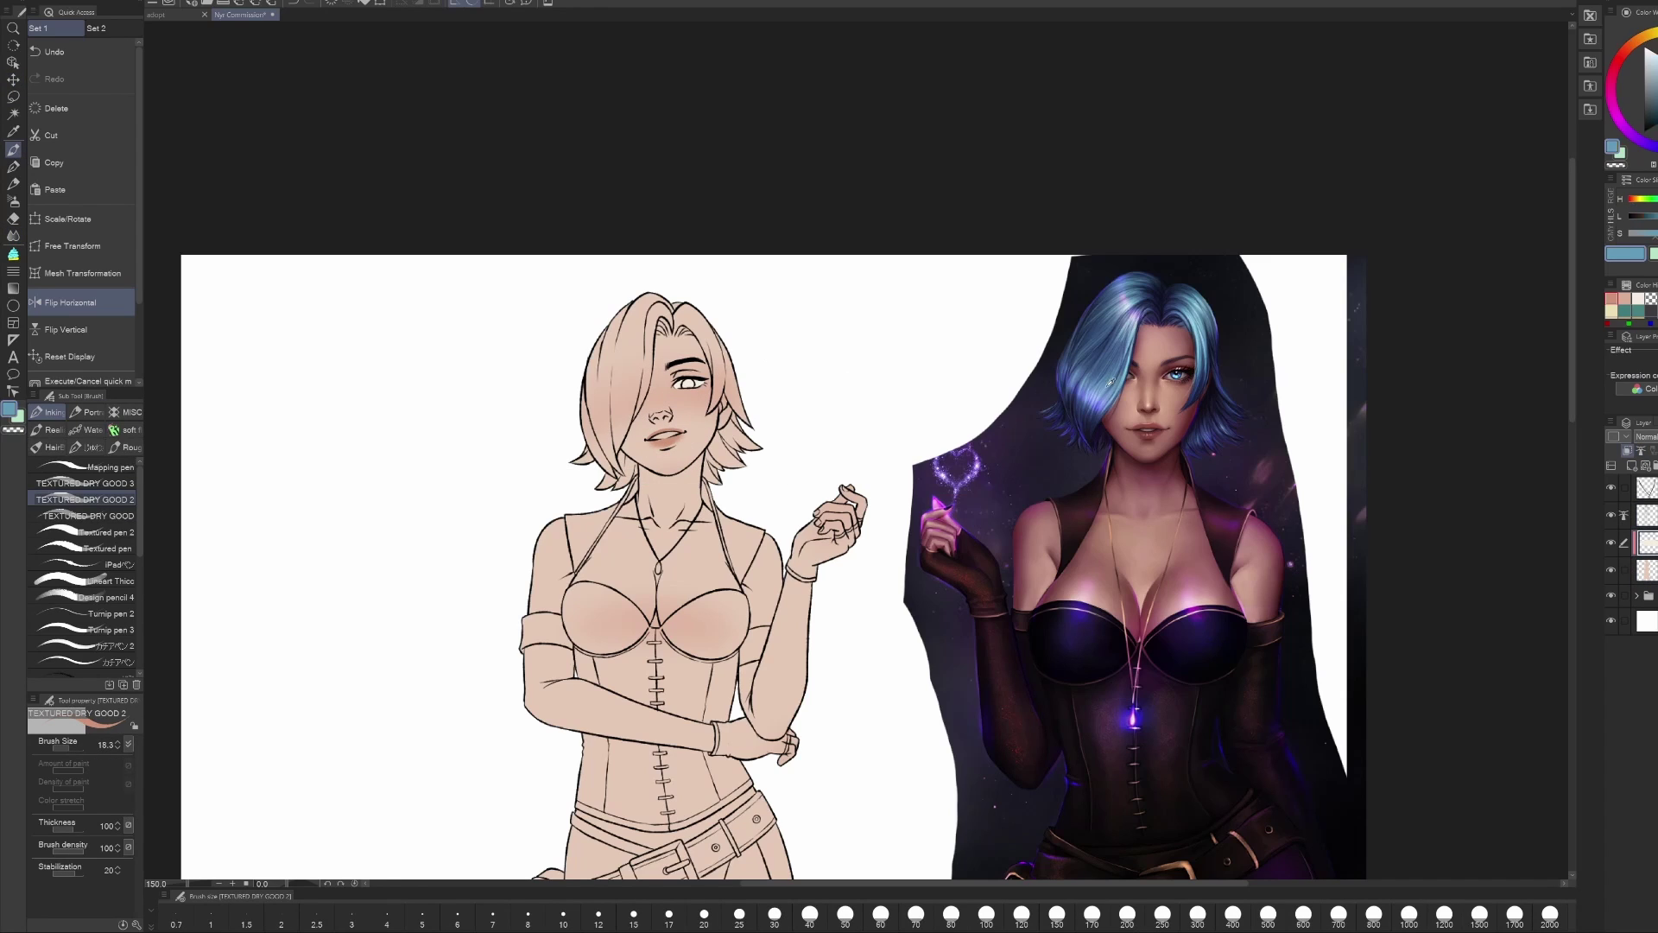
Step: Fill all of the hair with flat medium blue on a new layer beneath the line art
{"action": "key", "text": "g"}
{"action": "left_click", "coordinate": [665, 346]}
{"action": "left_click_drag", "start_coordinate": [717, 495], "coordinate": [670, 289]}
{"action": "key", "text": "p"}
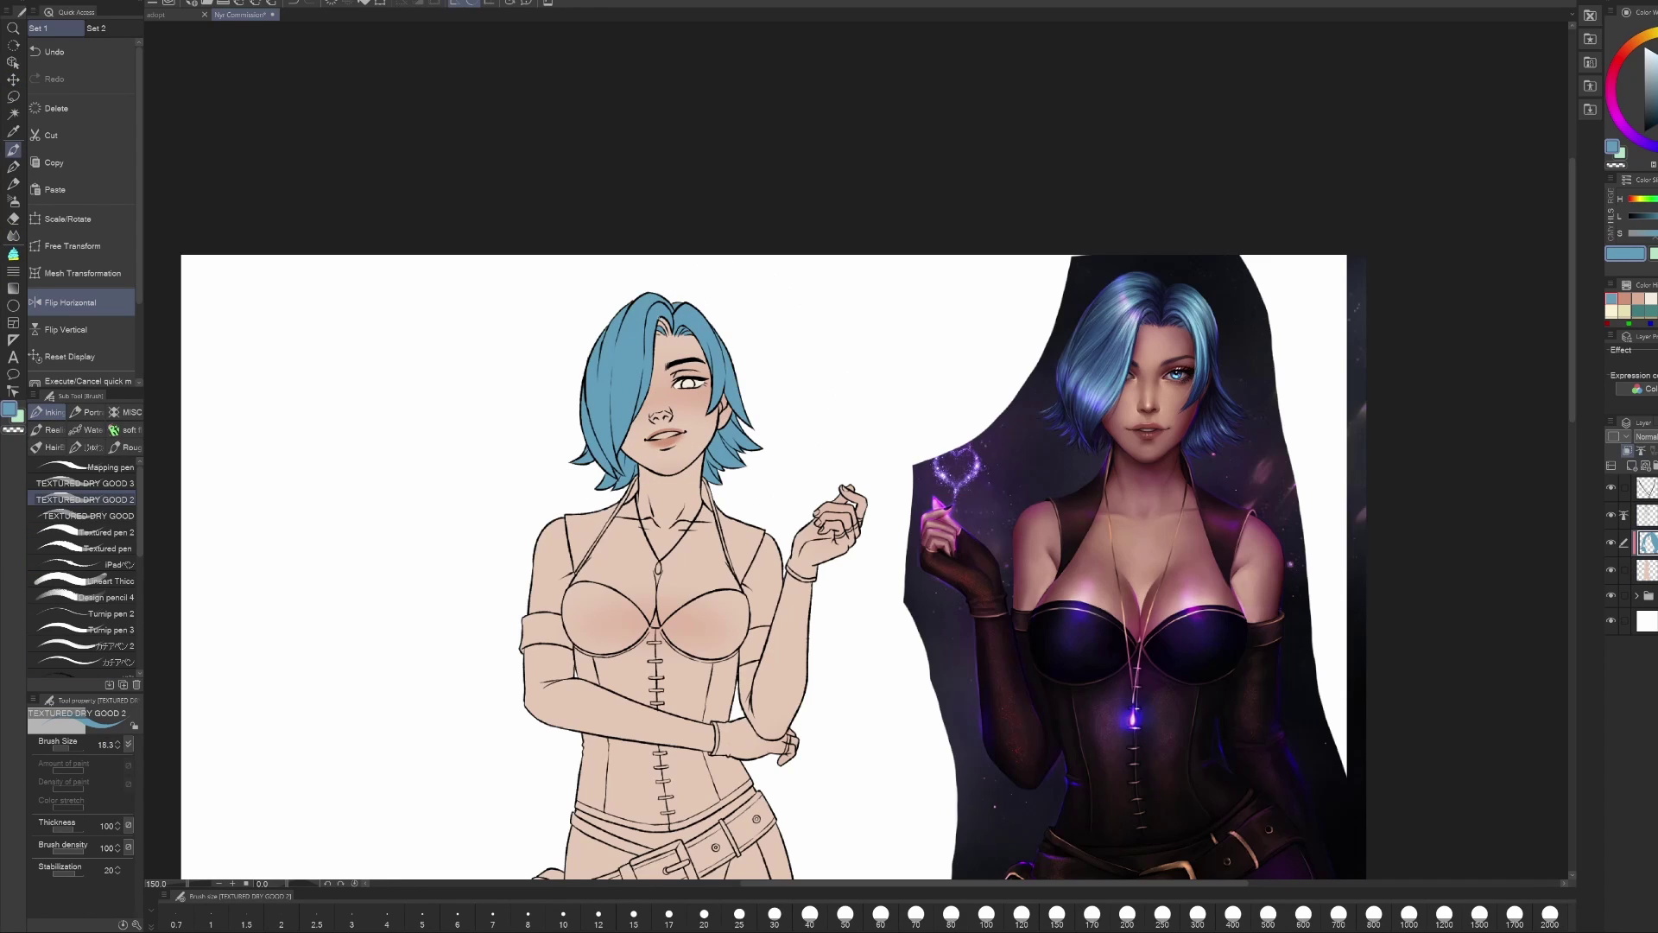
Step: Blend the hair from teal at the crown to violet-blue at the tips and paint the iris blue
{"action": "key", "text": "g"}
{"action": "left_click_drag", "start_coordinate": [665, 483], "coordinate": [665, 363]}
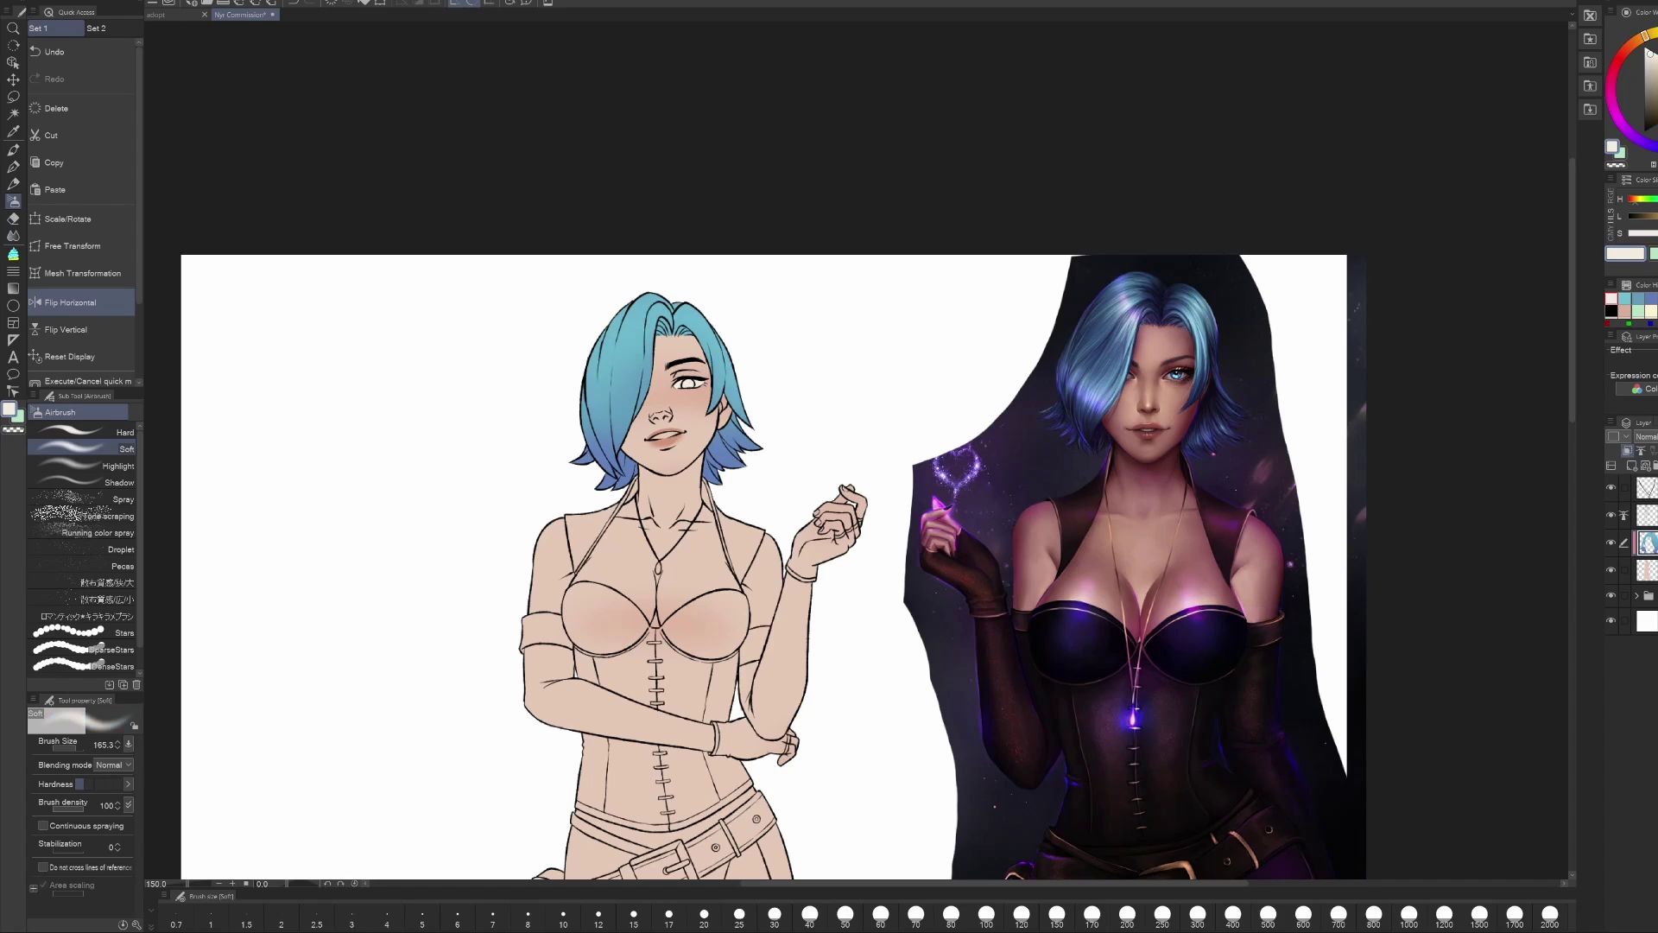
{"action": "key", "text": "p"}
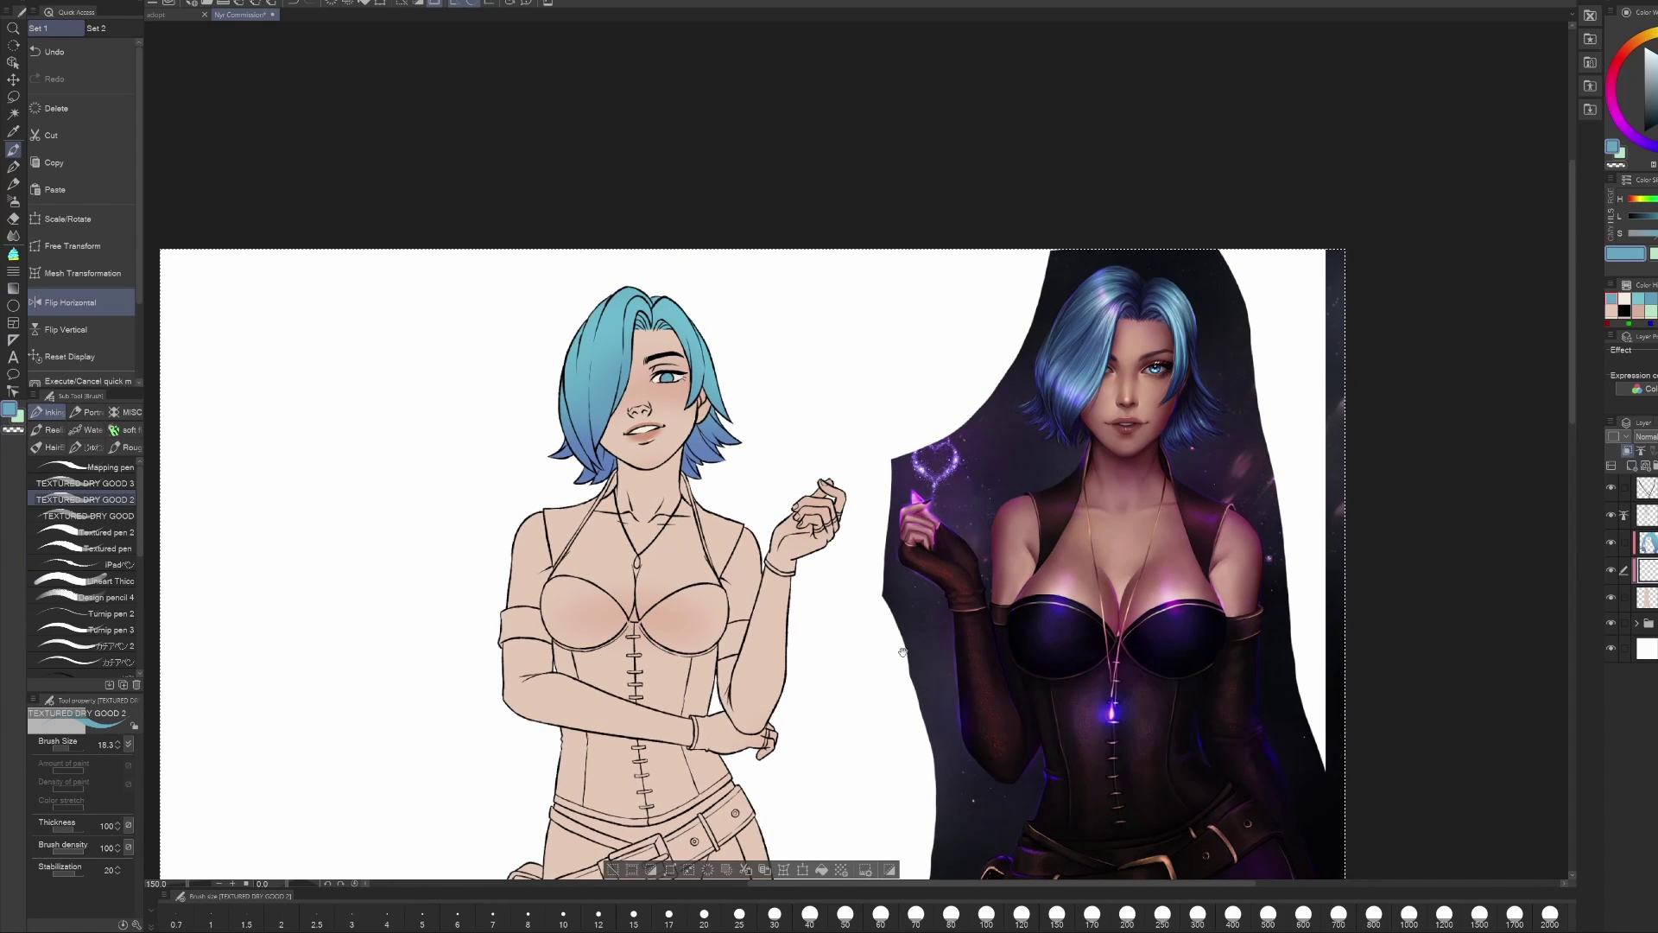
Step: Fill the collar, shoulder panels and corset body with flat dark maroon on a separate layer
{"action": "key", "text": "/"}
{"action": "key", "text": "ctrl+minus"}
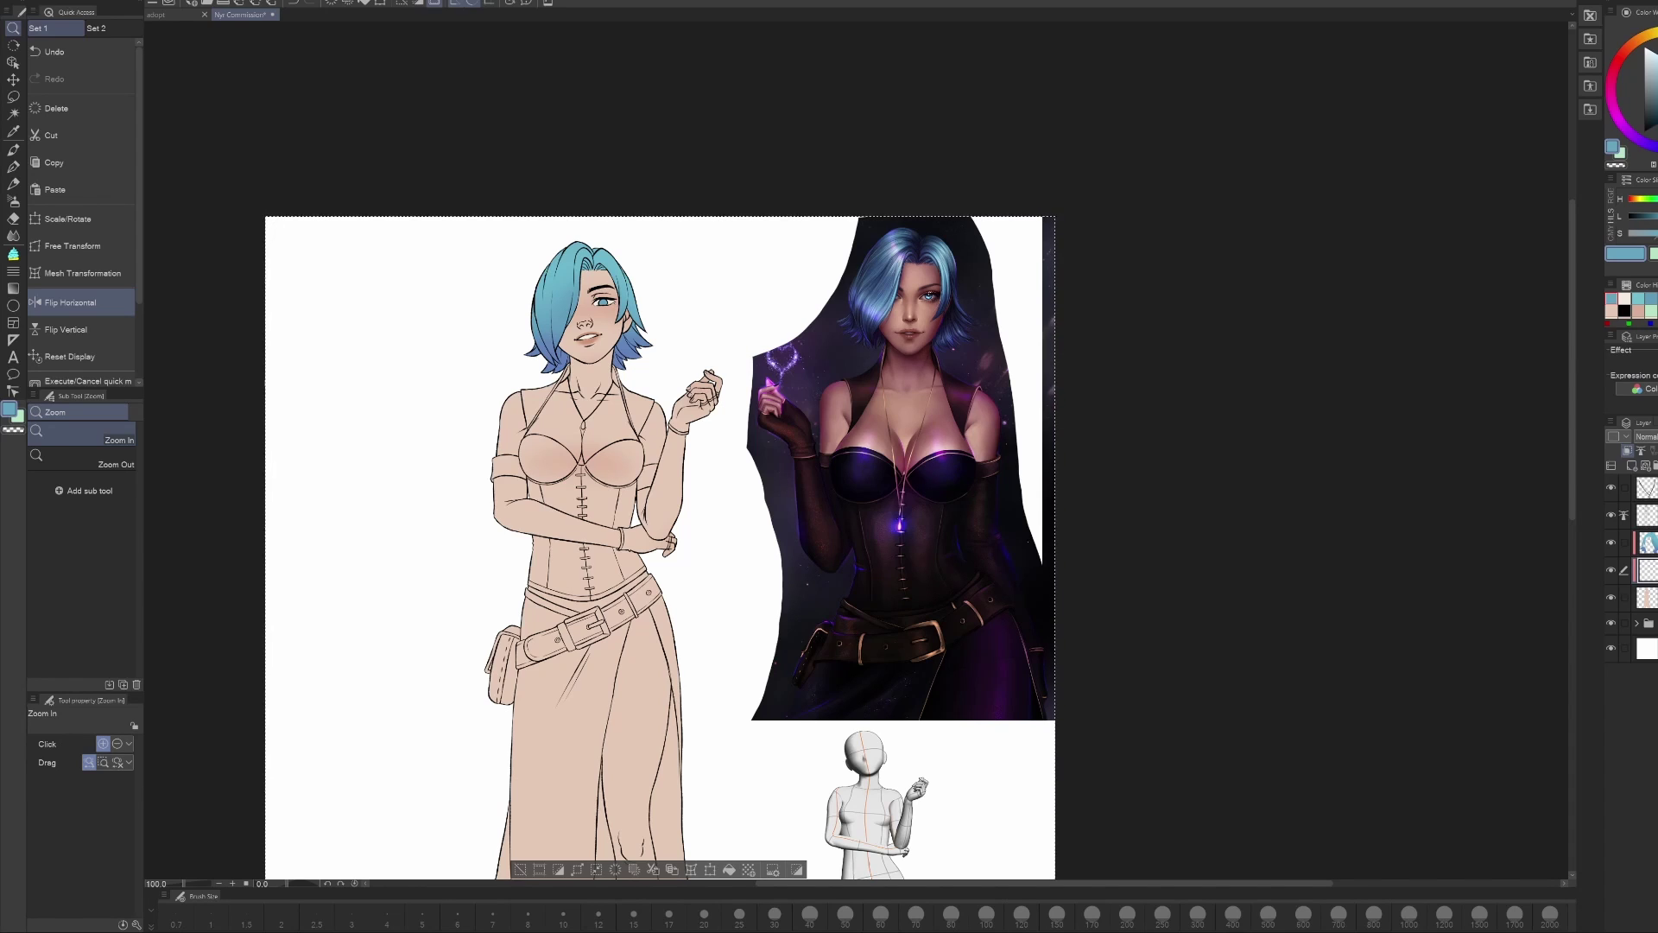
{"action": "key", "text": "ctrl+plus"}
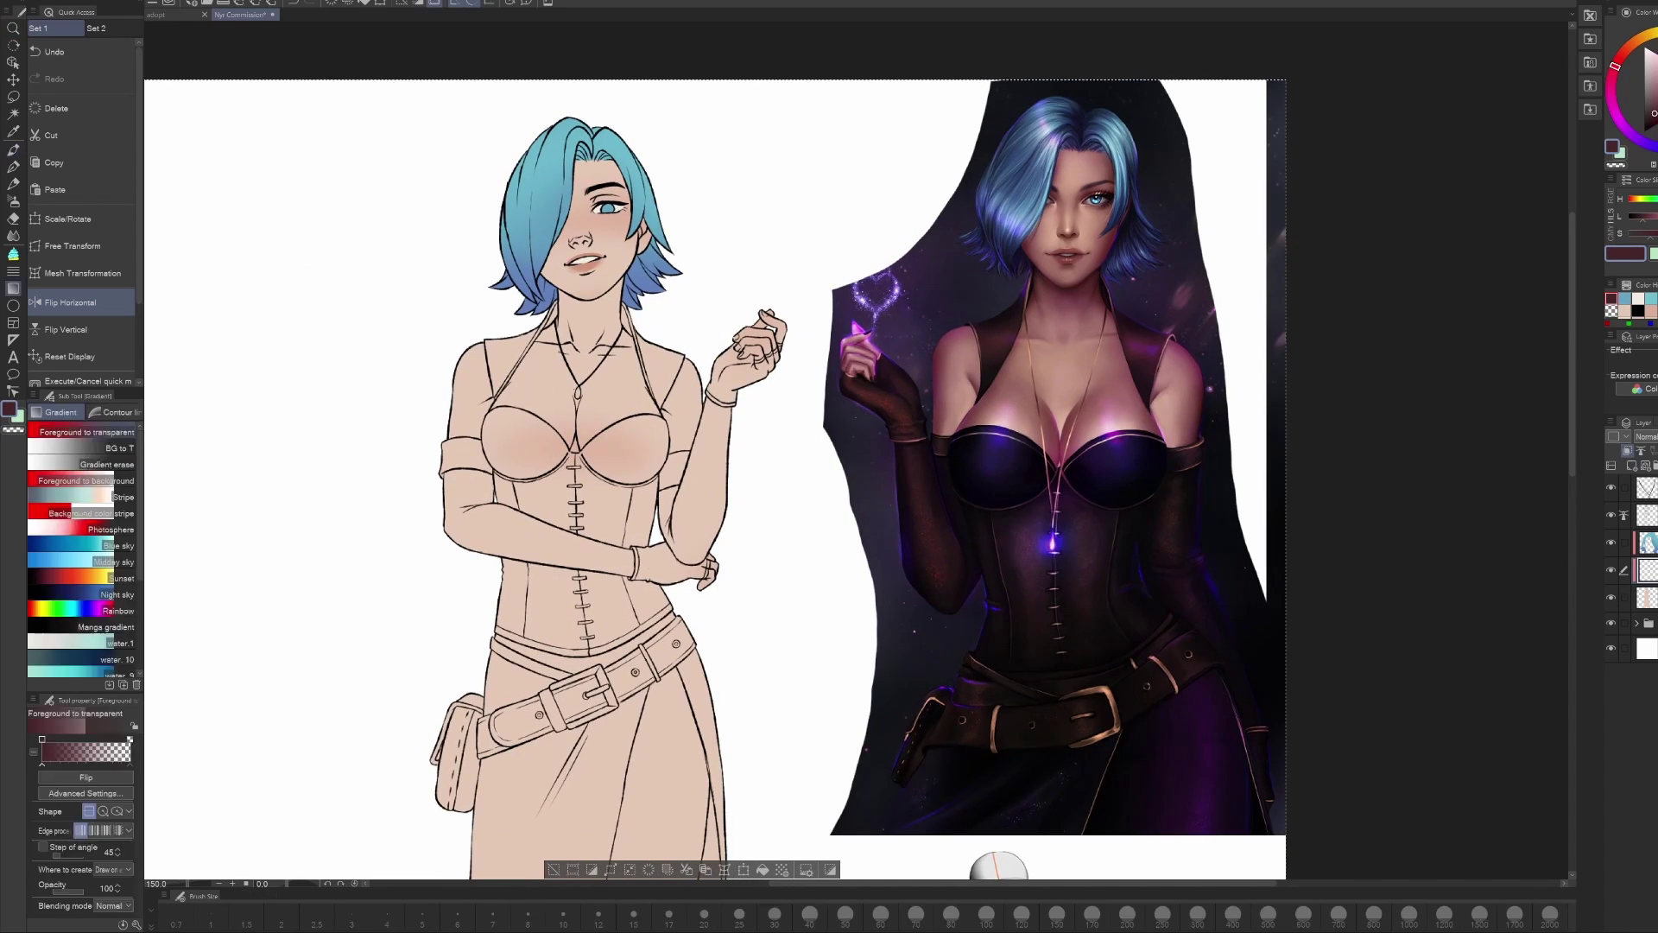
{"action": "key", "text": "g"}
{"action": "left_click", "coordinate": [519, 396]}
{"action": "scroll", "coordinate": [533, 609], "scroll_direction": "down", "scroll_amount": 1}
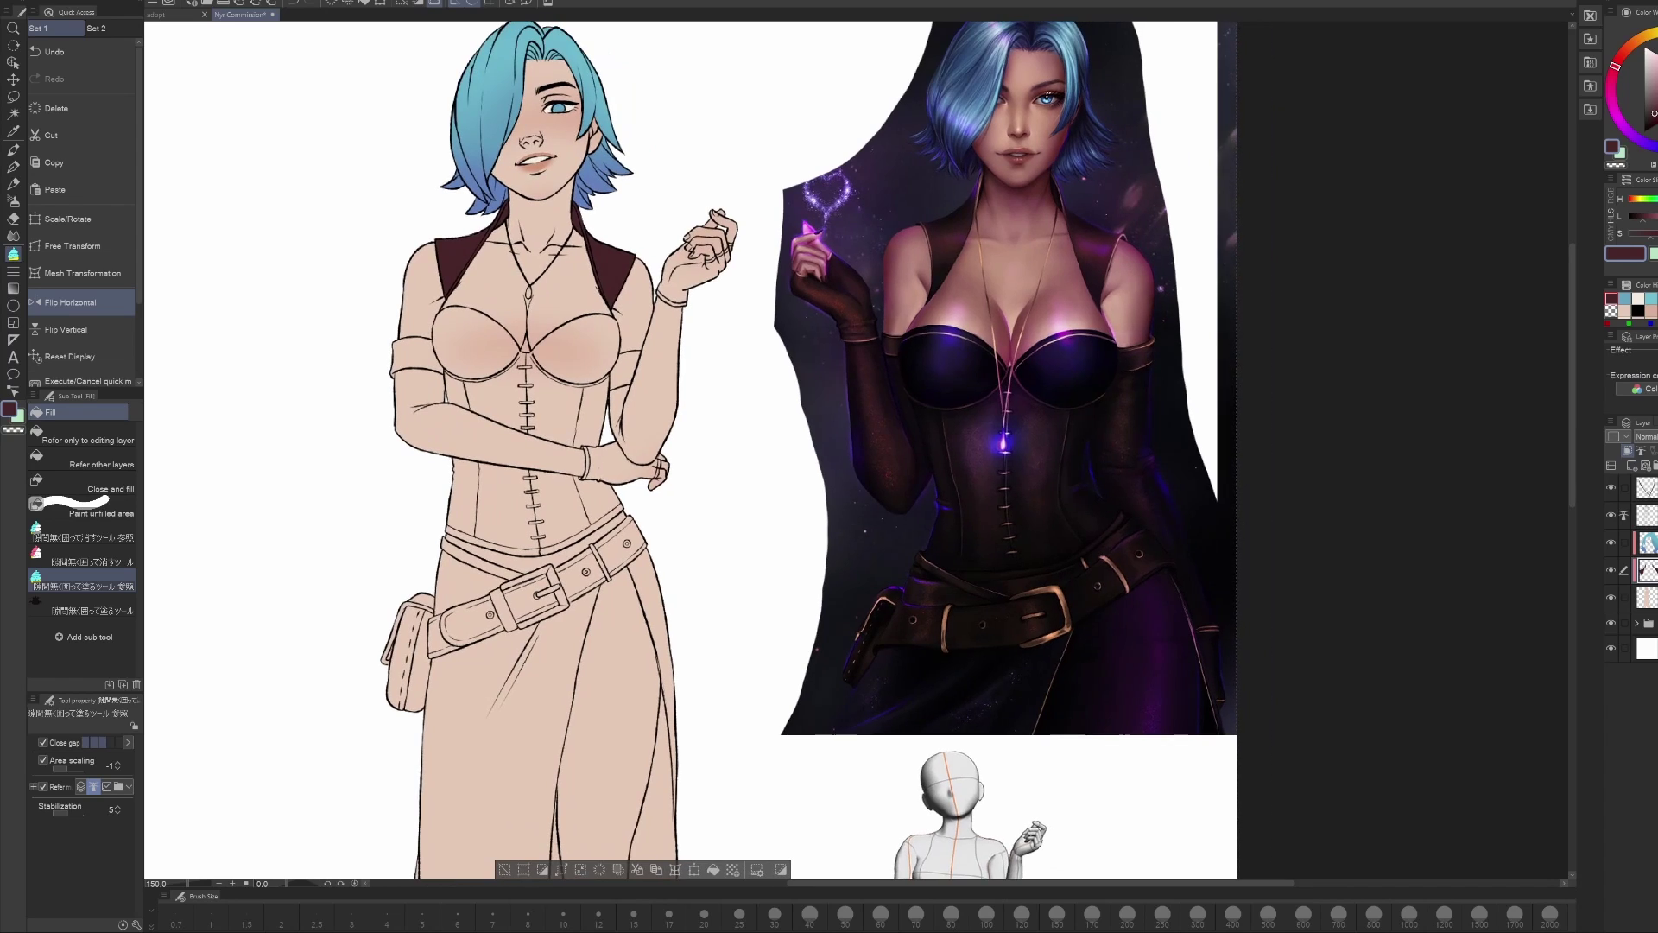
{"action": "left_click", "coordinate": [518, 484]}
{"action": "key", "text": "p"}
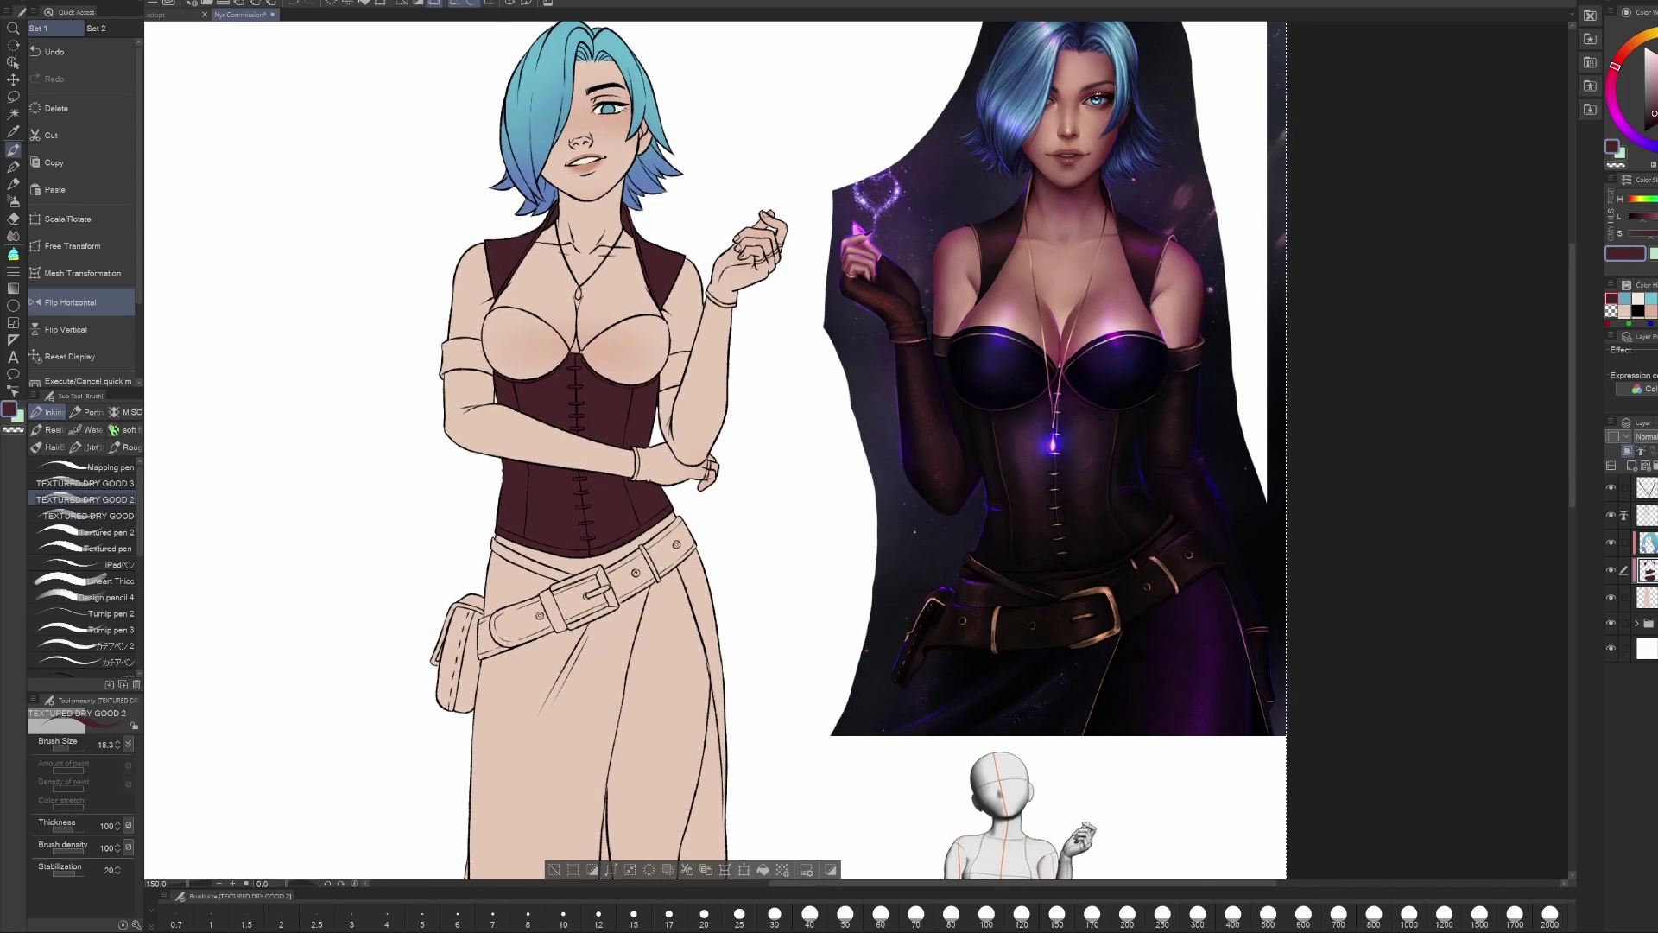
Step: Shift the corset colour to plum and fill both bust cups with dark indigo sampled from the reference
{"action": "left_click", "coordinate": [1126, 396], "text": "alt"}
{"action": "key", "text": "g"}
{"action": "scroll", "coordinate": [682, 449], "scroll_direction": "up", "scroll_amount": 1}
{"action": "key", "text": "g"}
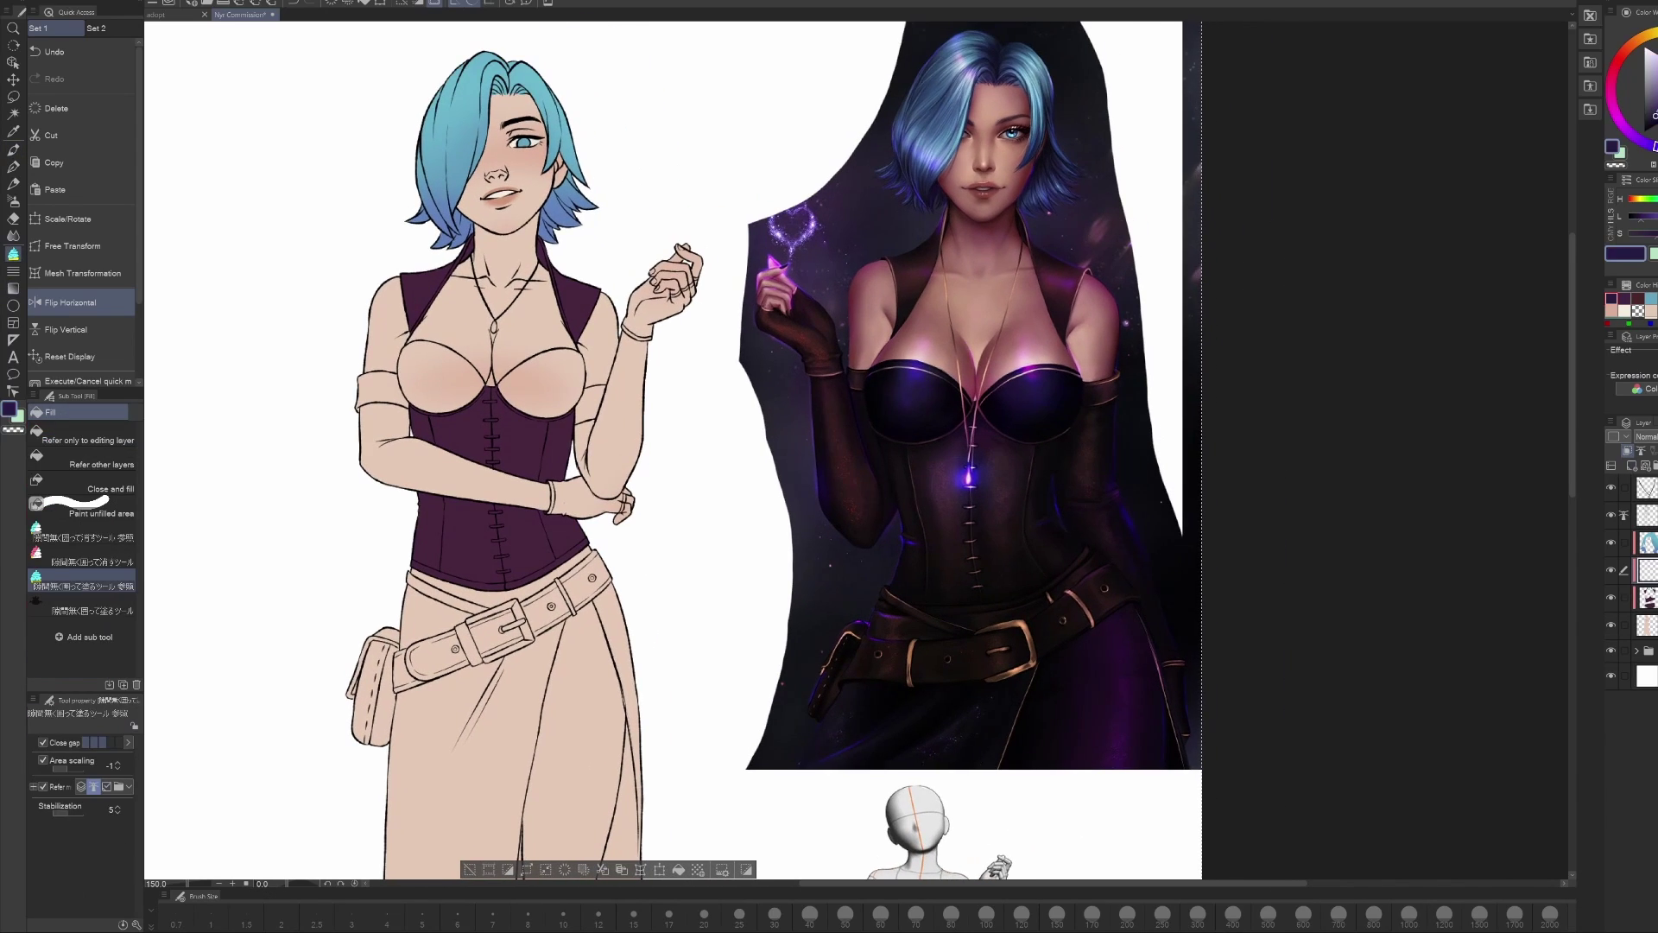
{"action": "left_click", "coordinate": [541, 380]}
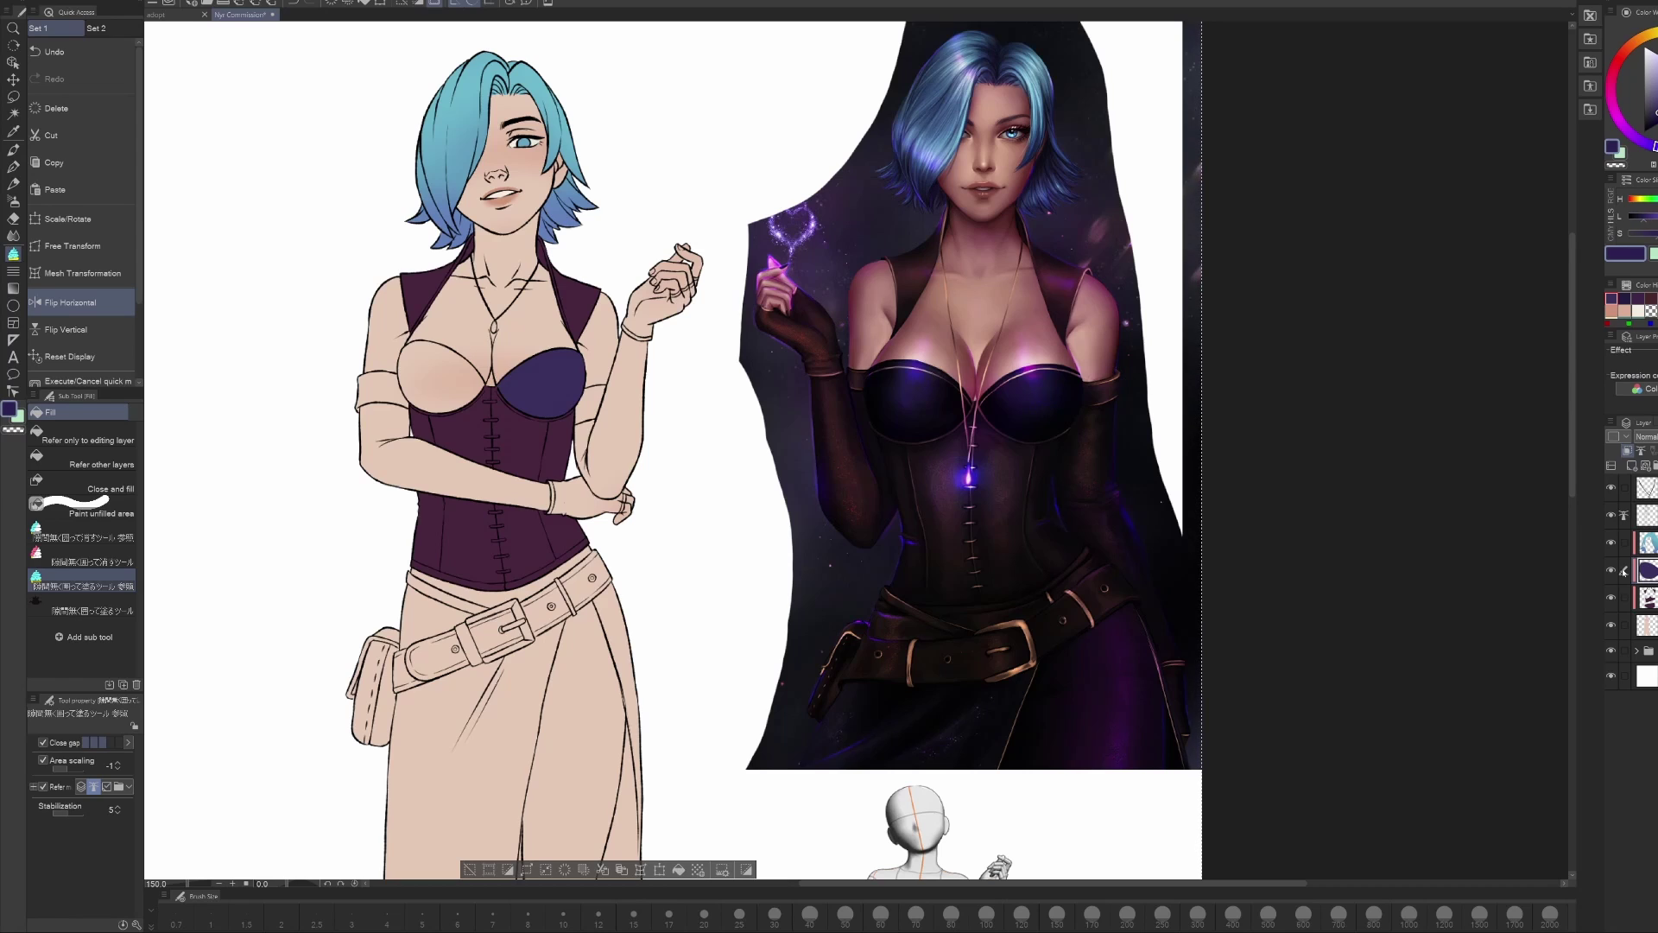
{"action": "left_click", "coordinate": [436, 367]}
{"action": "key", "text": "b"}
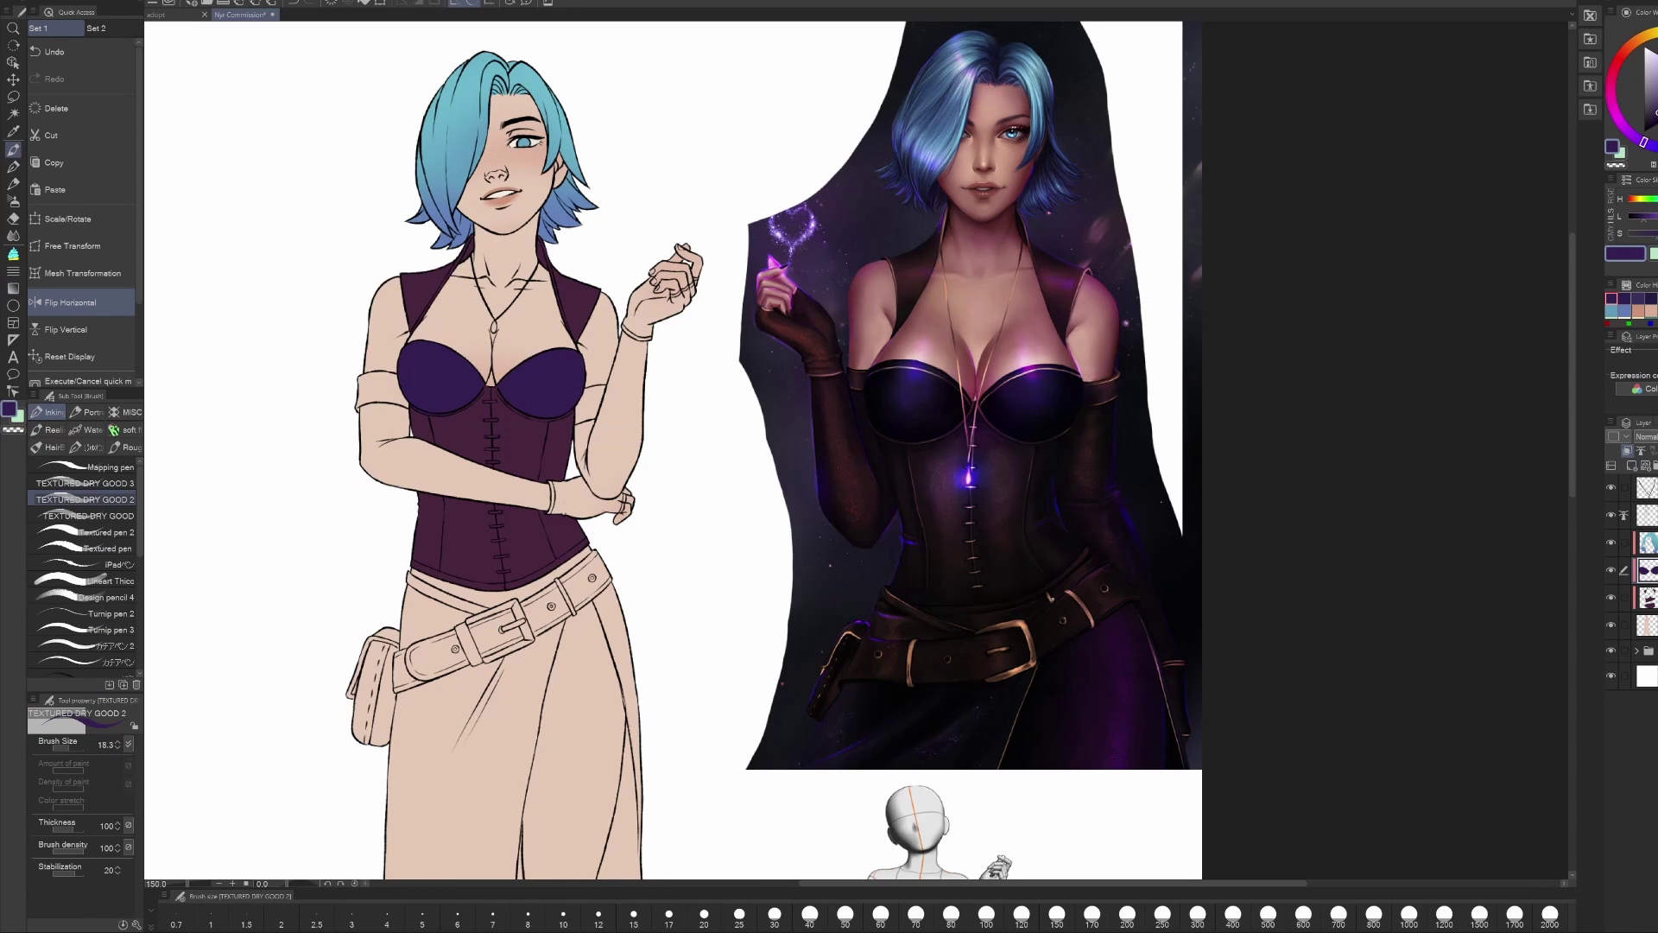
Step: Darken the bust cups to deep navy and mirror the canvas view
{"action": "scroll", "coordinate": [1050, 596], "scroll_direction": "up", "scroll_amount": 2}
{"action": "key", "text": "e"}
{"action": "key", "text": "h"}
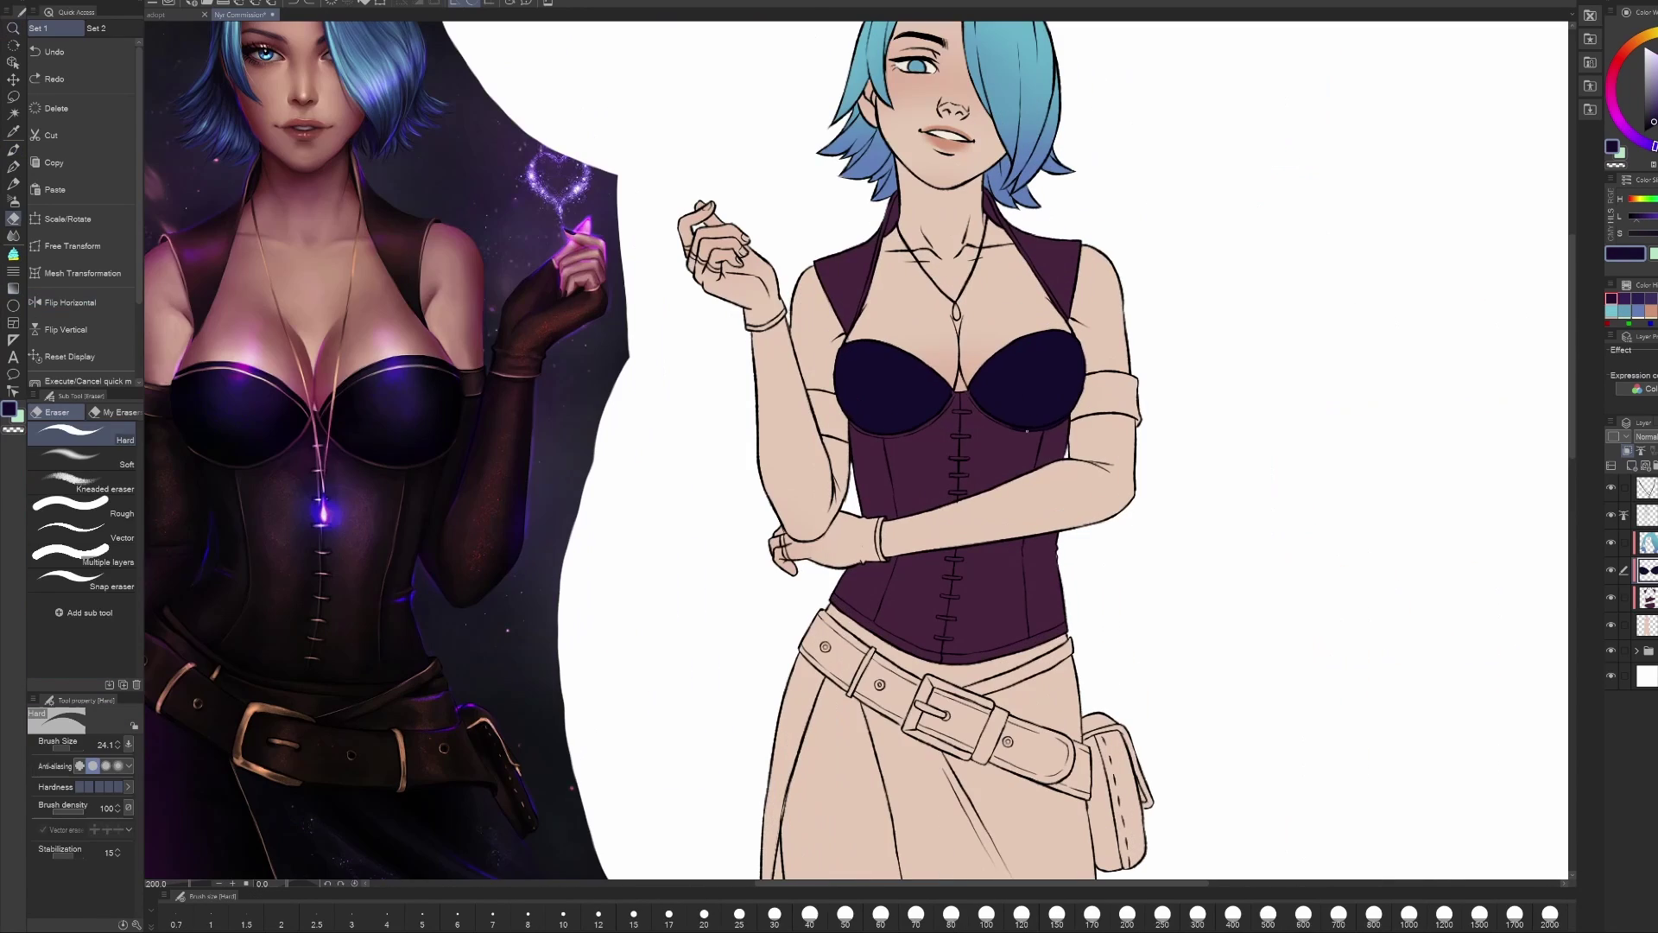
{"action": "key", "text": "g"}
{"action": "scroll", "coordinate": [1019, 519], "scroll_direction": "down", "scroll_amount": 2}
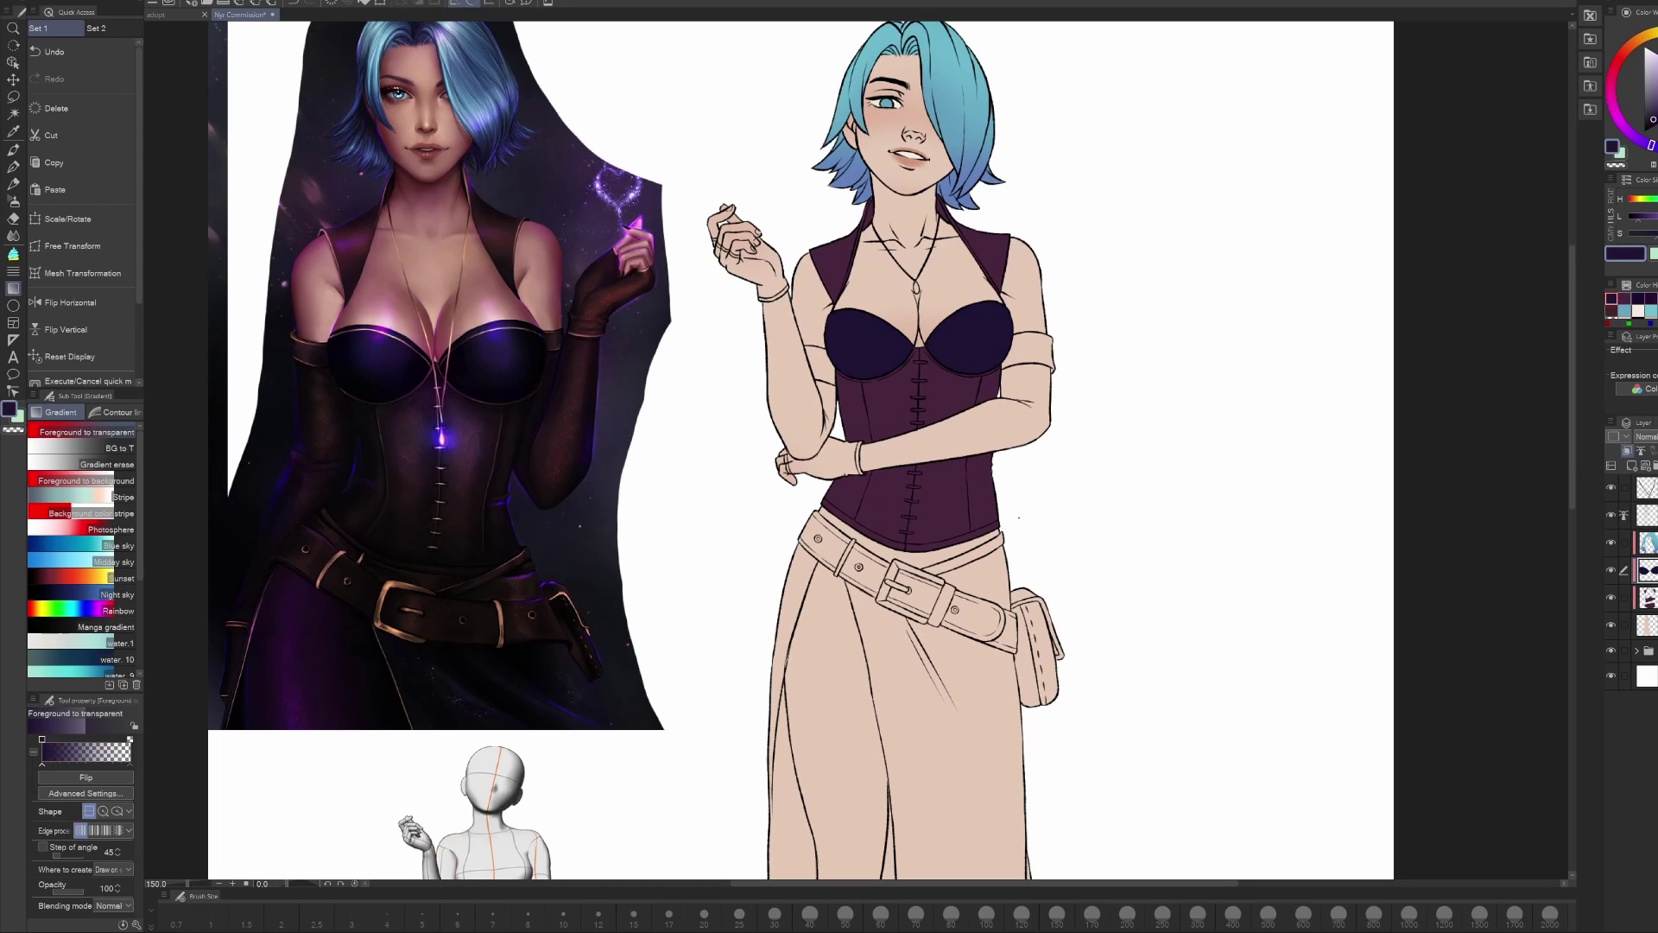
Step: Fill the long gloves on the folded and raised arms with flat plum
{"action": "key", "text": "g"}
{"action": "mouse_move", "coordinate": [1024, 471]}
{"action": "left_mouse_down"}
{"action": "mouse_move", "coordinate": [825, 475]}
{"action": "mouse_move", "coordinate": [834, 349]}
{"action": "left_mouse_up"}
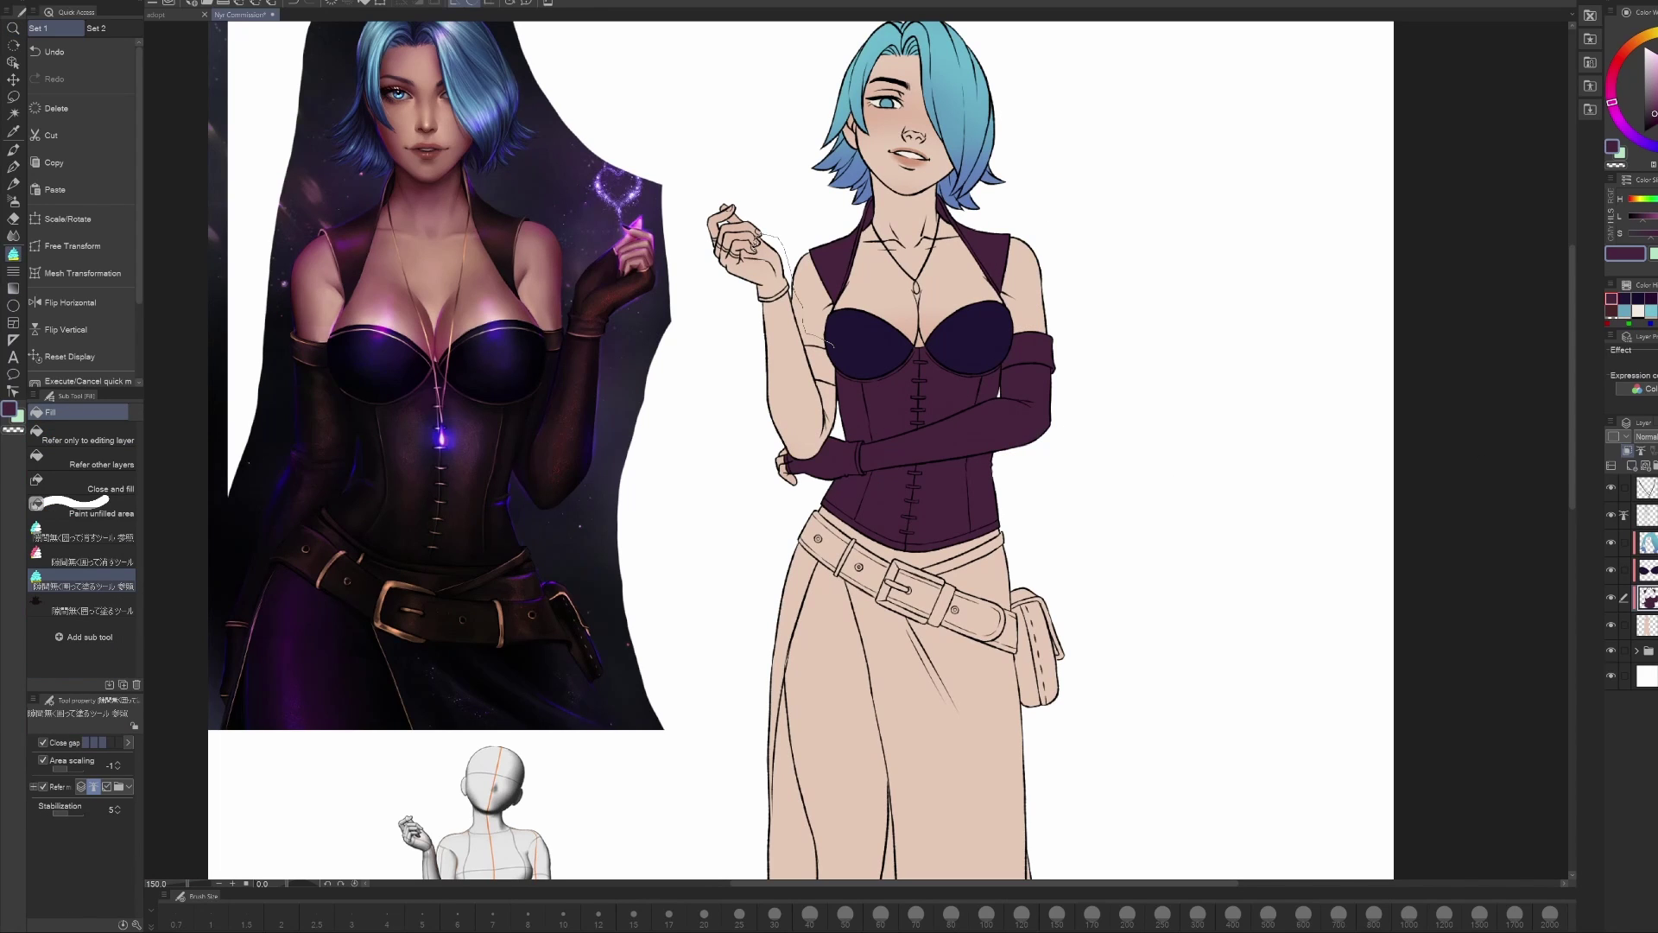
{"action": "left_click_drag", "start_coordinate": [756, 445], "coordinate": [829, 346]}
Step: Fill the long skirt and its waist wrap with dark navy, leaving the exposed leg unfilled
{"action": "mouse_move", "coordinate": [1036, 604]}
{"action": "left_mouse_down"}
{"action": "mouse_move", "coordinate": [1006, 394]}
{"action": "mouse_move", "coordinate": [976, 337]}
{"action": "left_mouse_up"}
{"action": "scroll", "coordinate": [855, 518], "scroll_direction": "down", "scroll_amount": 3}
{"action": "mouse_move", "coordinate": [864, 208]}
{"action": "left_mouse_down"}
{"action": "mouse_move", "coordinate": [777, 518]}
{"action": "mouse_move", "coordinate": [735, 216]}
{"action": "left_mouse_up"}
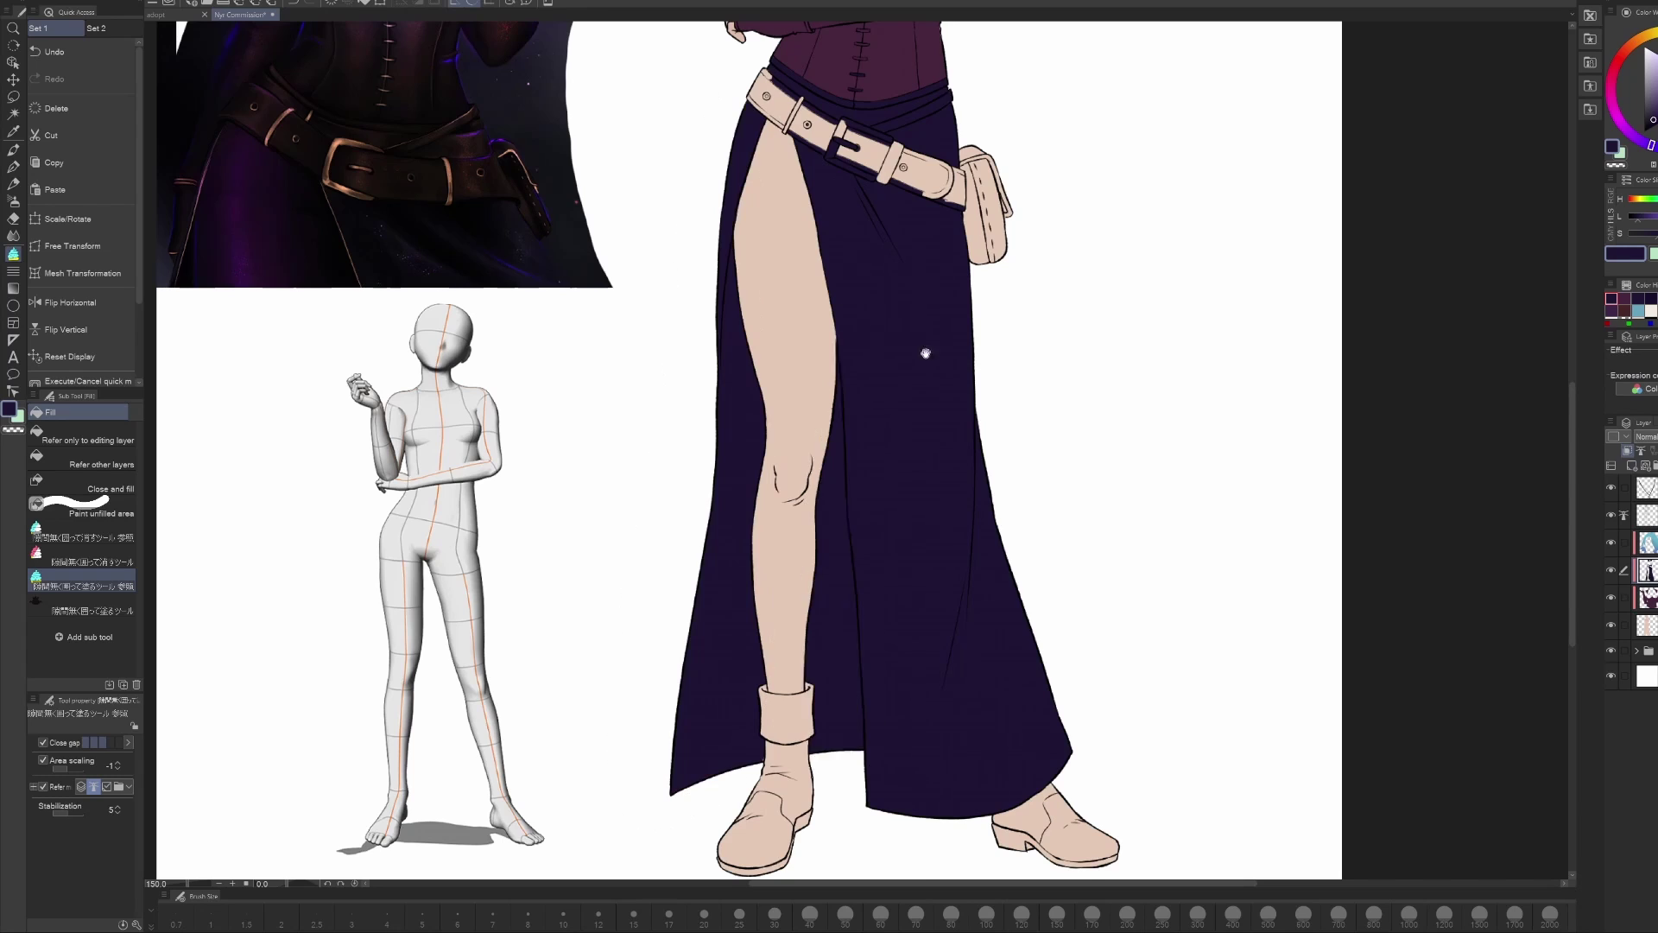
Step: Fill the background behind the figure with a muted greyish lavender
{"action": "left_click_drag", "start_coordinate": [1285, 629], "coordinate": [1186, 710]}
{"action": "left_click", "coordinate": [1186, 710]}
{"action": "key", "text": "p"}
{"action": "left_click_drag", "start_coordinate": [1257, 352], "coordinate": [1209, 447]}
{"action": "scroll", "coordinate": [1209, 447], "scroll_direction": "down", "scroll_amount": 3}
{"action": "scroll", "coordinate": [945, 492], "scroll_direction": "up", "scroll_amount": 3}
Step: Fill the leg showing through the skirt slit with dark purple on a new layer
{"action": "key", "text": "g"}
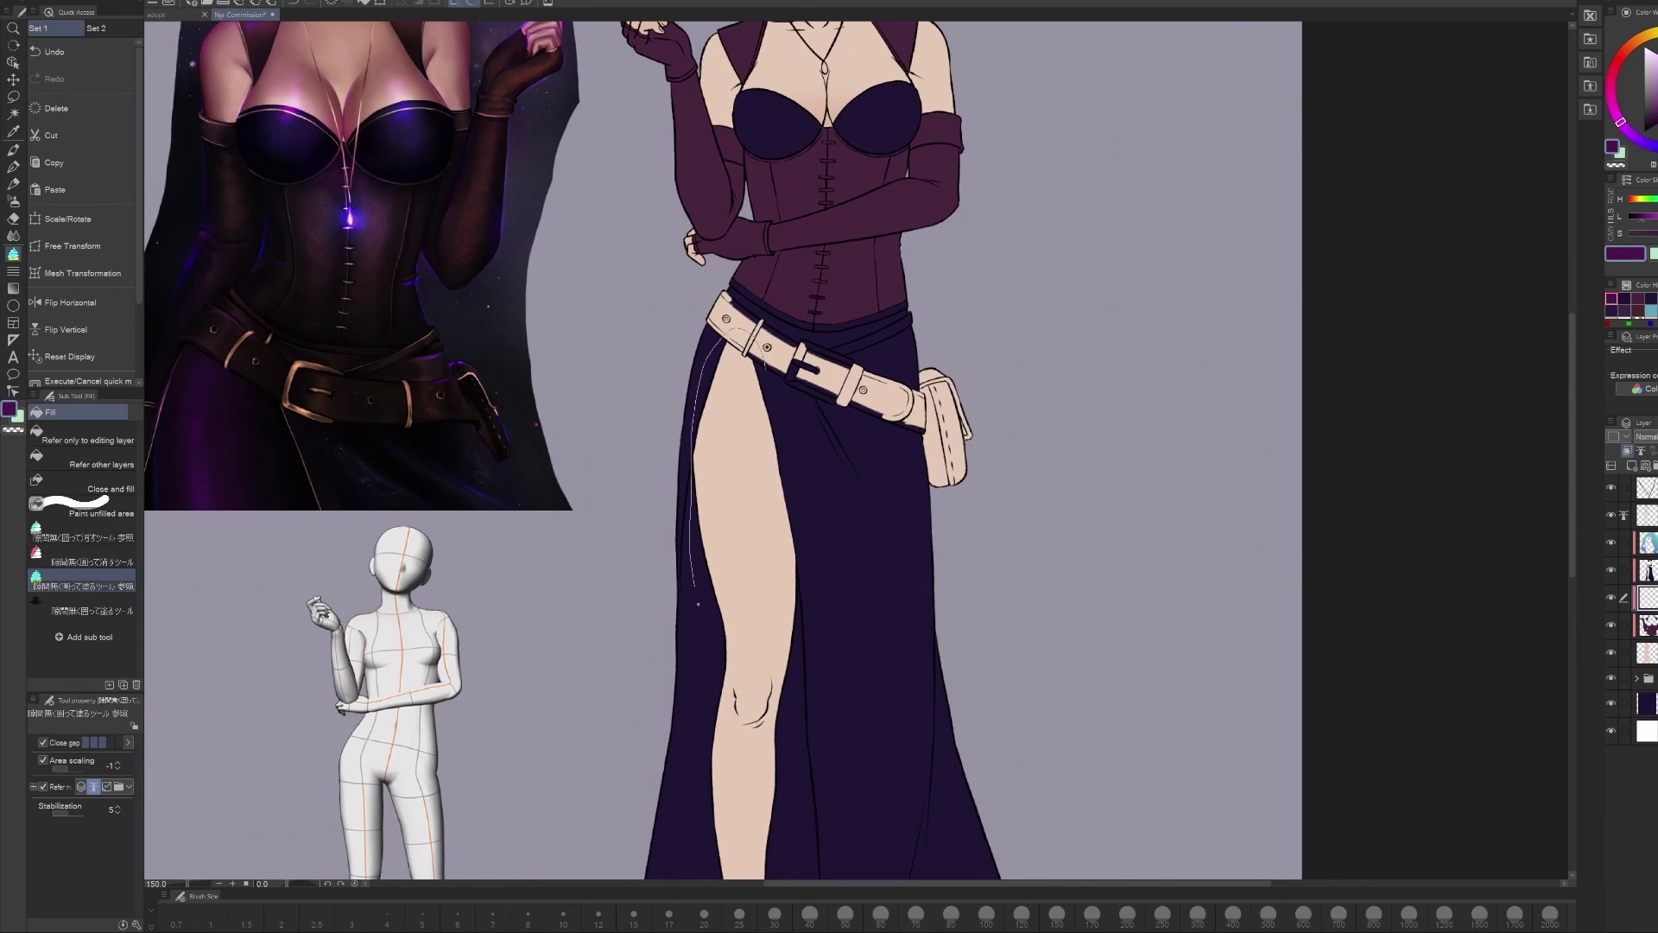
{"action": "left_click_drag", "start_coordinate": [944, 493], "coordinate": [941, 591]}
{"action": "scroll", "coordinate": [942, 592], "scroll_direction": "down", "scroll_amount": 2}
{"action": "key", "text": "g"}
{"action": "left_click_drag", "start_coordinate": [704, 389], "coordinate": [704, 760]}
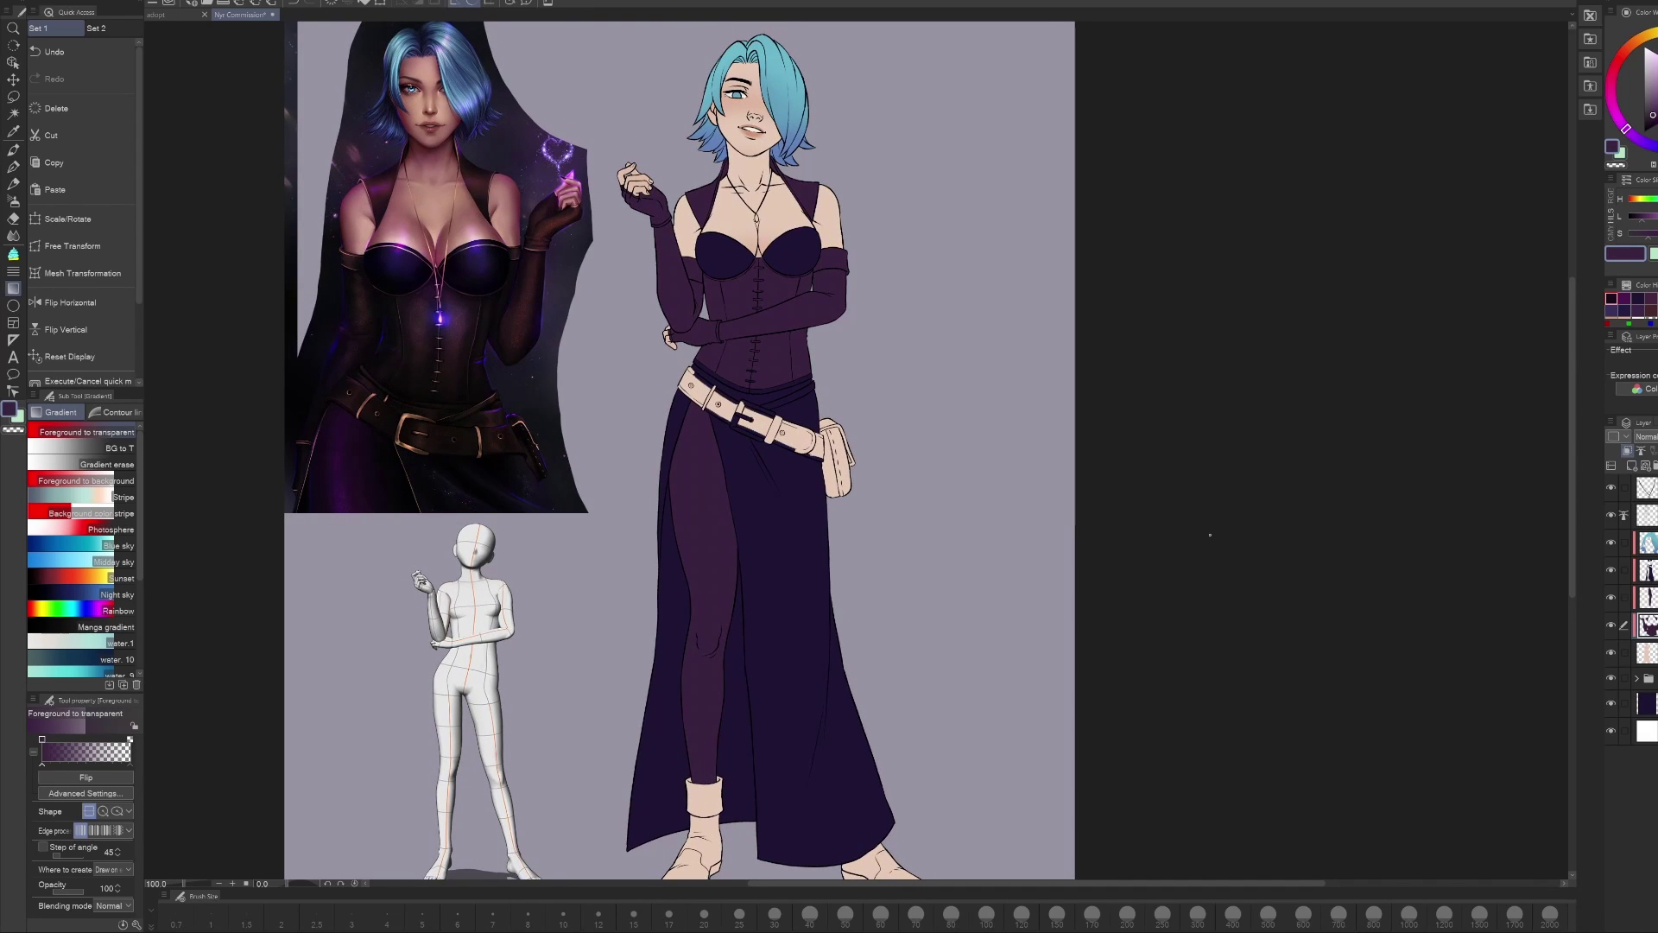
Step: Fill the corset's side panels with a darker plum on a new layer
{"action": "key", "text": "g"}
{"action": "scroll", "coordinate": [1211, 535], "scroll_direction": "up", "scroll_amount": 2}
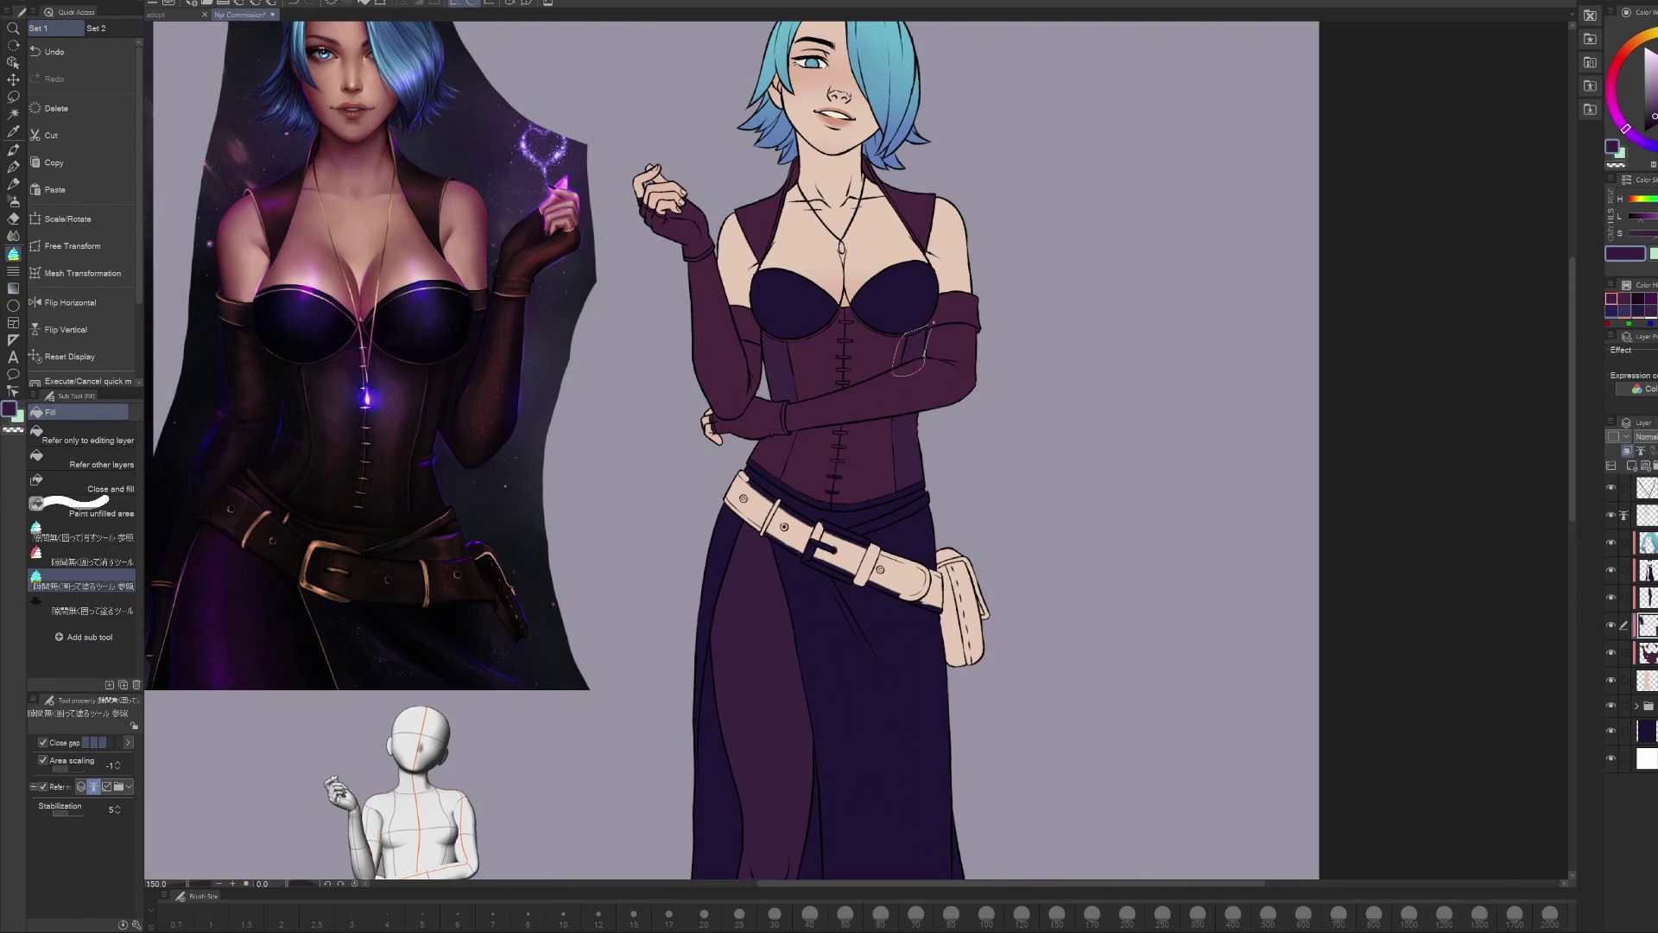
{"action": "left_click_drag", "start_coordinate": [1123, 743], "coordinate": [901, 615]}
{"action": "key", "text": "g"}
{"action": "scroll", "coordinate": [900, 614], "scroll_direction": "up", "scroll_amount": 2}
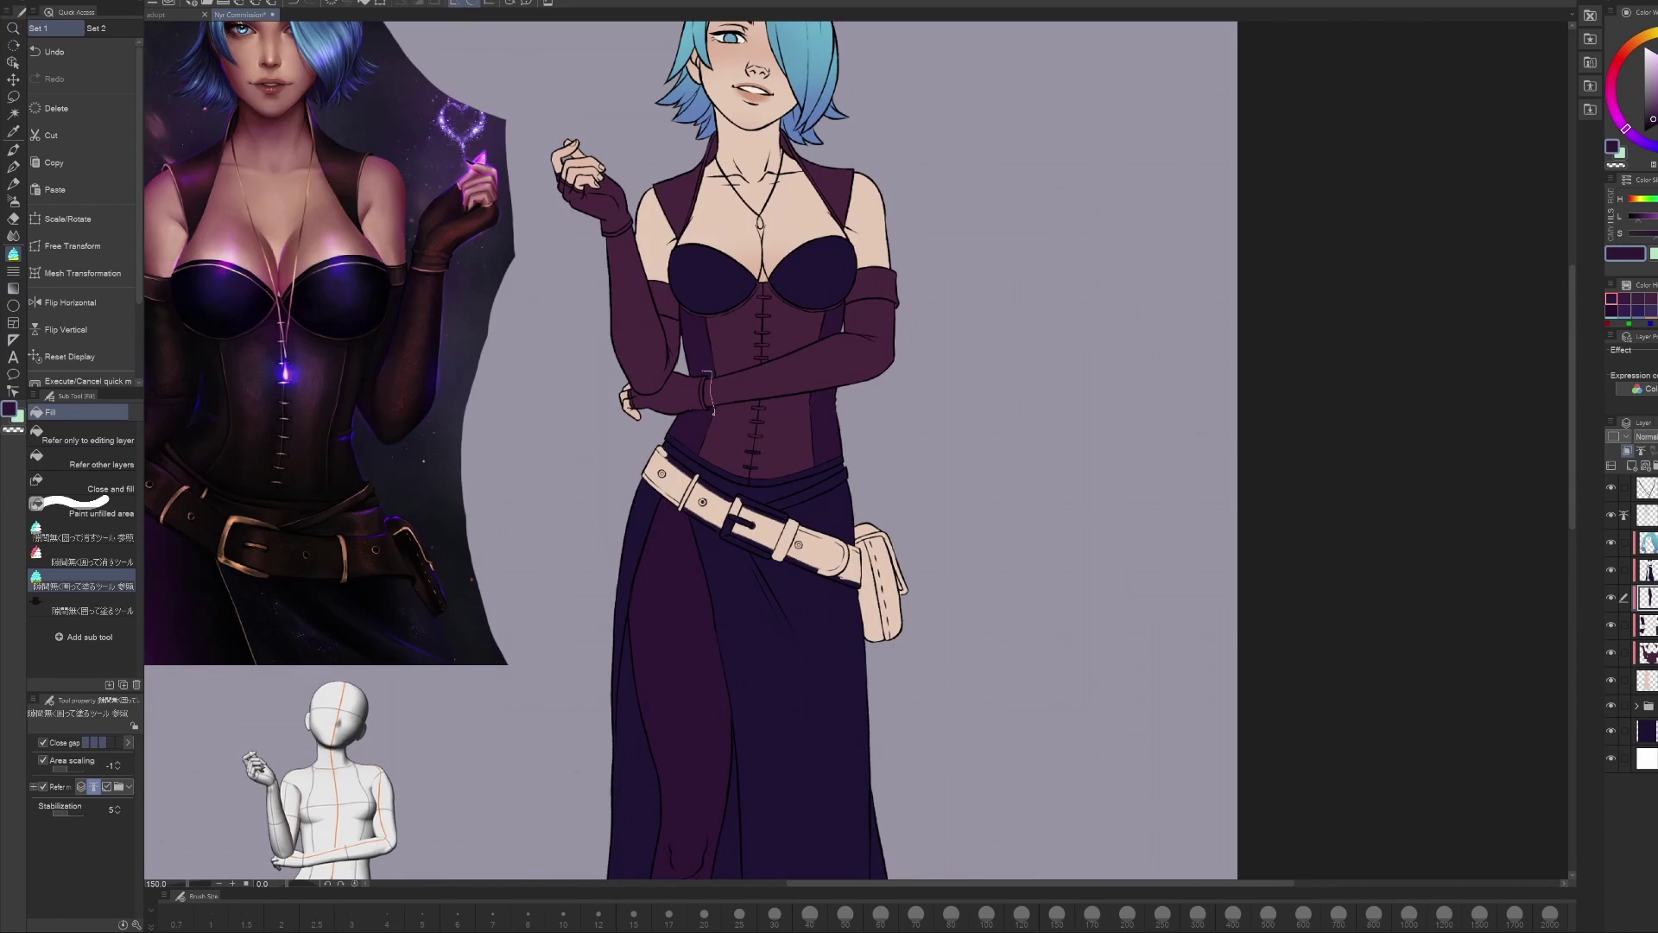
Step: Recolour the corset's centre lacing stitches in gold on a new layer
{"action": "left_click_drag", "start_coordinate": [1017, 571], "coordinate": [939, 649]}
{"action": "key", "text": "ctrl+z"}
{"action": "scroll", "coordinate": [659, 452], "scroll_direction": "up", "scroll_amount": 1}
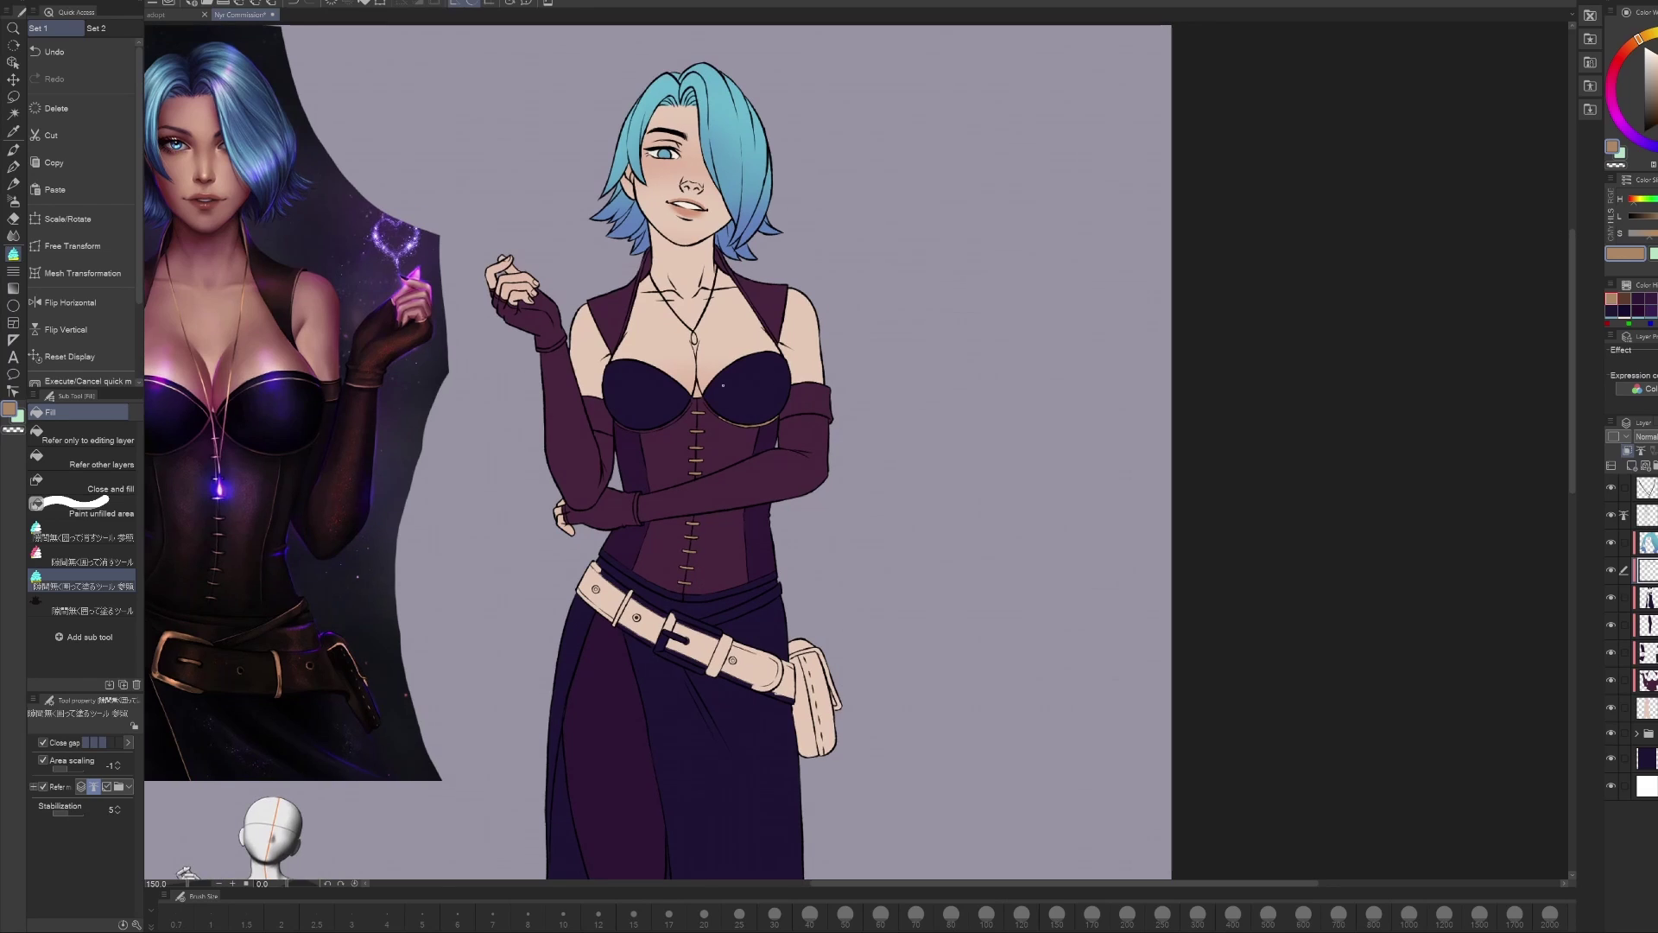
Step: Trace thin gold trim along the collar edges, the bust cups and the upper edge of the glove
{"action": "key", "text": "b"}
{"action": "left_click_drag", "start_coordinate": [728, 264], "coordinate": [770, 337]}
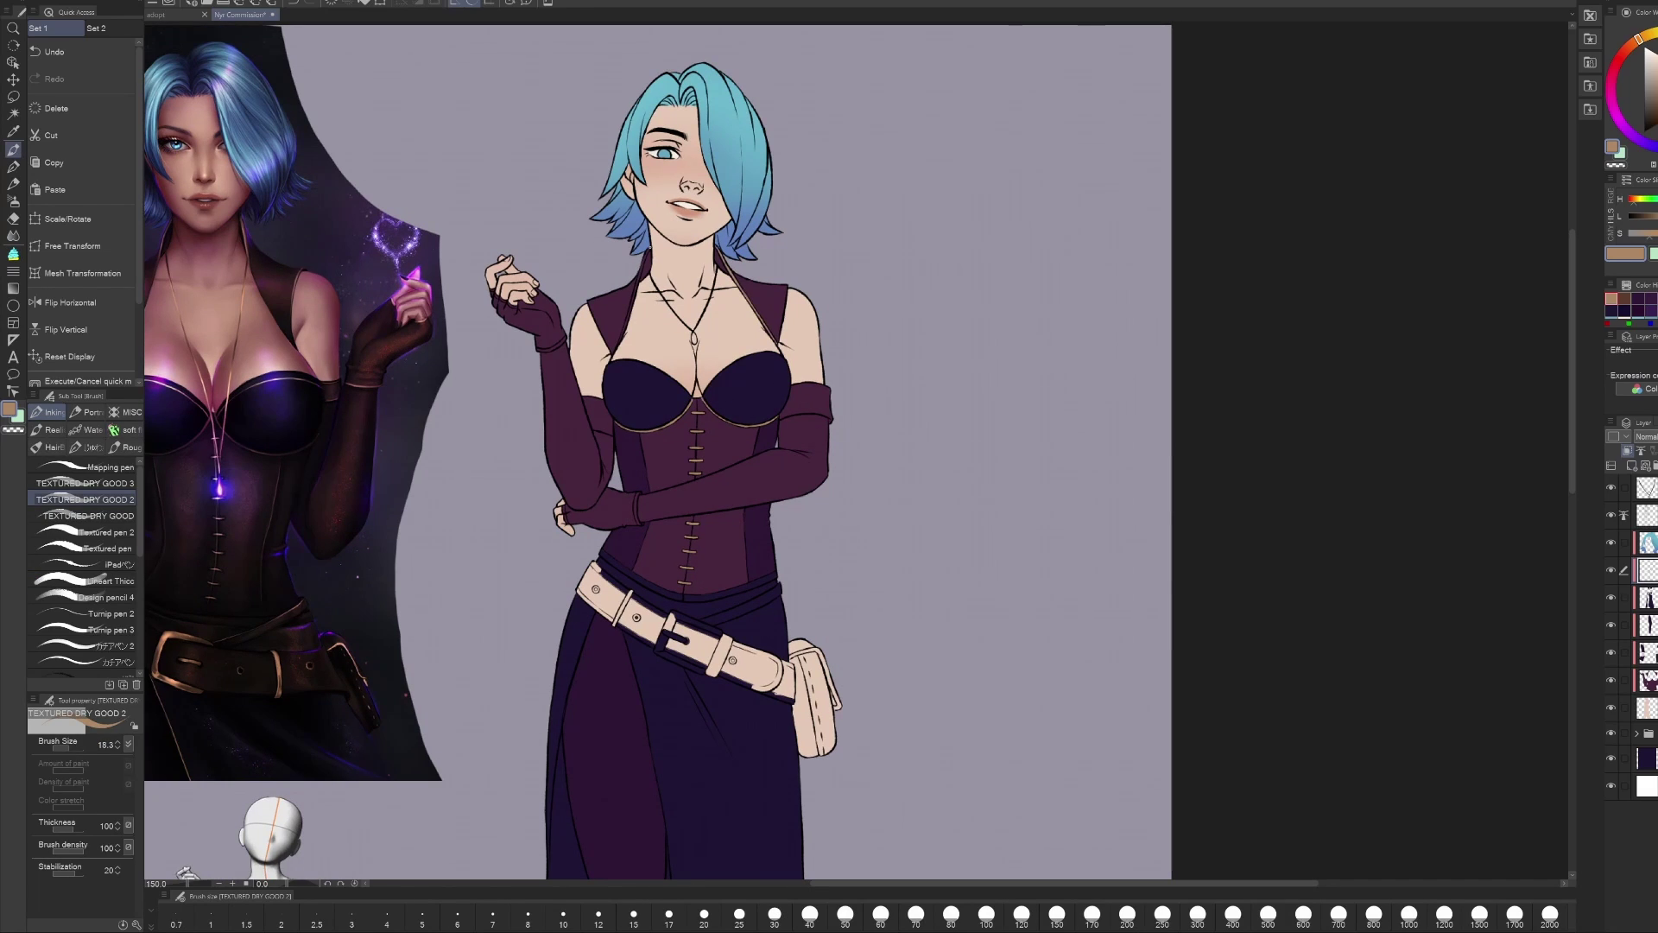
{"action": "left_click_drag", "start_coordinate": [652, 247], "coordinate": [618, 344]}
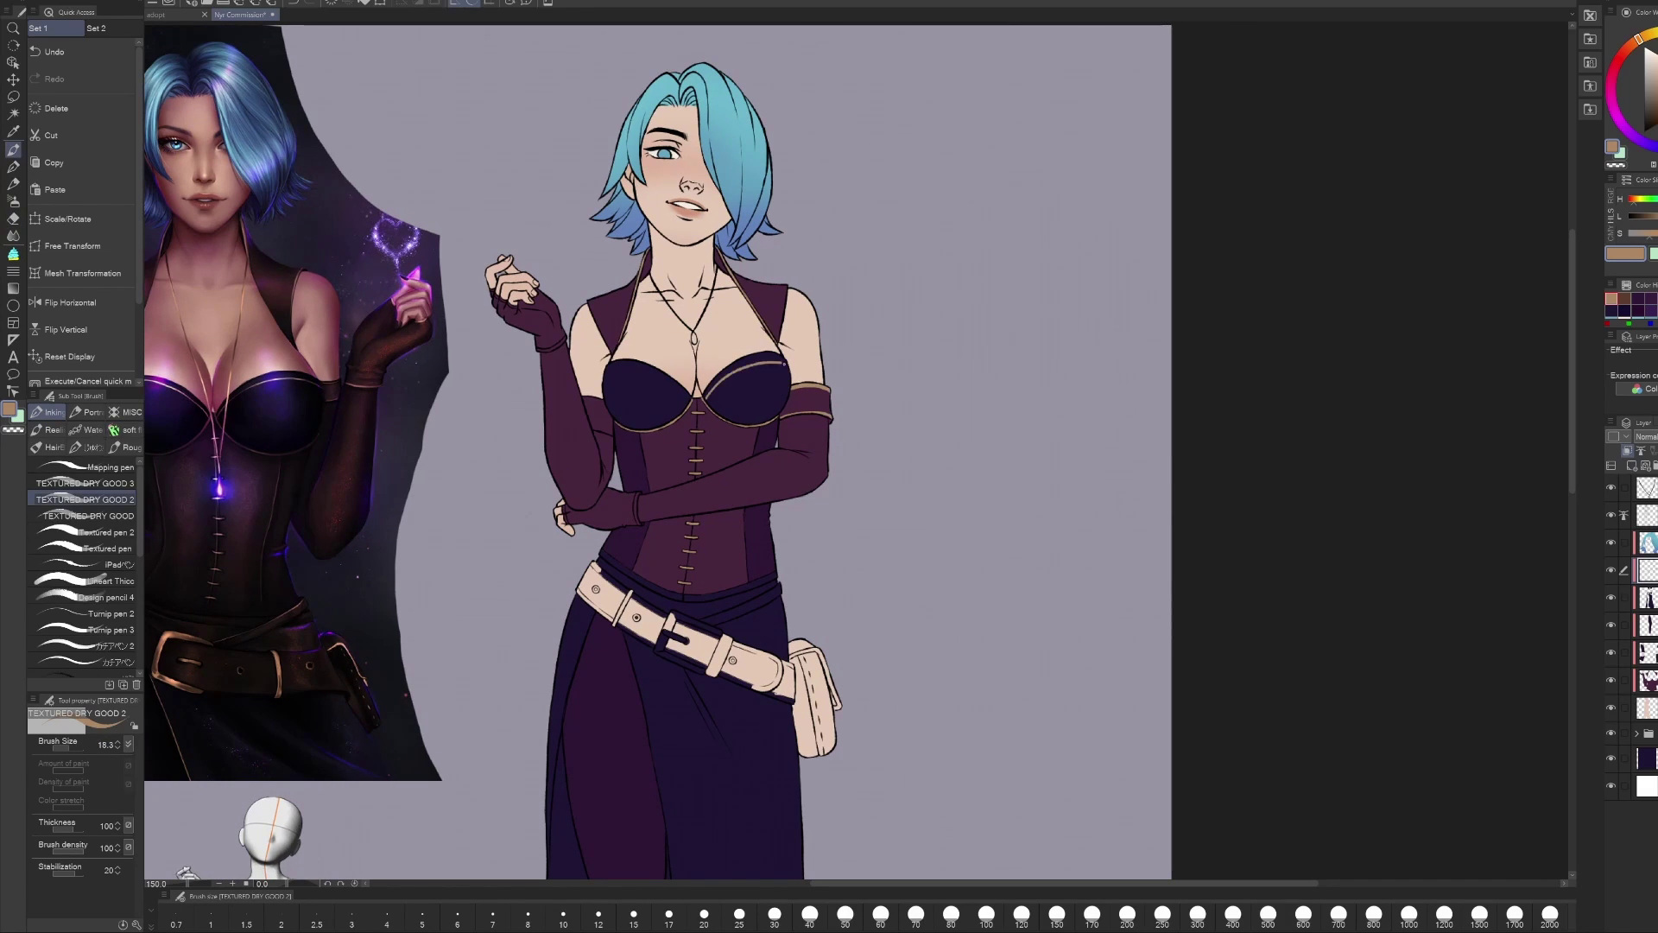
Step: Mirror the canvas view and add gold trim along the glove cuffs and the corset's side seams
{"action": "left_click", "coordinate": [71, 302]}
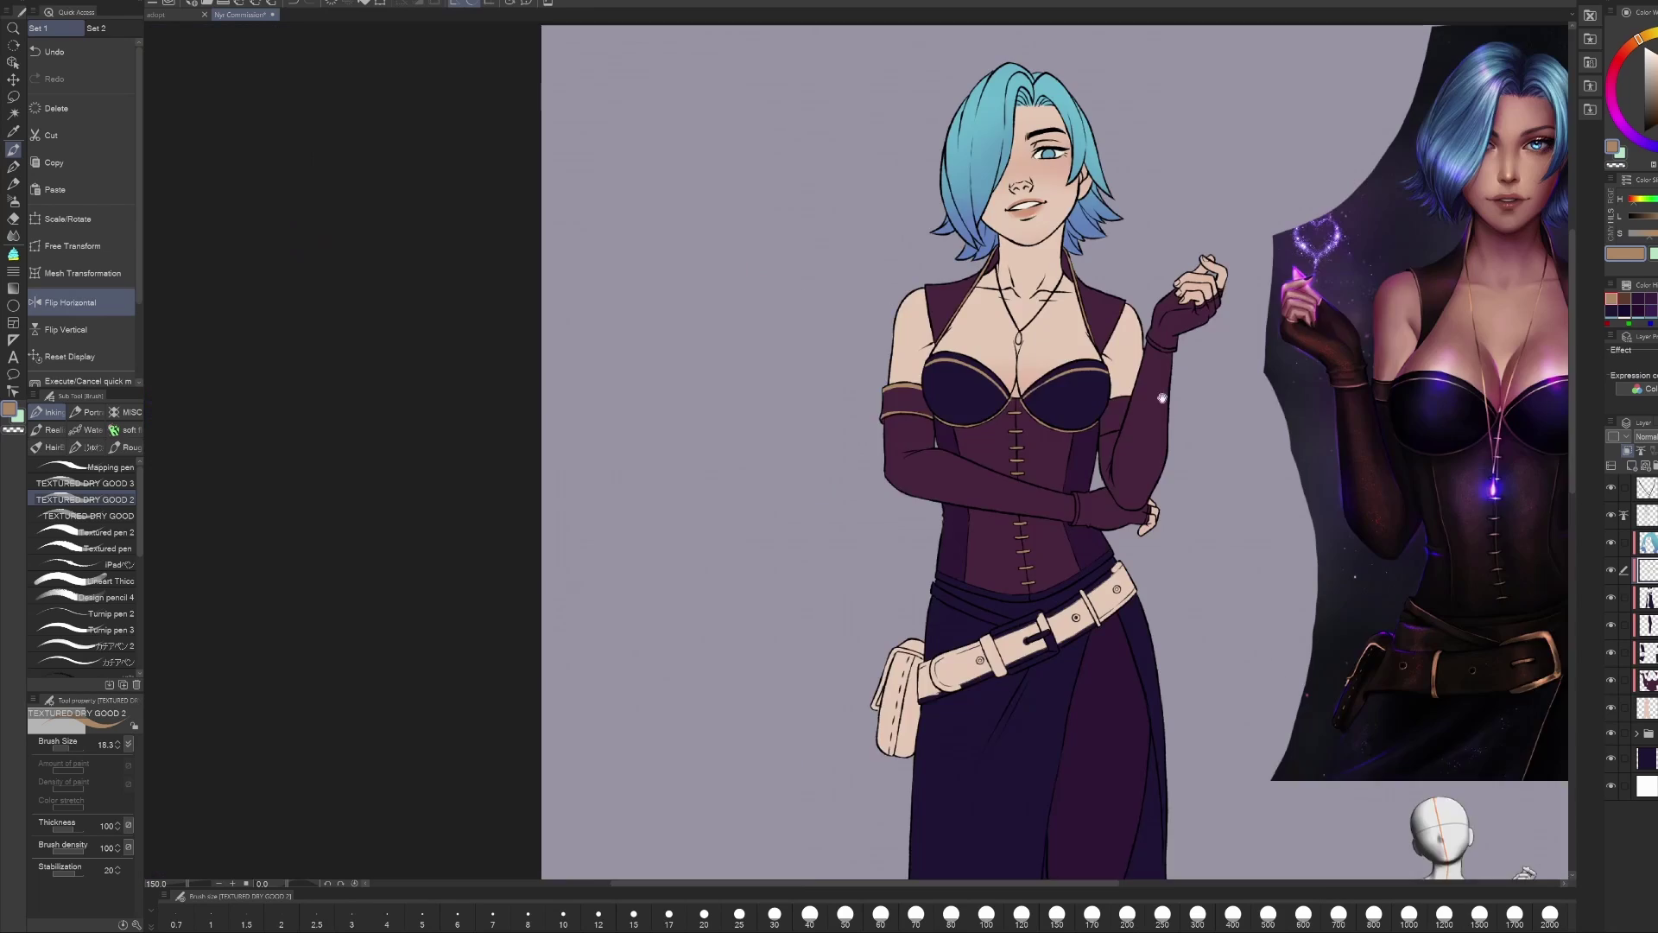
{"action": "key", "text": "g"}
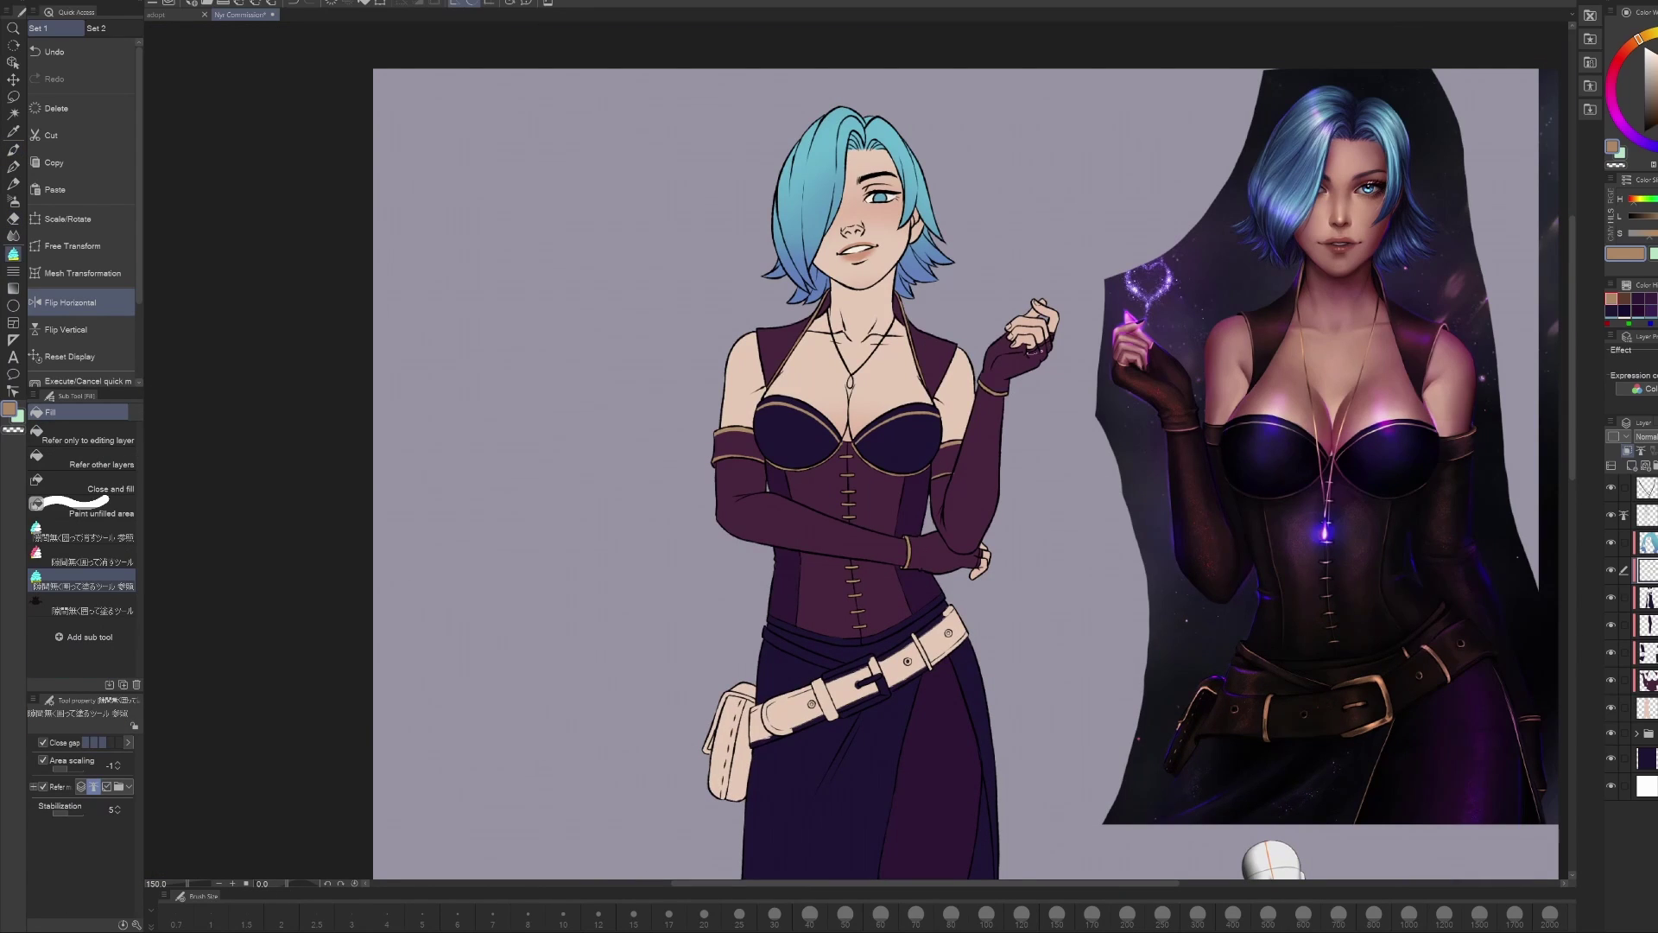
{"action": "key", "text": "b"}
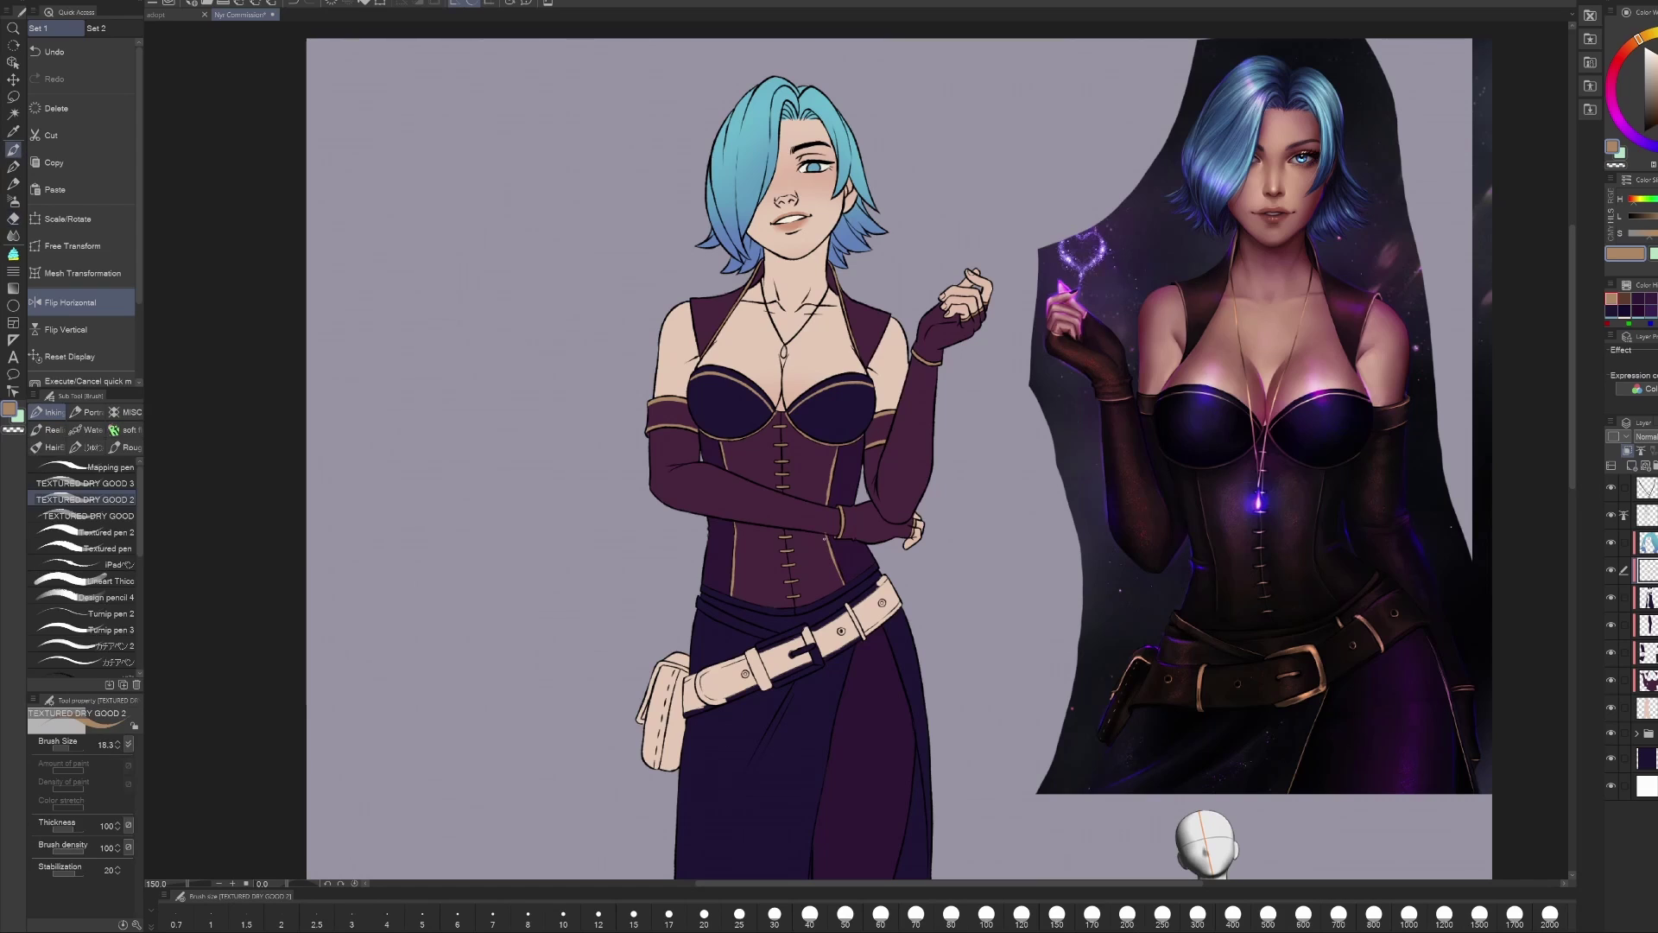
Step: Clean up the flat colour along the corset's lower hem above the belt
{"action": "left_click", "coordinate": [1647, 653]}
{"action": "key", "text": "e"}
{"action": "key", "text": "ctrl+z"}
{"action": "key", "text": "g"}
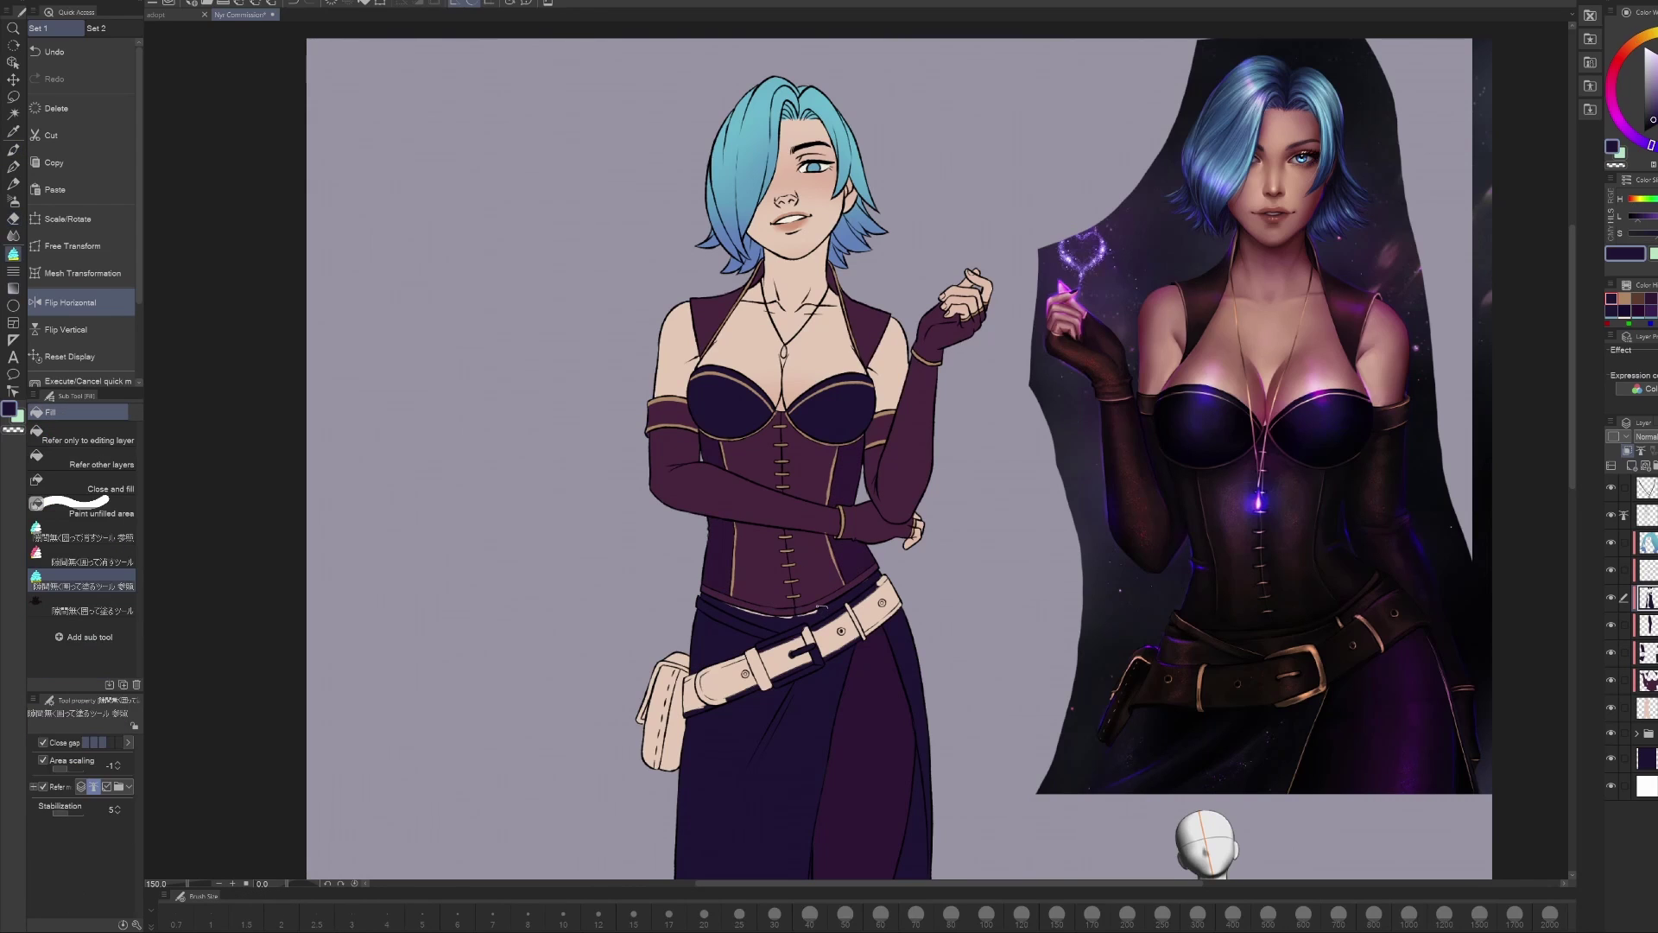
{"action": "key", "text": "e"}
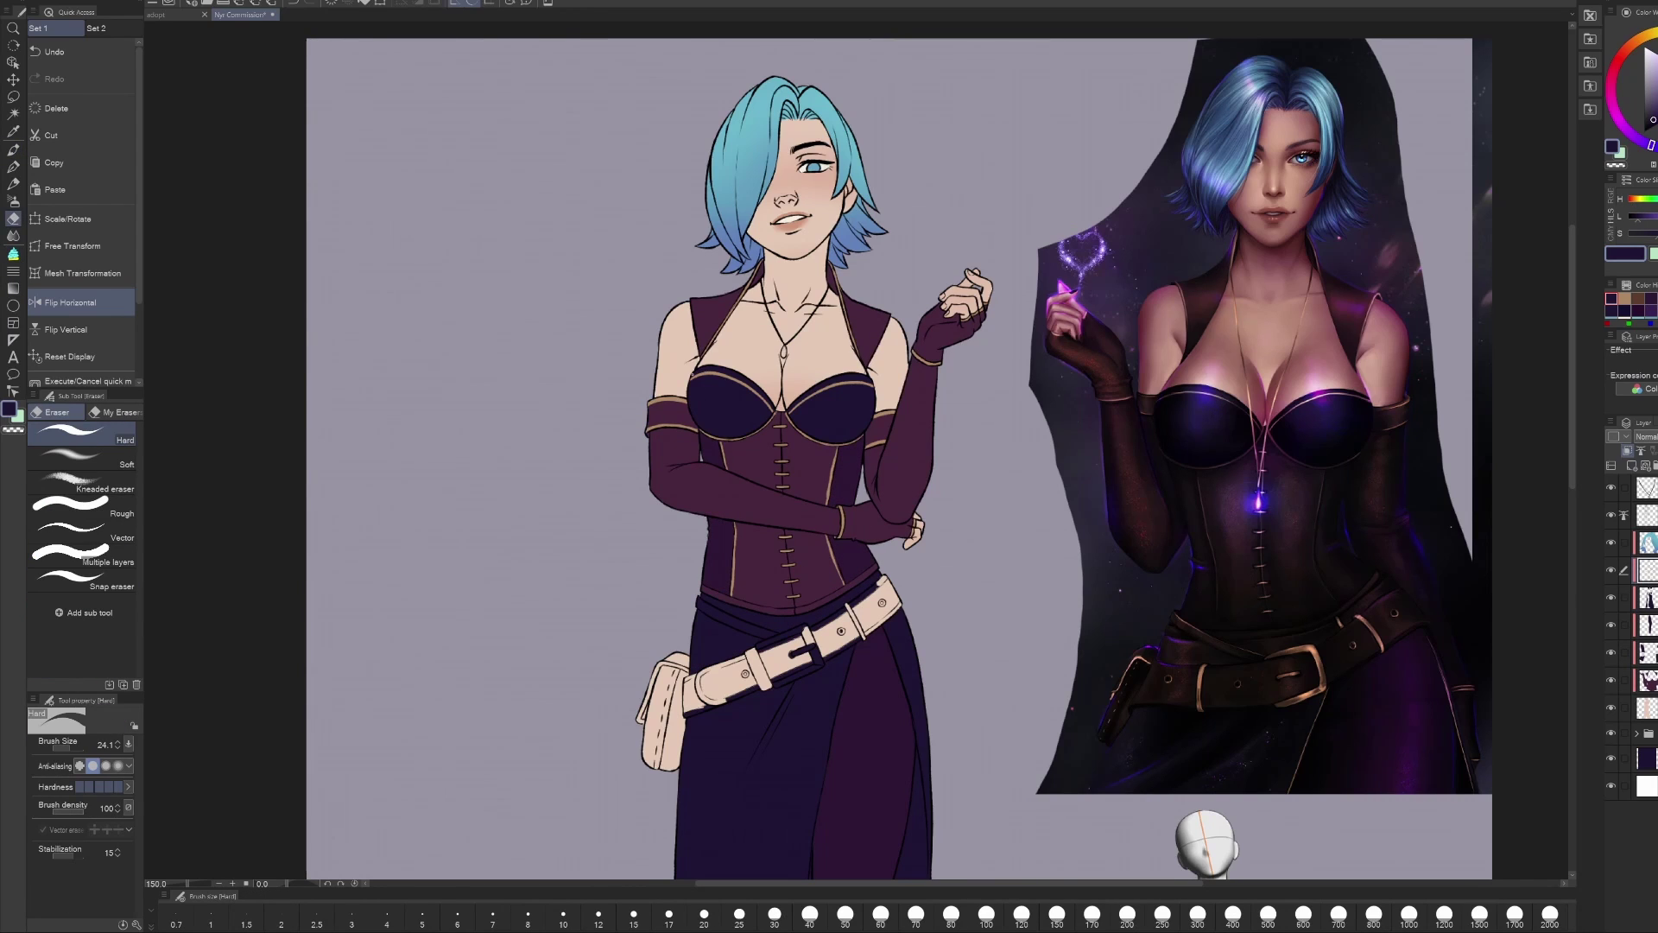
Step: Fill both boots and the folded boot cuff with plum, using a darker purple for the ankle section
{"action": "left_click", "coordinate": [994, 319], "text": "ctrl+alt"}
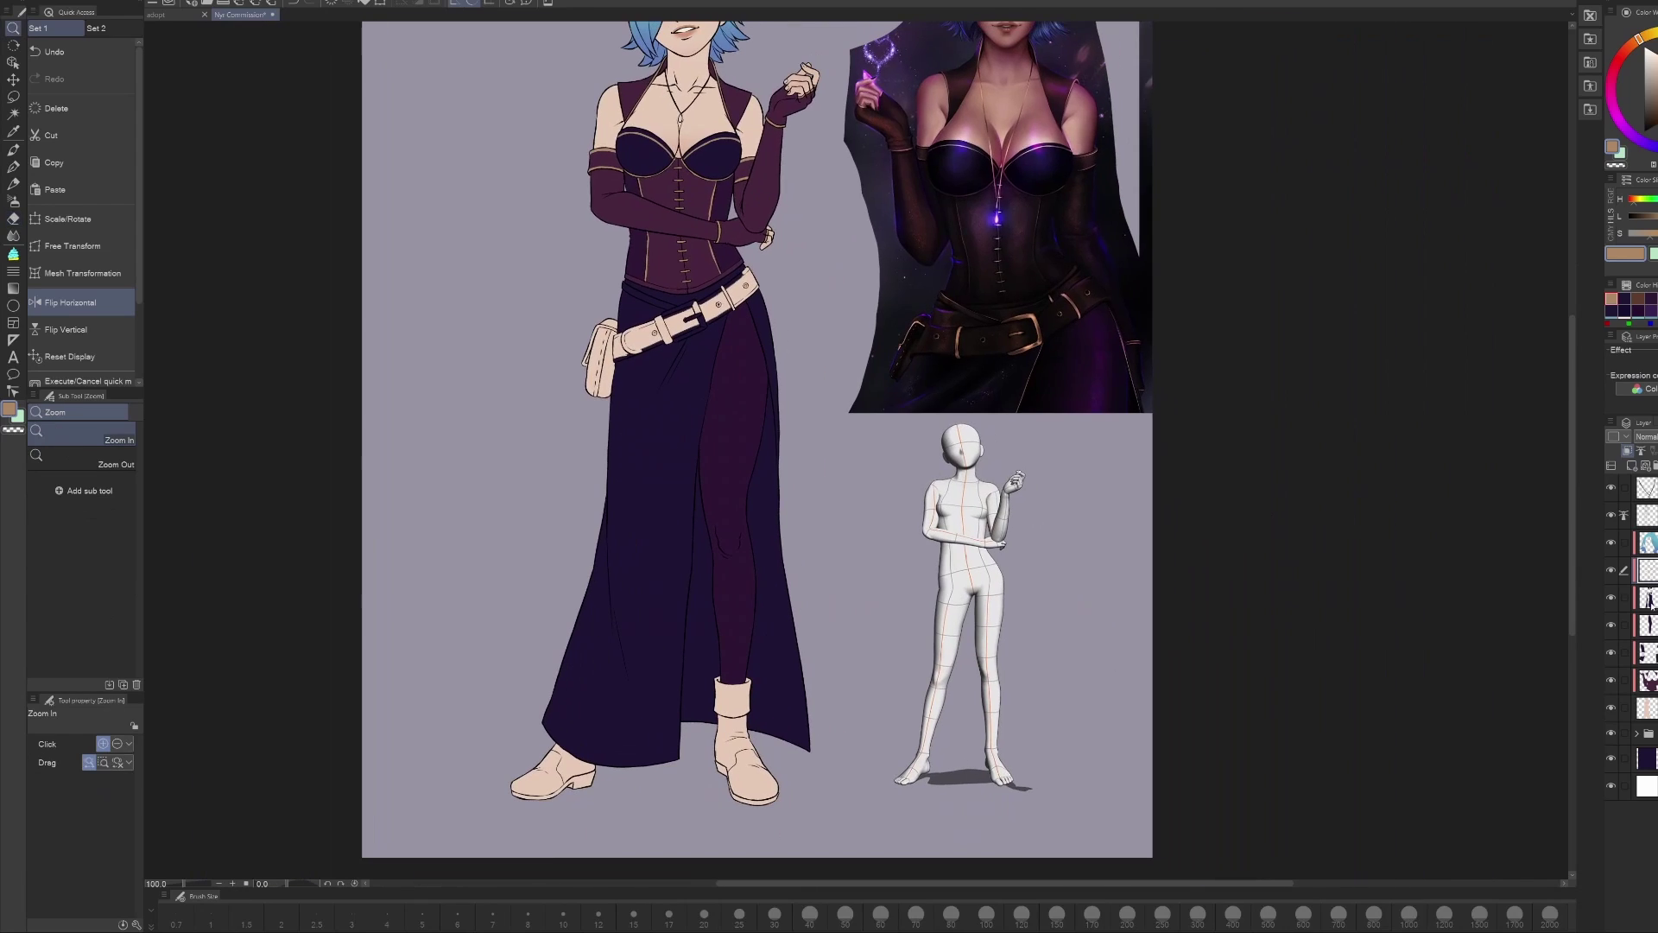
{"action": "key", "text": "g"}
{"action": "left_click", "coordinate": [734, 699]}
{"action": "left_click", "coordinate": [747, 778]}
{"action": "left_click", "coordinate": [553, 777]}
{"action": "scroll", "coordinate": [752, 449], "scroll_direction": "up", "scroll_amount": 1}
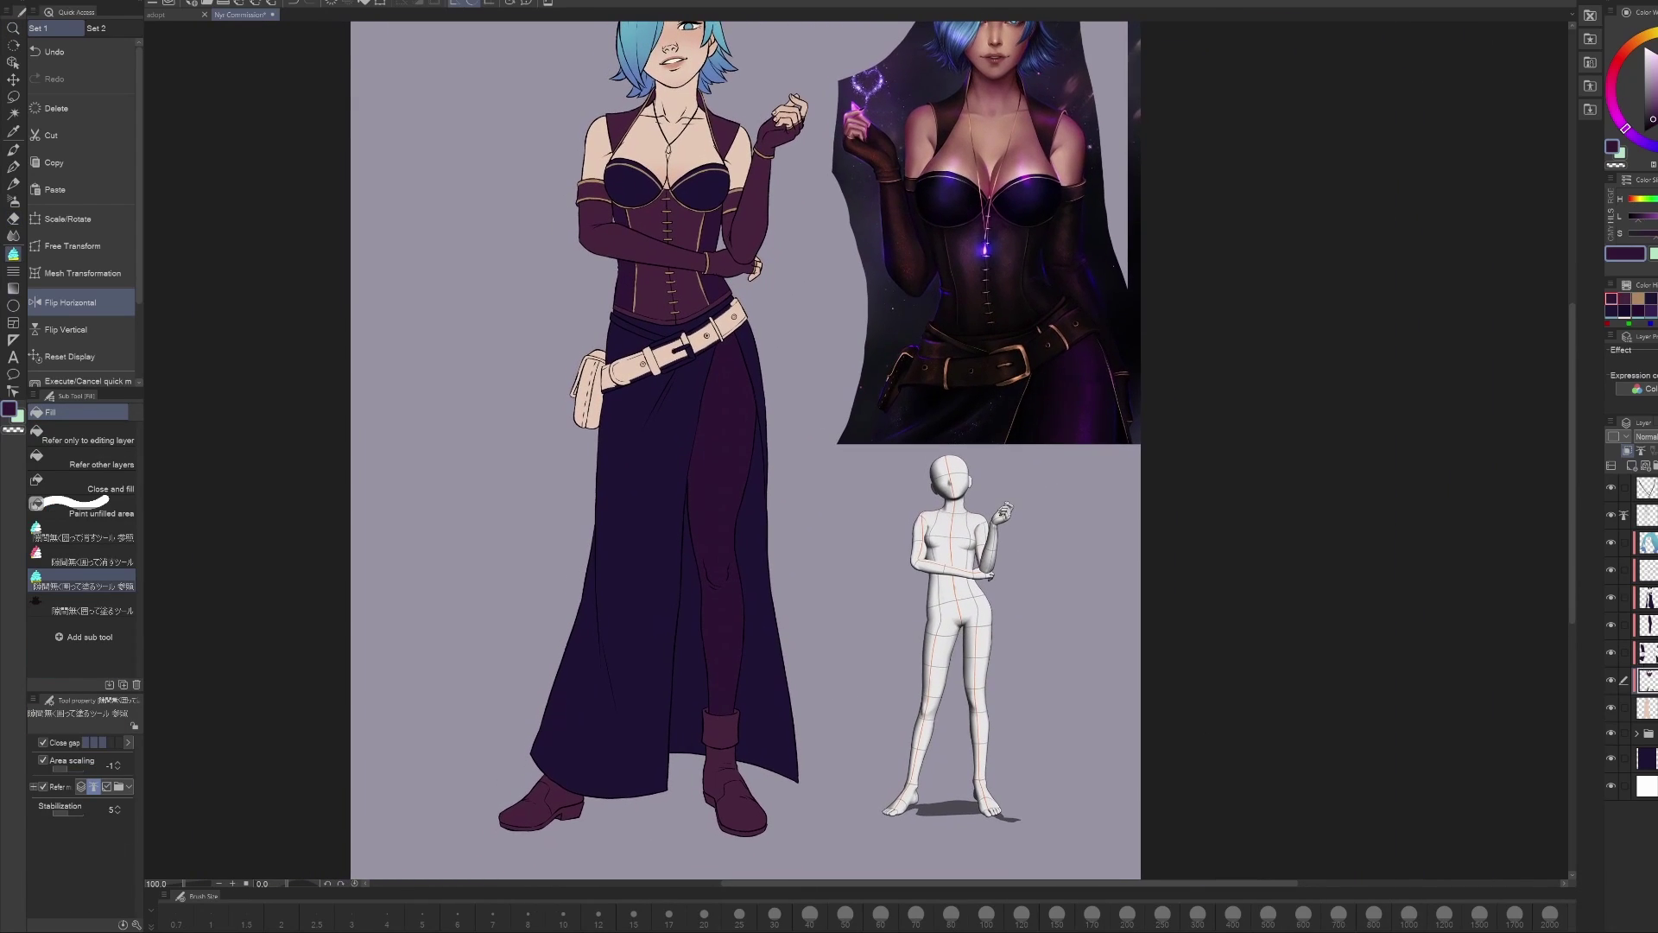
{"action": "scroll", "coordinate": [835, 777], "scroll_direction": "down", "scroll_amount": 1}
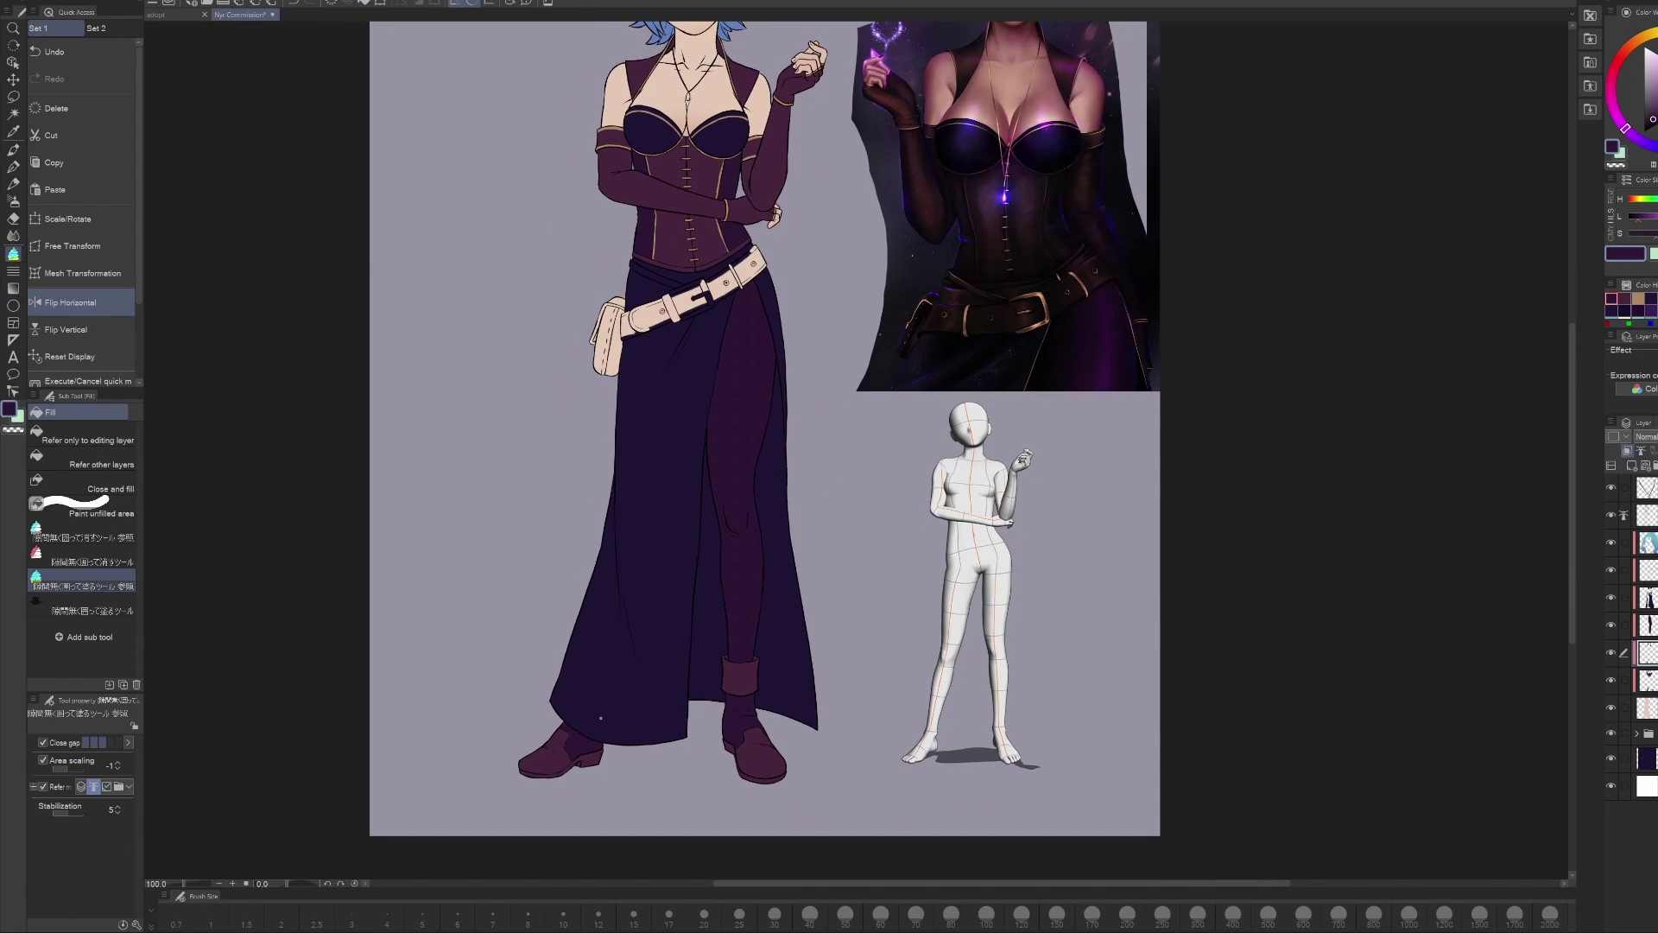
{"action": "scroll", "coordinate": [900, 592], "scroll_direction": "down", "scroll_amount": 1}
Step: Paint gold trim along the upper and lower edges of the folded boot cuff
{"action": "key", "text": "b"}
{"action": "scroll", "coordinate": [881, 630], "scroll_direction": "up", "scroll_amount": 3}
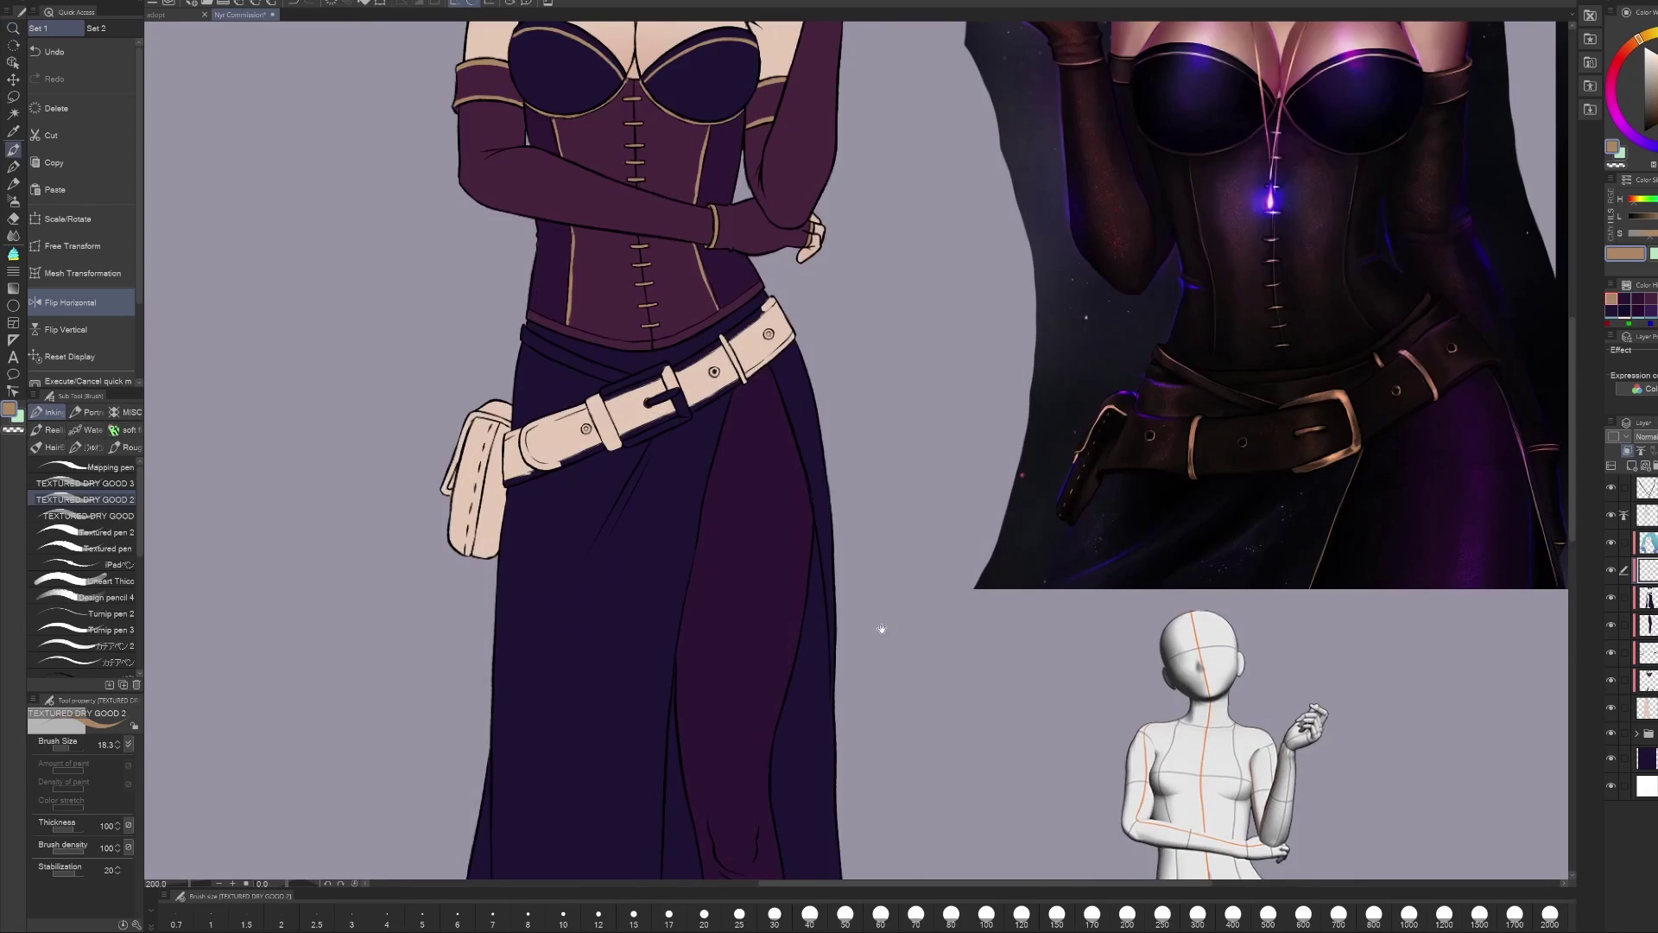
{"action": "left_click_drag", "start_coordinate": [751, 631], "coordinate": [822, 631]}
{"action": "mouse_move", "coordinate": [804, 696]}
{"action": "left_mouse_down"}
{"action": "mouse_move", "coordinate": [764, 627]}
{"action": "mouse_move", "coordinate": [700, 596]}
{"action": "left_mouse_up"}
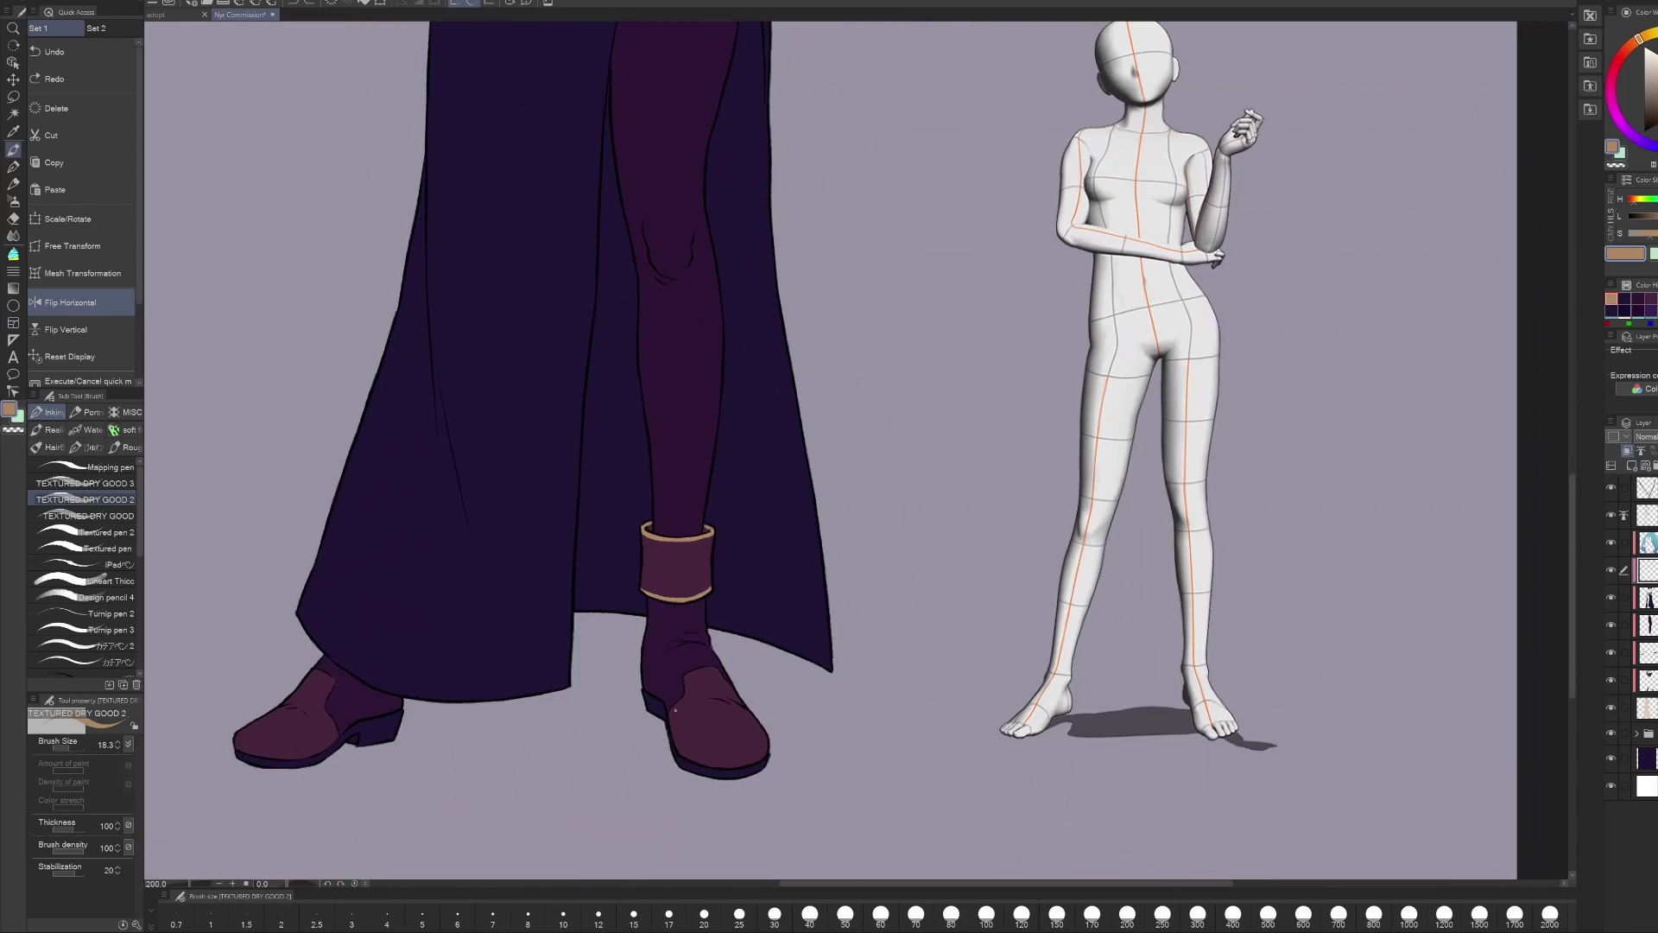
Step: Trace gold trim along the curved front seam of both boots
{"action": "left_click_drag", "start_coordinate": [670, 715], "coordinate": [688, 679]}
{"action": "key", "text": "h"}
{"action": "key", "text": "h"}
{"action": "mouse_move", "coordinate": [1008, 671]}
{"action": "left_mouse_down"}
{"action": "mouse_move", "coordinate": [981, 688]}
{"action": "mouse_move", "coordinate": [1272, 593]}
{"action": "left_mouse_up"}
{"action": "key", "text": "ctrl+z"}
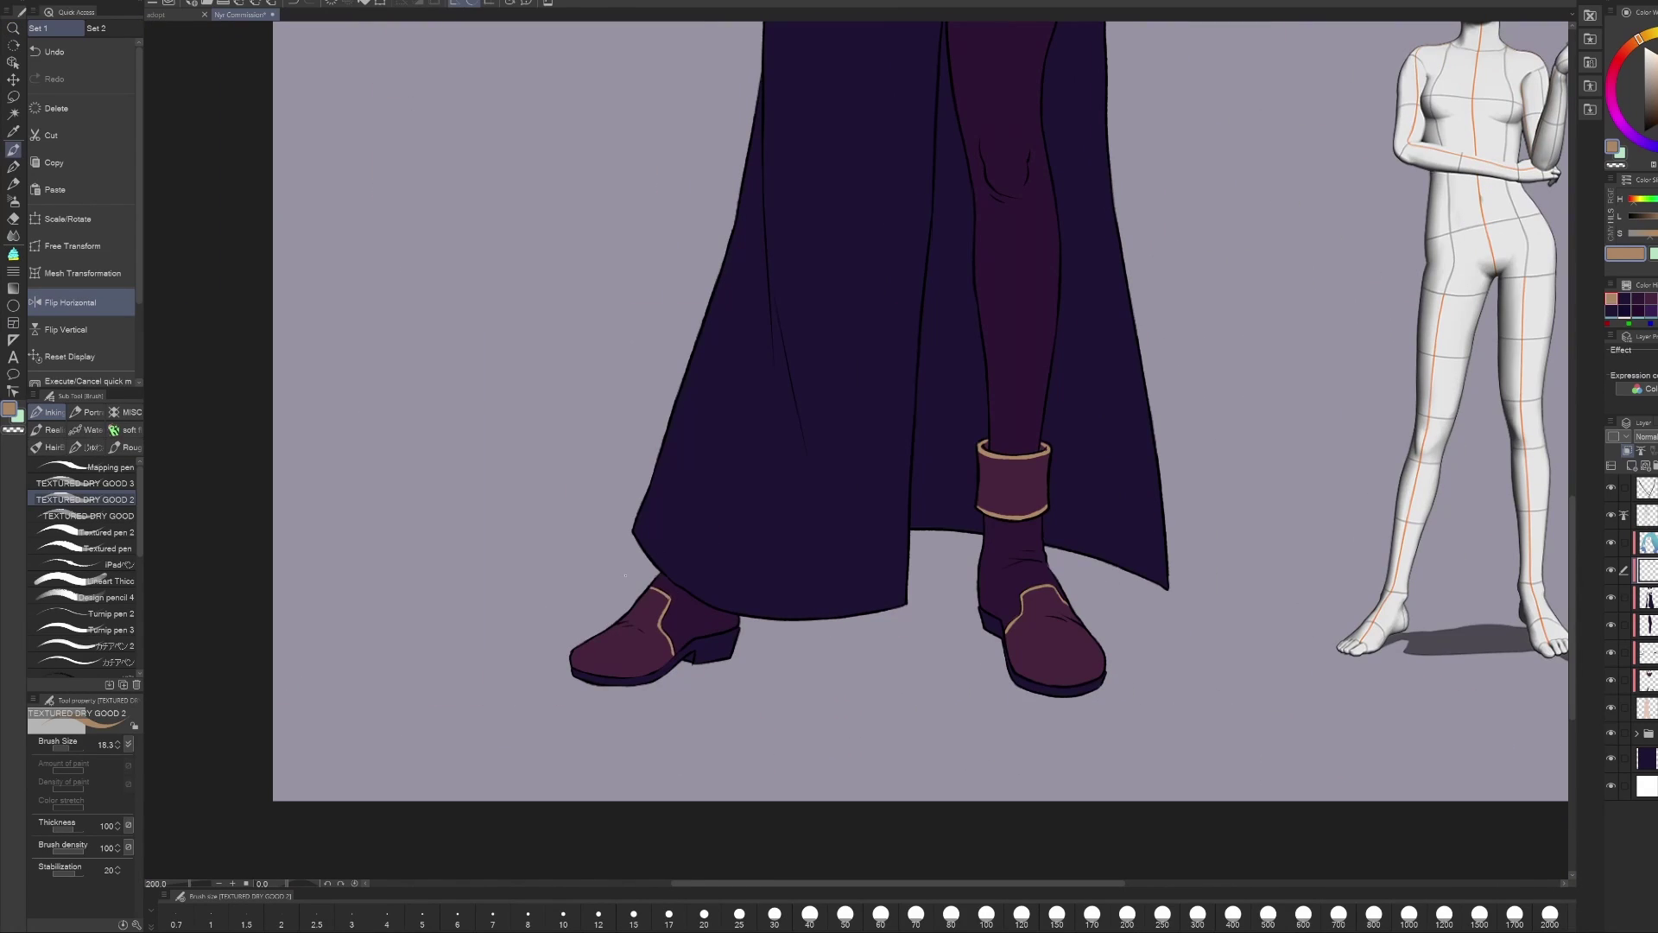
Step: Colour the necklace pendant violet to match the glowing pendant in the reference
{"action": "scroll", "coordinate": [625, 576], "scroll_direction": "down", "scroll_amount": 1}
{"action": "left_click_drag", "start_coordinate": [624, 259], "coordinate": [832, 677]}
{"action": "left_click", "coordinate": [950, 207], "text": "alt"}
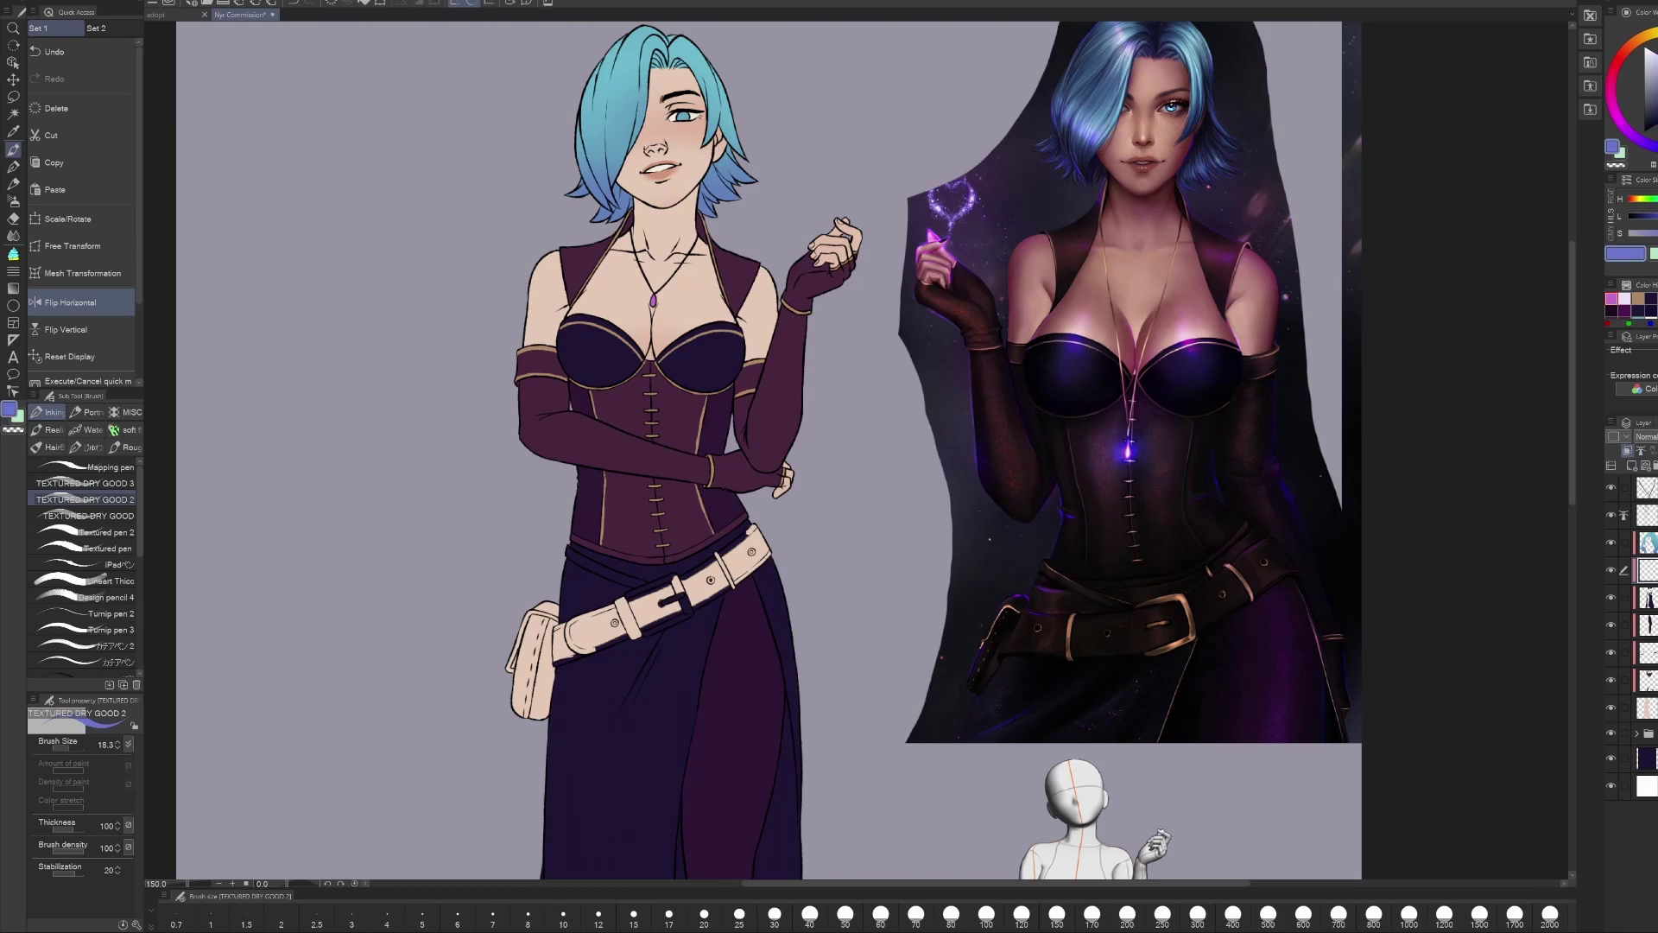
Step: Fill the belt, its thin strap and the hip pouch with dark brown, and colour the pouch's front panel near-black
{"action": "left_click_drag", "start_coordinate": [691, 553], "coordinate": [652, 449]}
{"action": "left_click", "coordinate": [492, 553], "text": "alt"}
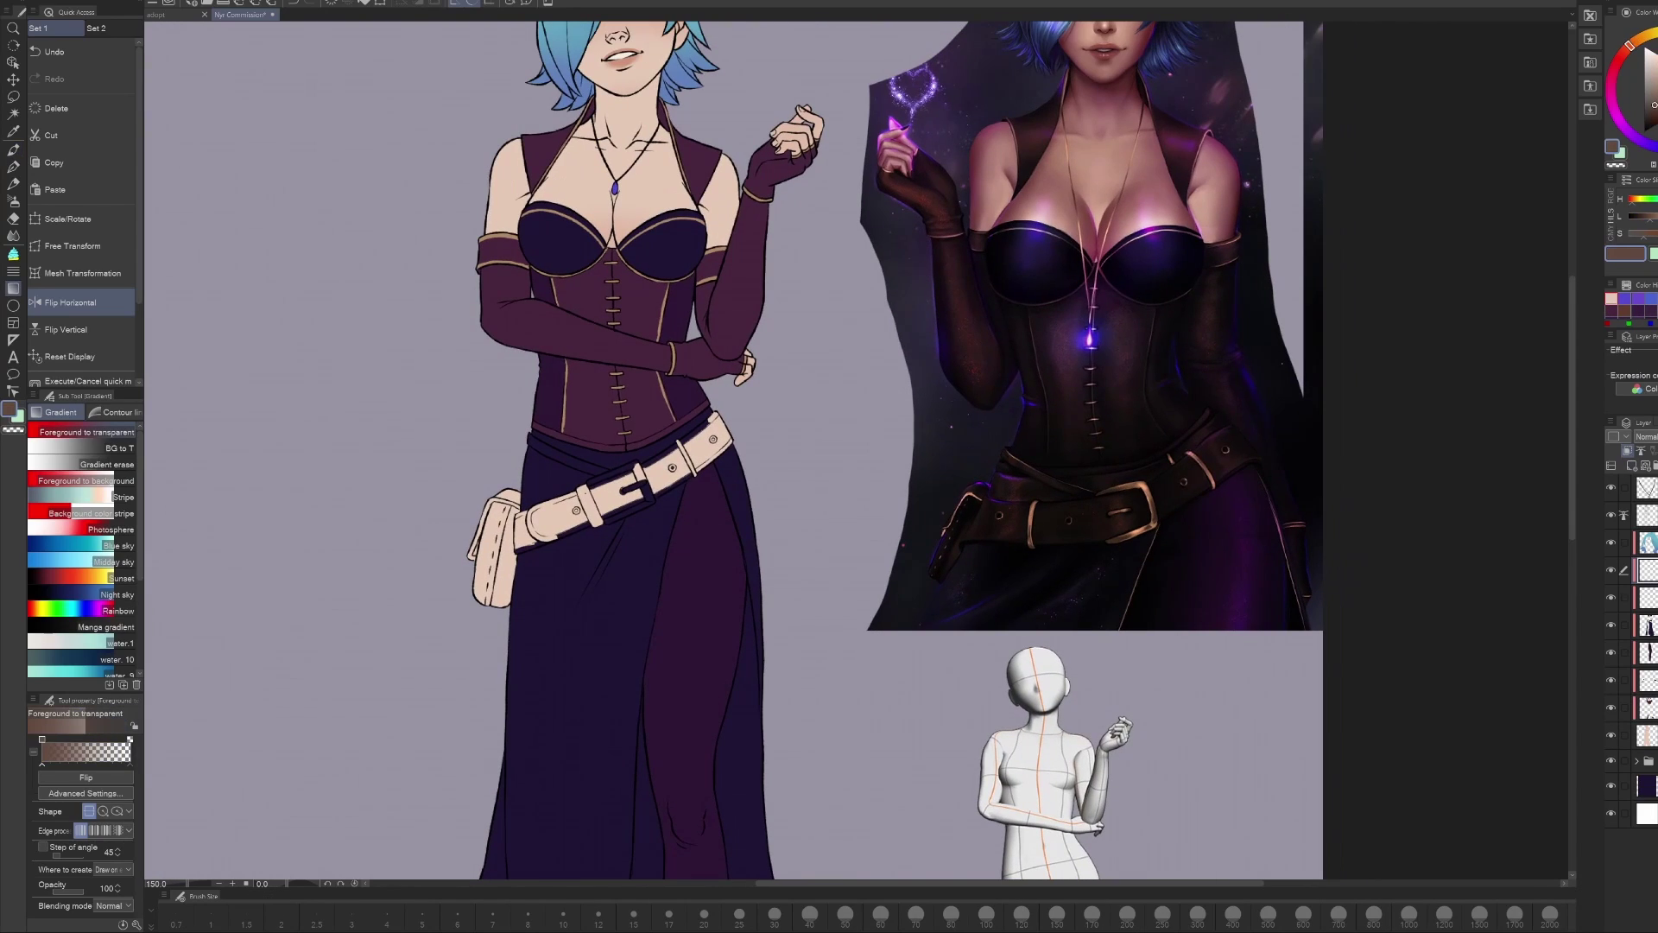
{"action": "key", "text": "g"}
{"action": "left_click_drag", "start_coordinate": [518, 483], "coordinate": [519, 599]}
{"action": "left_click_drag", "start_coordinate": [518, 483], "coordinate": [522, 488]}
{"action": "left_click_drag", "start_coordinate": [778, 431], "coordinate": [691, 427]}
{"action": "key", "text": "b"}
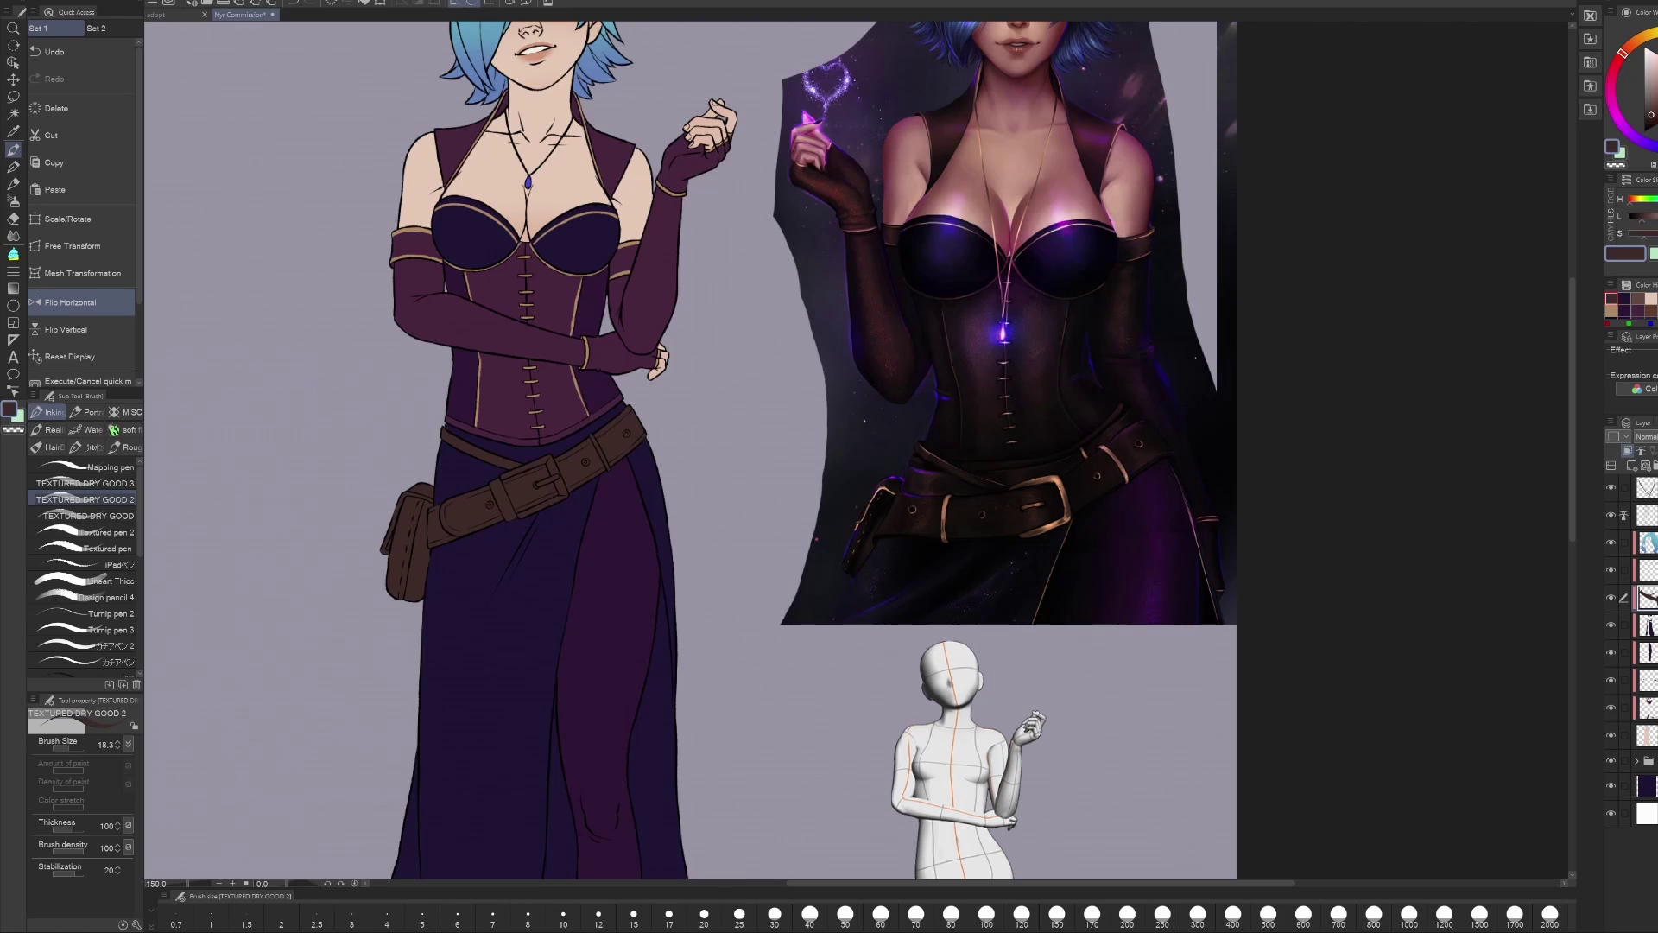
{"action": "left_click", "coordinate": [1650, 149]}
{"action": "left_click", "coordinate": [423, 552], "text": "alt"}
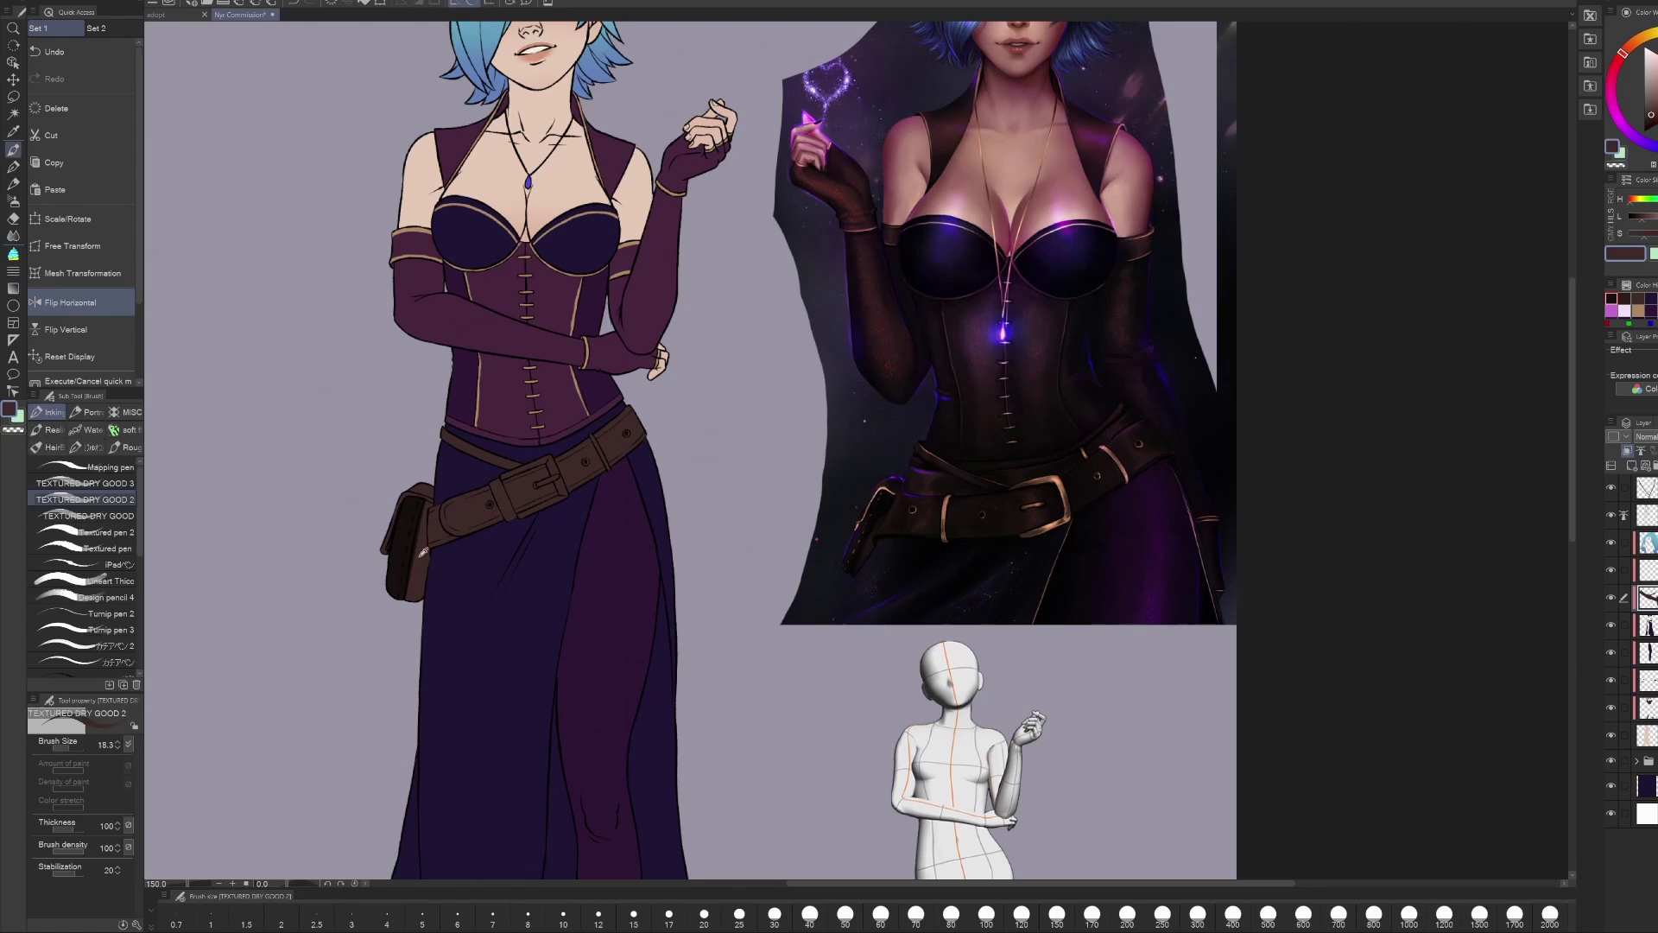
Step: Colour the belt buckle, metal loop and eyelets gold, and add gold trim and stitching to the pouch
{"action": "key", "text": "g"}
{"action": "left_click", "coordinate": [585, 462], "text": "alt"}
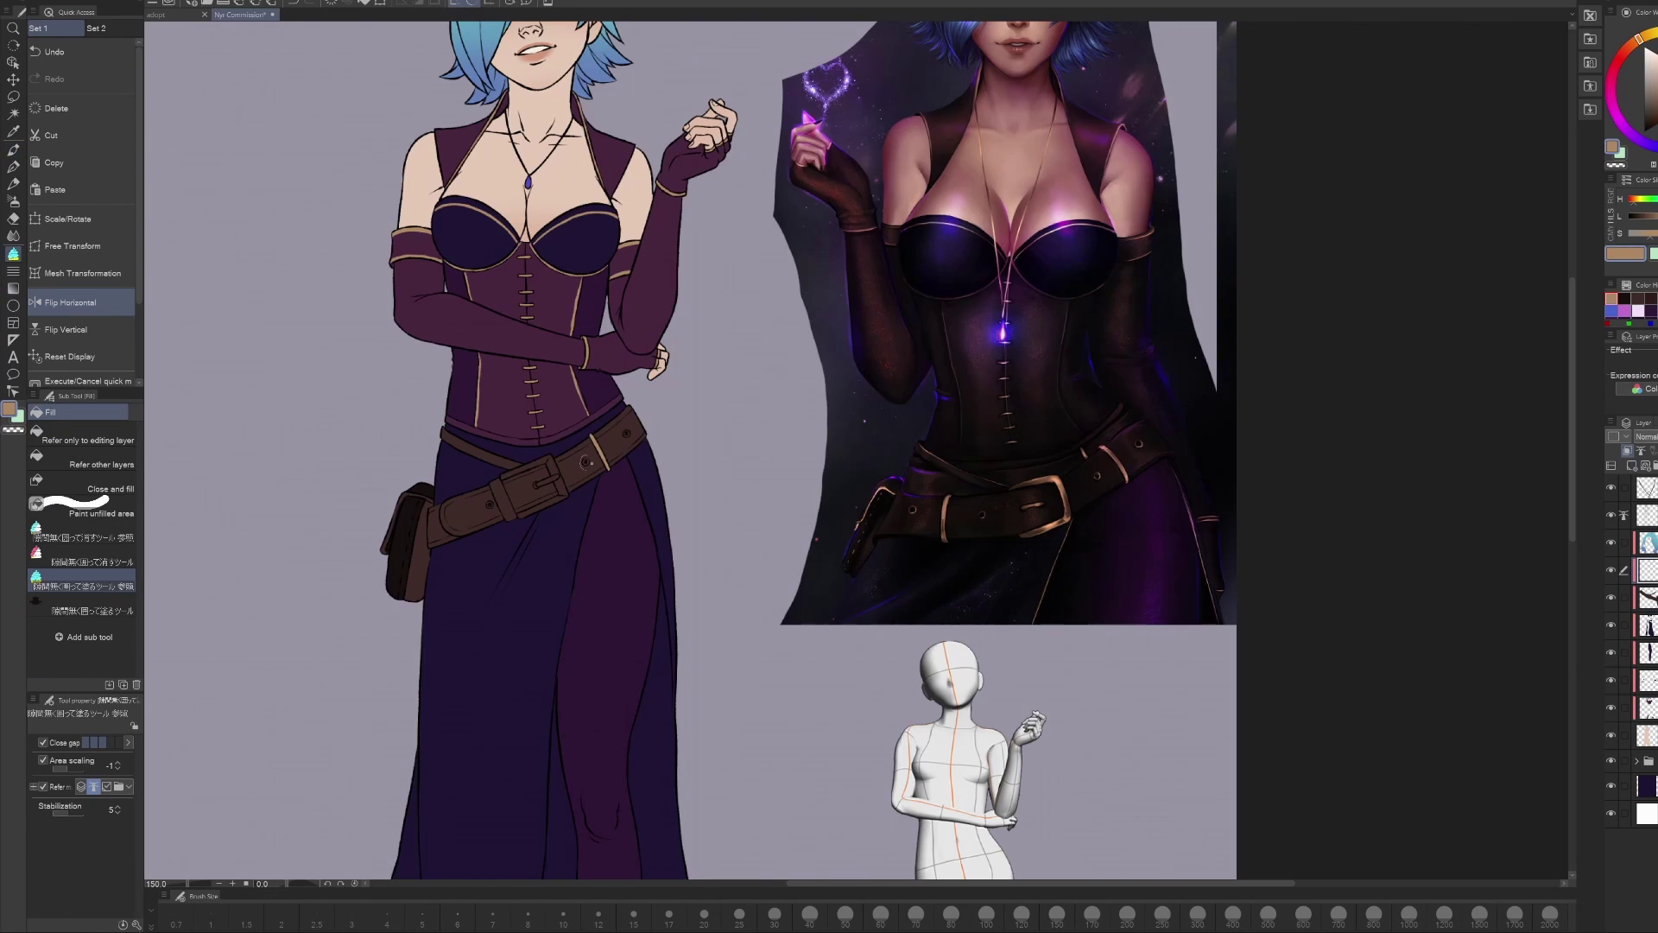
{"action": "key", "text": "e"}
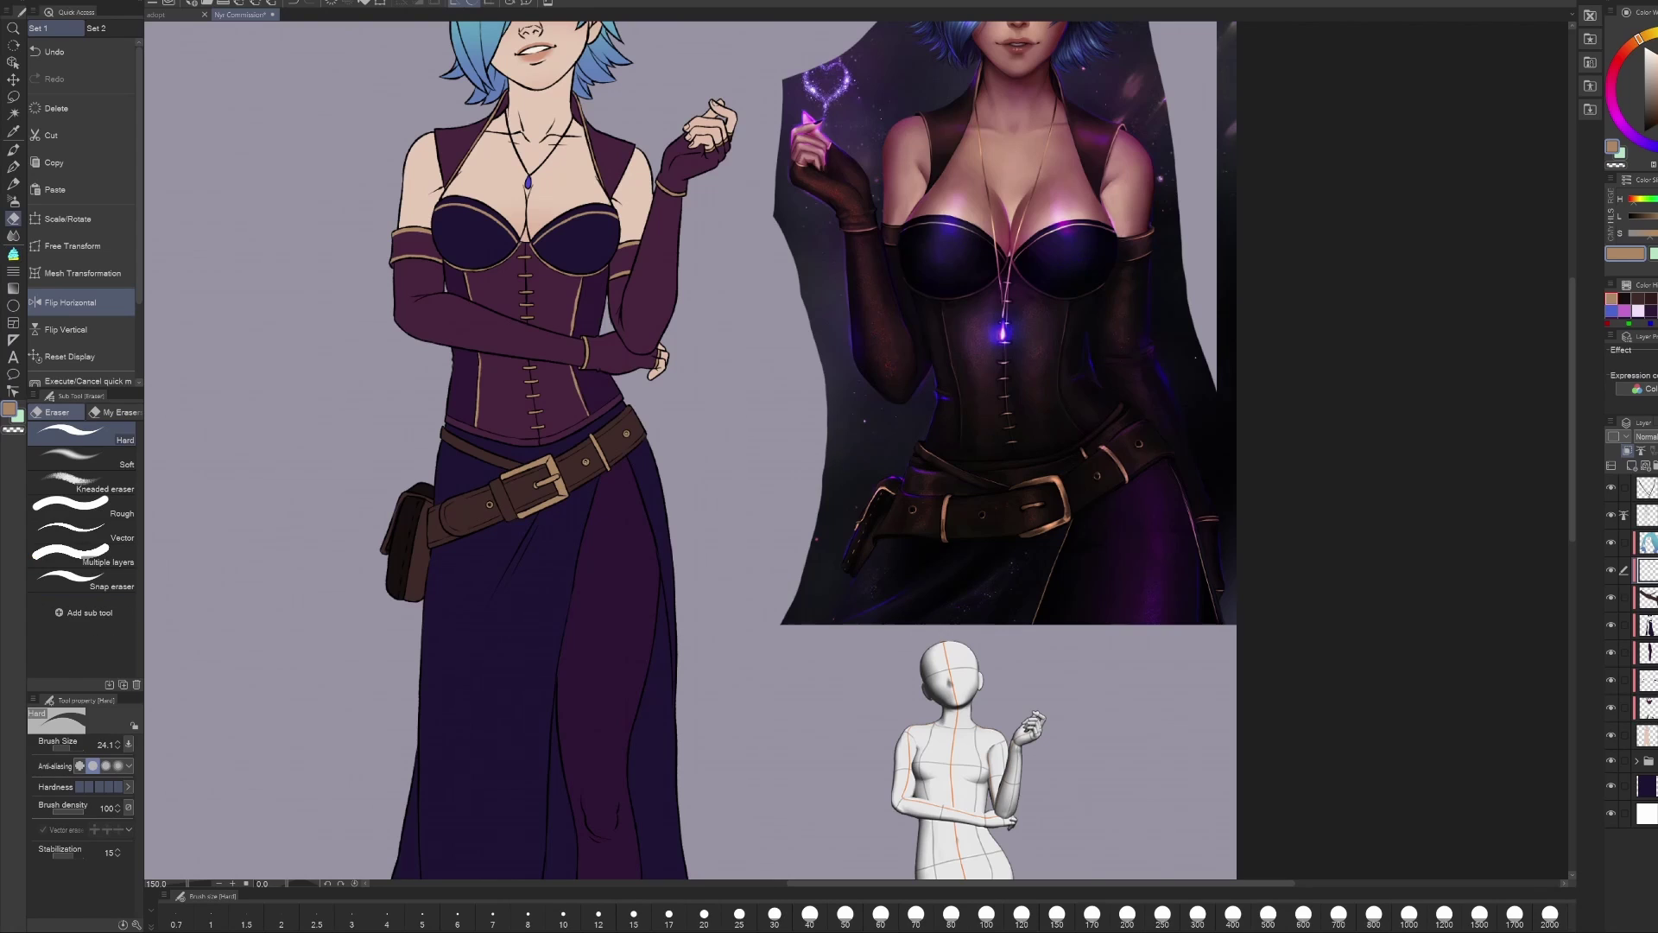
{"action": "key", "text": "p"}
{"action": "scroll", "coordinate": [160, 529], "scroll_direction": "up", "scroll_amount": 5}
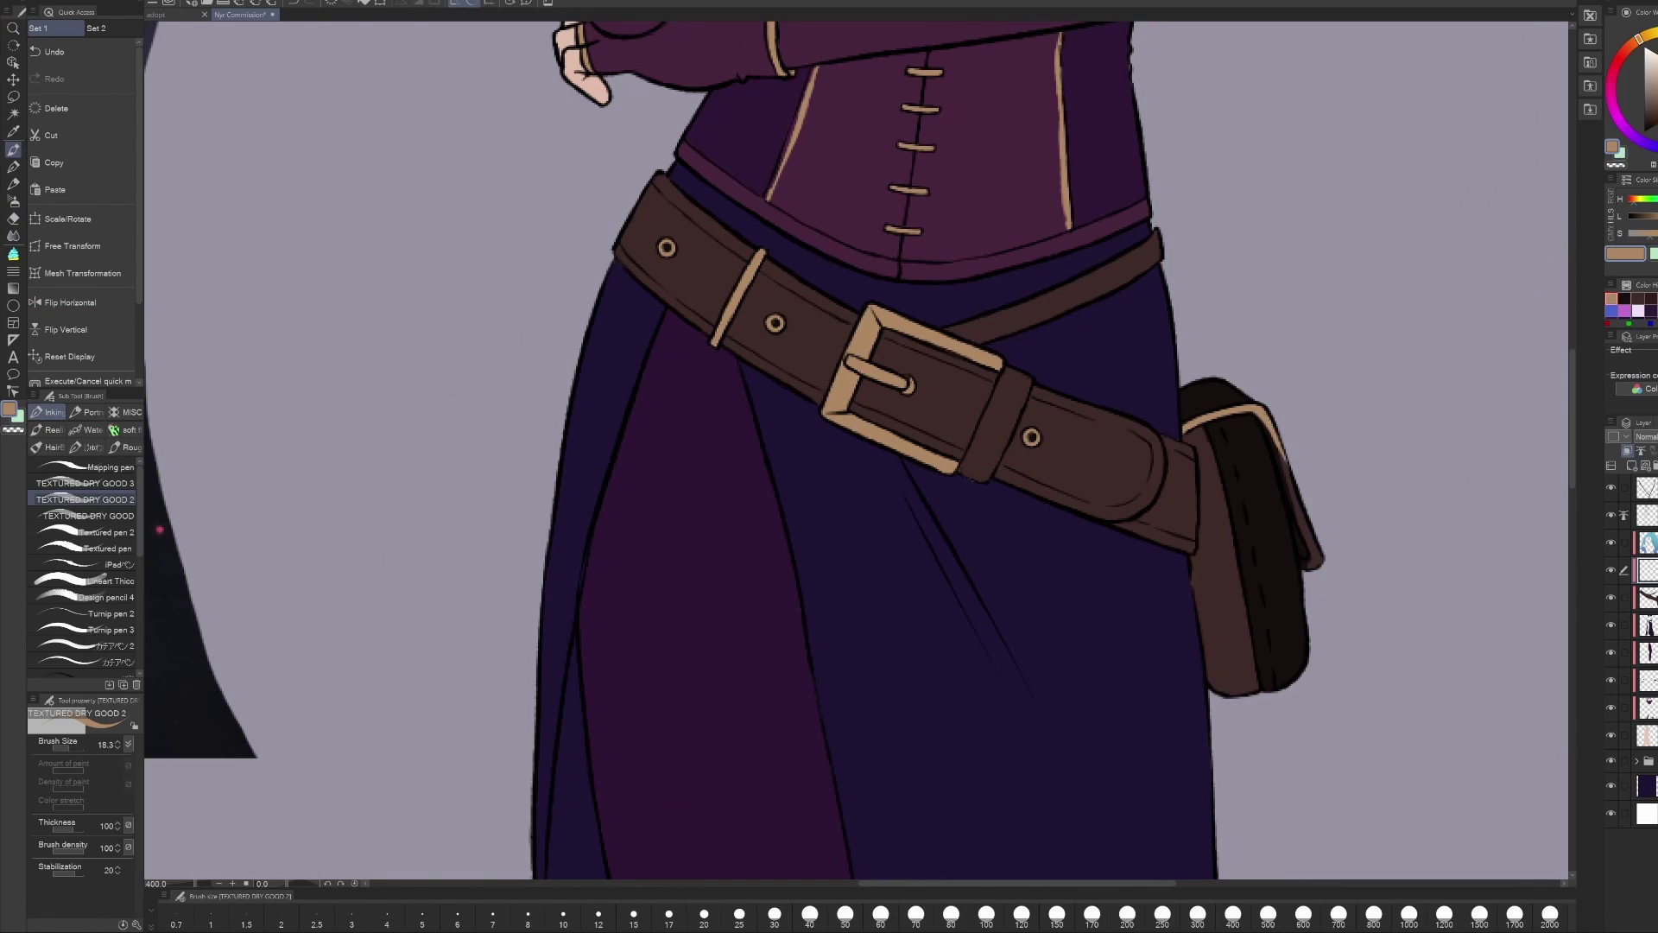
{"action": "scroll", "coordinate": [855, 449], "scroll_direction": "down", "scroll_amount": 3}
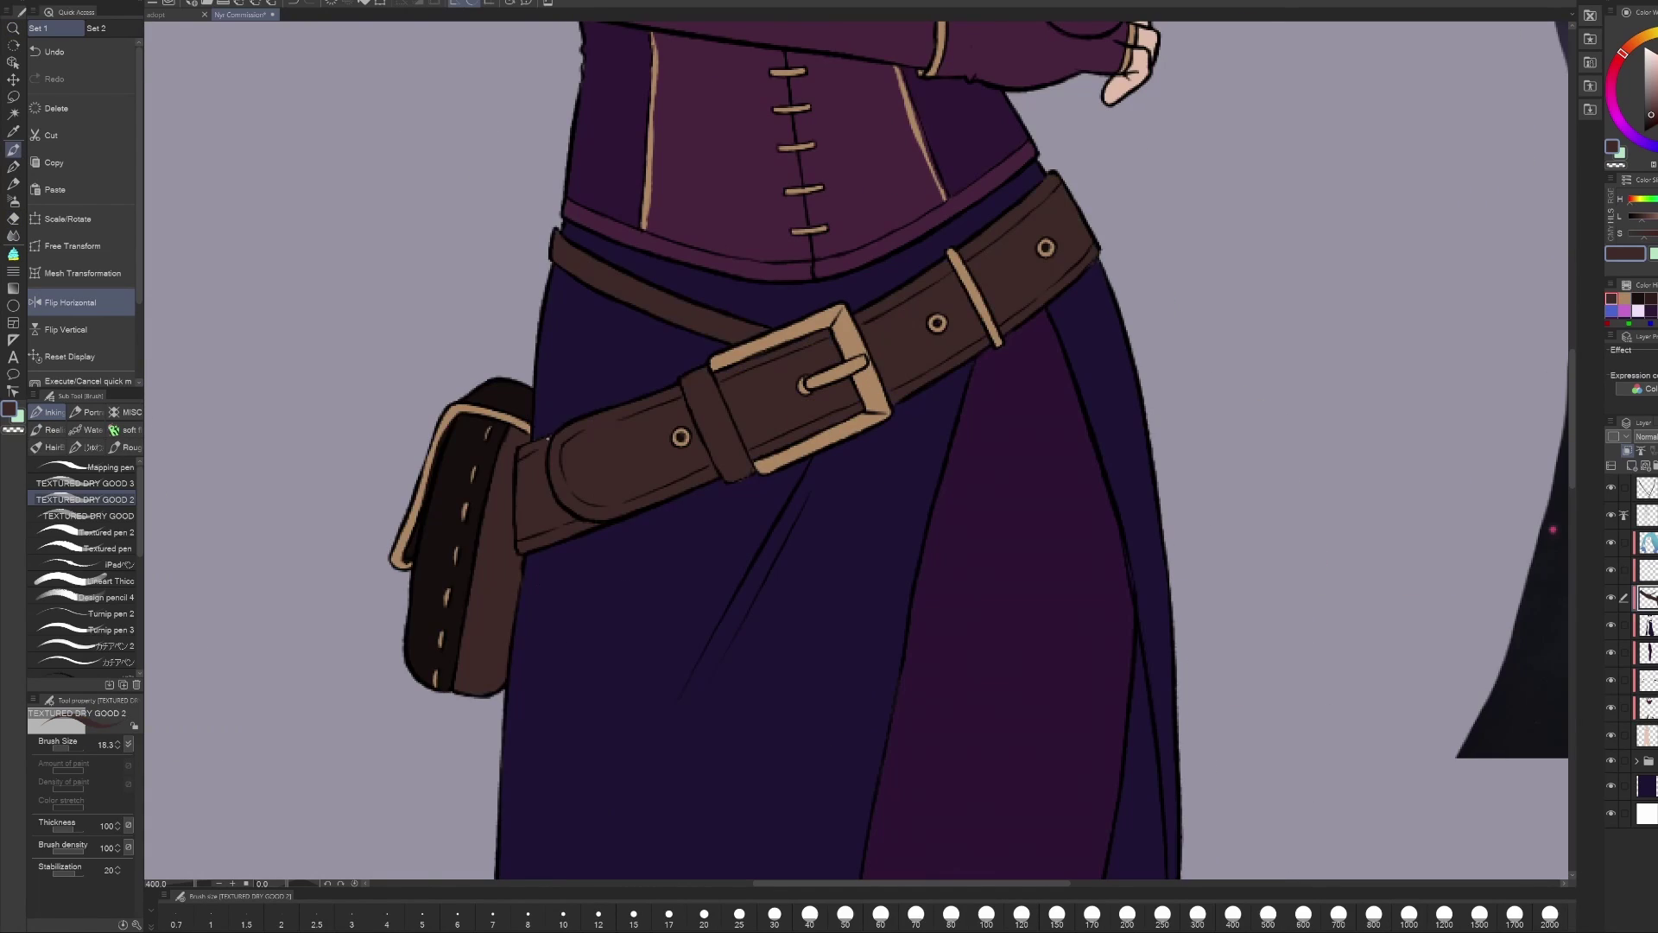
{"action": "scroll", "coordinate": [855, 449], "scroll_direction": "up", "scroll_amount": 3}
{"action": "scroll", "coordinate": [752, 551], "scroll_direction": "down", "scroll_amount": 5}
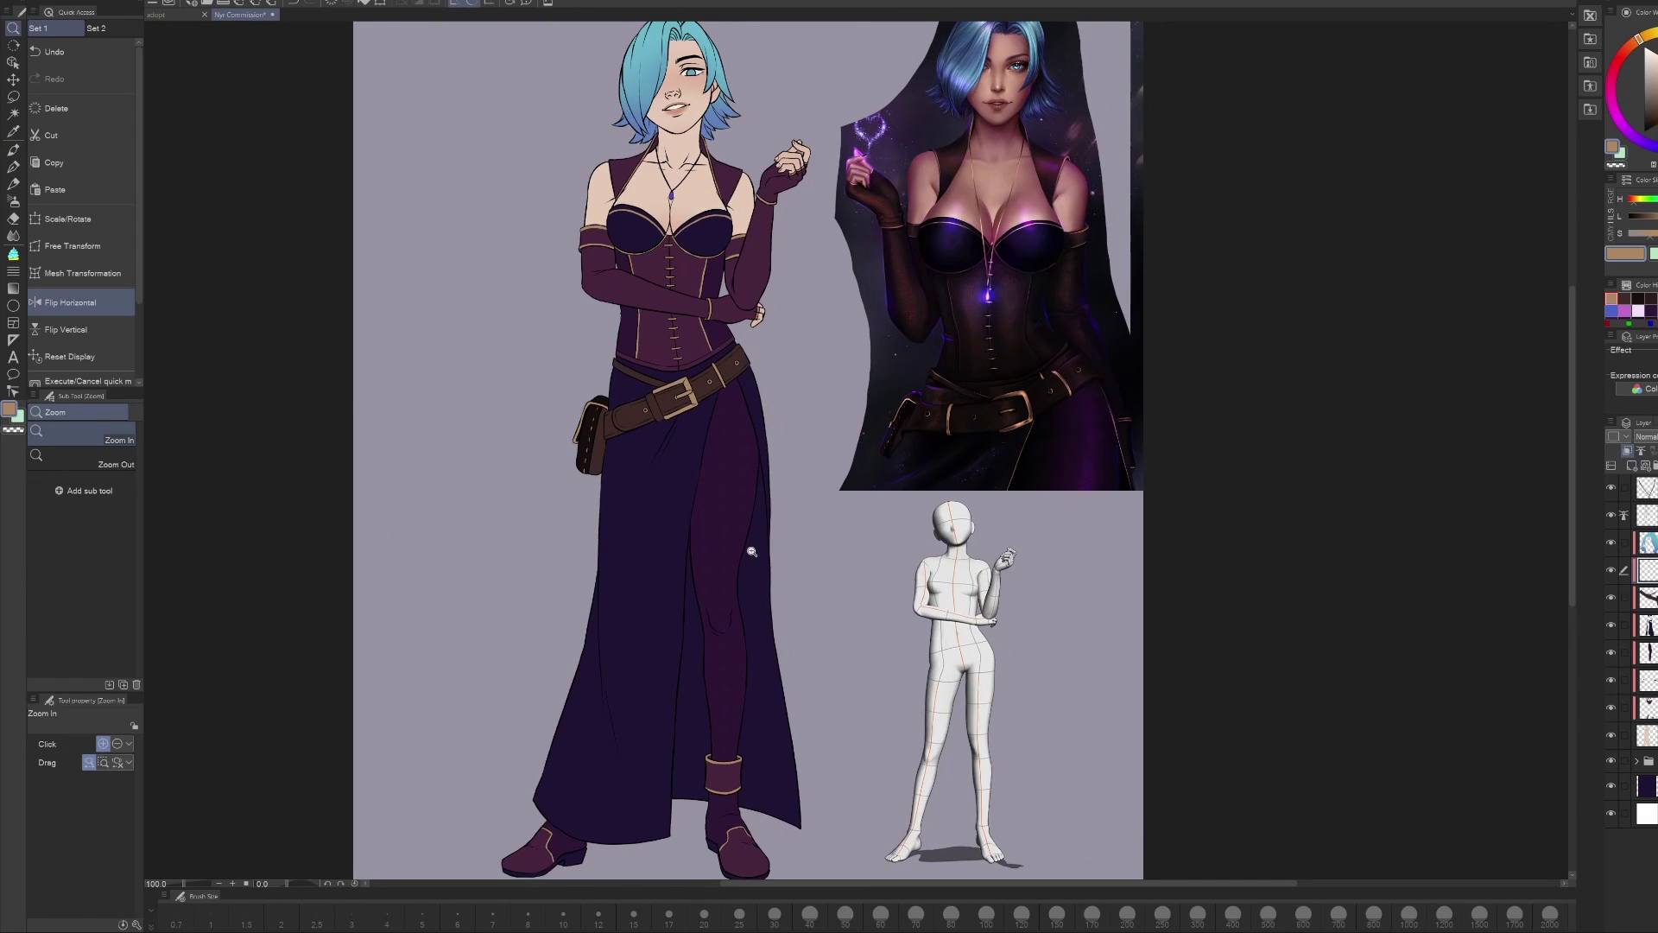
Step: Airbrush a soft reddish tint over the nose and cheeks on a separate layer above the skin colour
{"action": "scroll", "coordinate": [752, 552], "scroll_direction": "up", "scroll_amount": 2}
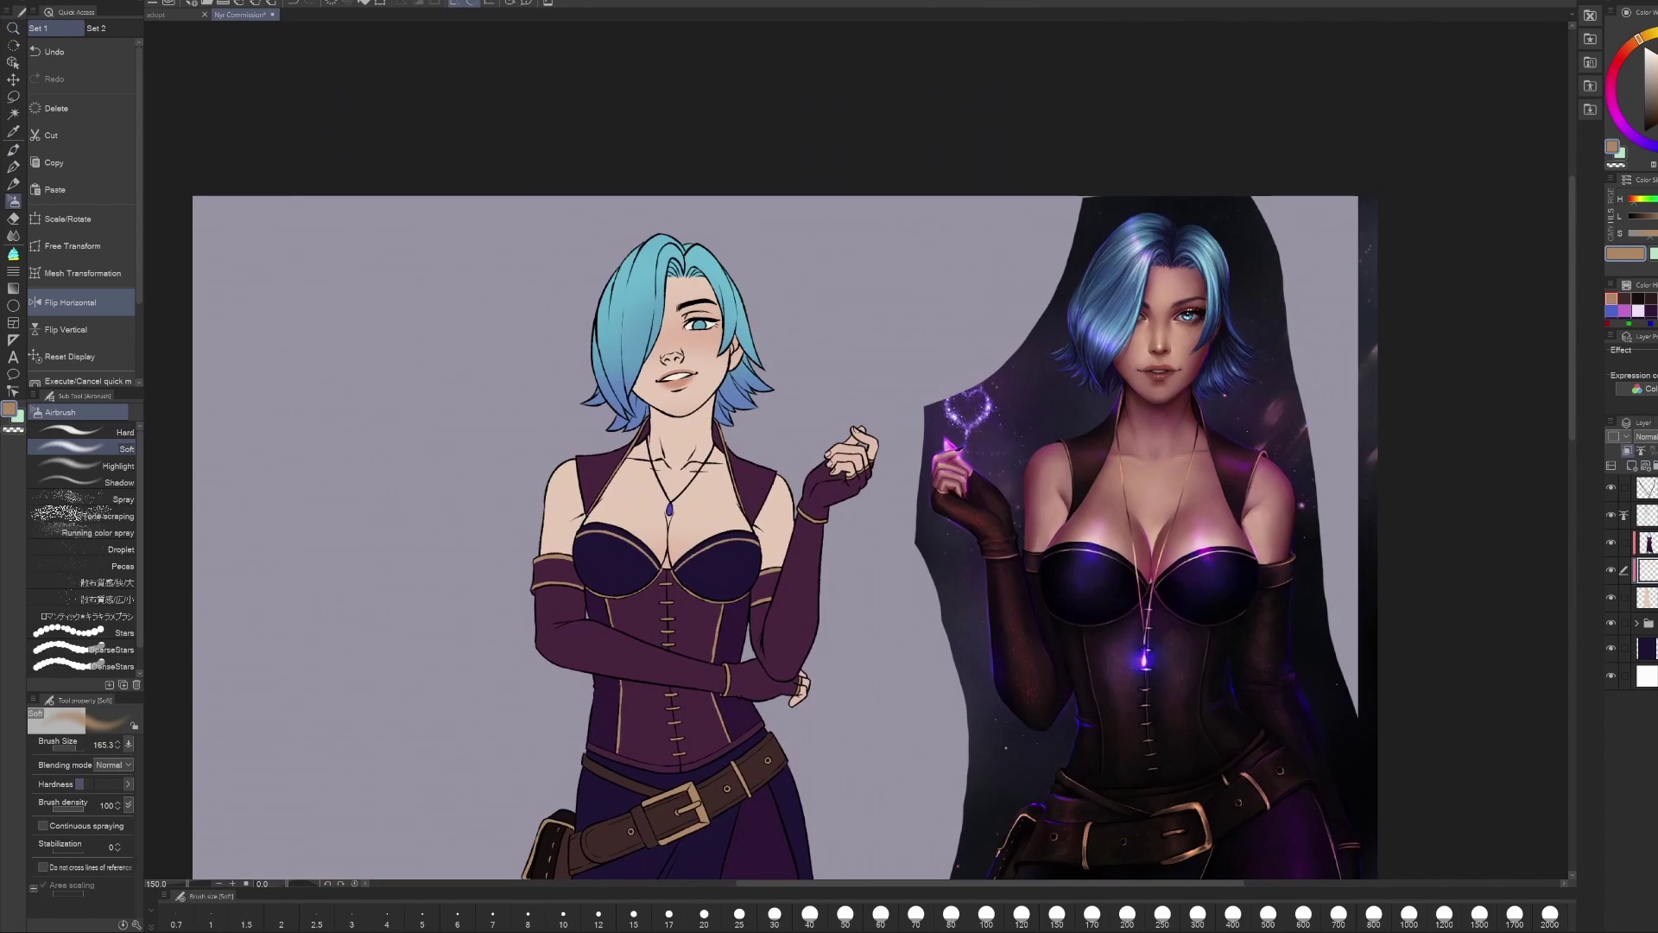
{"action": "left_click", "coordinate": [1646, 597]}
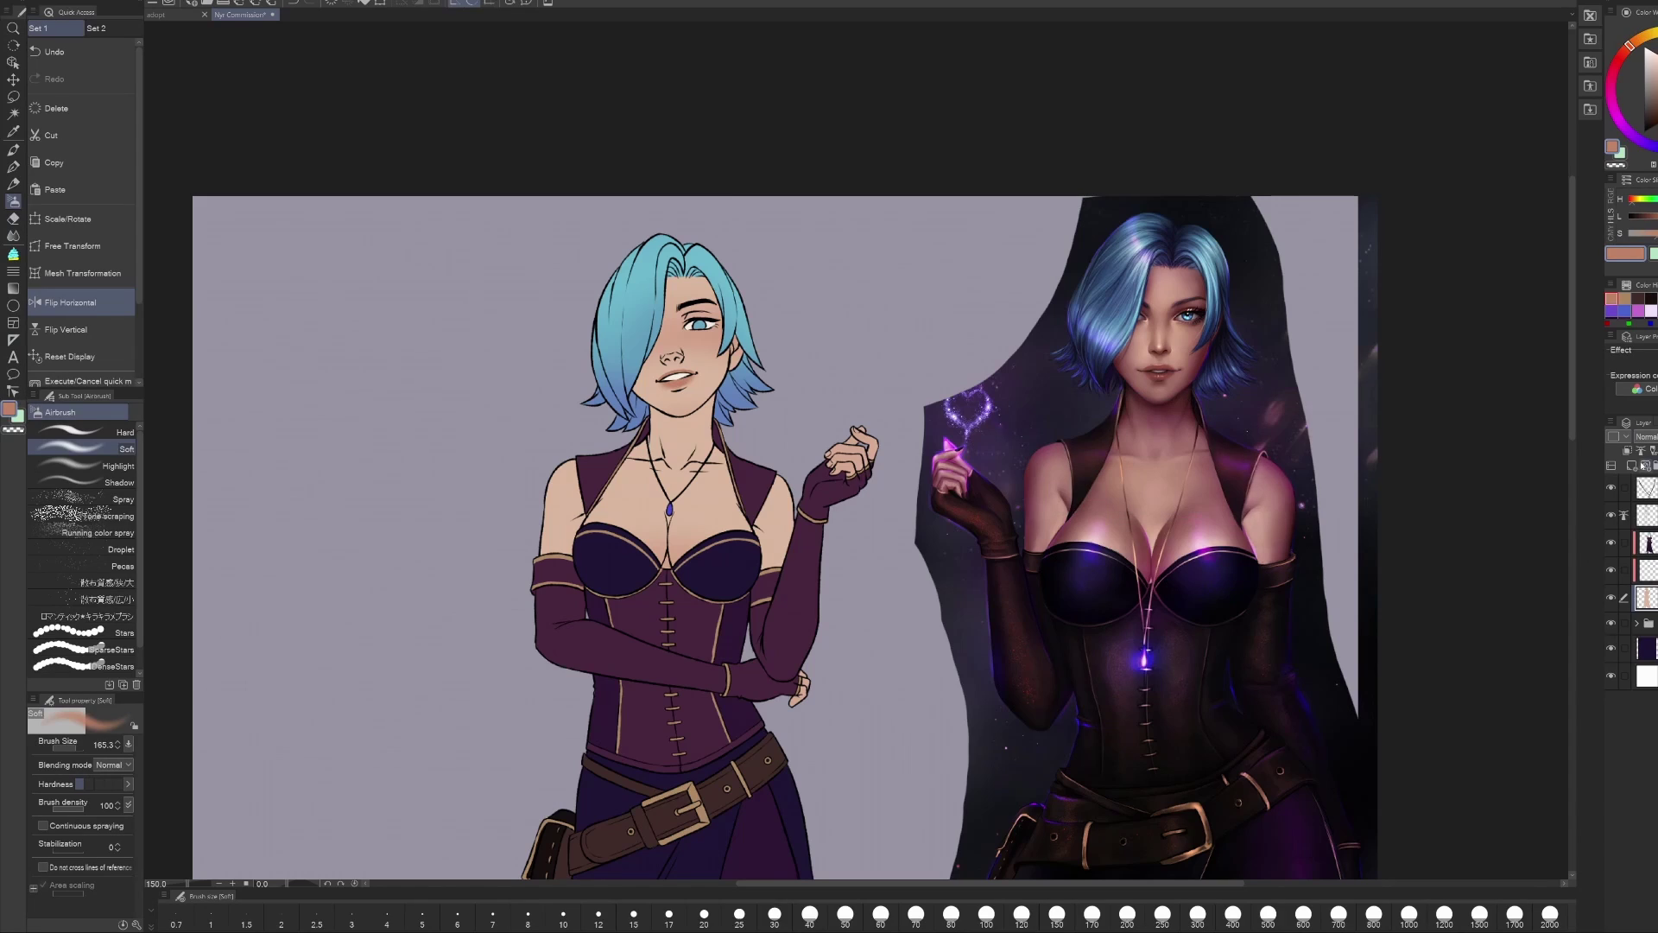
{"action": "left_click", "coordinate": [71, 302]}
{"action": "key", "text": "m"}
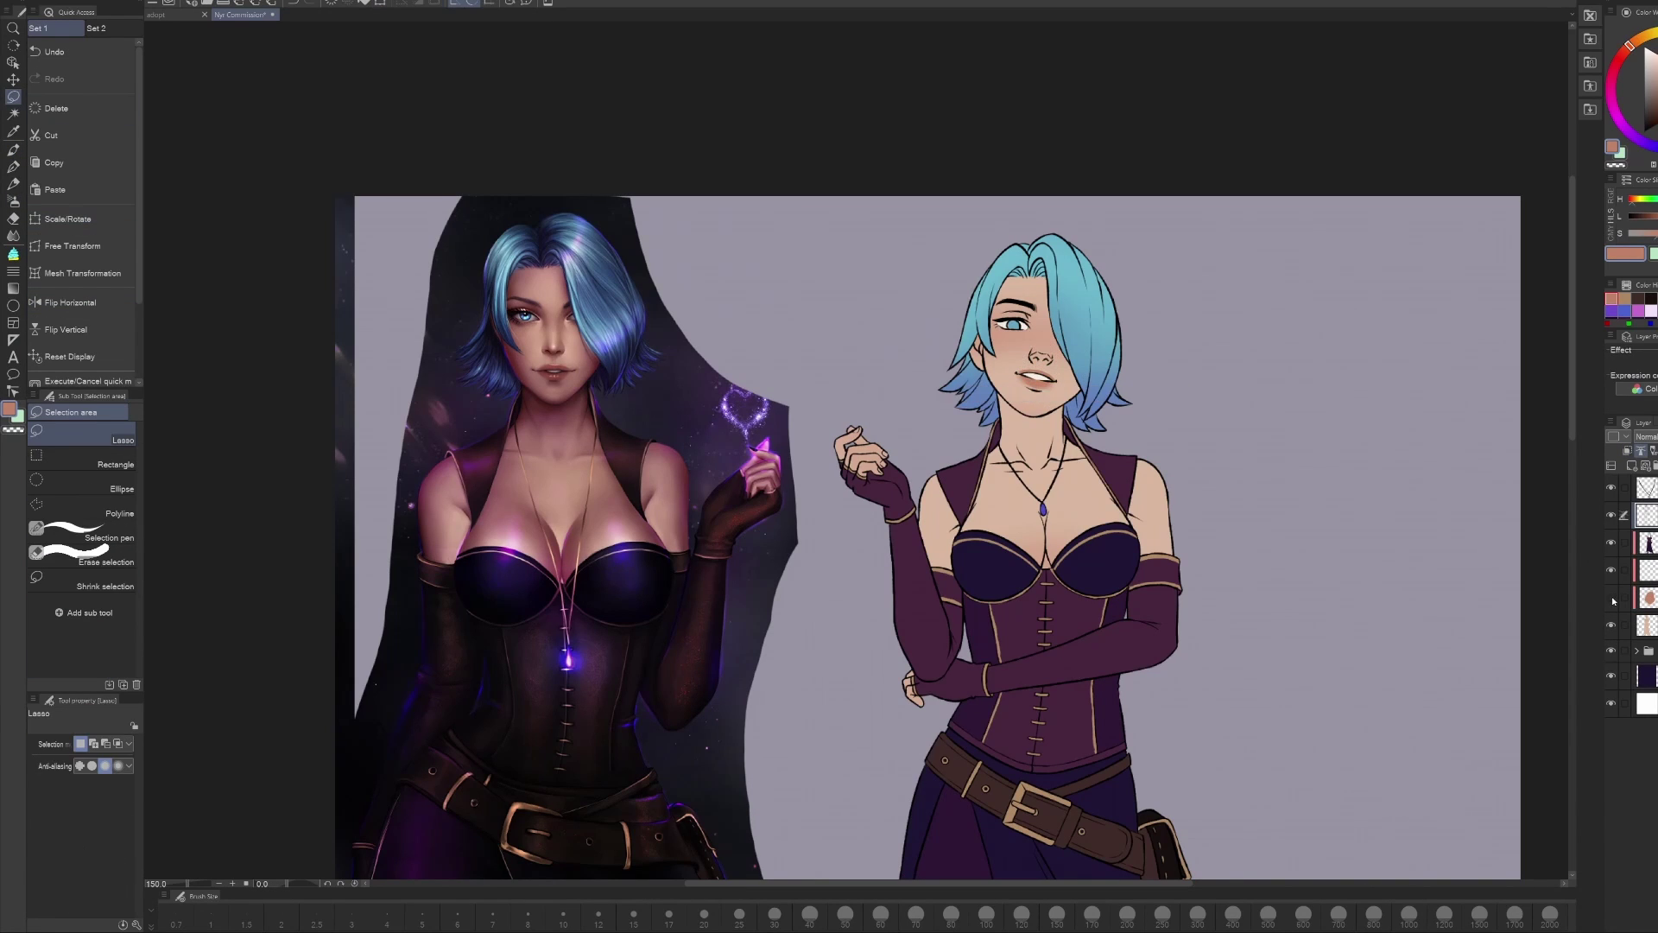
{"action": "left_click", "coordinate": [1612, 601]}
{"action": "left_click", "coordinate": [71, 303]}
{"action": "key", "text": "e"}
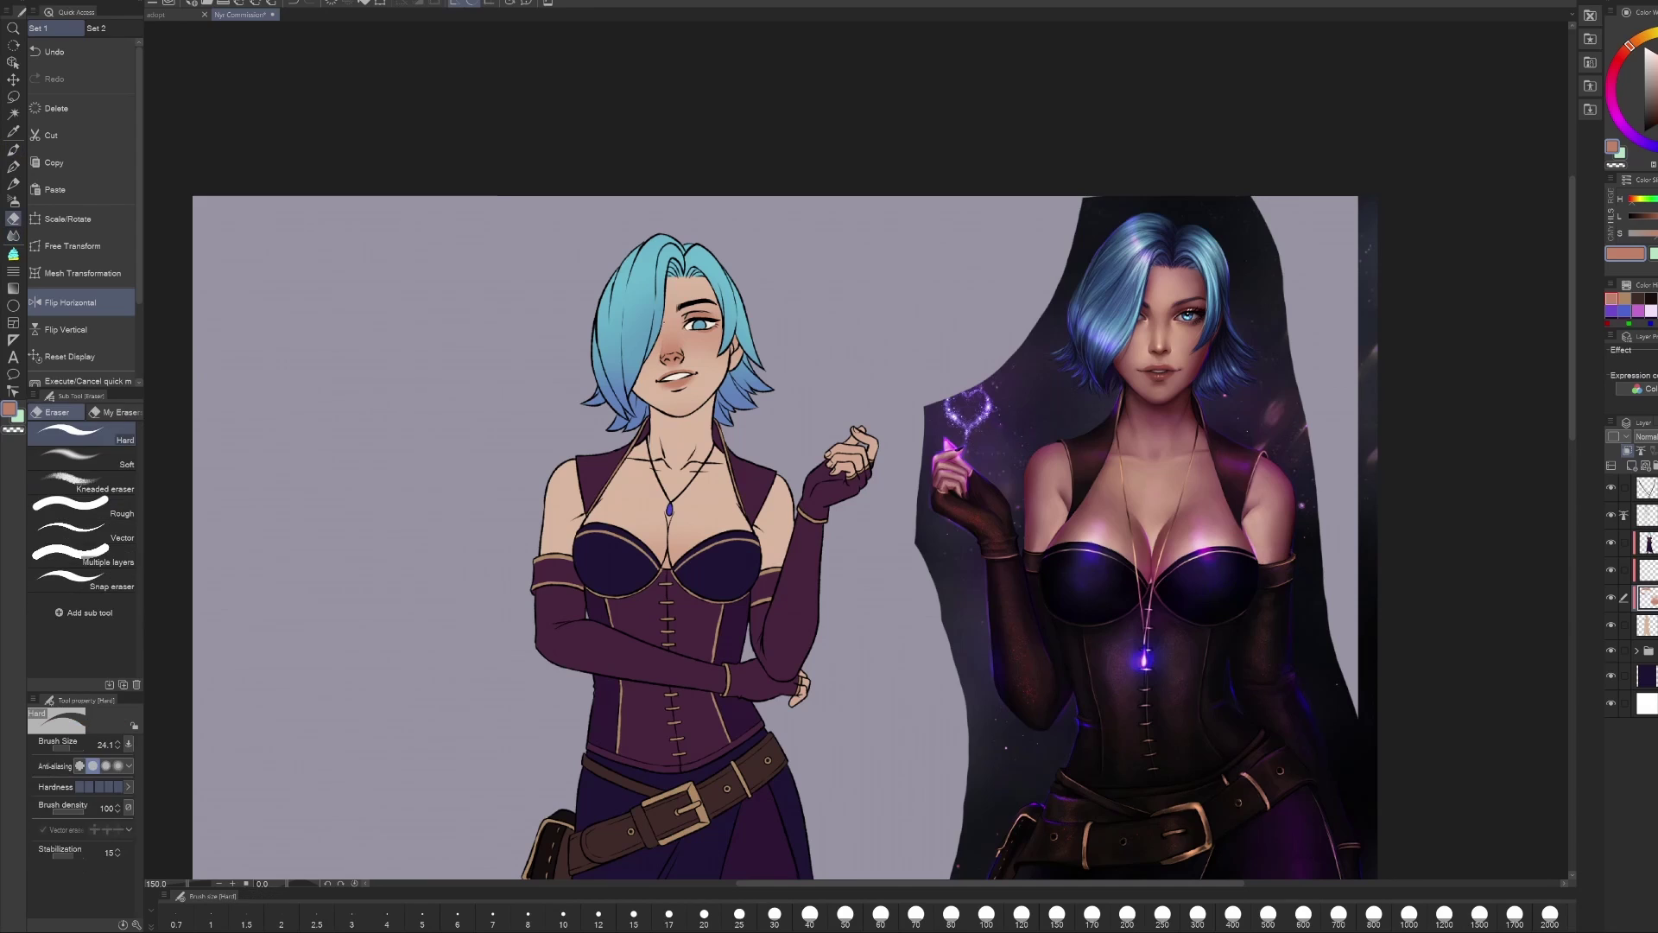
{"action": "key", "text": "ctrl+z"}
Step: Hide the flat colours, lasso the nose and mouth line art, and adjust it with Scale/Rotate
{"action": "key", "text": "k"}
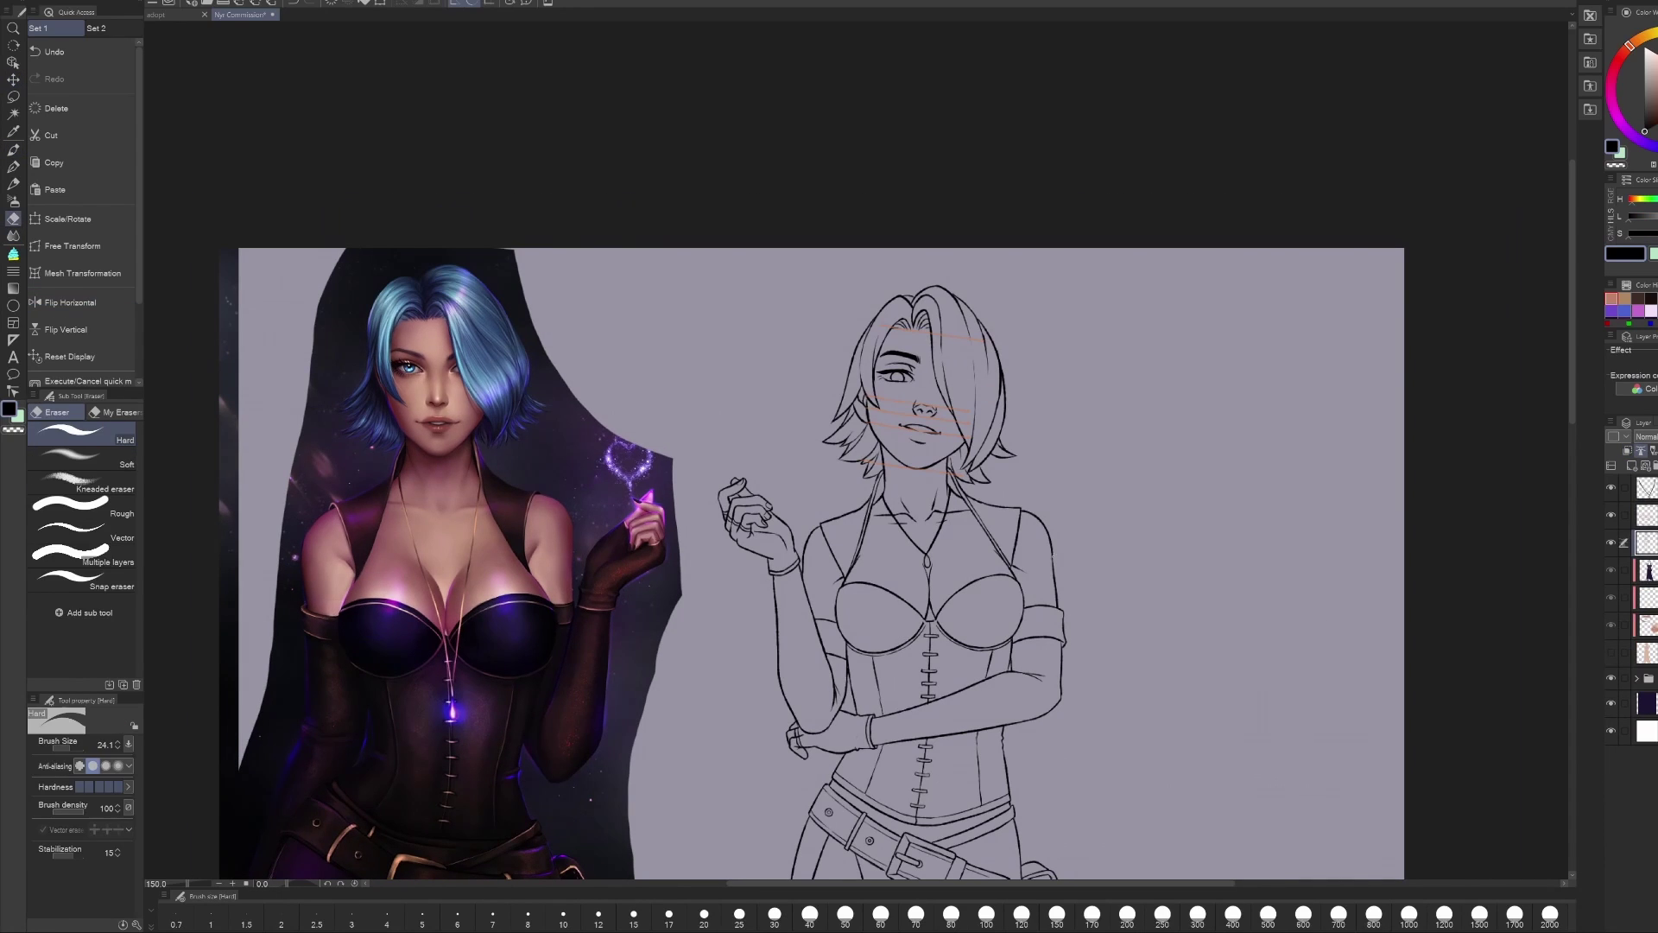
{"action": "key", "text": "l"}
{"action": "left_click", "coordinate": [71, 302]}
{"action": "left_click_drag", "start_coordinate": [768, 393], "coordinate": [803, 422]}
{"action": "key", "text": "ctrl+t"}
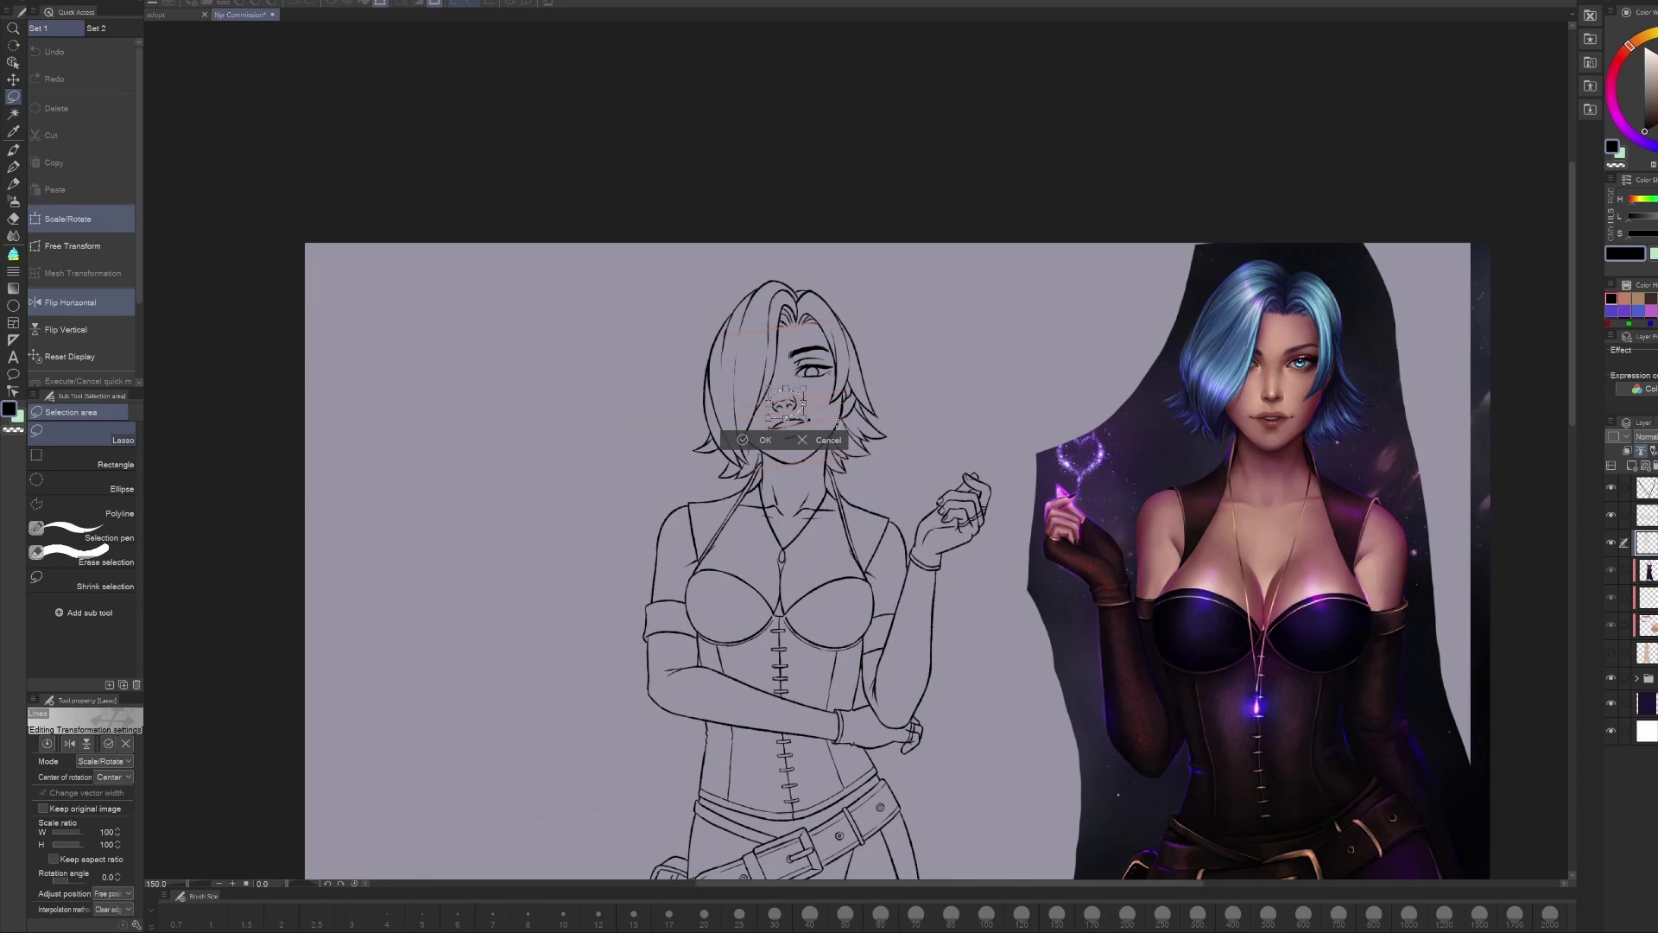
{"action": "key", "text": "Return"}
{"action": "key", "text": "k"}
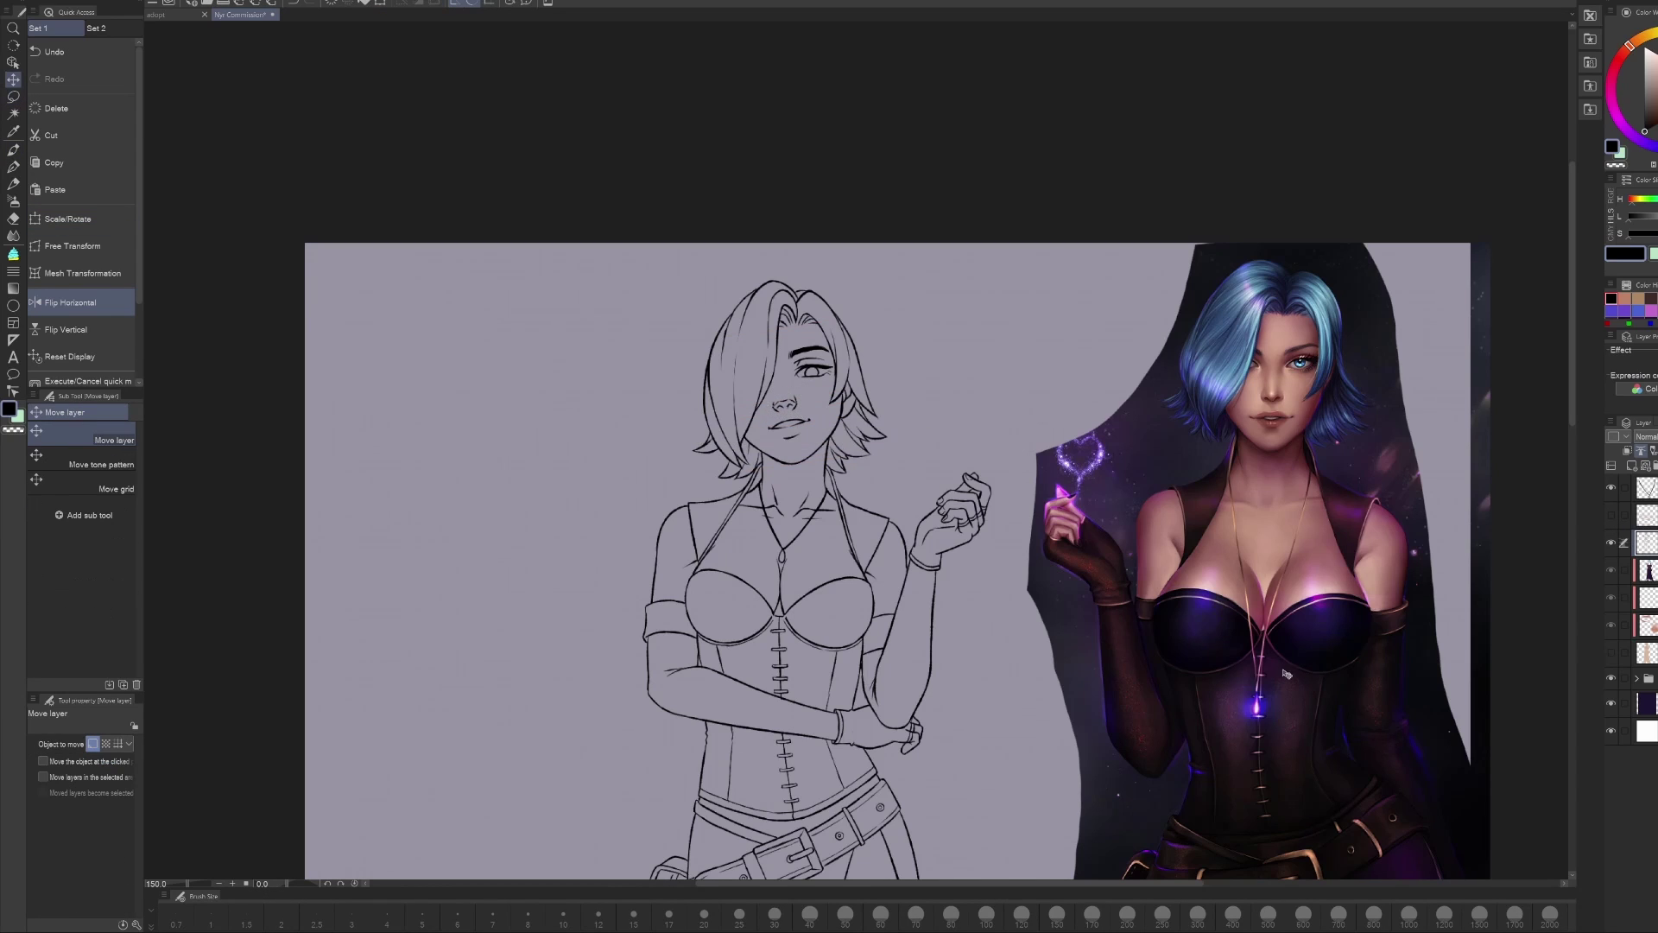
Step: Restore the flat colours, cover the whole figure with flat grey, and add a Multiply layer for shading
{"action": "left_click", "coordinate": [1639, 634]}
{"action": "key", "text": "b"}
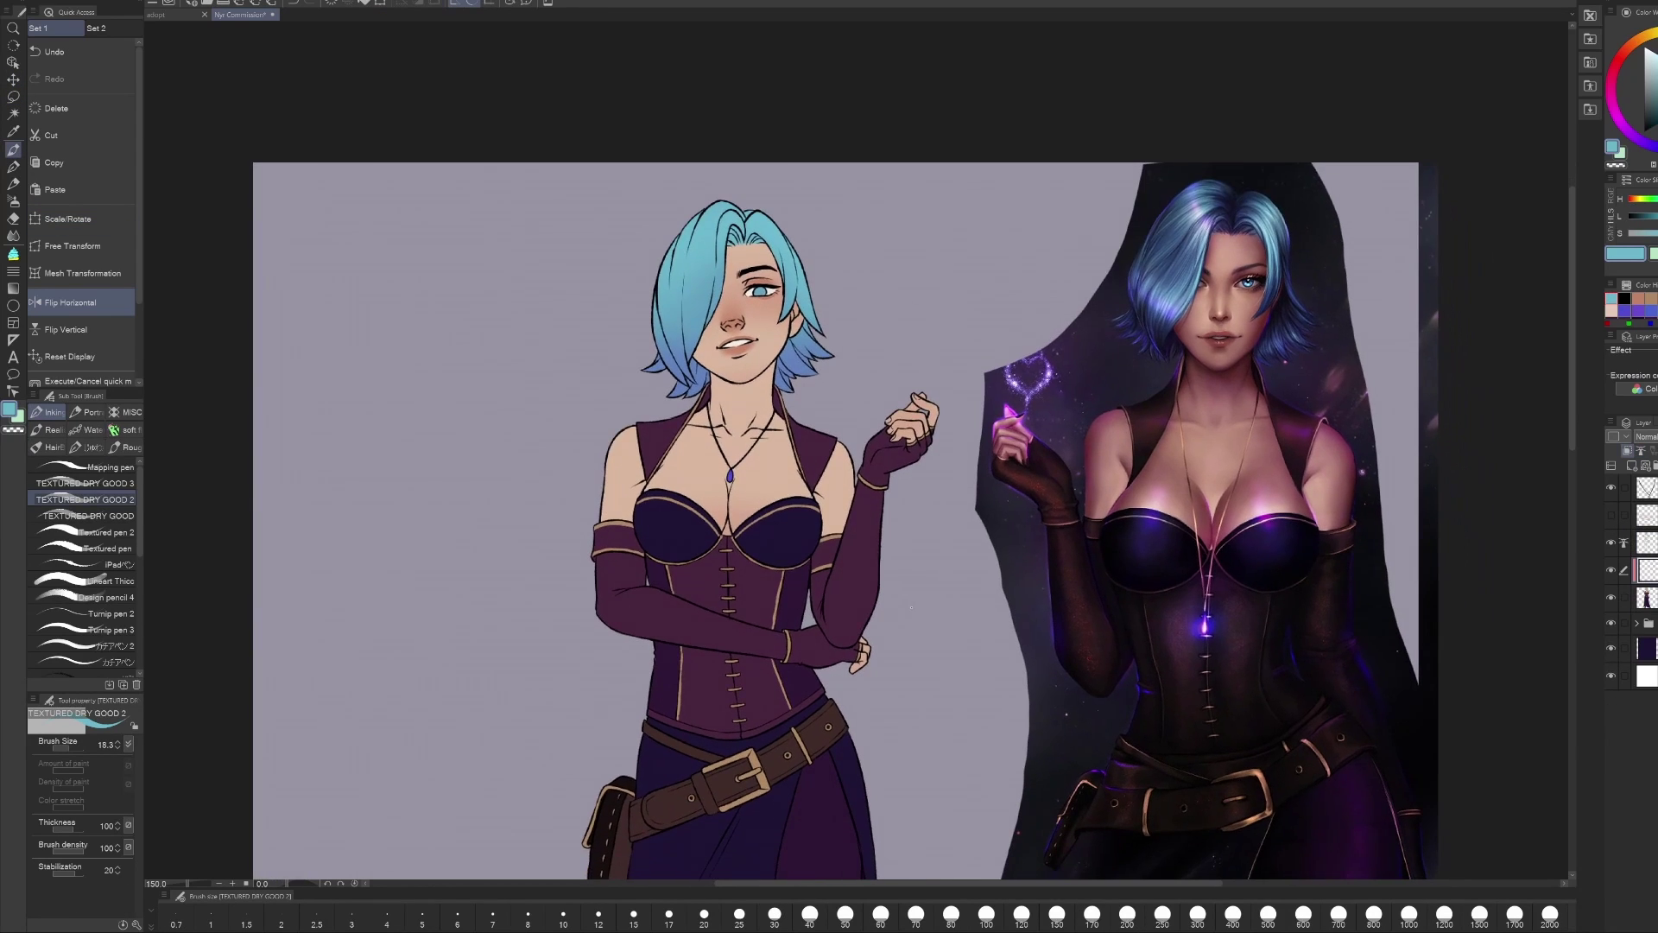
{"action": "key", "text": "g"}
{"action": "left_click", "coordinate": [1633, 467]}
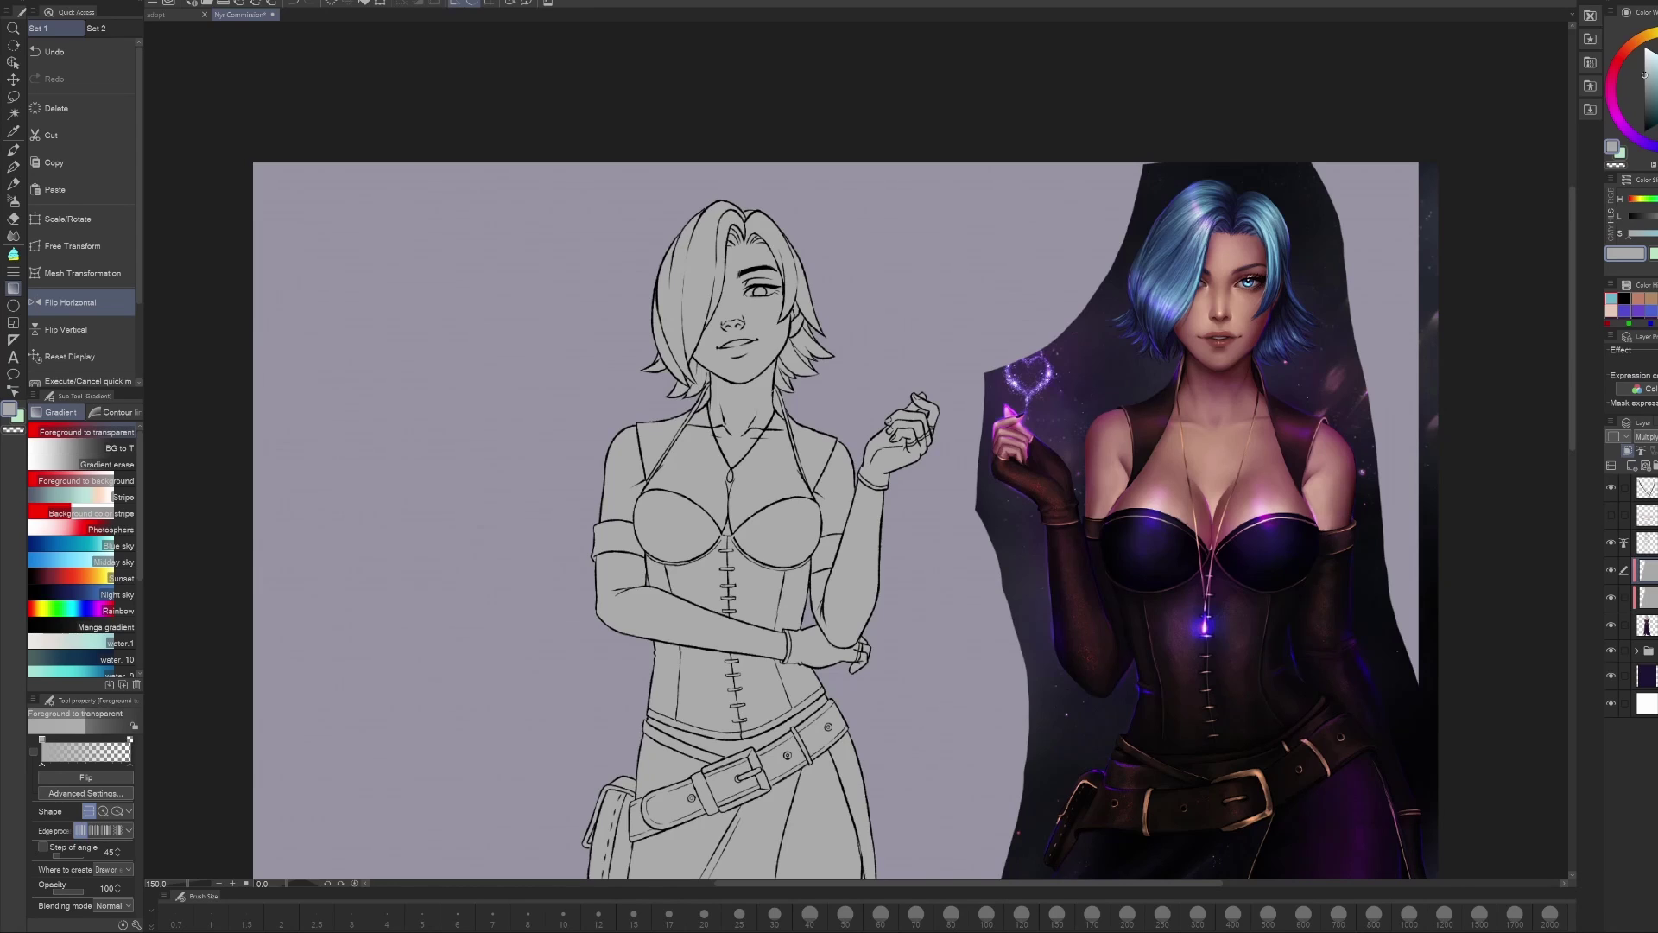
Step: Paint a grey shadow over the neck beneath the jaw on the Multiply layer
{"action": "key", "text": "b"}
{"action": "key", "text": "g"}
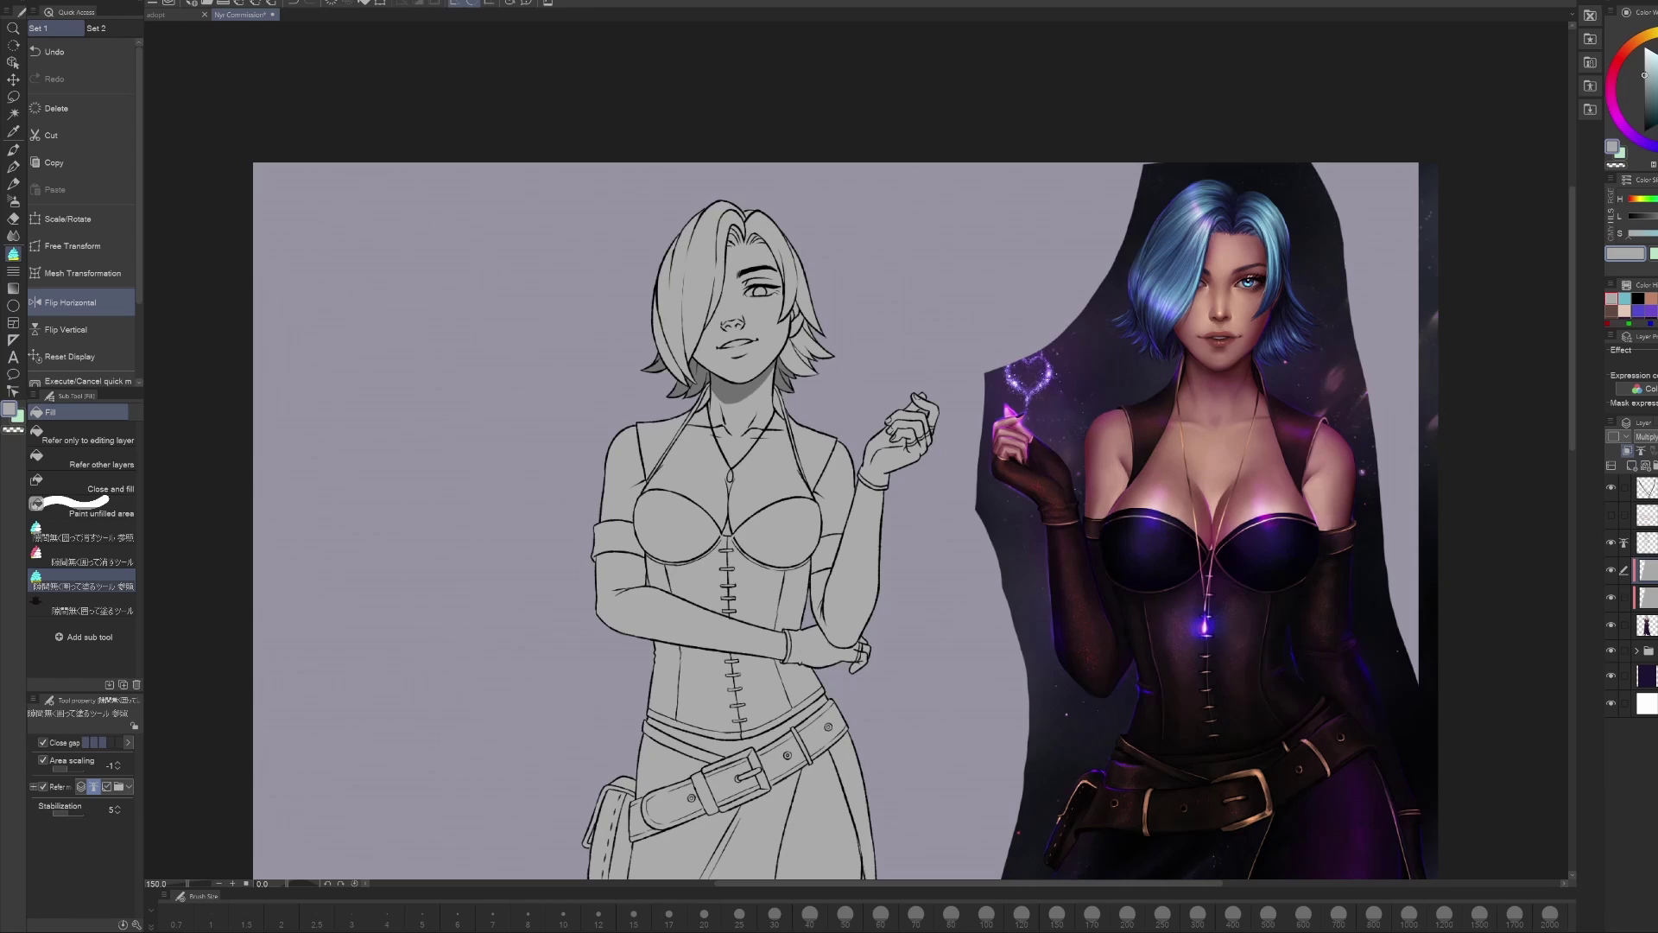
{"action": "key", "text": "b"}
{"action": "key", "text": "g"}
{"action": "key", "text": "b"}
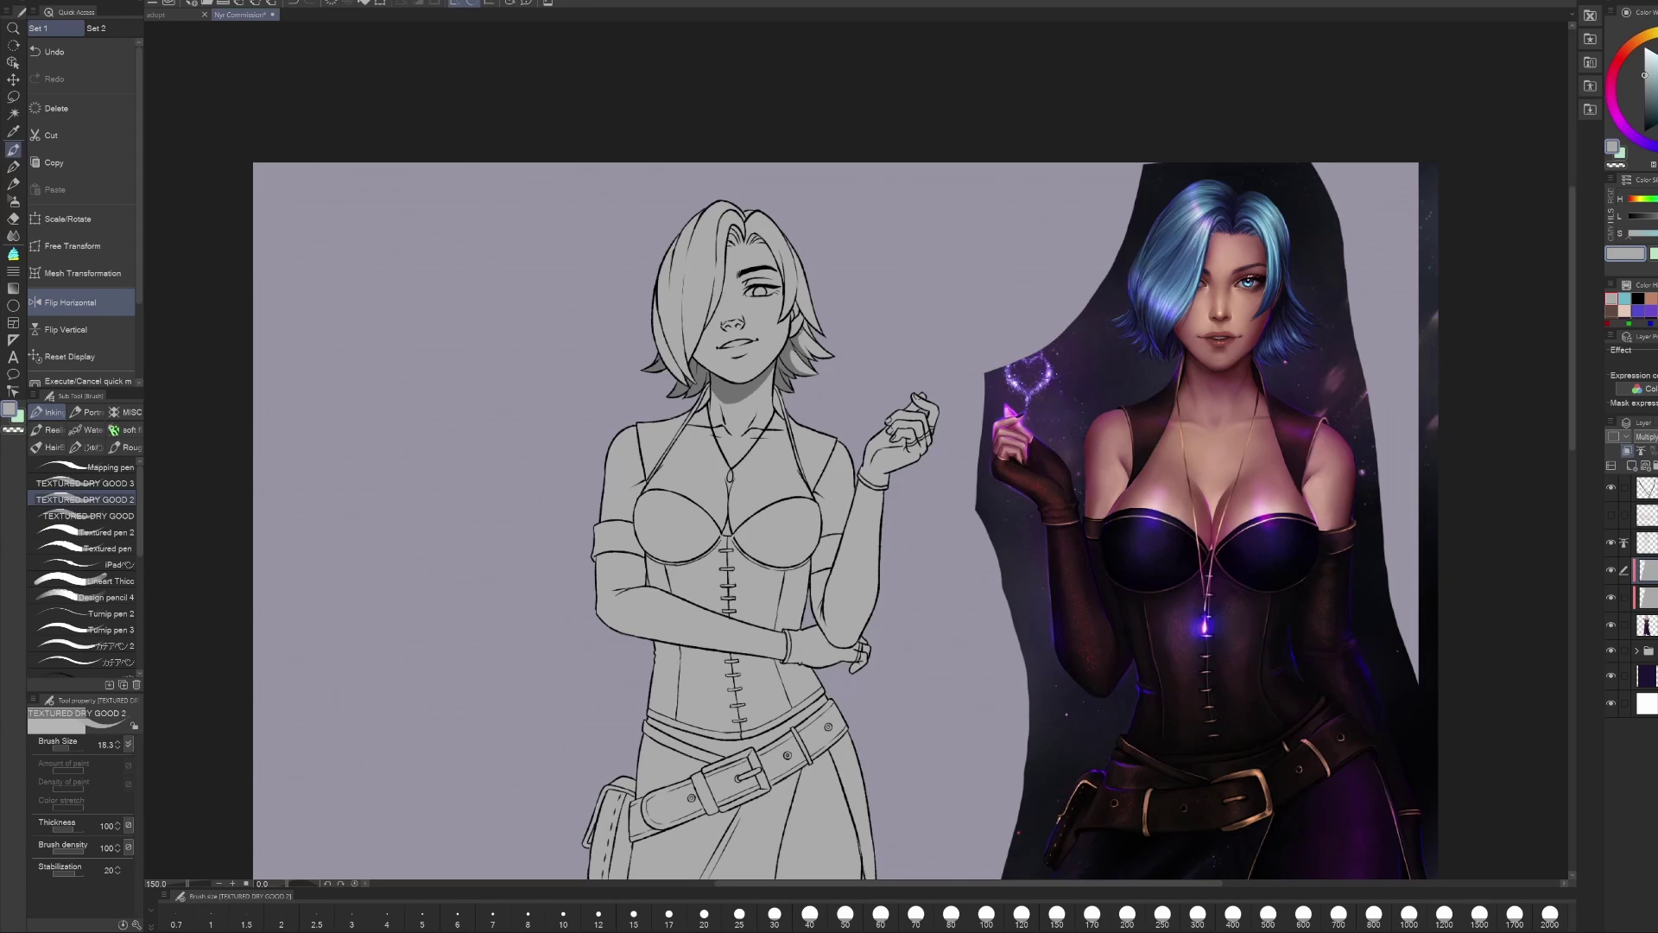
Step: Shade the face beside the long fringe and along the underside of the nose
{"action": "key", "text": "g"}
{"action": "key", "text": "b"}
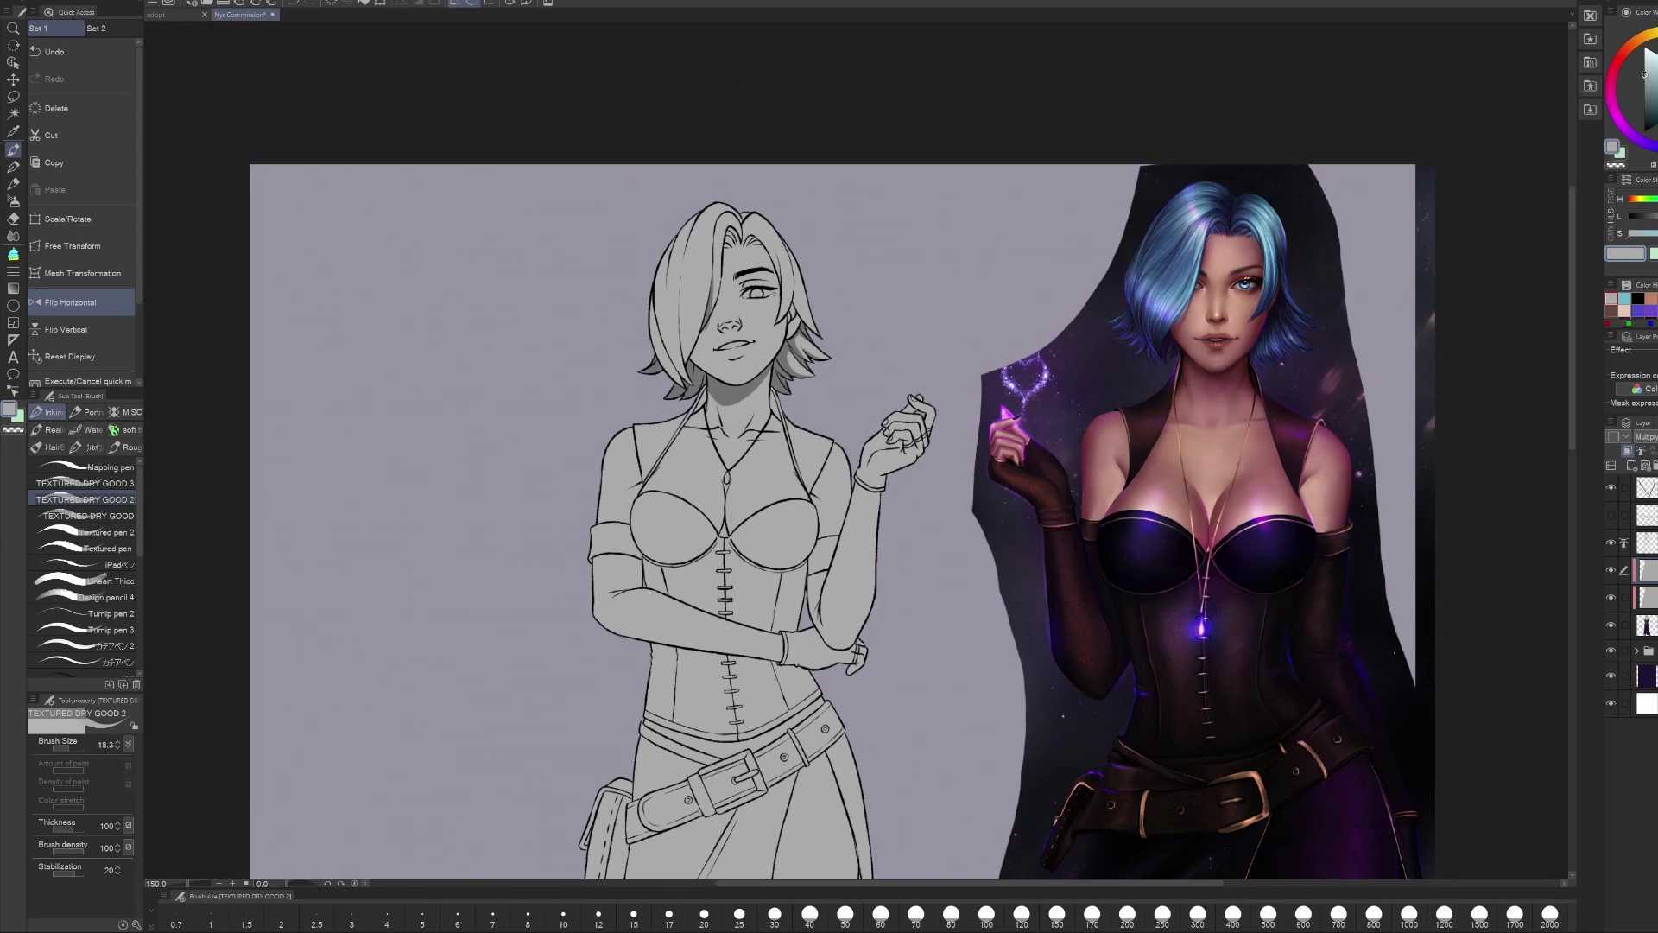
{"action": "key", "text": "g"}
{"action": "key", "text": "b"}
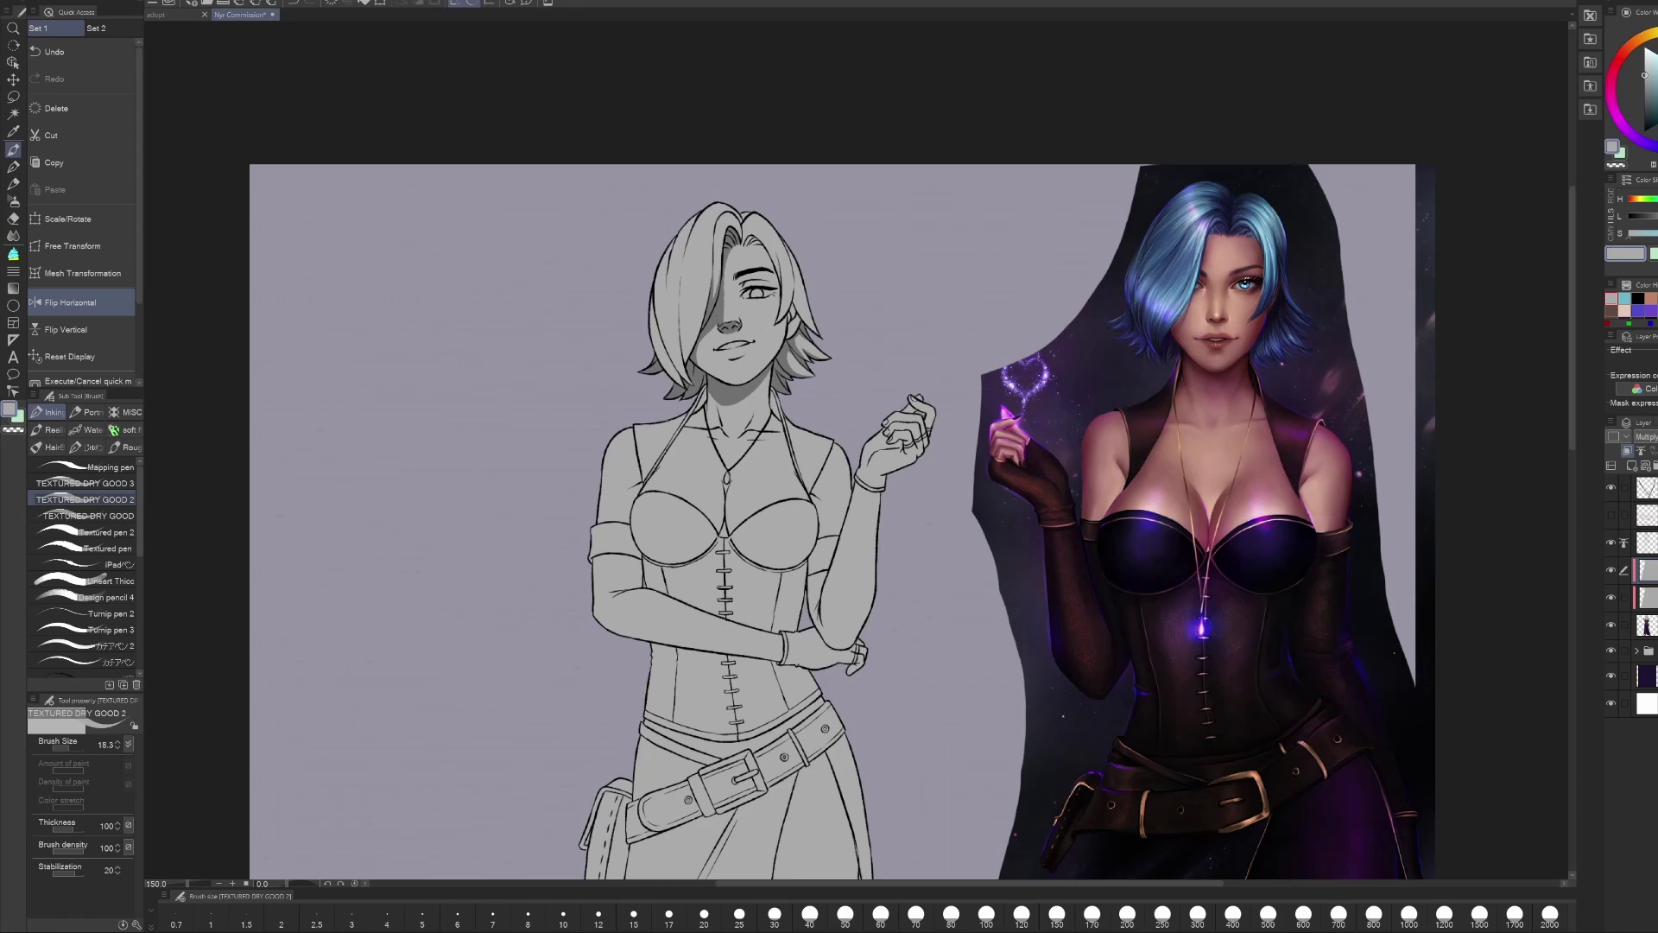
Step: Add shadows around the visible eye, the upper lip and below the lower lip
{"action": "key", "text": "g"}
{"action": "key", "text": "b"}
{"action": "key", "text": "g"}
{"action": "key", "text": "b"}
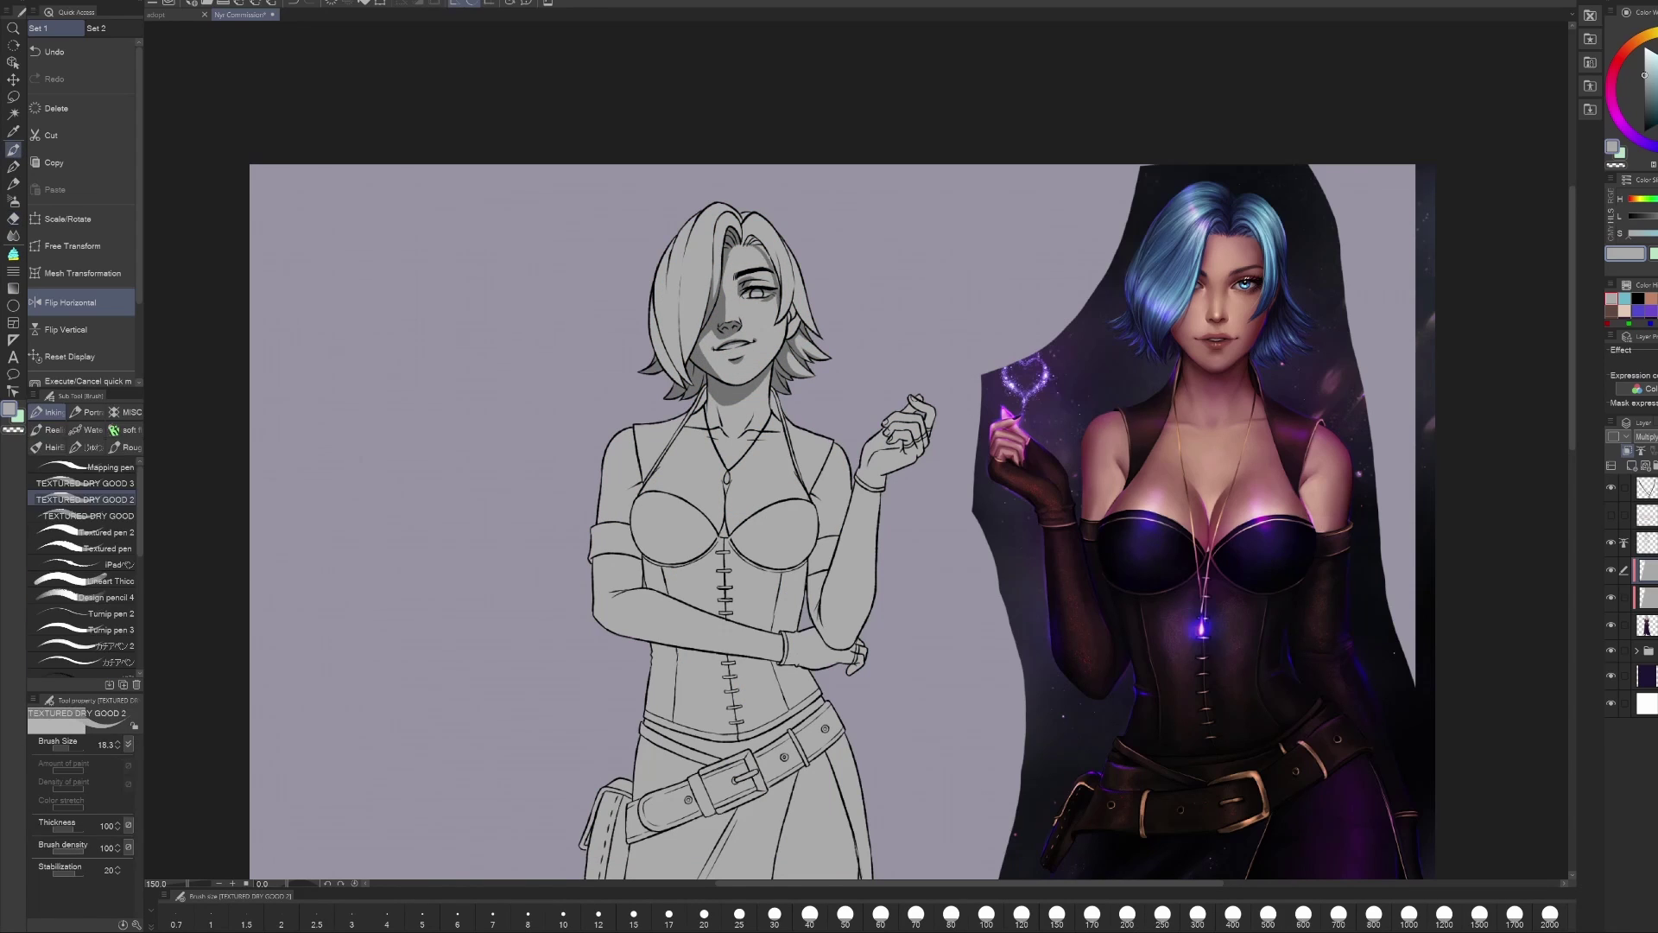
Step: Shade the hair with strand shadows along the parting, the fringe and the lower tips
{"action": "key", "text": "g"}
{"action": "key", "text": "b"}
{"action": "key", "text": "g"}
{"action": "key", "text": "b"}
{"action": "key", "text": "g"}
{"action": "key", "text": "b"}
{"action": "key", "text": "g"}
{"action": "key", "text": "b"}
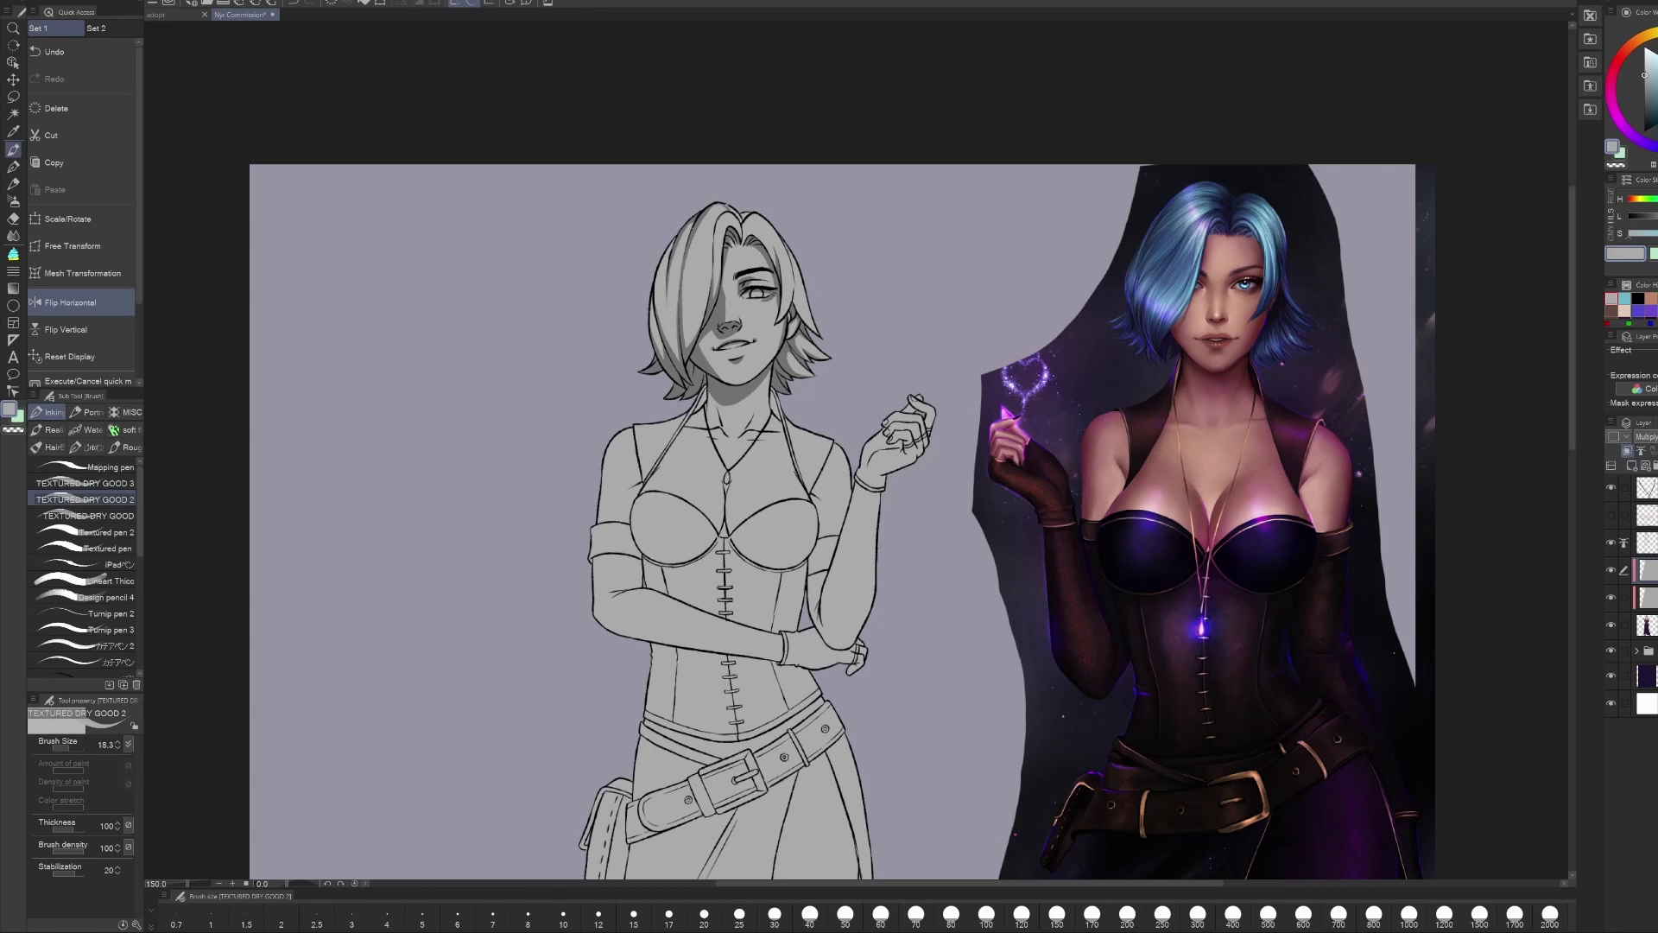
{"action": "key", "text": "g"}
{"action": "key", "text": "b"}
{"action": "key", "text": "g"}
{"action": "key", "text": "b"}
Step: Refine the hair shadow beside the face and shade both shoulders and the upper chest near the armpits
{"action": "left_click", "coordinate": [70, 302]}
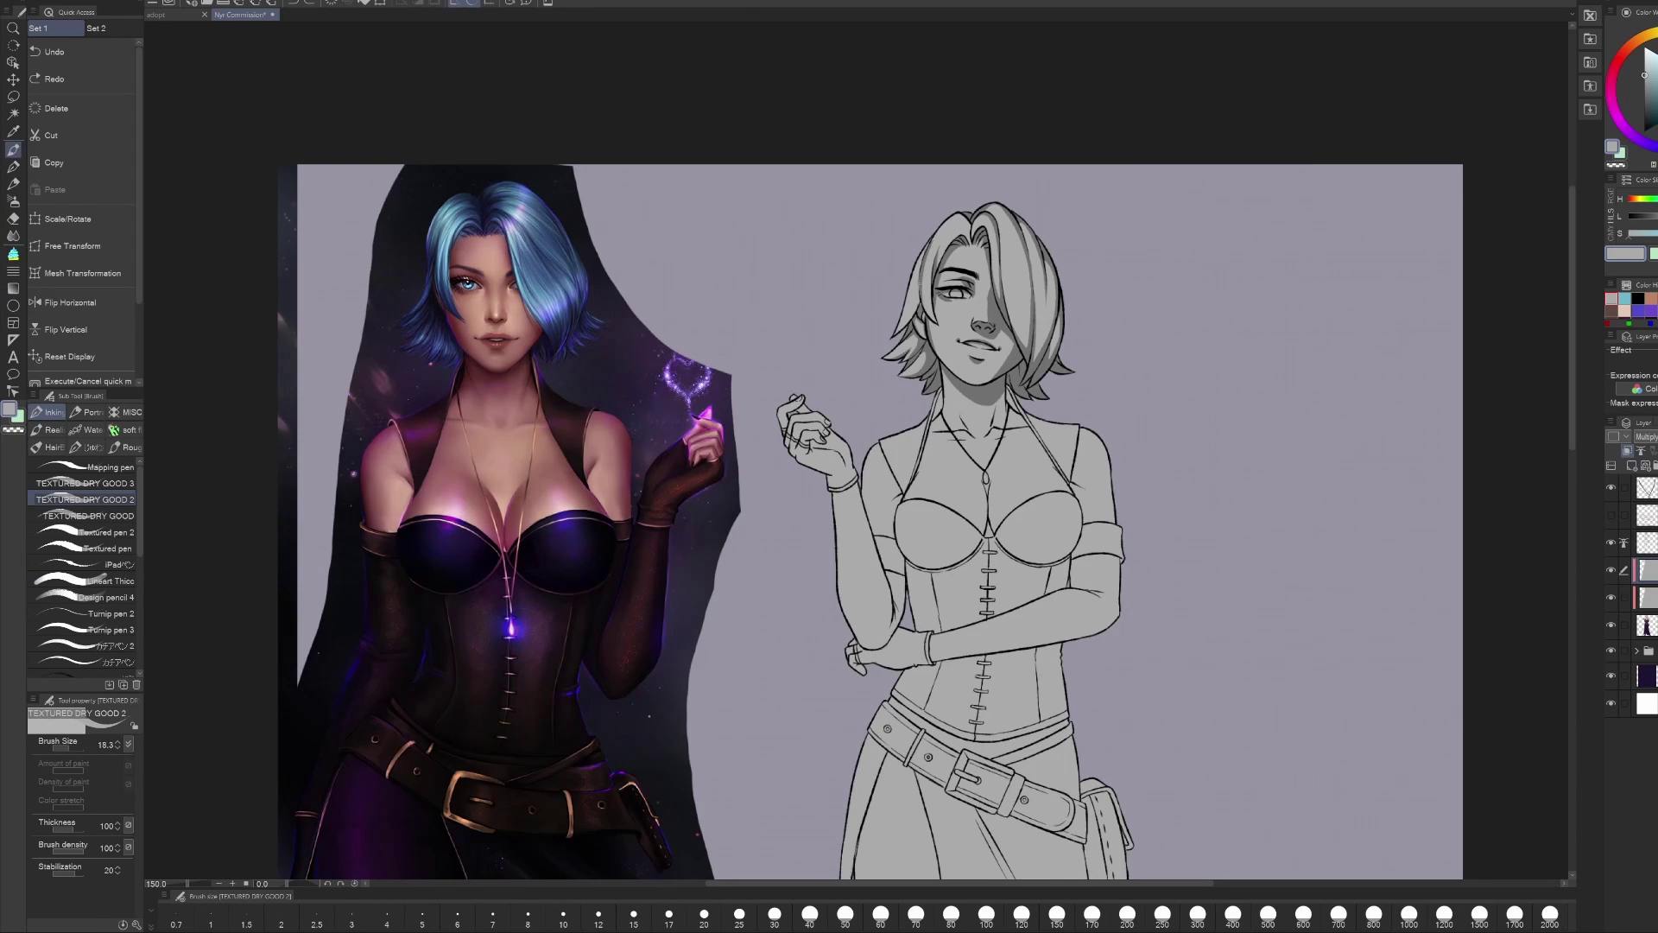
{"action": "left_click_drag", "start_coordinate": [932, 269], "coordinate": [927, 322]}
{"action": "left_click", "coordinate": [70, 302]}
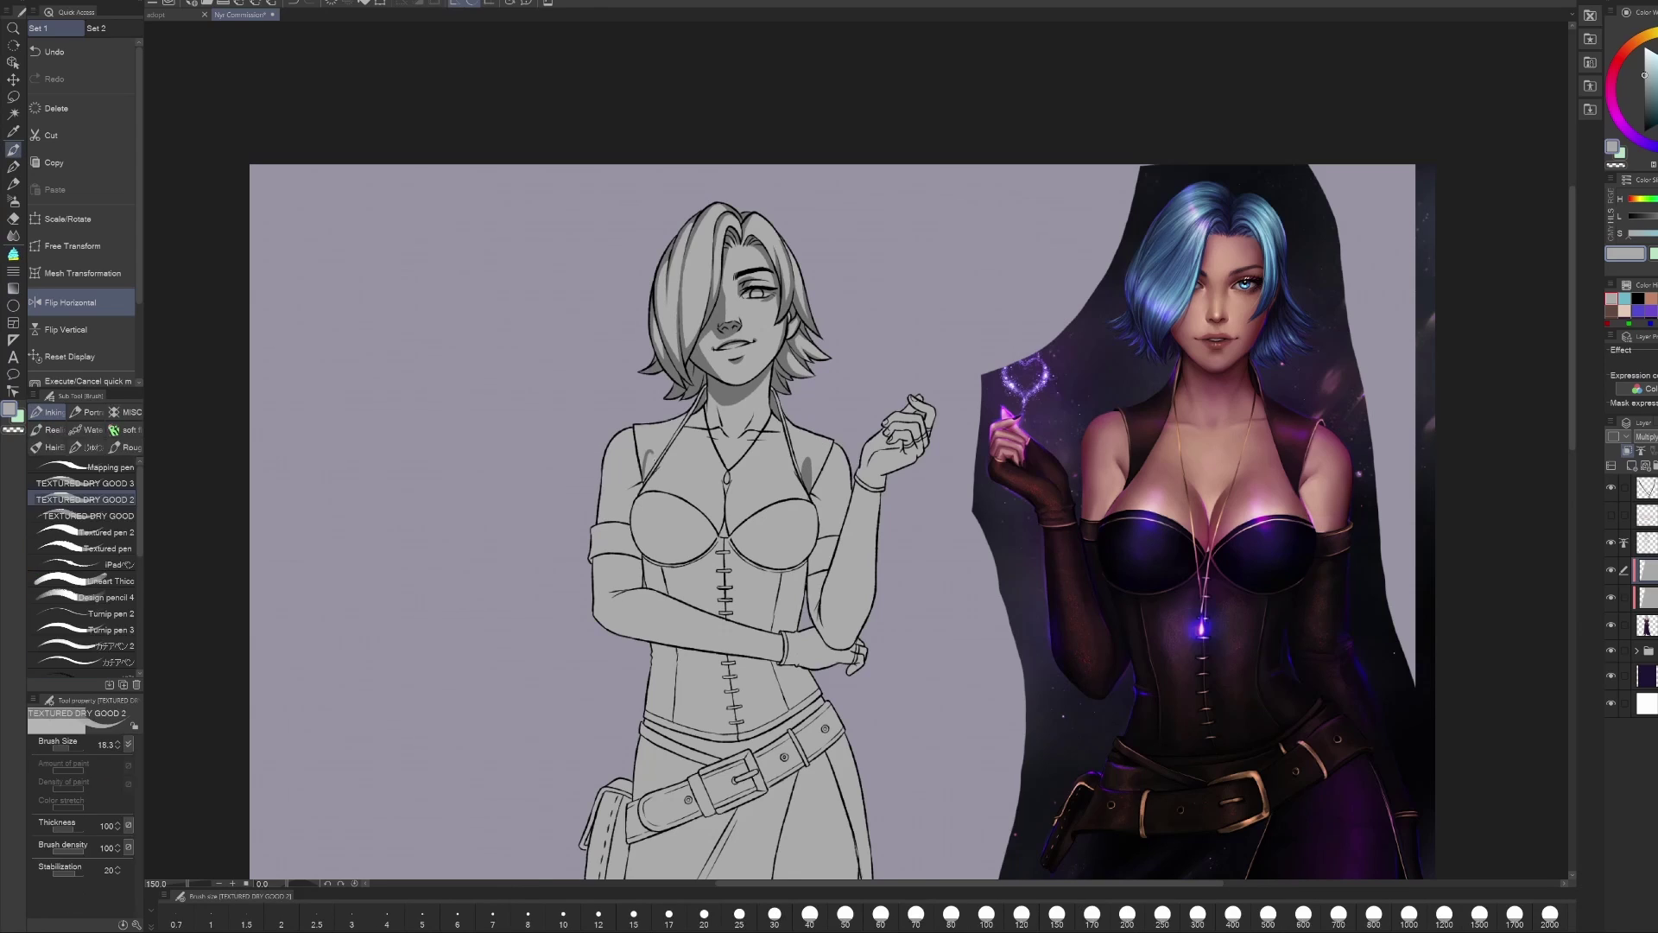
{"action": "left_click_drag", "start_coordinate": [650, 456], "coordinate": [646, 482]}
{"action": "left_click_drag", "start_coordinate": [639, 423], "coordinate": [684, 420]}
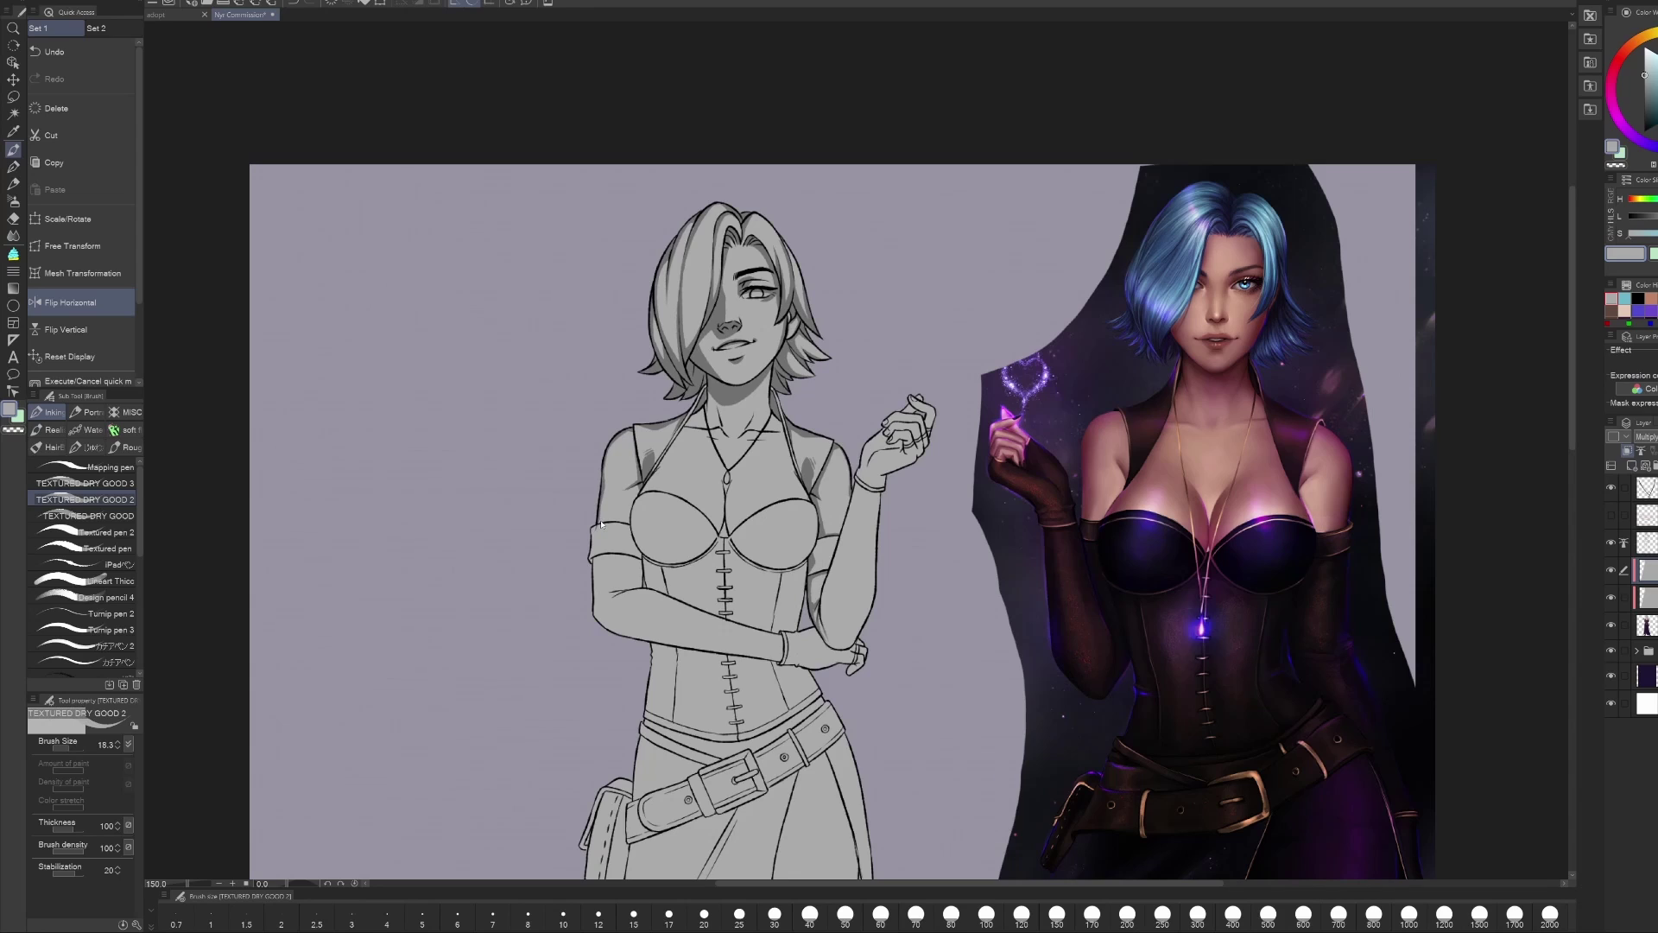
Step: Enlarge the brush to 27.7 and shade the undersides and outer edges of both bust cups
{"action": "key", "text": "bracketright"}
{"action": "left_click_drag", "start_coordinate": [650, 519], "coordinate": [700, 579]}
{"action": "double_click", "coordinate": [70, 303]}
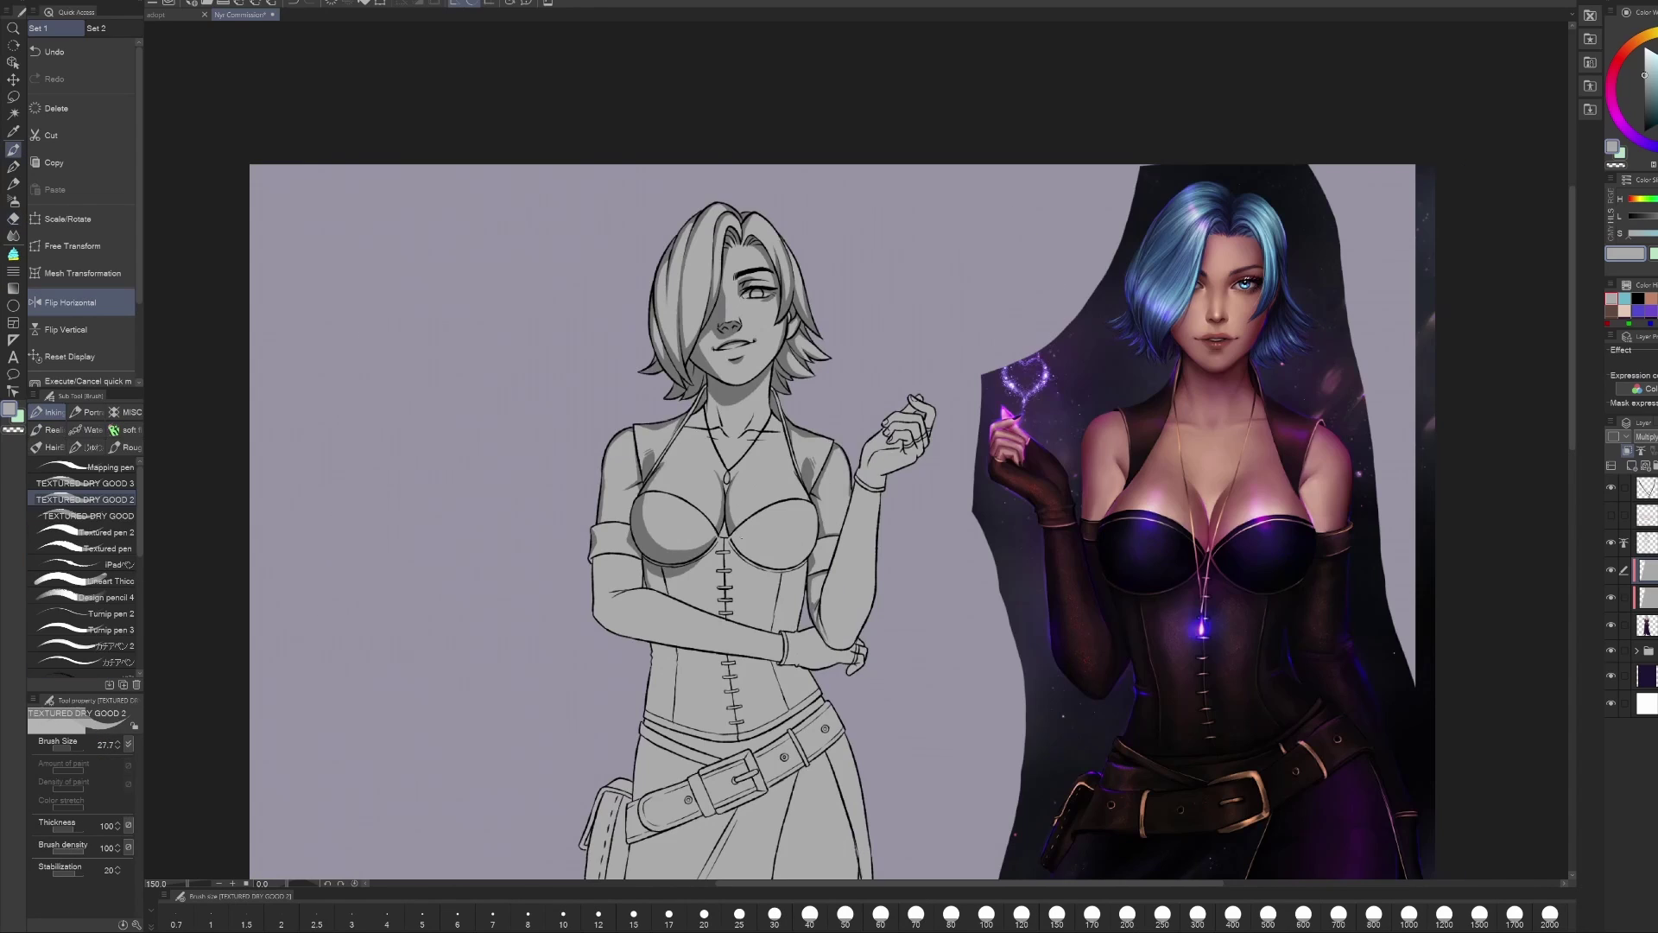
{"action": "left_click", "coordinate": [71, 303]}
{"action": "left_click", "coordinate": [70, 303]}
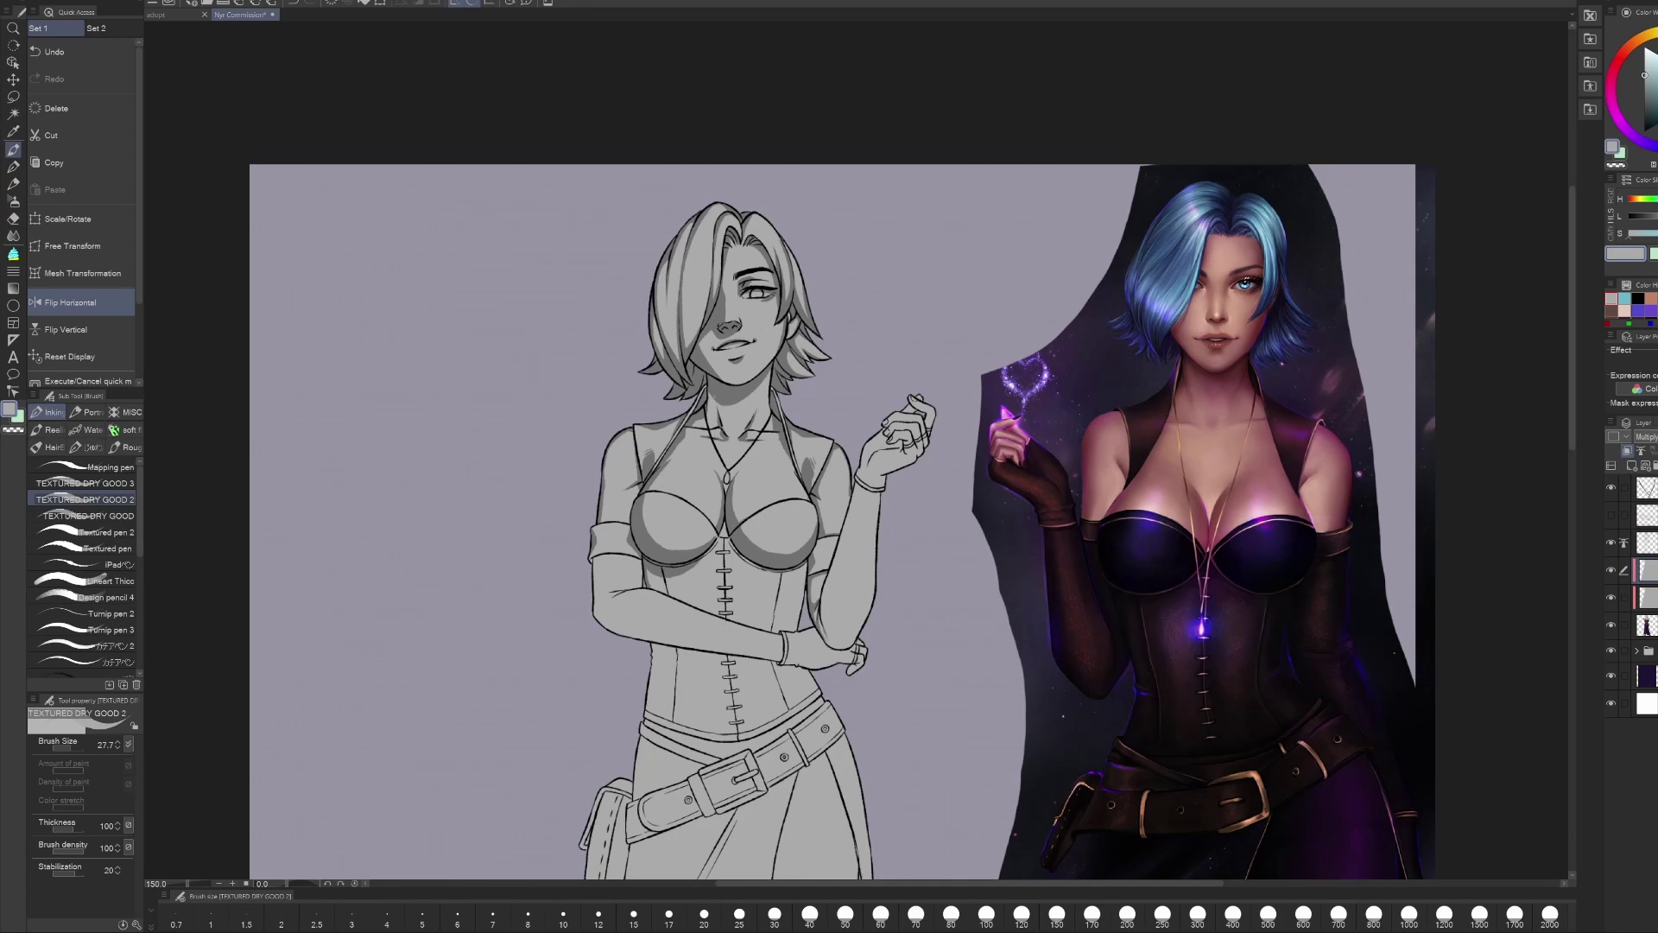
Step: Shade the upper arms, gloved forearms and both hands, including the inner edge of the raised arm
{"action": "left_click_drag", "start_coordinate": [825, 432], "coordinate": [698, 351]}
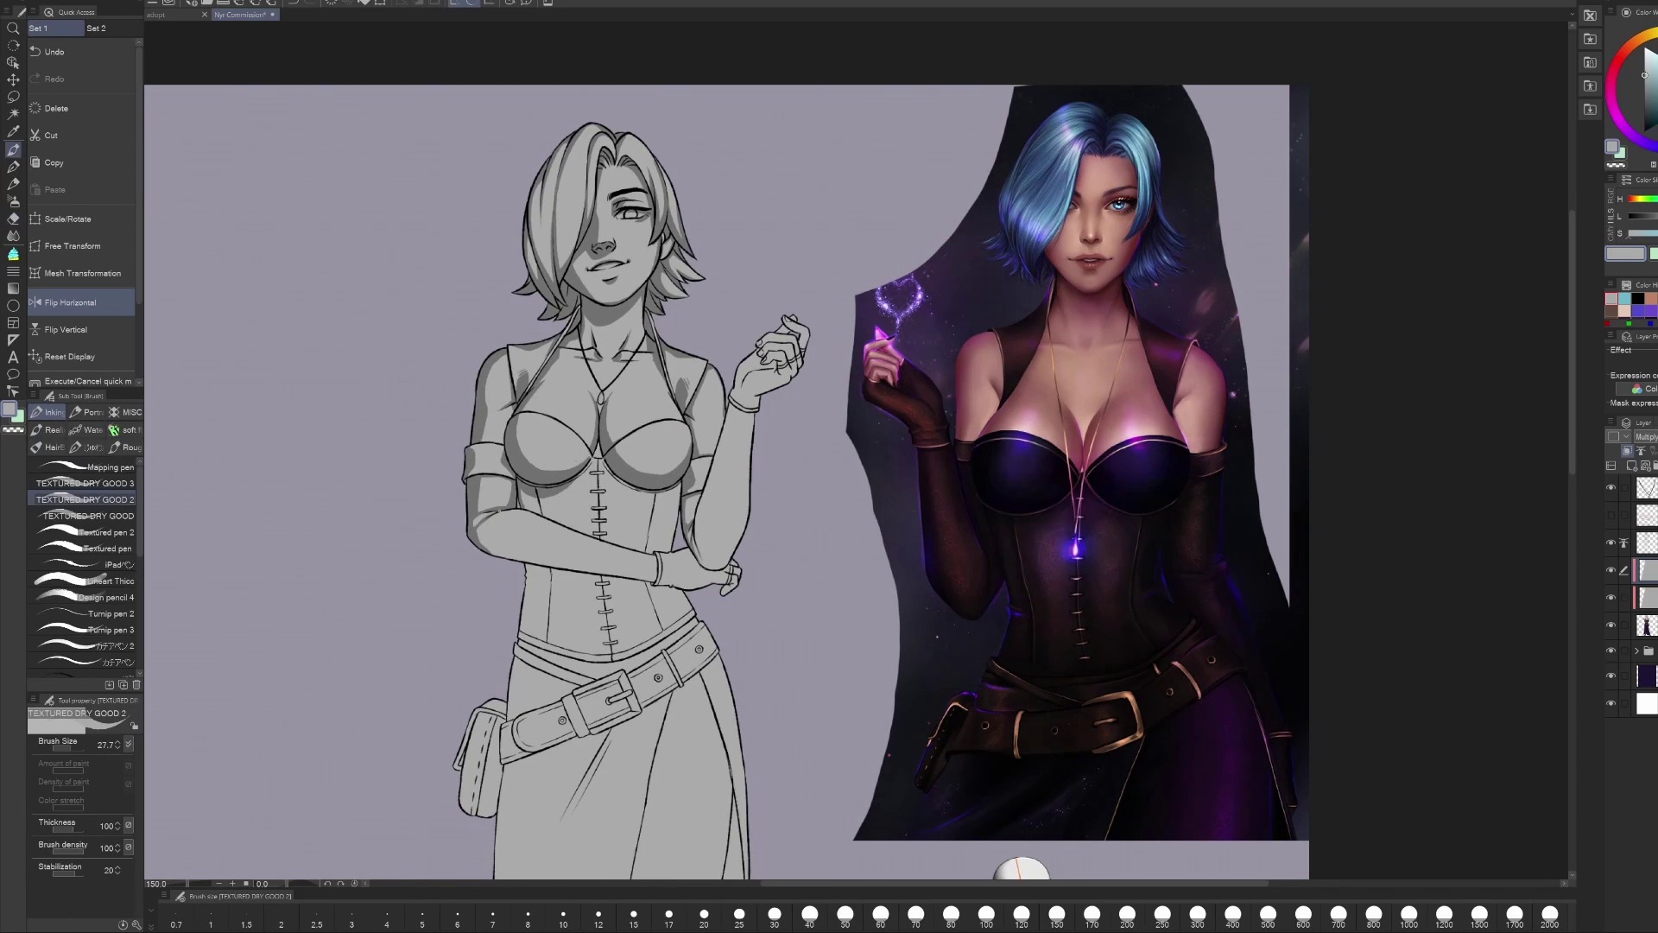
{"action": "left_click_drag", "start_coordinate": [698, 406], "coordinate": [732, 556]}
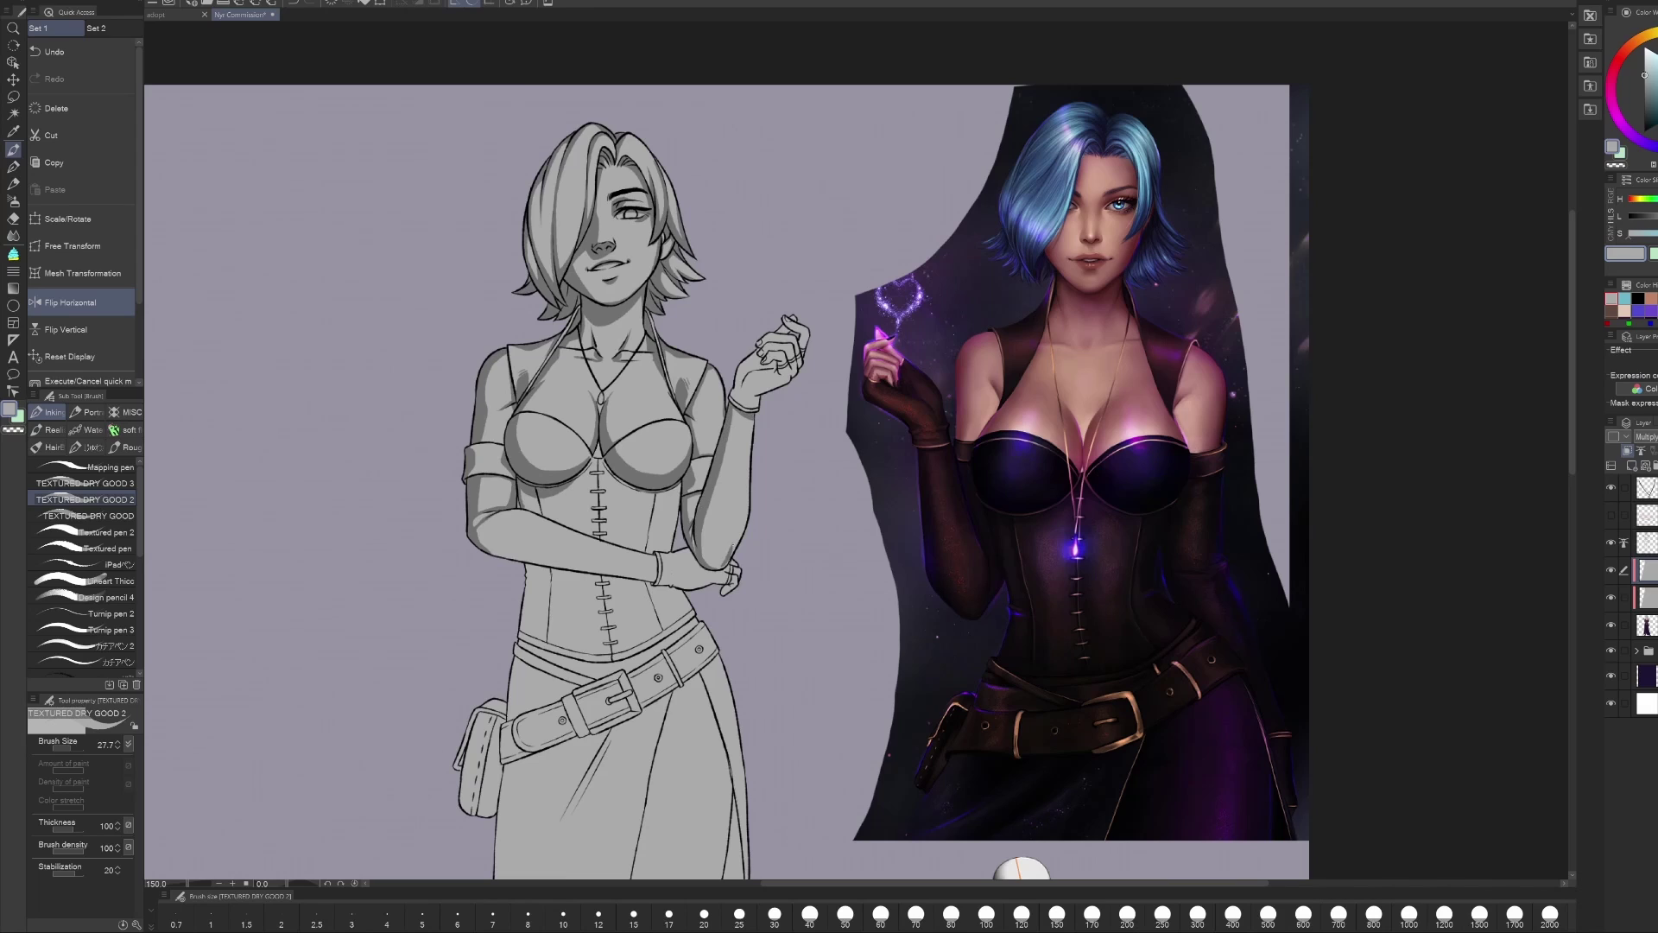
{"action": "key", "text": "h"}
{"action": "key", "text": "h"}
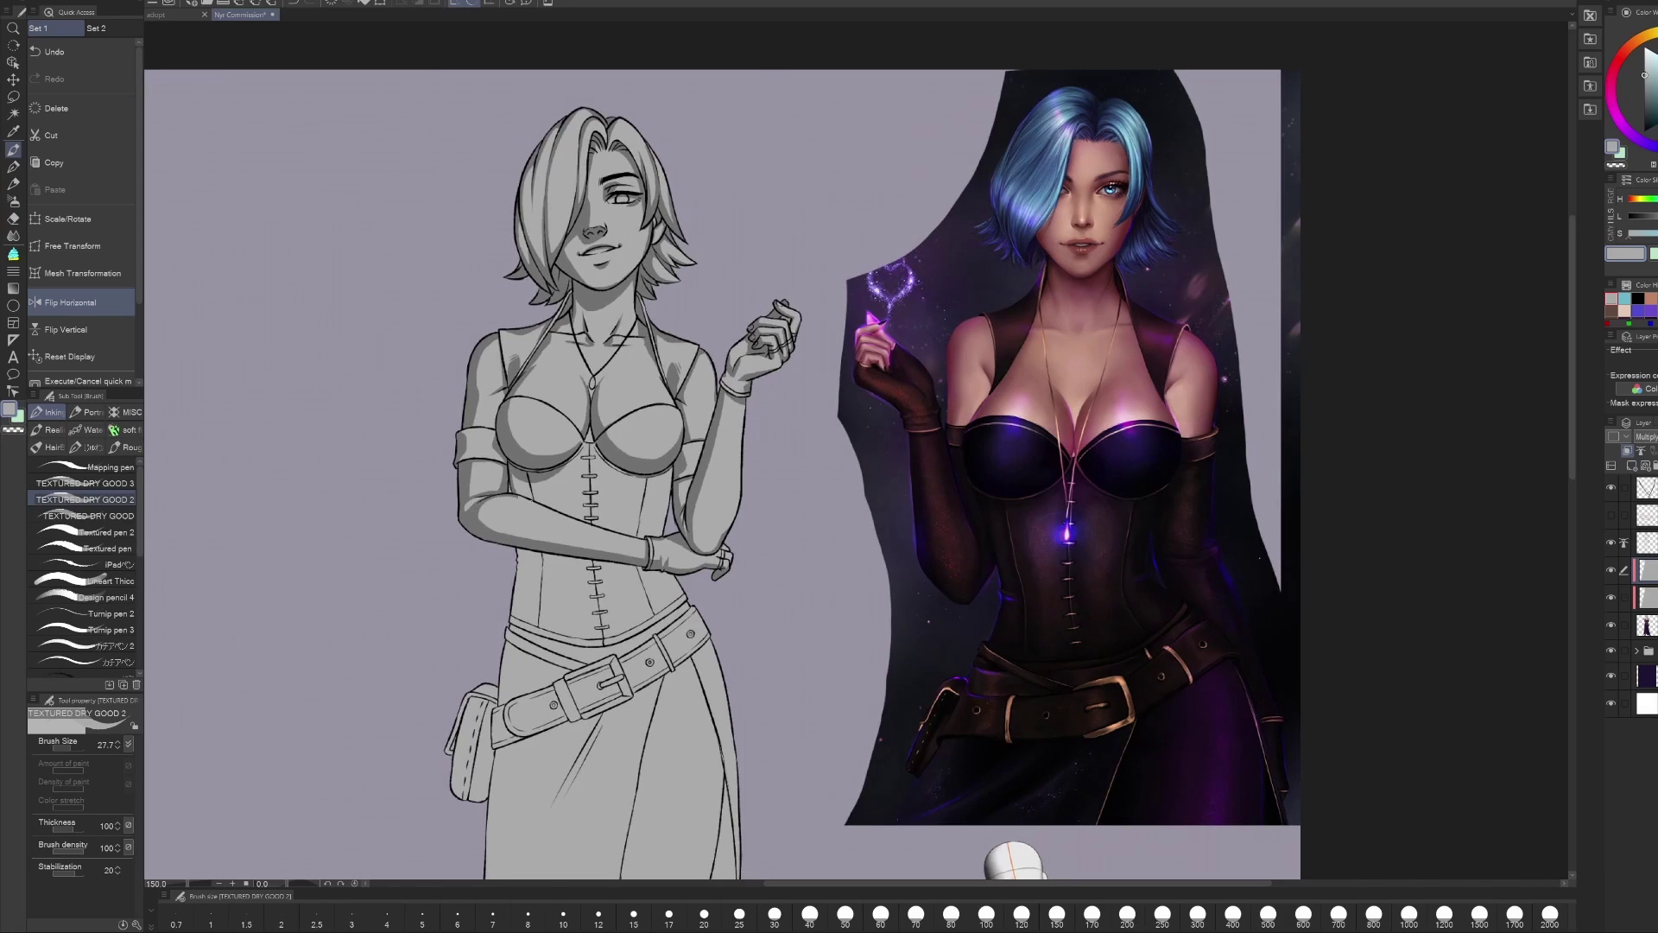
Step: Shade the outer side of the corset waist beneath the crossed arm, checking the figure mirrored
{"action": "key", "text": "h"}
{"action": "key", "text": "h"}
{"action": "key", "text": "e"}
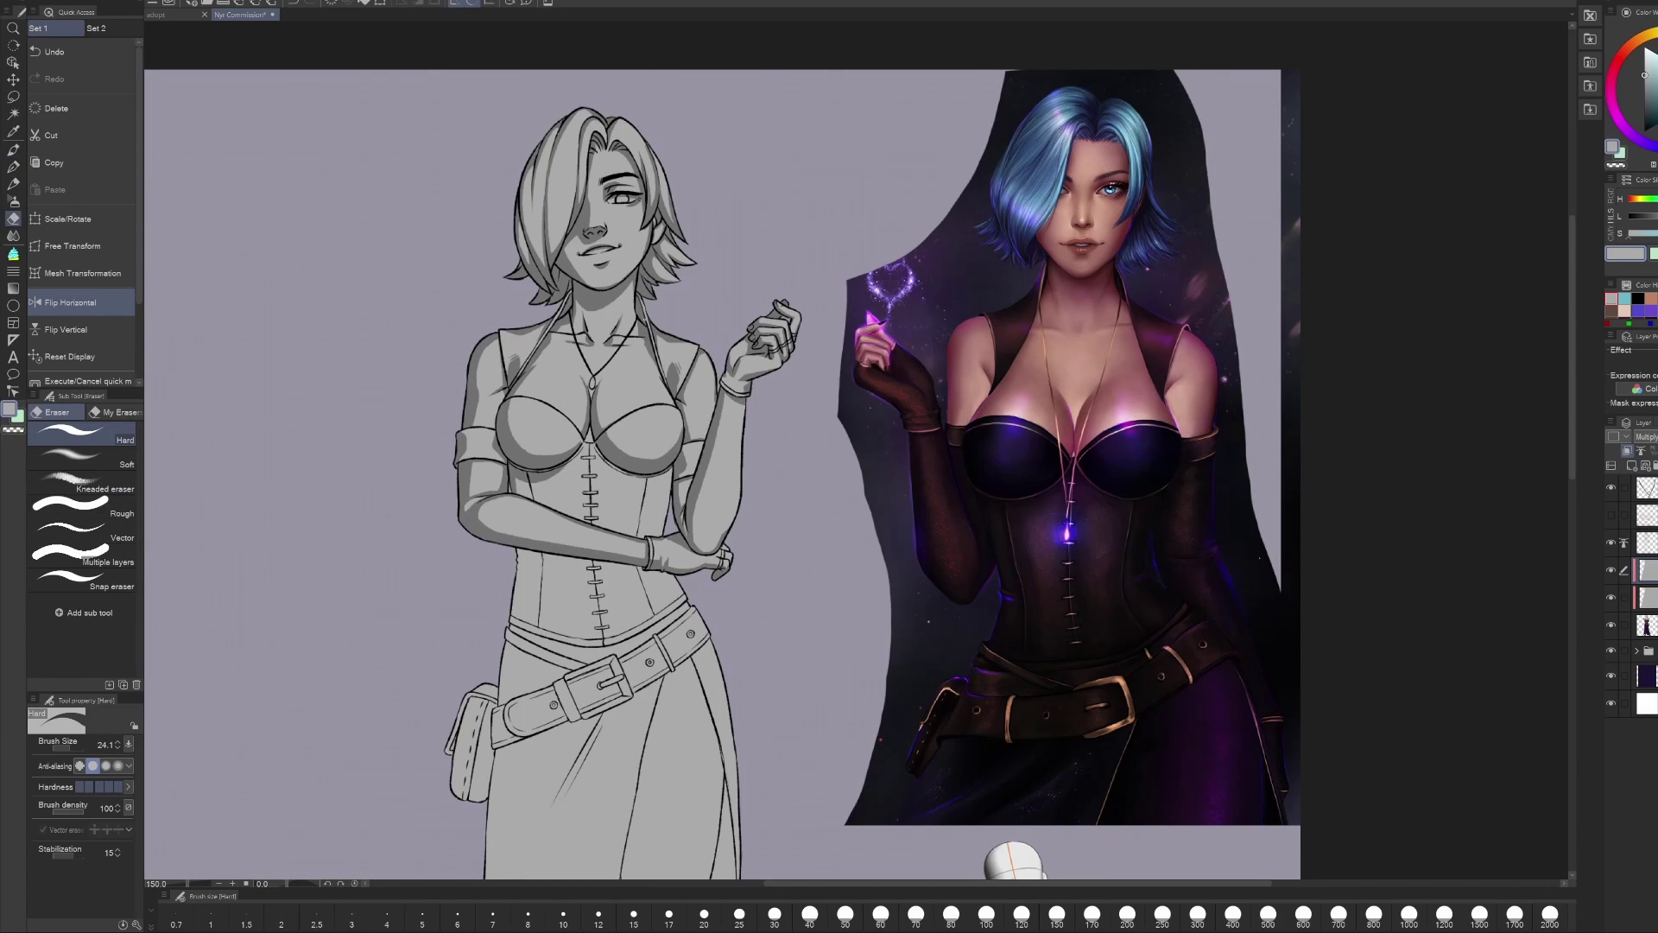
{"action": "key", "text": "e"}
{"action": "key", "text": "p"}
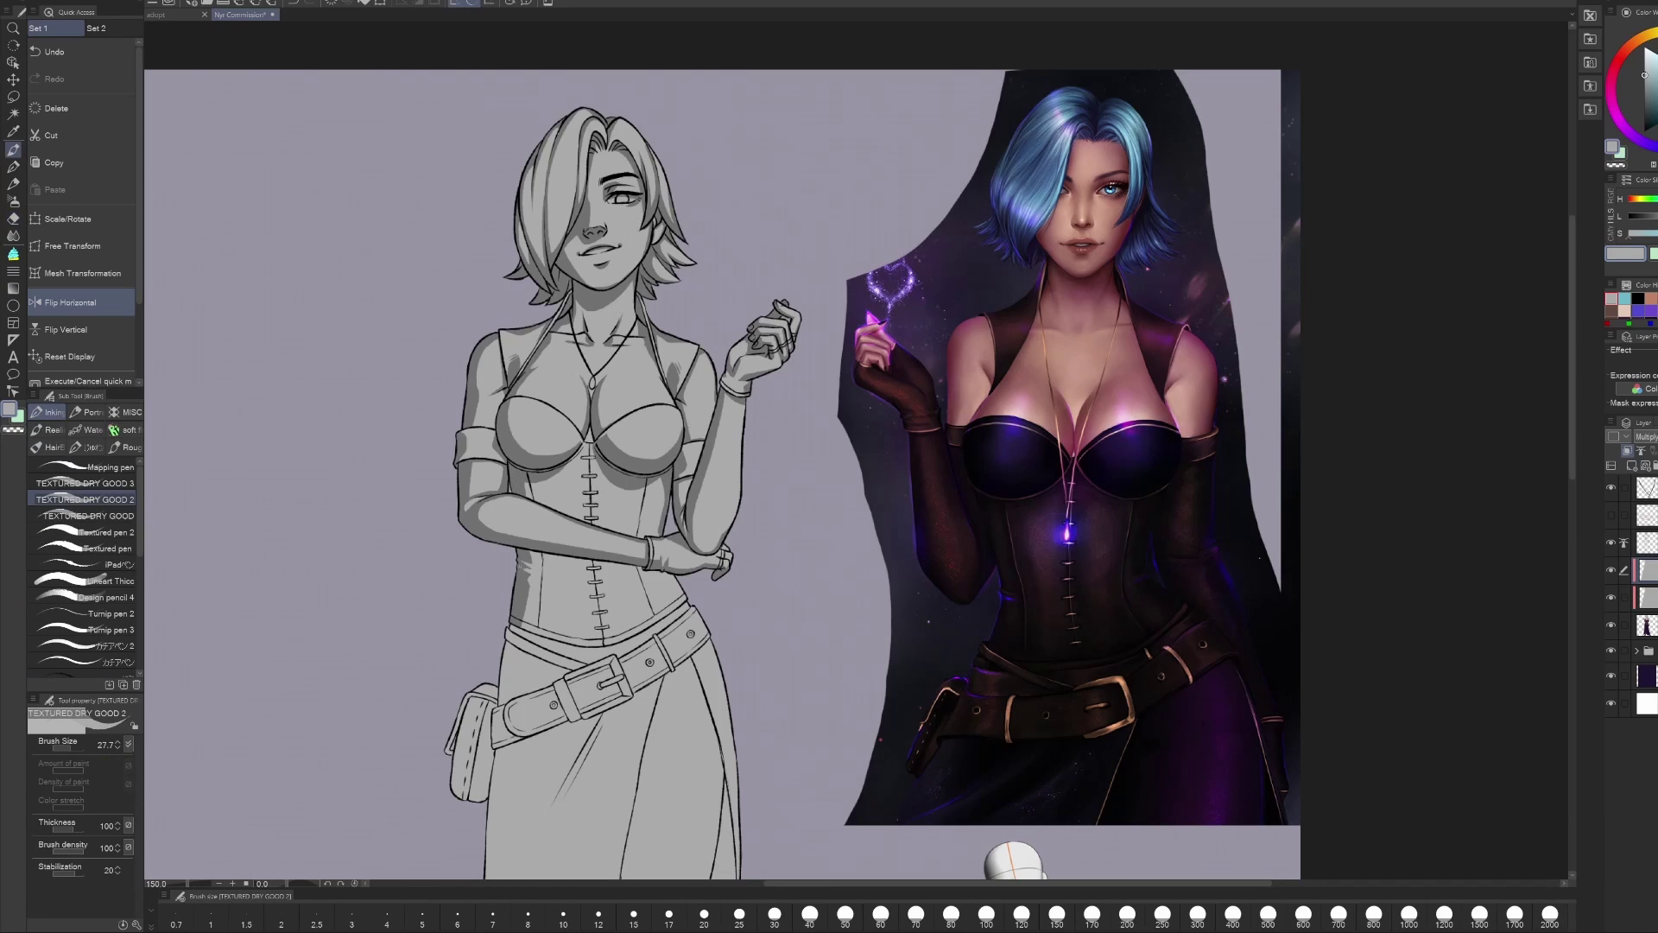
Step: Refine the grey shading along both sides of the corset waist, checking the figure mirrored
{"action": "key", "text": "e"}
{"action": "key", "text": "h"}
{"action": "key", "text": "p"}
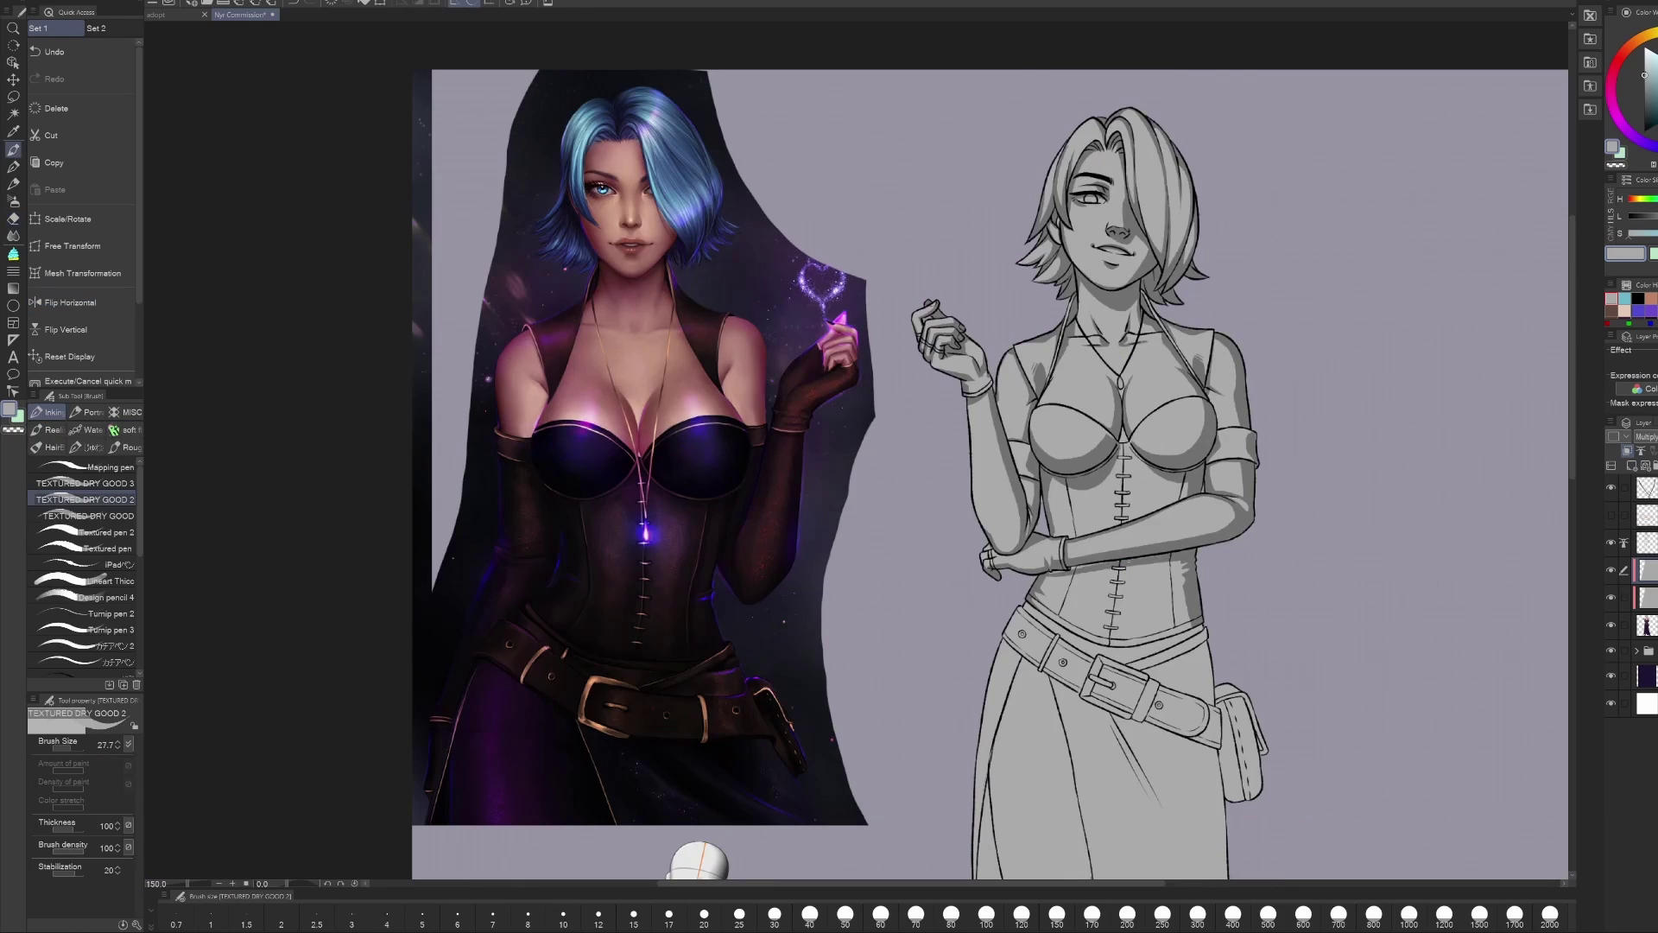
{"action": "key", "text": "e"}
{"action": "key", "text": "p"}
{"action": "key", "text": "h"}
{"action": "key", "text": "h"}
{"action": "key", "text": "e"}
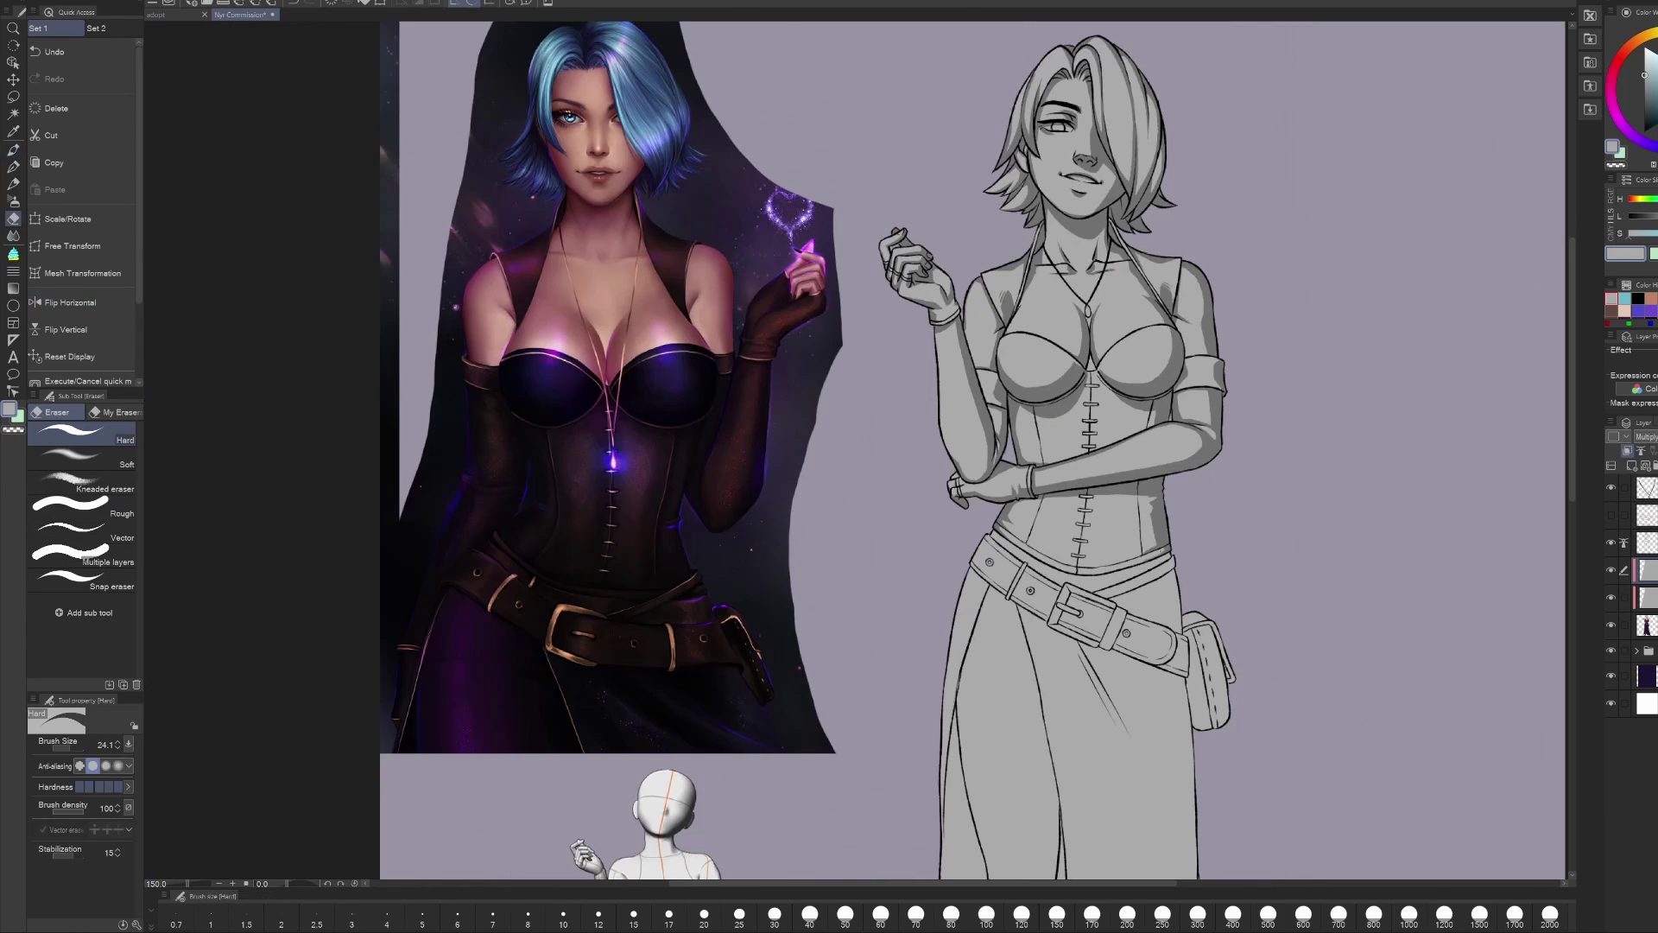
{"action": "key", "text": "p"}
{"action": "key", "text": "h"}
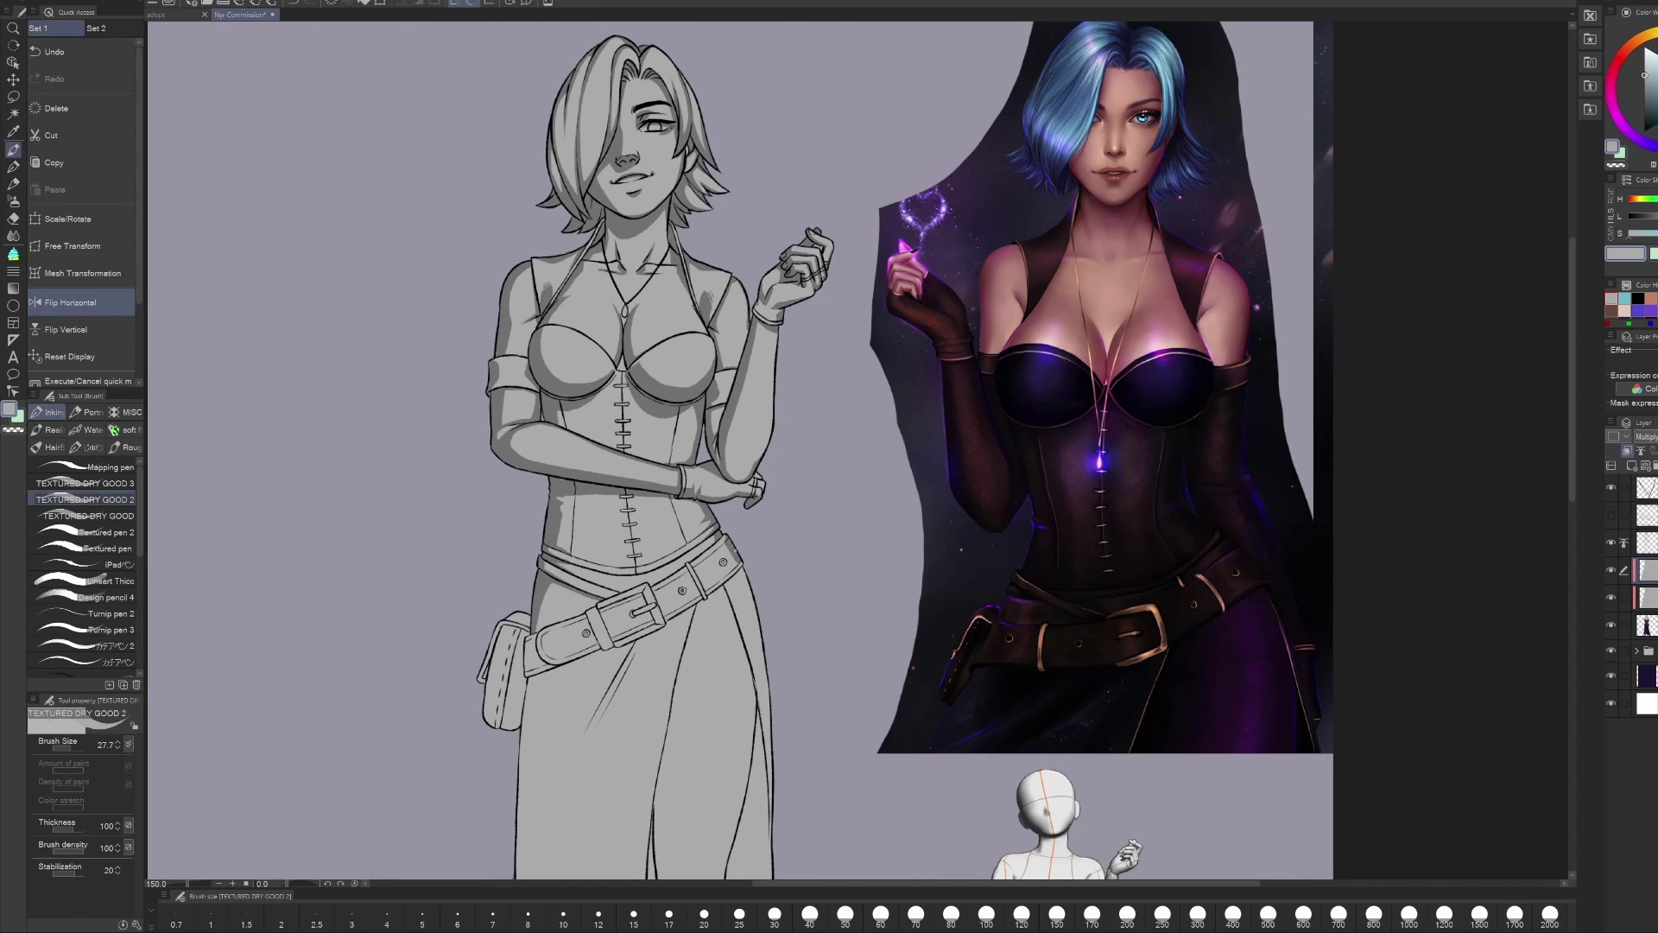
Step: Shade the belt around the buckle and strap end, cleaning up the shadow edges
{"action": "left_click_drag", "start_coordinate": [527, 663], "coordinate": [555, 636]}
{"action": "key", "text": "e"}
{"action": "key", "text": "p"}
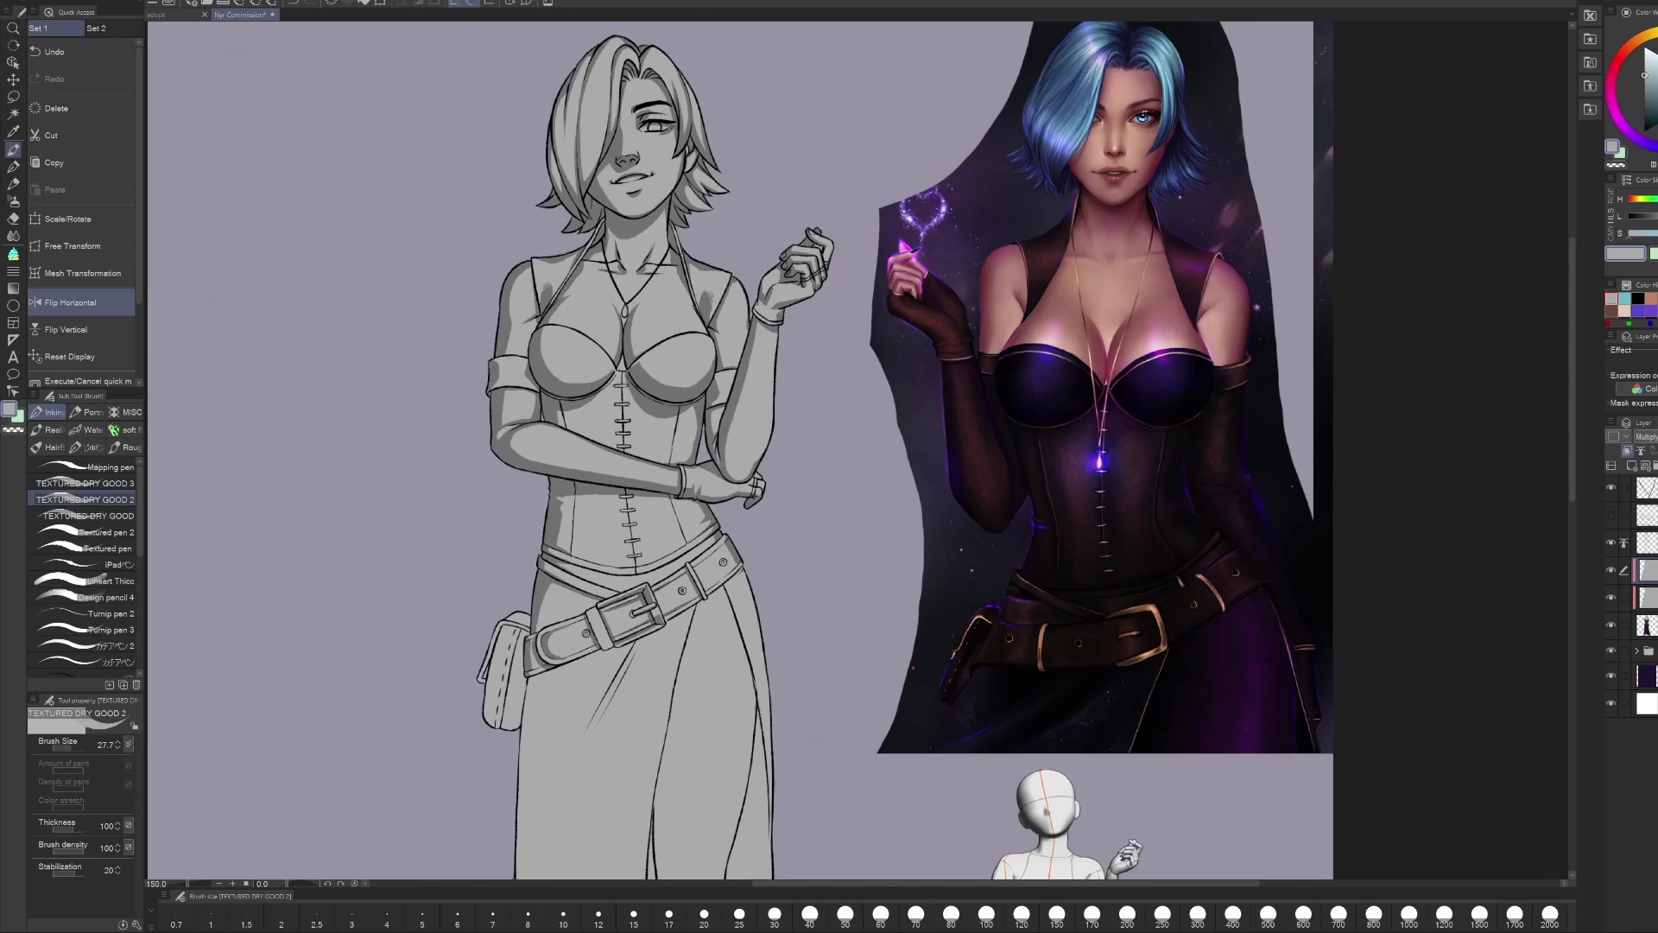
{"action": "key", "text": "e"}
{"action": "key", "text": "p"}
Step: Shade the side pouch and the skirt folds directly beneath the belt
{"action": "mouse_move", "coordinate": [808, 678]}
{"action": "left_mouse_down"}
{"action": "mouse_move", "coordinate": [808, 612]}
{"action": "mouse_move", "coordinate": [706, 537]}
{"action": "mouse_move", "coordinate": [744, 440]}
{"action": "left_mouse_up"}
{"action": "key", "text": "h"}
{"action": "key", "text": "h"}
{"action": "key", "text": "e"}
{"action": "key", "text": "b"}
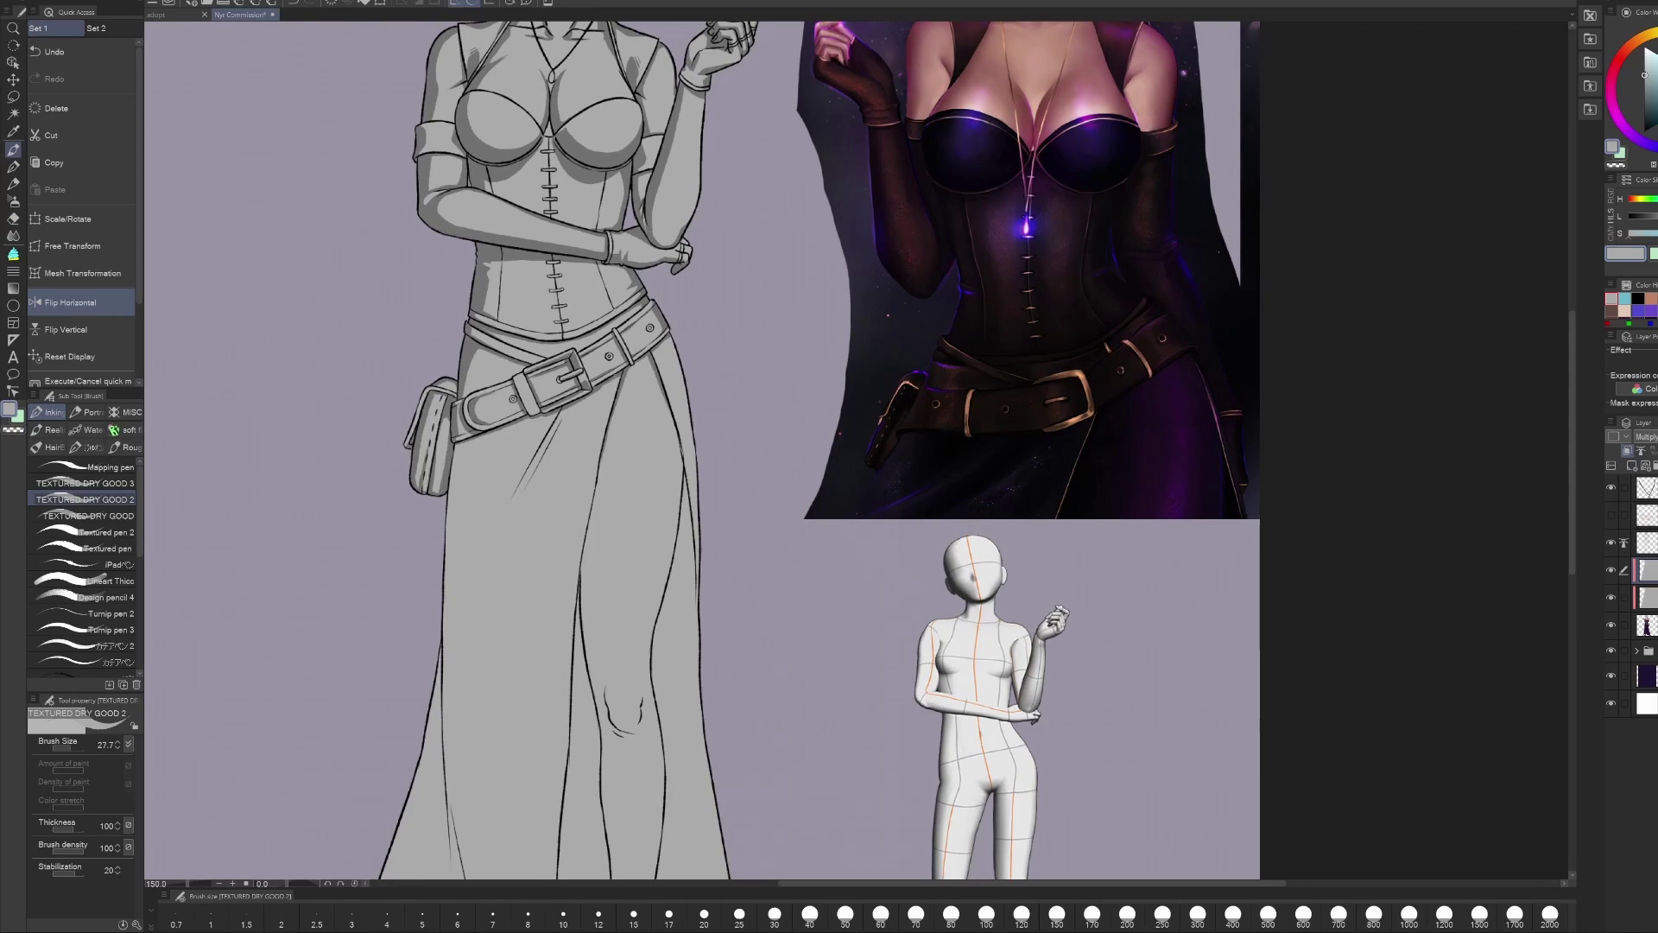
{"action": "left_click_drag", "start_coordinate": [552, 427], "coordinate": [484, 315]}
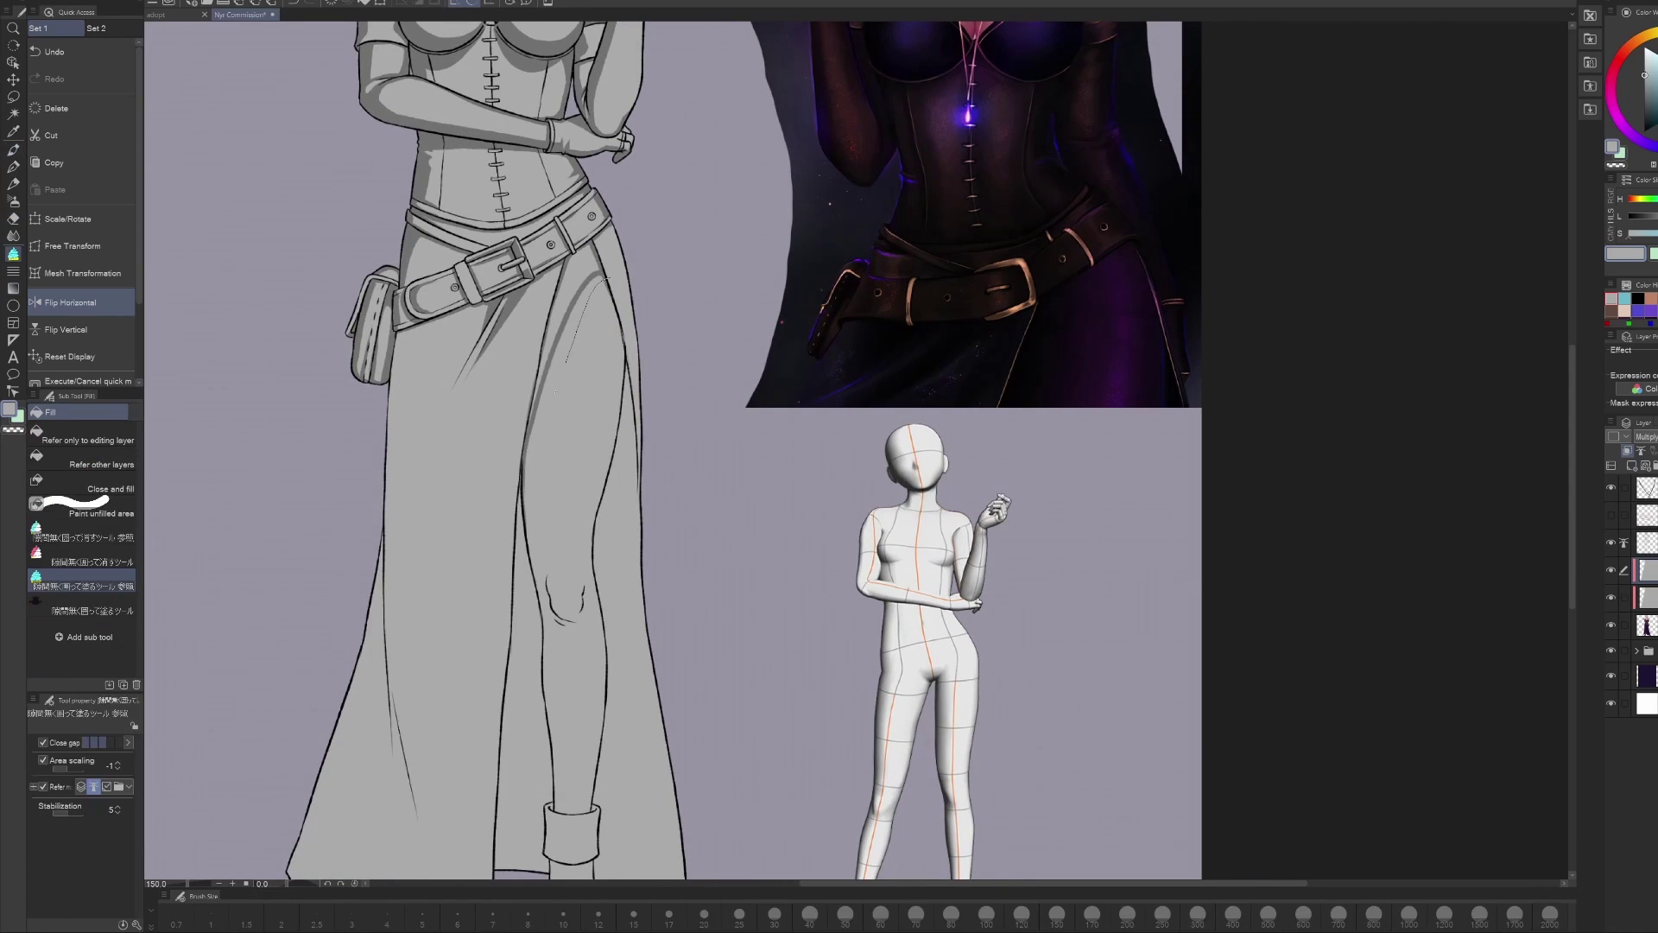
Step: Shade the exposed leg along the thigh, around the knee and down the calf
{"action": "left_click_drag", "start_coordinate": [562, 596], "coordinate": [535, 497]}
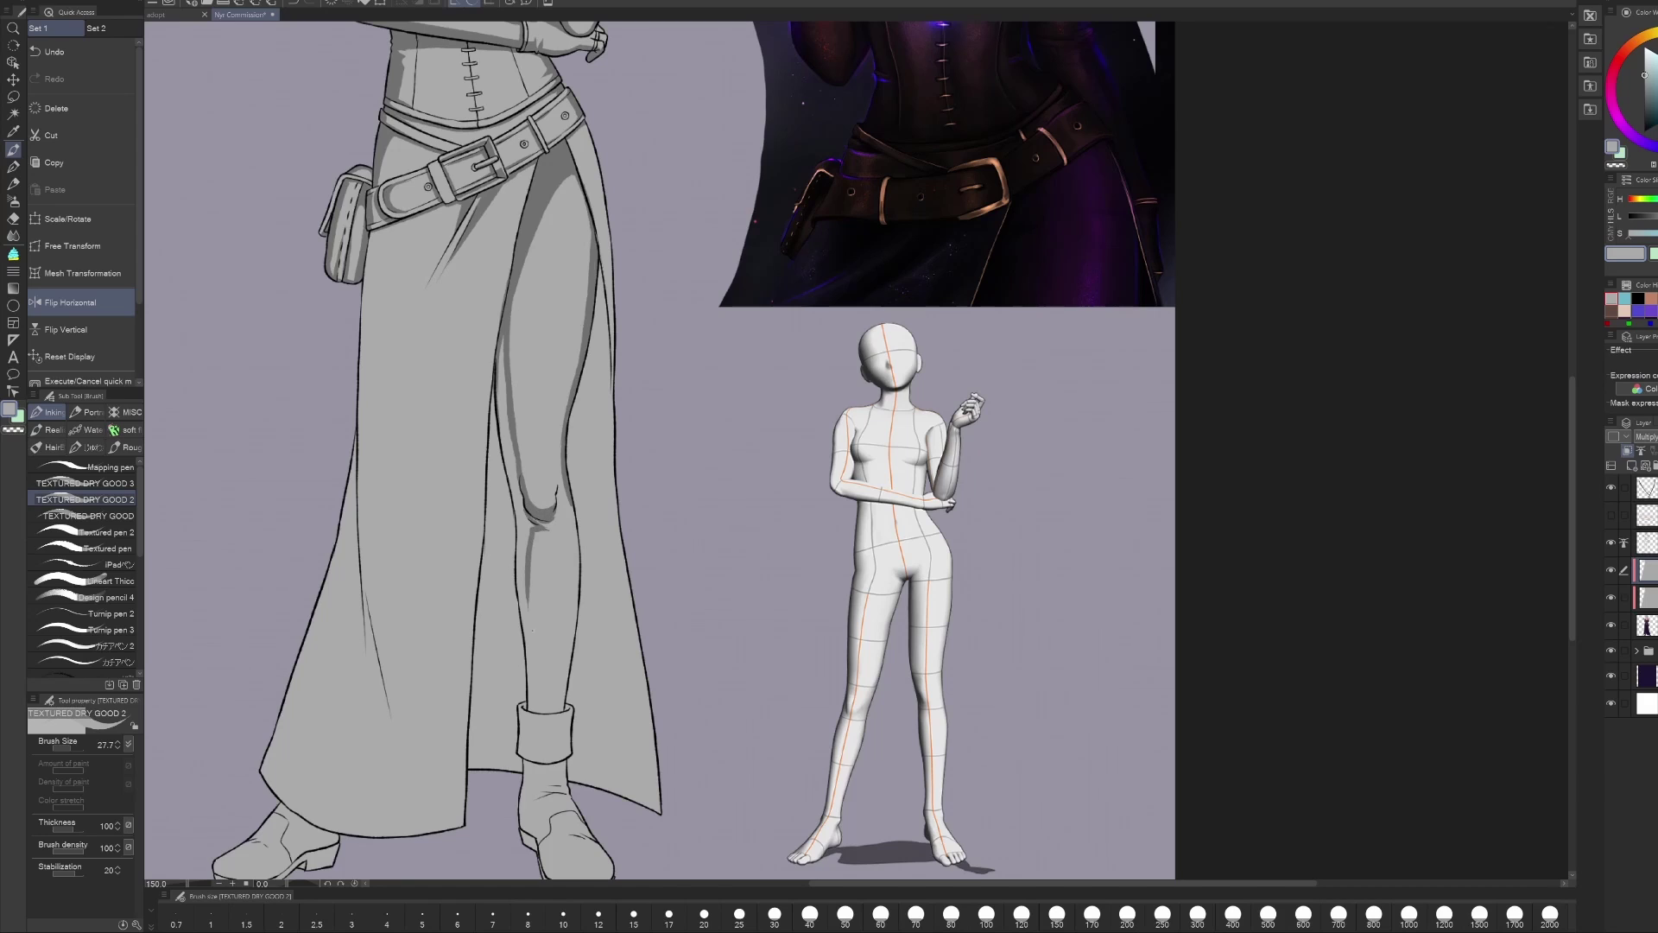
{"action": "mouse_move", "coordinate": [600, 620]}
{"action": "left_mouse_down"}
{"action": "mouse_move", "coordinate": [595, 644]}
{"action": "mouse_move", "coordinate": [590, 590]}
{"action": "left_mouse_up"}
{"action": "key", "text": "e"}
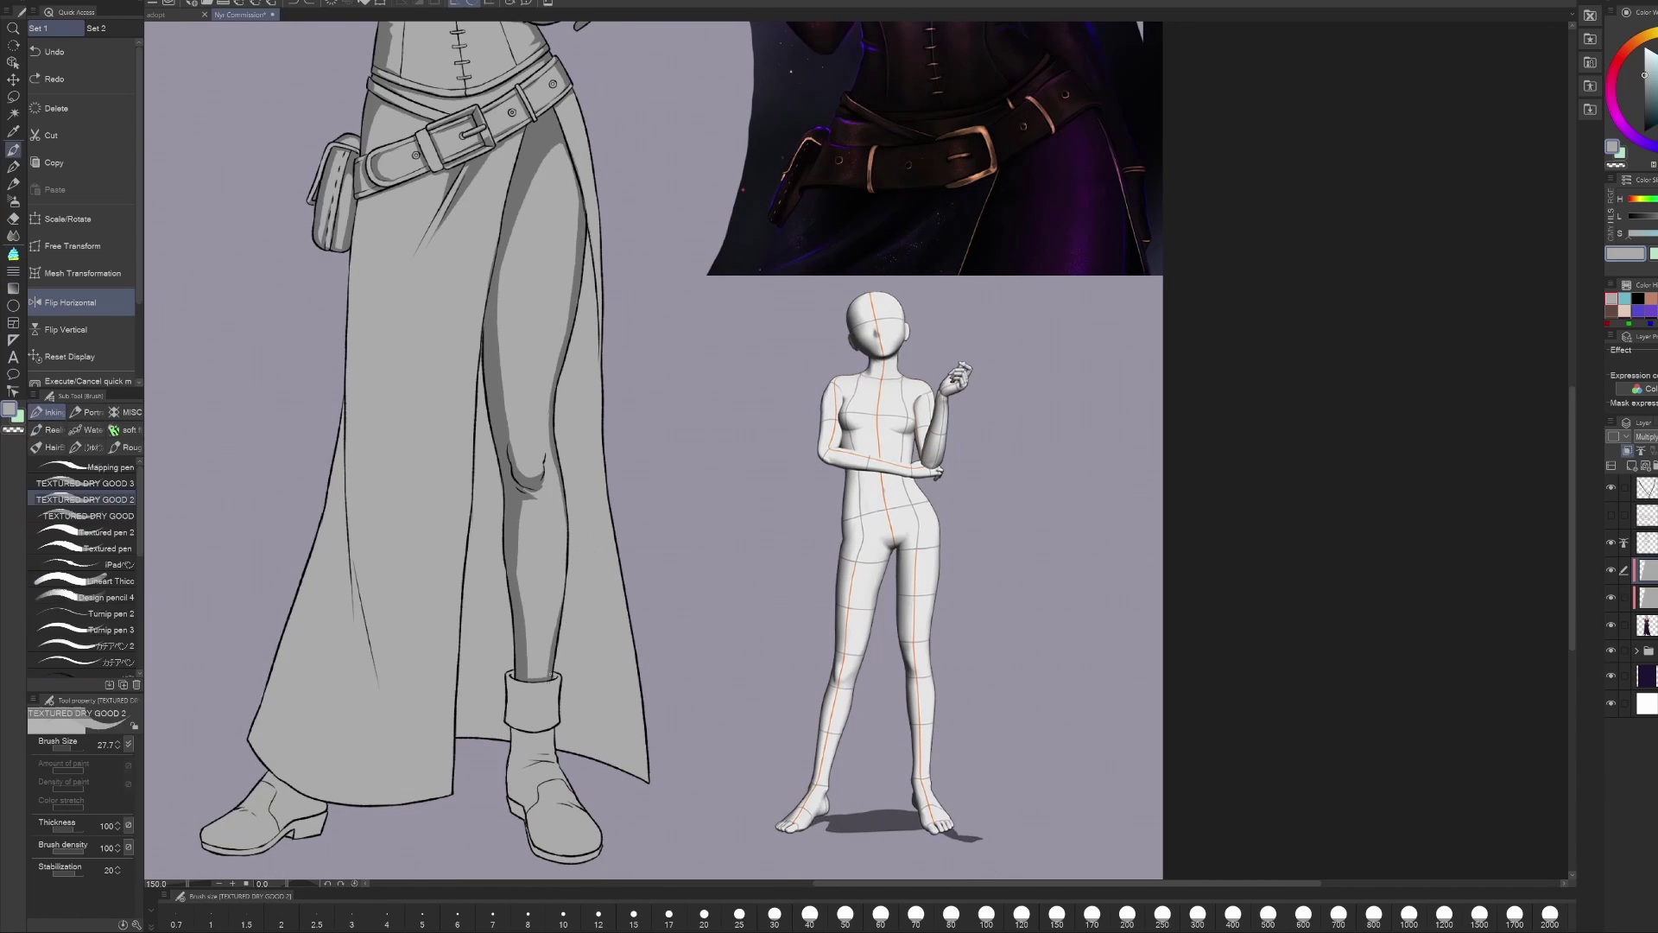
{"action": "scroll", "coordinate": [590, 588], "scroll_direction": "up", "scroll_amount": 3}
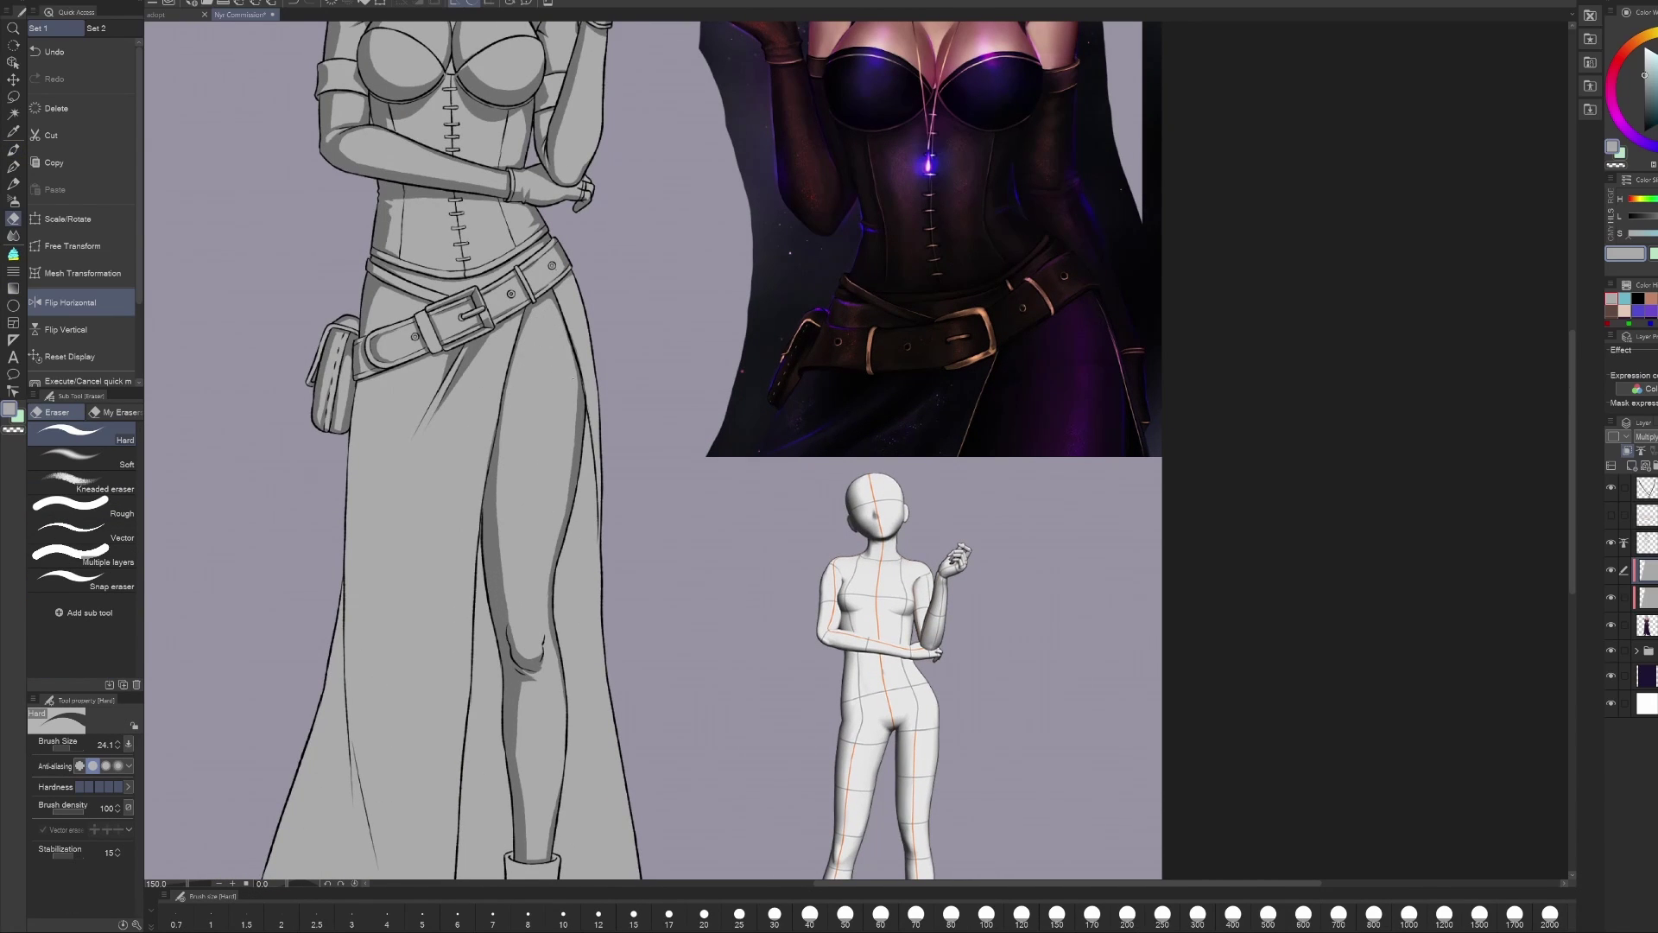
{"action": "key", "text": "p"}
{"action": "scroll", "coordinate": [519, 362], "scroll_direction": "down", "scroll_amount": 4}
{"action": "scroll", "coordinate": [514, 371], "scroll_direction": "up", "scroll_amount": 2}
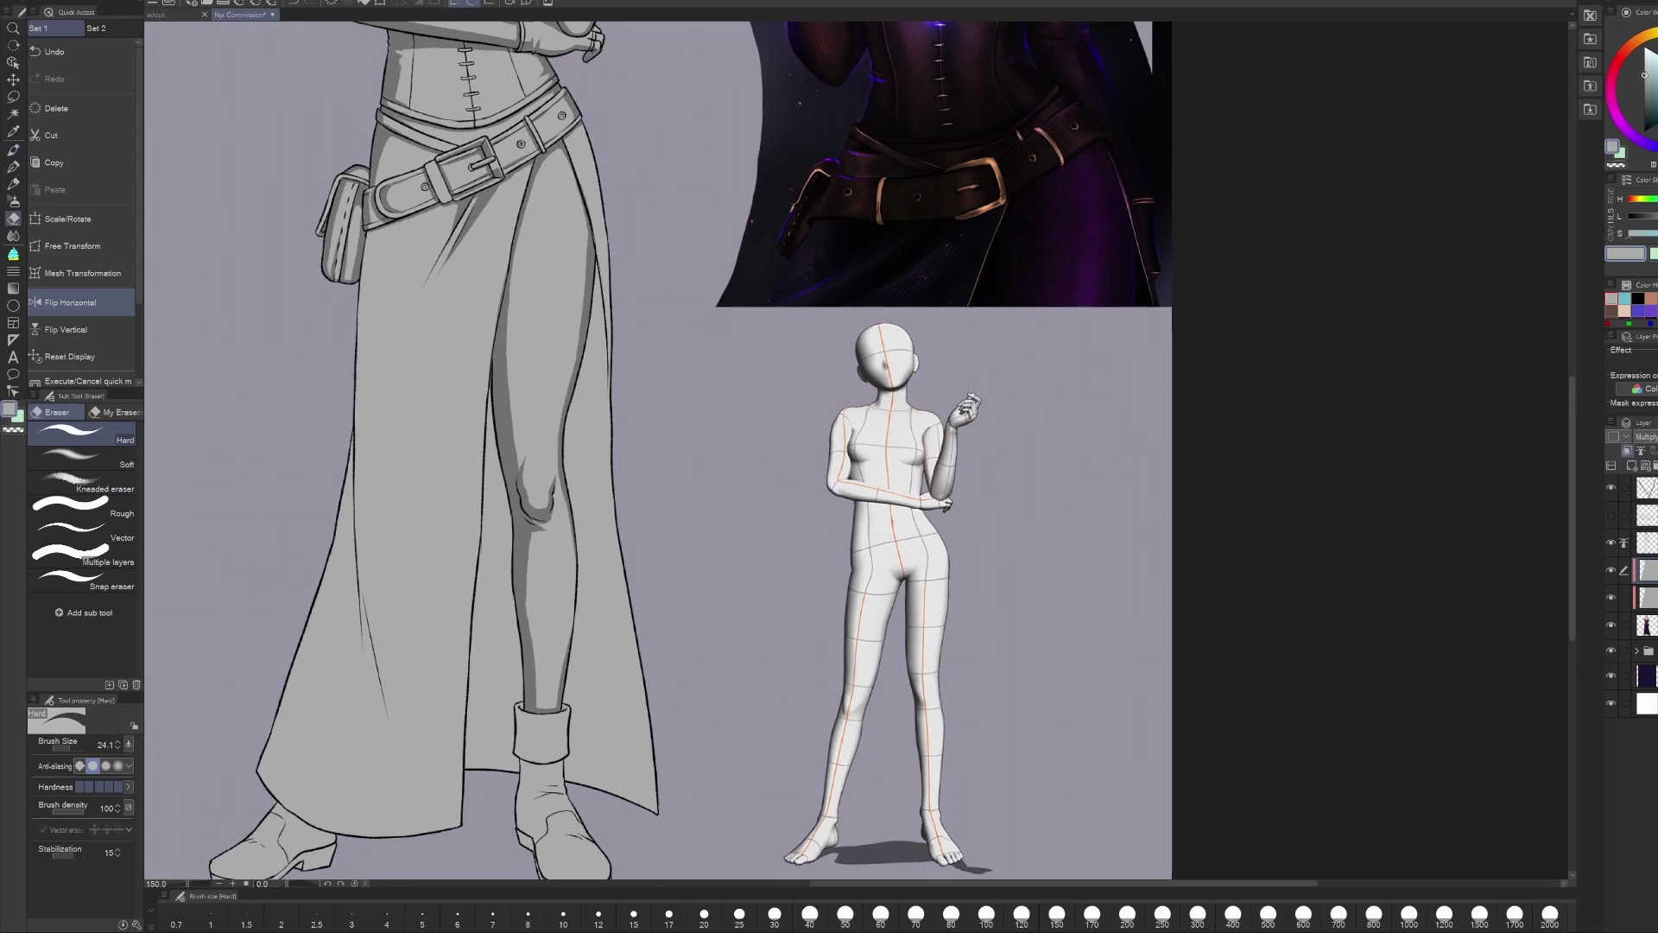
Step: Shade the cuff, shaft and toe of the boot on the exposed leg with the brush at 26.1
{"action": "scroll", "coordinate": [514, 372], "scroll_direction": "down", "scroll_amount": 5}
{"action": "key", "text": "bracketleft"}
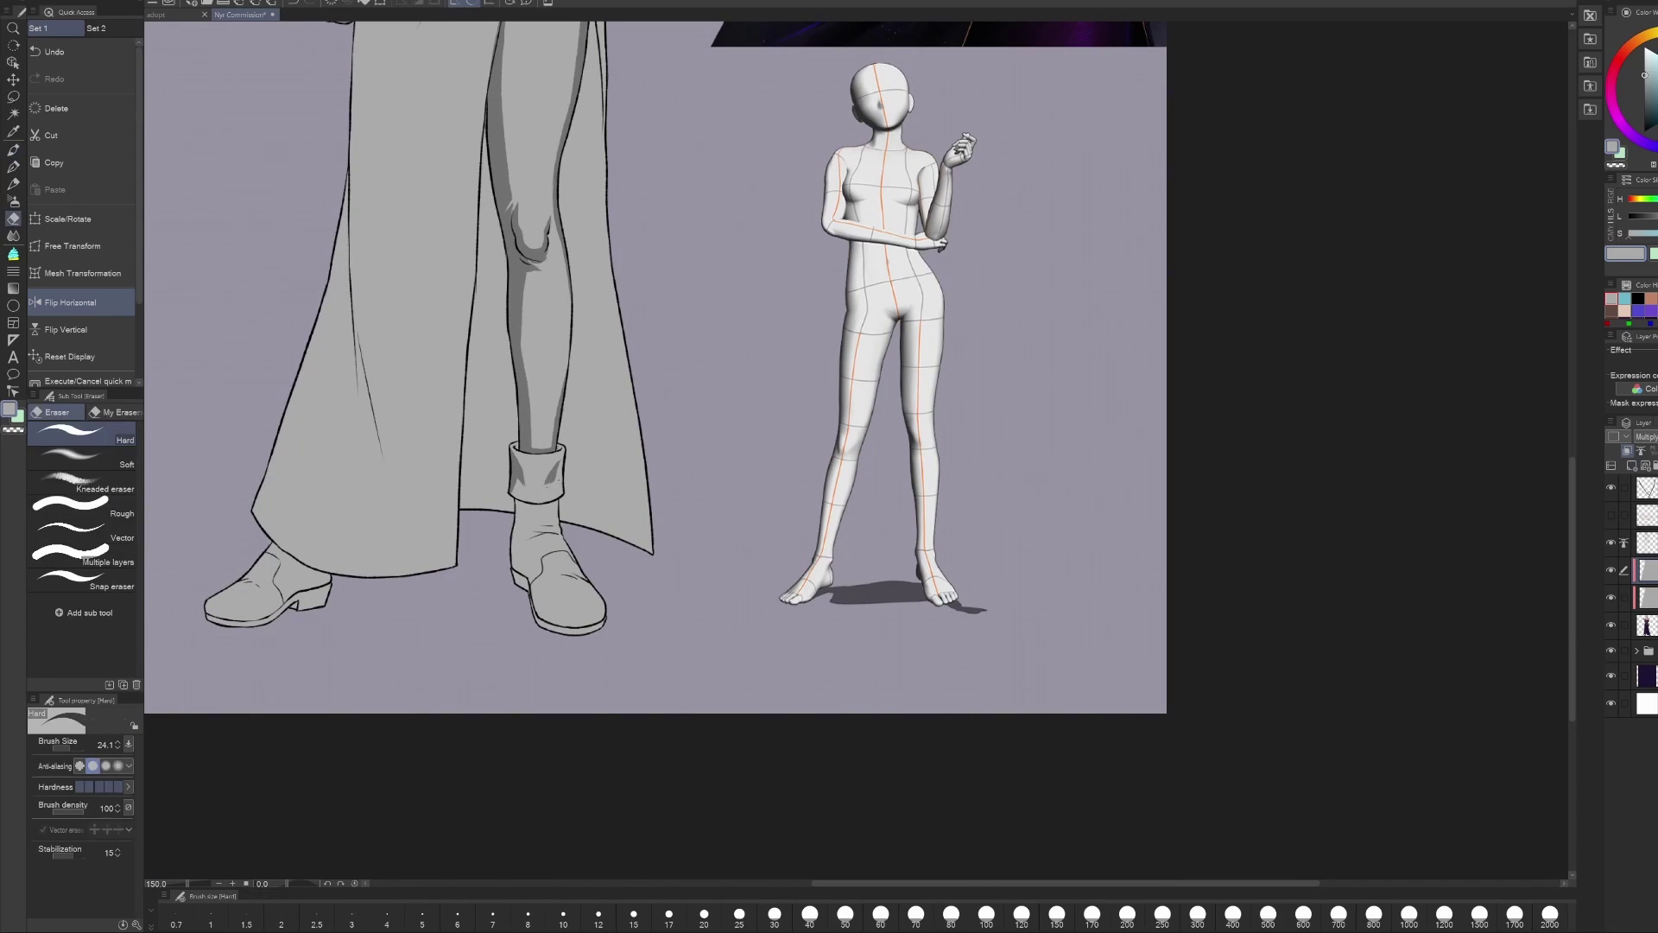
{"action": "left_click_drag", "start_coordinate": [522, 510], "coordinate": [516, 580]}
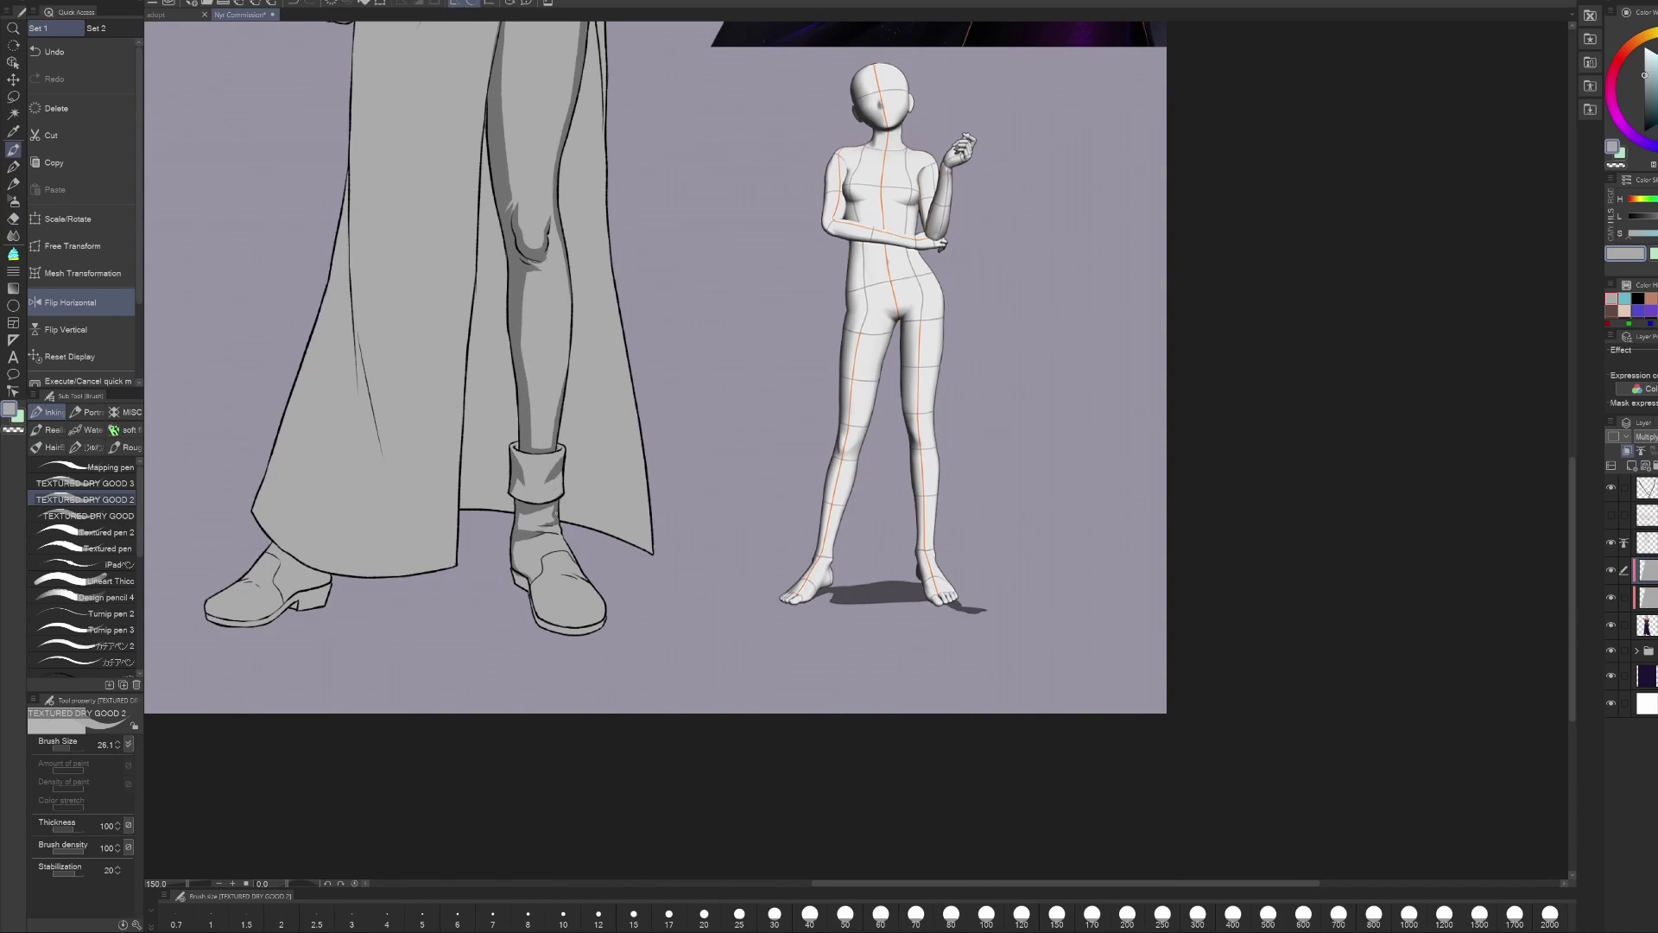
{"action": "left_click_drag", "start_coordinate": [525, 513], "coordinate": [605, 623]}
{"action": "left_click_drag", "start_coordinate": [517, 534], "coordinate": [514, 555]}
{"action": "left_click", "coordinate": [70, 303]}
{"action": "left_click", "coordinate": [70, 302]}
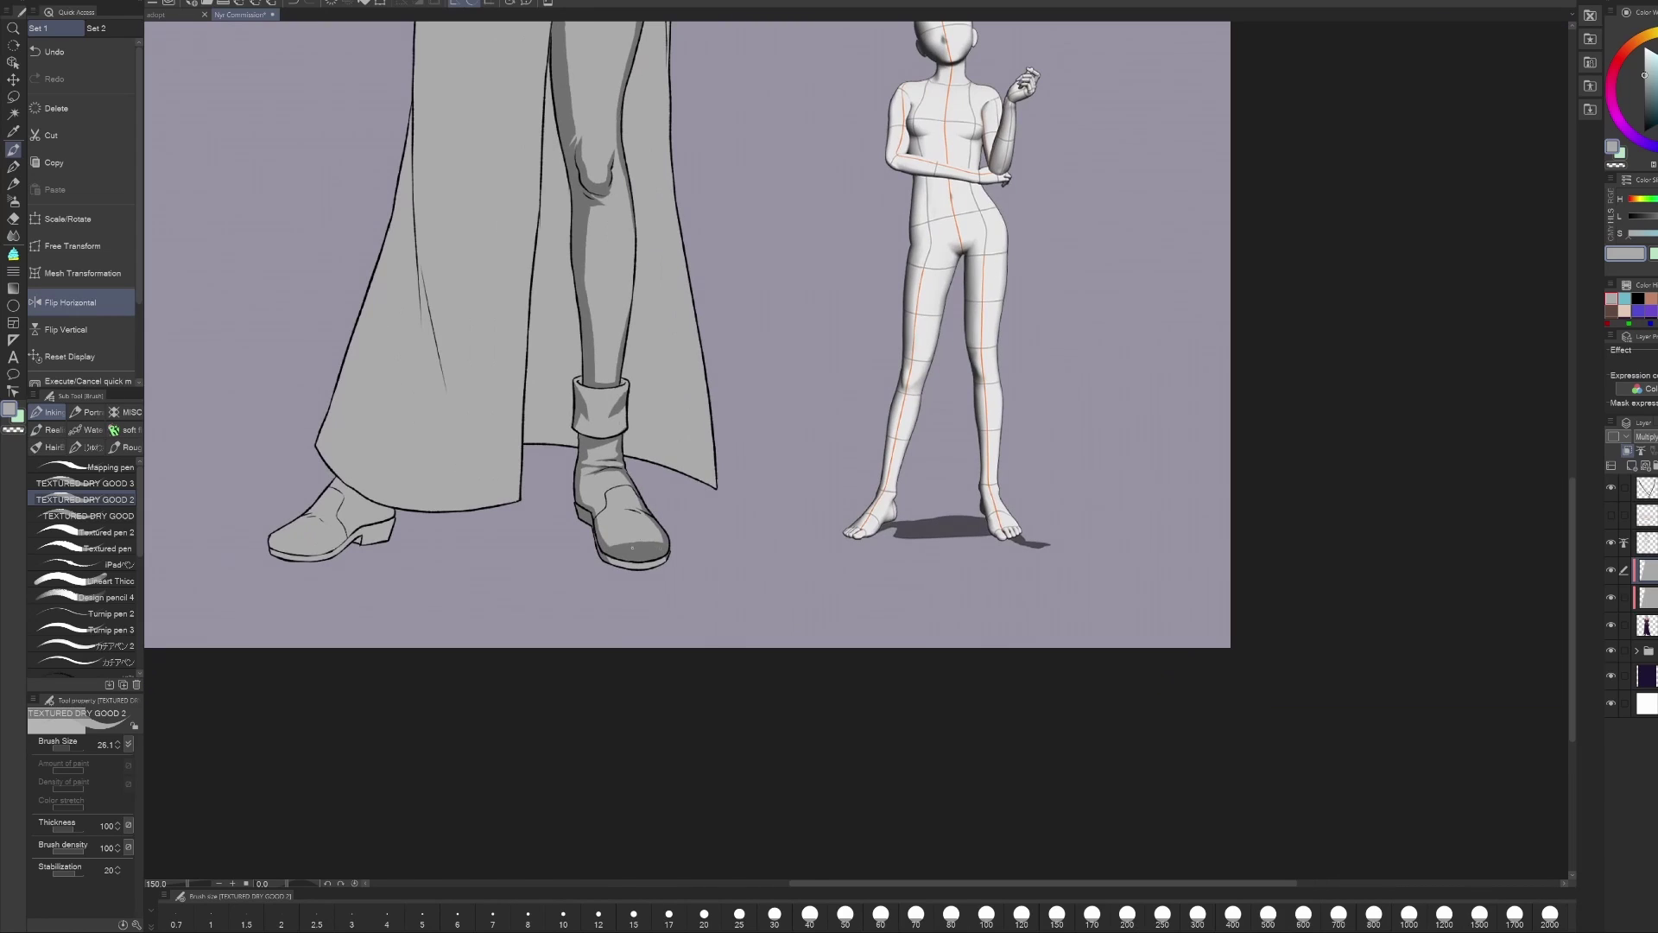
Step: Clean up the front boot's shadow and shade the upper, sole and heel of the other boot
{"action": "key", "text": "e"}
{"action": "key", "text": "b"}
{"action": "key", "text": "e"}
{"action": "scroll", "coordinate": [686, 355], "scroll_direction": "up", "scroll_amount": 2}
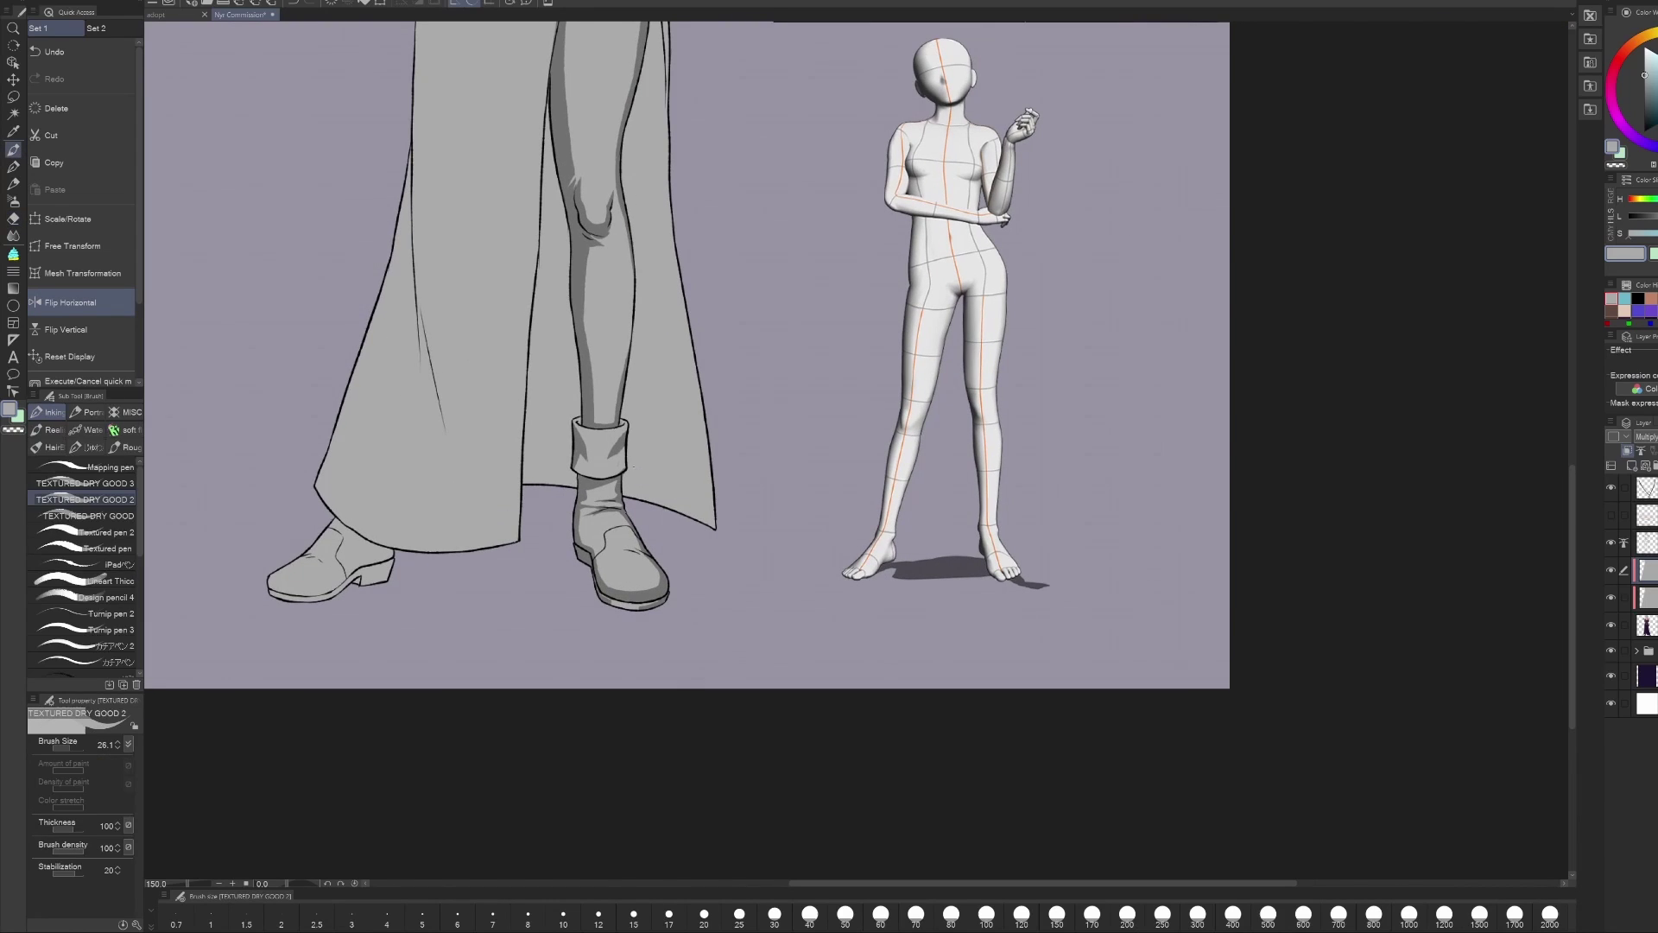
{"action": "key", "text": "b"}
{"action": "mouse_move", "coordinate": [333, 589]}
{"action": "left_mouse_down"}
{"action": "mouse_move", "coordinate": [361, 564]}
{"action": "mouse_move", "coordinate": [339, 597]}
{"action": "left_mouse_up"}
{"action": "mouse_move", "coordinate": [383, 581]}
{"action": "left_mouse_down"}
{"action": "mouse_move", "coordinate": [392, 564]}
{"action": "mouse_move", "coordinate": [366, 585]}
{"action": "left_mouse_up"}
{"action": "left_click_drag", "start_coordinate": [277, 573], "coordinate": [329, 525]}
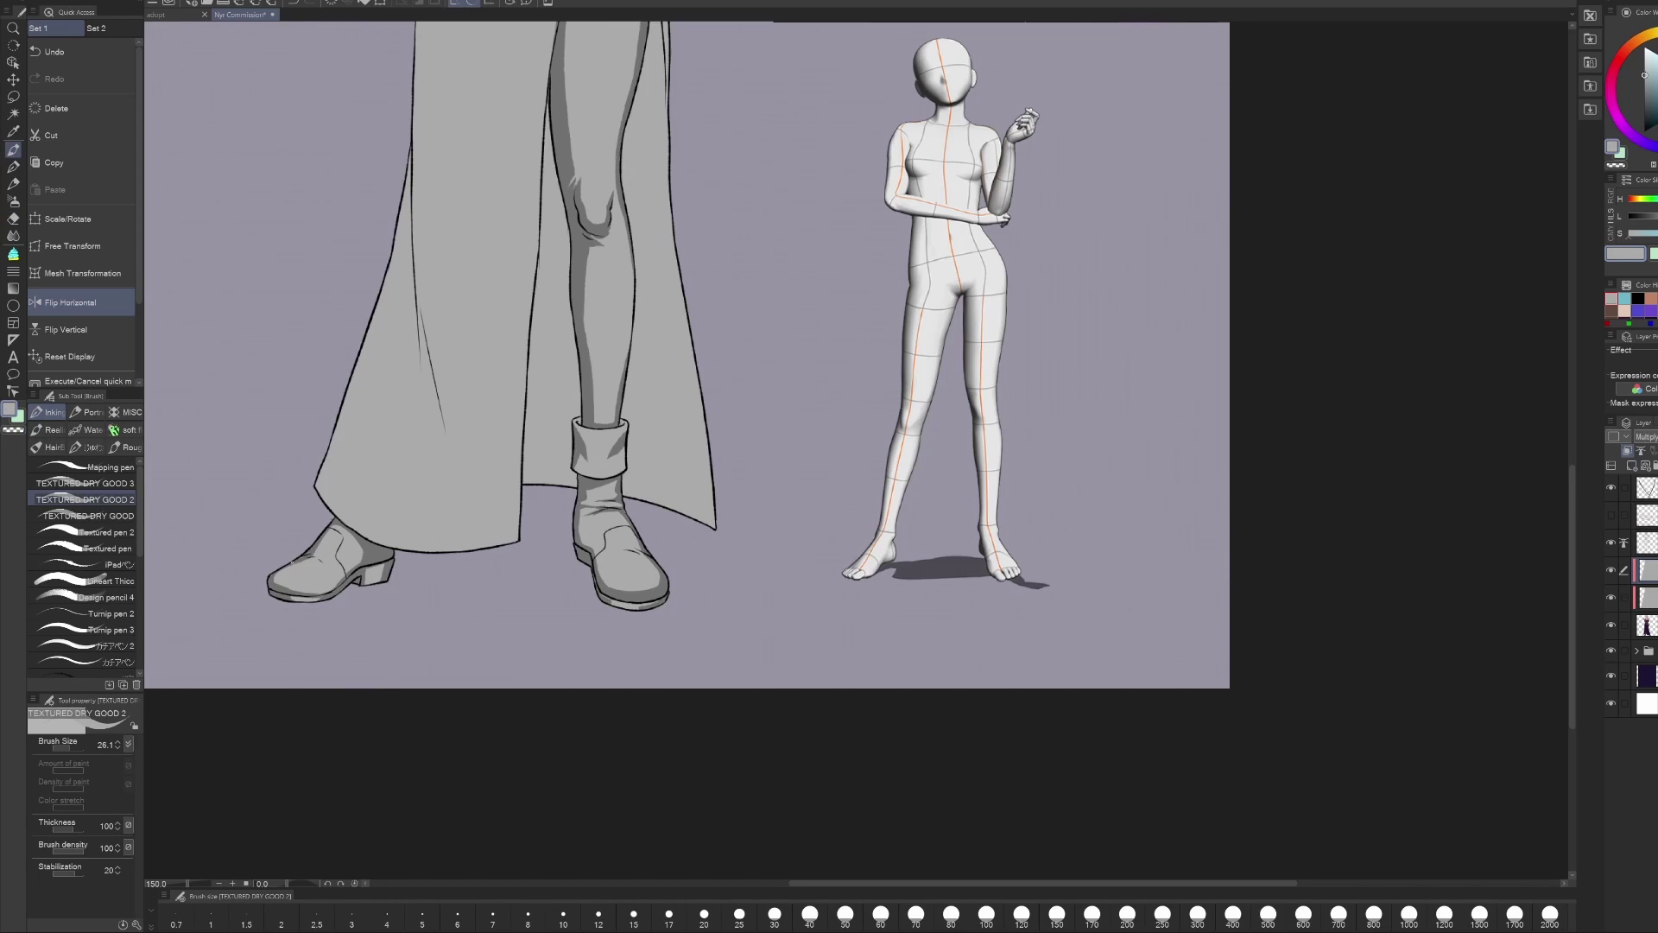
{"action": "key", "text": "e"}
{"action": "key", "text": "b"}
Step: Shade the inside of the skirt in the slit behind the exposed leg, from the knee to the boot cuff
{"action": "scroll", "coordinate": [740, 459], "scroll_direction": "up", "scroll_amount": 10}
{"action": "key", "text": "e"}
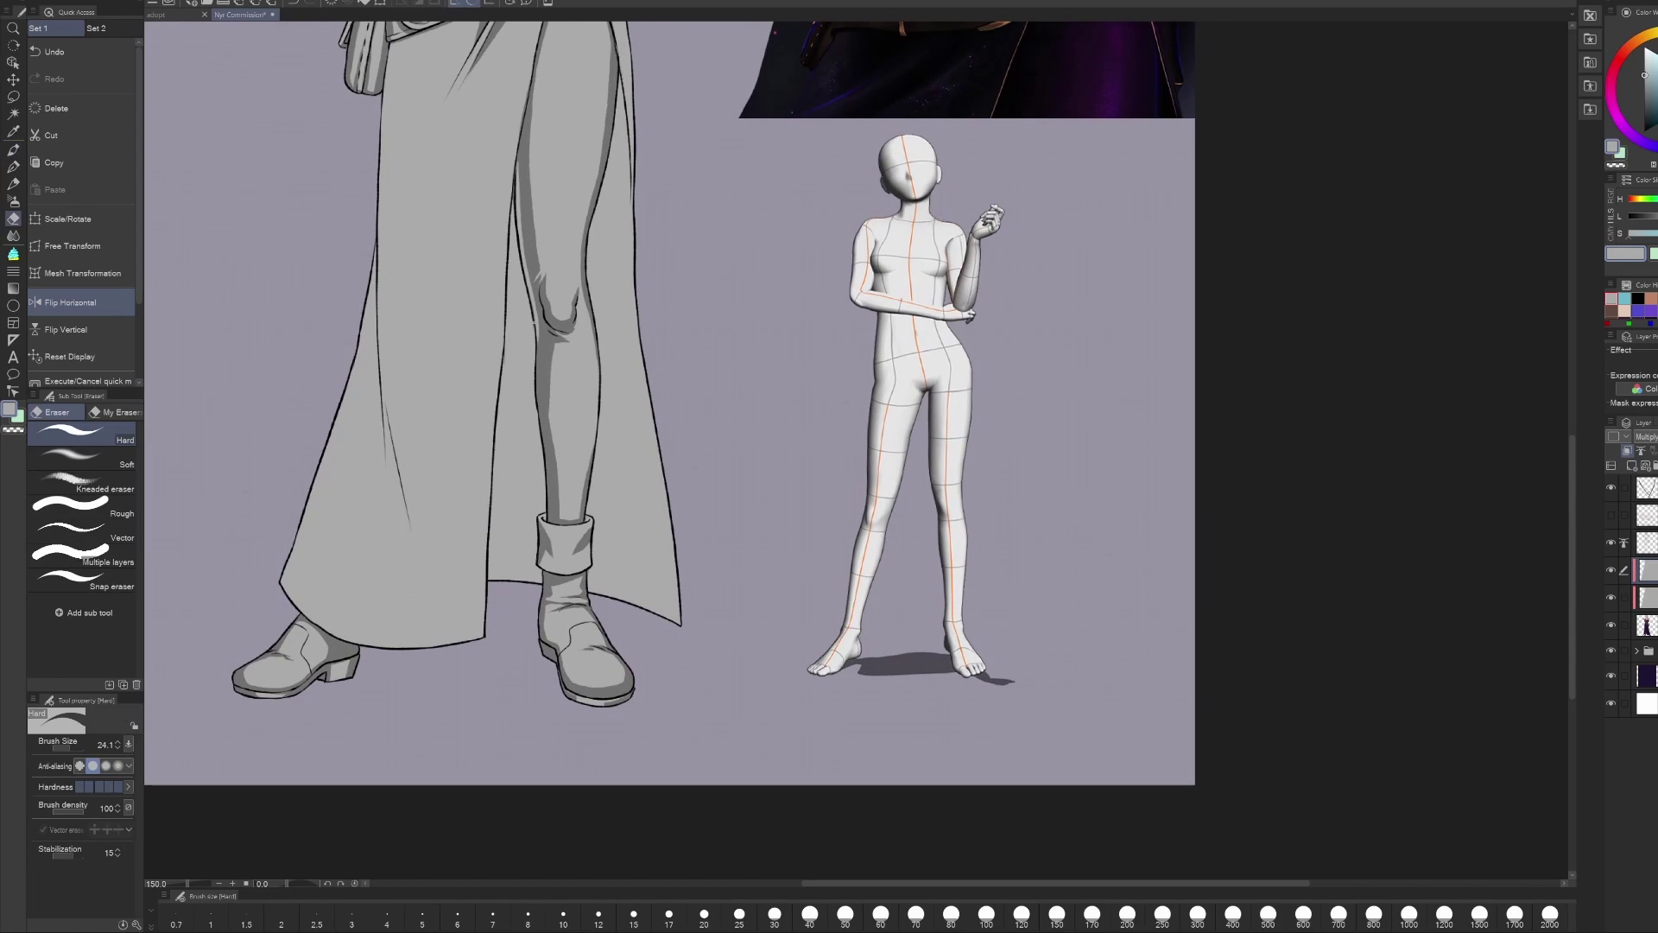
{"action": "key", "text": "ctrl+z"}
{"action": "key", "text": "ctrl+y"}
{"action": "scroll", "coordinate": [659, 573], "scroll_direction": "down", "scroll_amount": 2}
{"action": "key", "text": "g"}
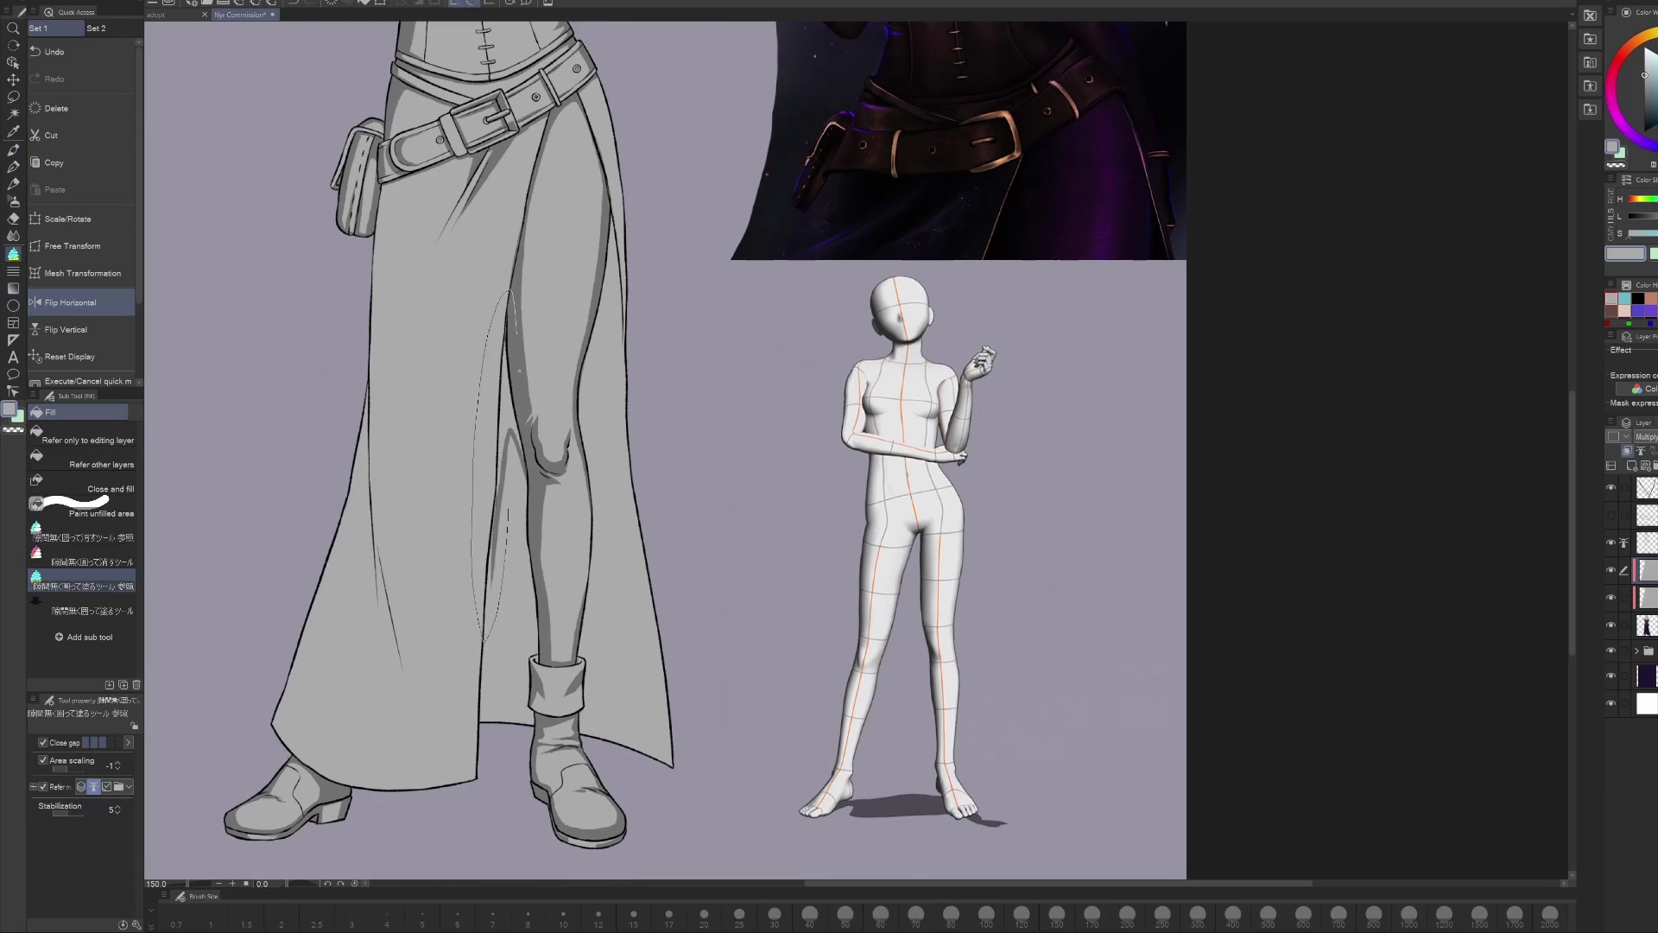
{"action": "key", "text": "e"}
{"action": "key", "text": "g"}
{"action": "left_click", "coordinate": [523, 717]}
{"action": "key", "text": "b"}
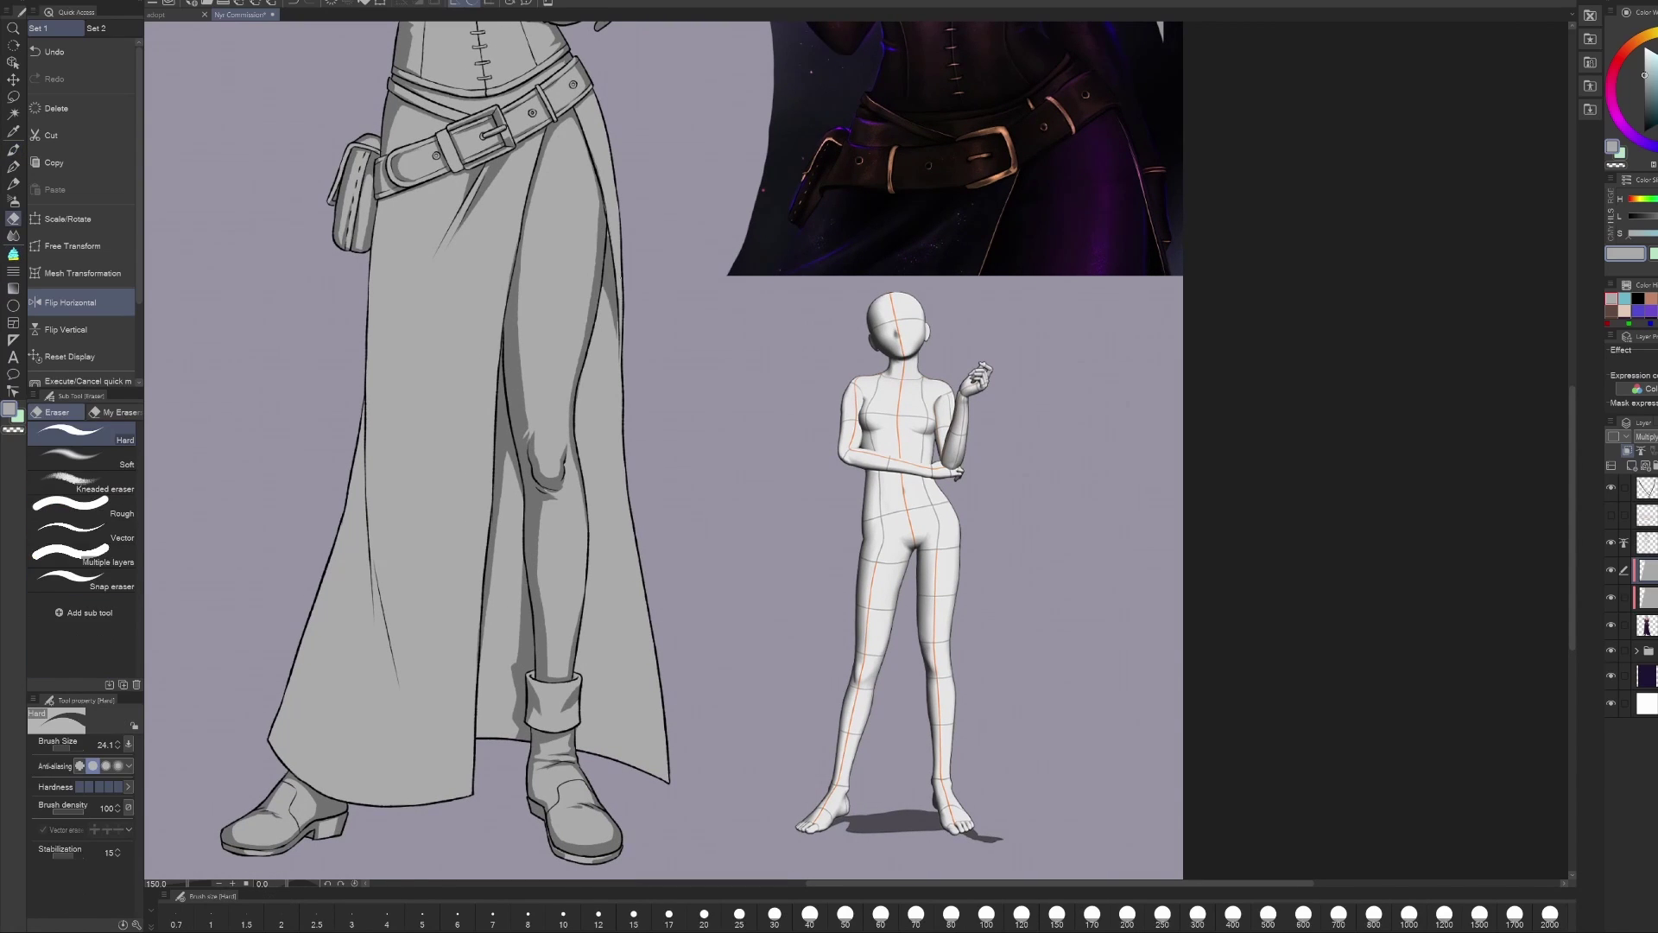
Step: Shade the outer edge and pointed hem corner of the skirt's back panel
{"action": "key", "text": "h"}
{"action": "key", "text": "h"}
{"action": "scroll", "coordinate": [523, 717], "scroll_direction": "down", "scroll_amount": 3}
{"action": "left_click_drag", "start_coordinate": [639, 581], "coordinate": [654, 704]}
{"action": "left_click_drag", "start_coordinate": [607, 549], "coordinate": [659, 688]}
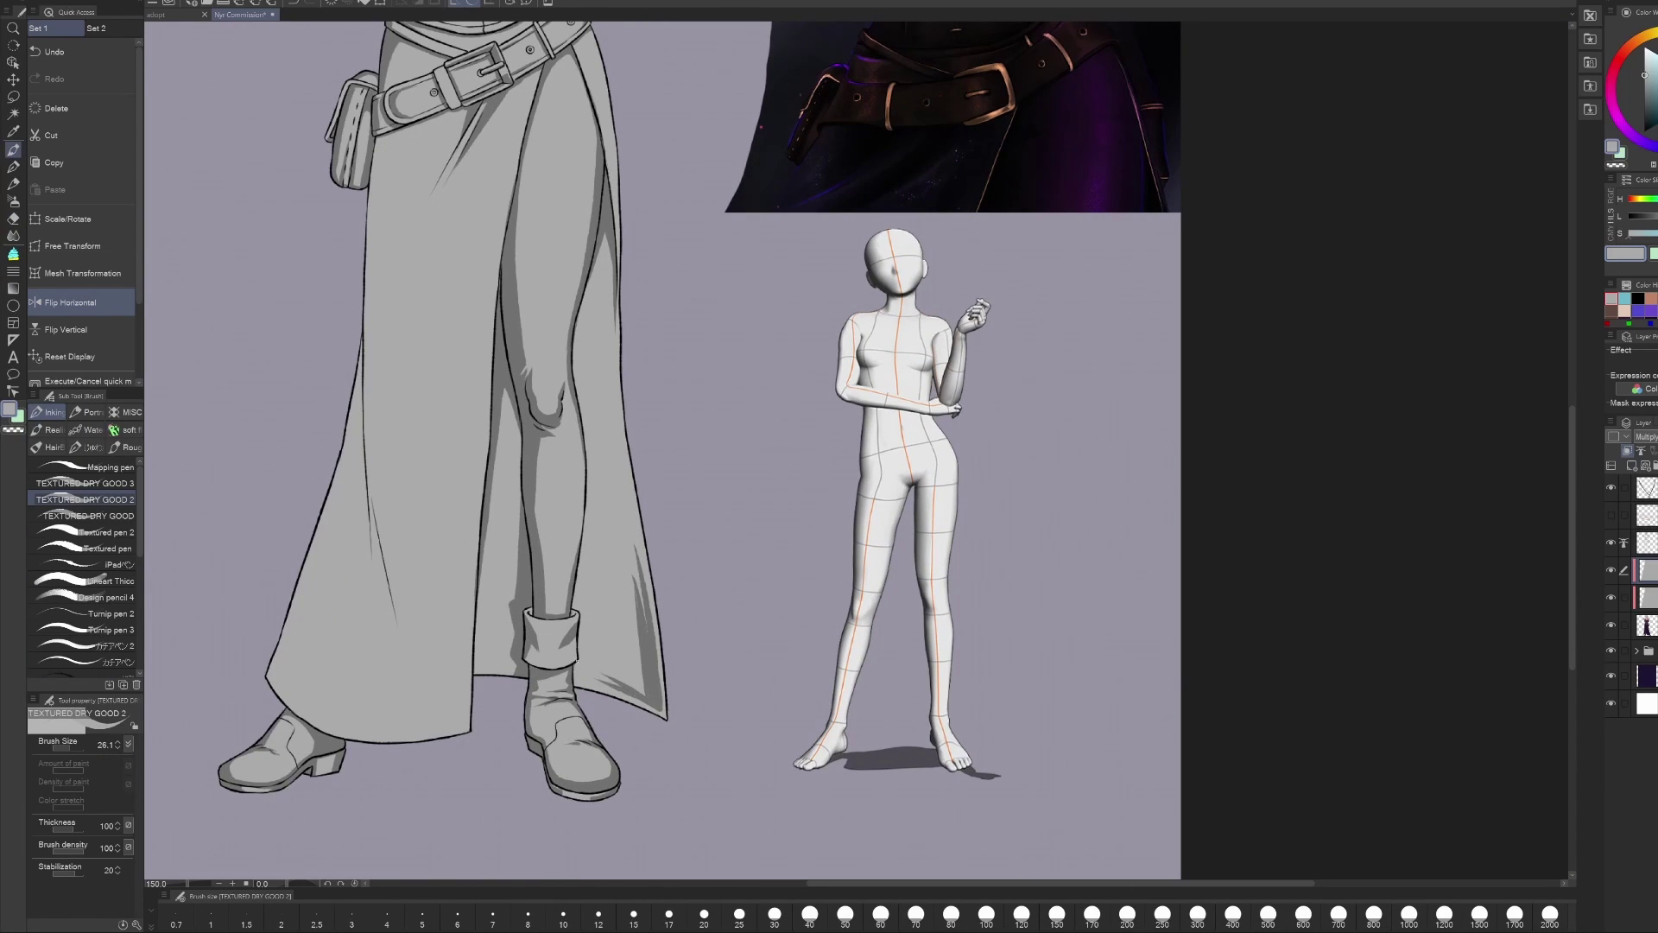
{"action": "key", "text": "h"}
{"action": "key", "text": "e"}
{"action": "key", "text": "h"}
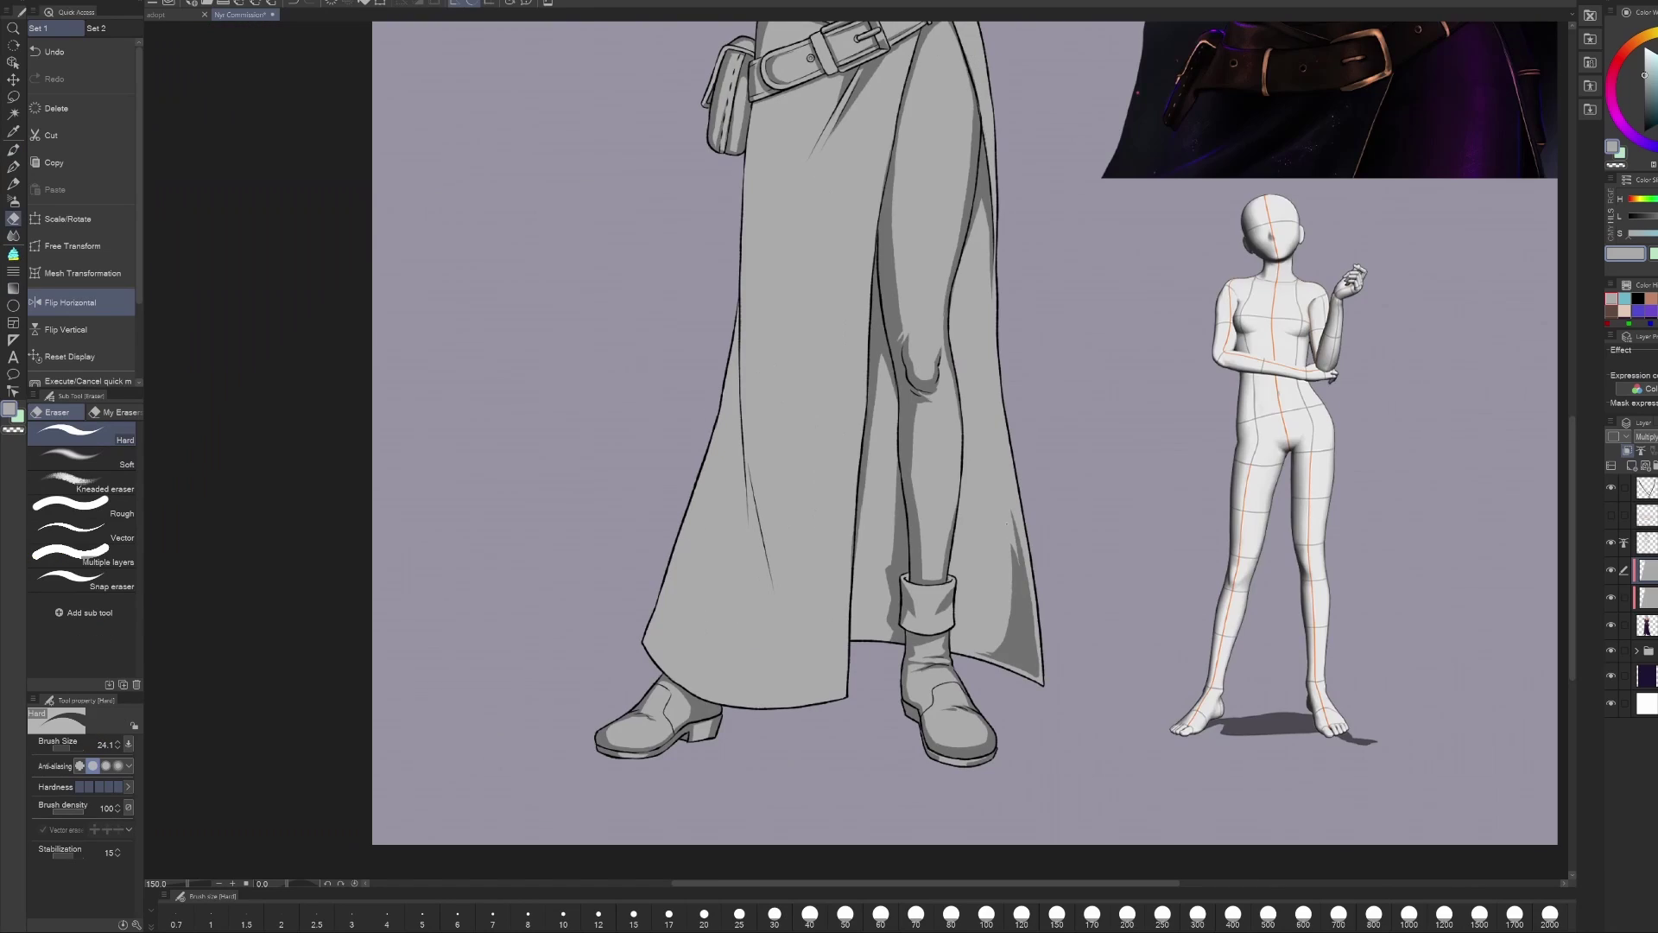
Step: Shade long fold shadows on the skirt's front panel at thigh height and down toward the hem
{"action": "key", "text": "h"}
{"action": "mouse_move", "coordinate": [691, 432]}
{"action": "left_mouse_down"}
{"action": "mouse_move", "coordinate": [597, 552]}
{"action": "mouse_move", "coordinate": [535, 540]}
{"action": "left_mouse_up"}
{"action": "key", "text": "b"}
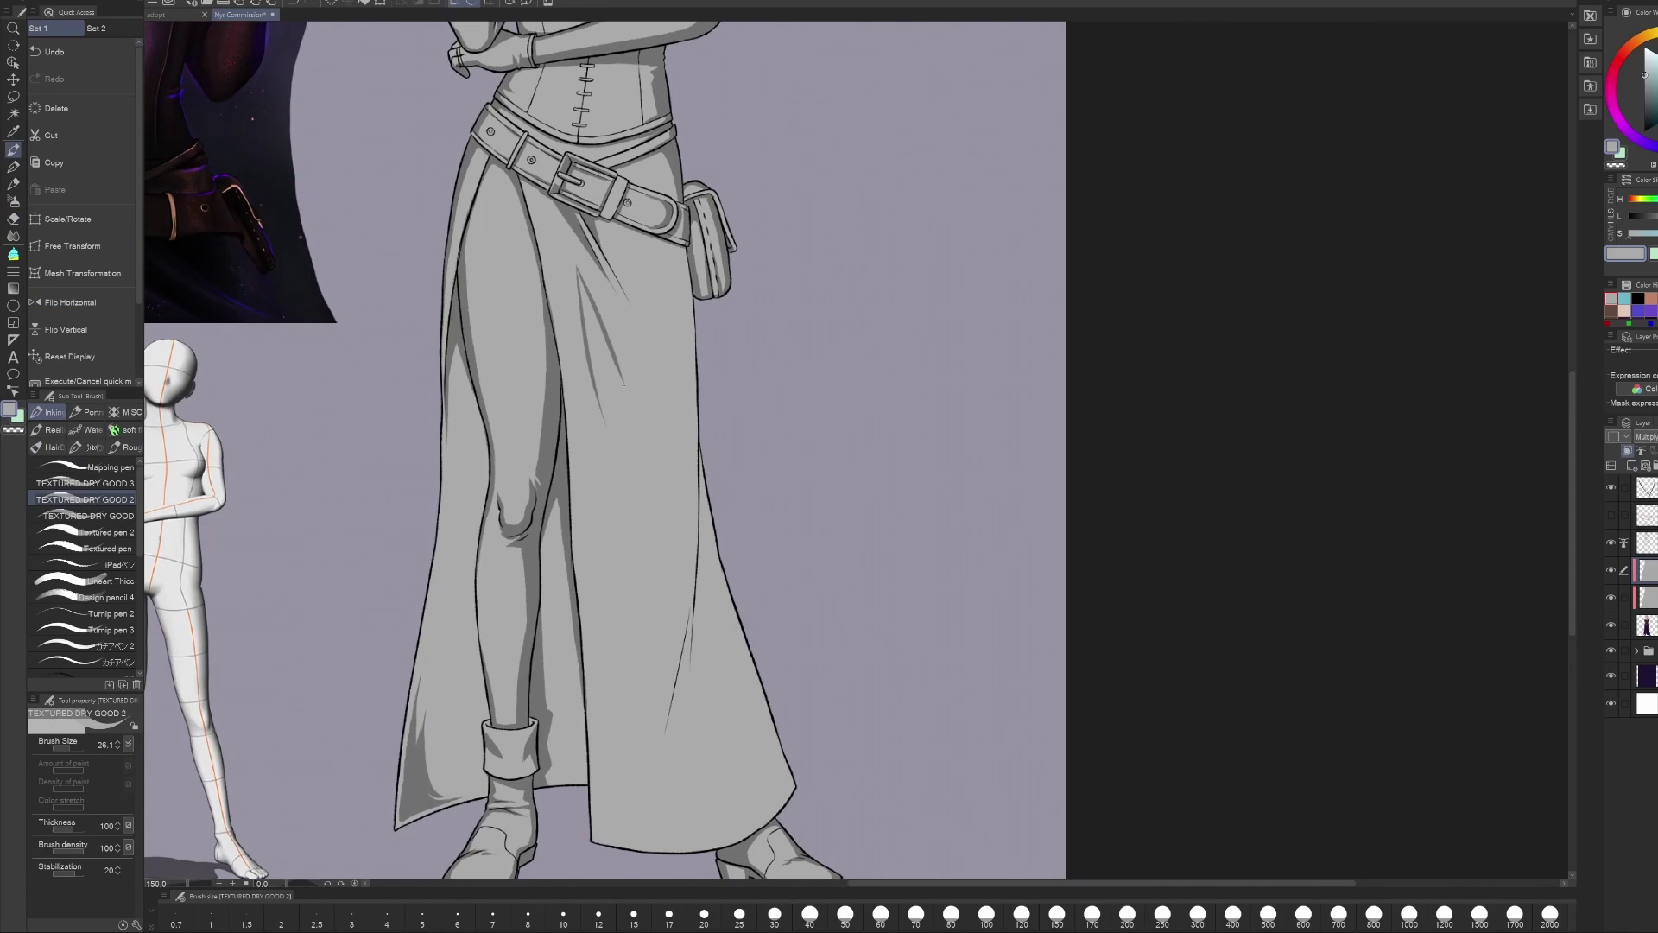
{"action": "key", "text": "e"}
{"action": "key", "text": "h"}
{"action": "mouse_move", "coordinate": [1045, 561]}
{"action": "left_mouse_down"}
{"action": "mouse_move", "coordinate": [922, 508]}
{"action": "mouse_move", "coordinate": [900, 398]}
{"action": "left_mouse_up"}
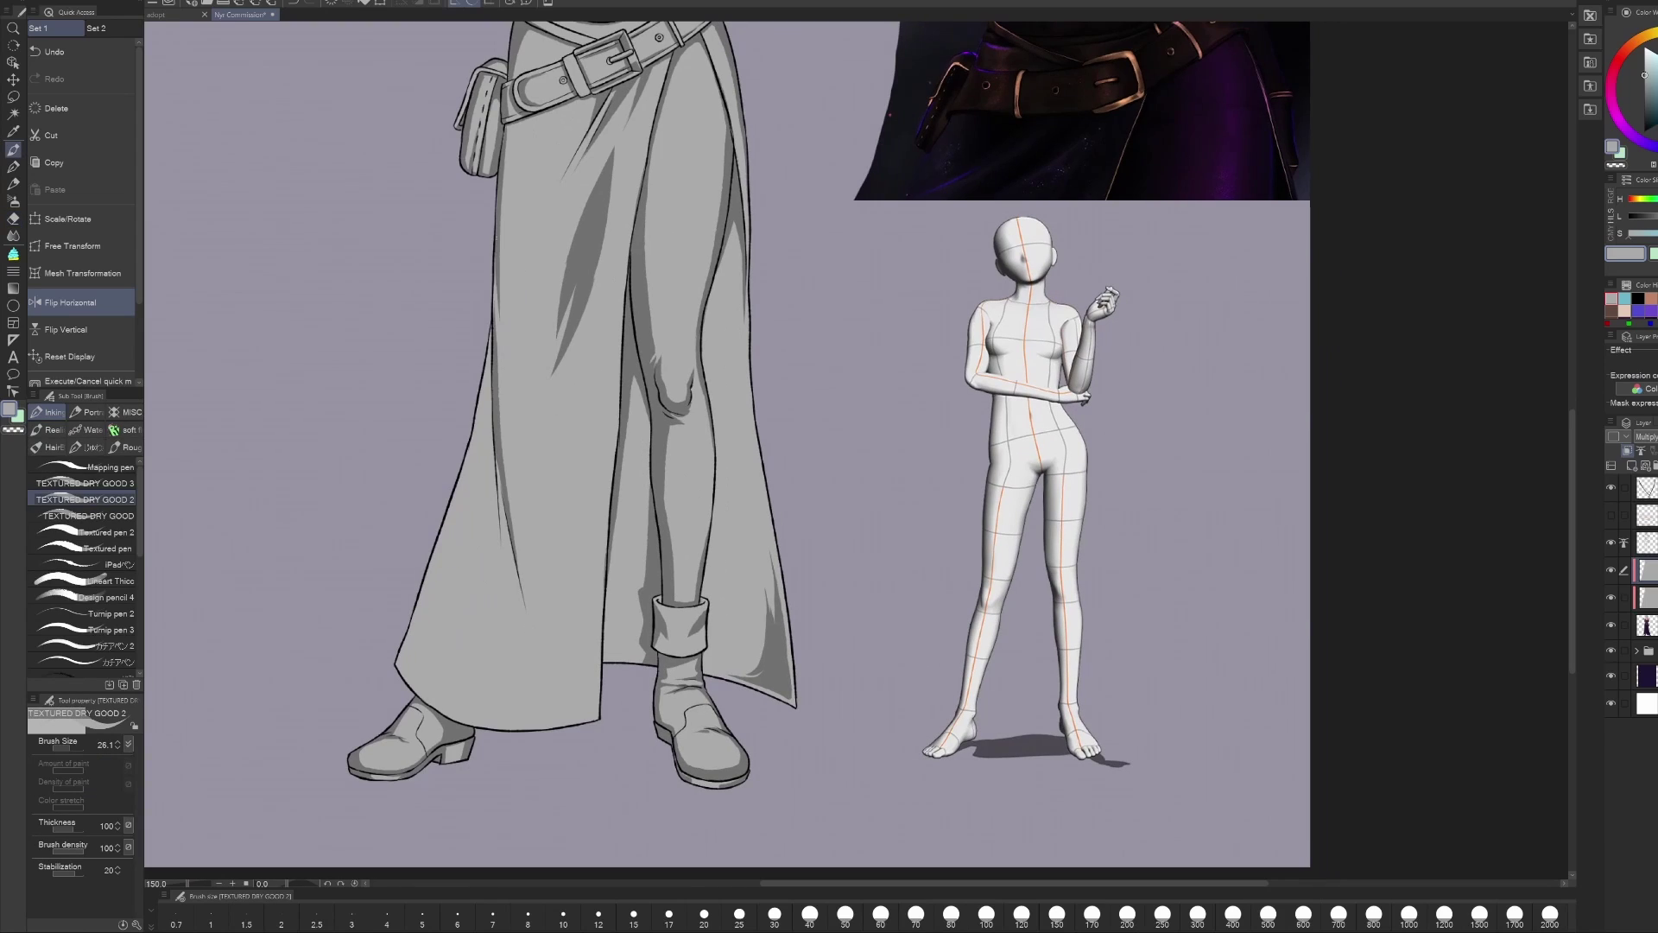
{"action": "key", "text": "g"}
{"action": "left_click_drag", "start_coordinate": [518, 536], "coordinate": [523, 515]}
{"action": "key", "text": "b"}
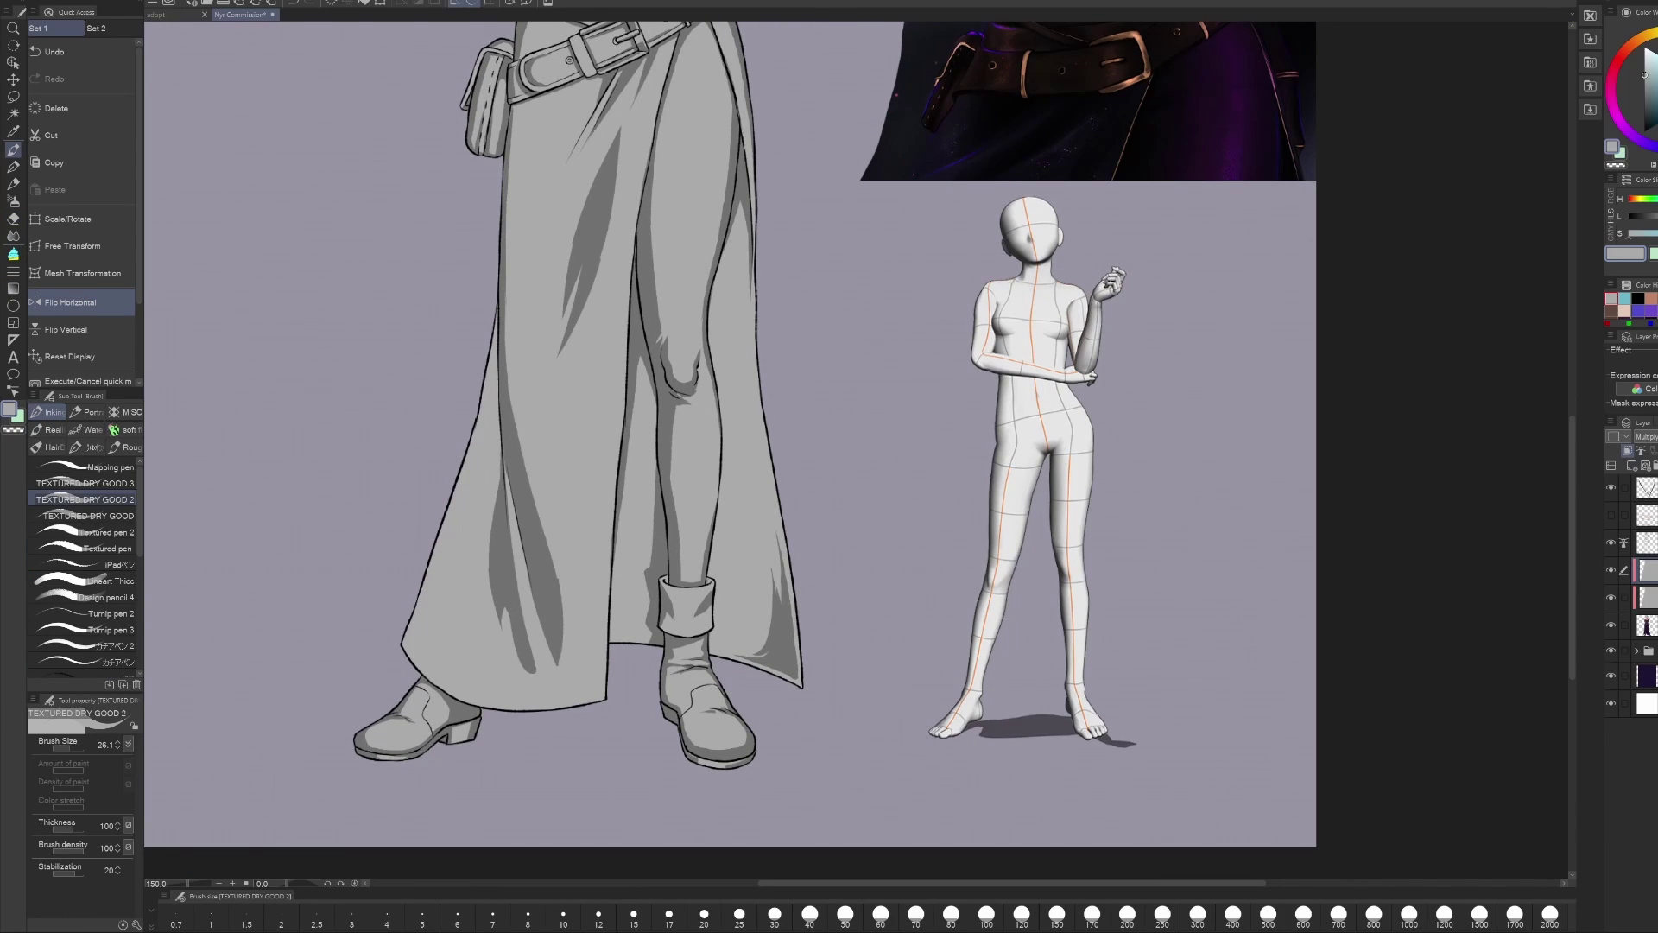
Step: Shade the flared outer side of the skirt and refine the lower fold shadows beside it
{"action": "scroll", "coordinate": [730, 432], "scroll_direction": "up", "scroll_amount": 3}
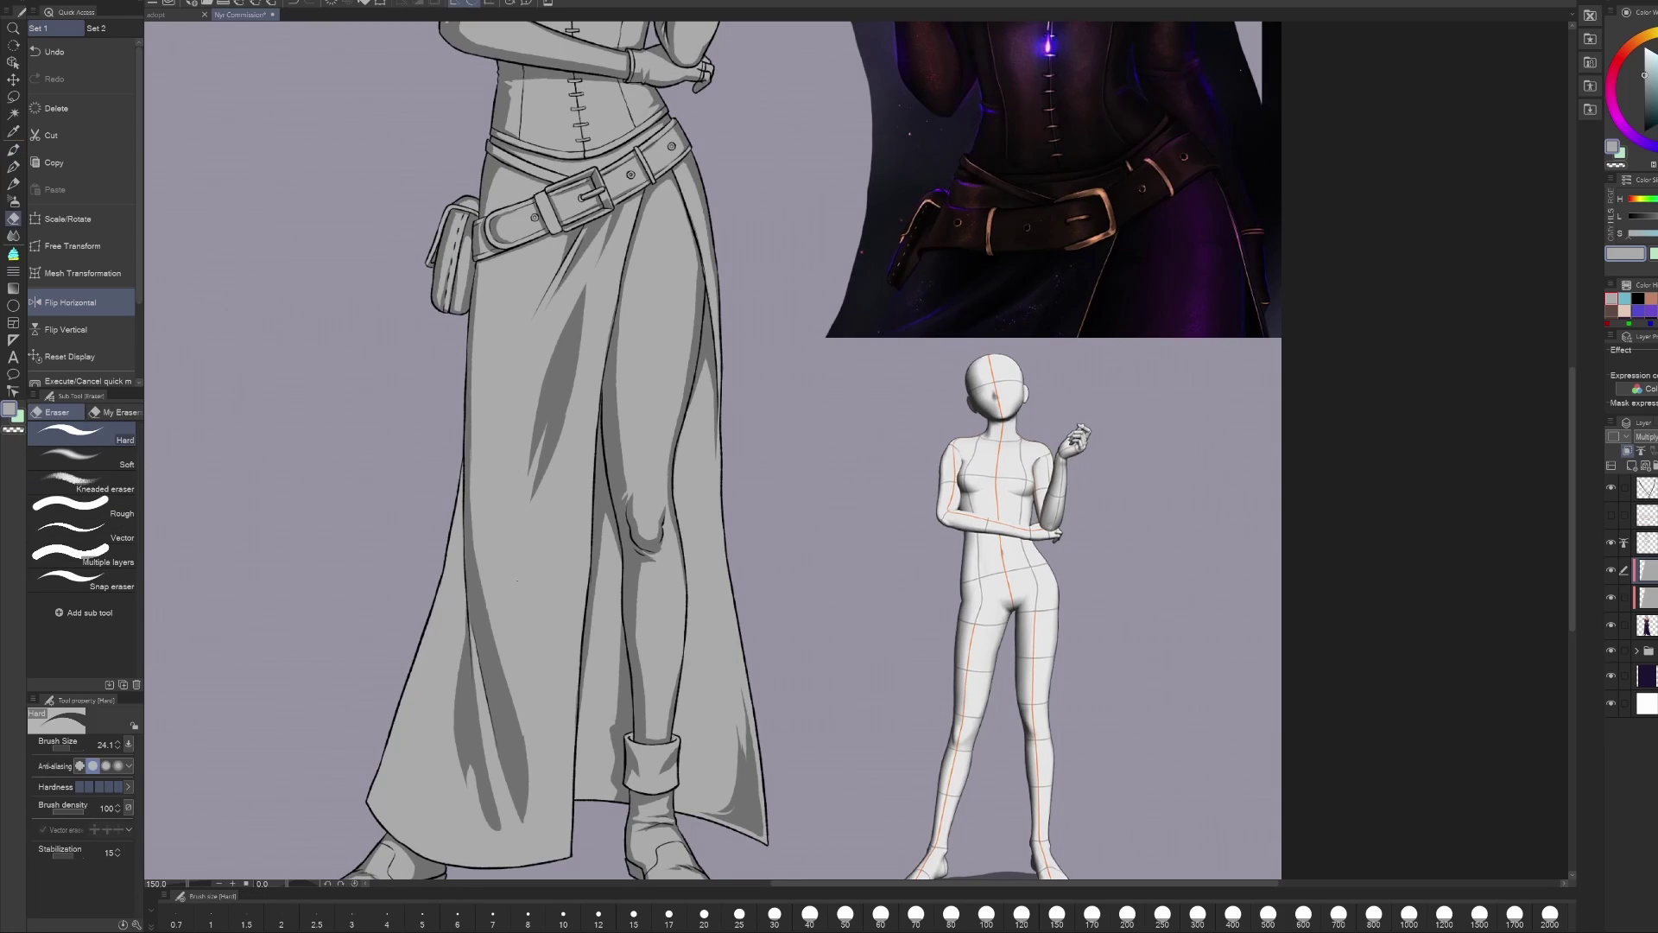
{"action": "scroll", "coordinate": [730, 432], "scroll_direction": "down", "scroll_amount": 3}
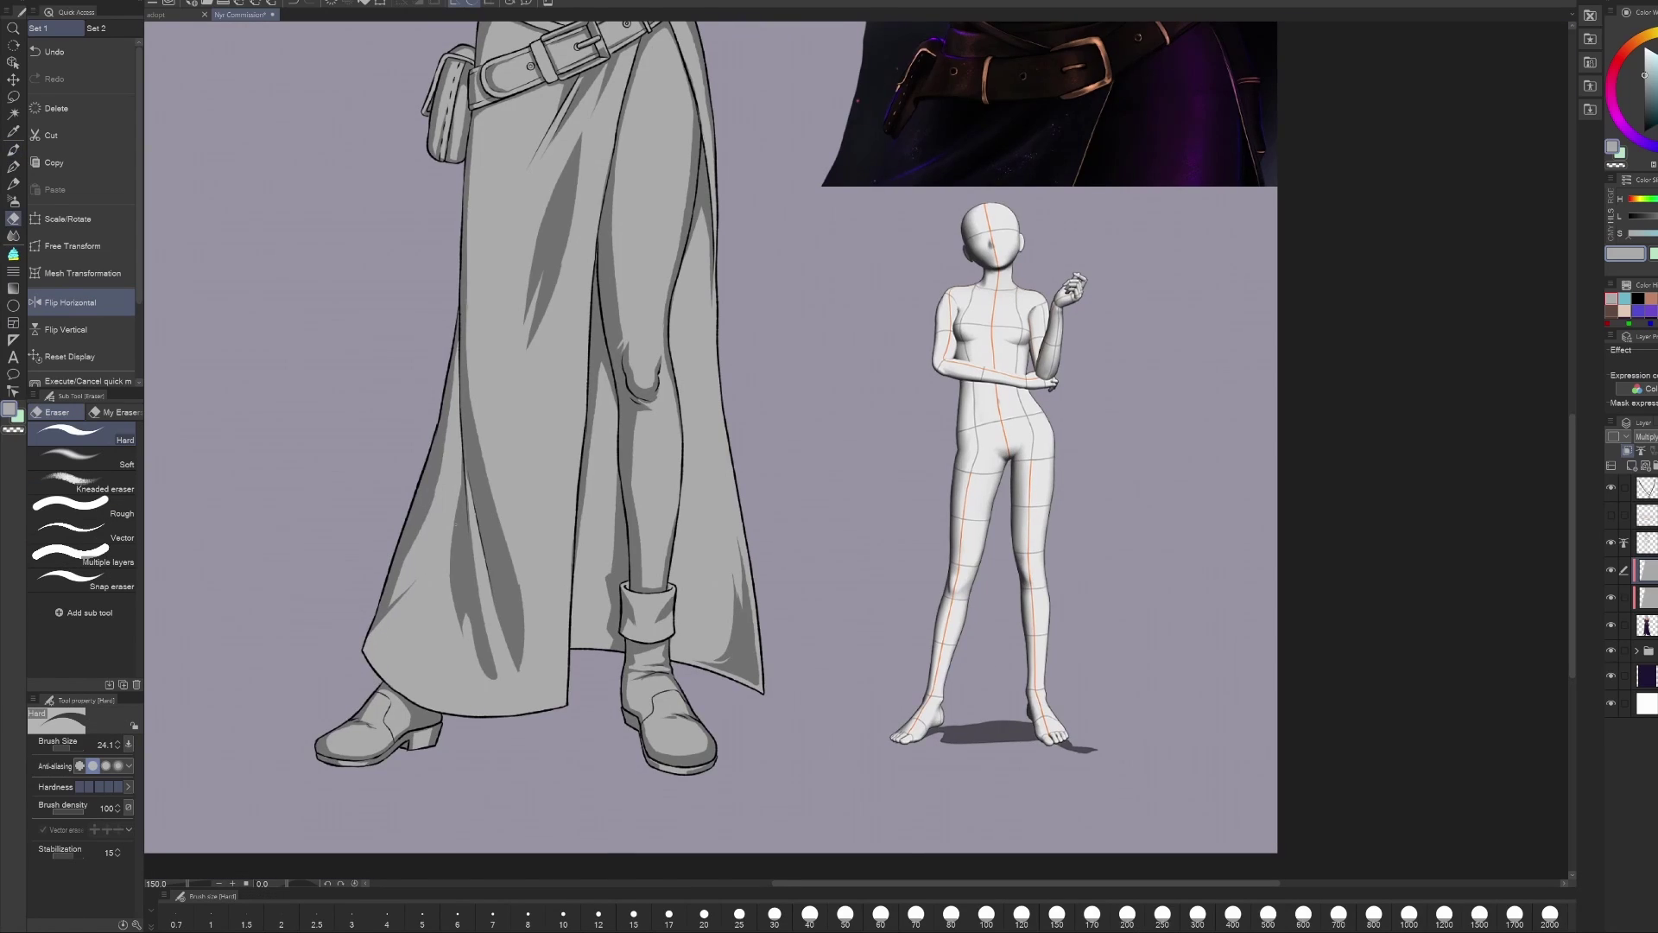
{"action": "scroll", "coordinate": [709, 450], "scroll_direction": "up", "scroll_amount": 2}
{"action": "scroll", "coordinate": [709, 449], "scroll_direction": "right", "scroll_amount": 3}
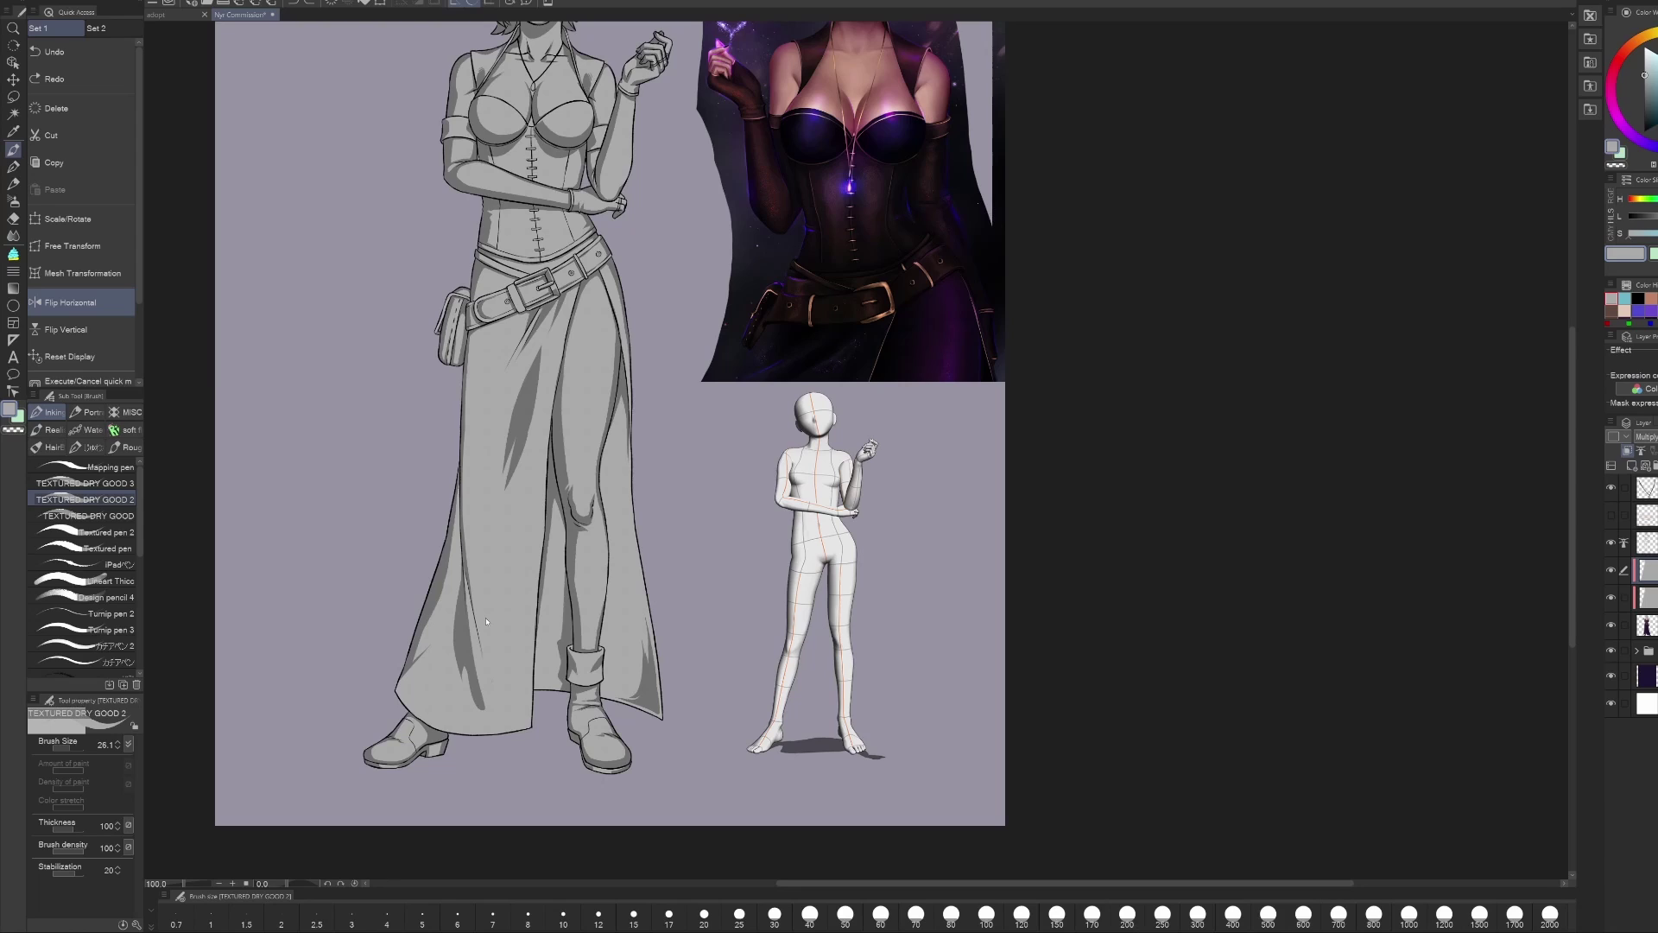
{"action": "key", "text": "e"}
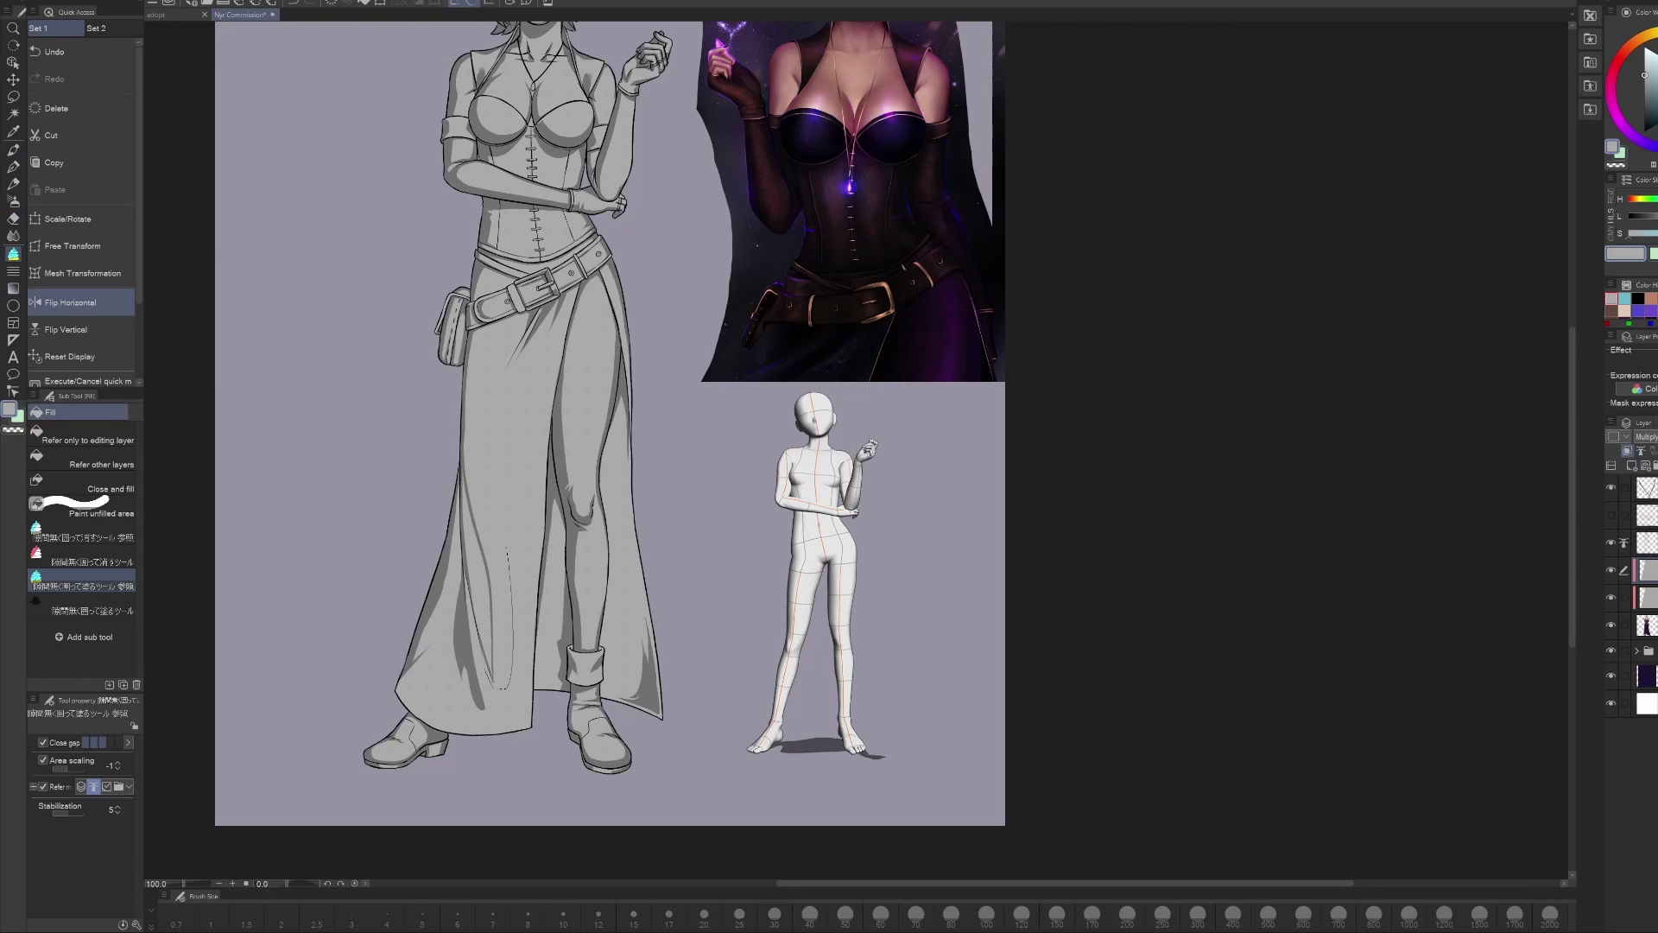
{"action": "left_click_drag", "start_coordinate": [455, 611], "coordinate": [464, 649]}
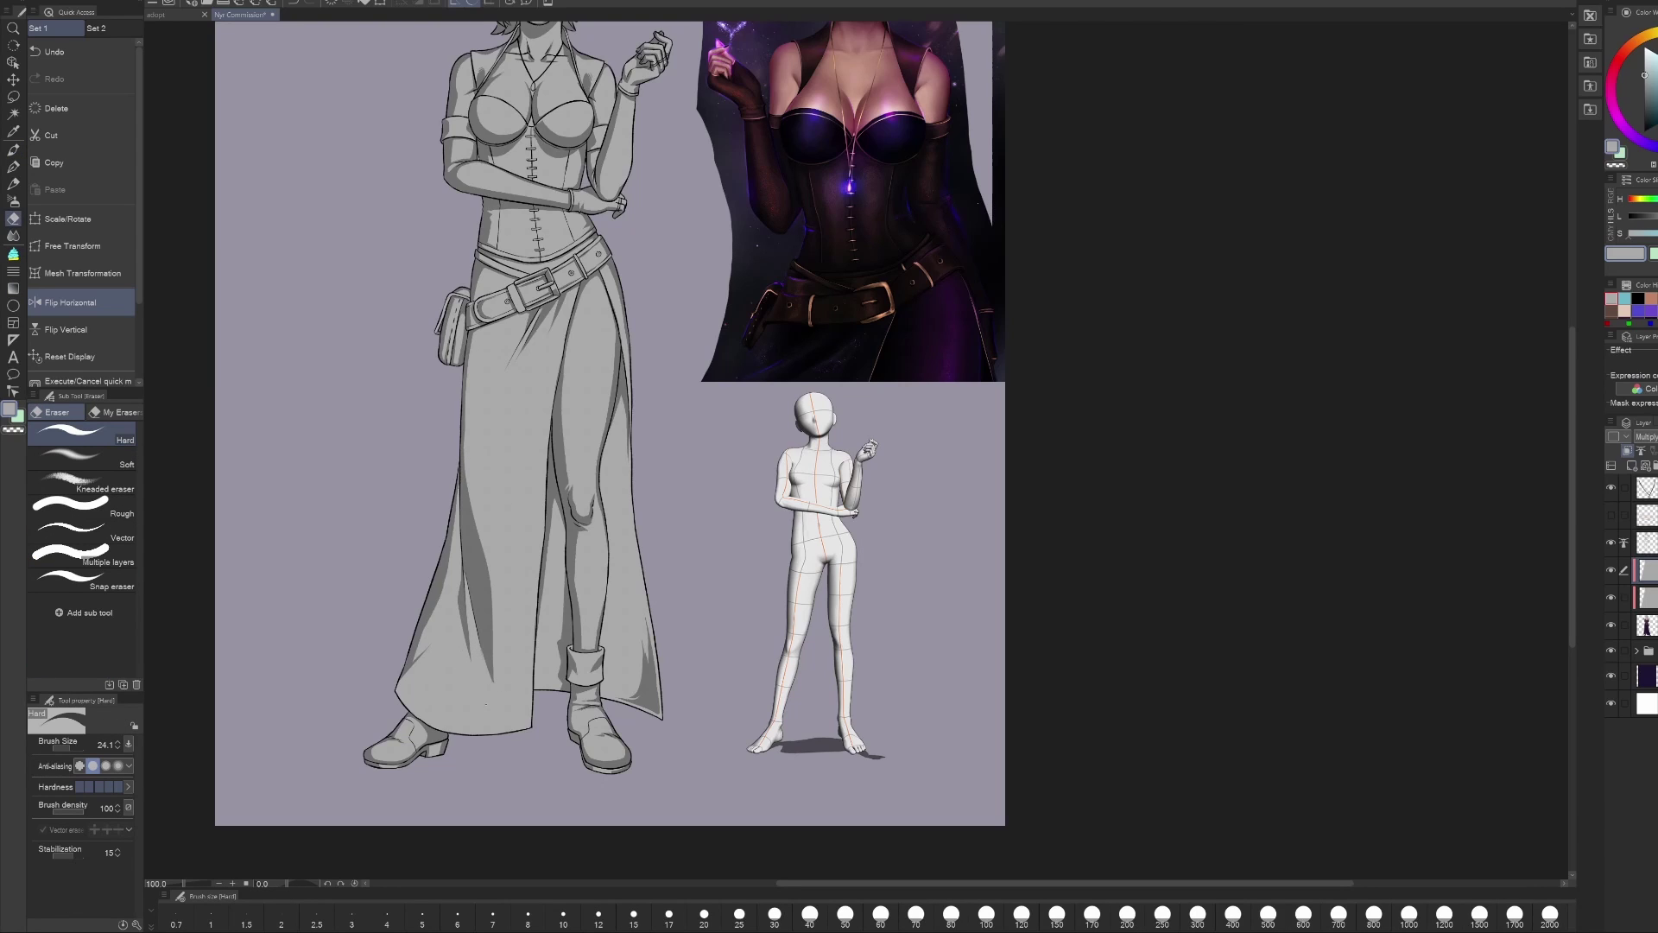
Step: Try adding a shadow along the bottom hem of the skirt's front panel
{"action": "key", "text": "p"}
{"action": "mouse_move", "coordinate": [1323, 724]}
{"action": "left_mouse_down"}
{"action": "mouse_move", "coordinate": [1249, 713]}
{"action": "mouse_move", "coordinate": [1278, 682]}
{"action": "left_mouse_up"}
{"action": "key", "text": "shift+h"}
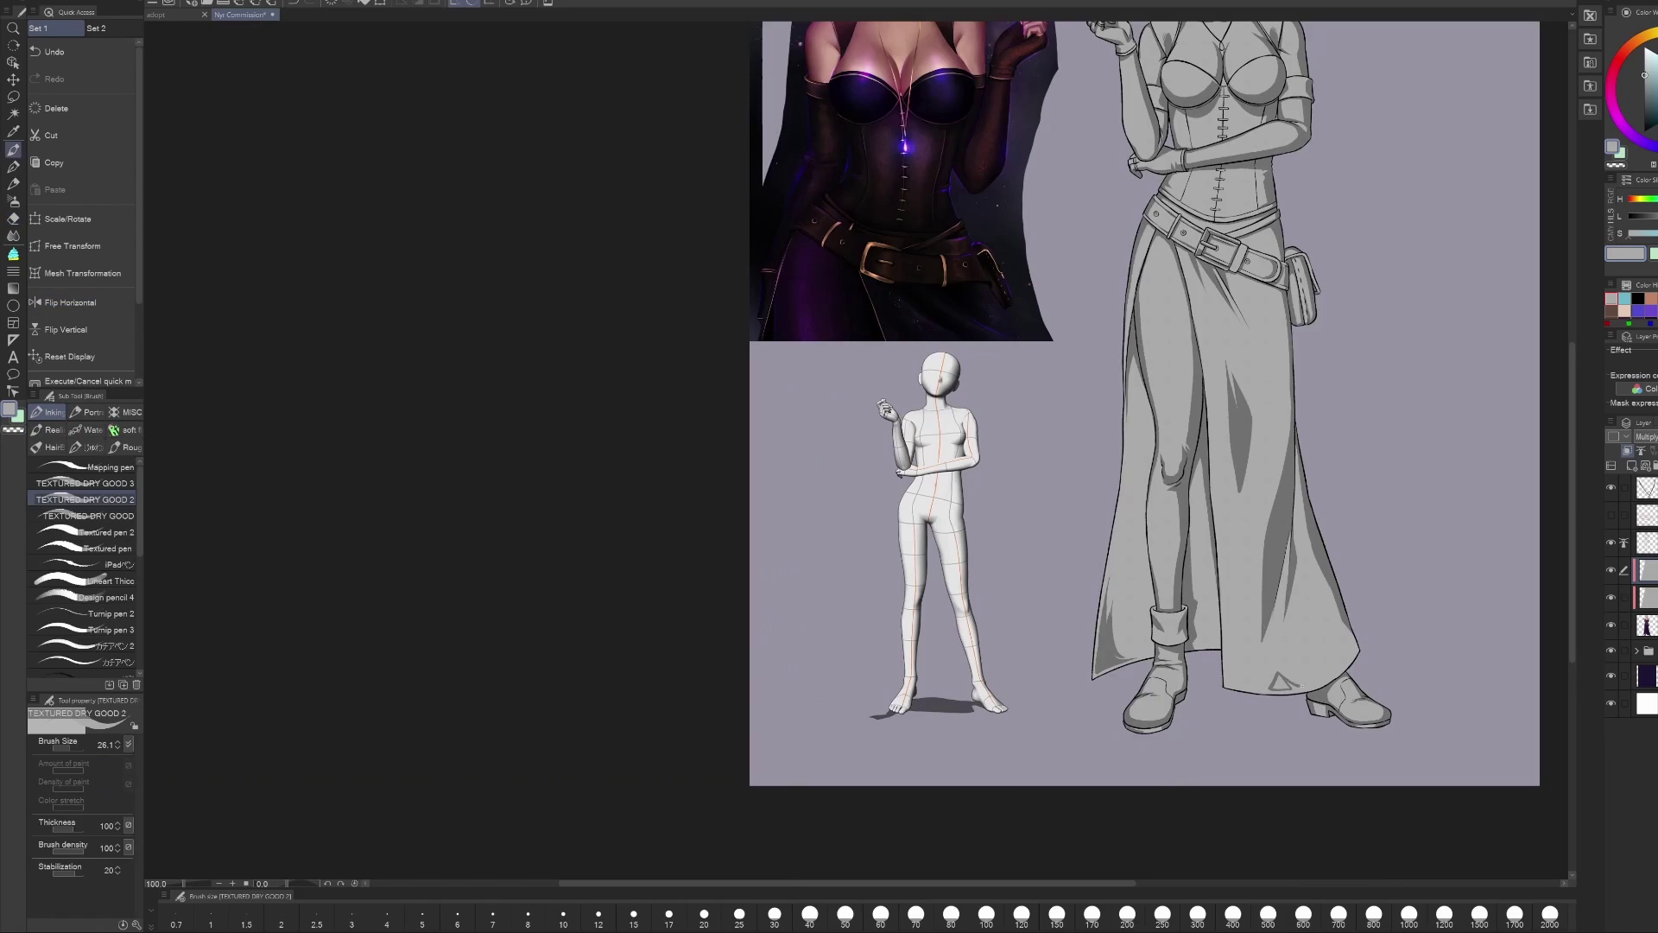
{"action": "key", "text": "e"}
{"action": "key", "text": "shift+h"}
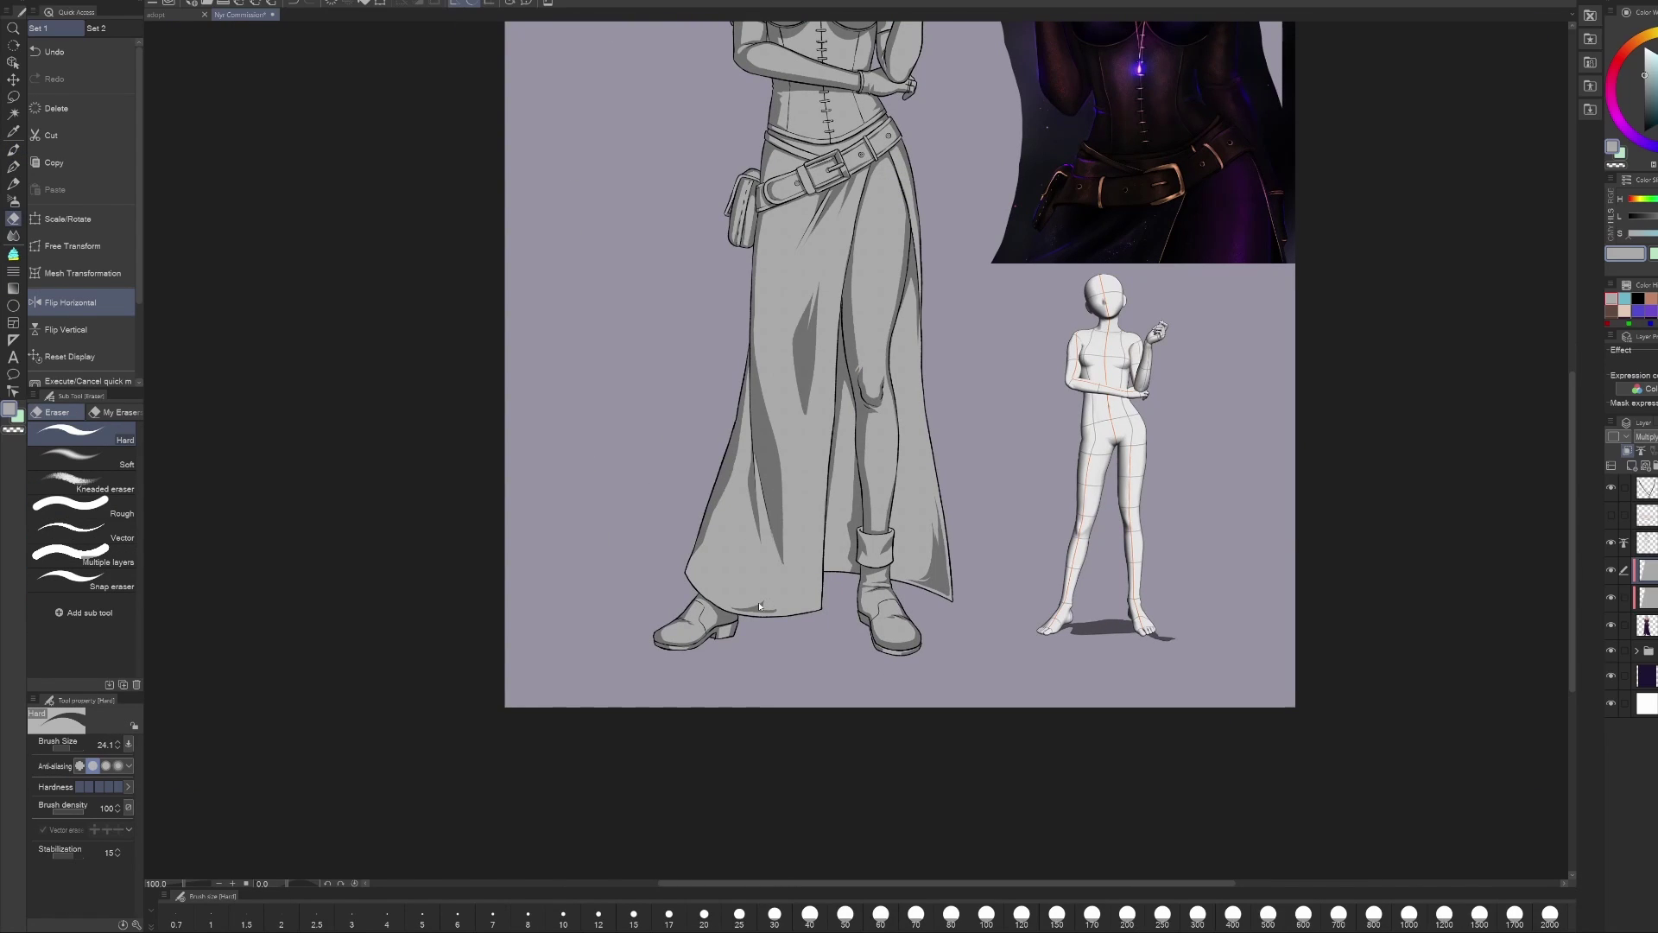
{"action": "left_click_drag", "start_coordinate": [760, 607], "coordinate": [720, 643]}
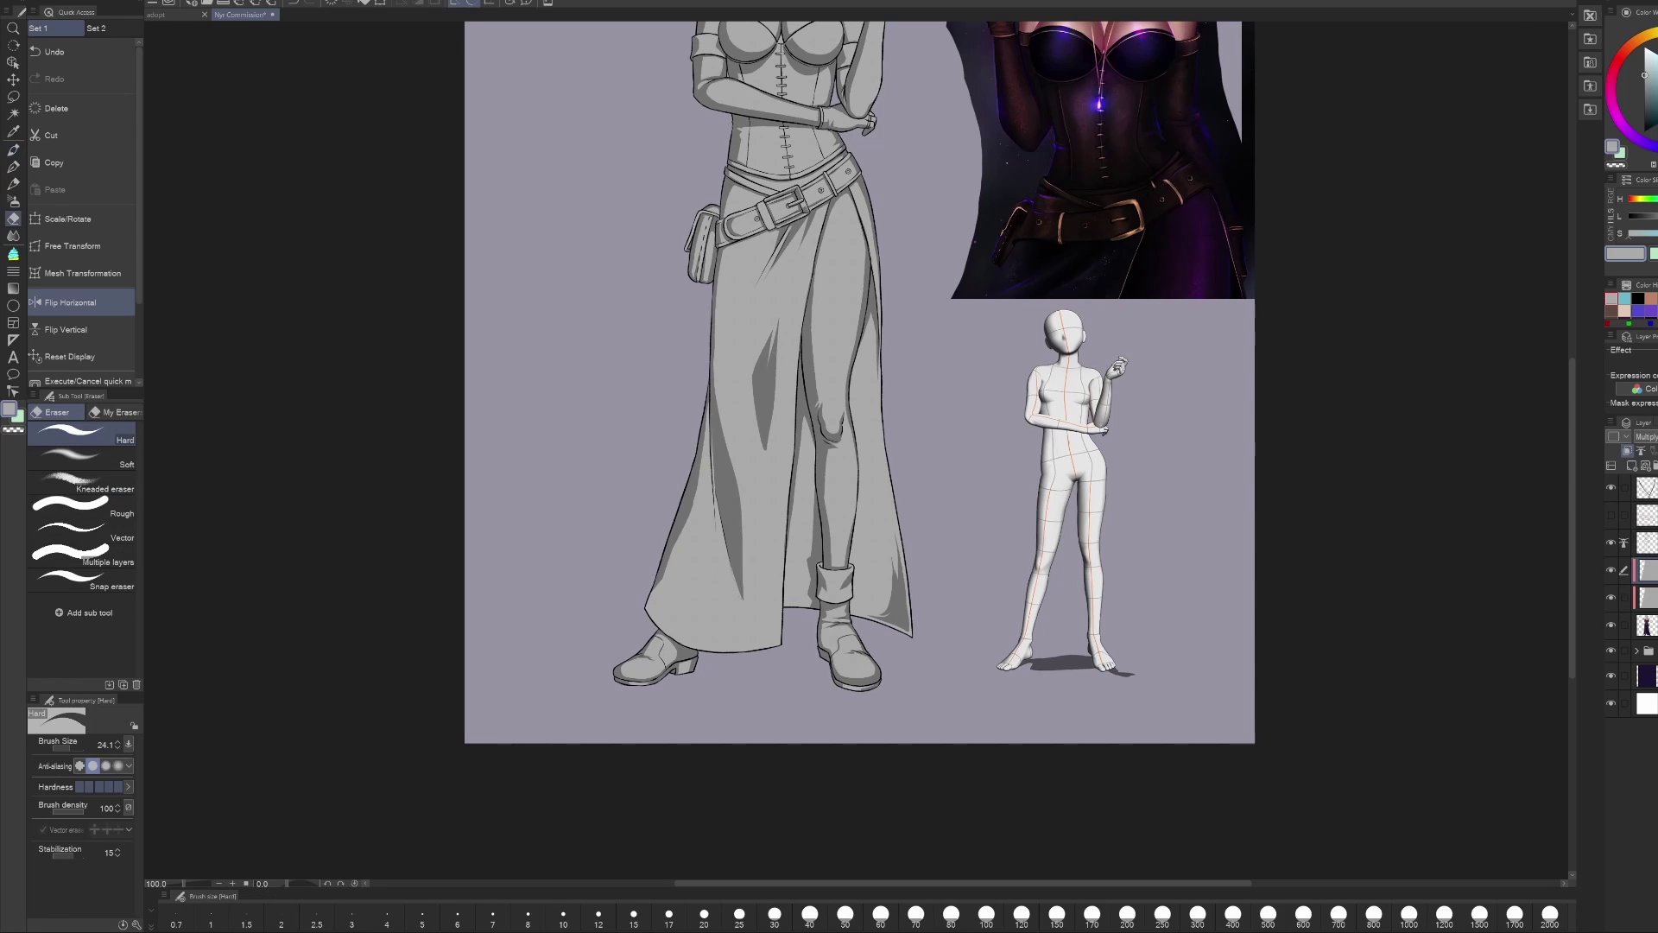
Step: Reshape the lower fold shadow on the skirt's front panel, comparing it in mirrored view
{"action": "key", "text": "ctrl+plus"}
{"action": "key", "text": "p"}
{"action": "key", "text": "shift+h"}
{"action": "left_click_drag", "start_coordinate": [1003, 413], "coordinate": [968, 677]}
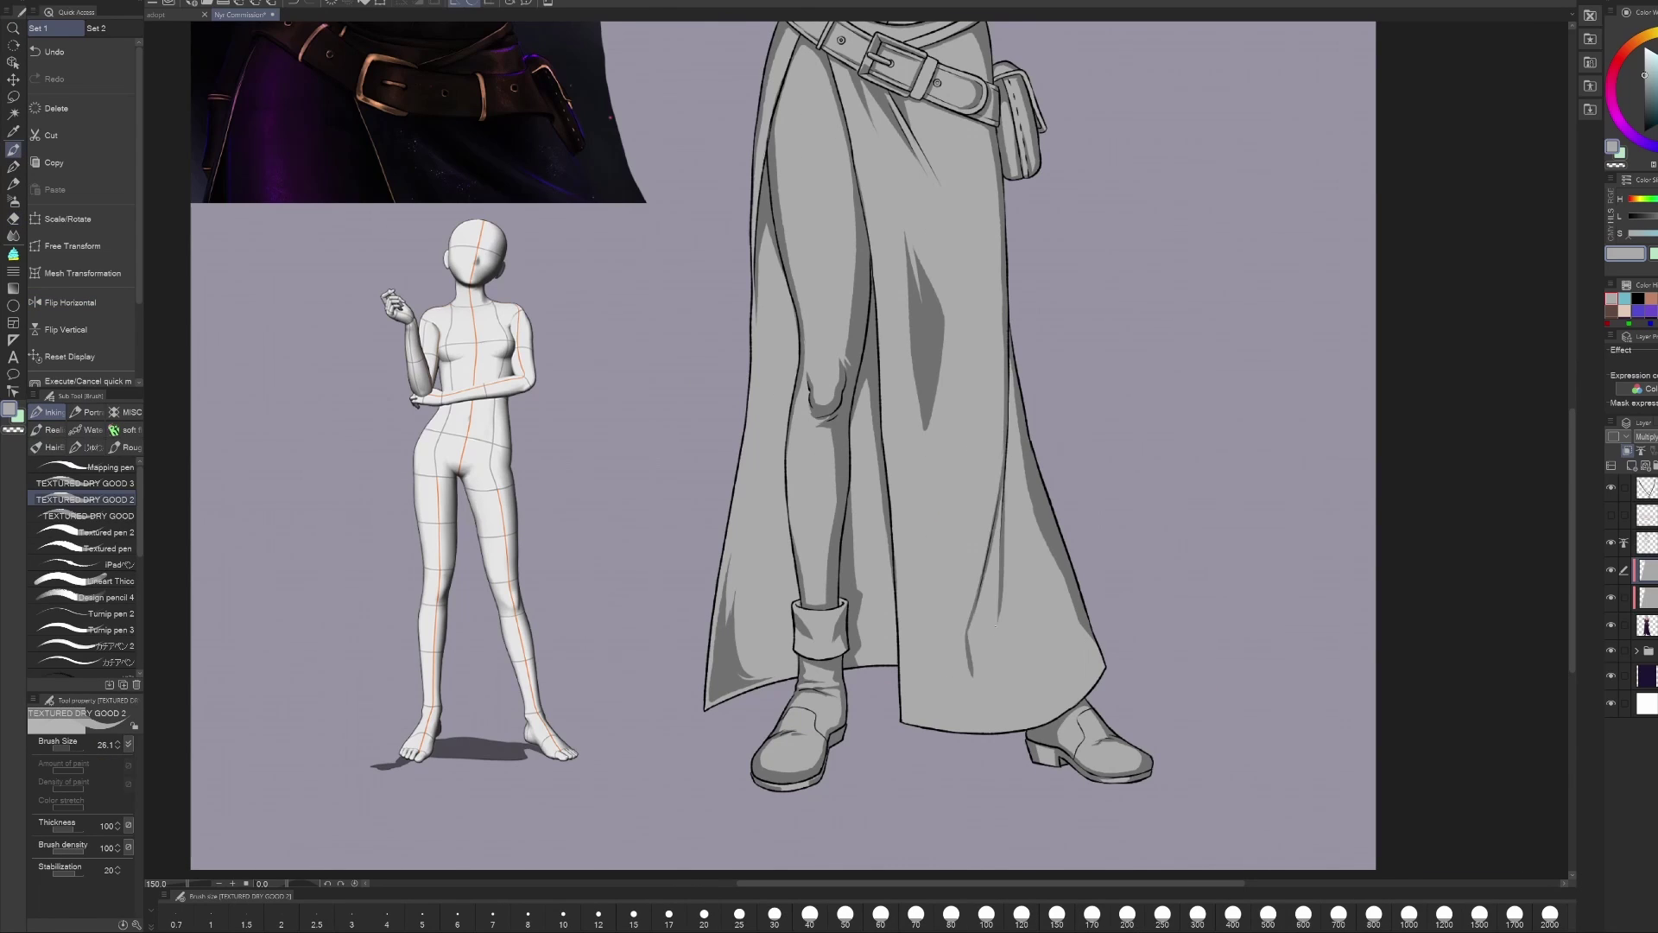
{"action": "key", "text": "shift+h"}
{"action": "key", "text": "shift+h"}
{"action": "key", "text": "shift+h"}
{"action": "key", "text": "e"}
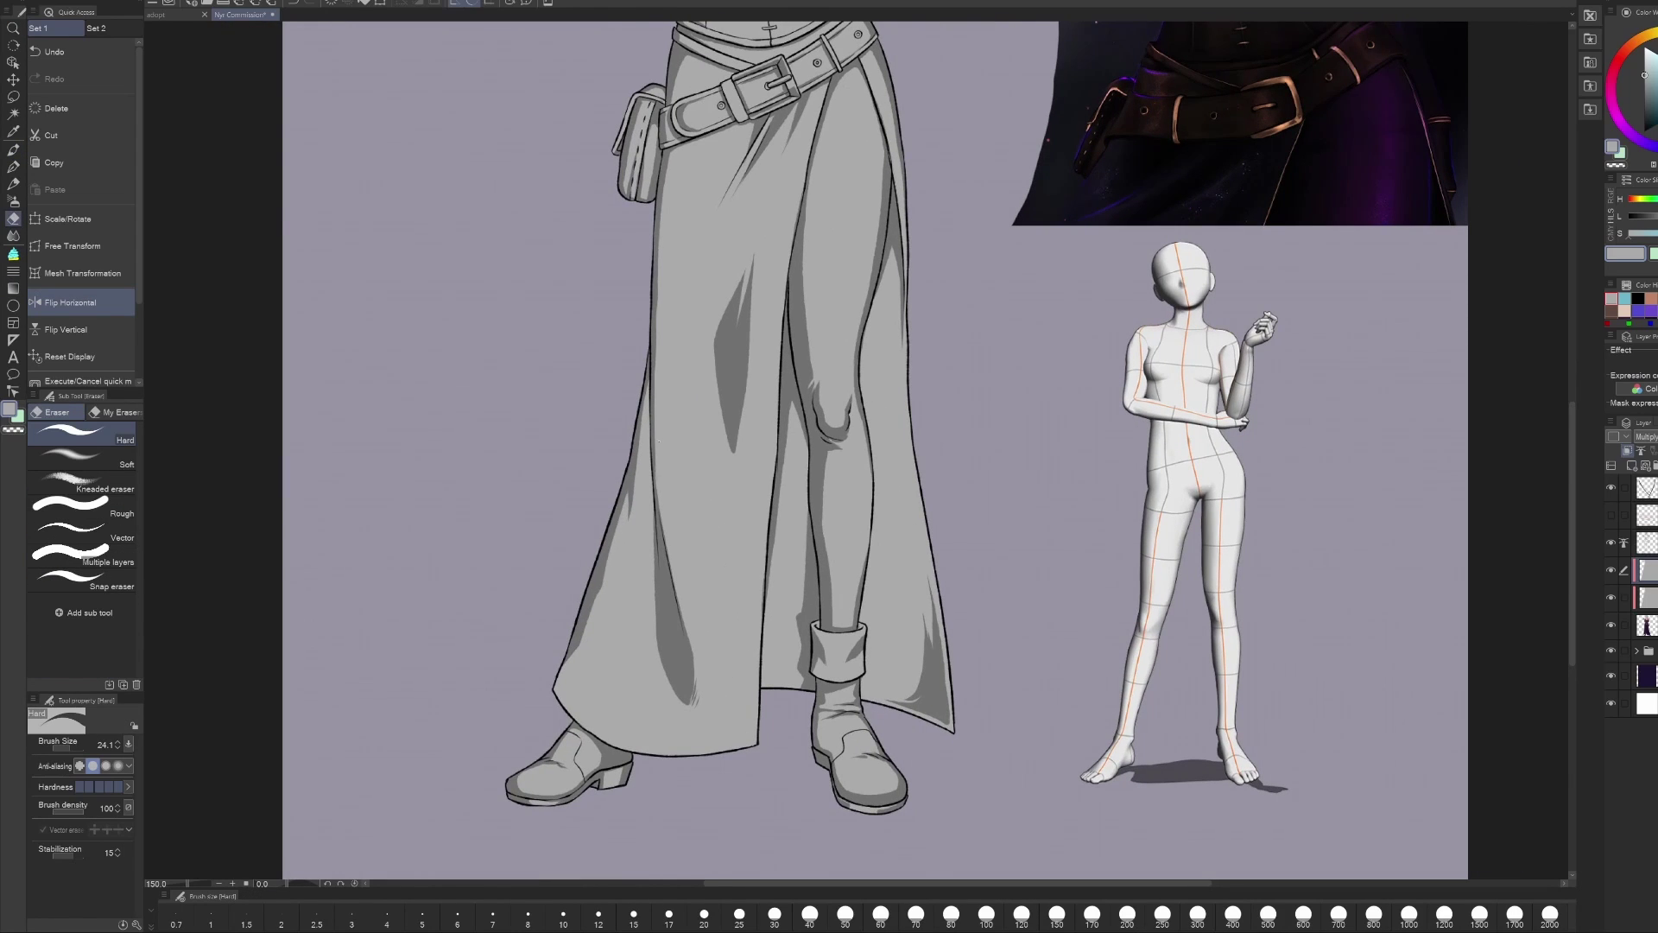
{"action": "key", "text": "p"}
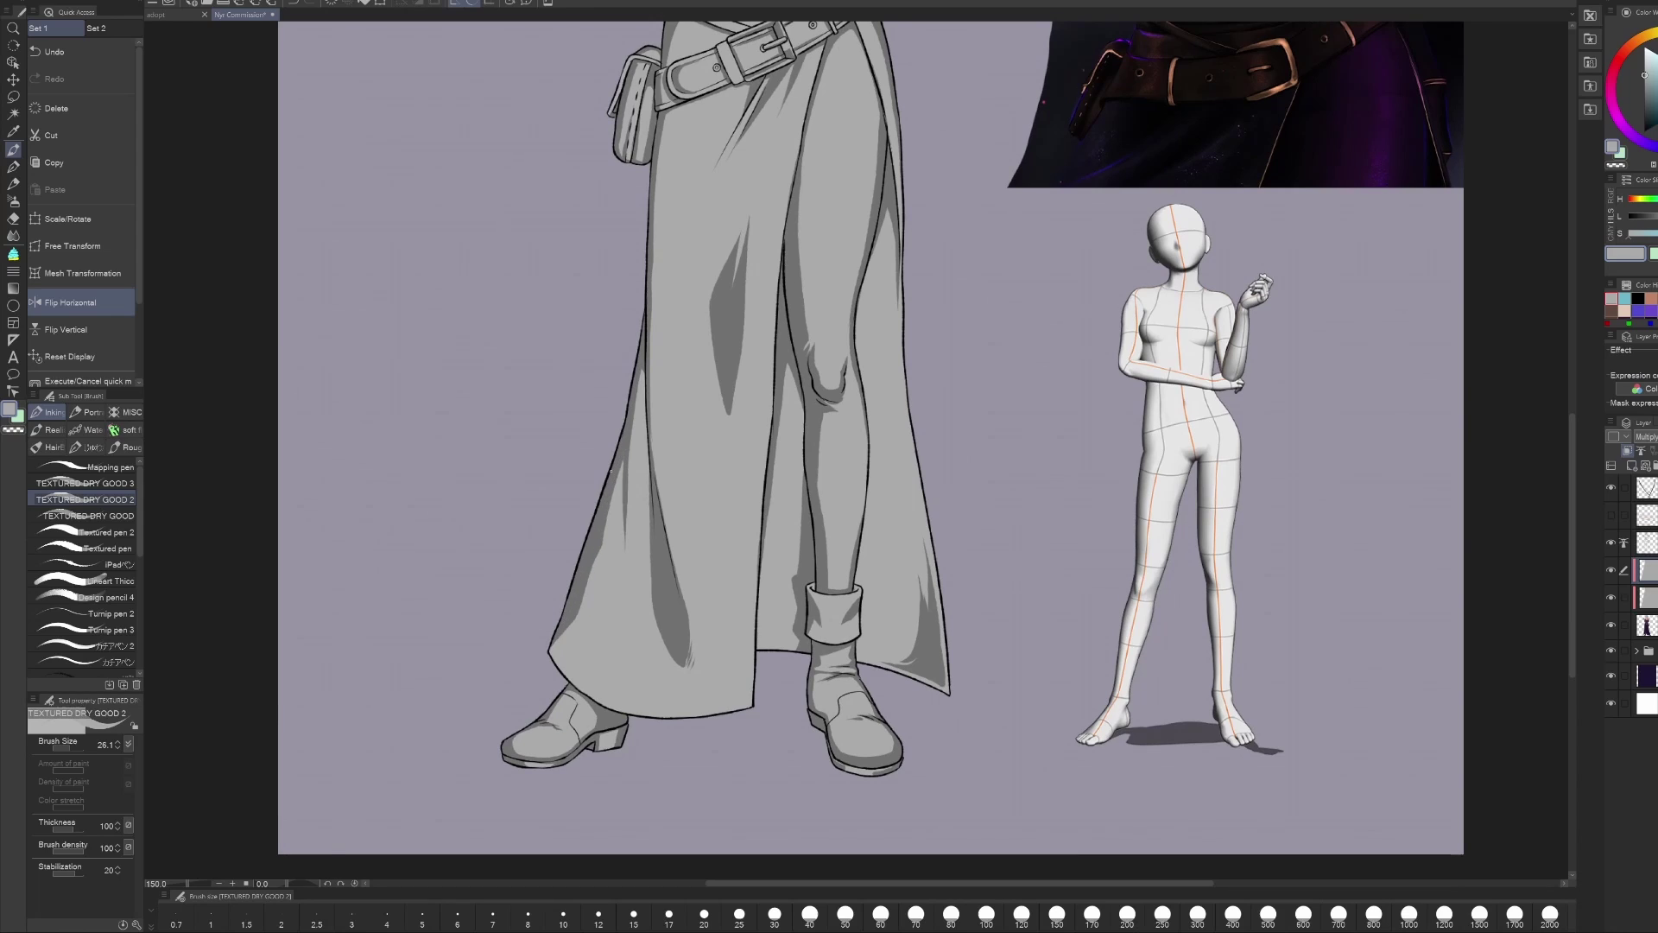
{"action": "key", "text": "h"}
{"action": "key", "text": "h"}
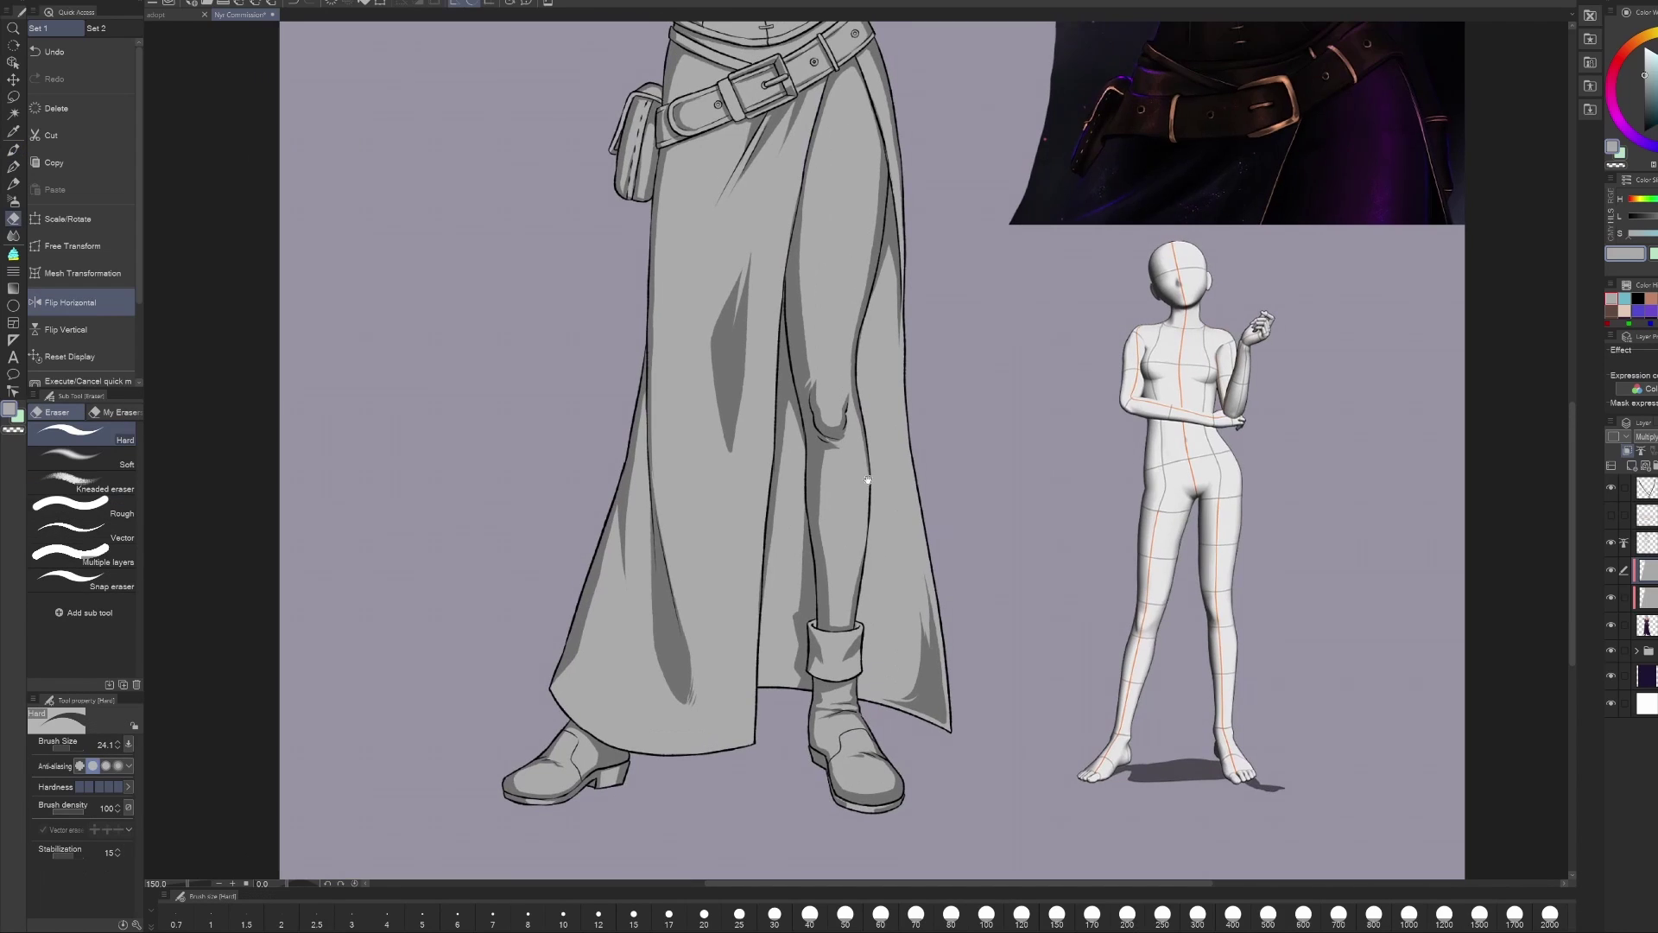
Step: Examine the skirt's fold shadows from the belt down to the hem in normal and mirrored view
{"action": "scroll", "coordinate": [864, 432], "scroll_direction": "up", "scroll_amount": 3}
{"action": "key", "text": "h"}
{"action": "key", "text": "h"}
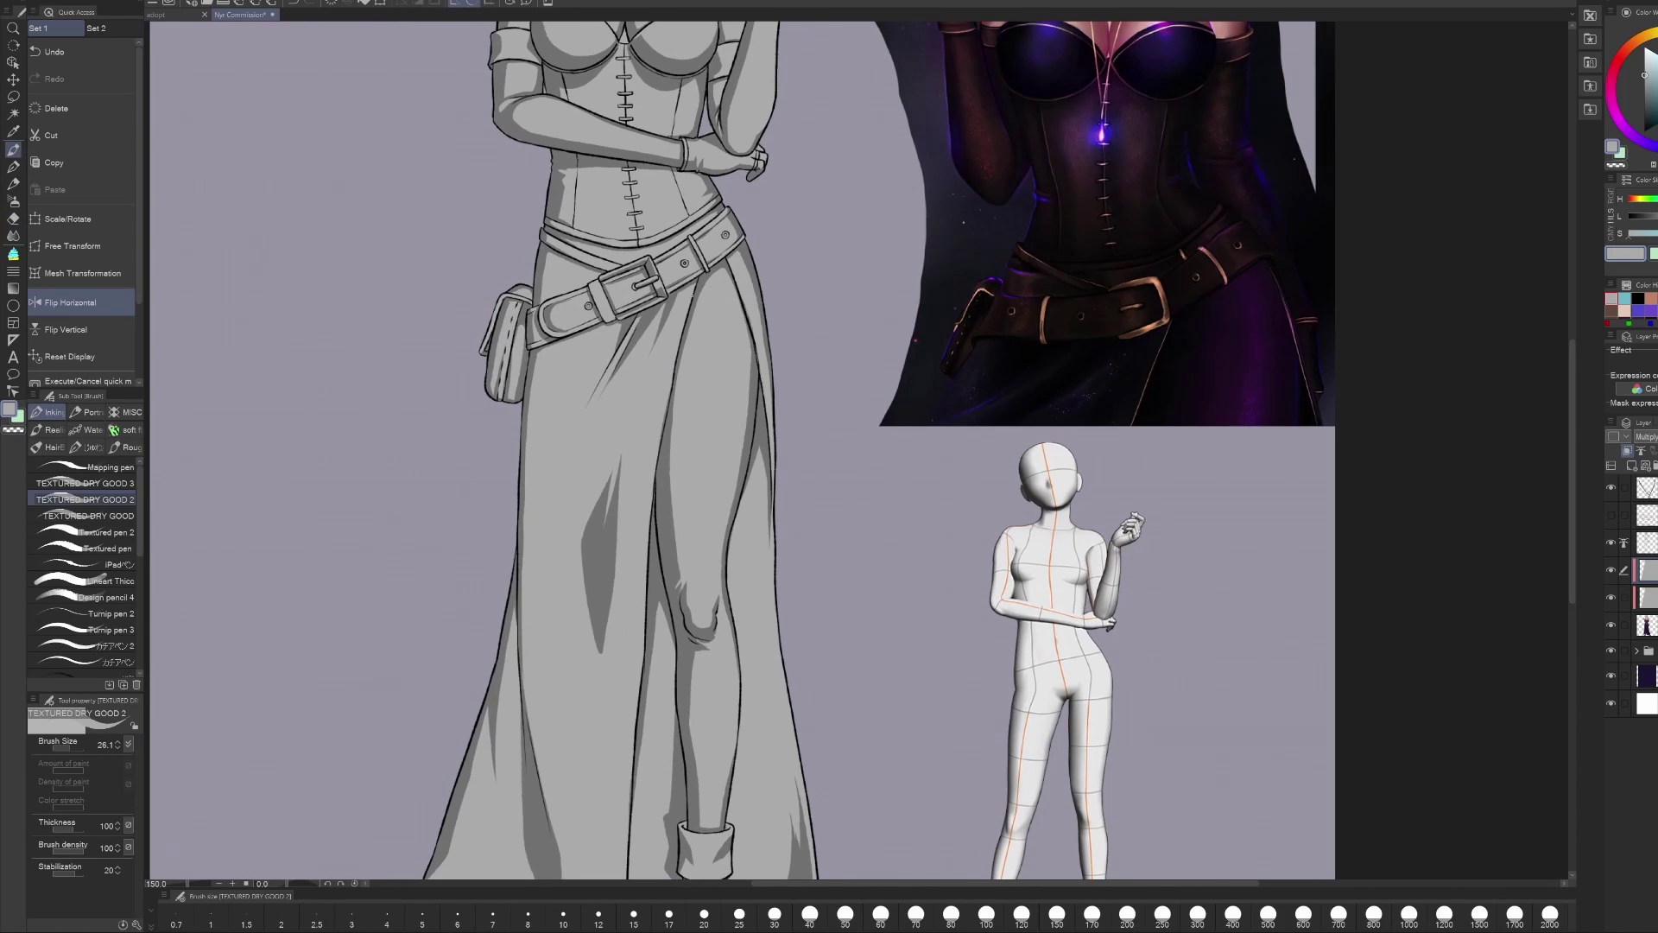
{"action": "scroll", "coordinate": [856, 449], "scroll_direction": "down", "scroll_amount": 3}
{"action": "key", "text": "e"}
{"action": "scroll", "coordinate": [525, 713], "scroll_direction": "up", "scroll_amount": 2}
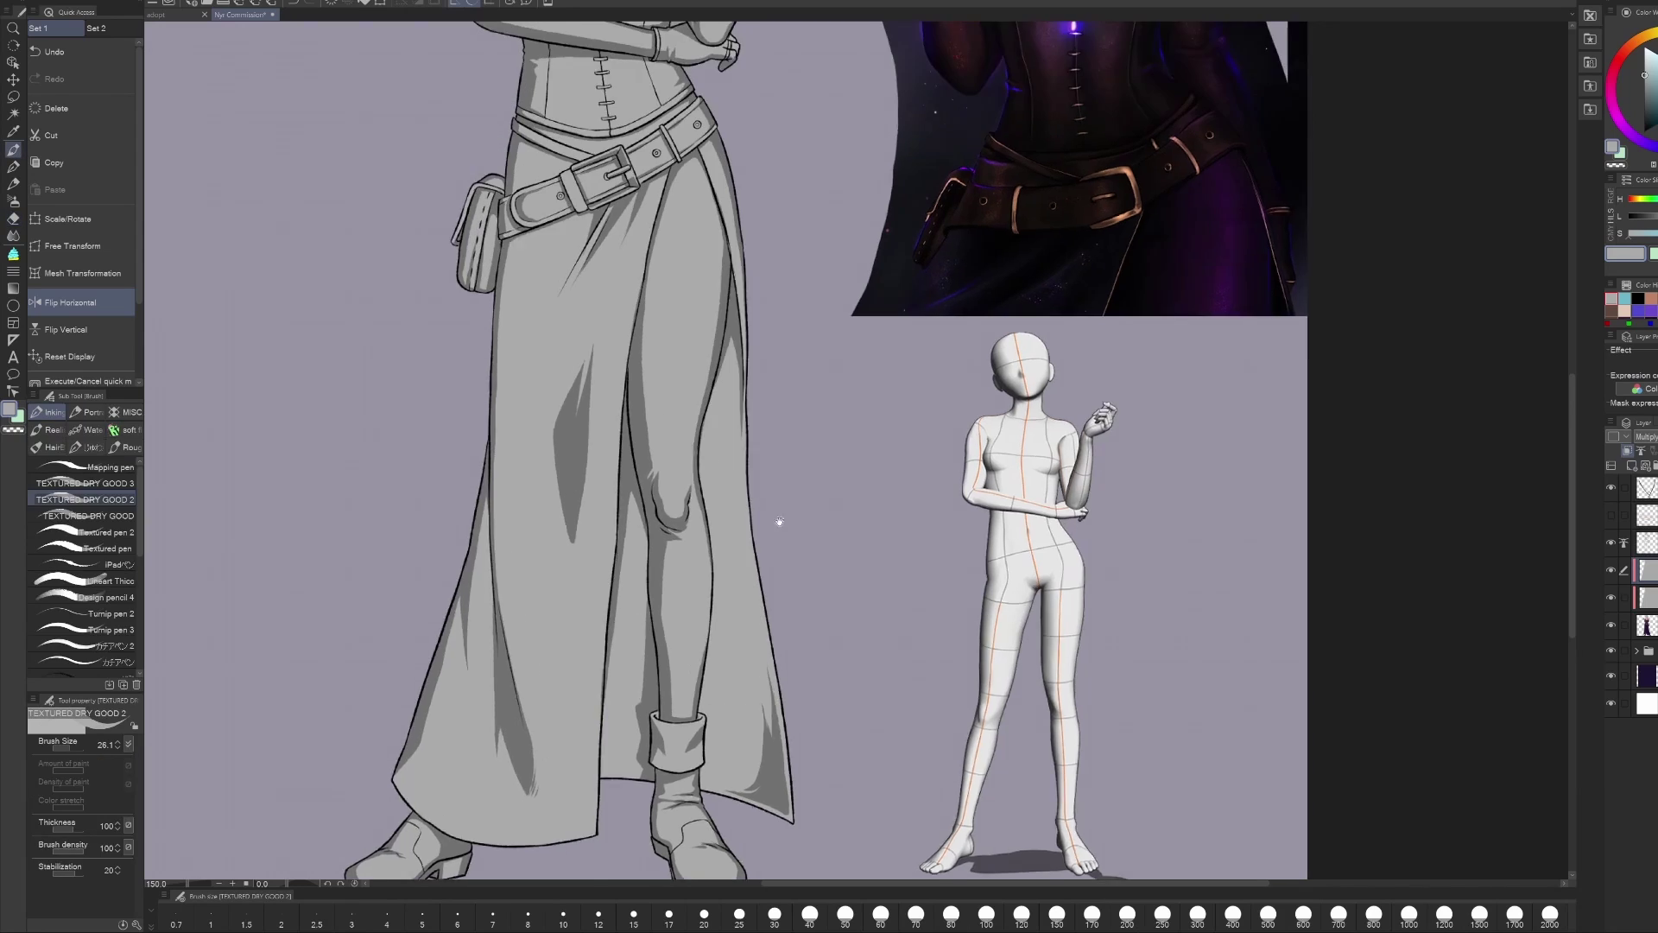
{"action": "scroll", "coordinate": [604, 561], "scroll_direction": "right", "scroll_amount": 2}
{"action": "key", "text": "p"}
{"action": "key", "text": "e"}
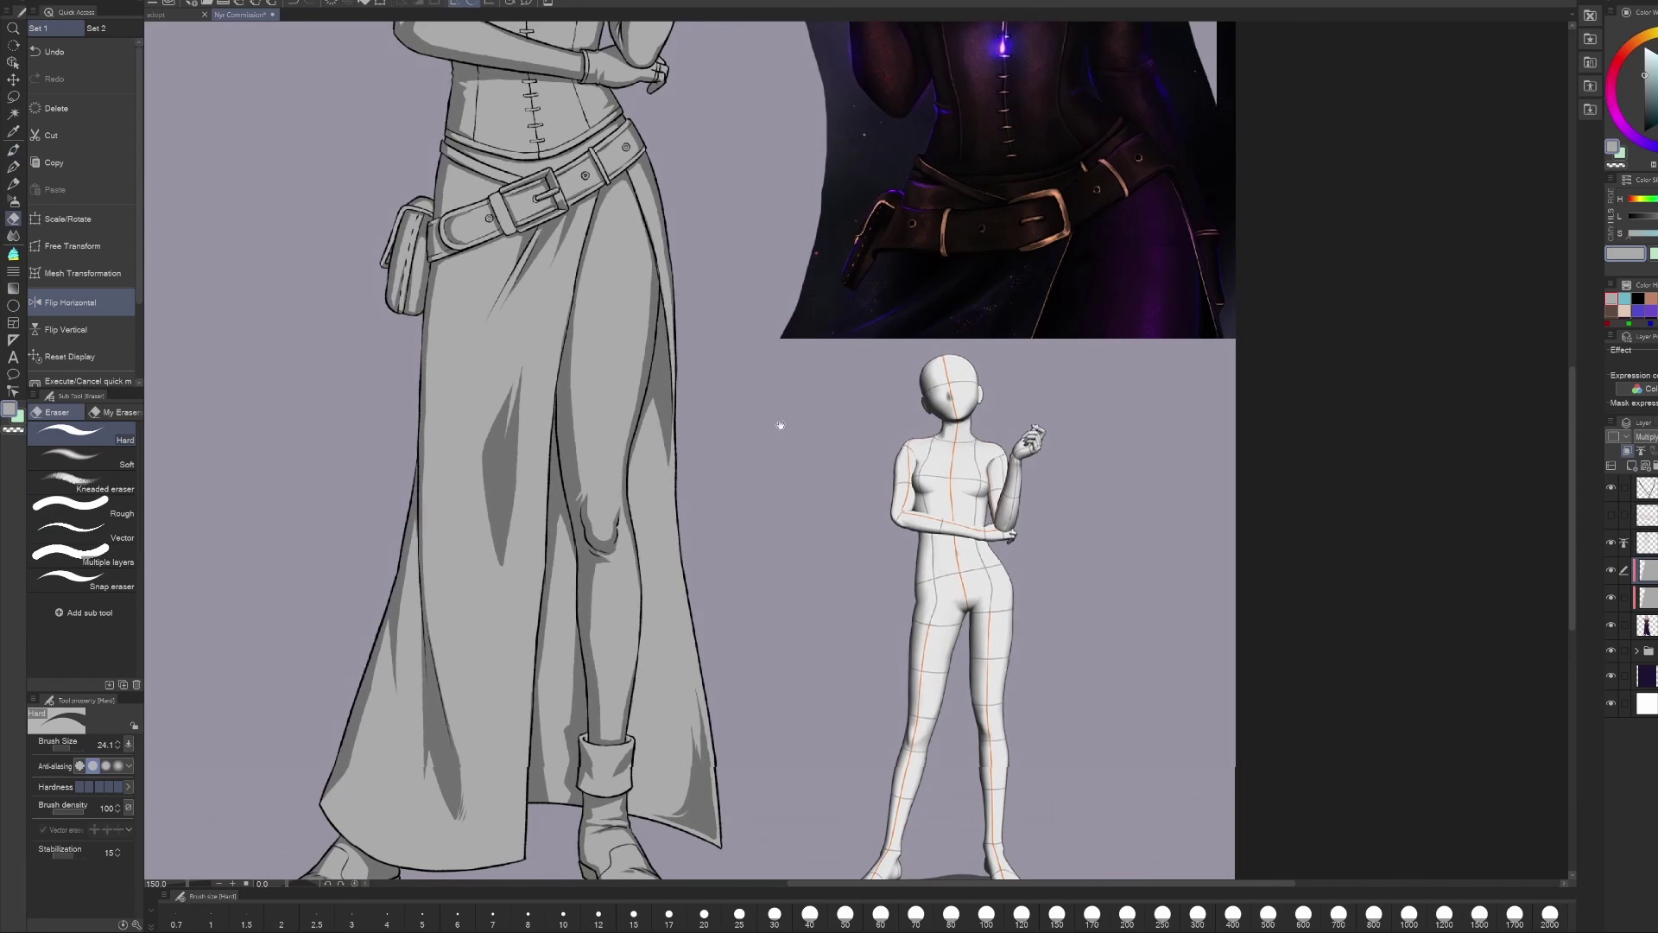
{"action": "scroll", "coordinate": [605, 466], "scroll_direction": "down", "scroll_amount": 2}
{"action": "scroll", "coordinate": [604, 467], "scroll_direction": "left", "scroll_amount": 1}
{"action": "scroll", "coordinate": [581, 478], "scroll_direction": "up", "scroll_amount": 1}
{"action": "left_click", "coordinate": [83, 302]}
{"action": "key", "text": "p"}
{"action": "scroll", "coordinate": [605, 467], "scroll_direction": "up", "scroll_amount": 1}
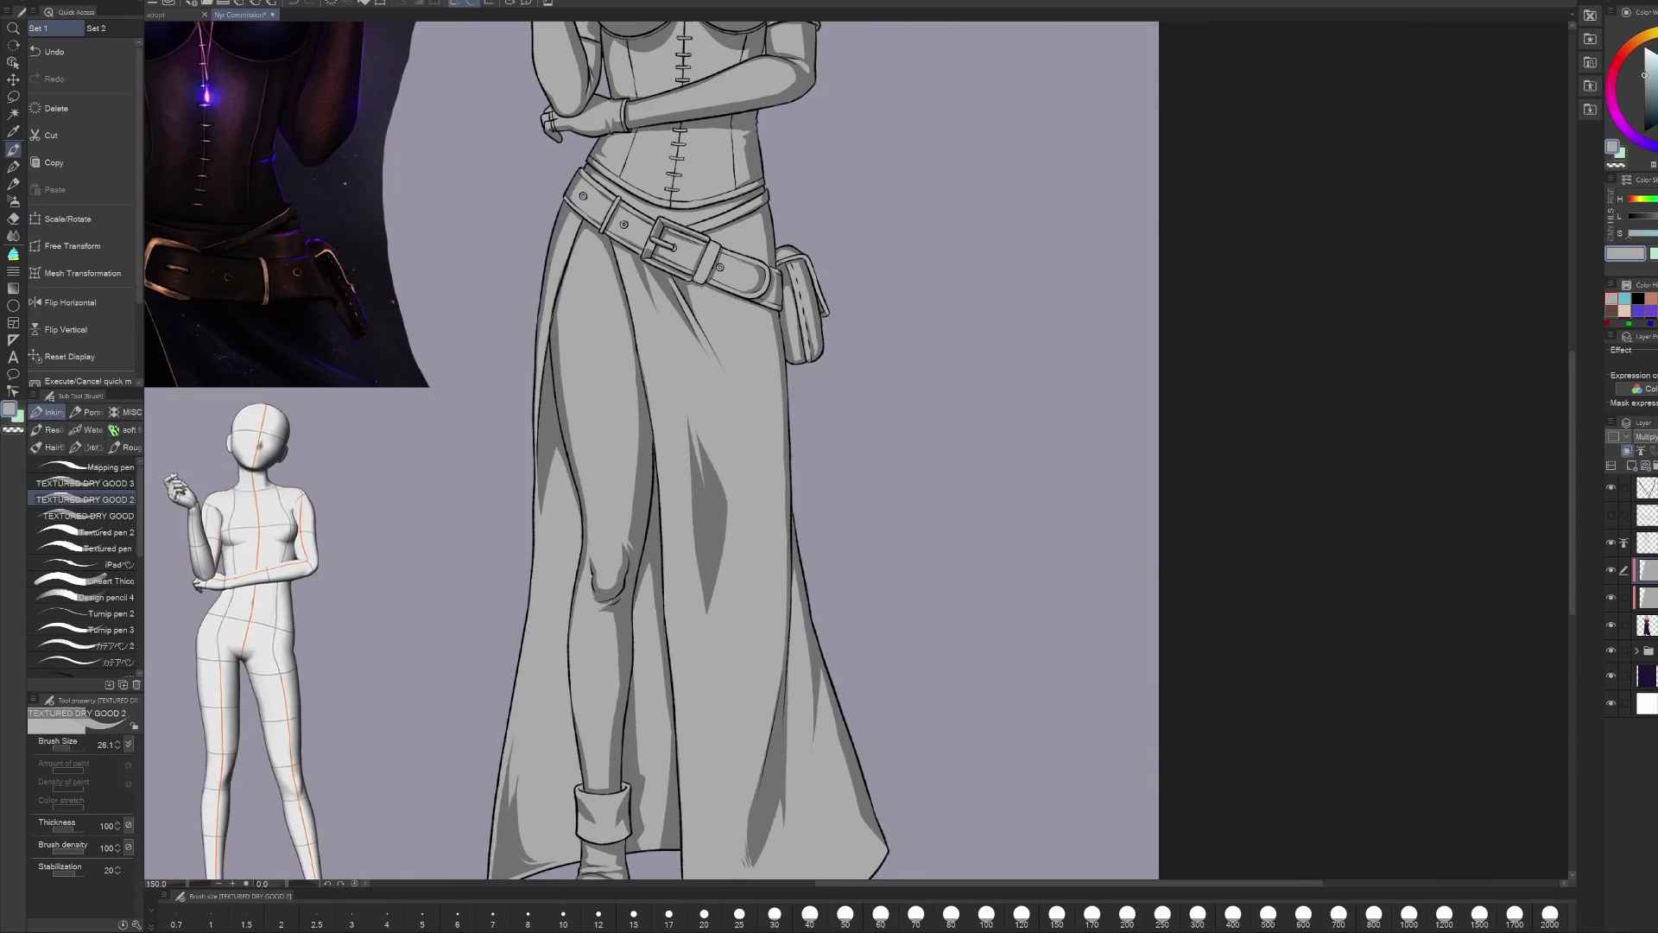
{"action": "left_click", "coordinate": [83, 302]}
{"action": "scroll", "coordinate": [855, 450], "scroll_direction": "up", "scroll_amount": 1}
{"action": "scroll", "coordinate": [856, 449], "scroll_direction": "right", "scroll_amount": 2}
{"action": "double_click", "coordinate": [82, 302]}
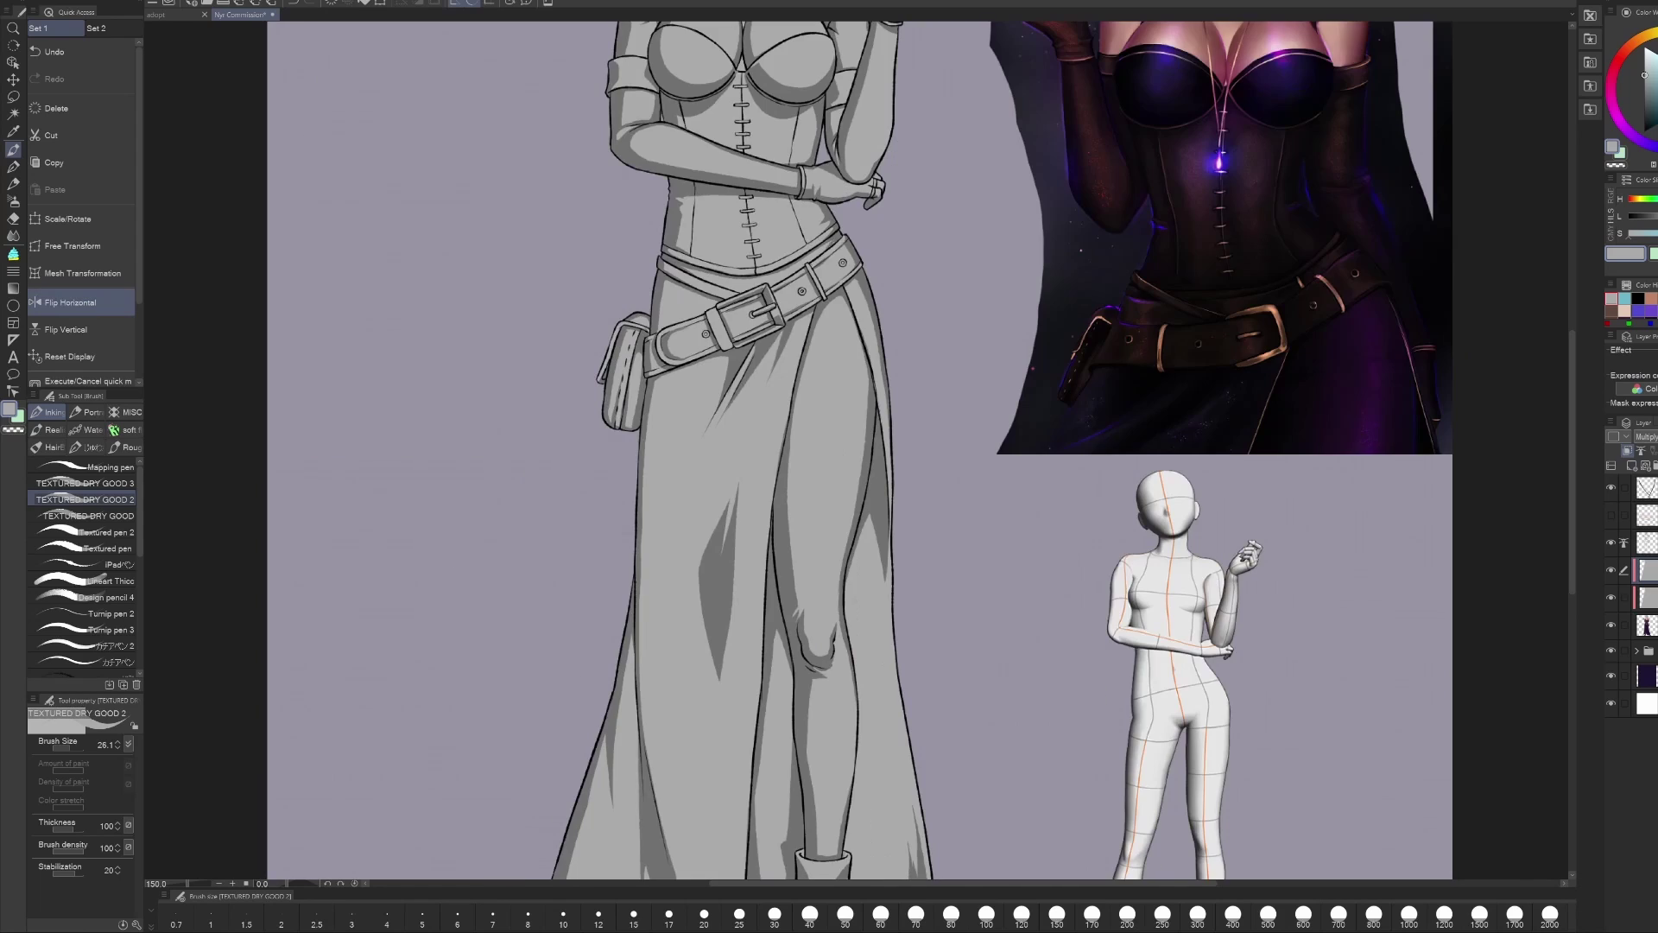
{"action": "scroll", "coordinate": [922, 352], "scroll_direction": "down", "scroll_amount": 1}
{"action": "scroll", "coordinate": [921, 352], "scroll_direction": "right", "scroll_amount": 1}
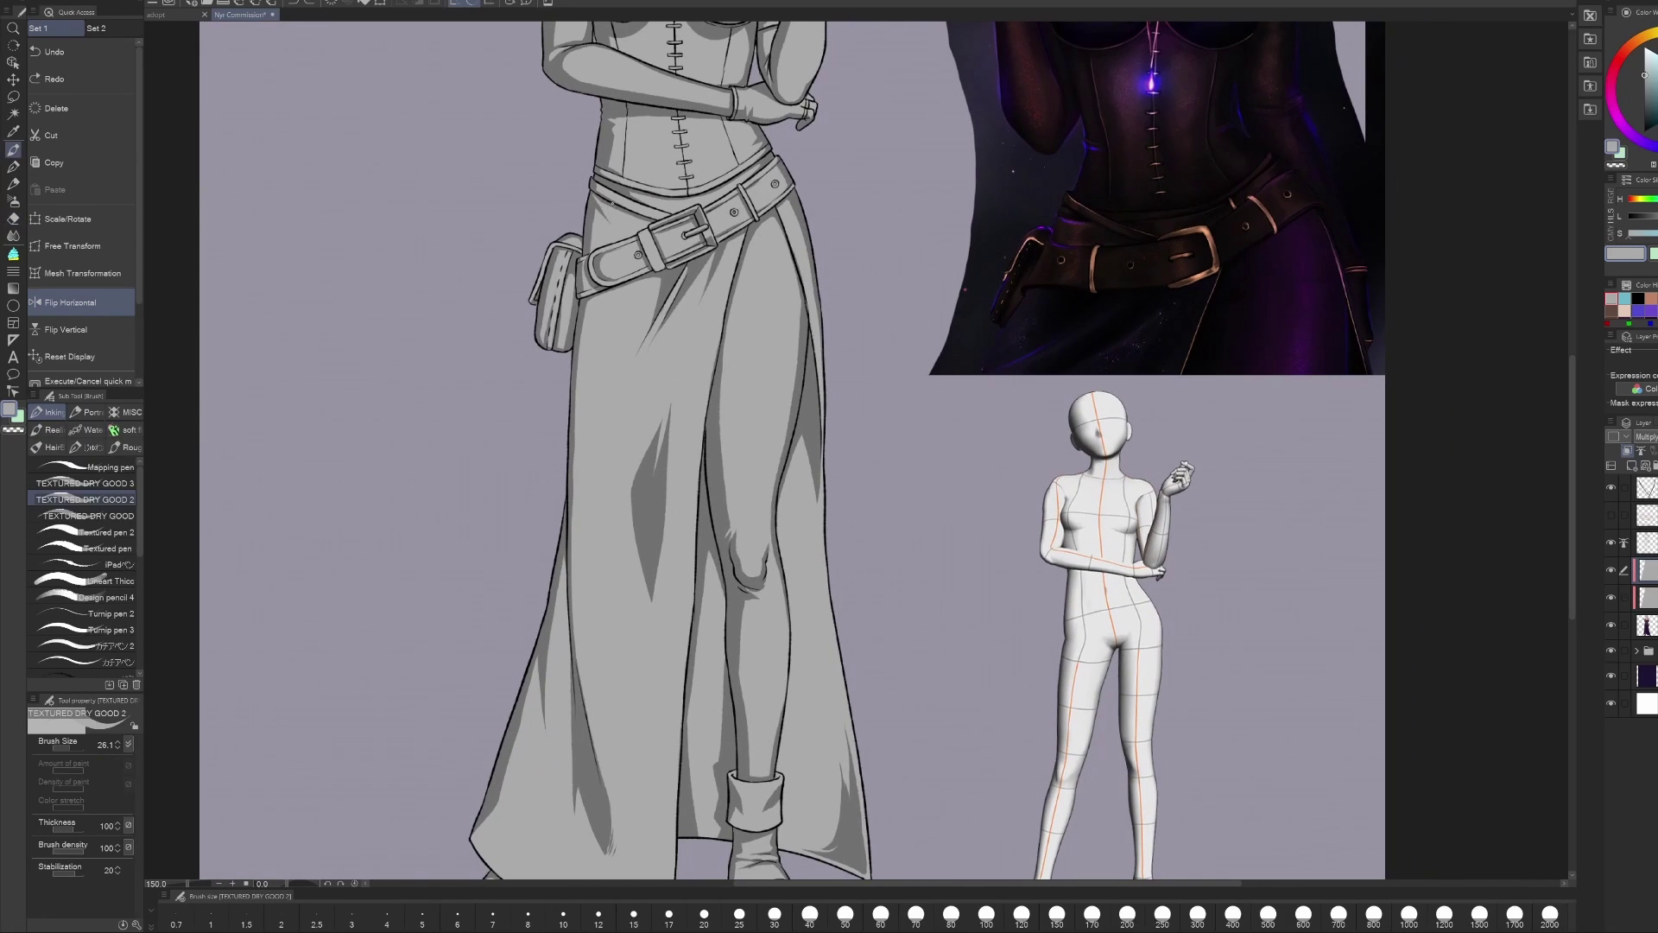
Step: Rework the thigh-height fold shadow on the skirt's front panel with alternating brush and eraser strokes
{"action": "key", "text": "e"}
{"action": "key", "text": "p"}
{"action": "scroll", "coordinate": [900, 549], "scroll_direction": "up", "scroll_amount": 2}
{"action": "key", "text": "e"}
{"action": "scroll", "coordinate": [900, 549], "scroll_direction": "down", "scroll_amount": 3}
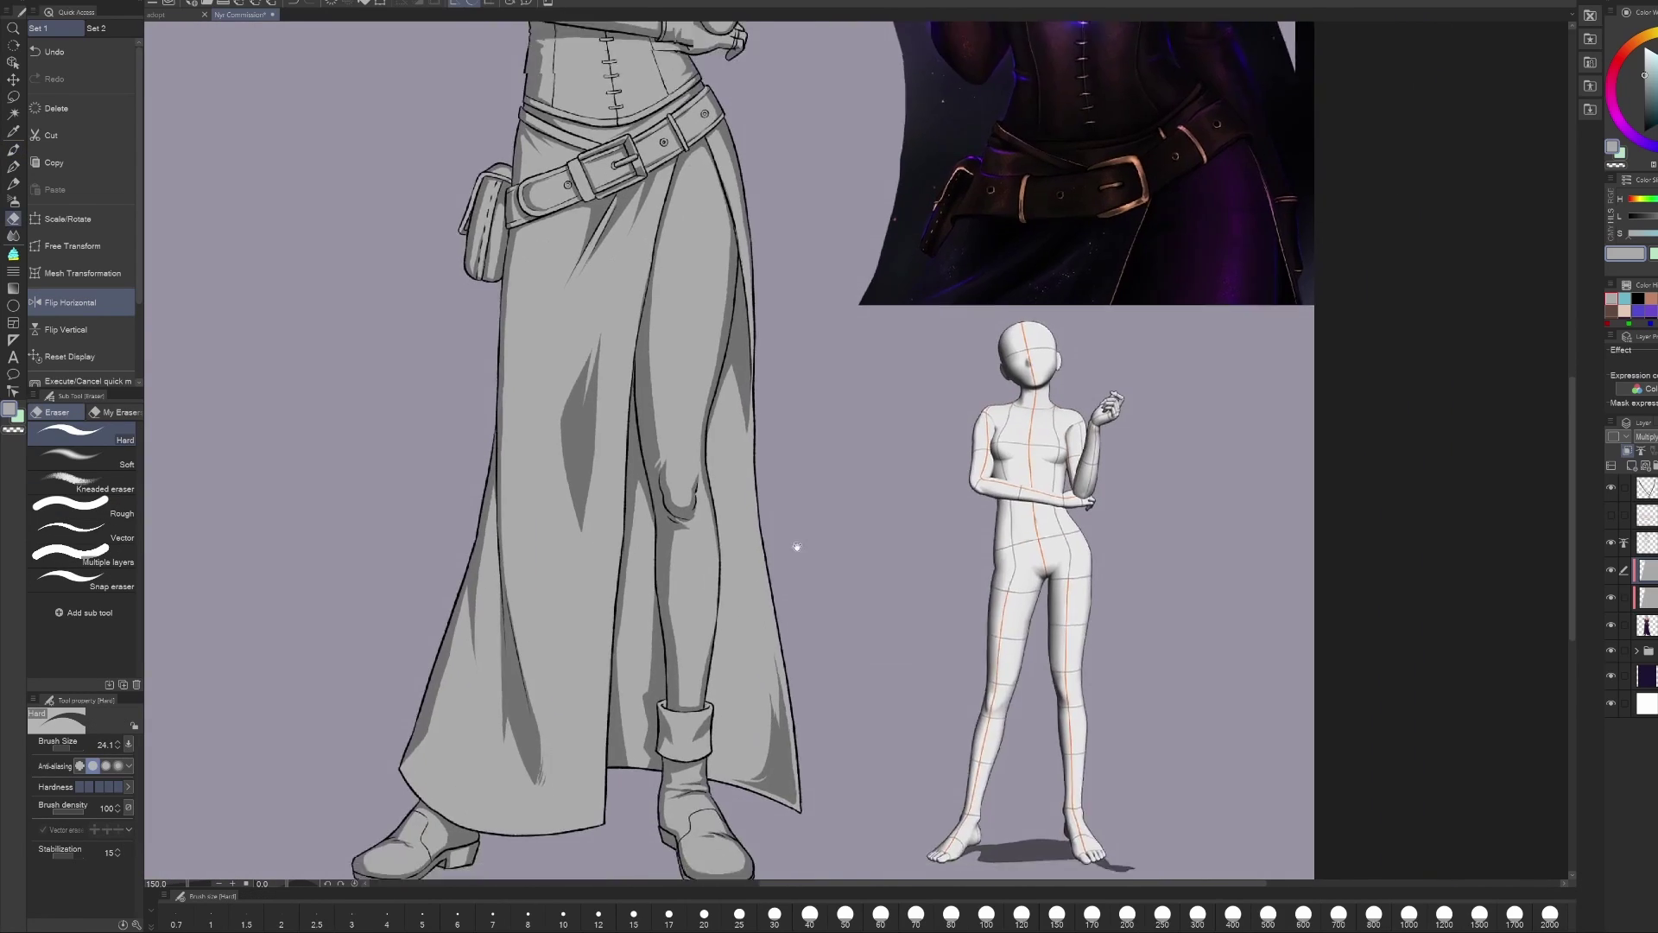
{"action": "scroll", "coordinate": [900, 548], "scroll_direction": "up", "scroll_amount": 1}
{"action": "key", "text": "p"}
{"action": "key", "text": "e"}
{"action": "scroll", "coordinate": [855, 449], "scroll_direction": "down", "scroll_amount": 5}
{"action": "key", "text": "p"}
{"action": "scroll", "coordinate": [855, 449], "scroll_direction": "up", "scroll_amount": 5}
{"action": "key", "text": "e"}
{"action": "scroll", "coordinate": [855, 449], "scroll_direction": "down", "scroll_amount": 2}
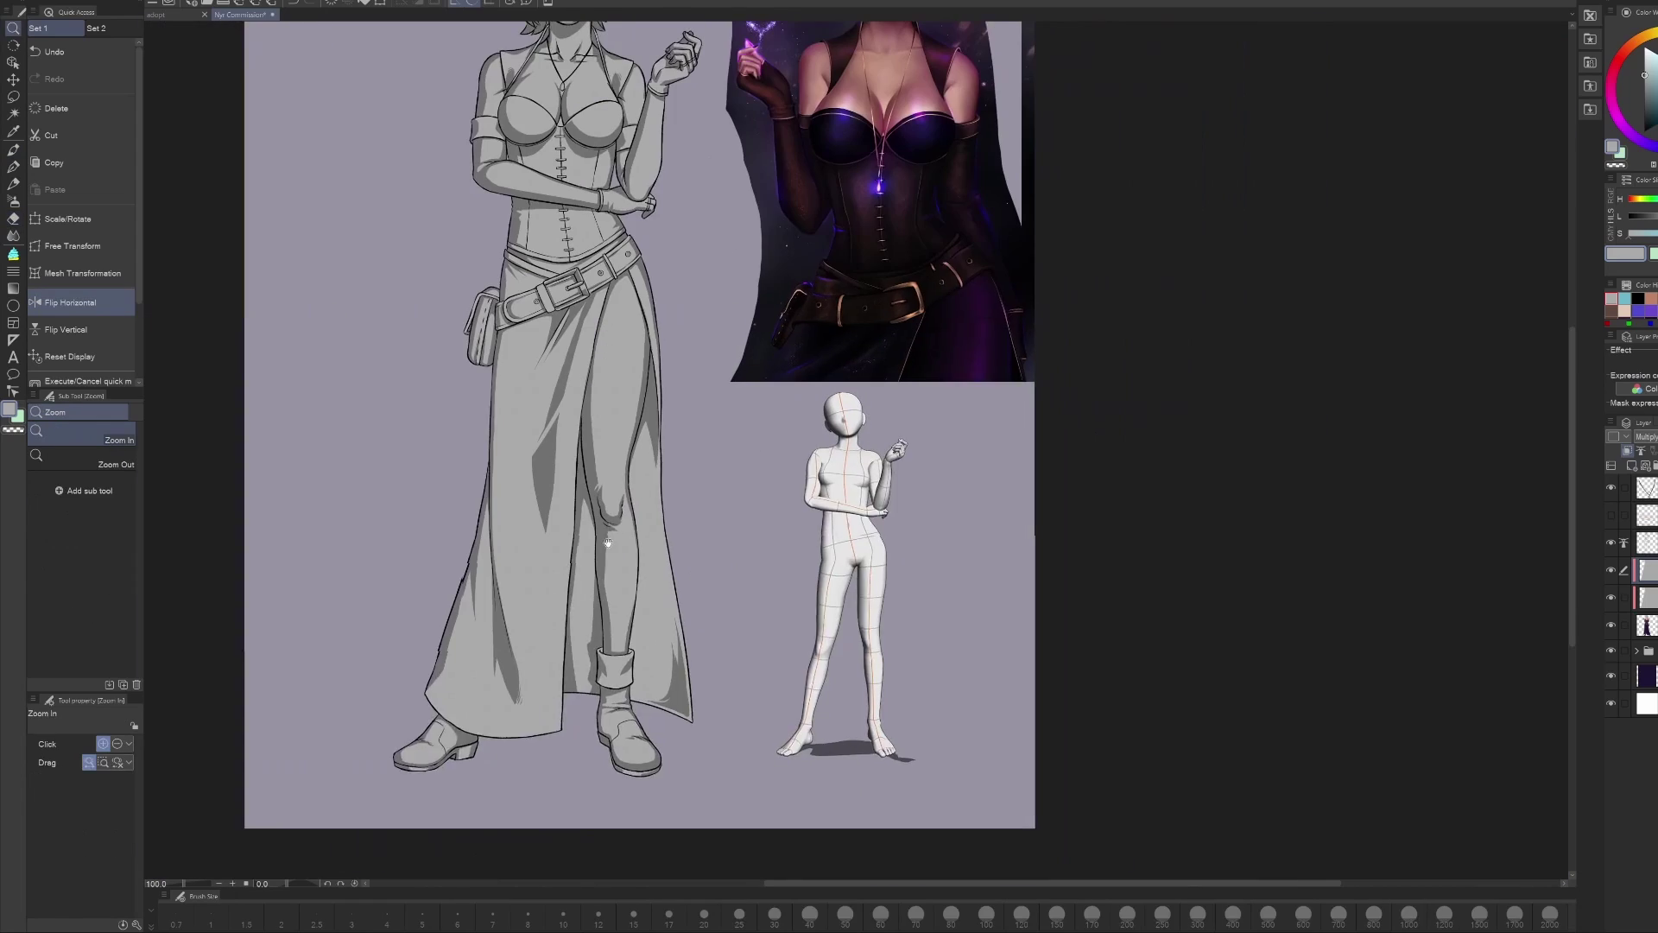
Step: Outline and fill a larger diagonal fold shadow on the skirt's front panel from thigh to knee height, comparing it in mirrored view
{"action": "key", "text": "p"}
{"action": "scroll", "coordinate": [855, 450], "scroll_direction": "up", "scroll_amount": 1}
{"action": "key", "text": "e"}
{"action": "key", "text": "p"}
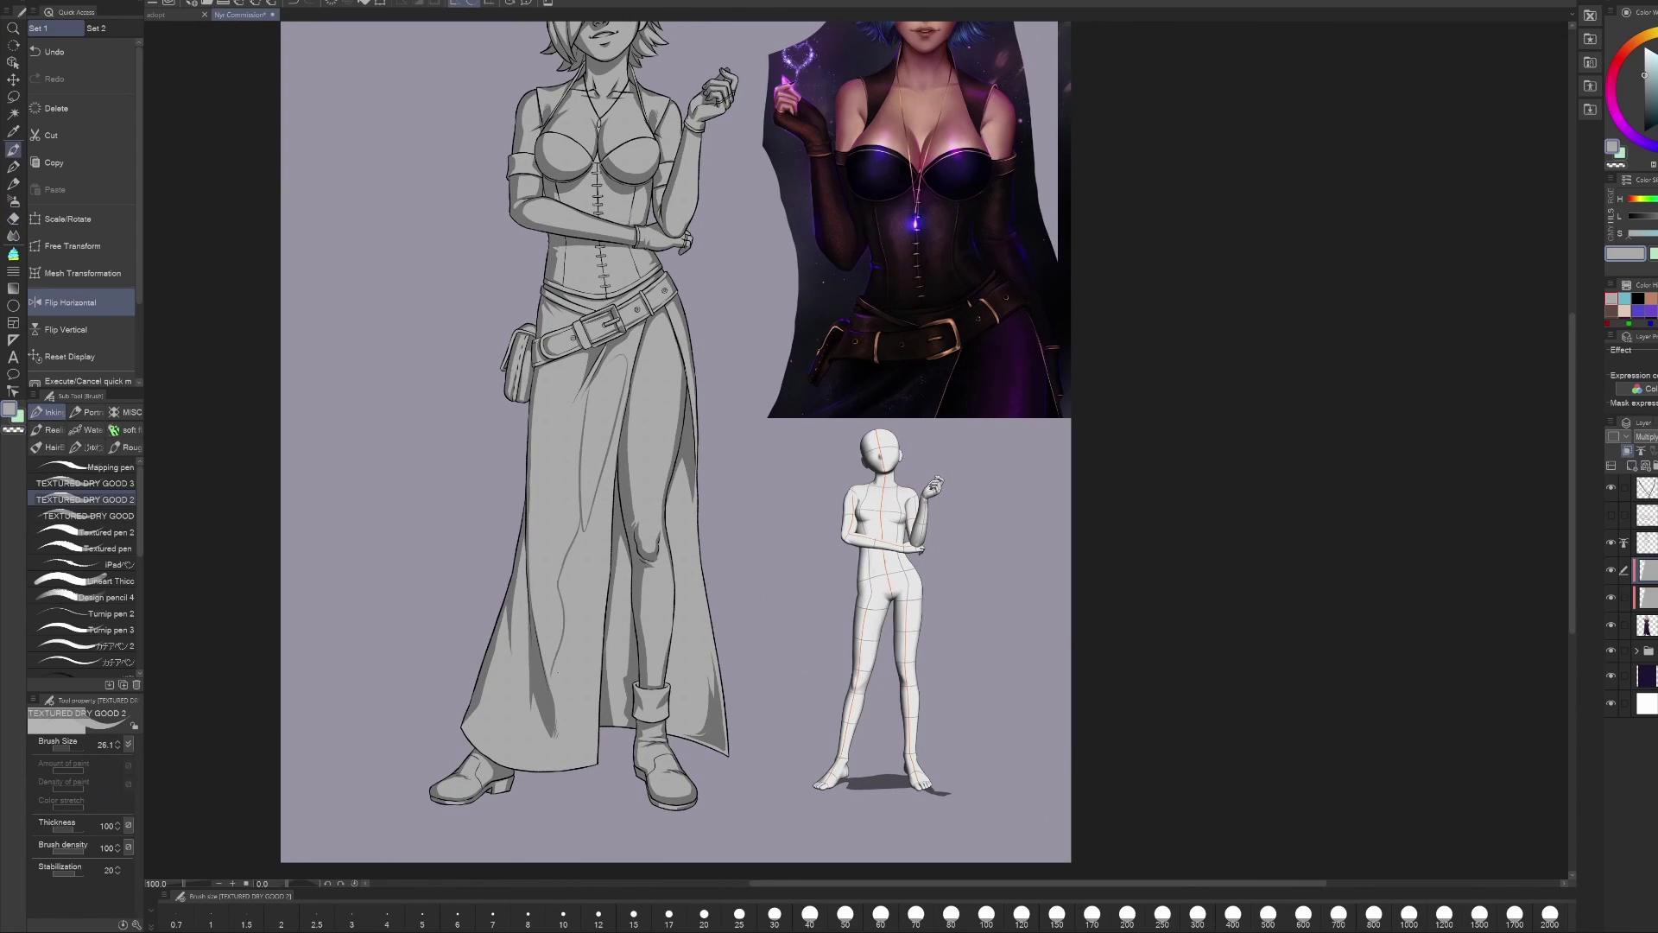
{"action": "left_click_drag", "start_coordinate": [602, 419], "coordinate": [557, 618]}
{"action": "key", "text": "e"}
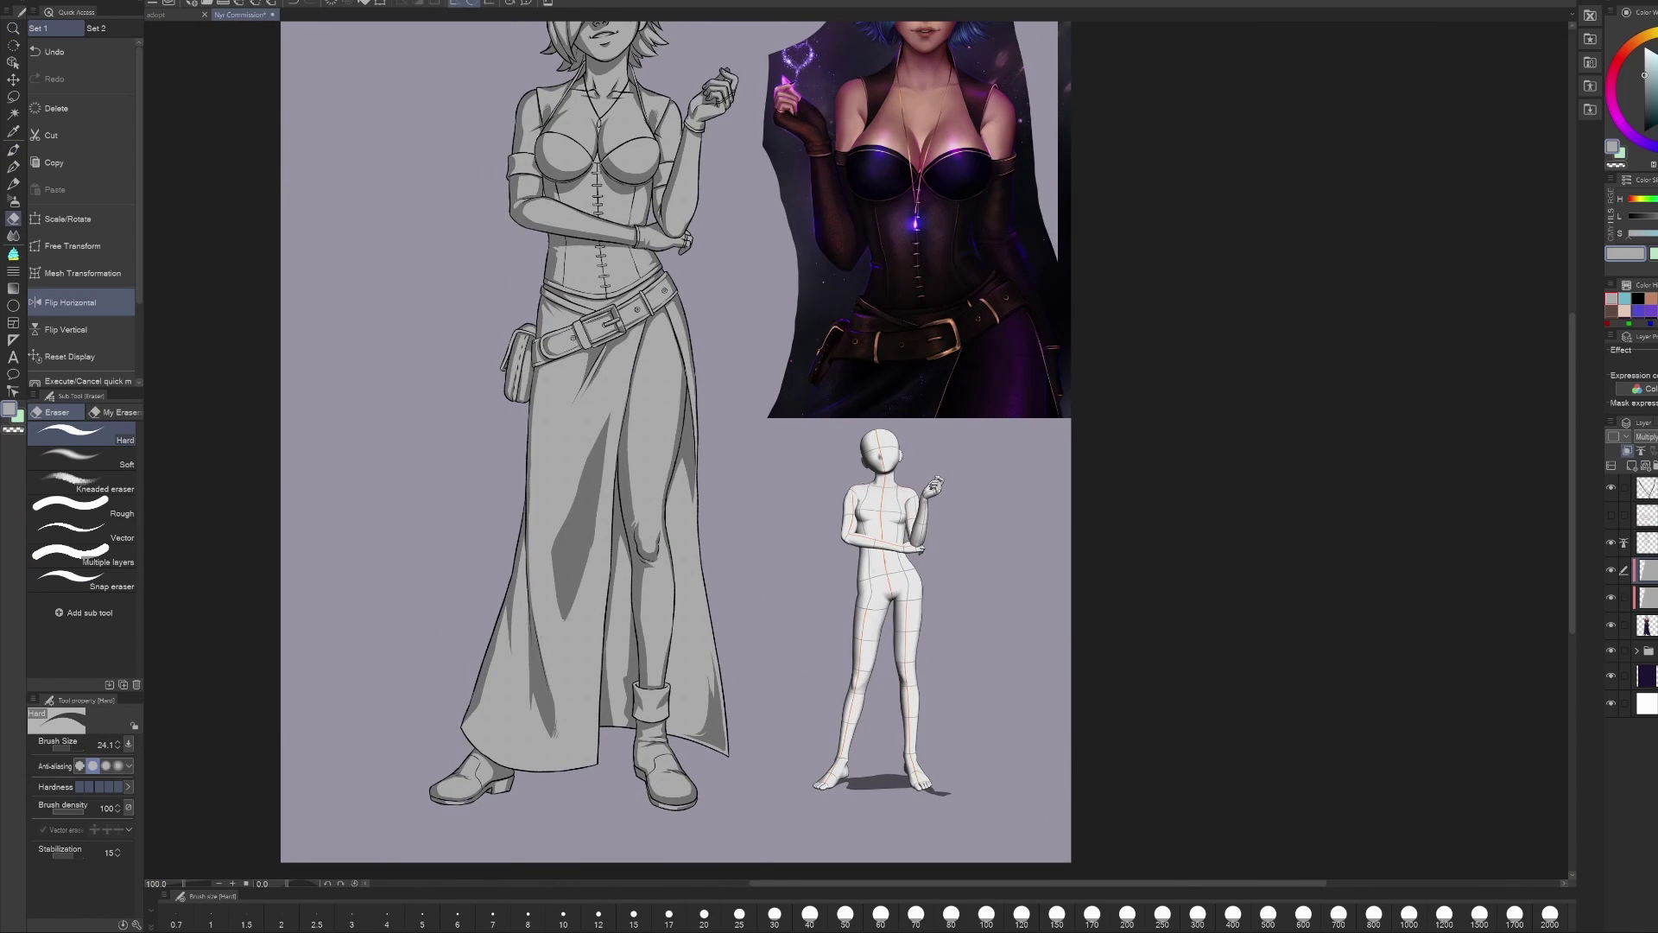
{"action": "key", "text": "h"}
{"action": "key", "text": "h"}
{"action": "key", "text": "h"}
{"action": "key", "text": "h"}
Step: Erase the thigh and lower fold shadows from the skirt's front panel, including the rough guide strokes sketched over them
{"action": "key", "text": "p"}
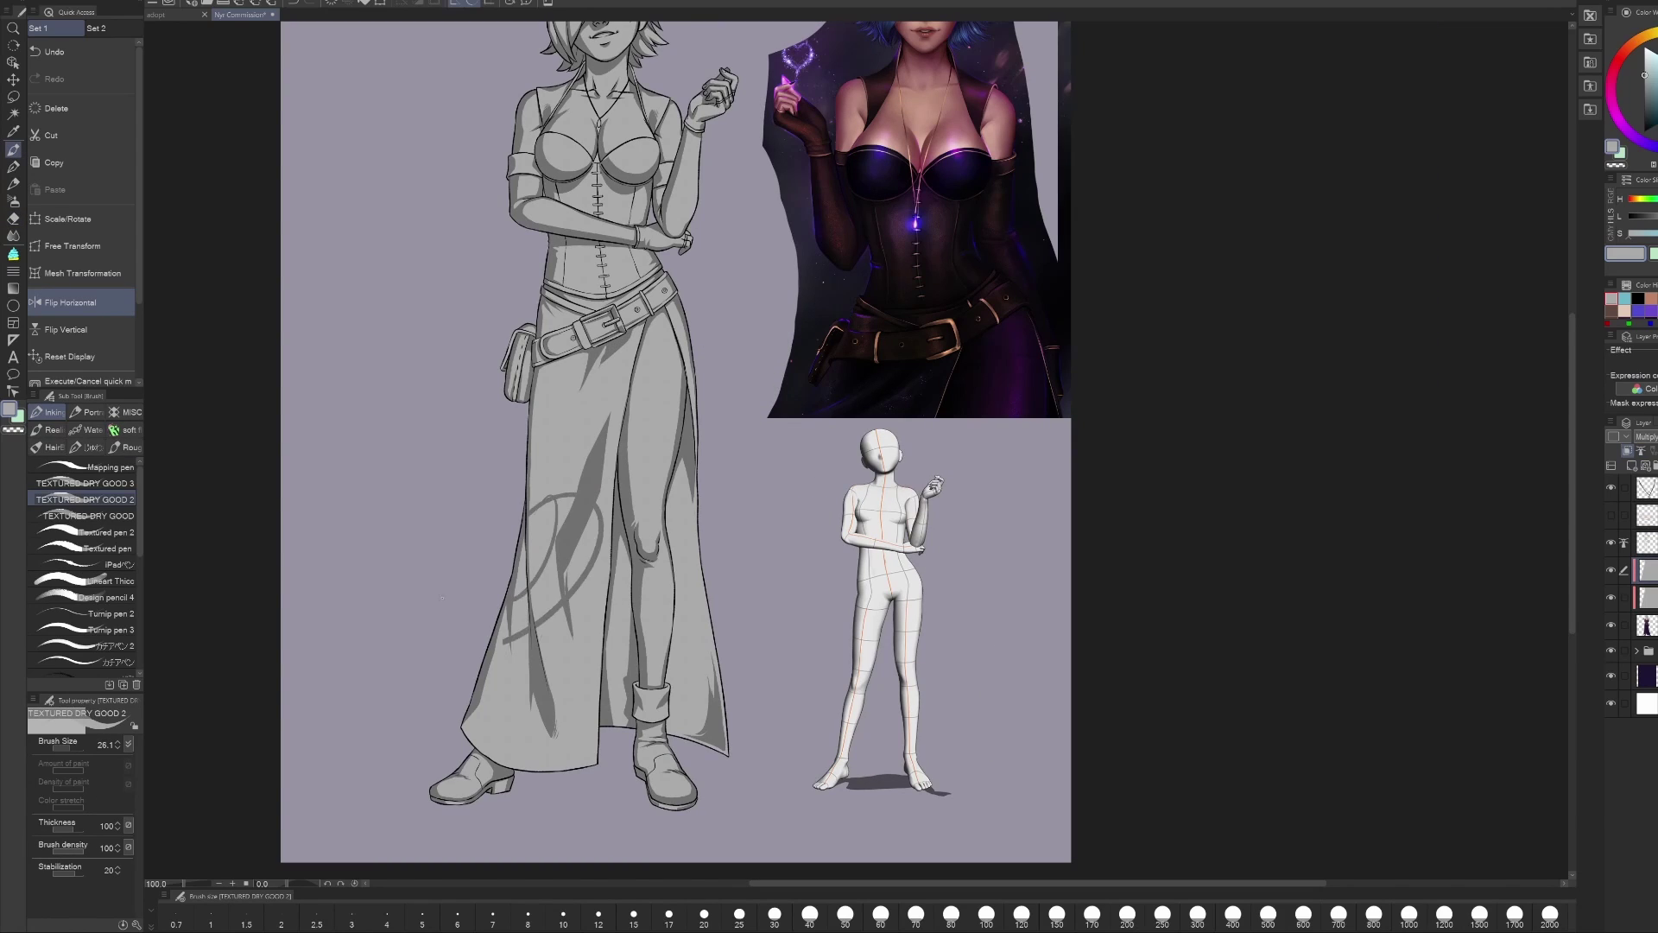
{"action": "key", "text": "e"}
{"action": "key", "text": "p"}
{"action": "key", "text": "e"}
{"action": "left_click_drag", "start_coordinate": [583, 471], "coordinate": [567, 615]}
{"action": "key", "text": "p"}
{"action": "key", "text": "e"}
{"action": "left_click_drag", "start_coordinate": [605, 419], "coordinate": [570, 613]}
{"action": "left_click_drag", "start_coordinate": [544, 529], "coordinate": [549, 734]}
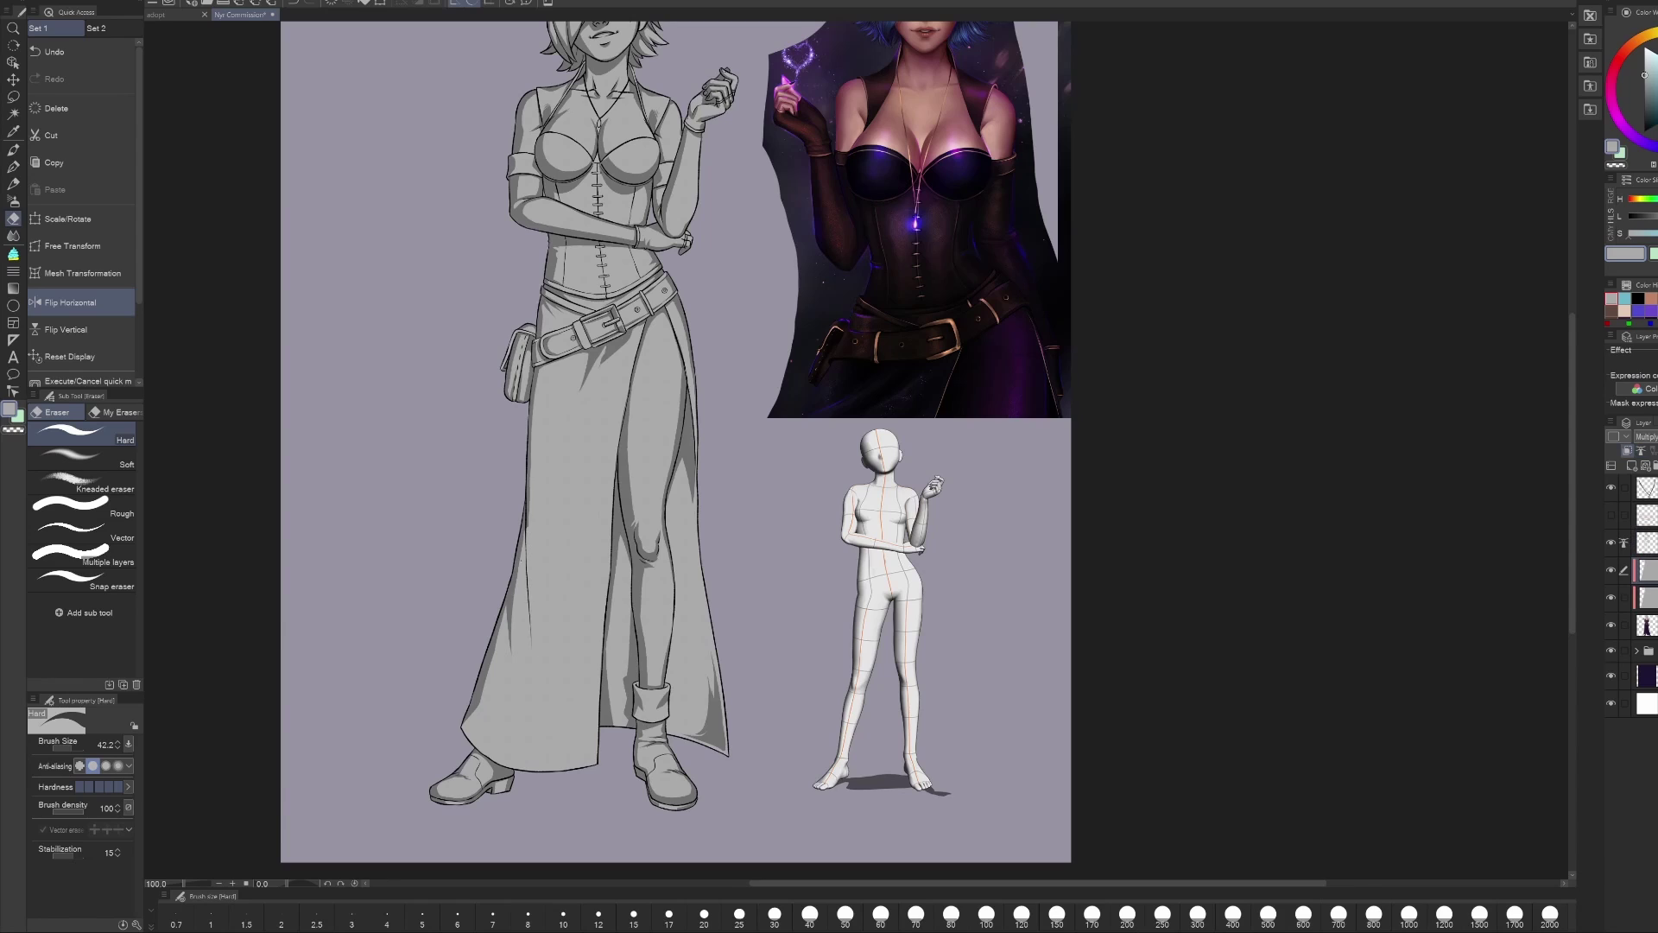
Step: Redraw the lower fold shadow on the skirt's front panel as a smooth curved shape tapering up from the hem
{"action": "key", "text": "p"}
{"action": "key", "text": "e"}
{"action": "key", "text": "p"}
{"action": "left_click_drag", "start_coordinate": [555, 570], "coordinate": [548, 734]}
{"action": "key", "text": "e"}
{"action": "key", "text": "p"}
{"action": "key", "text": "e"}
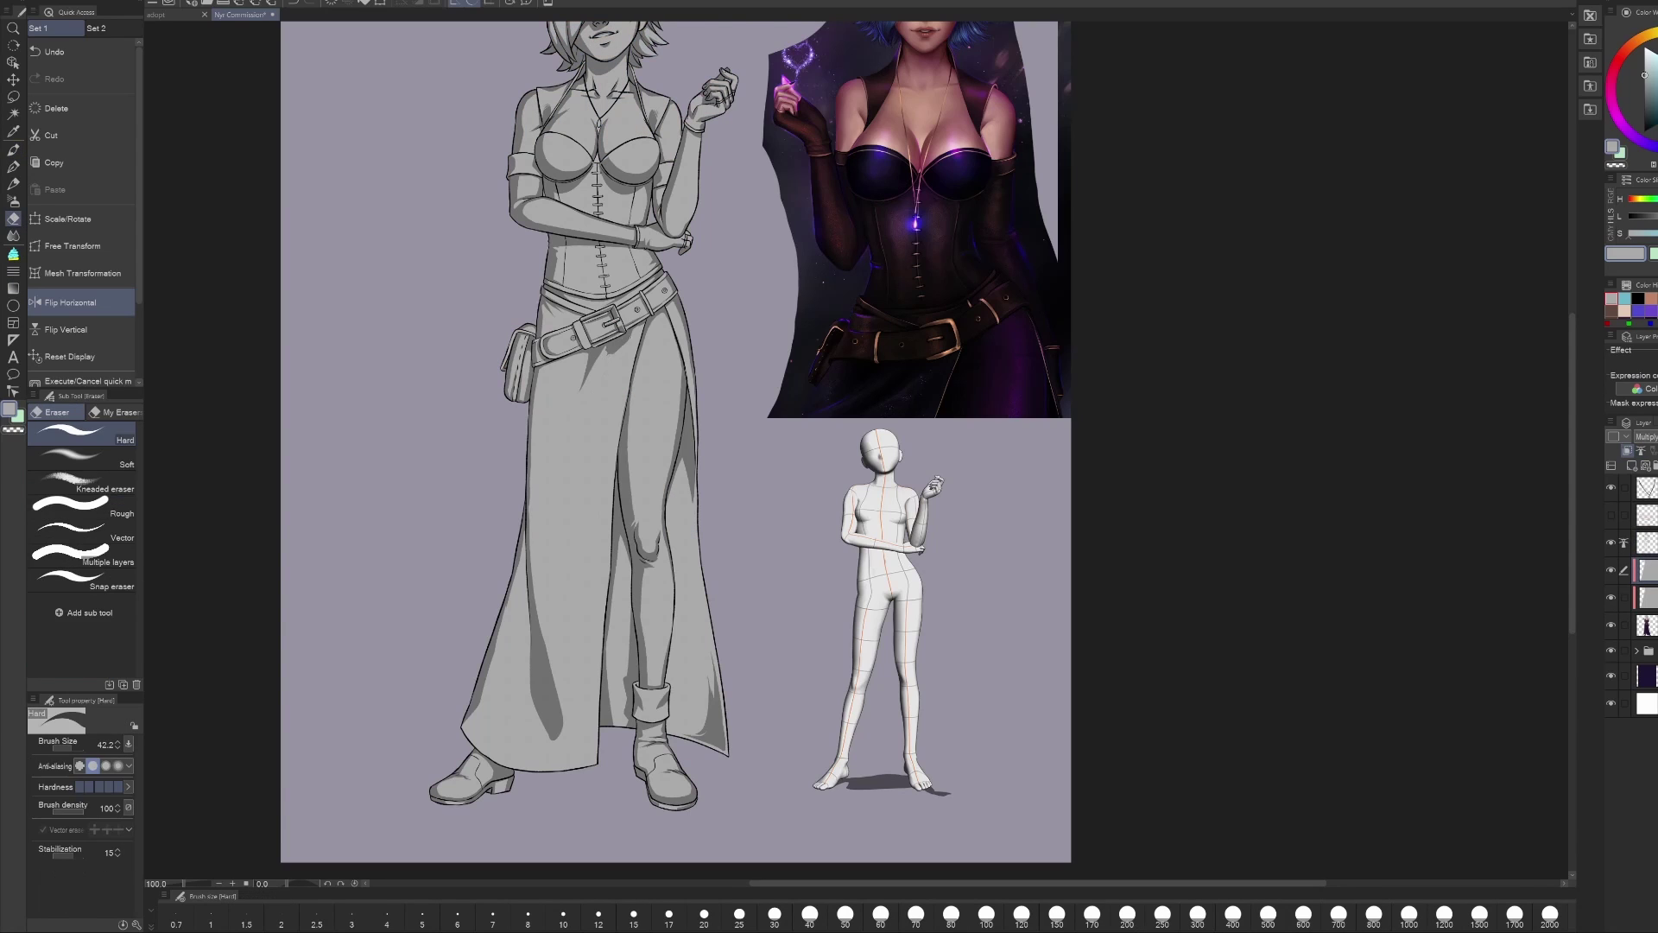
Step: Paint a new slanted fold shadow at thigh height on the skirt's front panel and refine its edges
{"action": "key", "text": "p"}
{"action": "key", "text": "e"}
{"action": "key", "text": "h"}
{"action": "key", "text": "h"}
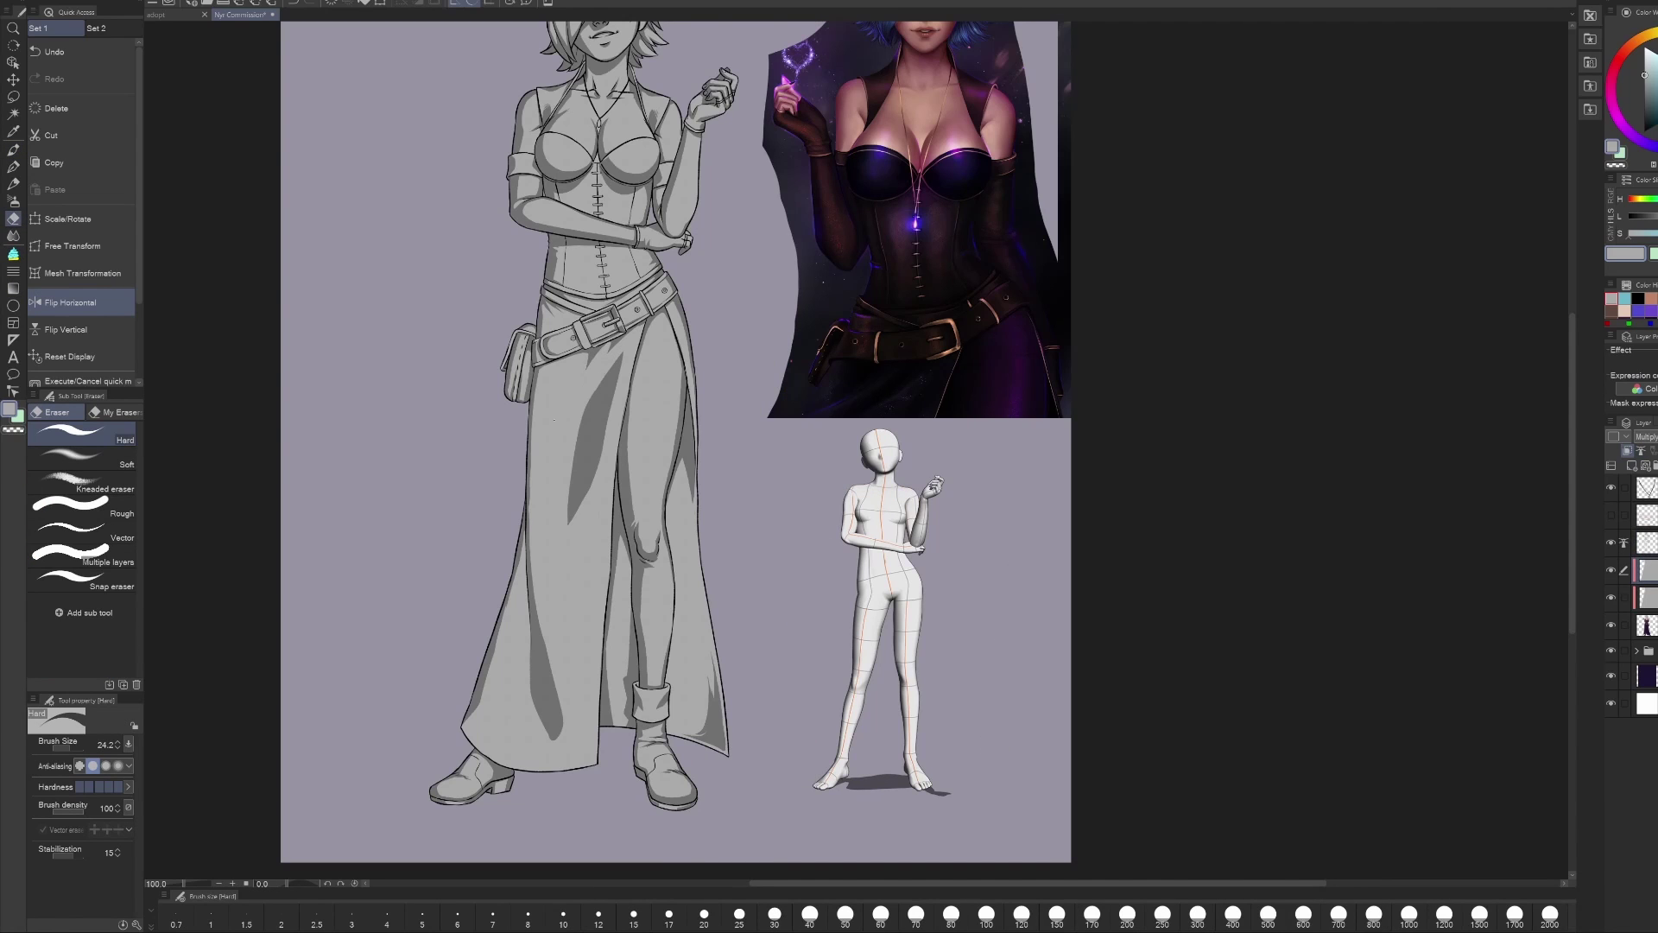
{"action": "key", "text": "p"}
{"action": "left_click_drag", "start_coordinate": [584, 270], "coordinate": [527, 247]}
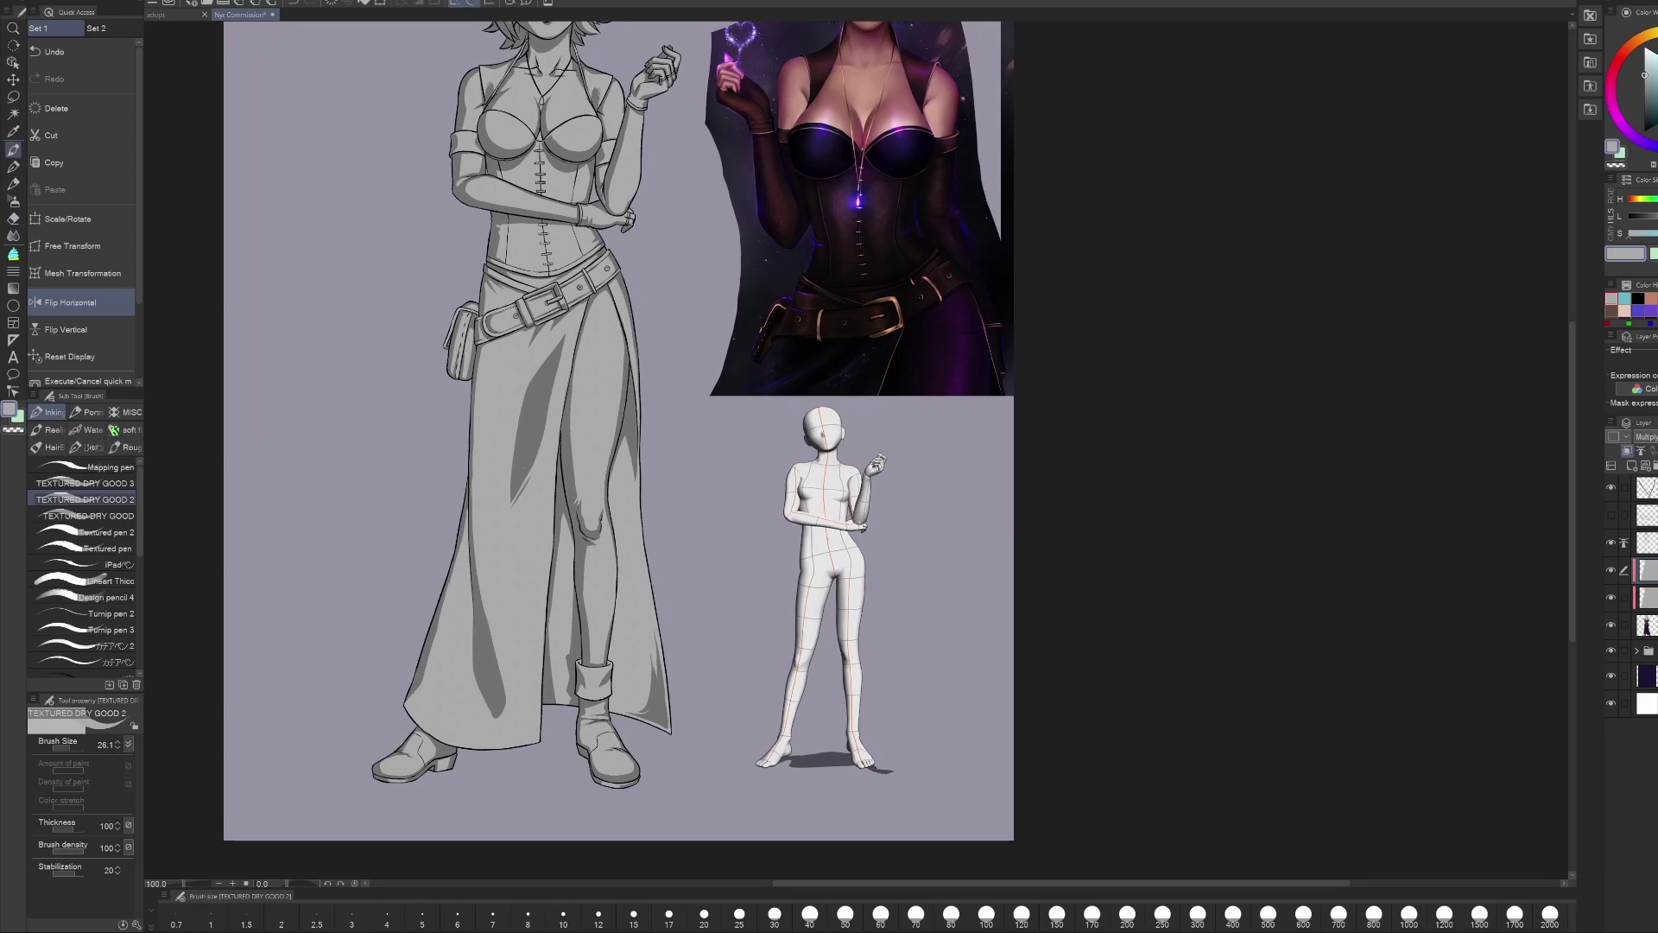
{"action": "key", "text": "e"}
{"action": "key", "text": "p"}
{"action": "key", "text": "e"}
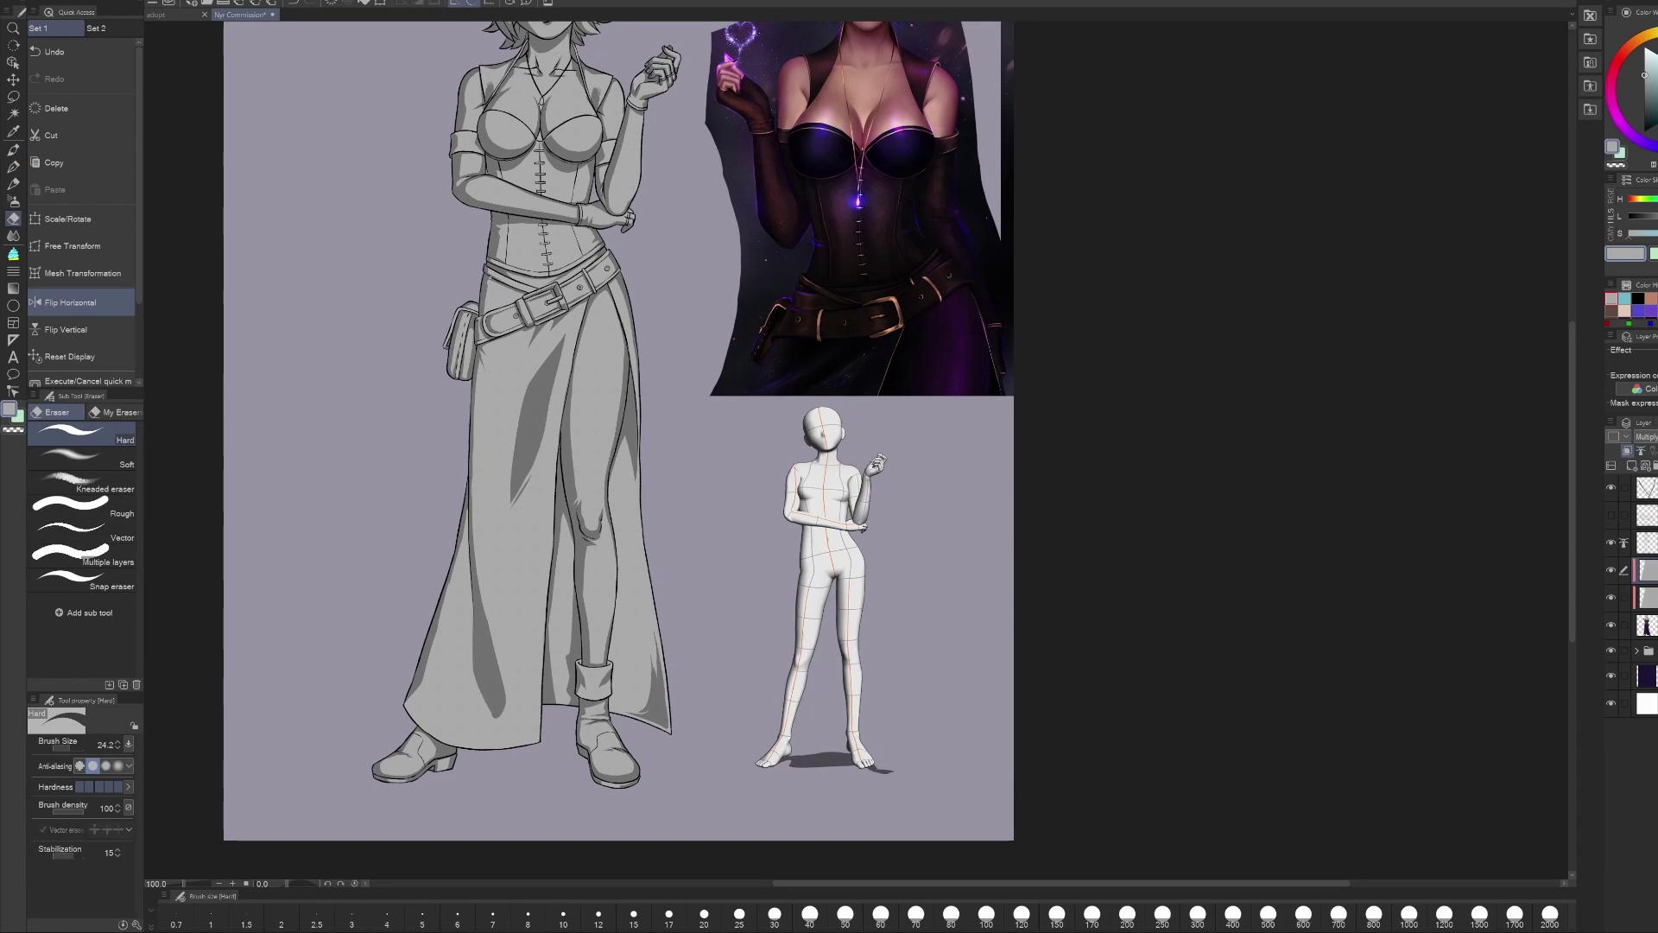
Step: Shade along the outer edge of the skirt's front panel from below the pouch to knee height
{"action": "key", "text": "p"}
{"action": "left_click_drag", "start_coordinate": [479, 362], "coordinate": [479, 586]}
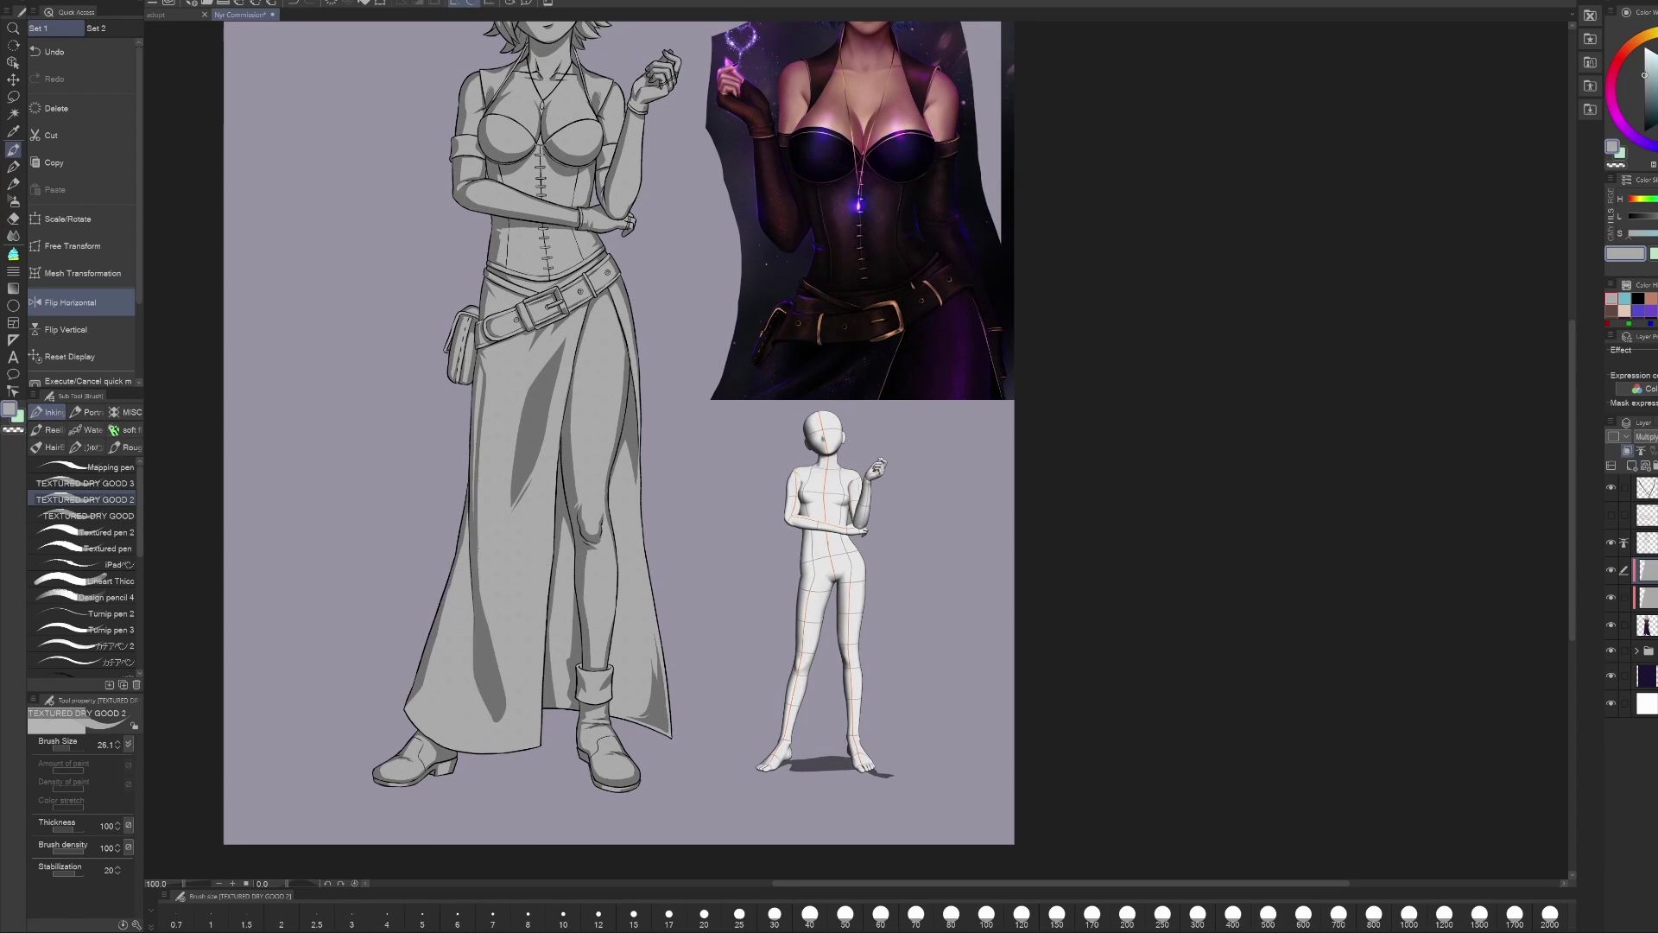
{"action": "key", "text": "e"}
{"action": "left_click_drag", "start_coordinate": [605, 431], "coordinate": [630, 466]}
{"action": "key", "text": "p"}
{"action": "left_click_drag", "start_coordinate": [479, 545], "coordinate": [480, 602]}
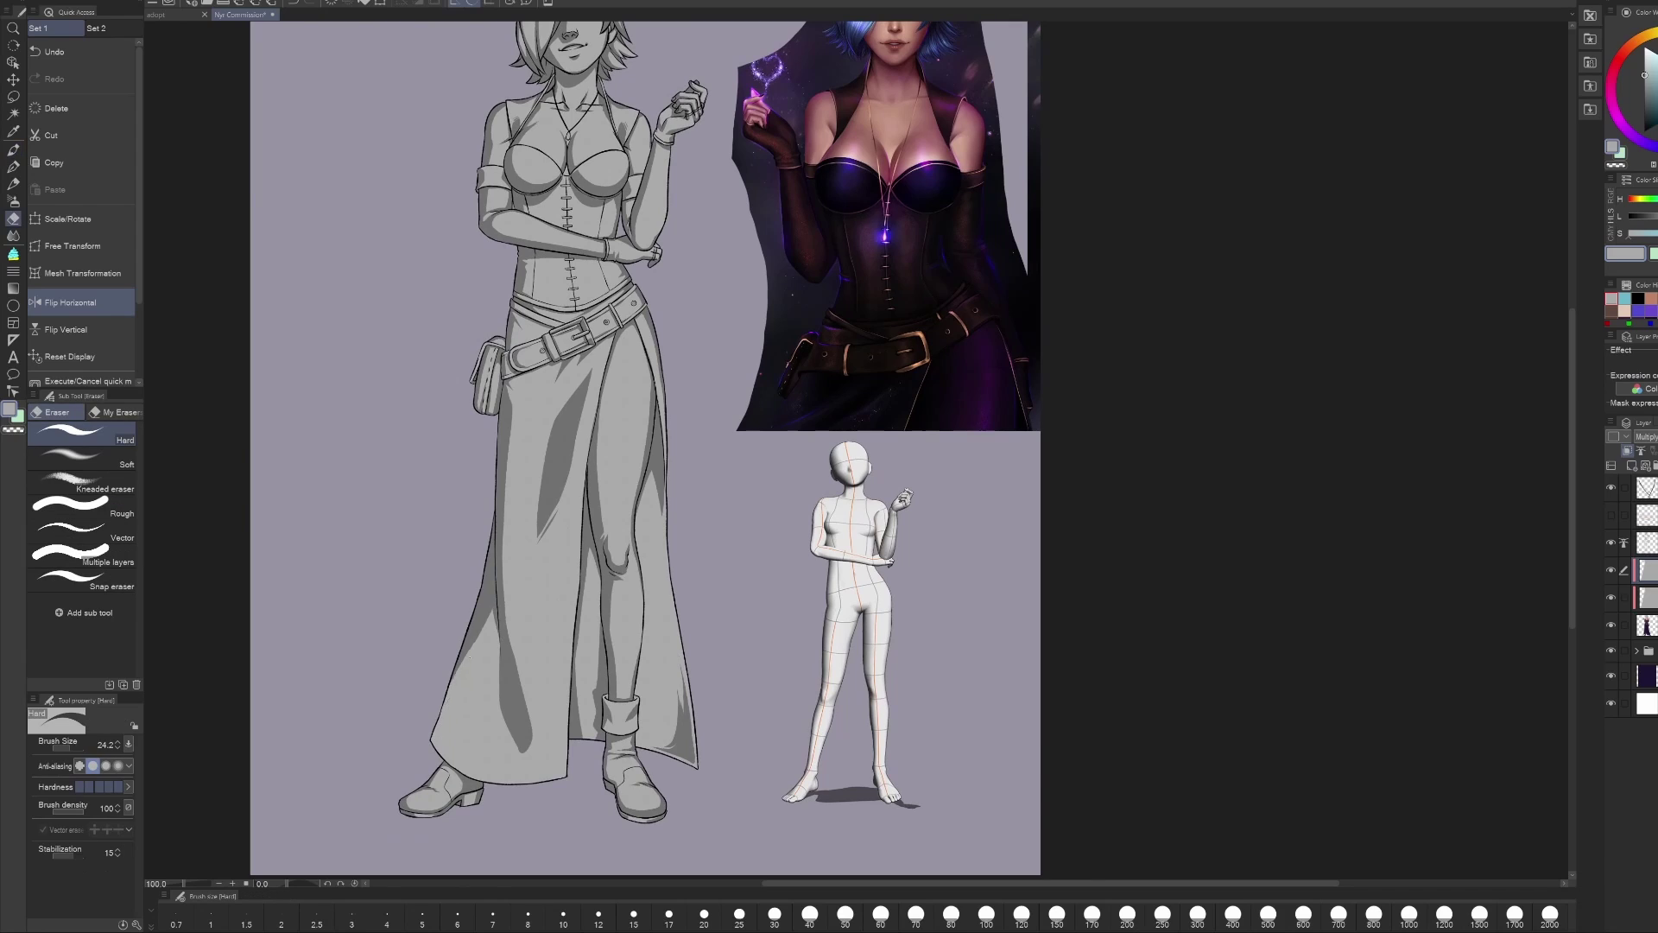
Step: Hide the grey base layer to check the shadows over the flat colours on the whole figure
{"action": "scroll", "coordinate": [646, 447], "scroll_direction": "down", "scroll_amount": 3}
{"action": "key", "text": "ctrl+minus"}
{"action": "key", "text": "ctrl+minus"}
{"action": "left_click", "coordinate": [1611, 597]}
{"action": "key", "text": "g"}
{"action": "key", "text": "p"}
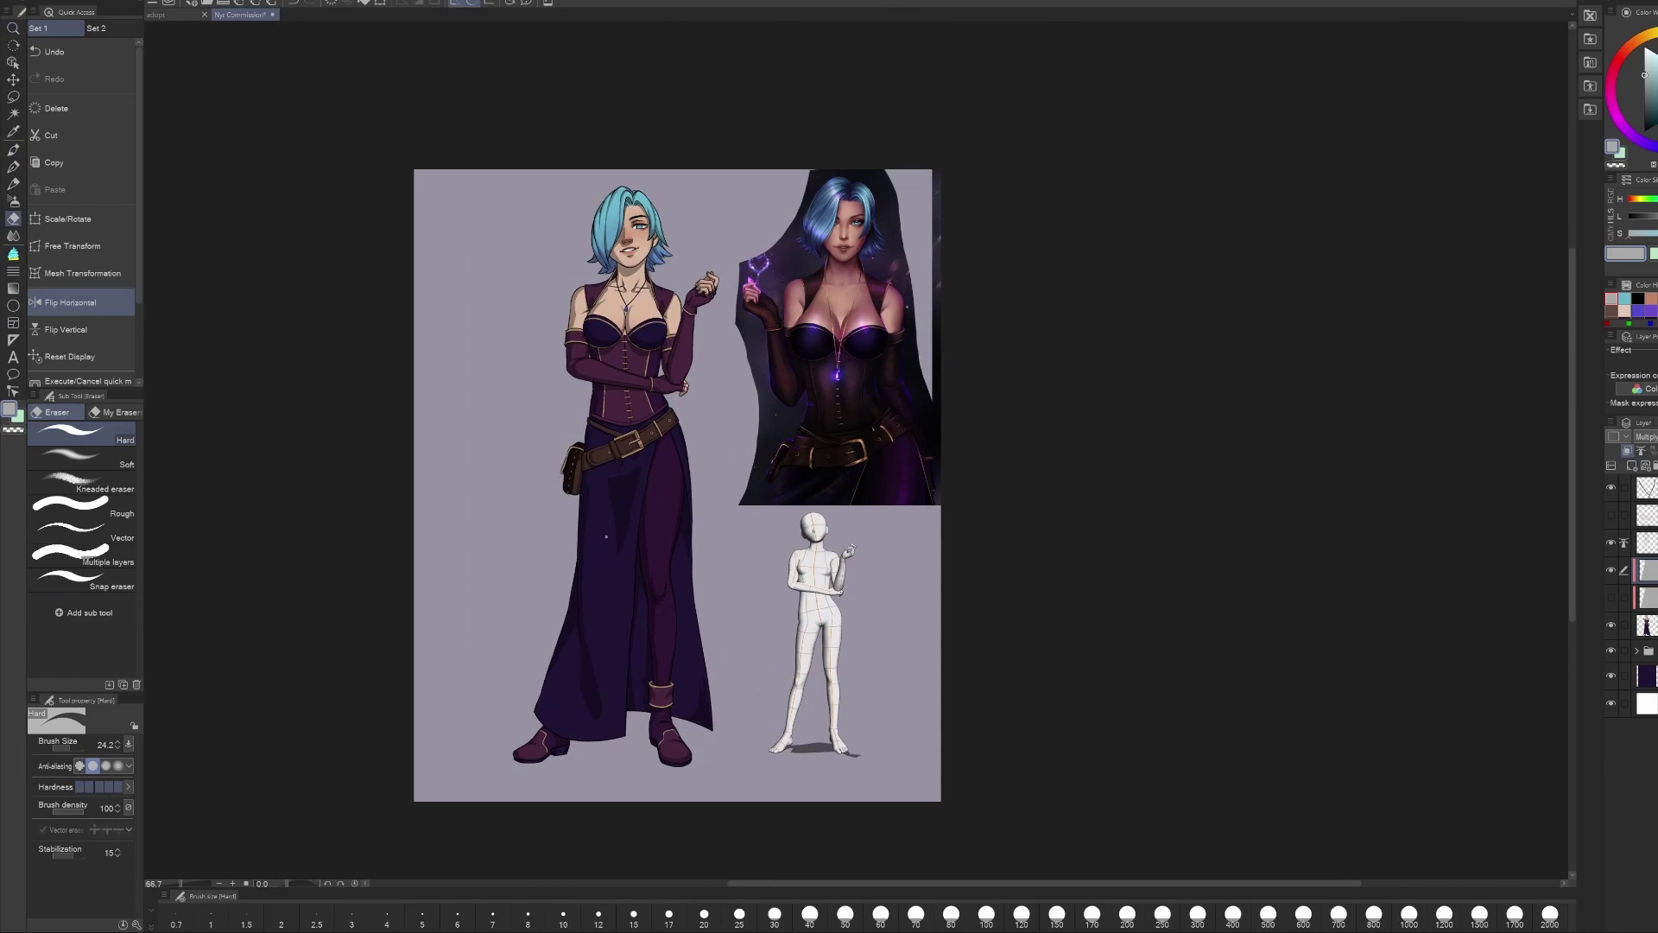
Step: Restore the grey view and reshape the top of the thigh fold shadow below the belt, comparing it in mirrored view
{"action": "key", "text": "ctrl+plus"}
{"action": "key", "text": "ctrl+plus"}
{"action": "key", "text": "e"}
{"action": "key", "text": "p"}
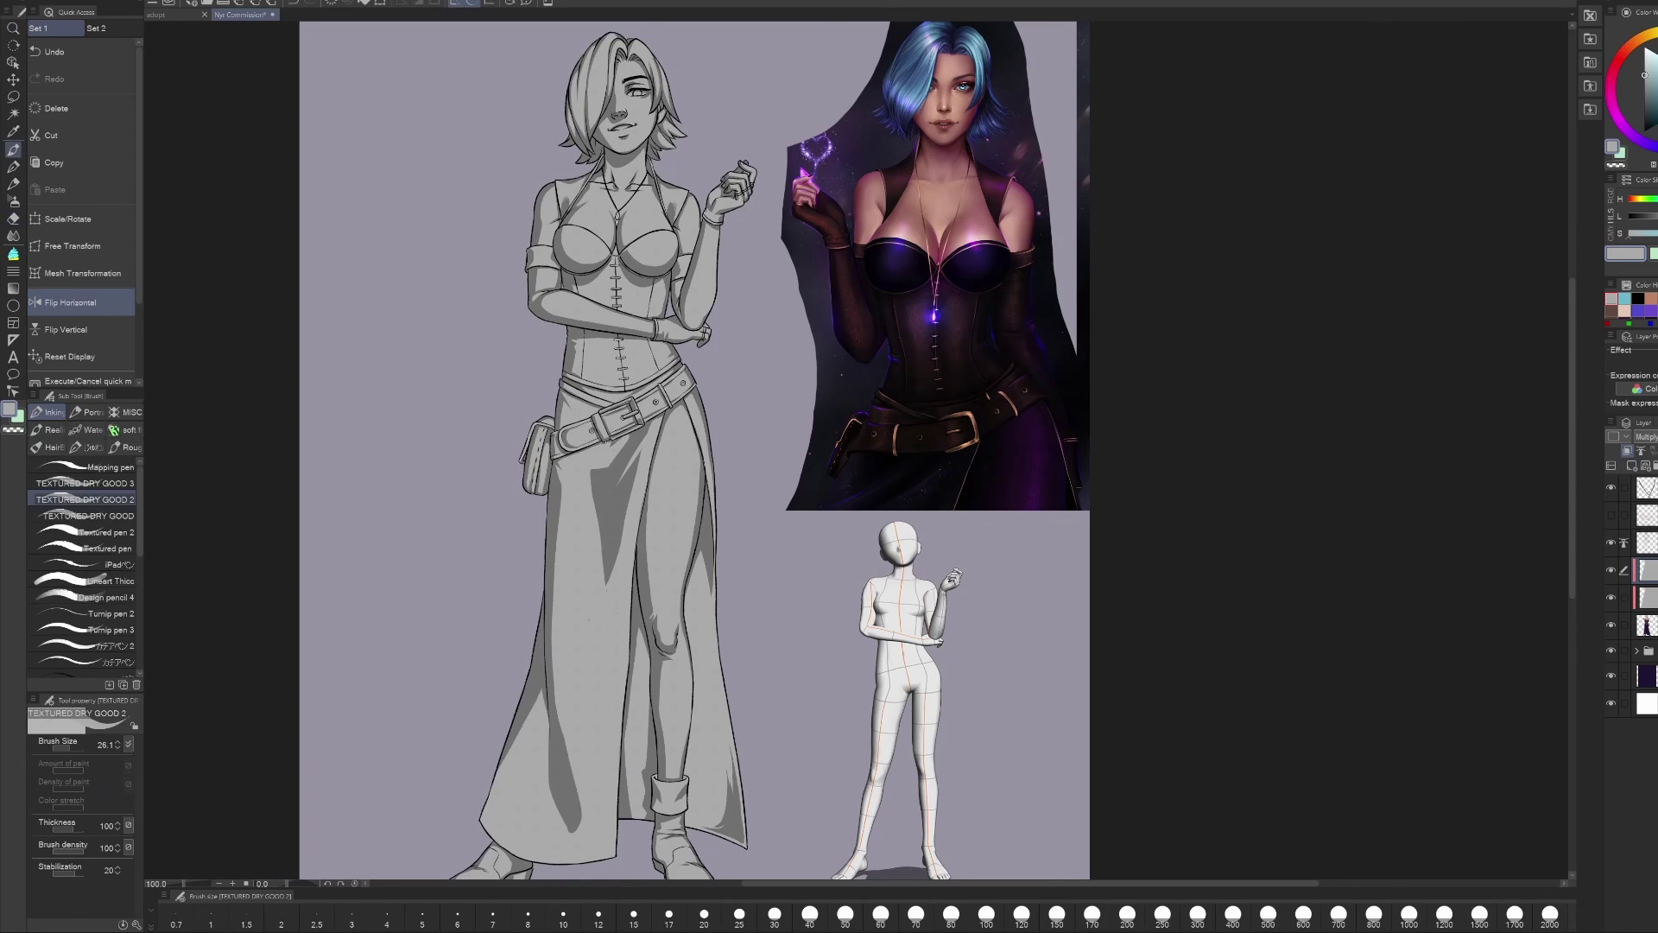
{"action": "key", "text": "e"}
{"action": "key", "text": "h"}
{"action": "key", "text": "h"}
{"action": "key", "text": "ctrl+minus"}
{"action": "key", "text": "ctrl+plus"}
{"action": "key", "text": "p"}
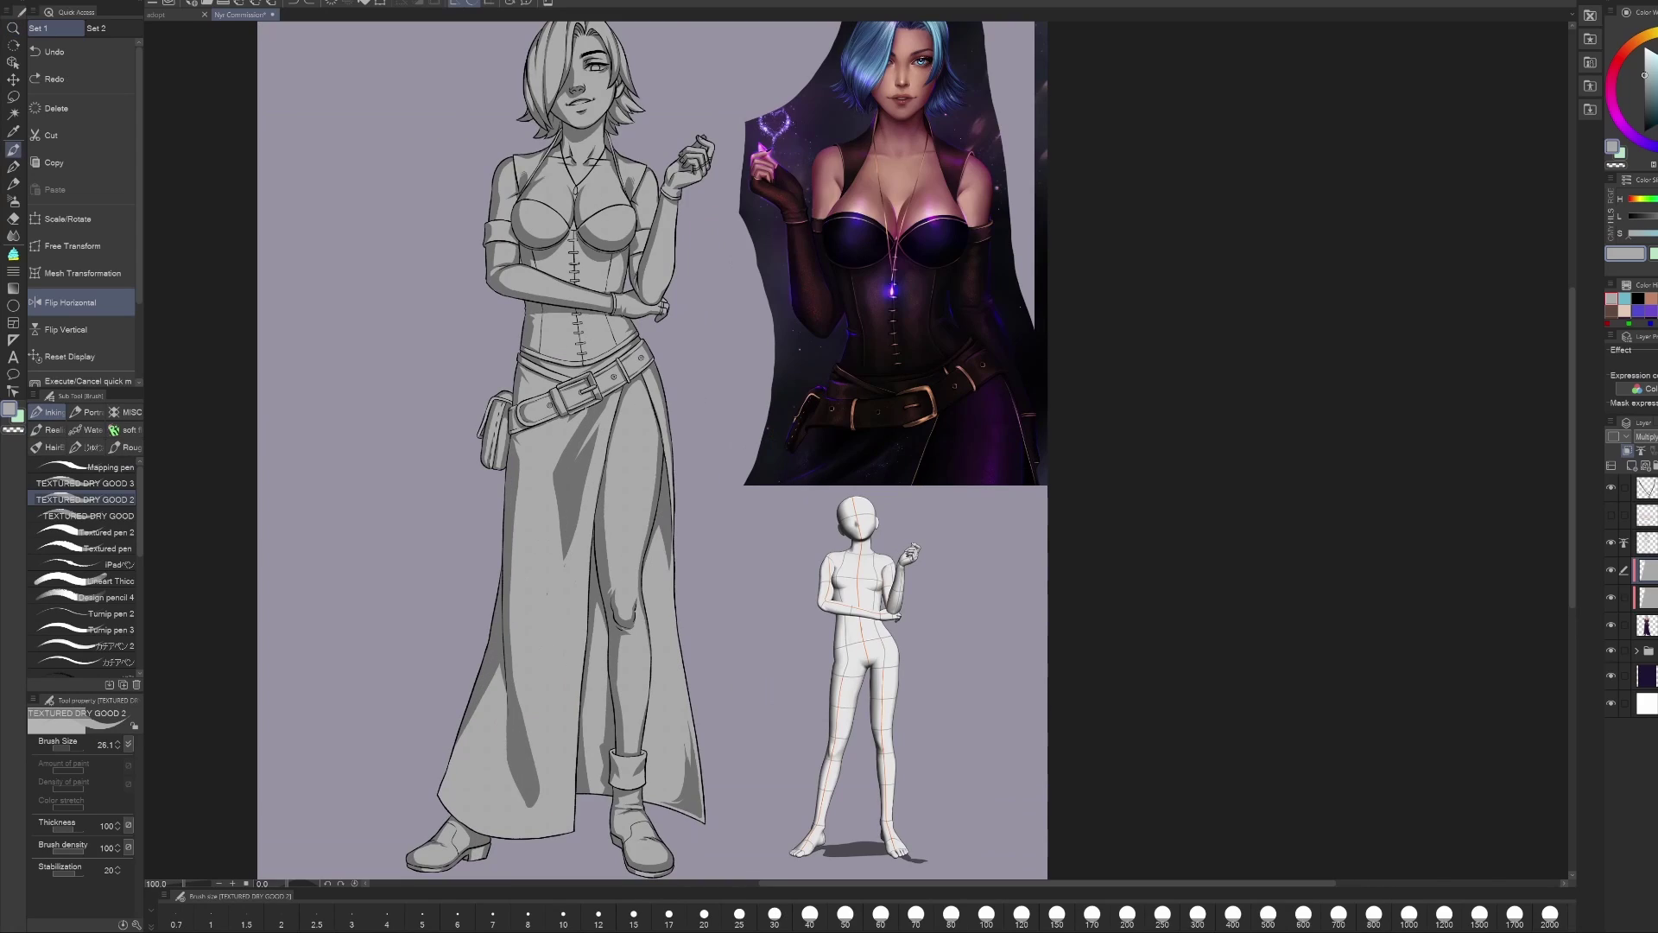
{"action": "key", "text": "h"}
{"action": "key", "text": "h"}
Step: Widen the shadow on the skirt's flared pouch side near the hem and refine it against the lower fold shadow
{"action": "left_click_drag", "start_coordinate": [548, 421], "coordinate": [523, 330]}
{"action": "key", "text": "e"}
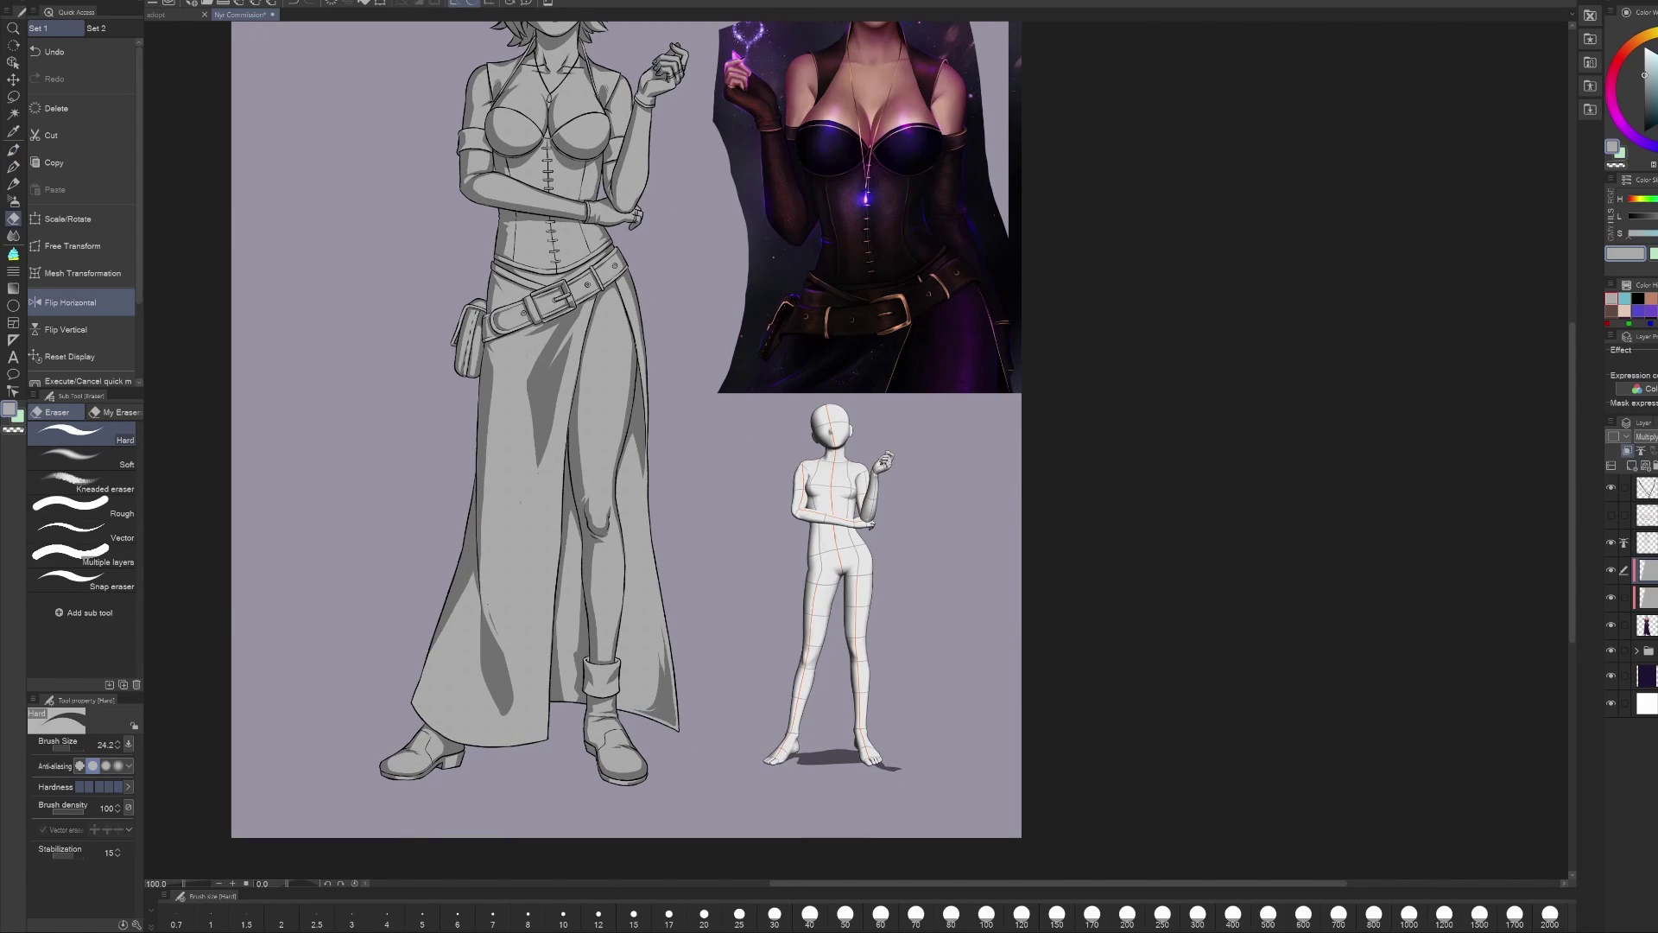
{"action": "key", "text": "ctrl+minus"}
{"action": "key", "text": "ctrl+plus"}
{"action": "key", "text": "p"}
{"action": "key", "text": "e"}
{"action": "key", "text": "p"}
{"action": "key", "text": "e"}
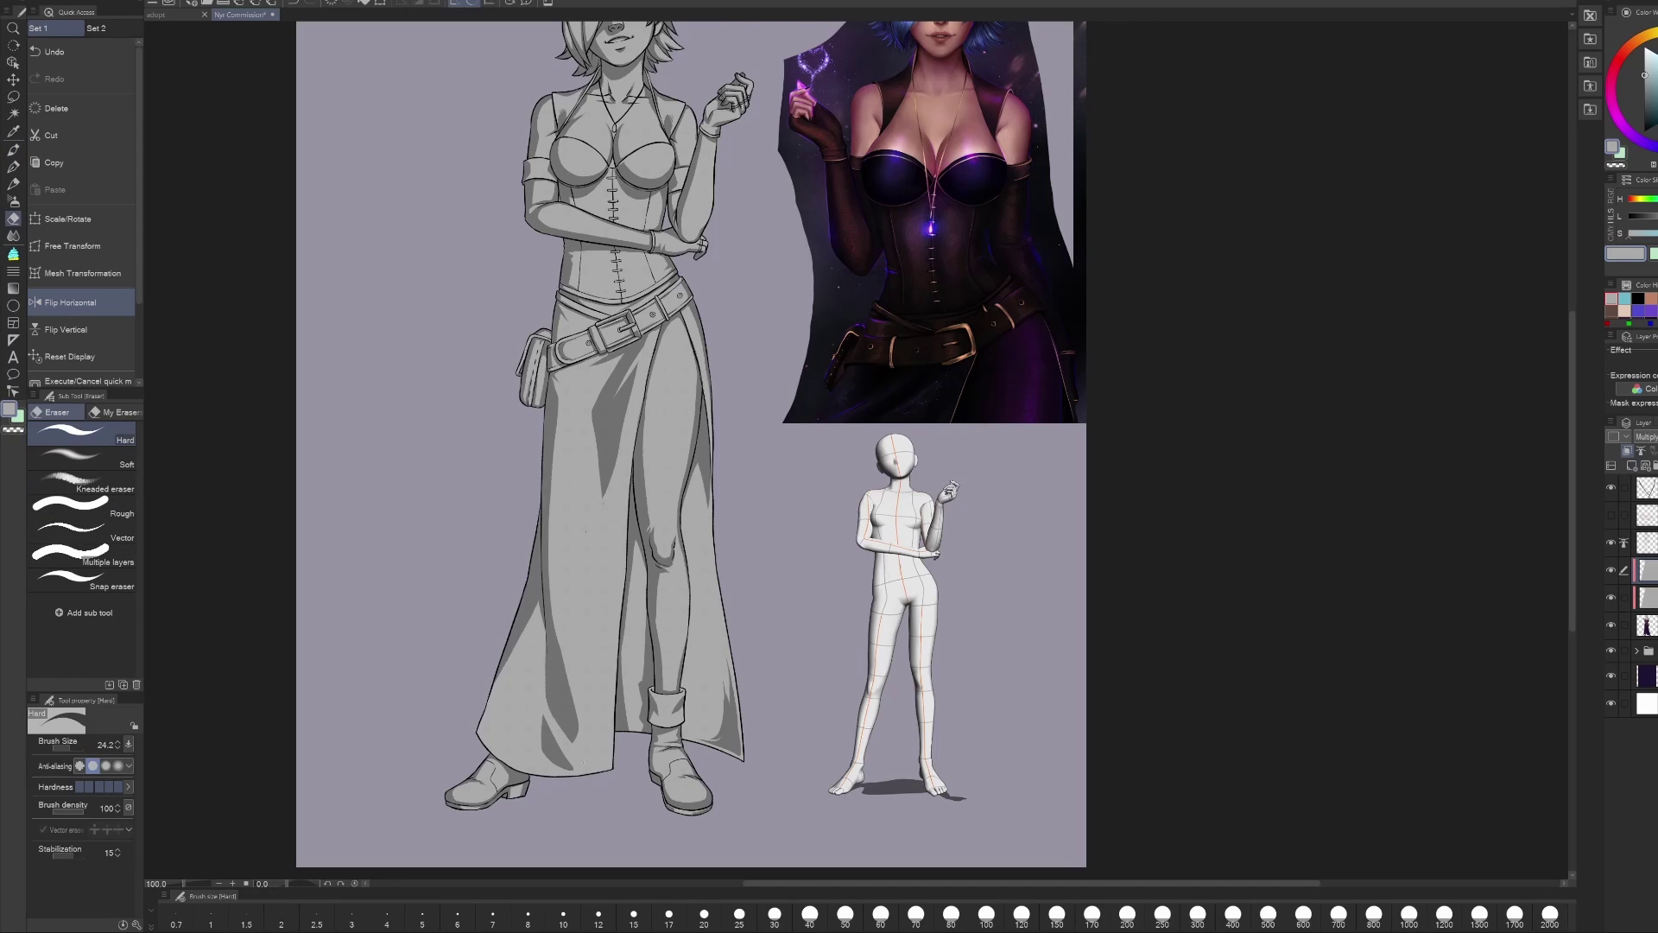
{"action": "key", "text": "p"}
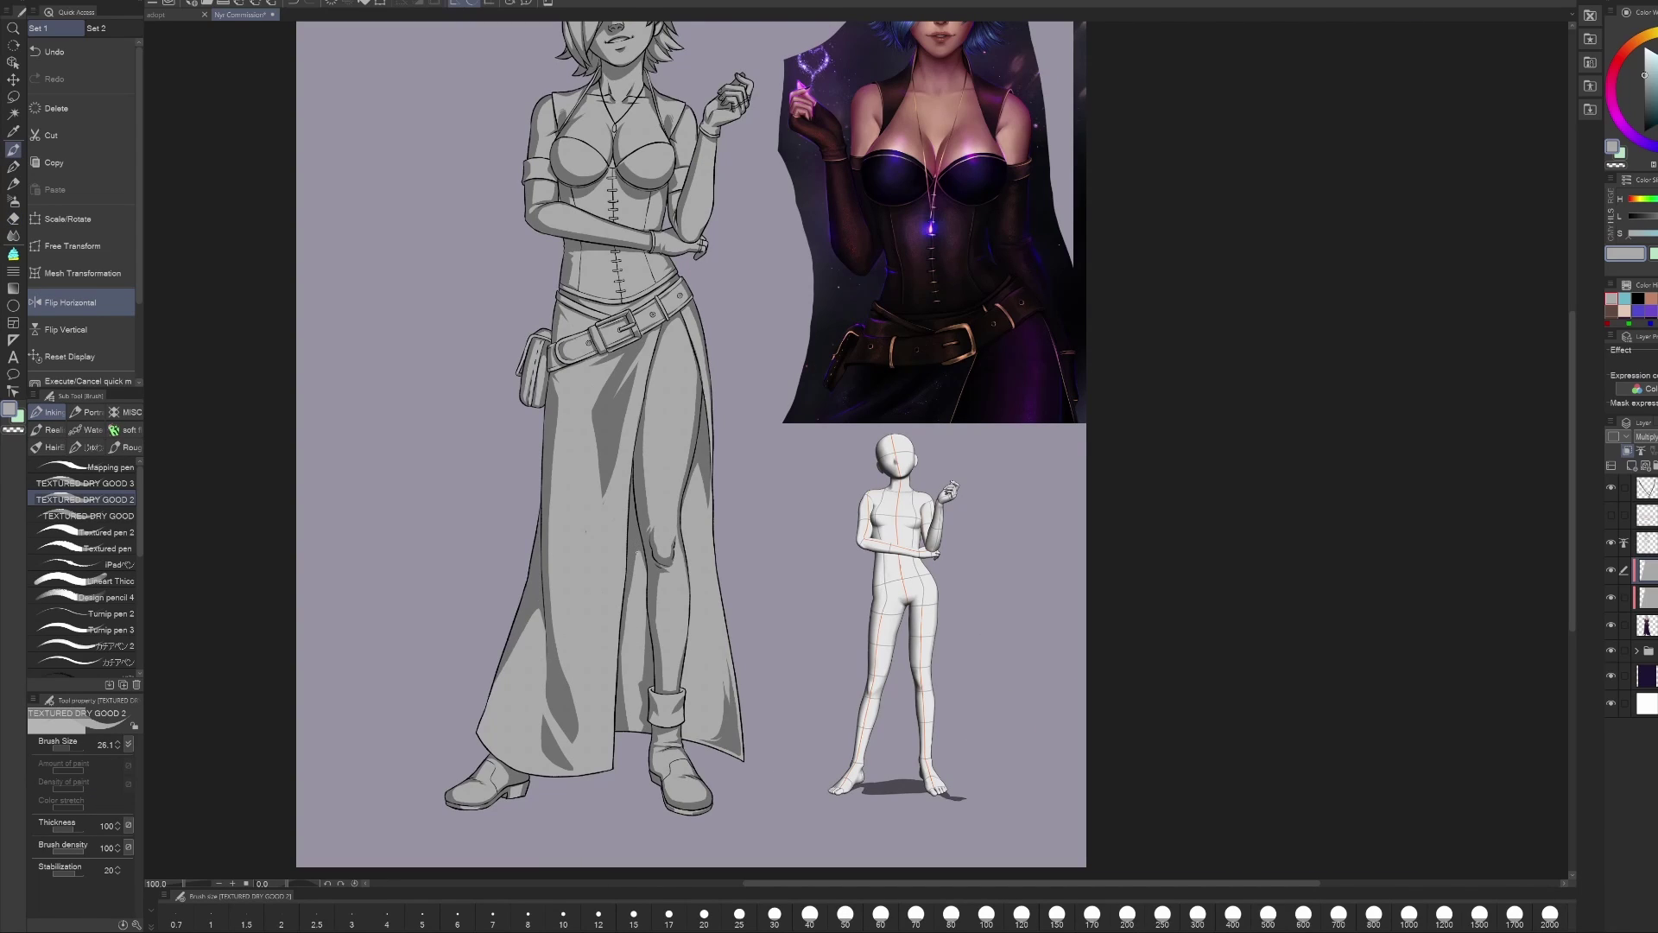
{"action": "key", "text": "e"}
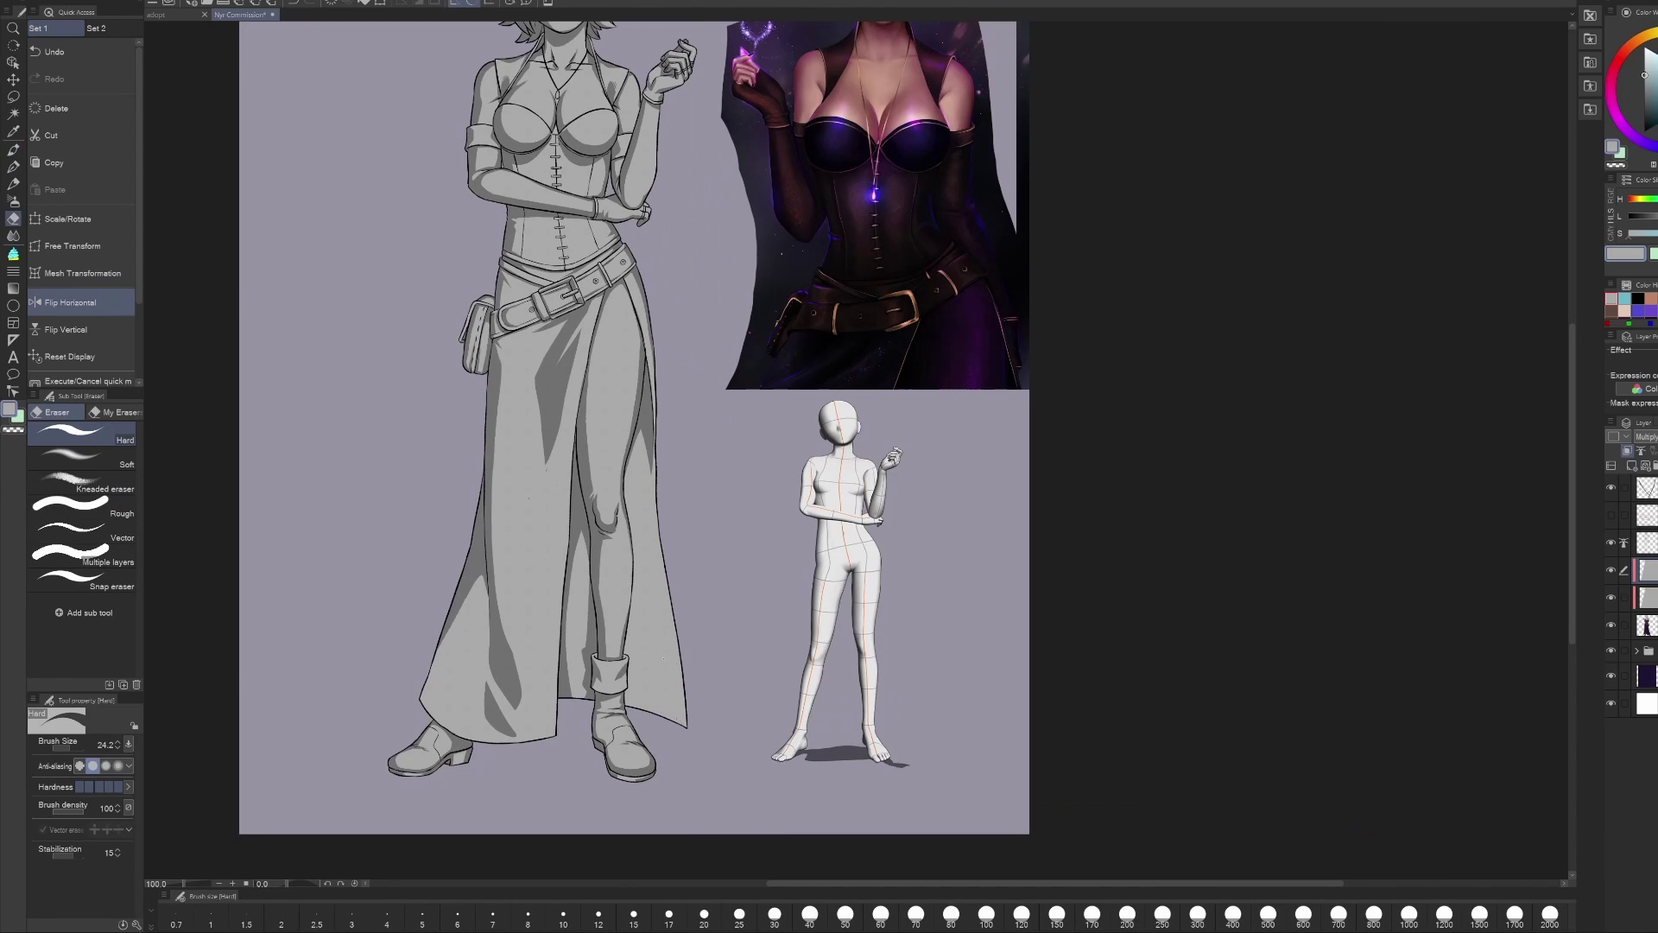
{"action": "key", "text": "p"}
{"action": "key", "text": "e"}
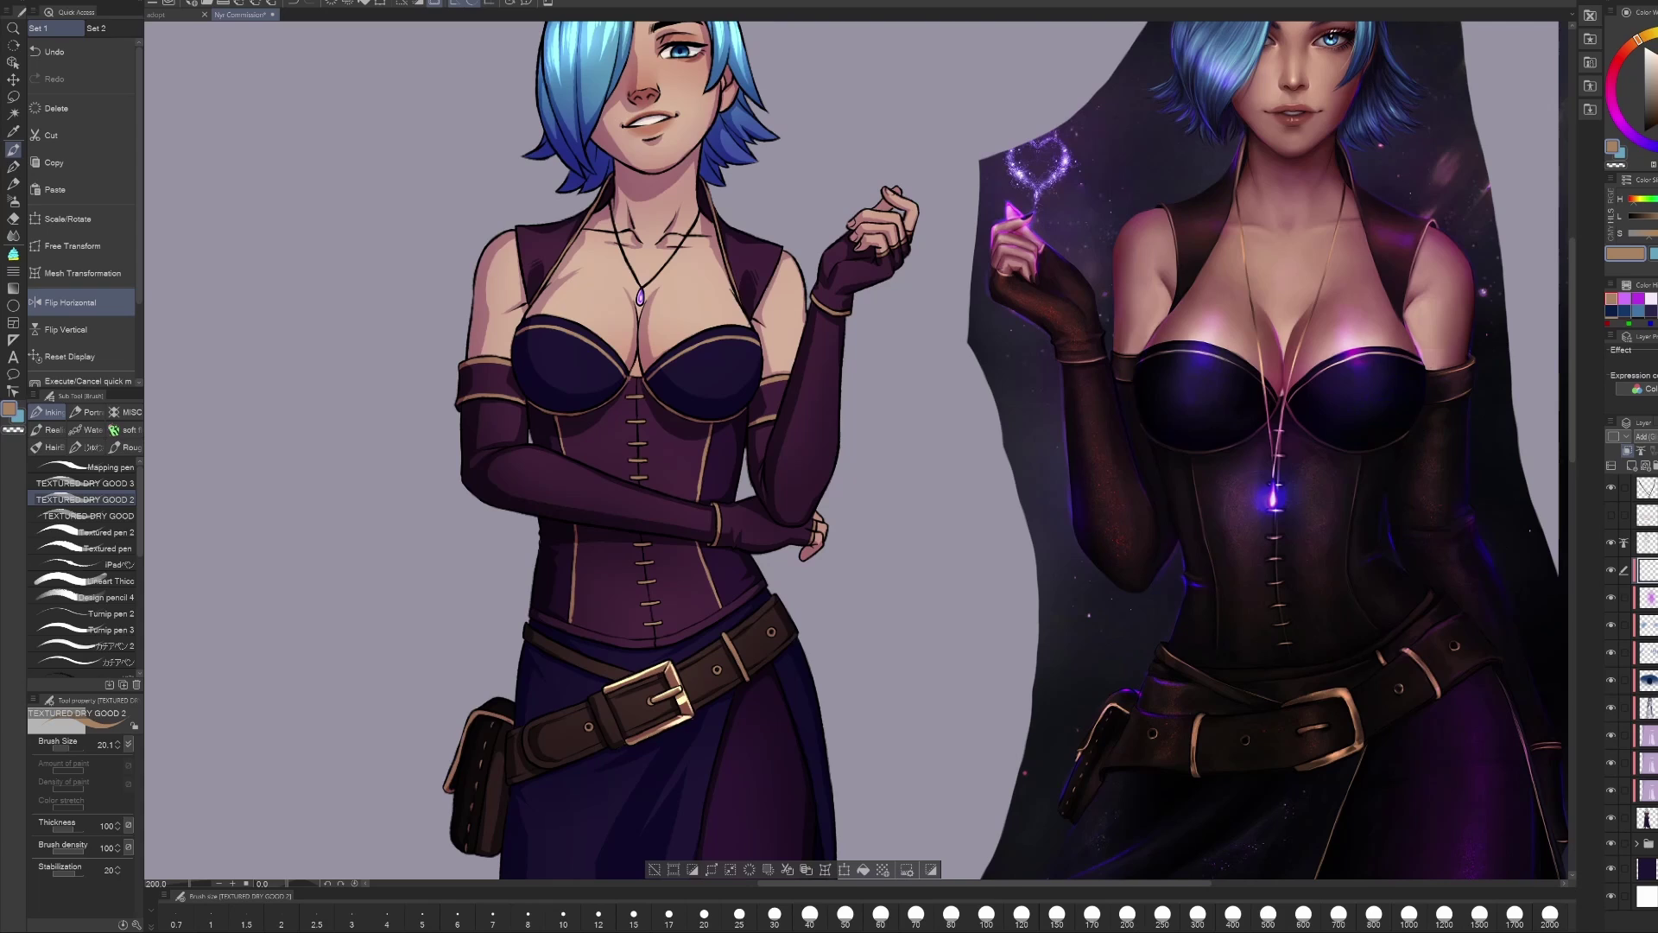
Step: Paint bright highlights on the gold trim of the armbands, bust and belt buckle, comparing them in mirrored view
{"action": "key", "text": "e"}
{"action": "key", "text": "b"}
{"action": "key", "text": "h"}
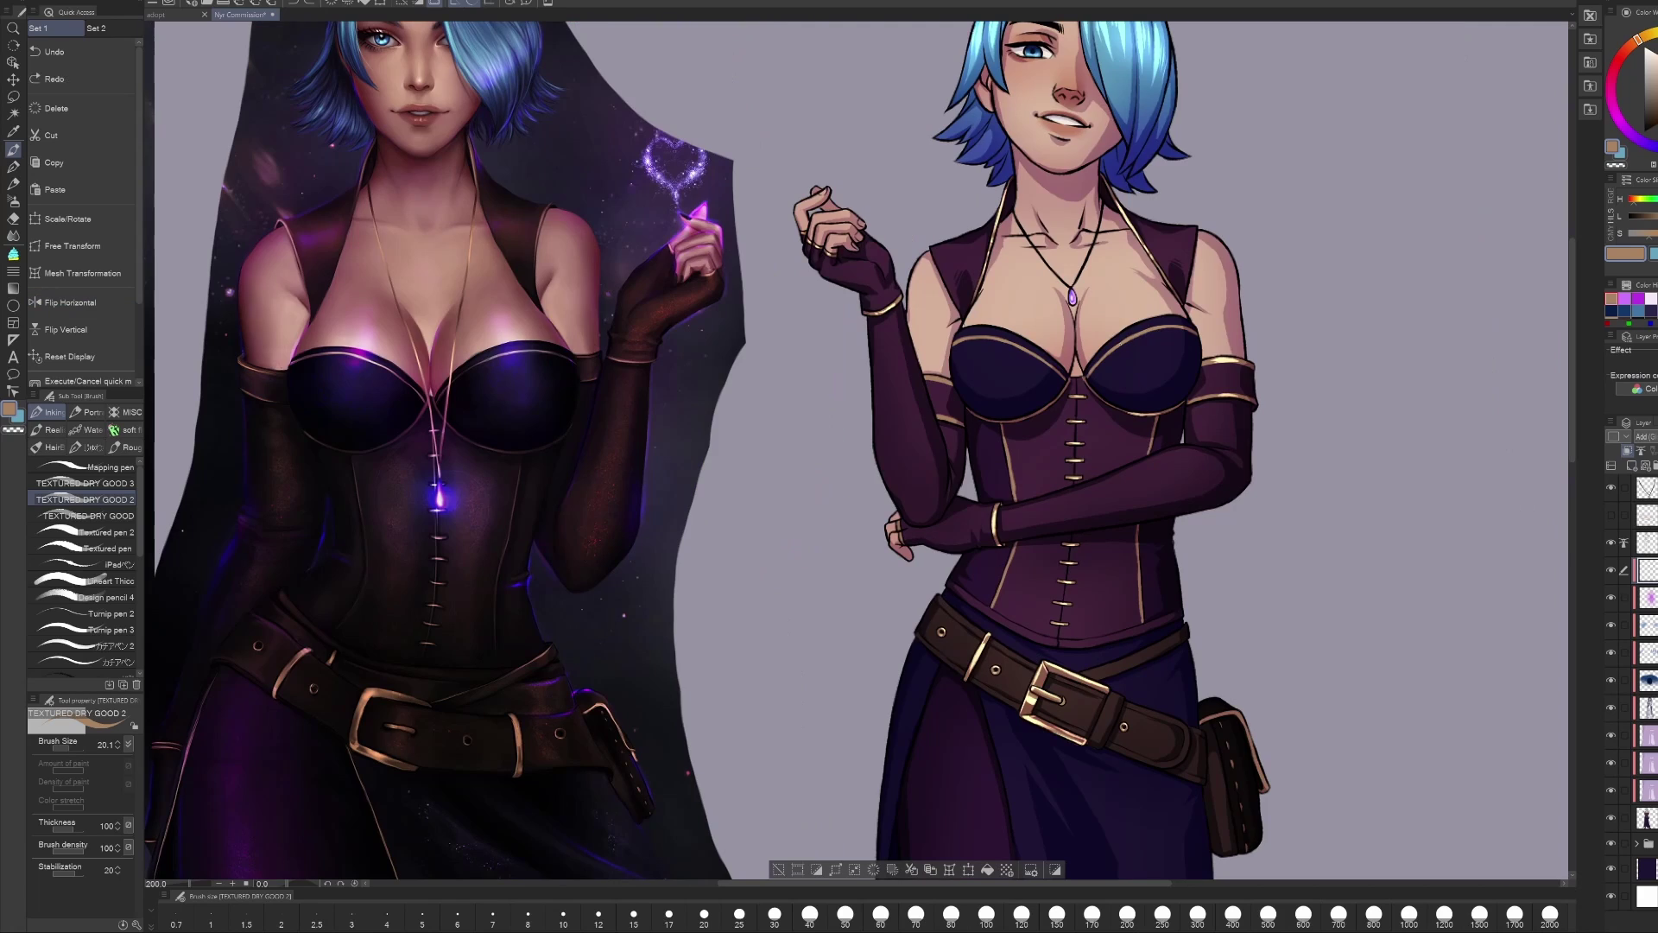
{"action": "key", "text": "e"}
{"action": "key", "text": "h"}
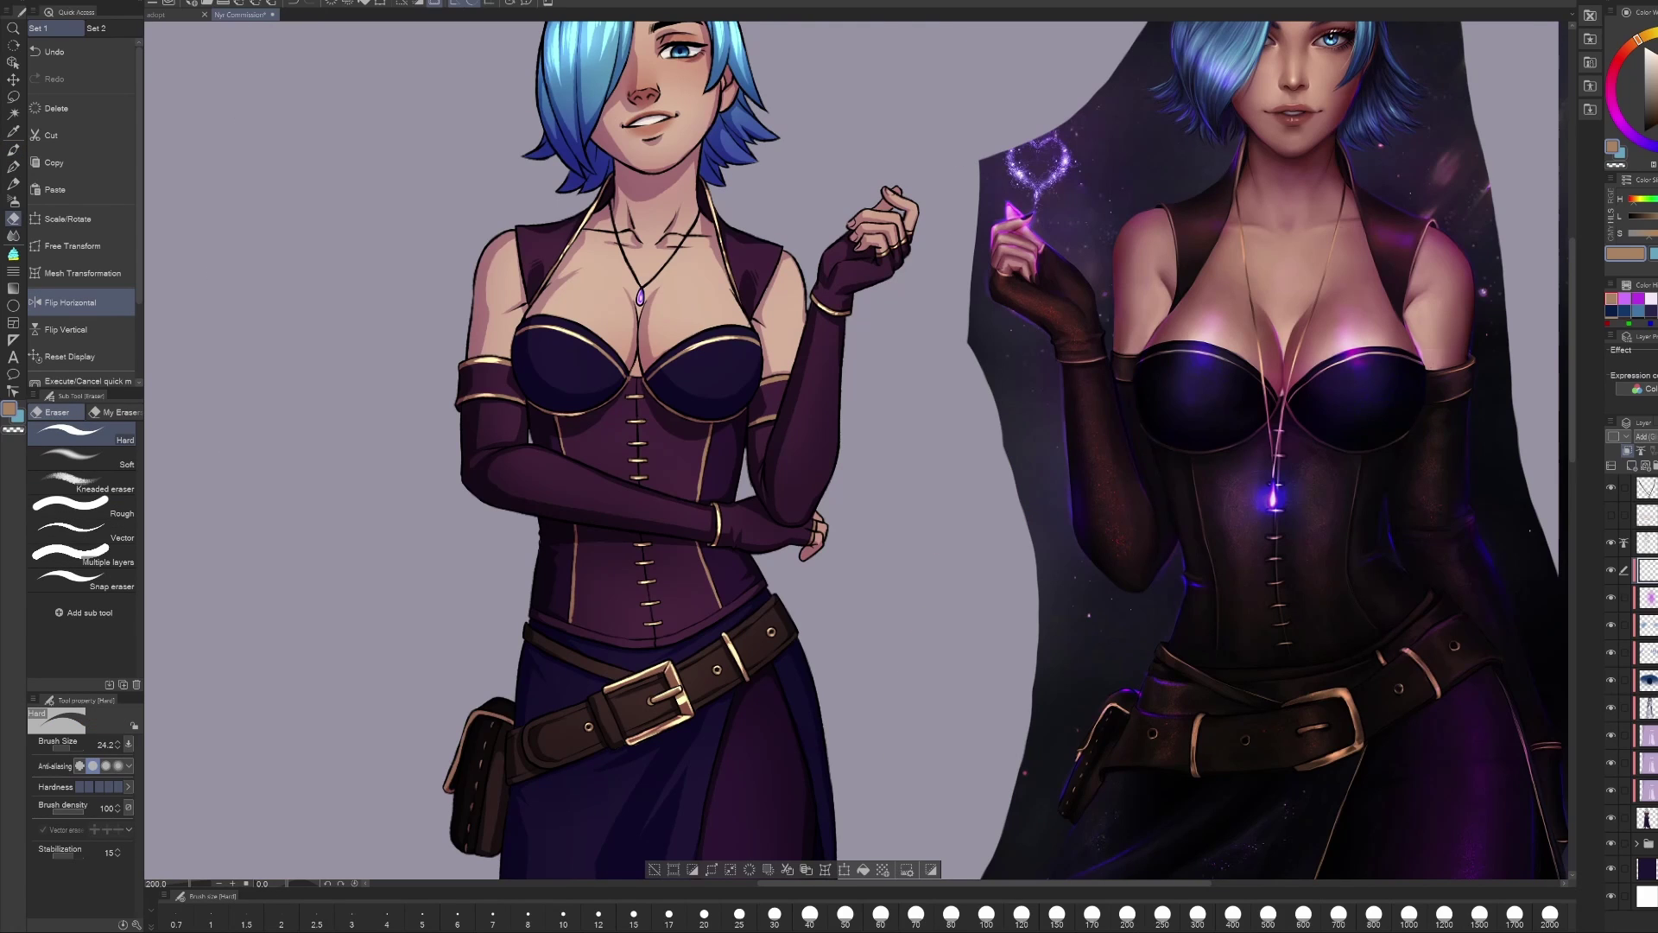
{"action": "key", "text": "b"}
{"action": "scroll", "coordinate": [667, 442], "scroll_direction": "down", "scroll_amount": 2}
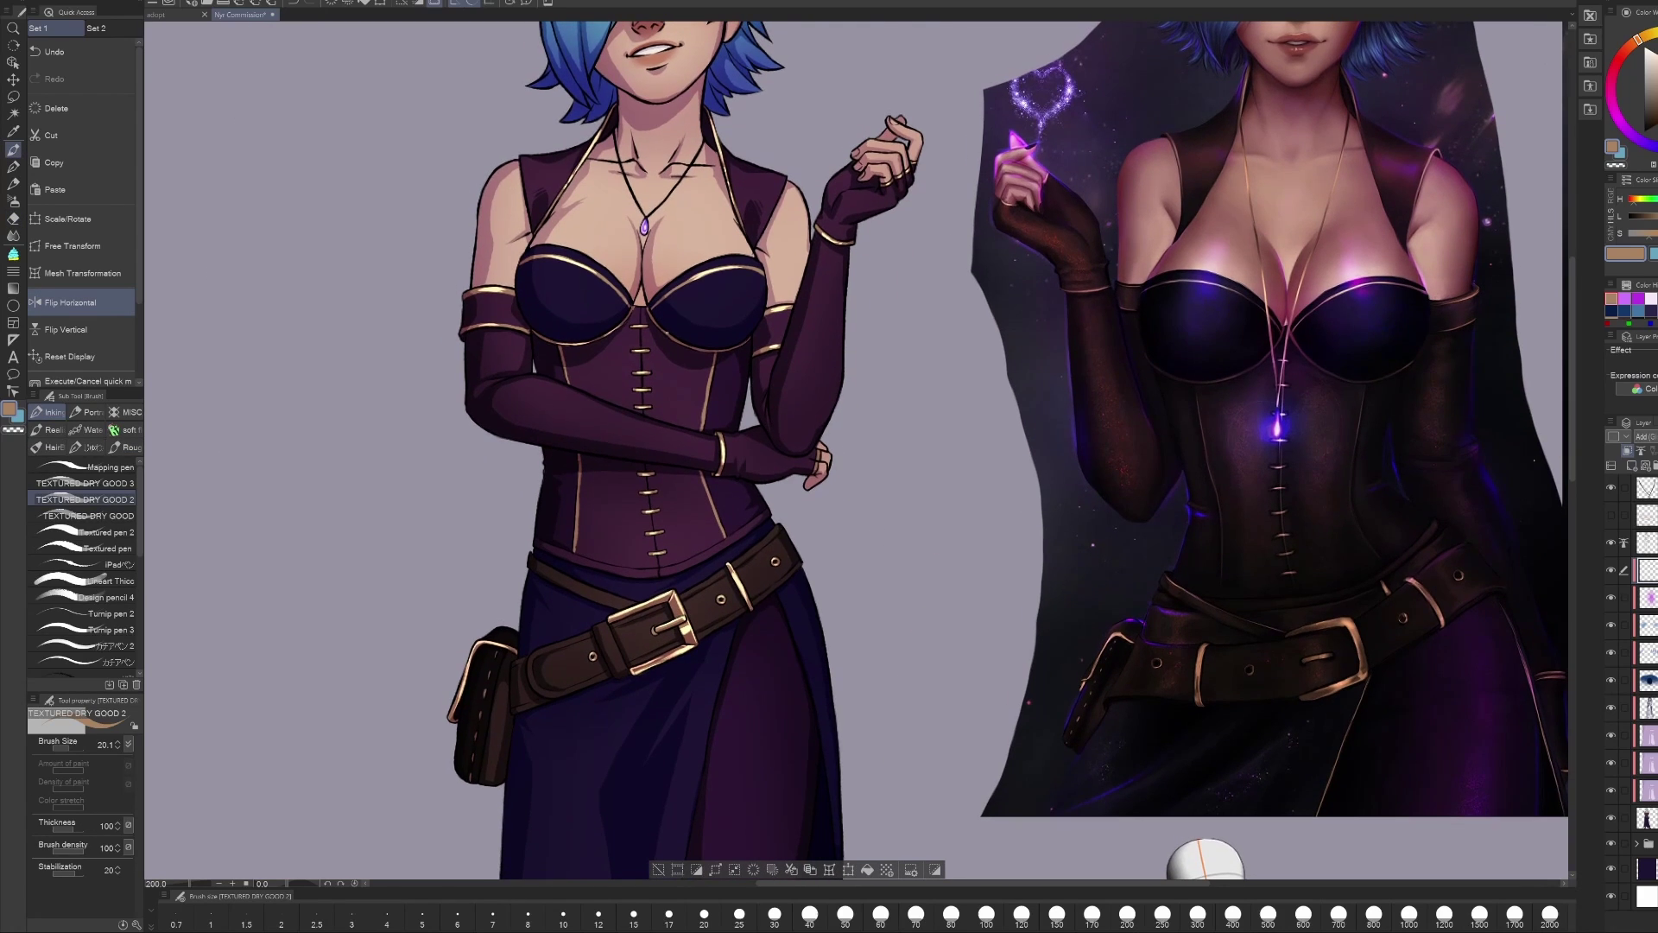
Step: Highlight the gold trim on the boot cuff and the front of the boots
{"action": "scroll", "coordinate": [666, 332], "scroll_direction": "down", "scroll_amount": 5}
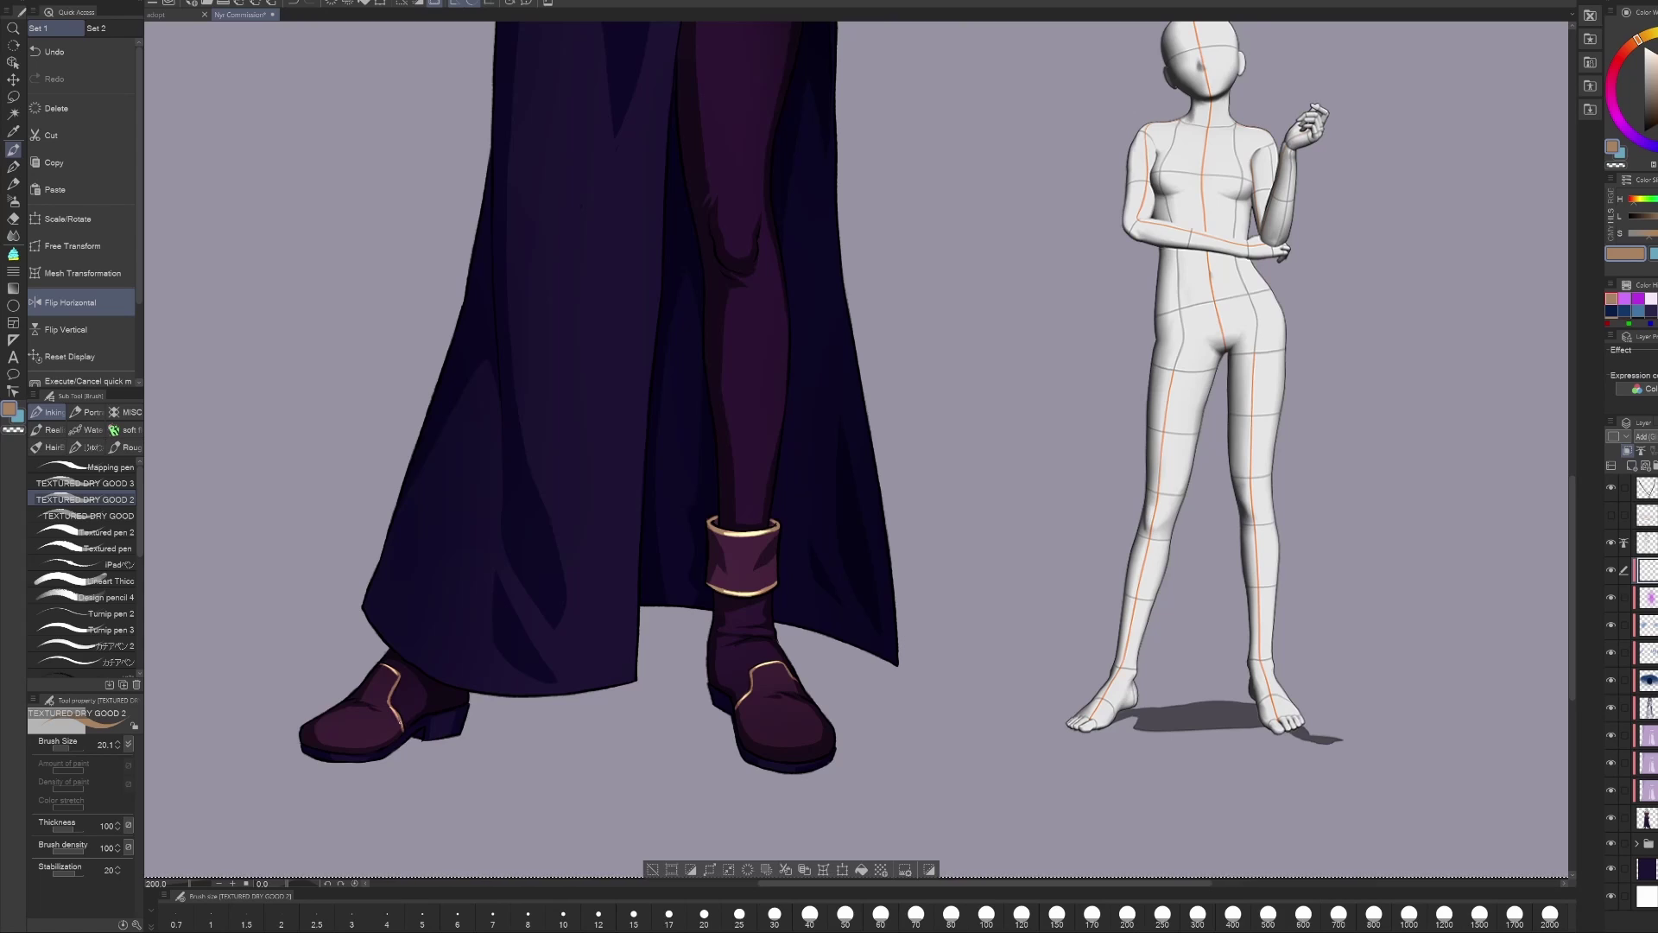
{"action": "key", "text": "ctrl+0"}
{"action": "scroll", "coordinate": [605, 415], "scroll_direction": "up", "scroll_amount": 5}
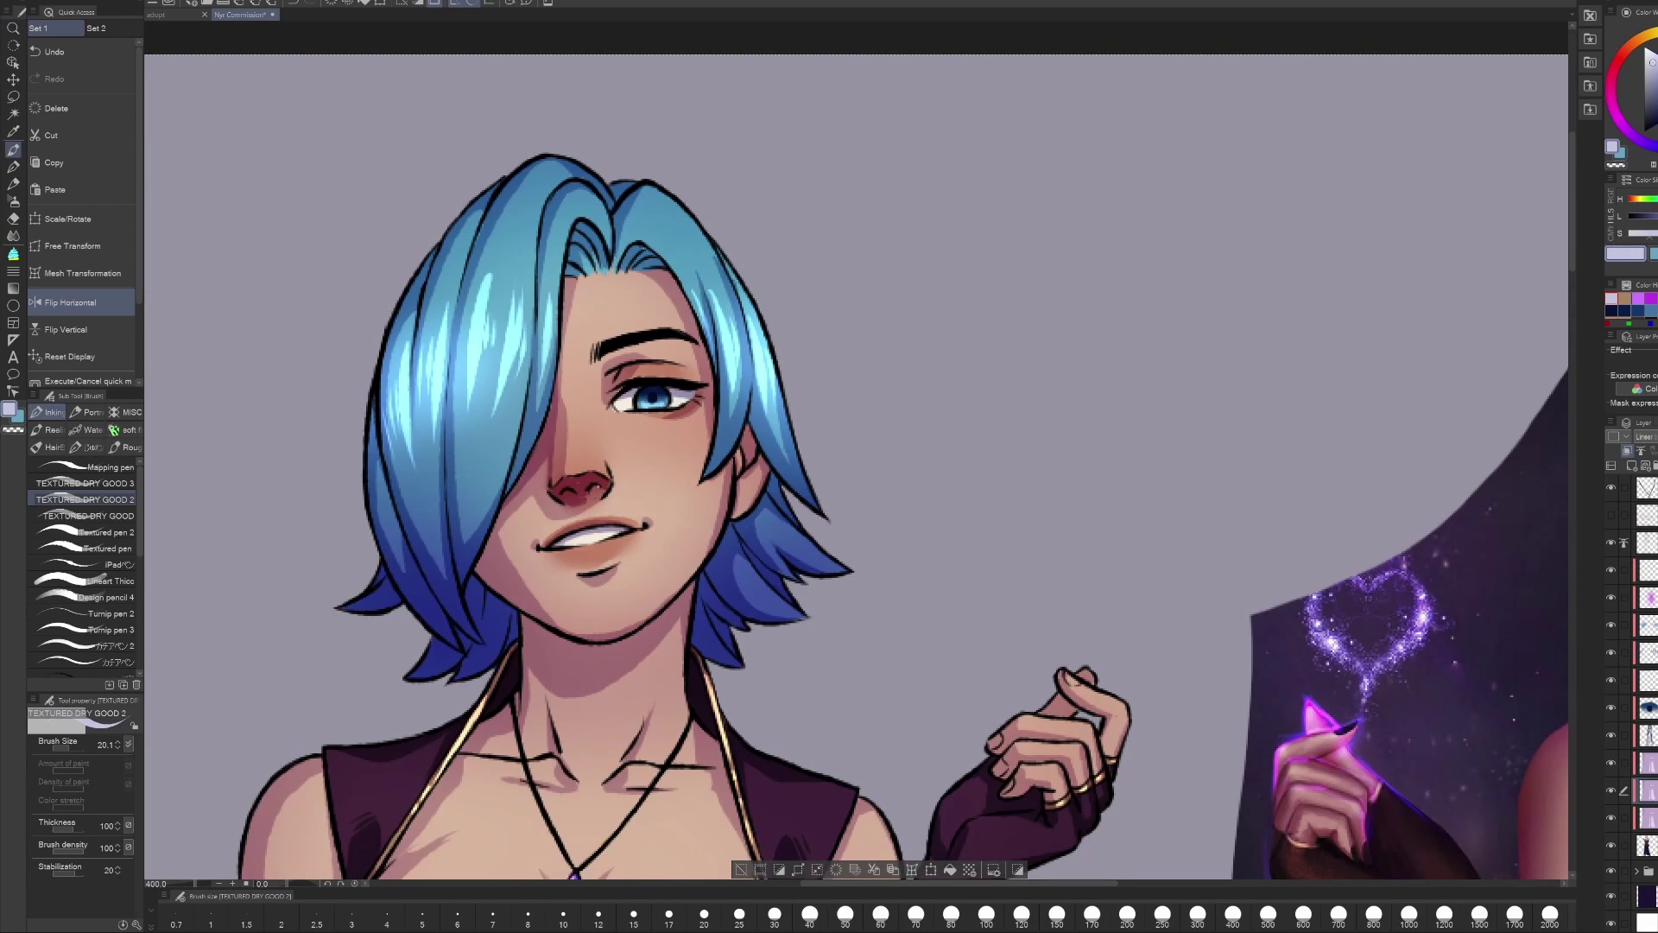
Step: Paint soft skin highlights on the woman's nose and lips
{"action": "key", "text": "slash"}
{"action": "left_click", "coordinate": [676, 513], "text": "alt"}
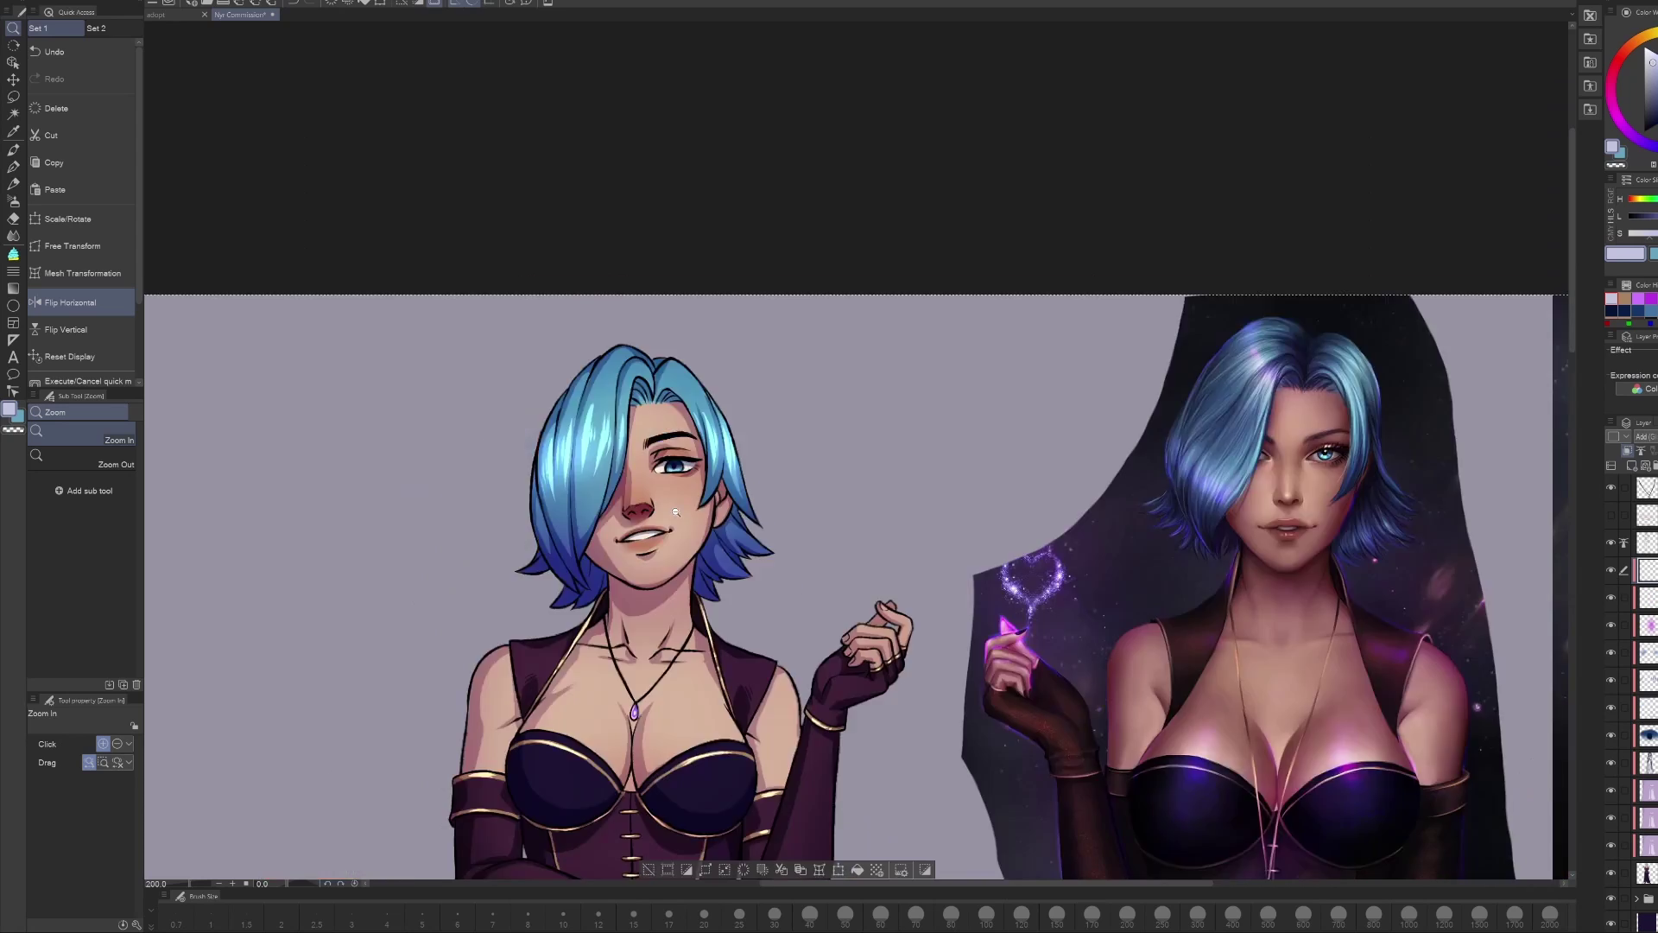
{"action": "left_click", "coordinate": [675, 512]}
{"action": "key", "text": "p"}
{"action": "mouse_move", "coordinate": [851, 554]}
{"action": "left_mouse_down"}
{"action": "mouse_move", "coordinate": [838, 531]}
{"action": "mouse_move", "coordinate": [856, 533]}
{"action": "left_mouse_up"}
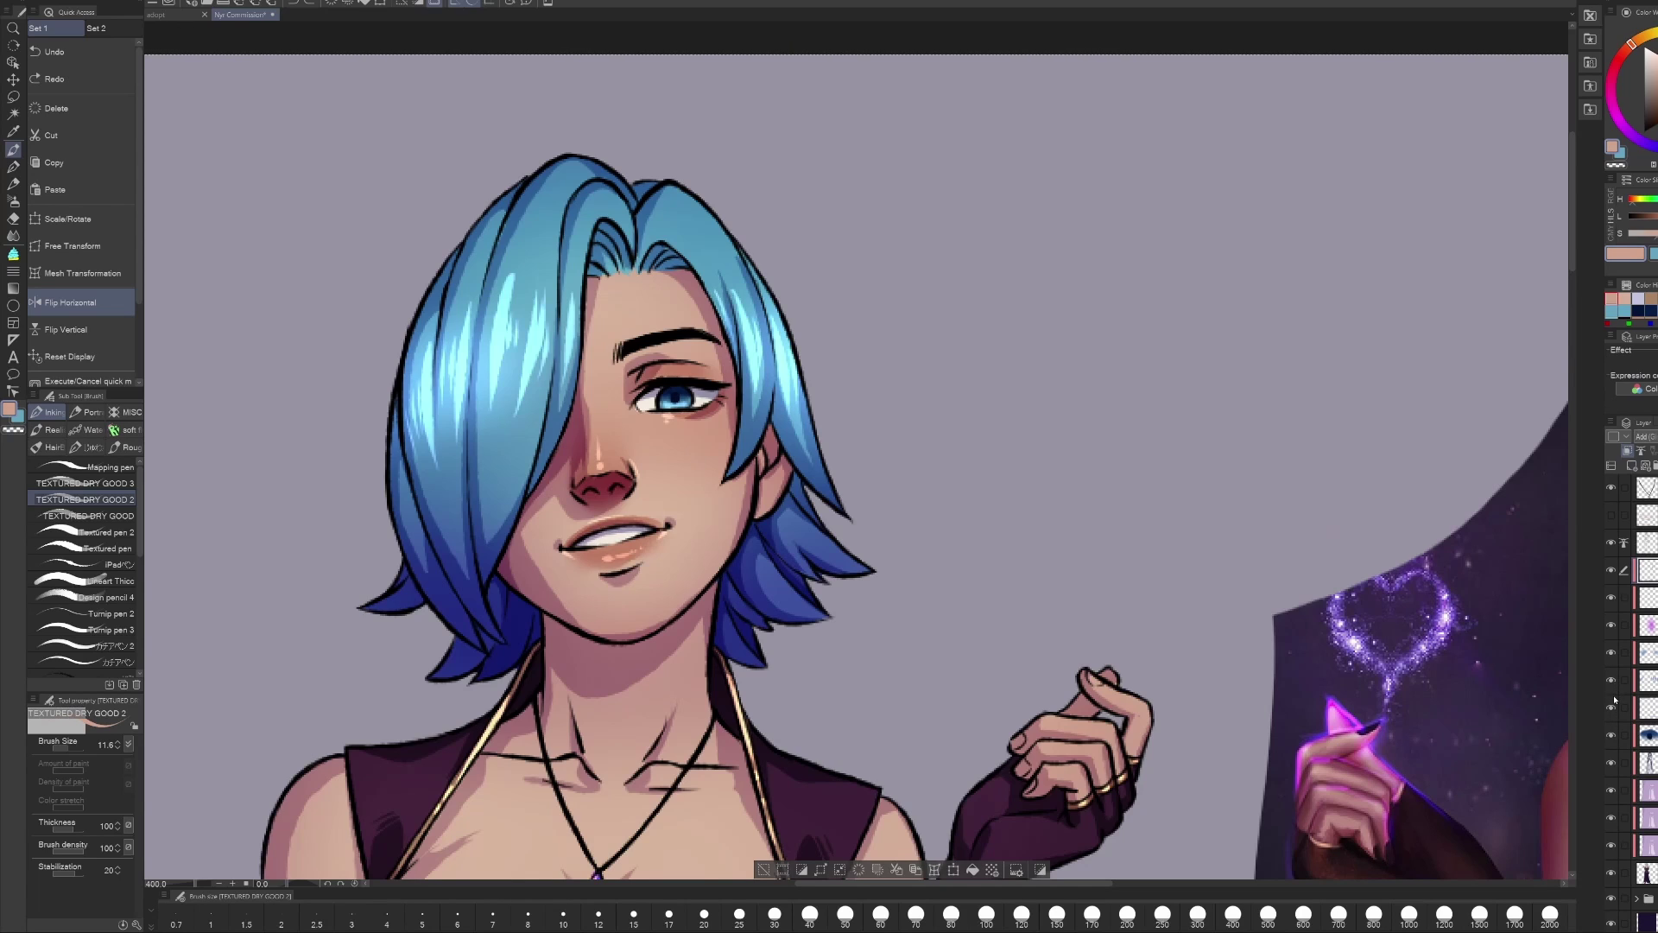
Step: Paint brown highlights on the leather of the belt and pouch
{"action": "key", "text": "ctrl+0"}
{"action": "scroll", "coordinate": [704, 522], "scroll_direction": "up", "scroll_amount": 5}
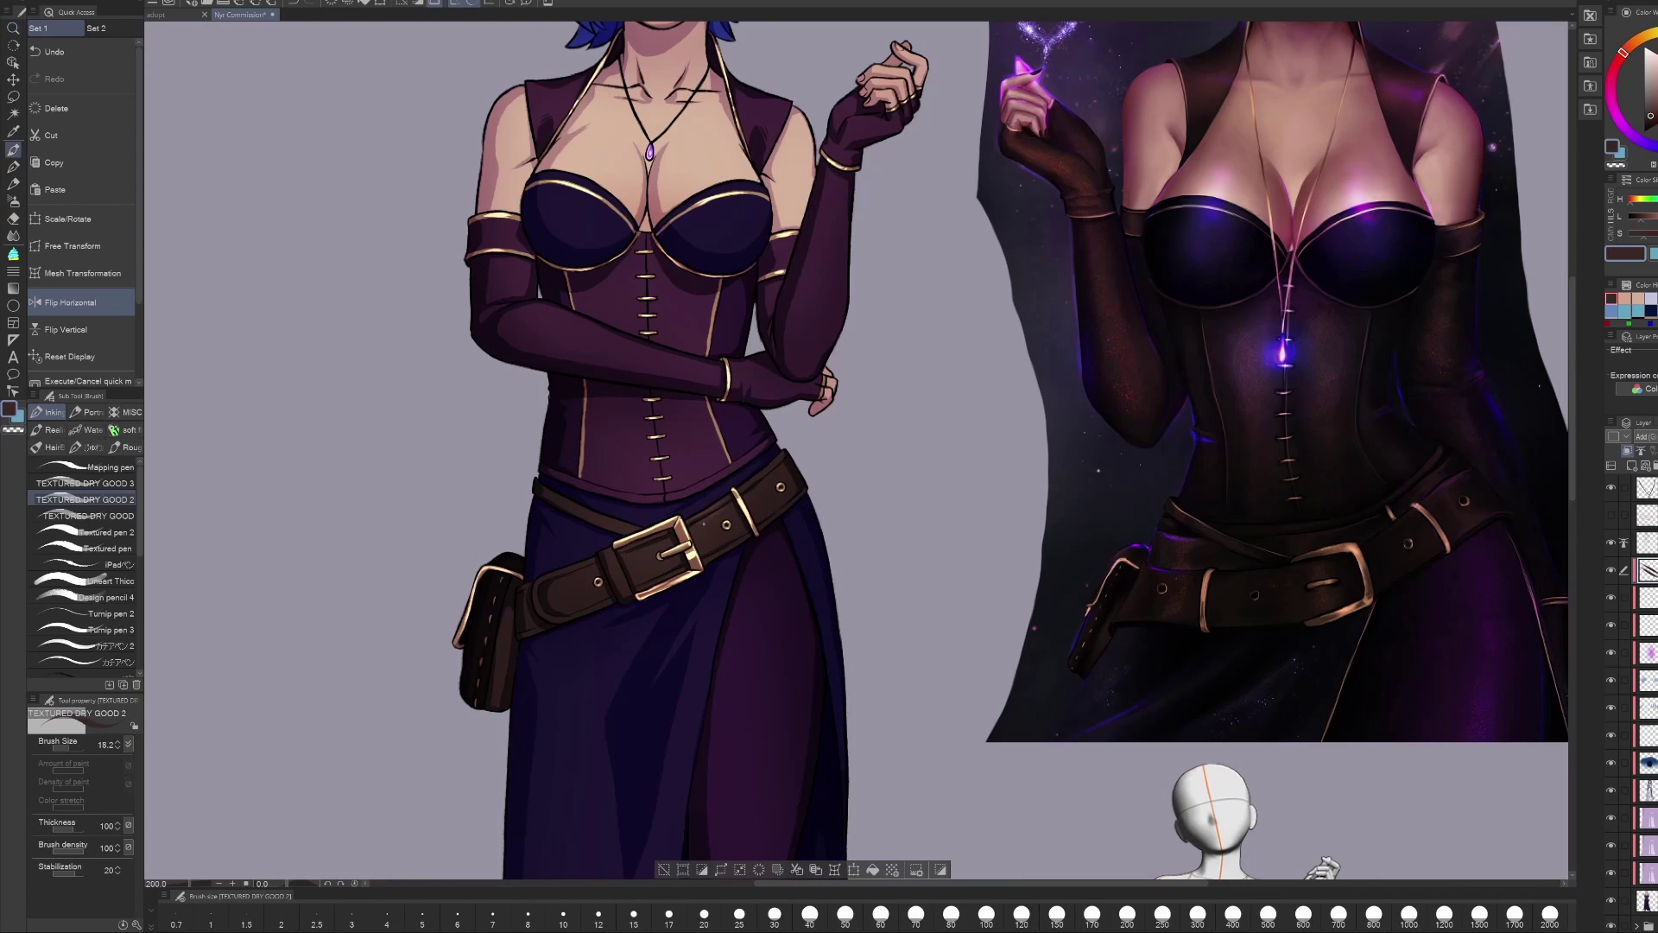
{"action": "scroll", "coordinate": [896, 474], "scroll_direction": "up", "scroll_amount": 3}
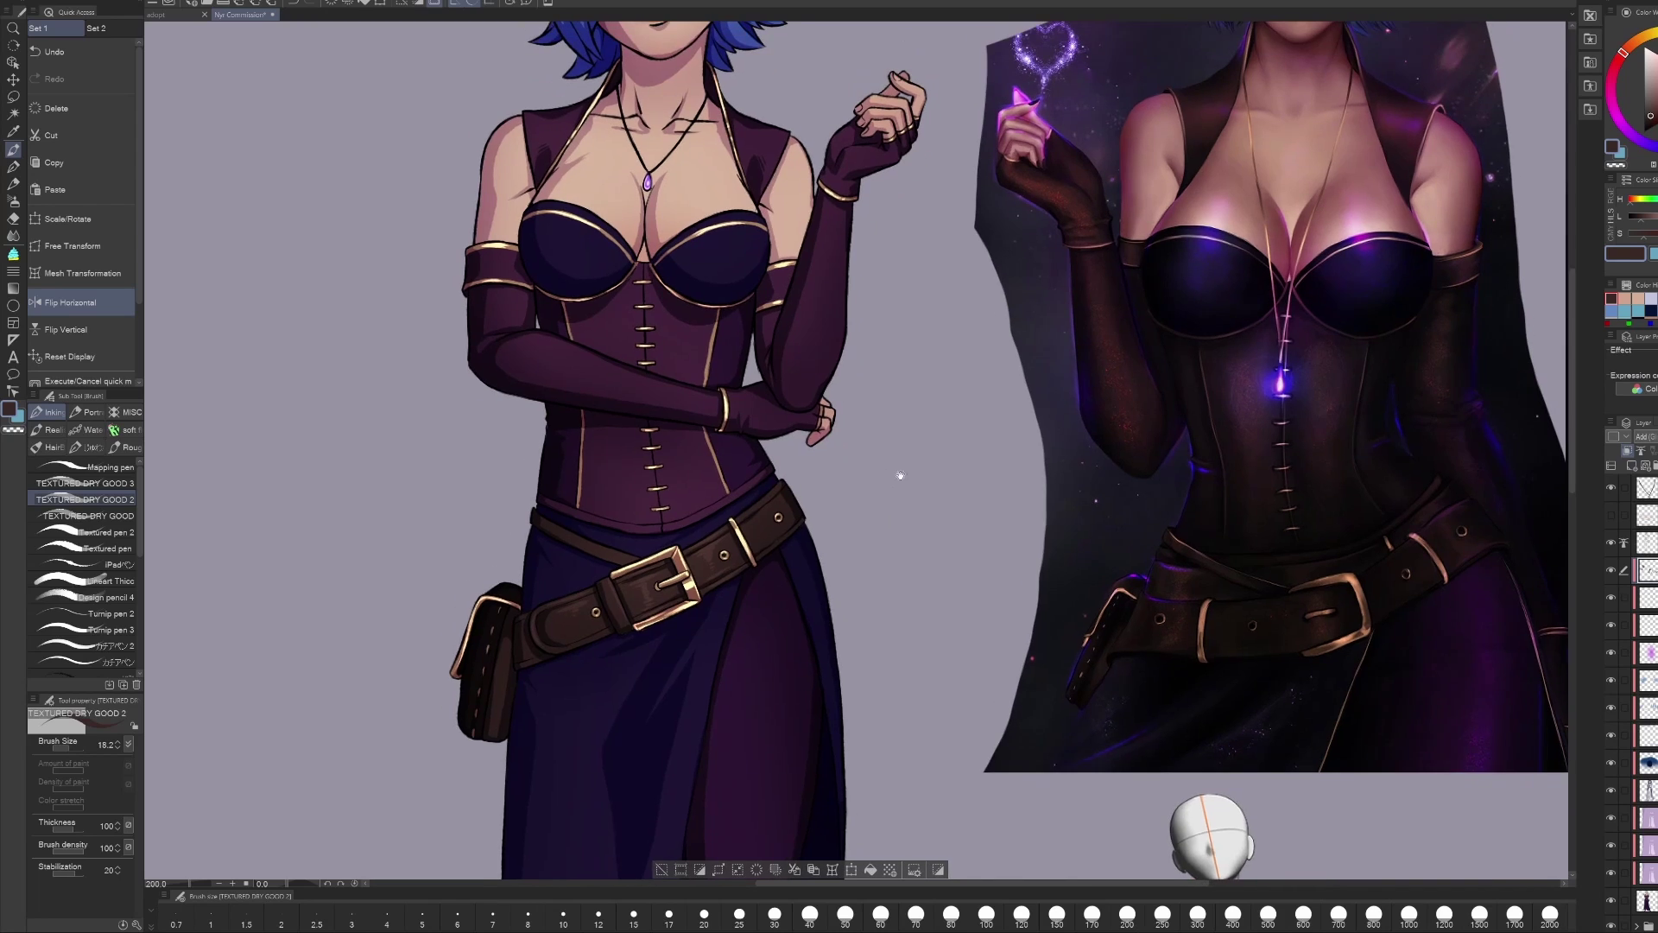
Step: Fill lighter purple highlight shapes along the thigh and shin of the exposed leg, cleaning up their edges
{"action": "scroll", "coordinate": [807, 544], "scroll_direction": "down", "scroll_amount": 3}
{"action": "key", "text": "j"}
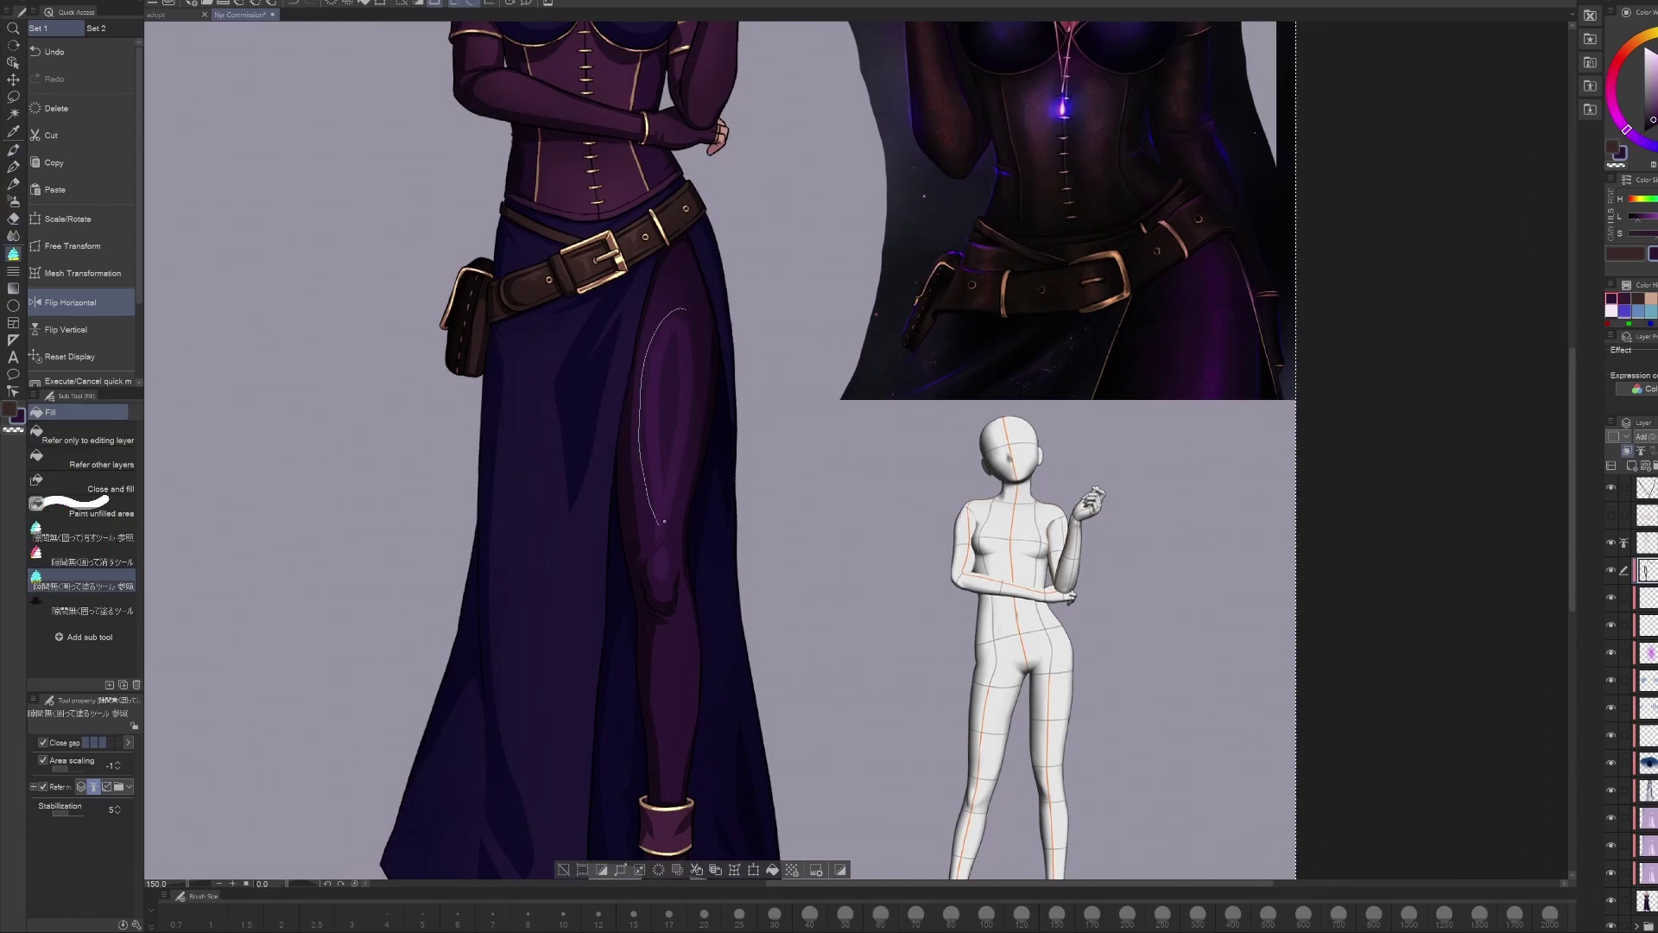
{"action": "scroll", "coordinate": [657, 431], "scroll_direction": "down", "scroll_amount": 2}
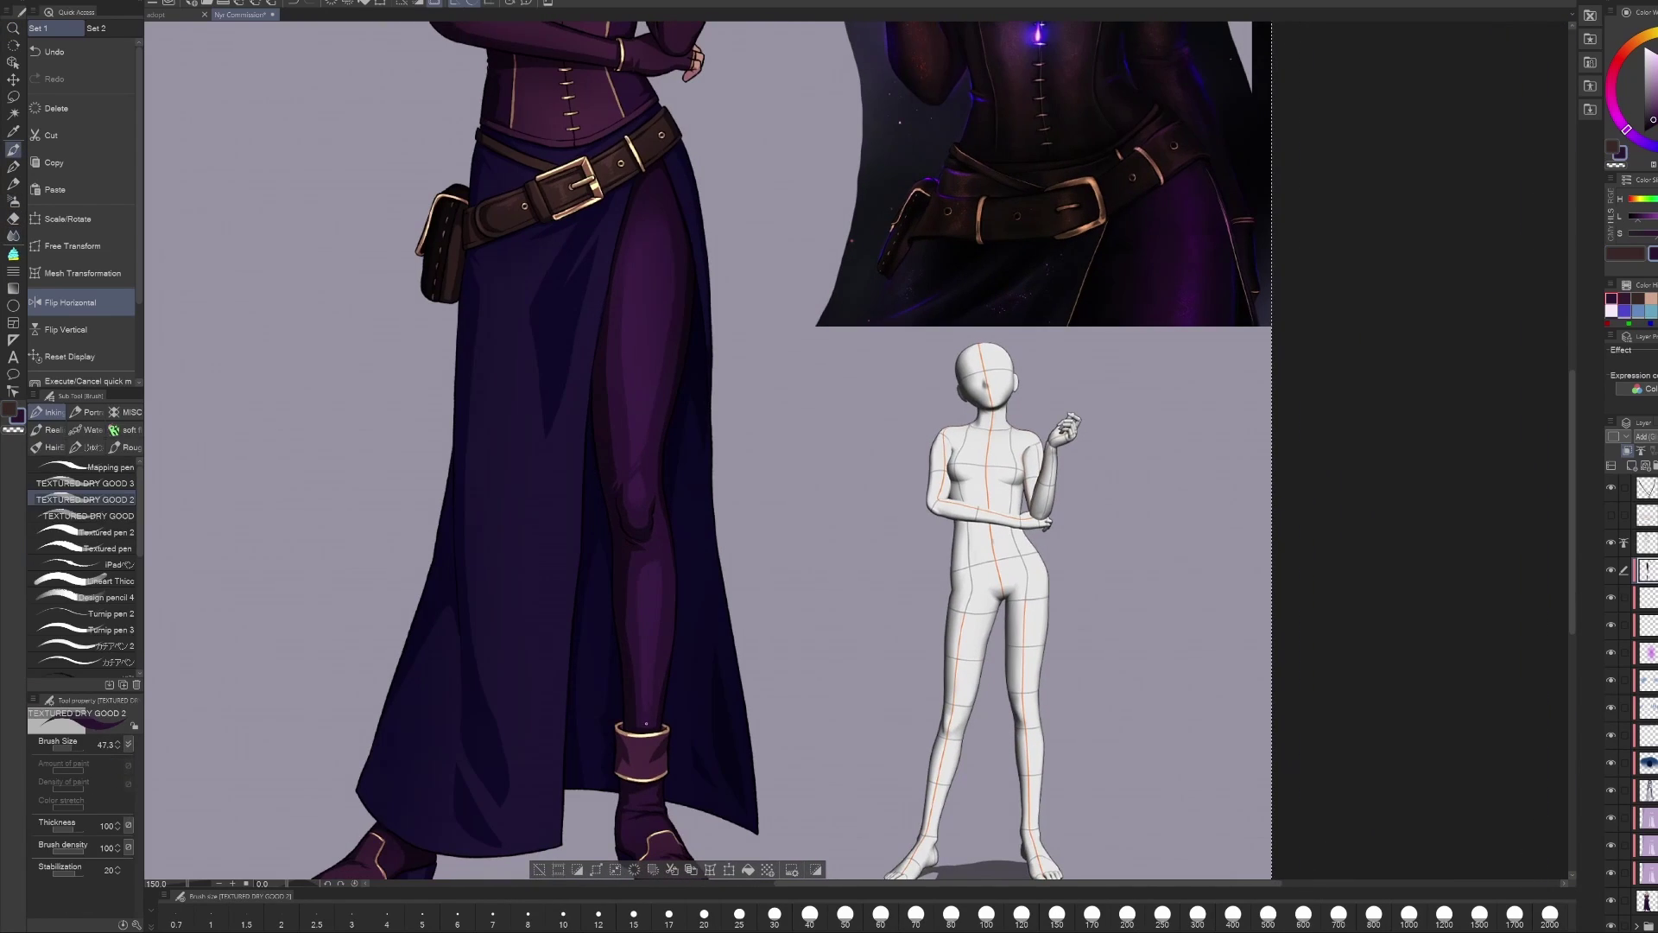
{"action": "key", "text": "h"}
{"action": "key", "text": "h"}
{"action": "key", "text": "e"}
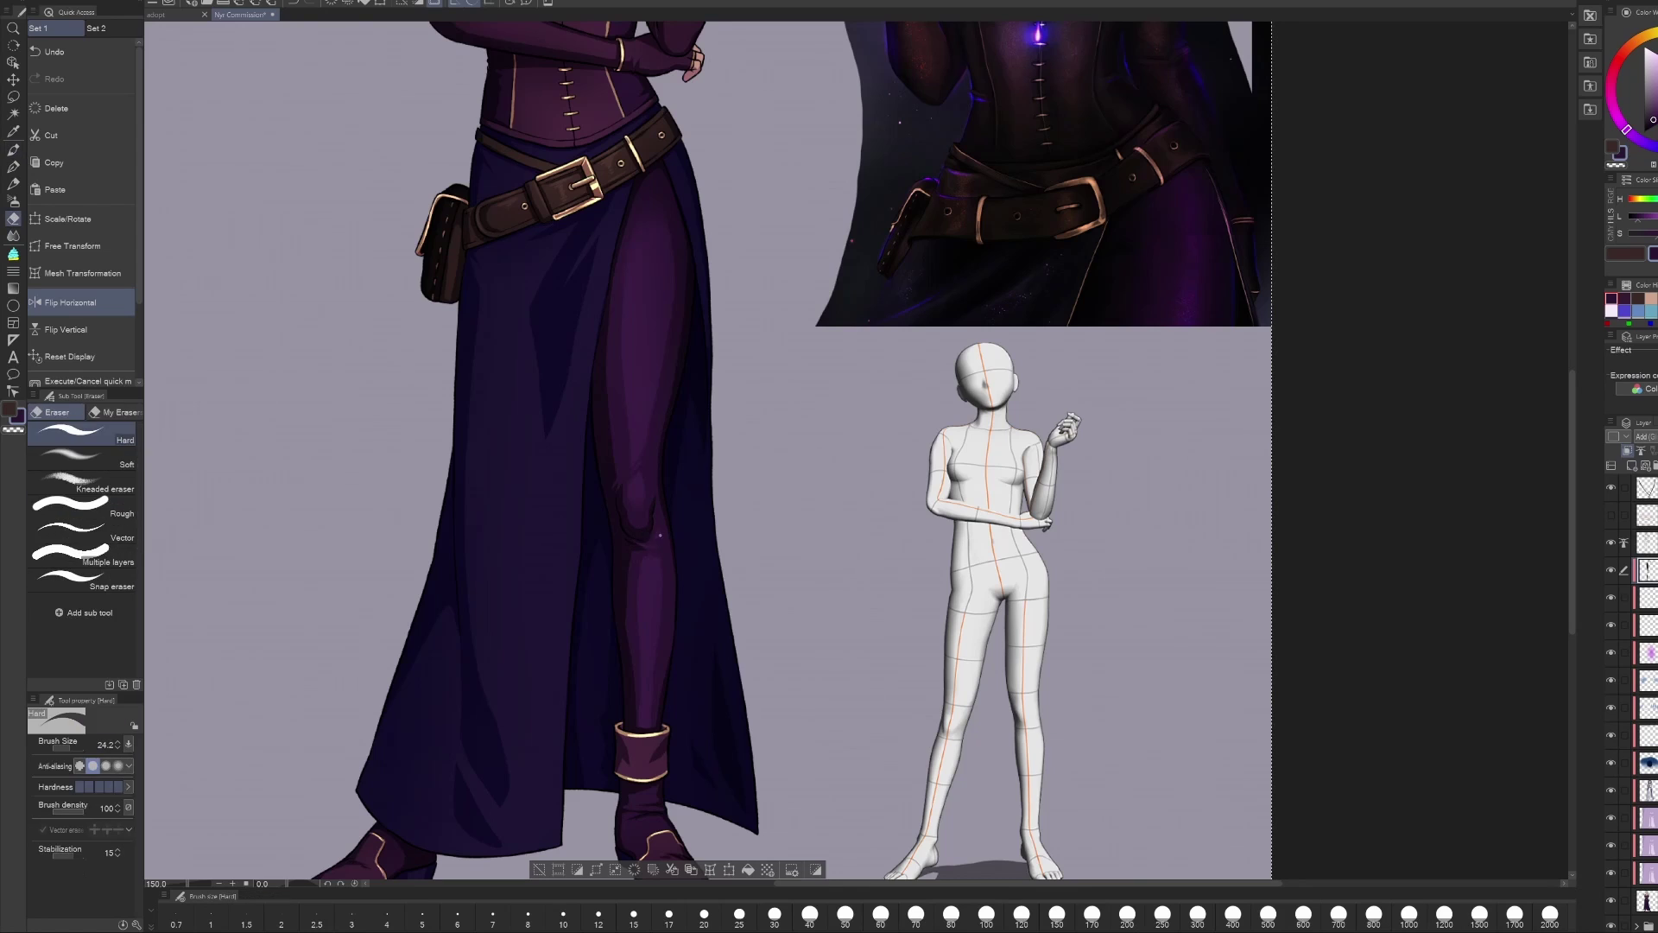
{"action": "key", "text": "p"}
{"action": "scroll", "coordinate": [596, 370], "scroll_direction": "up", "scroll_amount": 3}
{"action": "scroll", "coordinate": [596, 370], "scroll_direction": "down", "scroll_amount": 2}
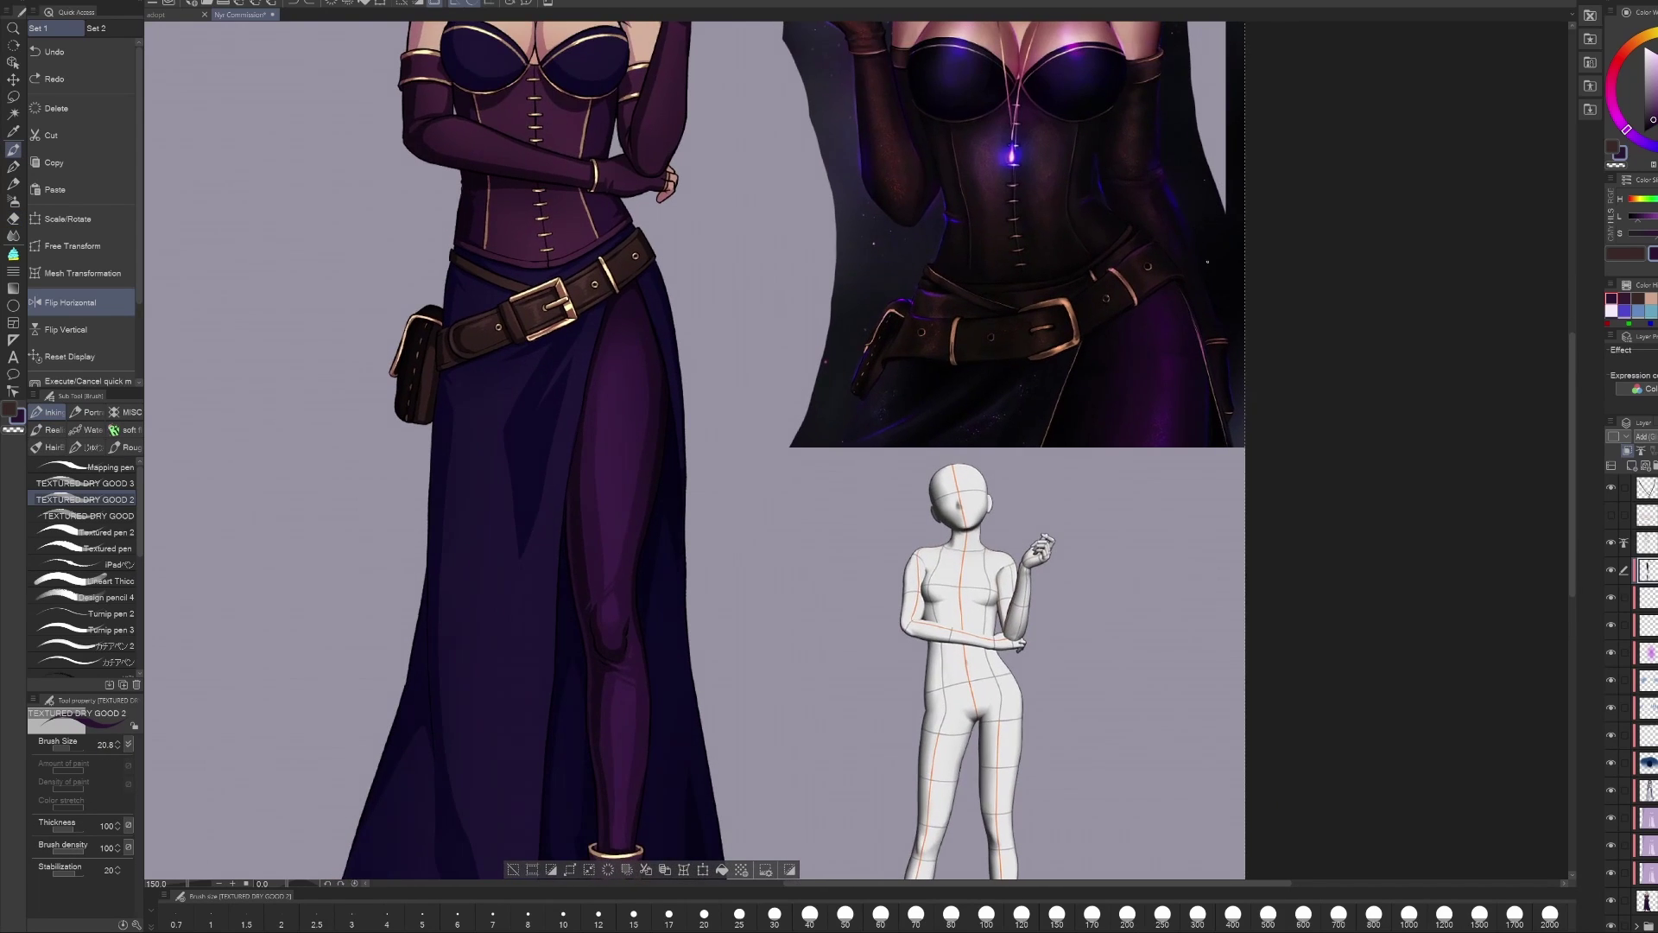
Step: Refine the purple highlights around the thigh and knee, comparing the leg in mirrored view
{"action": "key", "text": "h"}
{"action": "key", "text": "h"}
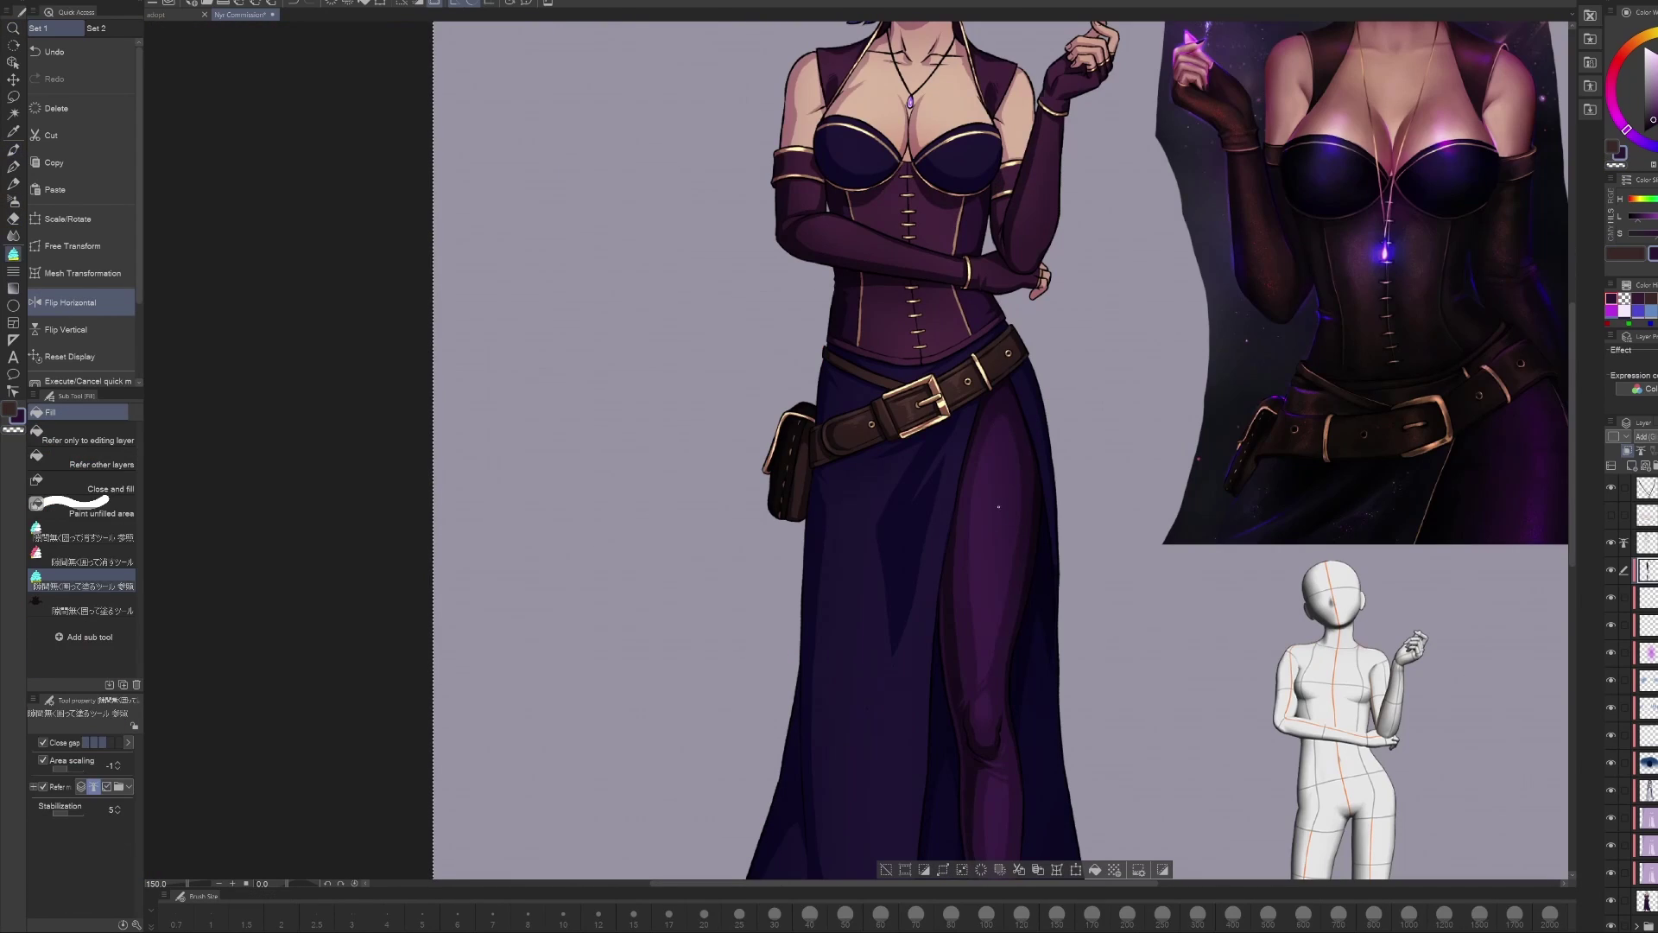
{"action": "key", "text": "h"}
{"action": "key", "text": "h"}
{"action": "scroll", "coordinate": [1253, 523], "scroll_direction": "down", "scroll_amount": 2}
{"action": "left_click_drag", "start_coordinate": [1254, 524], "coordinate": [999, 338]}
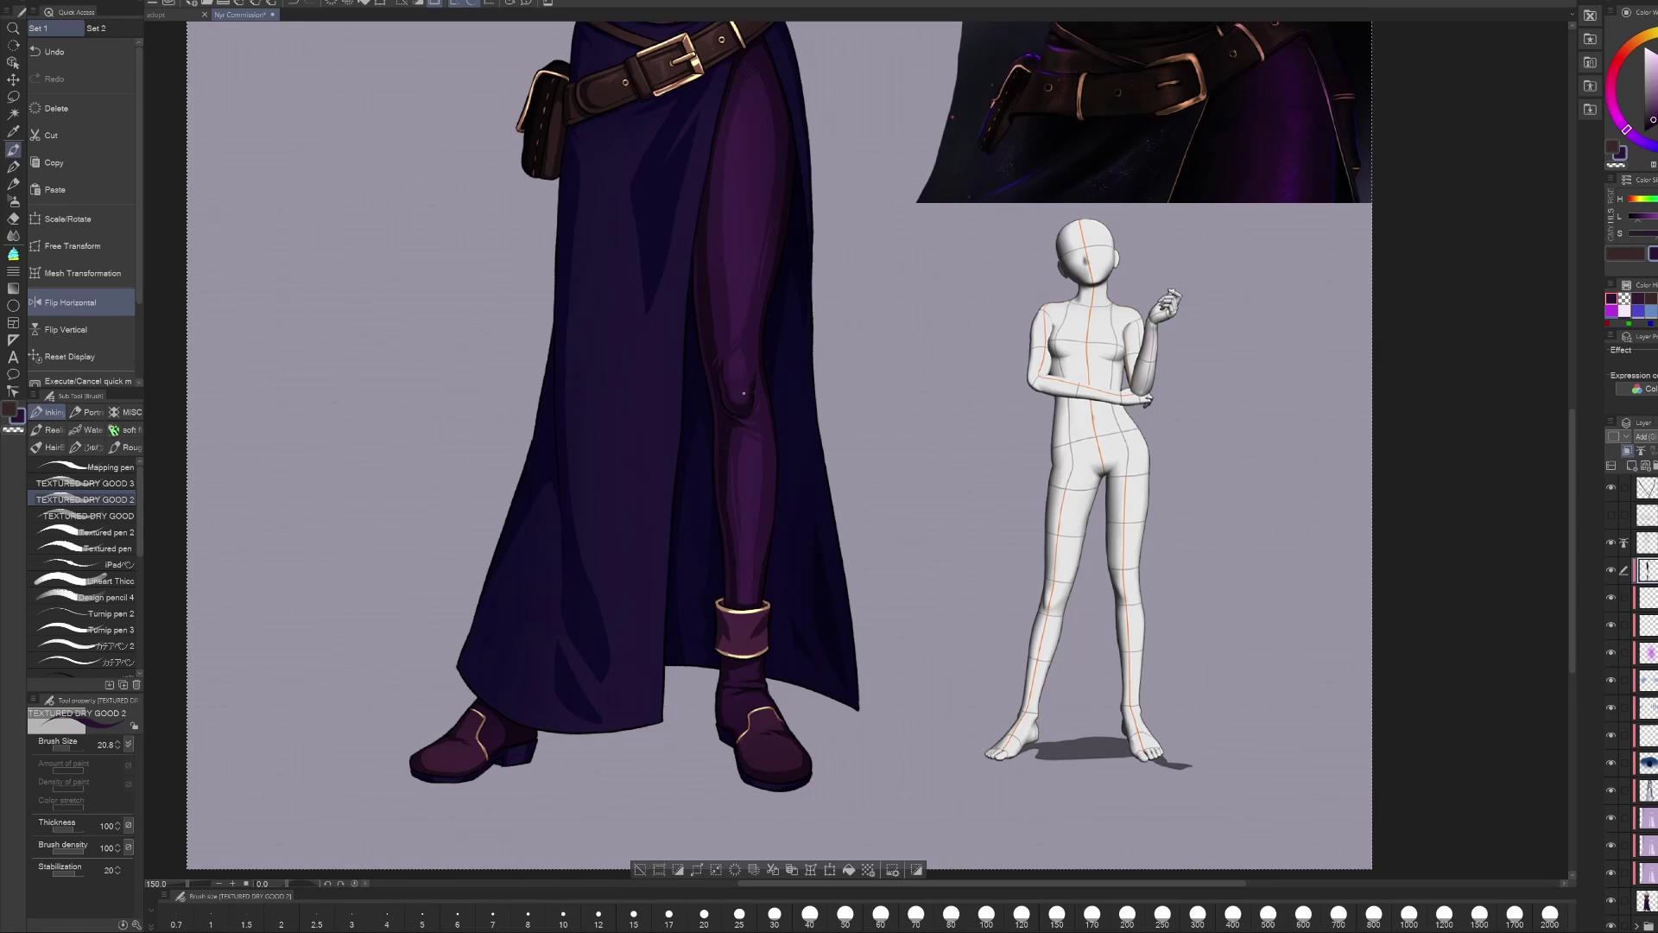
Step: Paint lighter purple highlights on both boots and erase their excess edges, checking them in mirrored view
{"action": "key", "text": "h"}
{"action": "key", "text": "h"}
{"action": "scroll", "coordinate": [837, 492], "scroll_direction": "up", "scroll_amount": 1}
{"action": "key", "text": "h"}
{"action": "scroll", "coordinate": [809, 586], "scroll_direction": "down", "scroll_amount": 3}
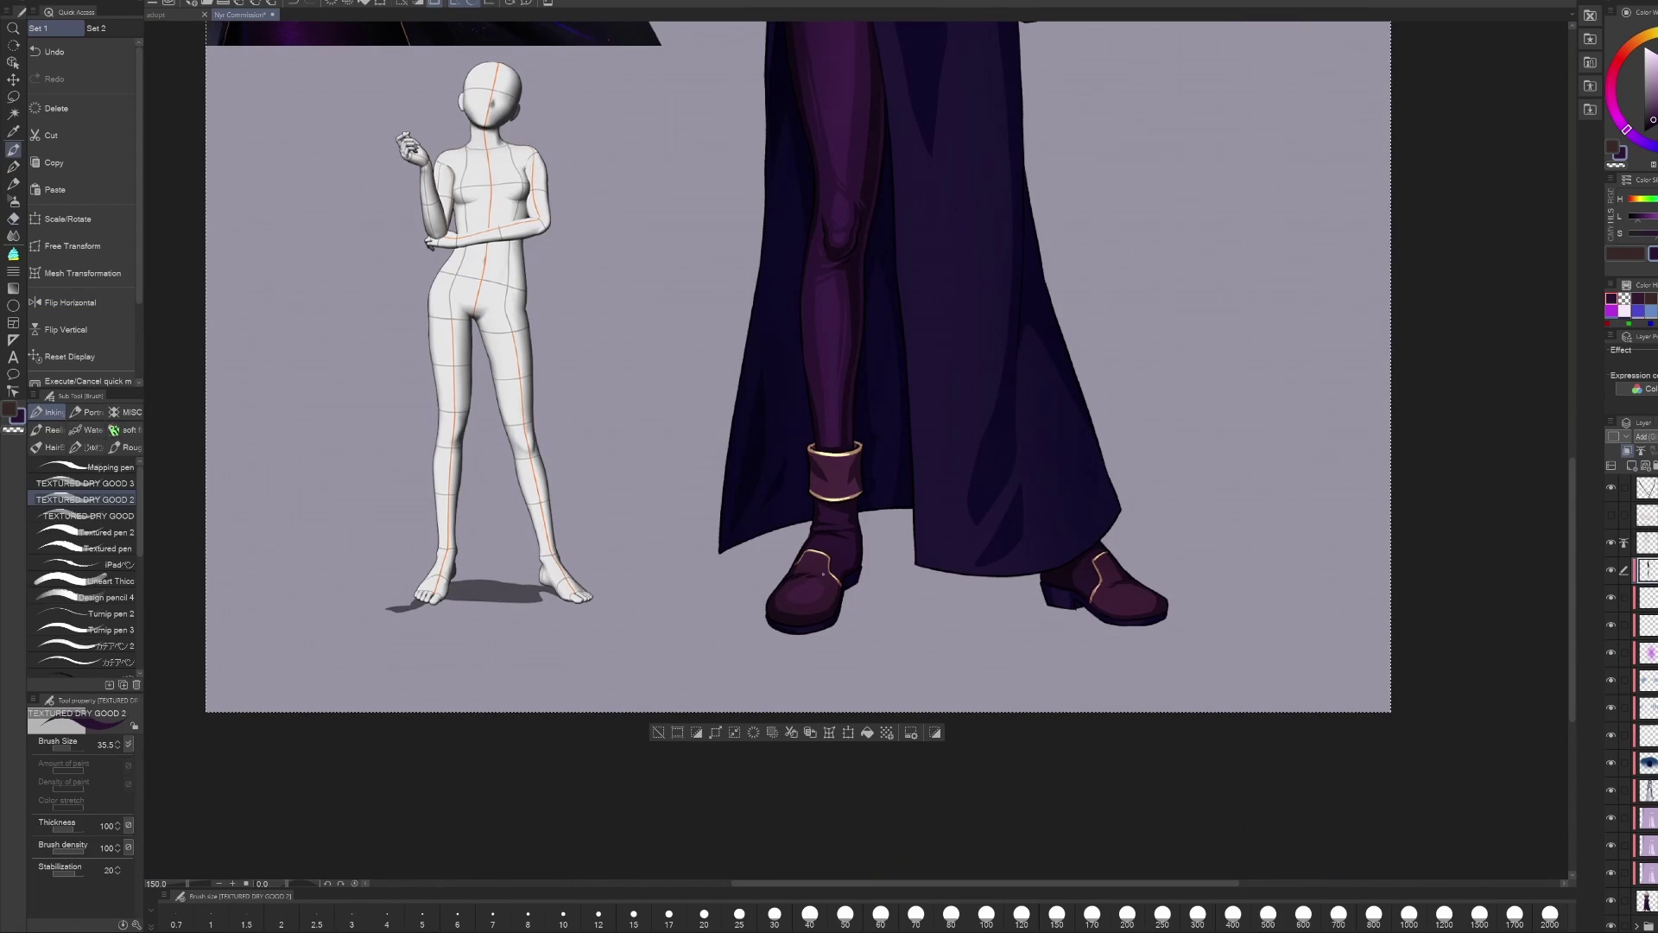
{"action": "key", "text": "e"}
{"action": "key", "text": "p"}
{"action": "key", "text": "h"}
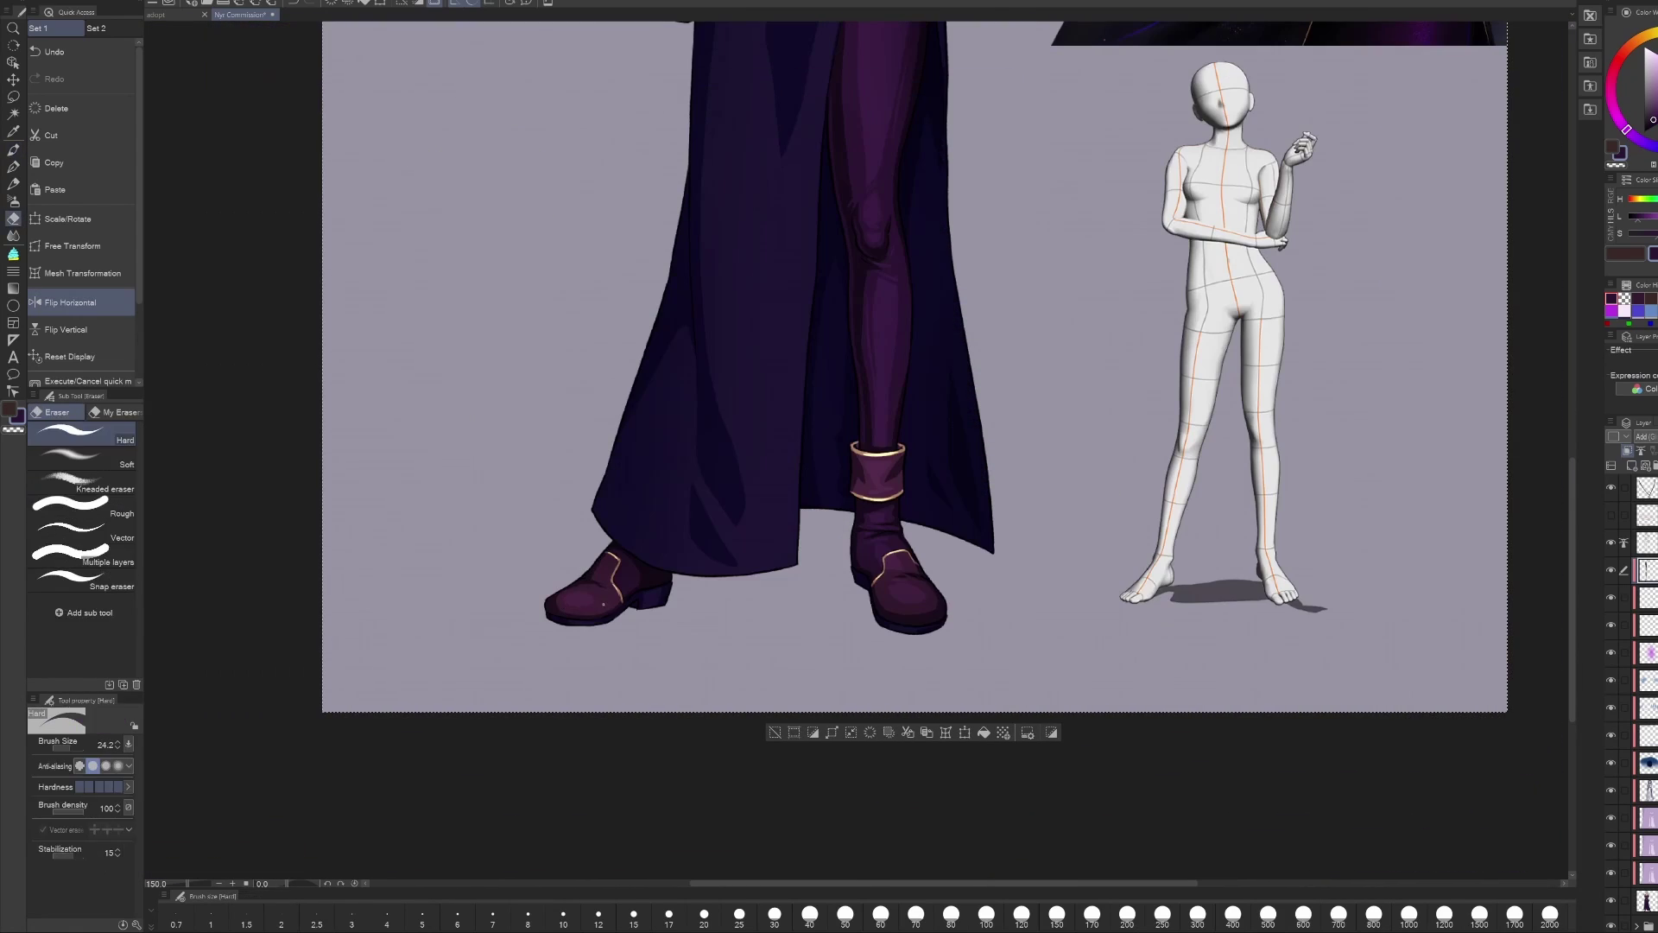
{"action": "key", "text": "e"}
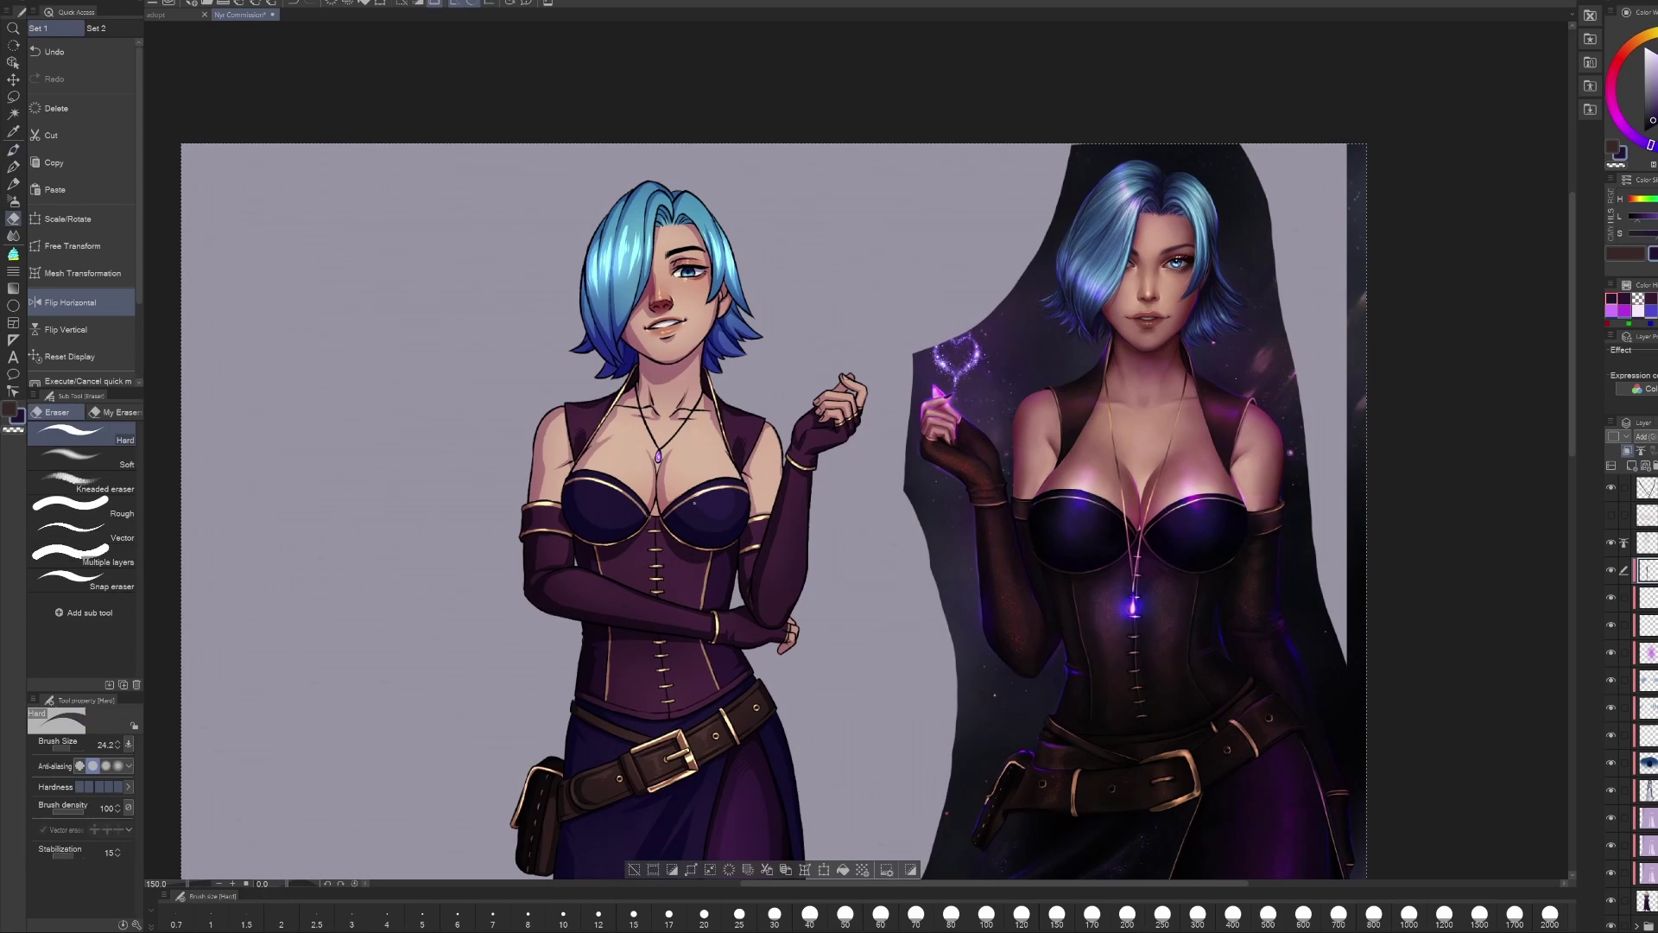
Step: Paint lighter highlights on the navy bust cups and trim them with the eraser
{"action": "key", "text": "h"}
{"action": "key", "text": "h"}
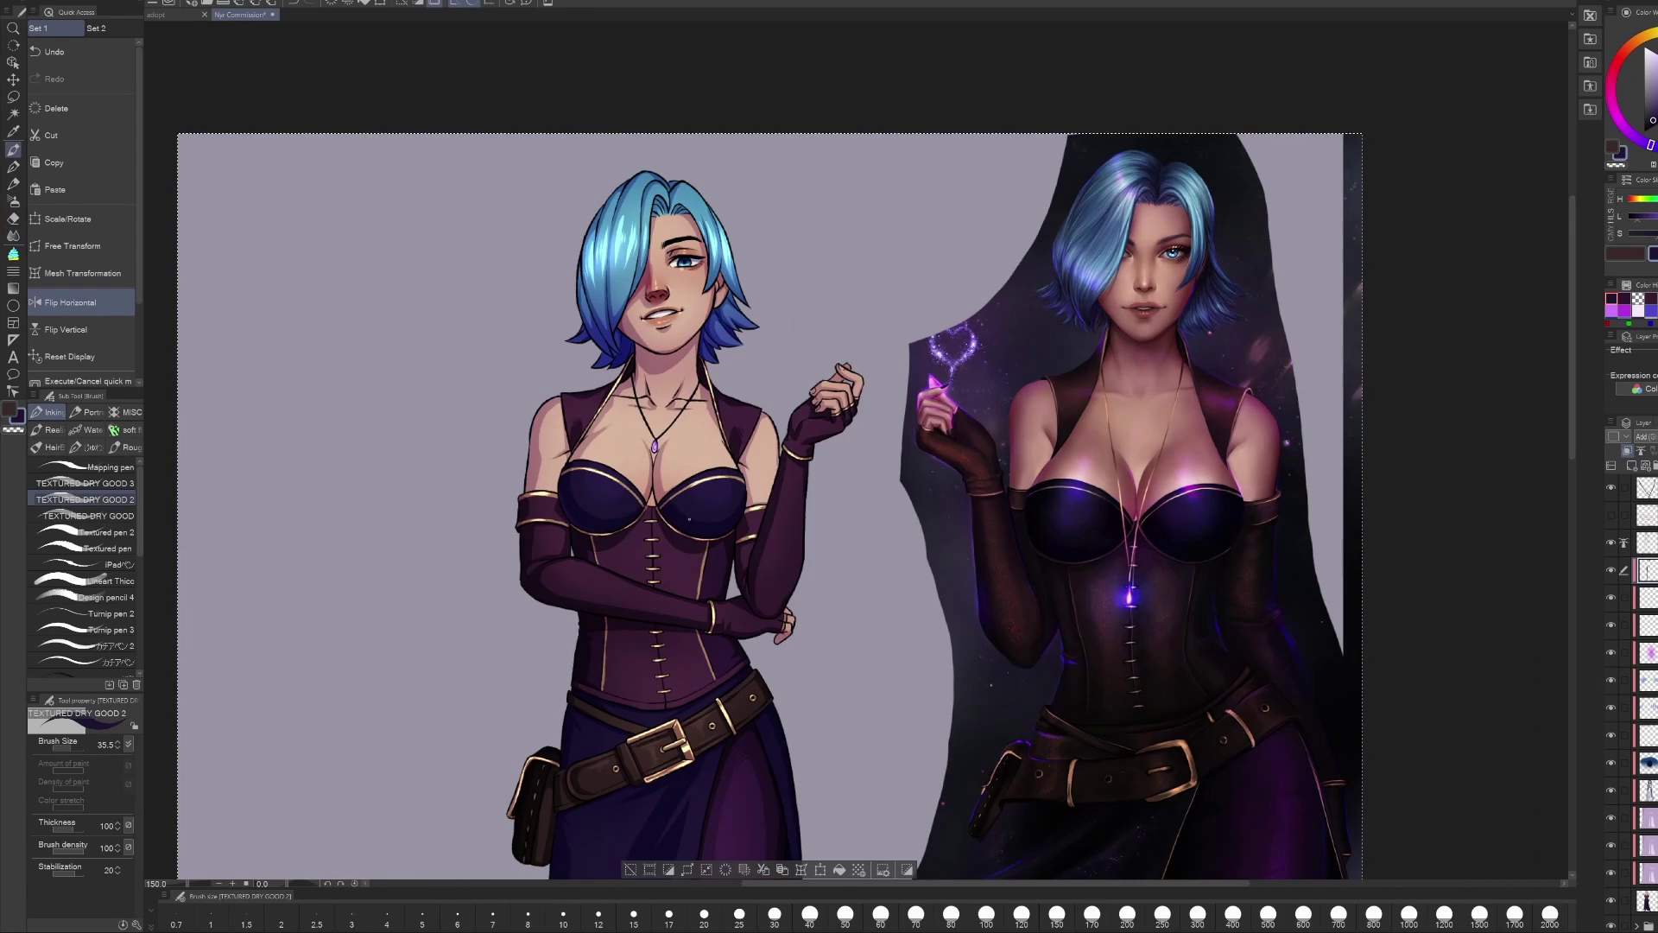
{"action": "key", "text": "b"}
{"action": "key", "text": "e"}
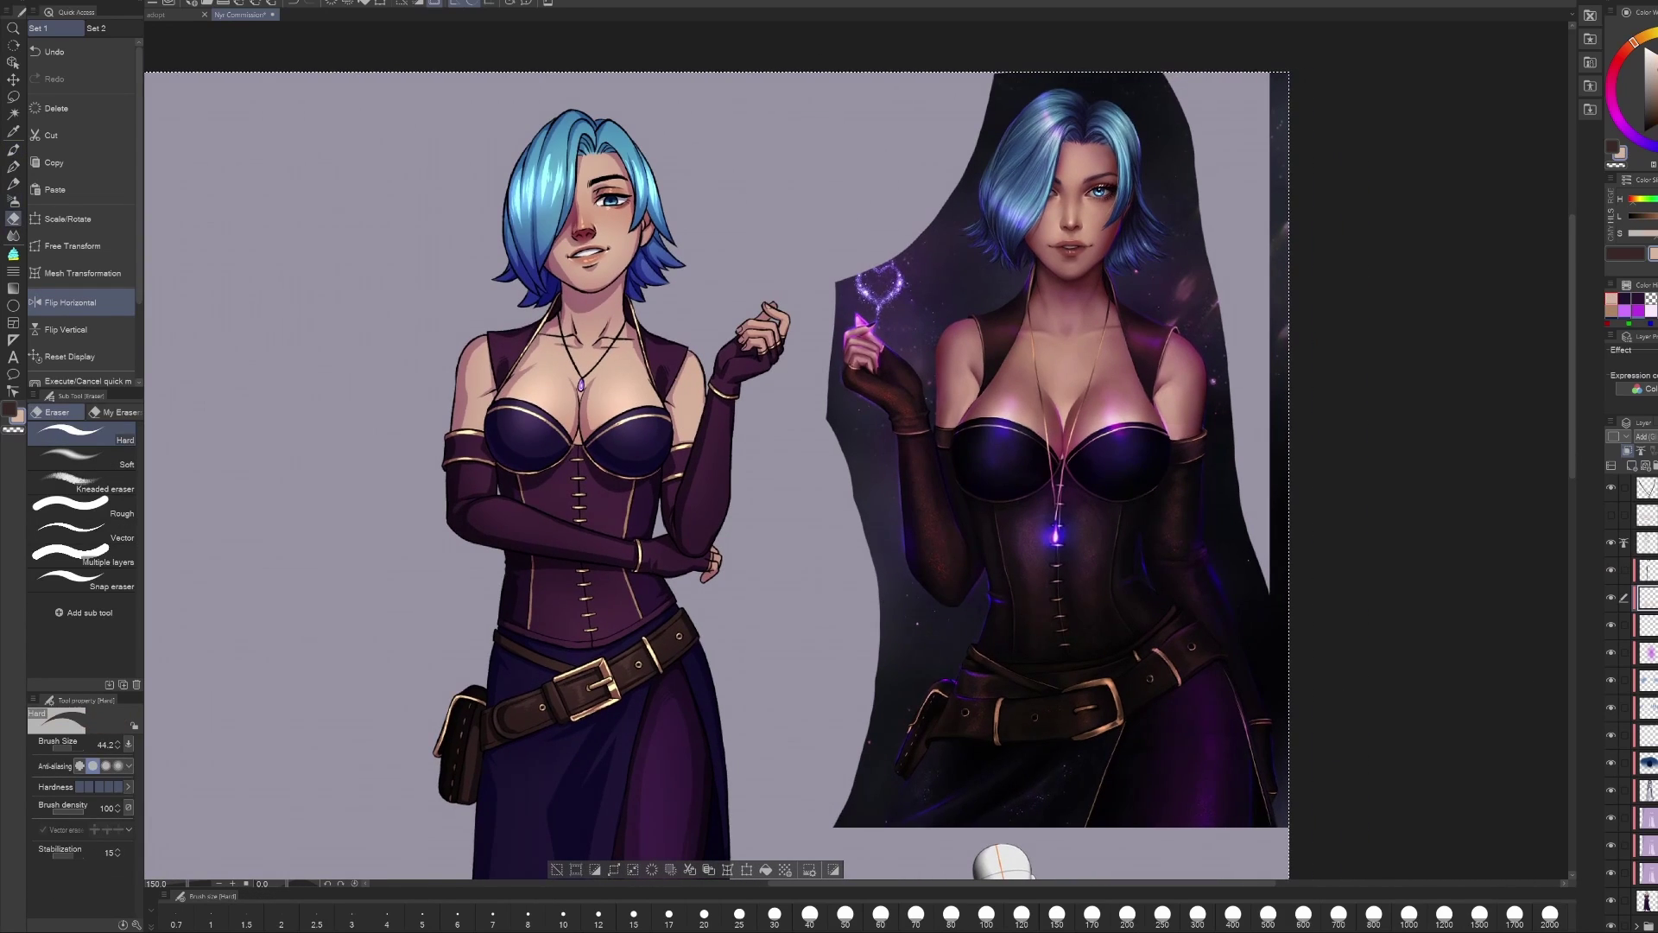
{"action": "key", "text": "p"}
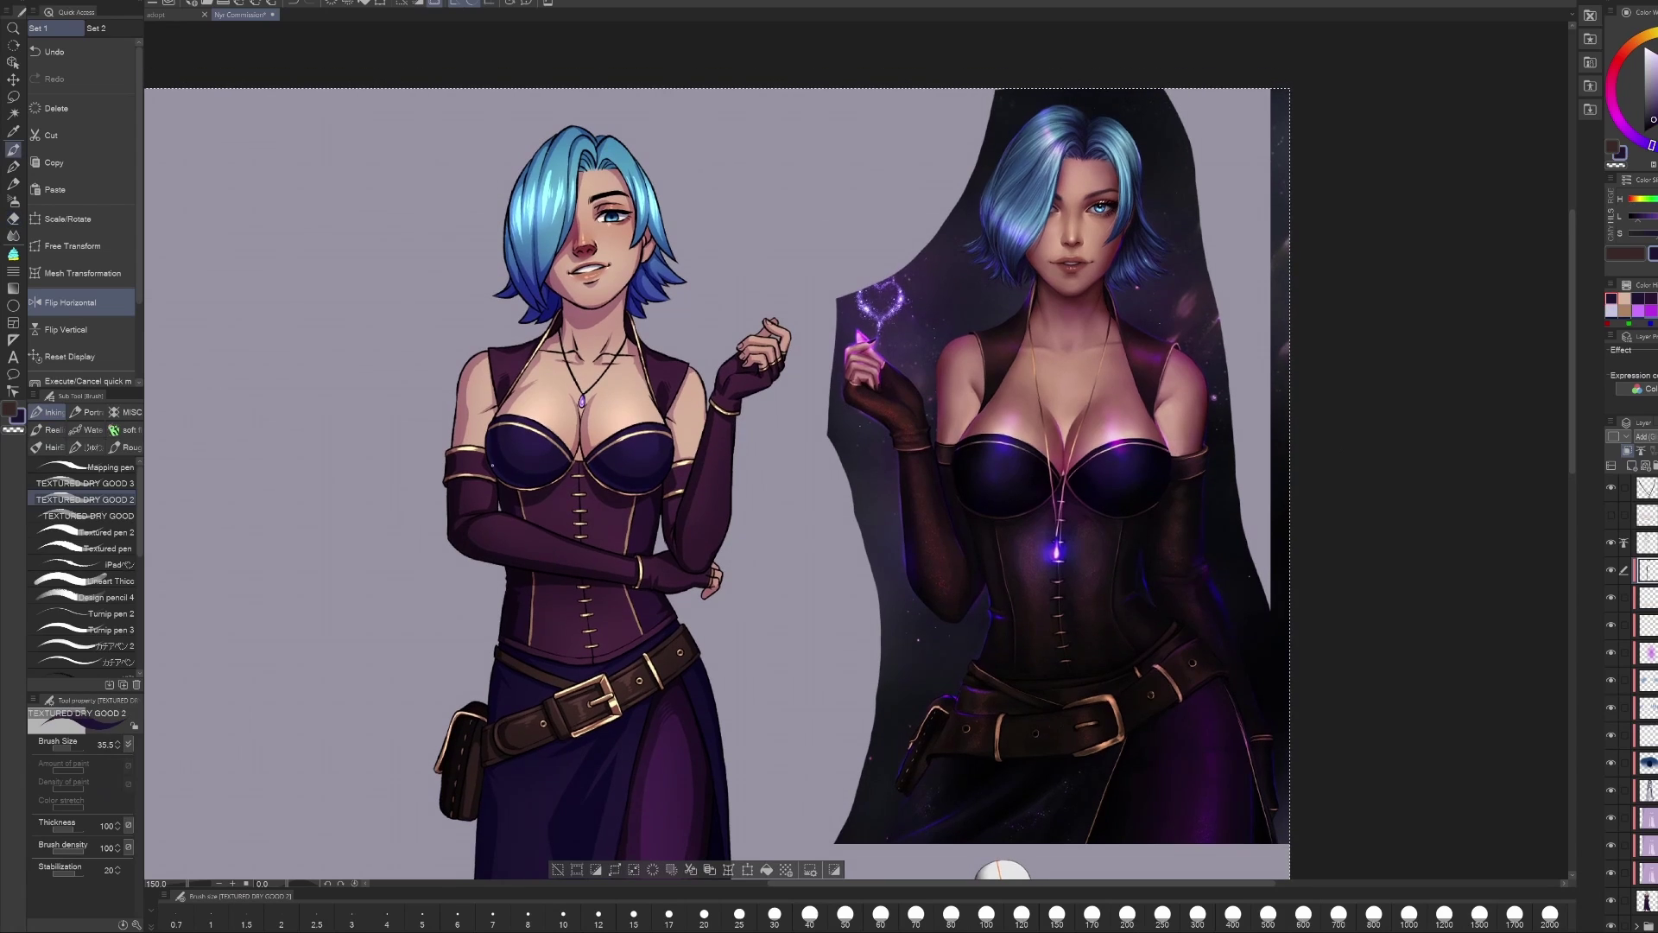
Step: Paint purple fold highlights on the shoulders of the vest, comparing them with the rest of the outfit
{"action": "scroll", "coordinate": [855, 475], "scroll_direction": "down", "scroll_amount": 6}
{"action": "scroll", "coordinate": [855, 475], "scroll_direction": "up", "scroll_amount": 5}
{"action": "scroll", "coordinate": [855, 475], "scroll_direction": "down", "scroll_amount": 6}
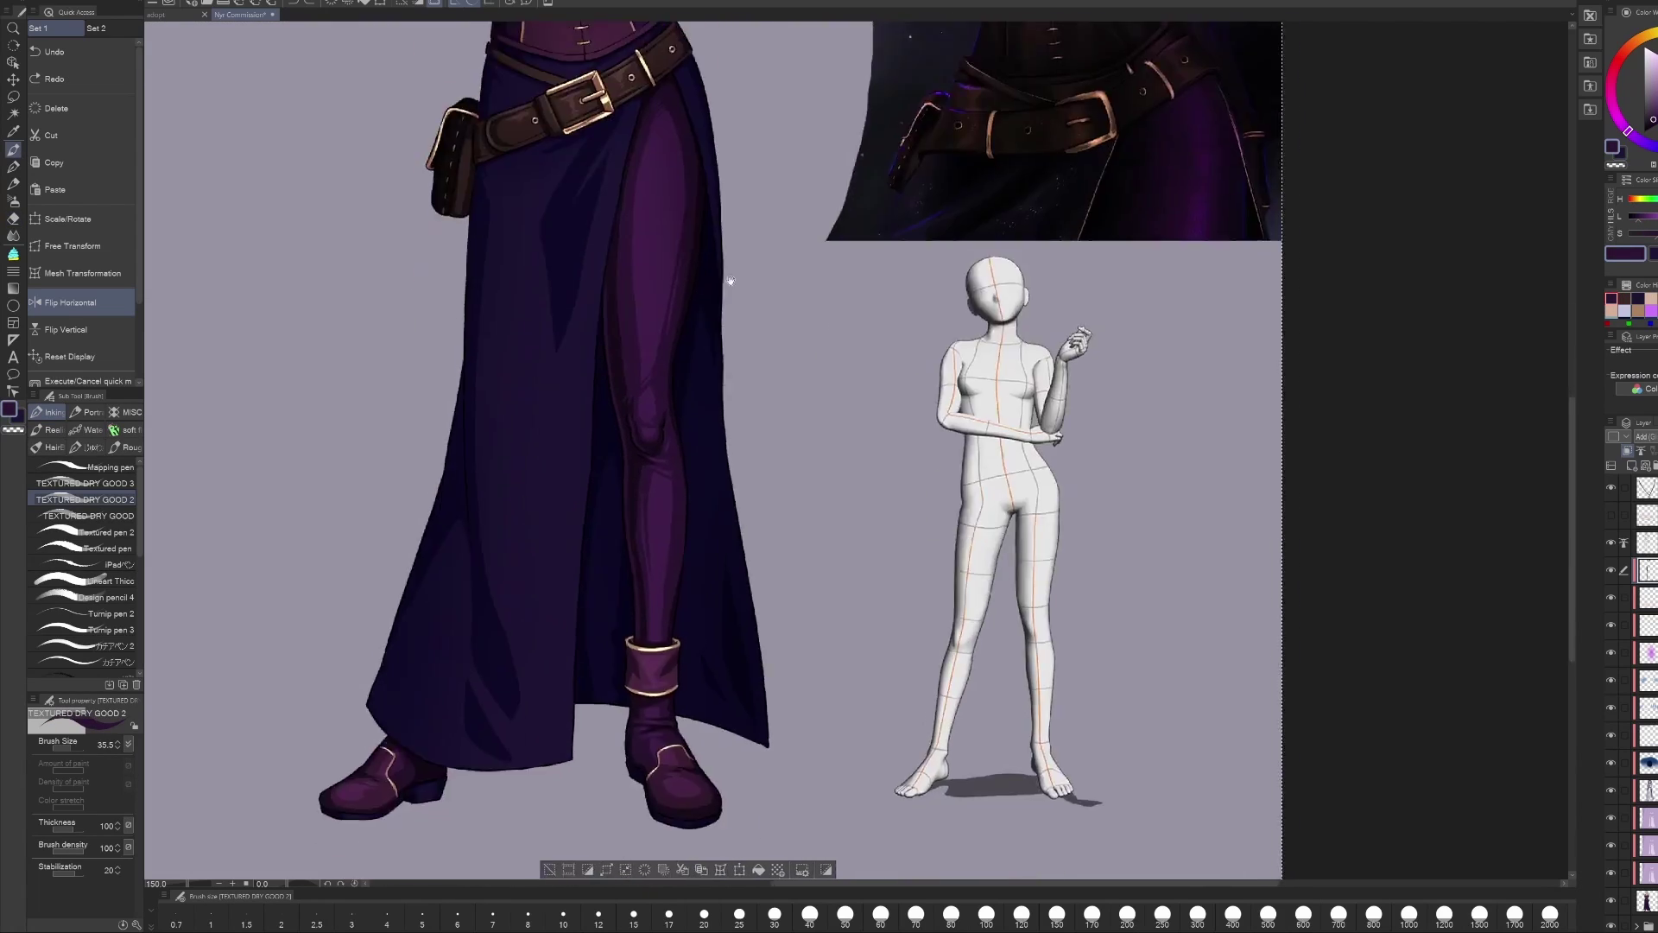
{"action": "scroll", "coordinate": [855, 476], "scroll_direction": "up", "scroll_amount": 6}
{"action": "scroll", "coordinate": [855, 476], "scroll_direction": "left", "scroll_amount": 1}
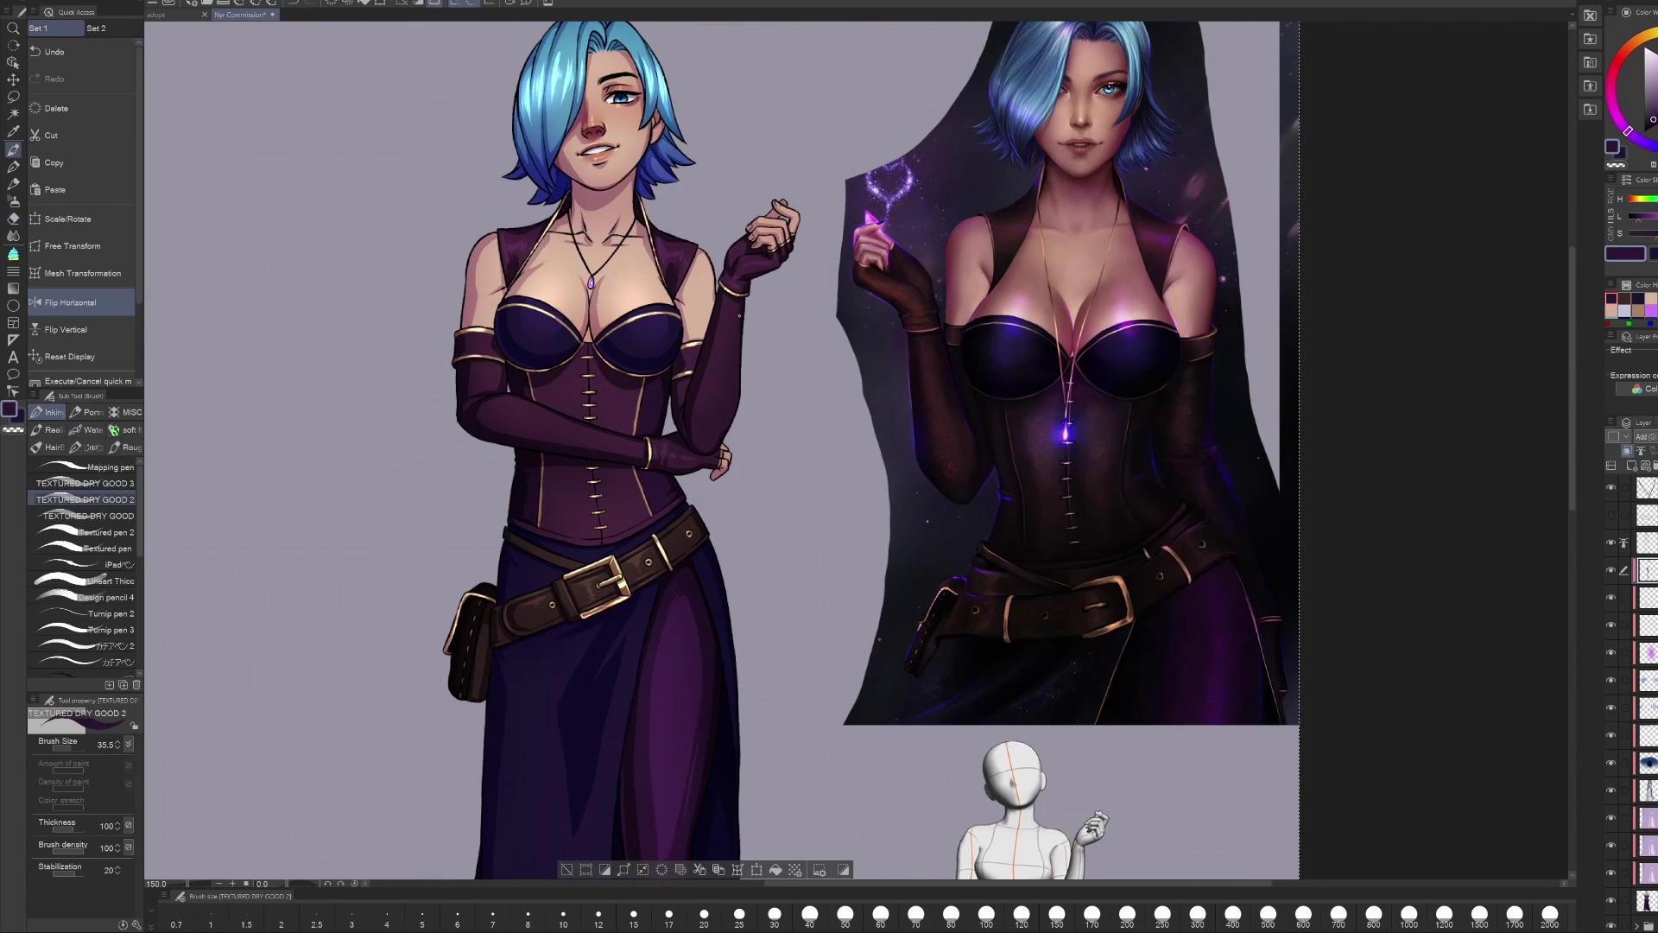
{"action": "scroll", "coordinate": [722, 363], "scroll_direction": "down", "scroll_amount": 2}
{"action": "scroll", "coordinate": [741, 482], "scroll_direction": "up", "scroll_amount": 2}
{"action": "scroll", "coordinate": [629, 470], "scroll_direction": "right", "scroll_amount": 1}
Step: Paint purple highlights on the corset panels with a smaller brush and clean them up in mirrored view
{"action": "key", "text": "bracketleft"}
{"action": "key", "text": "bracketleft"}
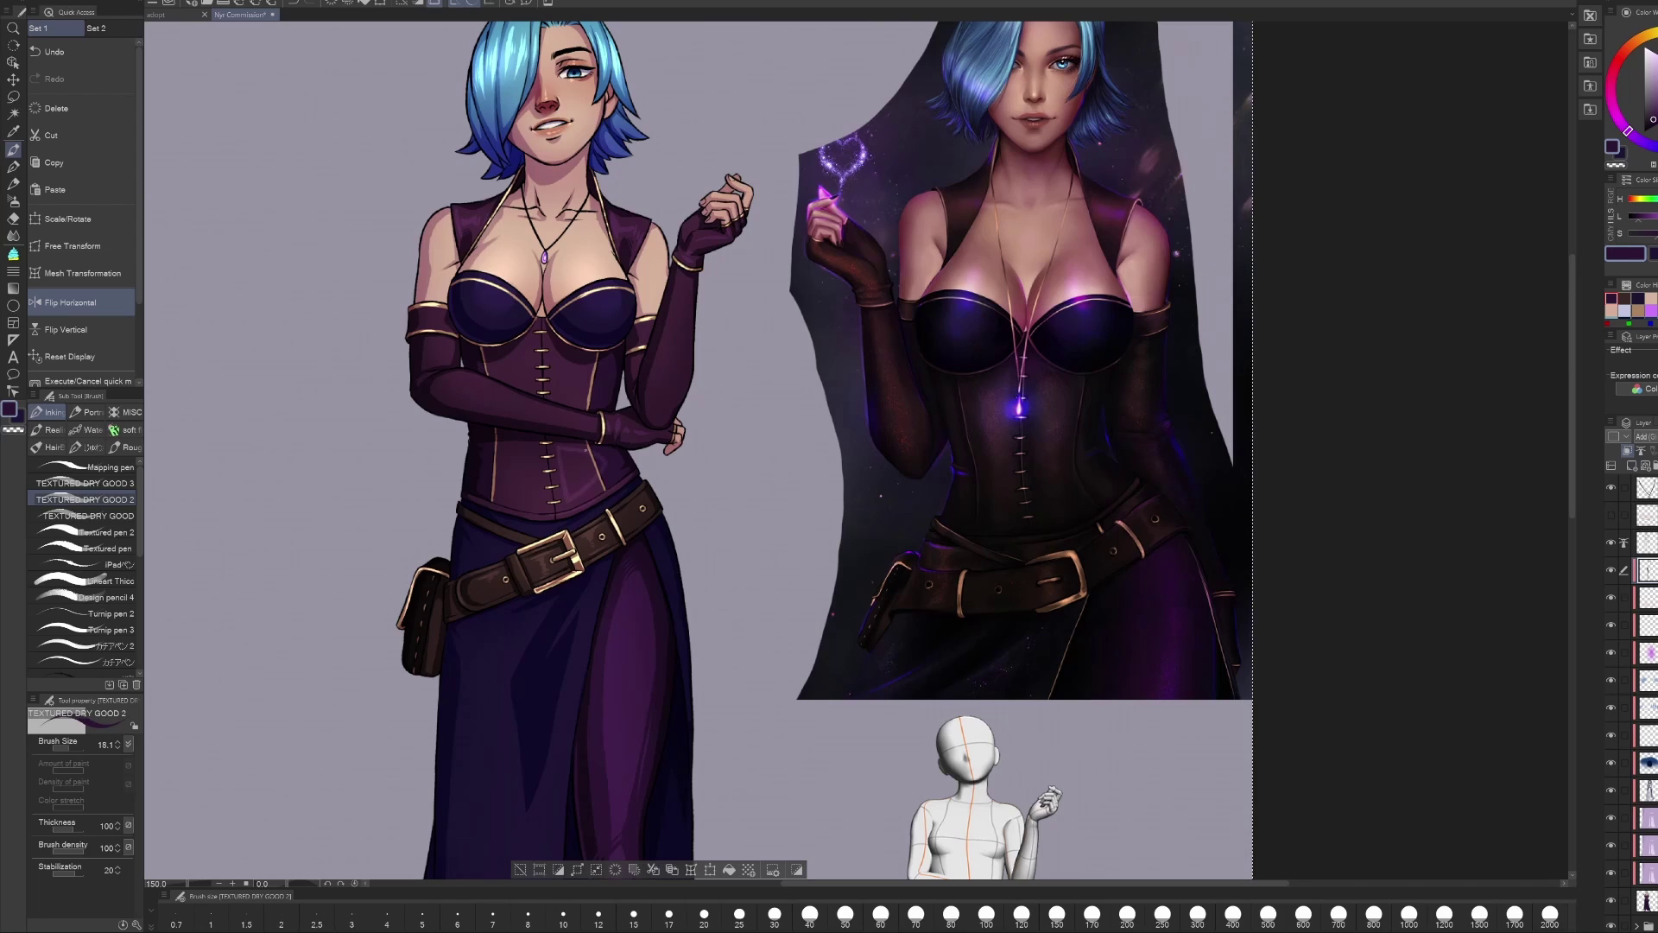
{"action": "left_click", "coordinate": [70, 303]}
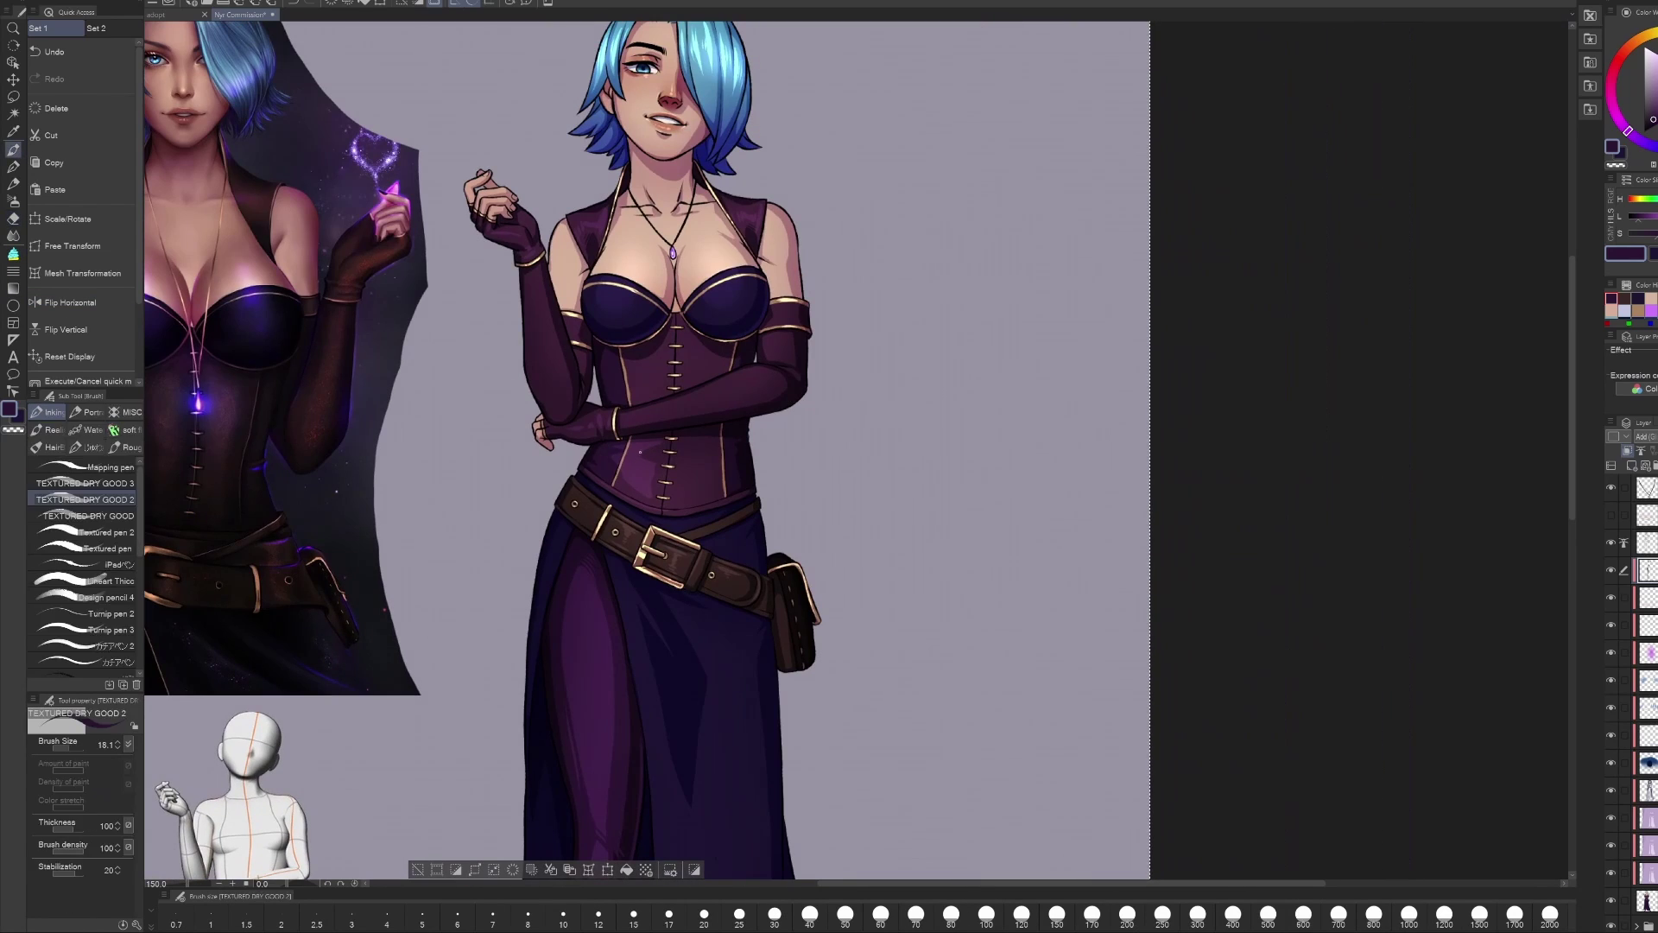
{"action": "scroll", "coordinate": [640, 451], "scroll_direction": "left", "scroll_amount": 2}
{"action": "key", "text": "e"}
{"action": "left_click", "coordinate": [70, 302]}
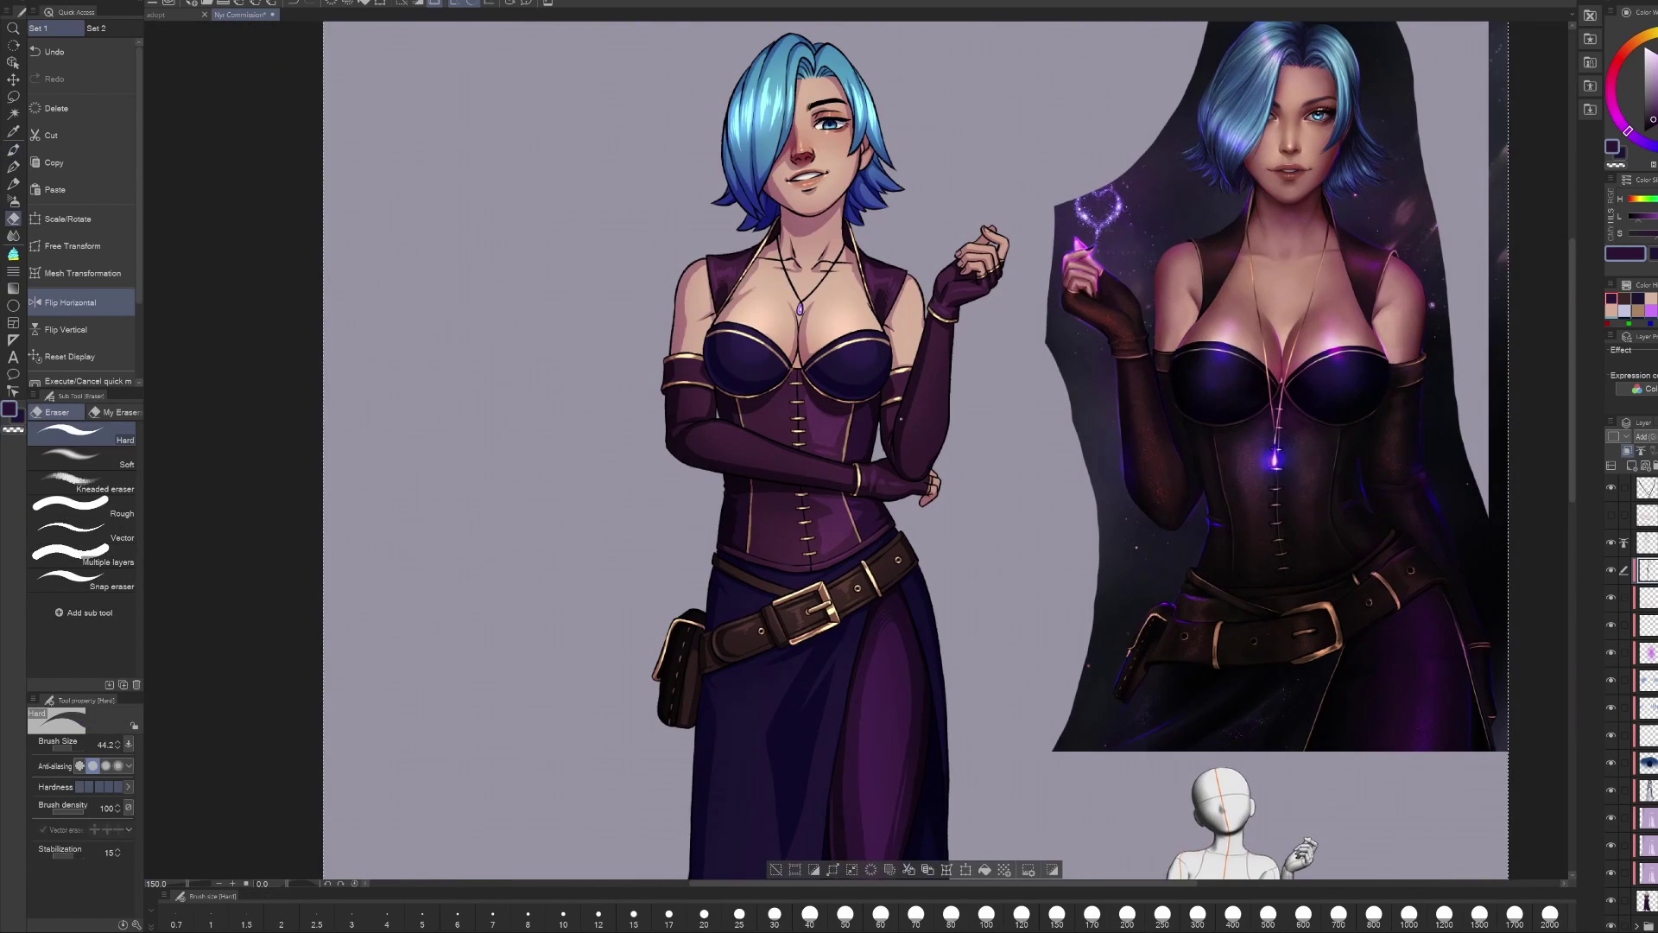
{"action": "scroll", "coordinate": [901, 418], "scroll_direction": "right", "scroll_amount": 2}
Step: Soften the corset highlights with the soft airbrush, checking the figure in mirrored view and at full size
{"action": "key", "text": "b"}
{"action": "left_click", "coordinate": [70, 302]}
{"action": "left_click", "coordinate": [70, 302]}
{"action": "scroll", "coordinate": [672, 466], "scroll_direction": "right", "scroll_amount": 1}
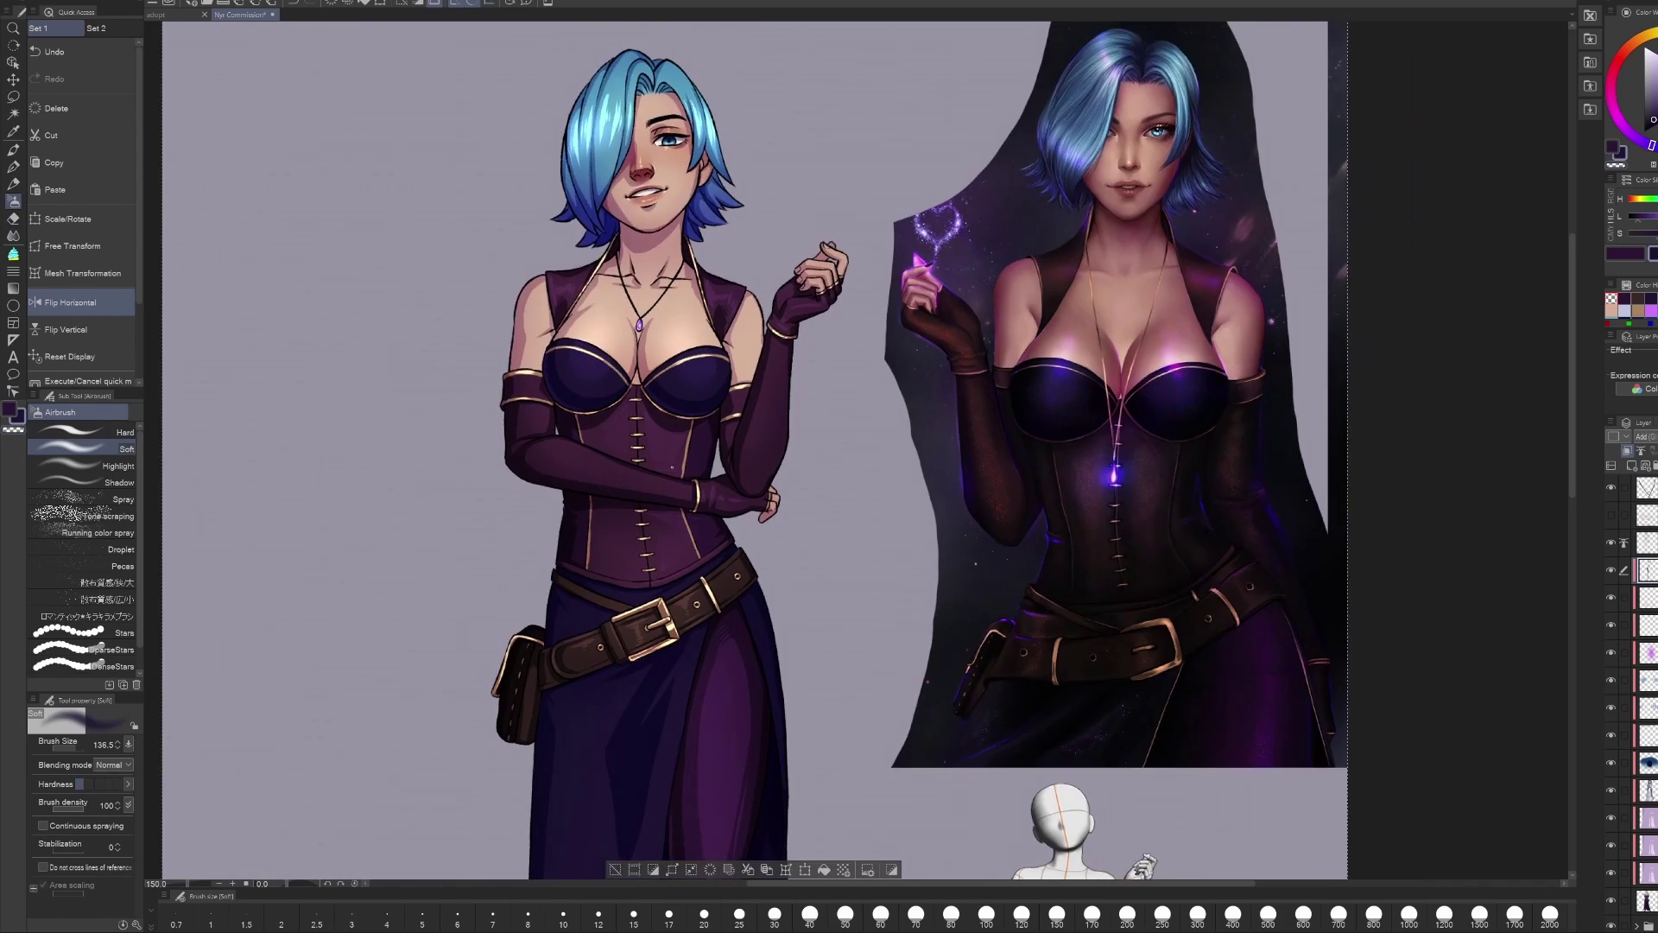
{"action": "left_click", "coordinate": [70, 303]}
{"action": "left_click", "coordinate": [70, 303]}
{"action": "key", "text": "ctrl+alt+0"}
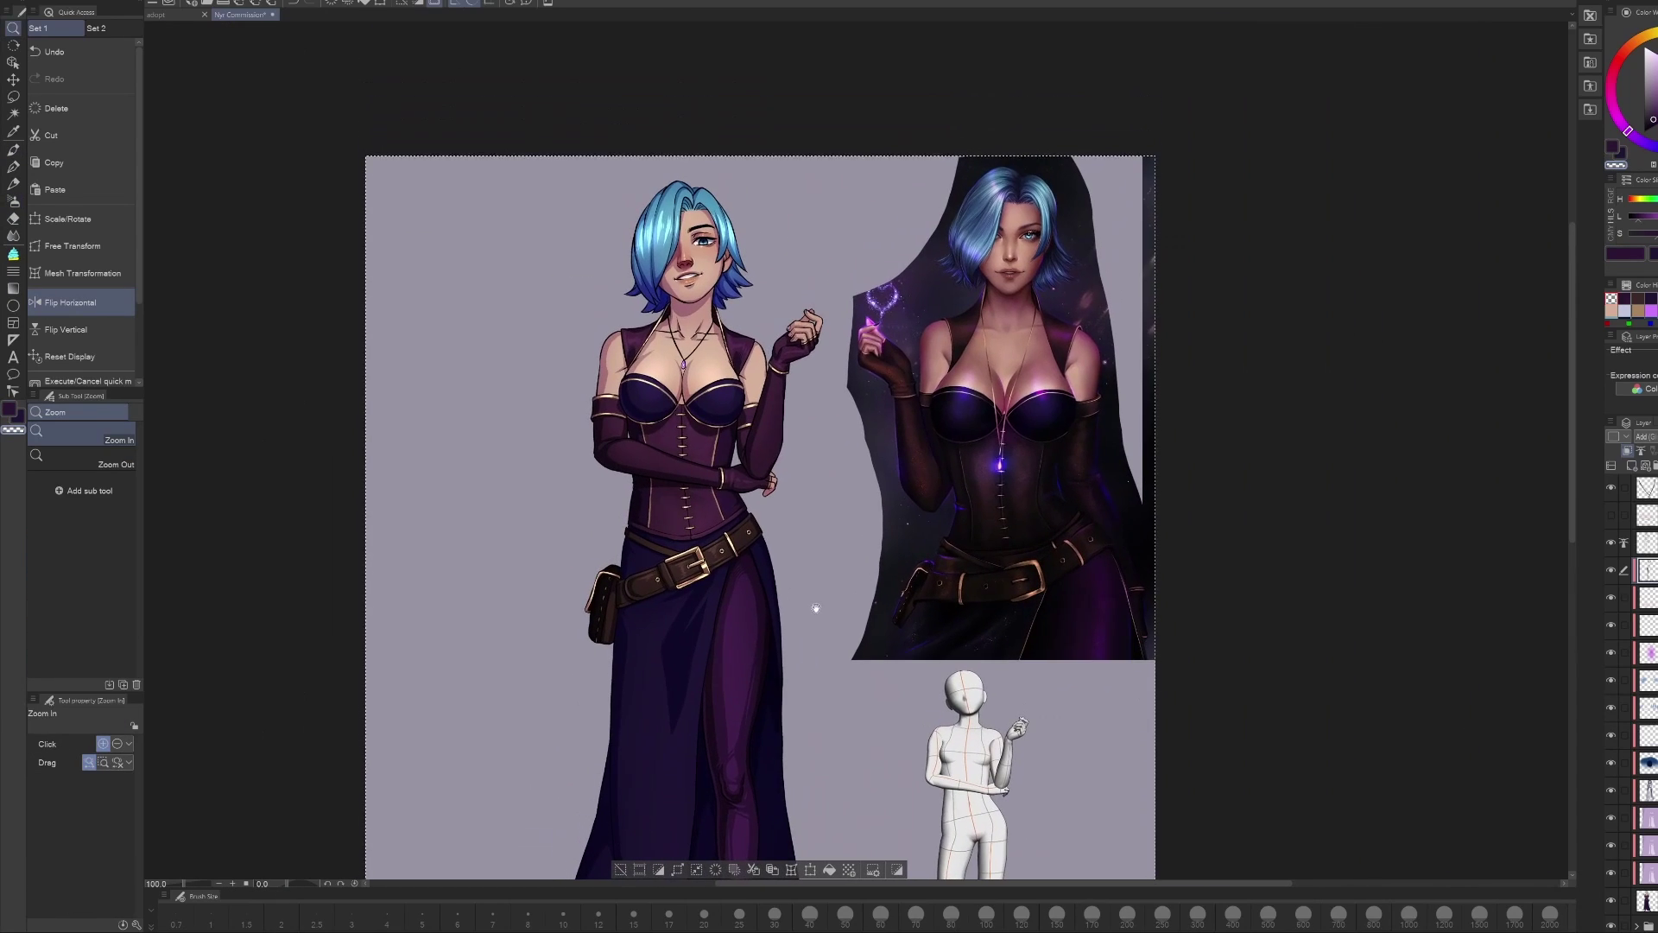
Step: Paint a white catchlight on the visible eye
{"action": "left_click", "coordinate": [1642, 448]}
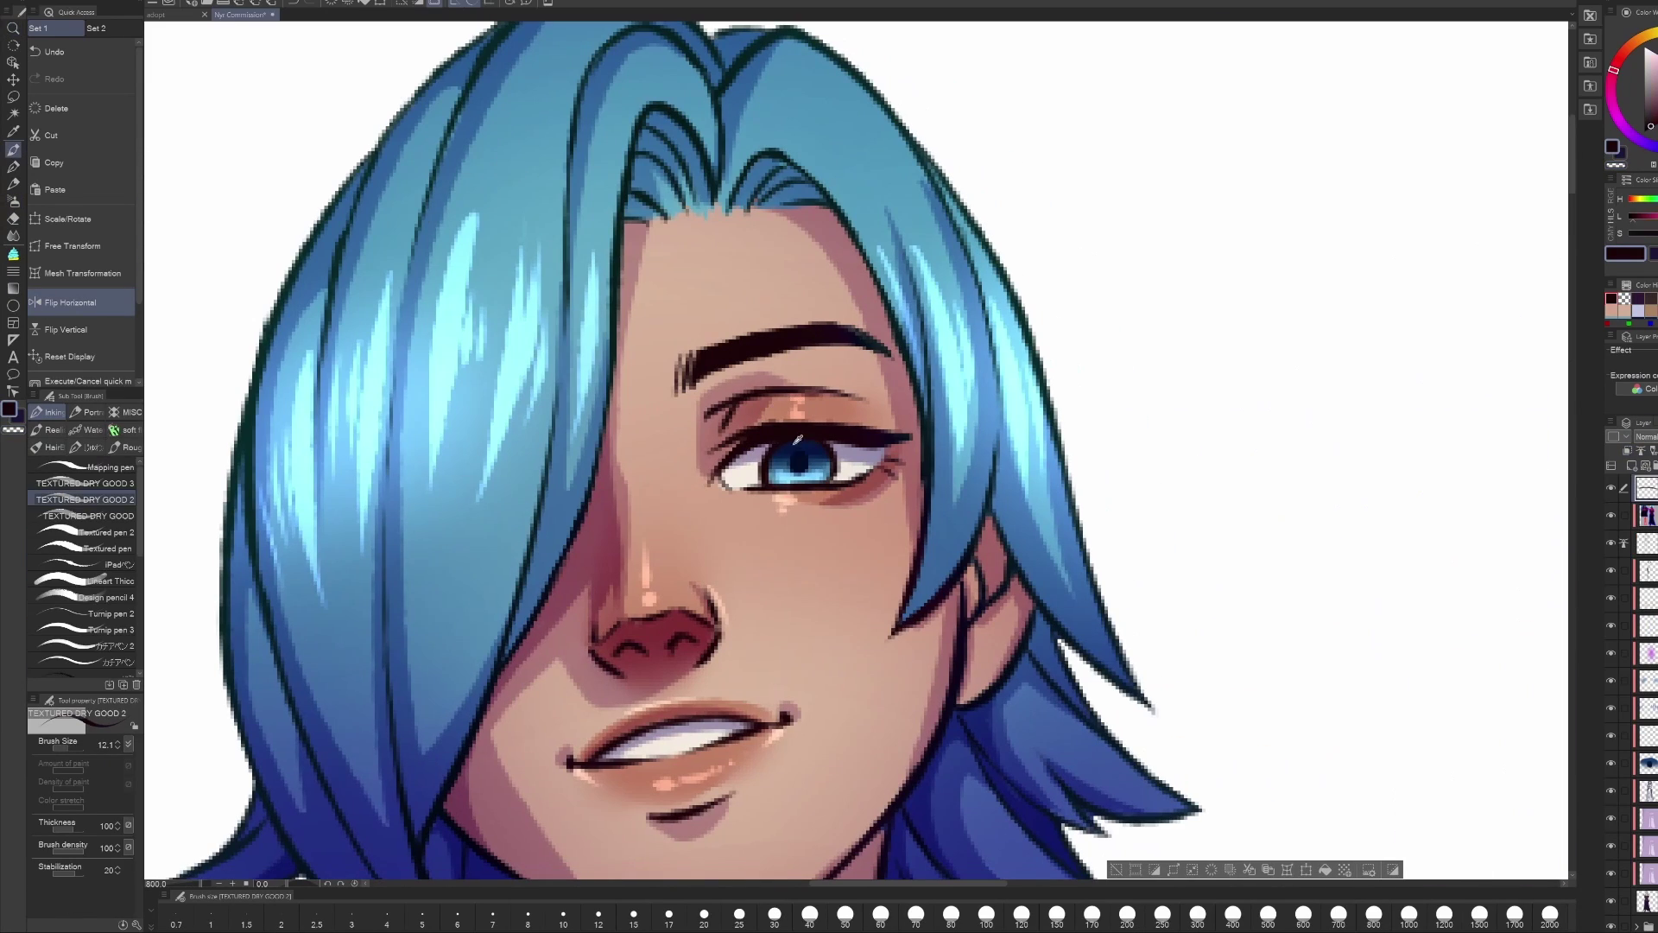
{"action": "key", "text": "x"}
{"action": "left_click", "coordinate": [836, 456]}
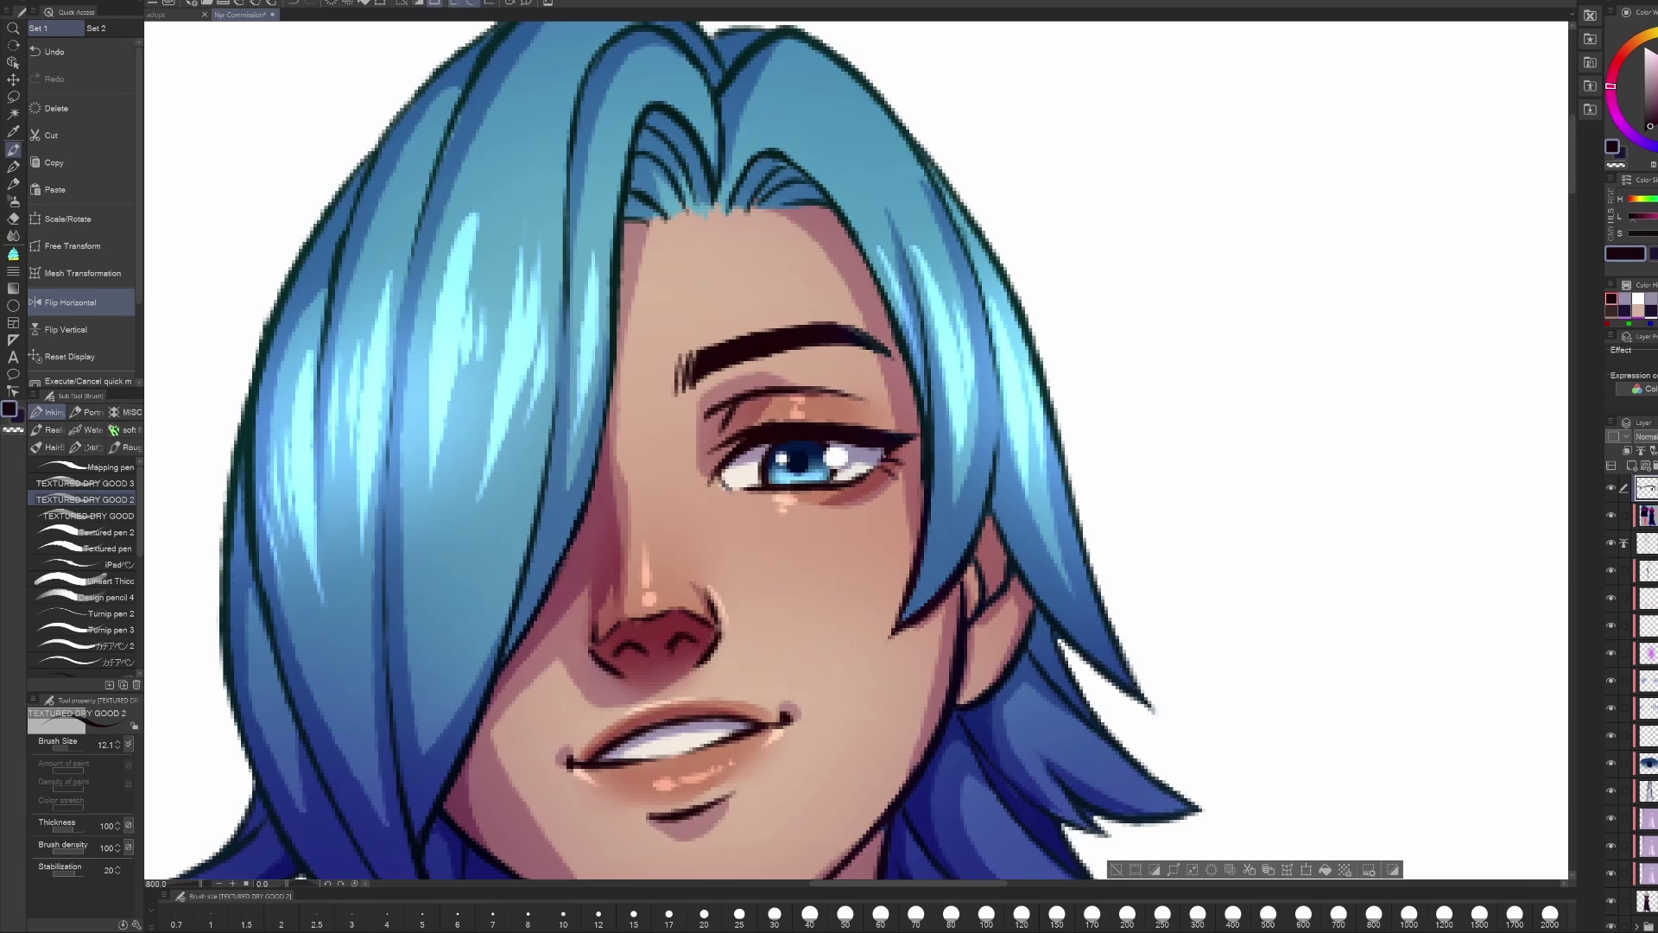
{"action": "left_click", "coordinate": [70, 302]}
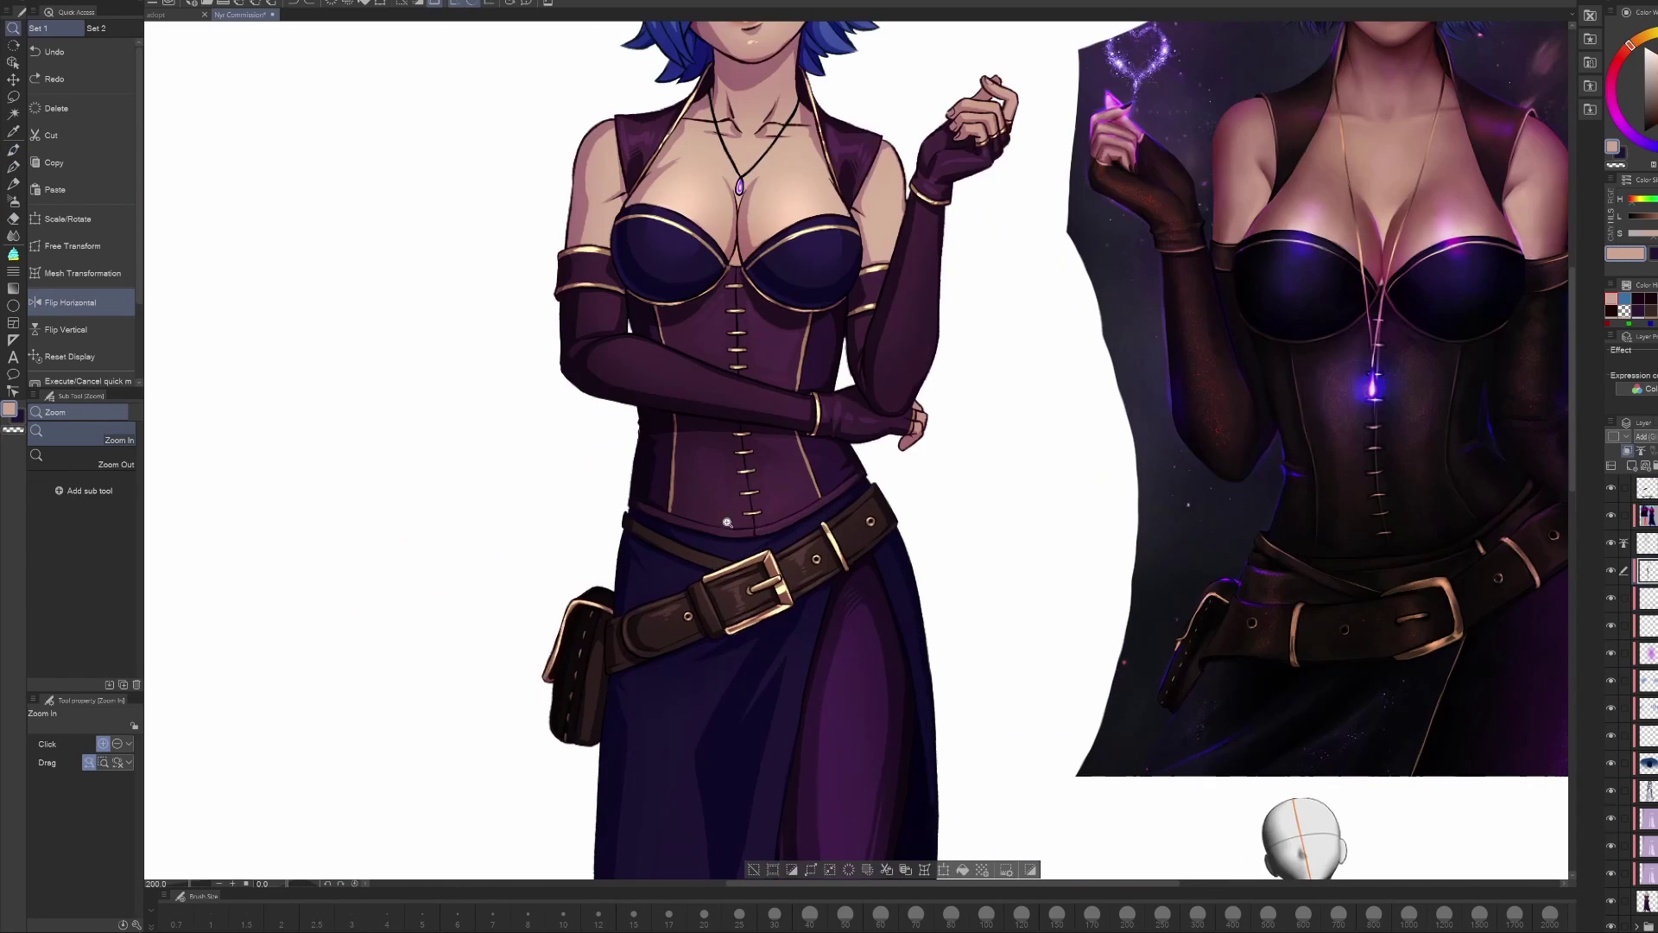
Step: Blend soft warm highlights on the chest skin with the soft airbrush, comparing the figure in mirrored view
{"action": "key", "text": "p"}
{"action": "key", "text": "h"}
{"action": "key", "text": "b"}
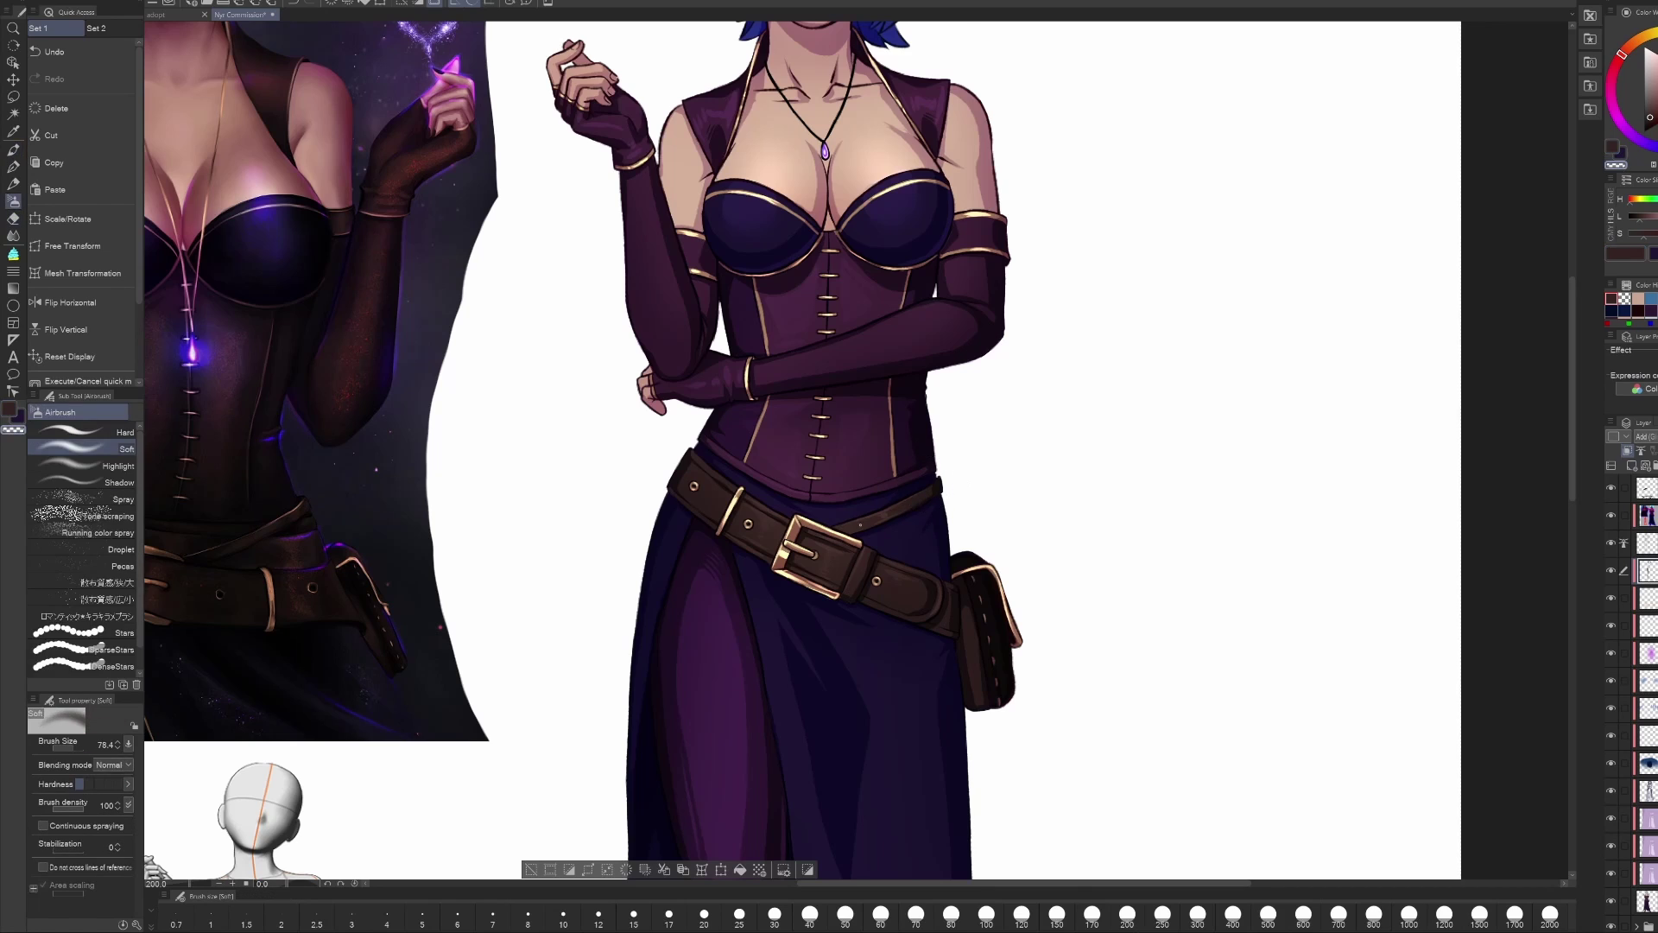
{"action": "key", "text": "h"}
{"action": "scroll", "coordinate": [933, 471], "scroll_direction": "down", "scroll_amount": 6}
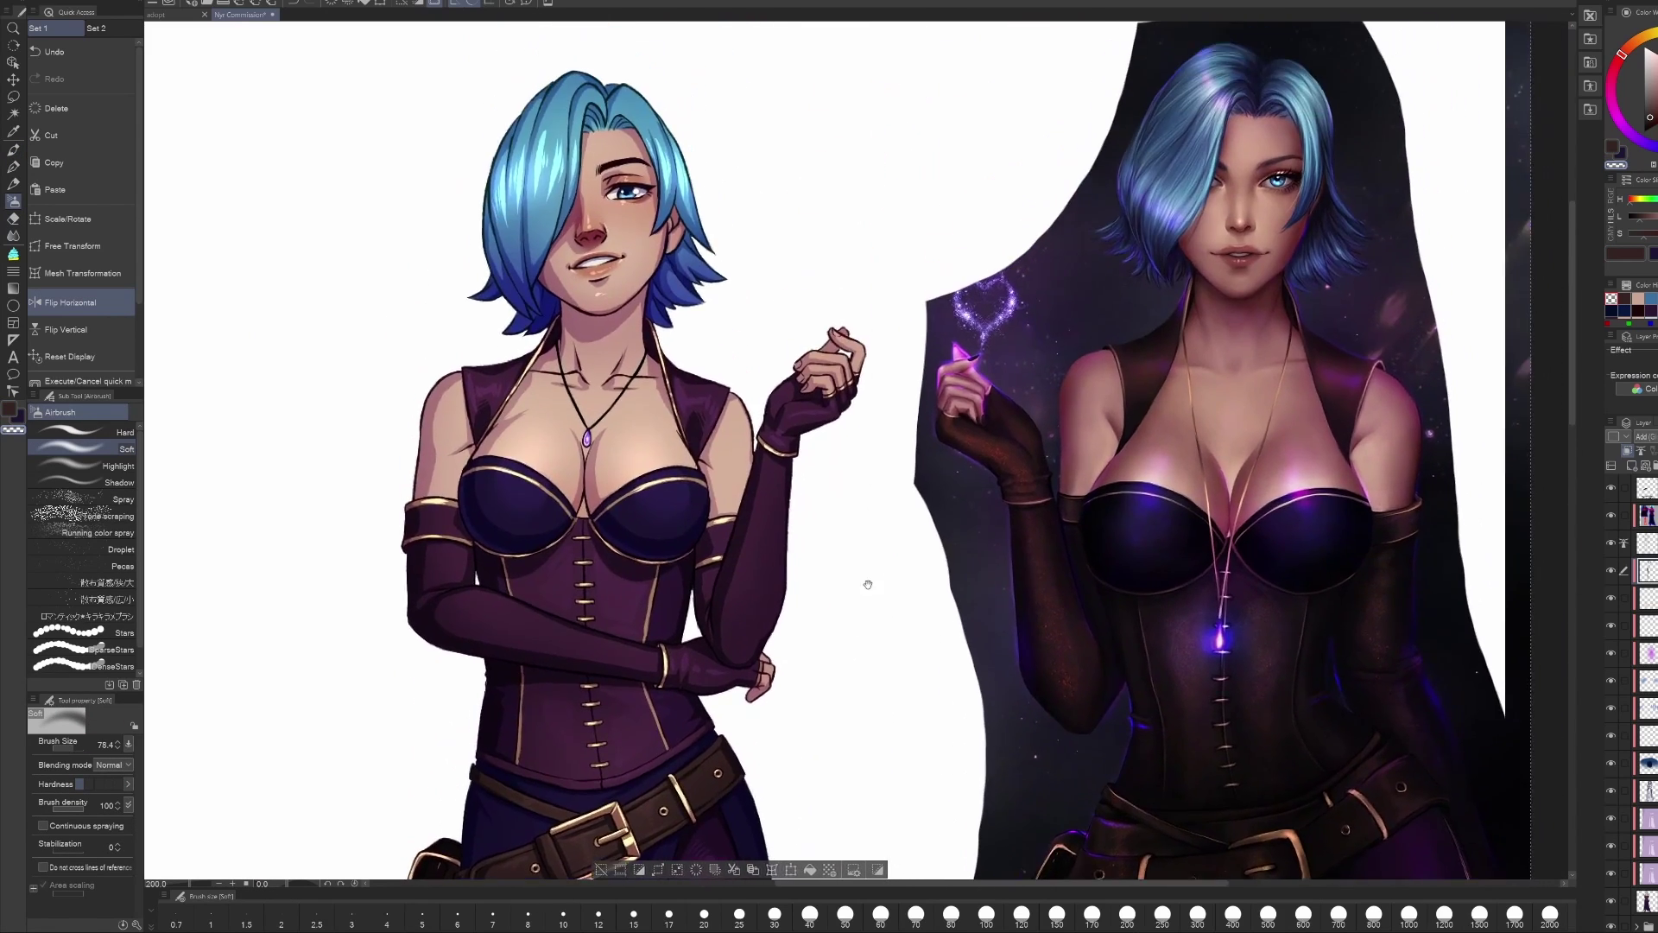
{"action": "scroll", "coordinate": [849, 617], "scroll_direction": "up", "scroll_amount": 3}
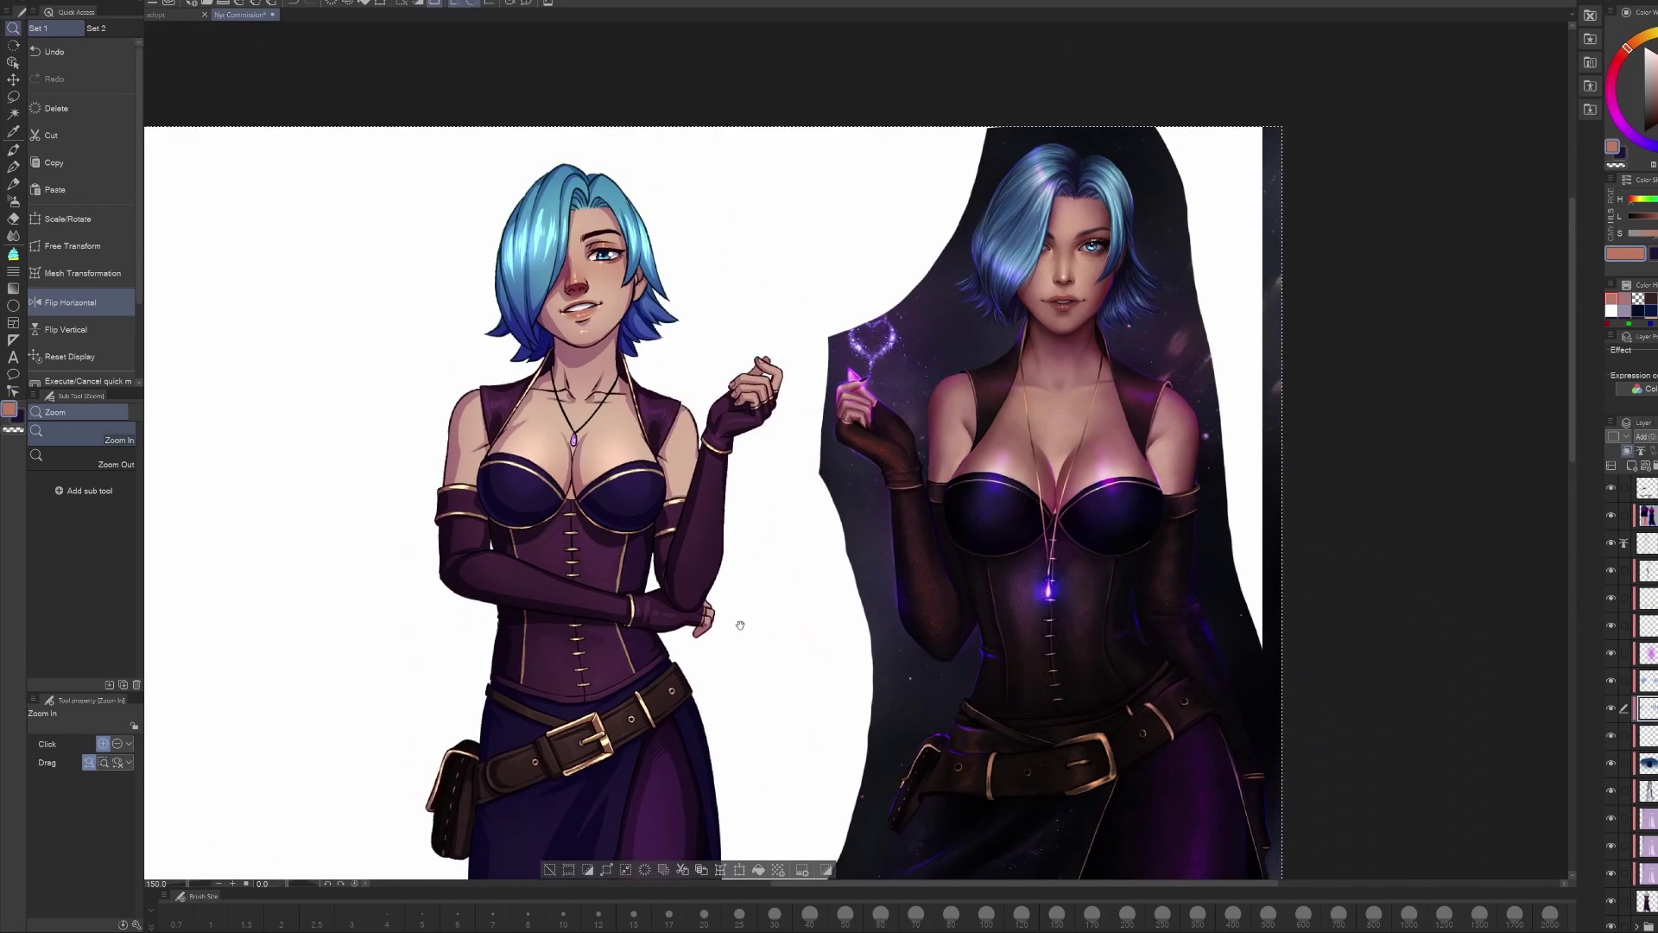
{"action": "key", "text": "p"}
{"action": "key", "text": "e"}
{"action": "key", "text": "p"}
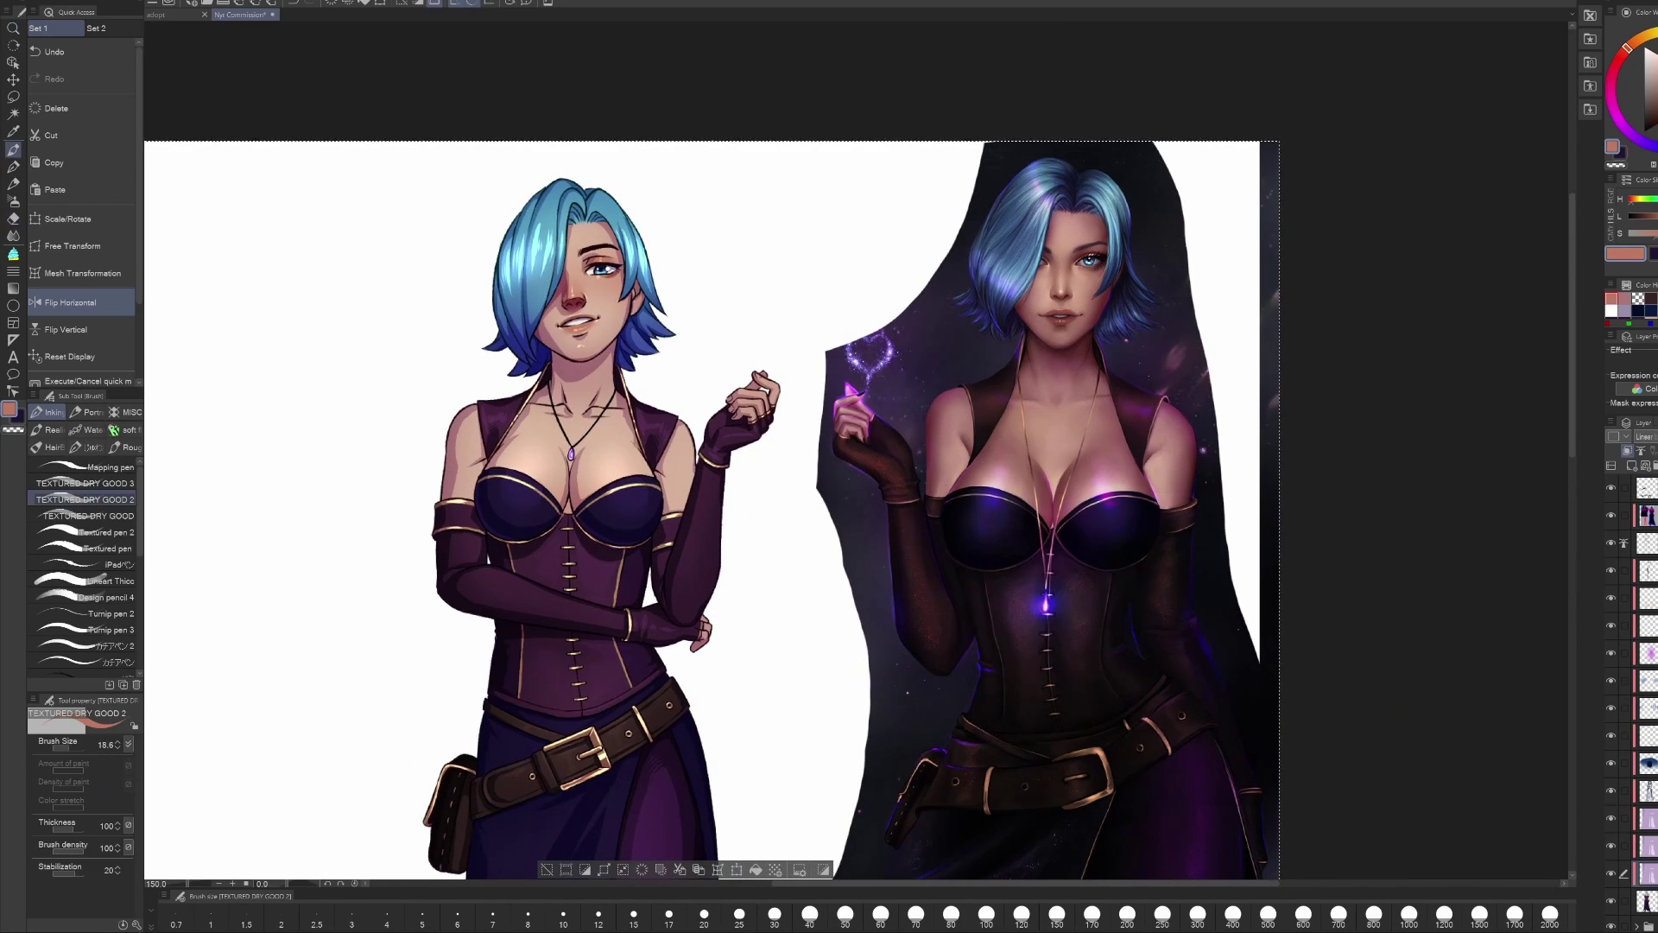
{"action": "mouse_move", "coordinate": [777, 559]}
{"action": "left_mouse_down"}
{"action": "mouse_move", "coordinate": [725, 562]}
{"action": "mouse_move", "coordinate": [725, 388]}
{"action": "left_mouse_up"}
{"action": "left_click", "coordinate": [13, 28]}
{"action": "key", "text": "ctrl+minus"}
{"action": "key", "text": "ctrl+minus"}
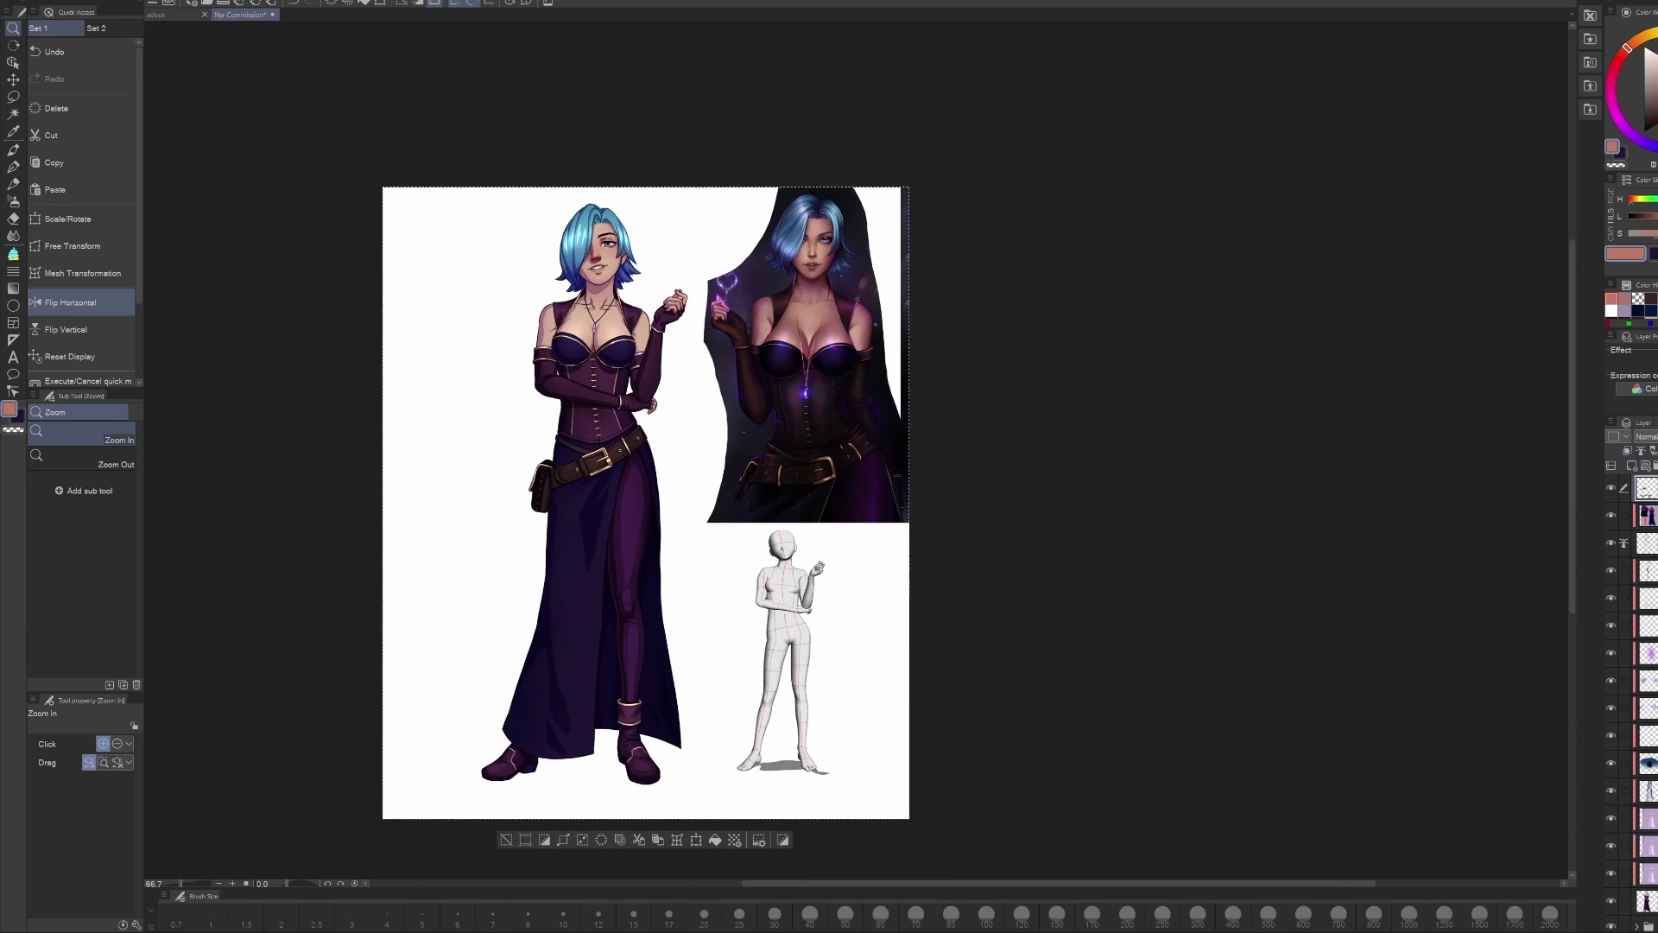
{"action": "key", "text": "ctrl+z"}
{"action": "key", "text": "ctrl+plus"}
{"action": "key", "text": "ctrl+plus"}
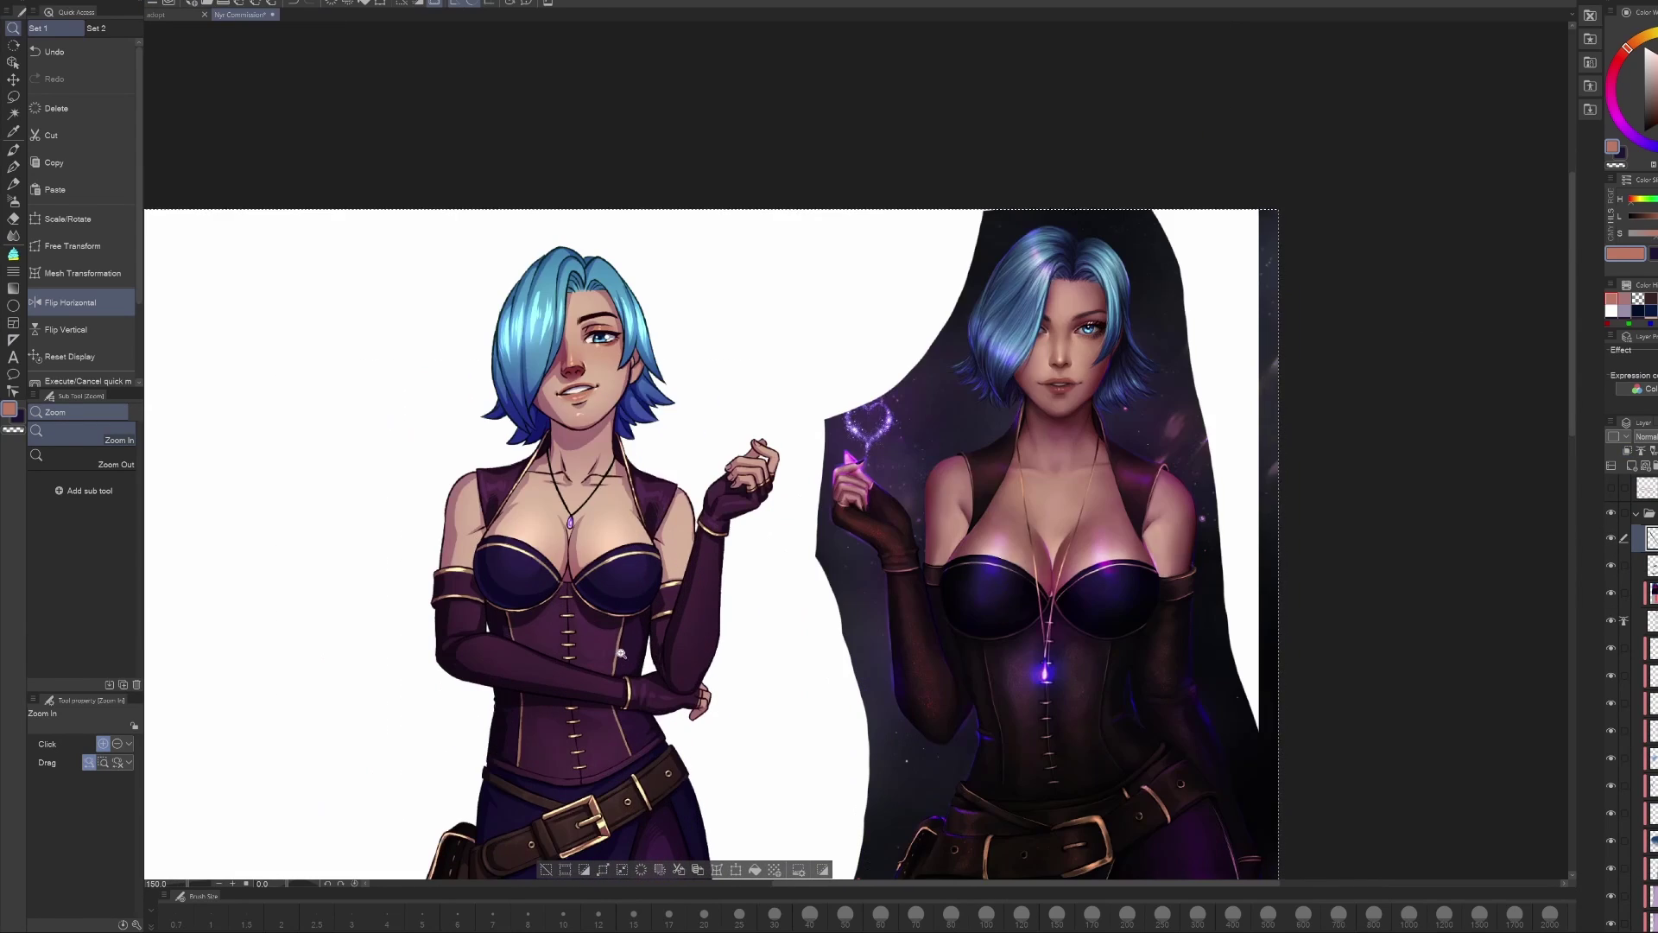
Step: Recolor the black necklace cord gold and refine it where it lies on the chest
{"action": "key", "text": "p"}
{"action": "key", "text": "b"}
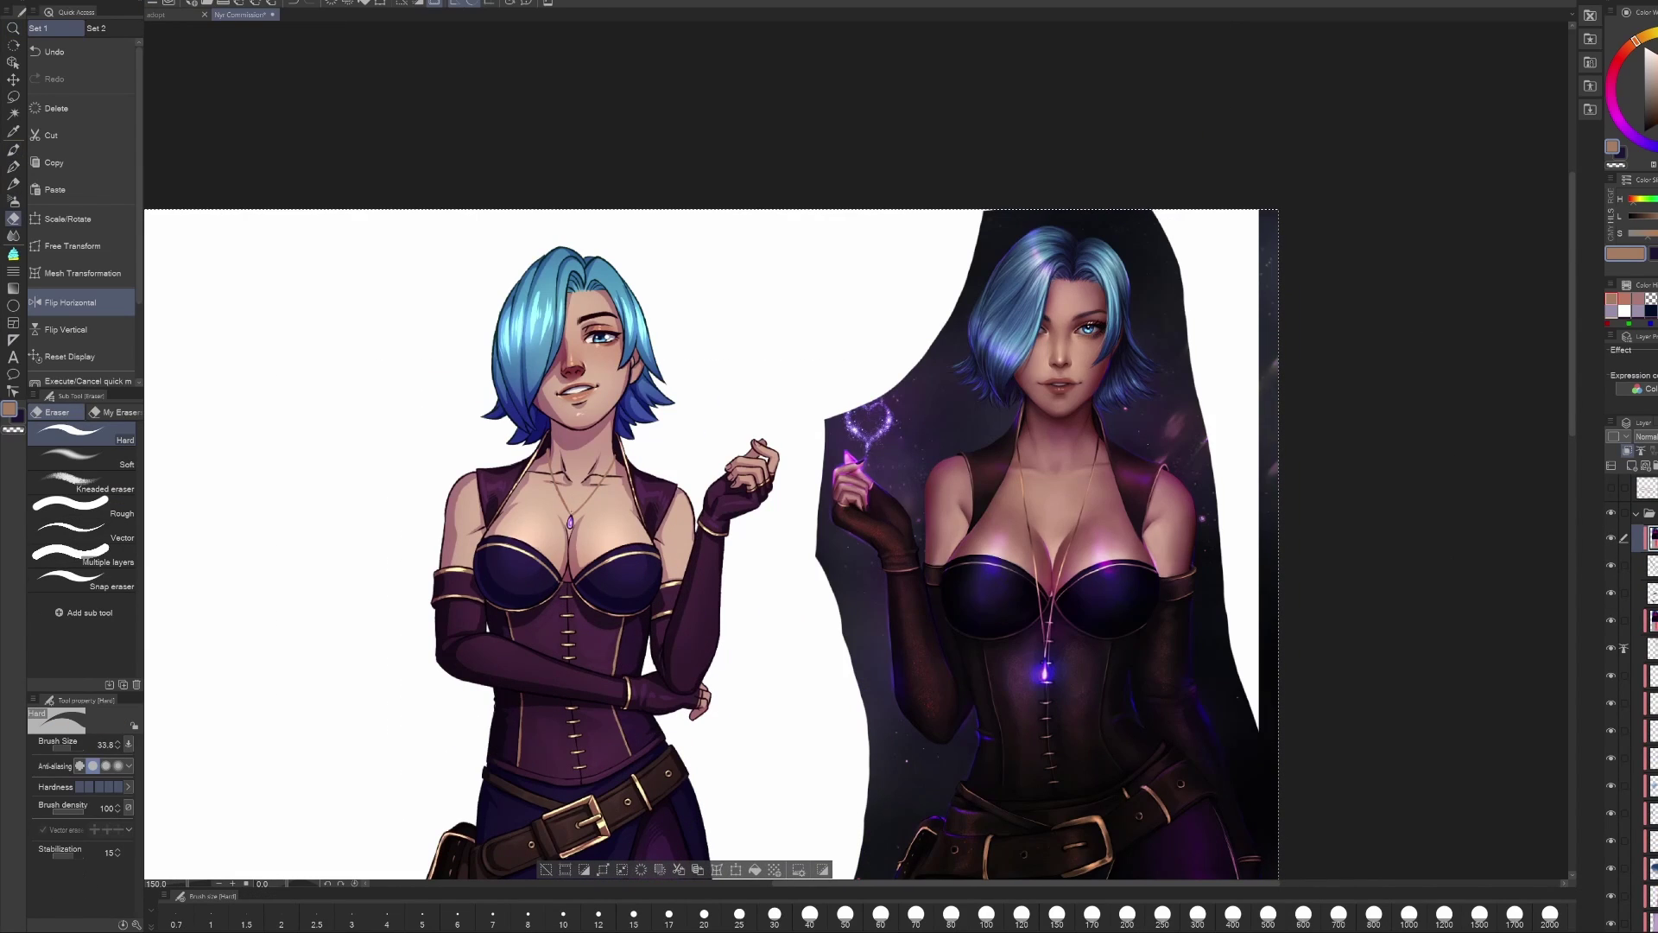
{"action": "key", "text": "b"}
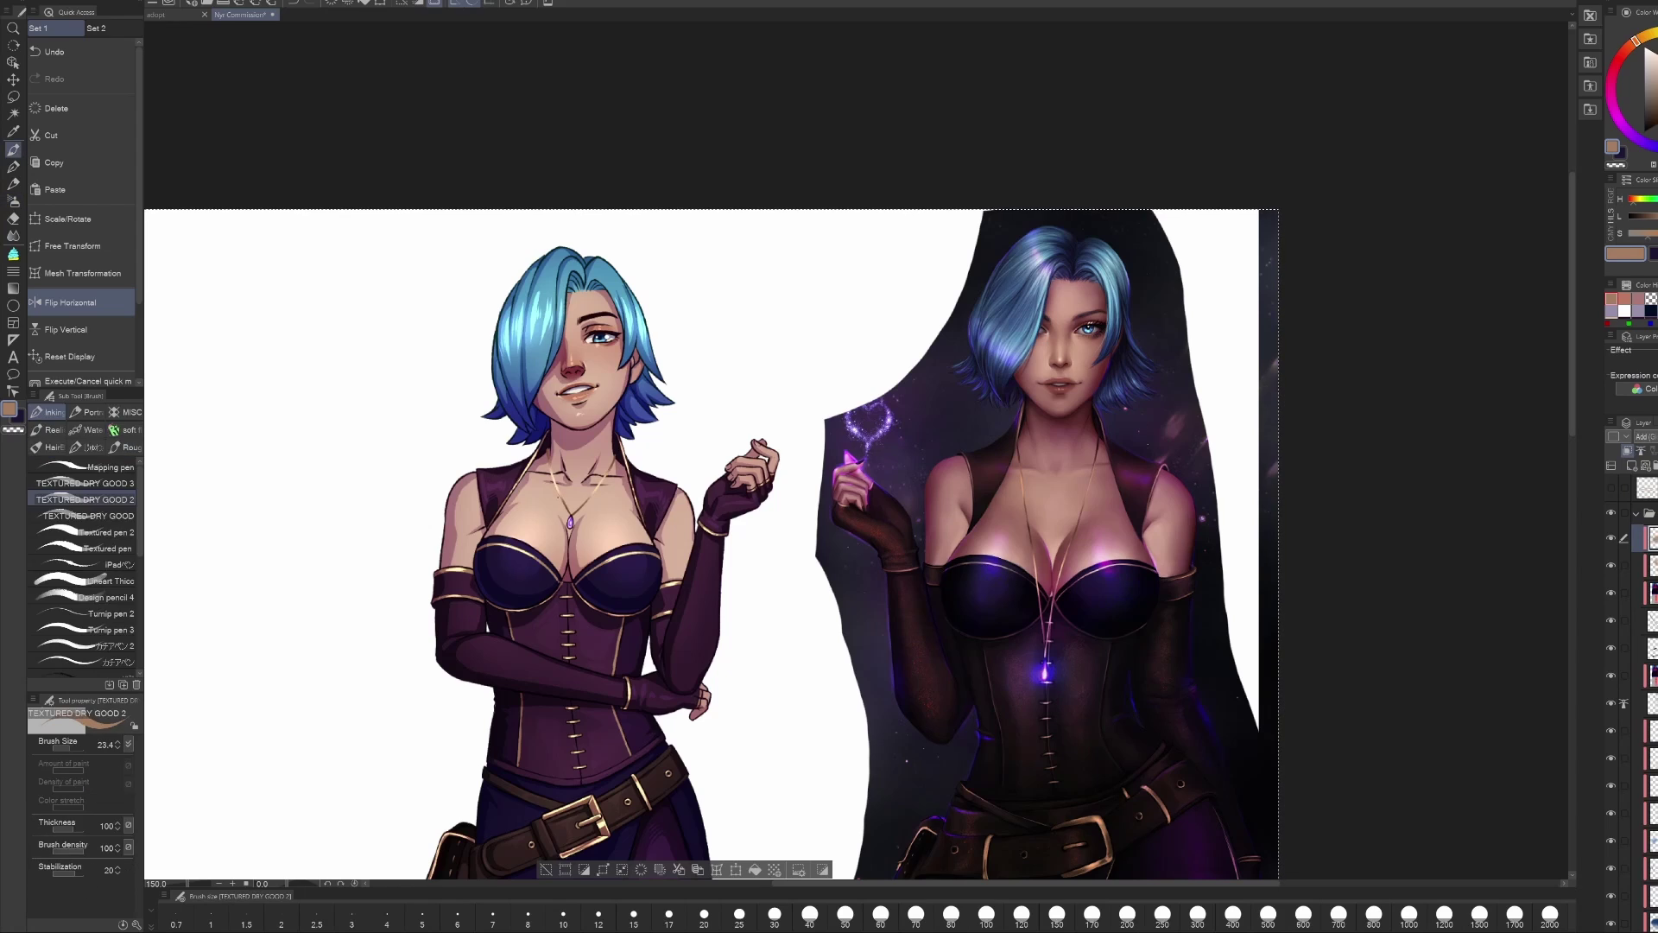
{"action": "key", "text": "ctrl+plus"}
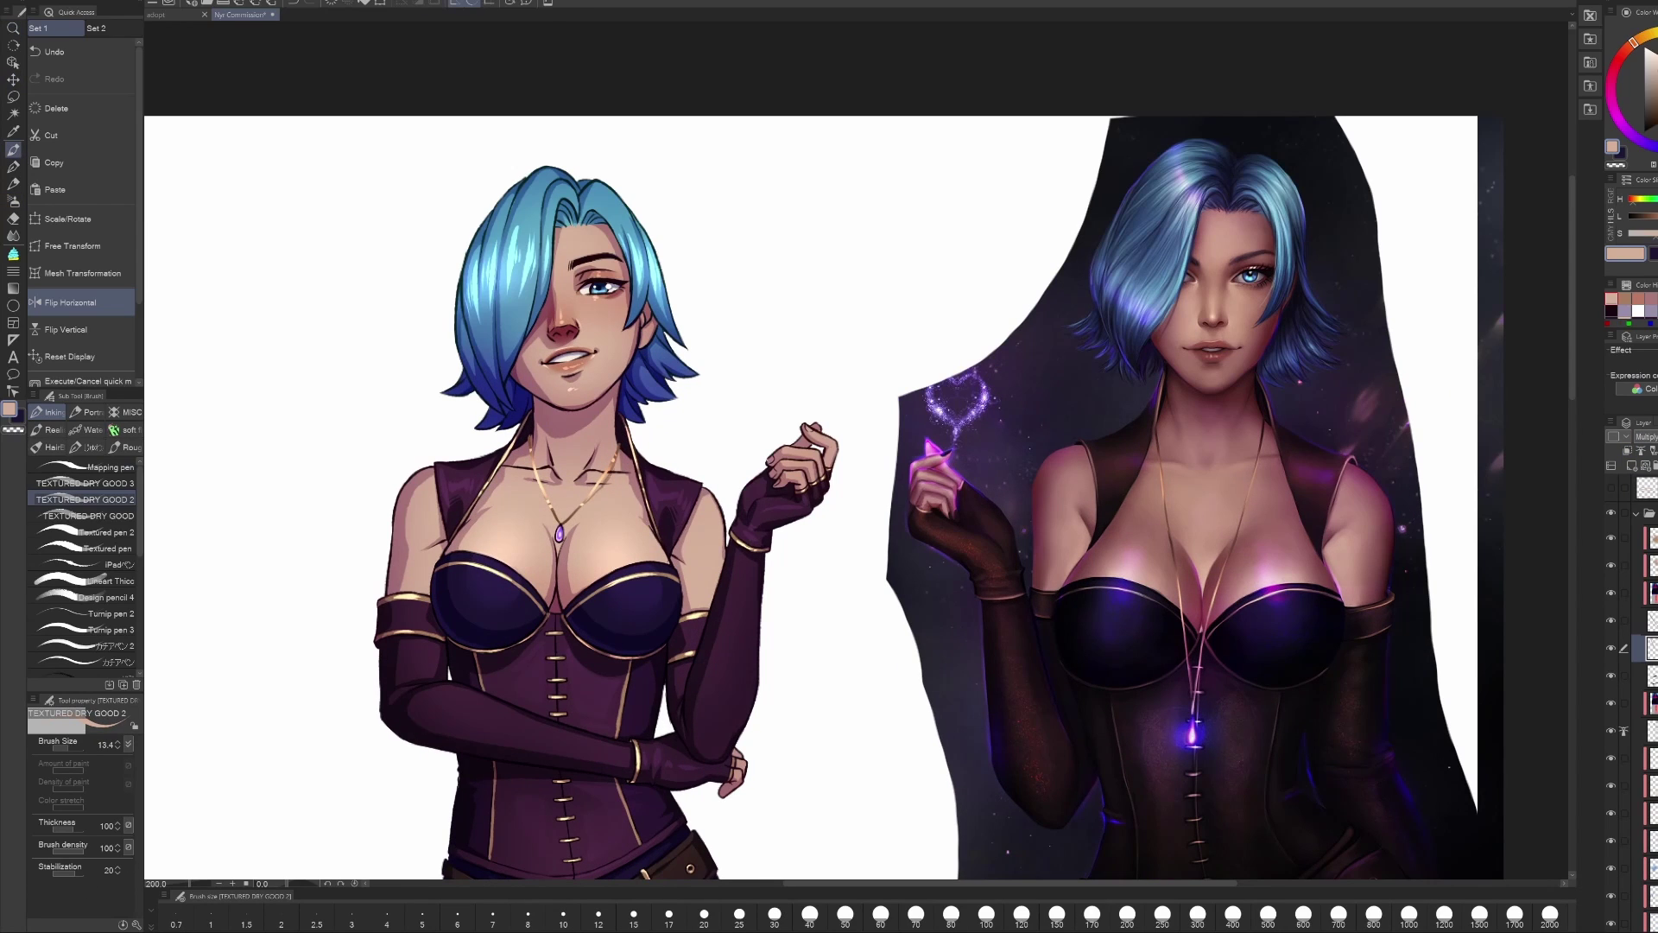
{"action": "key", "text": "i"}
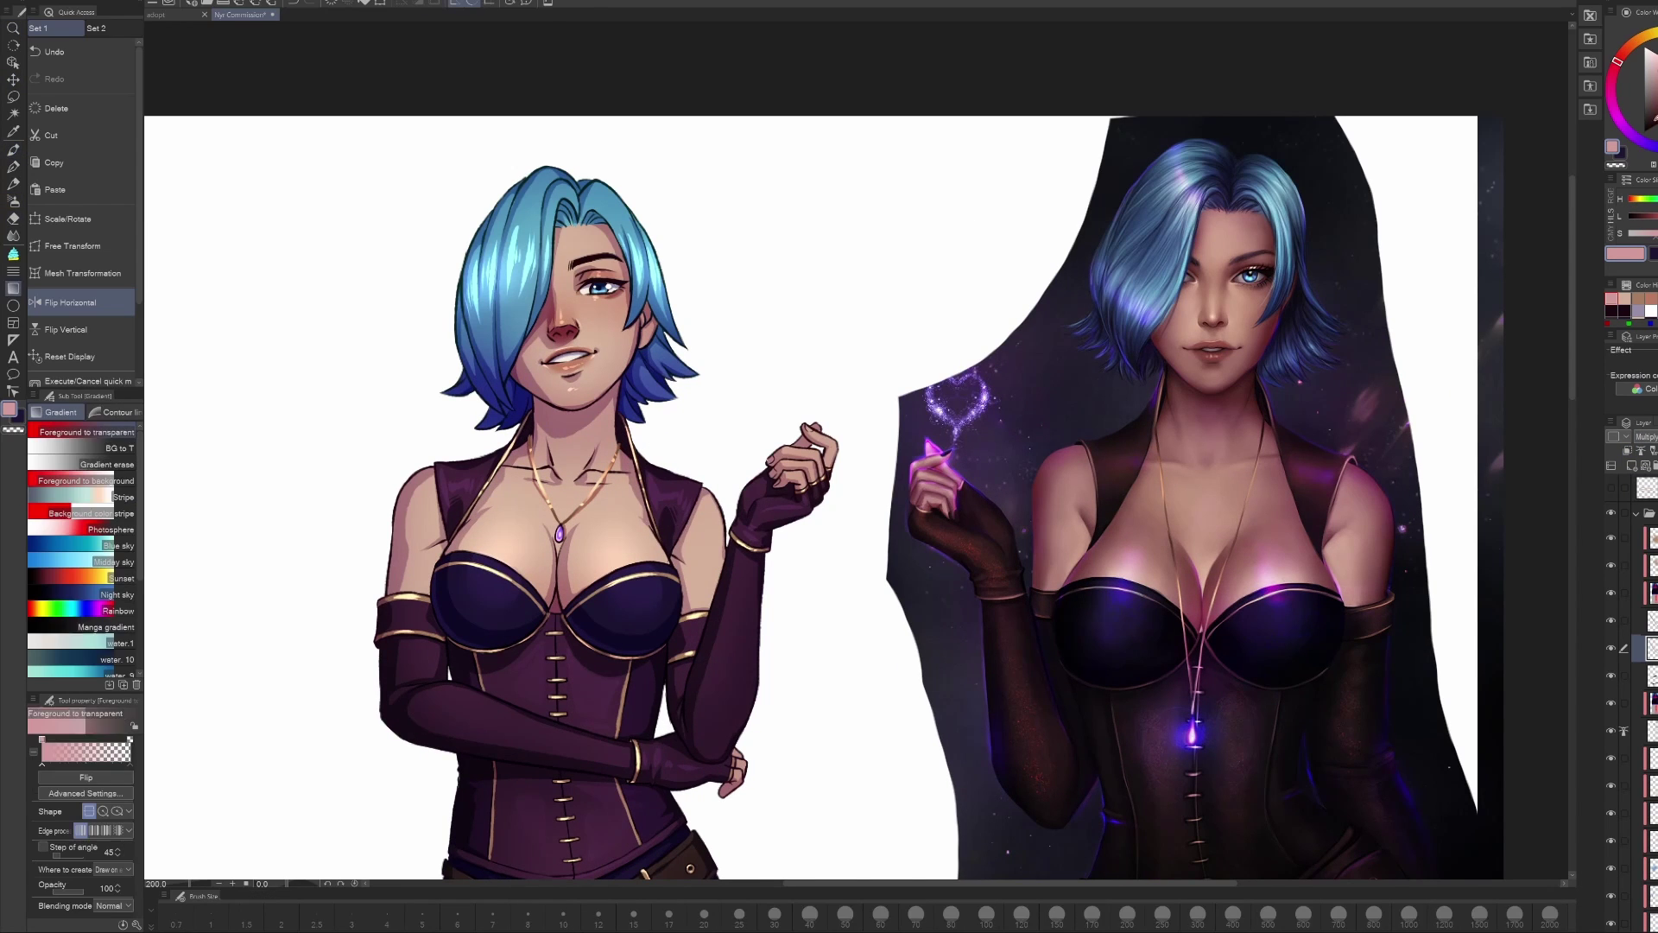
Step: Draw a large filled circle behind the woman's upper body and give it a gold-to-brown gradient
{"action": "key", "text": "b"}
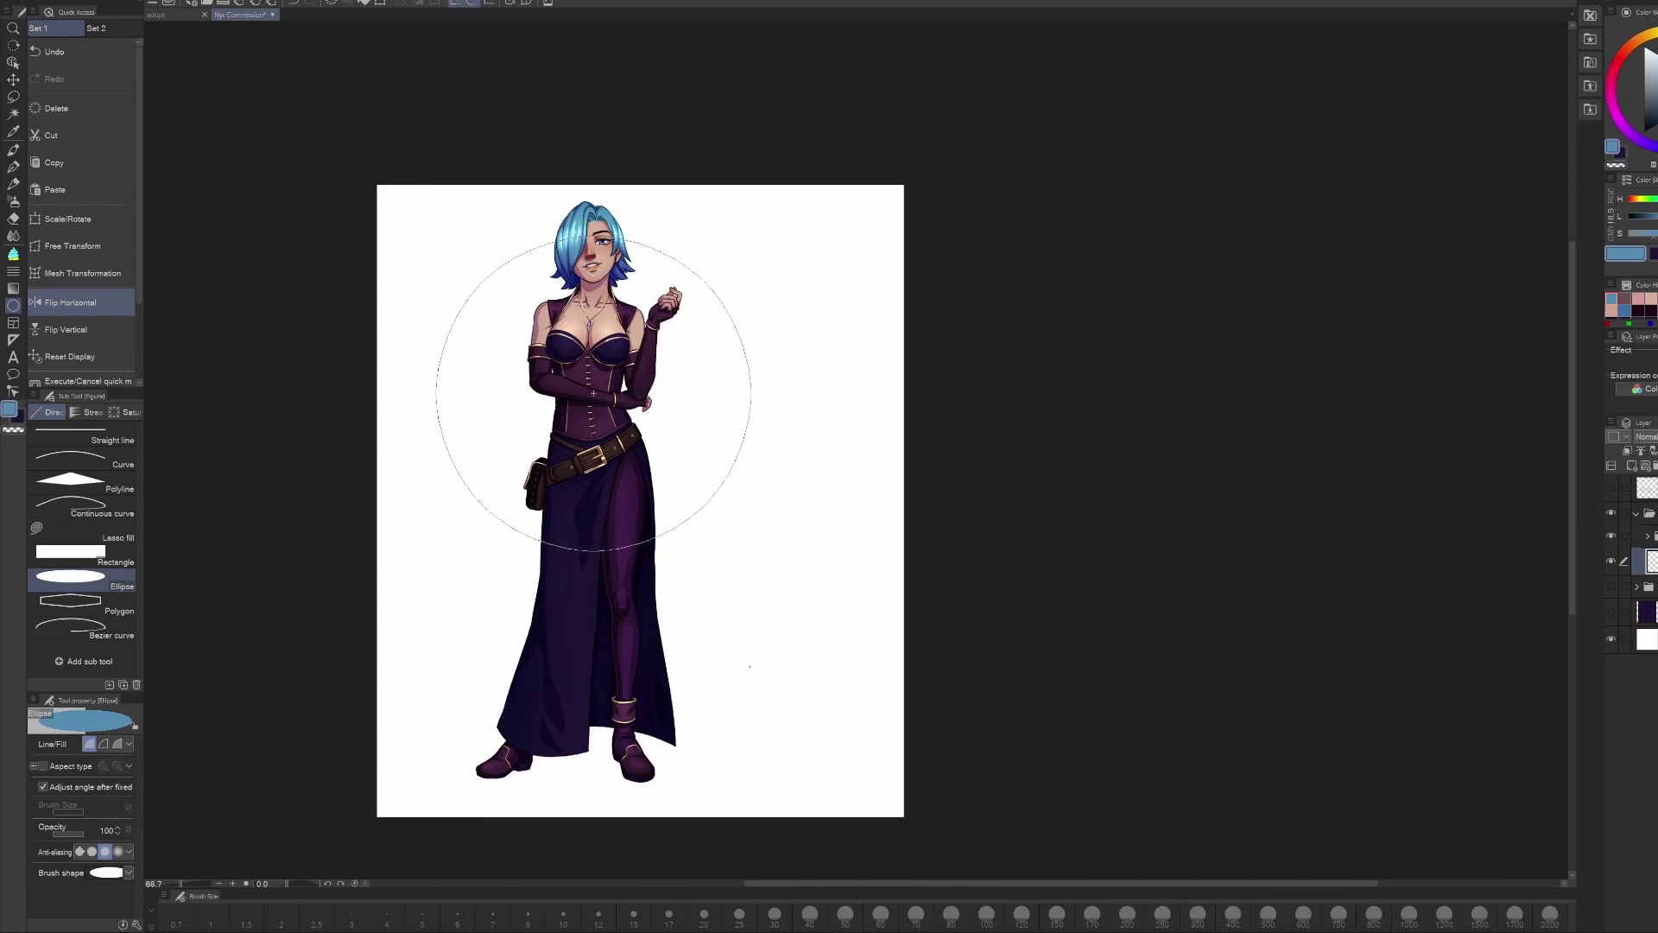
{"action": "left_click", "coordinate": [1622, 128]}
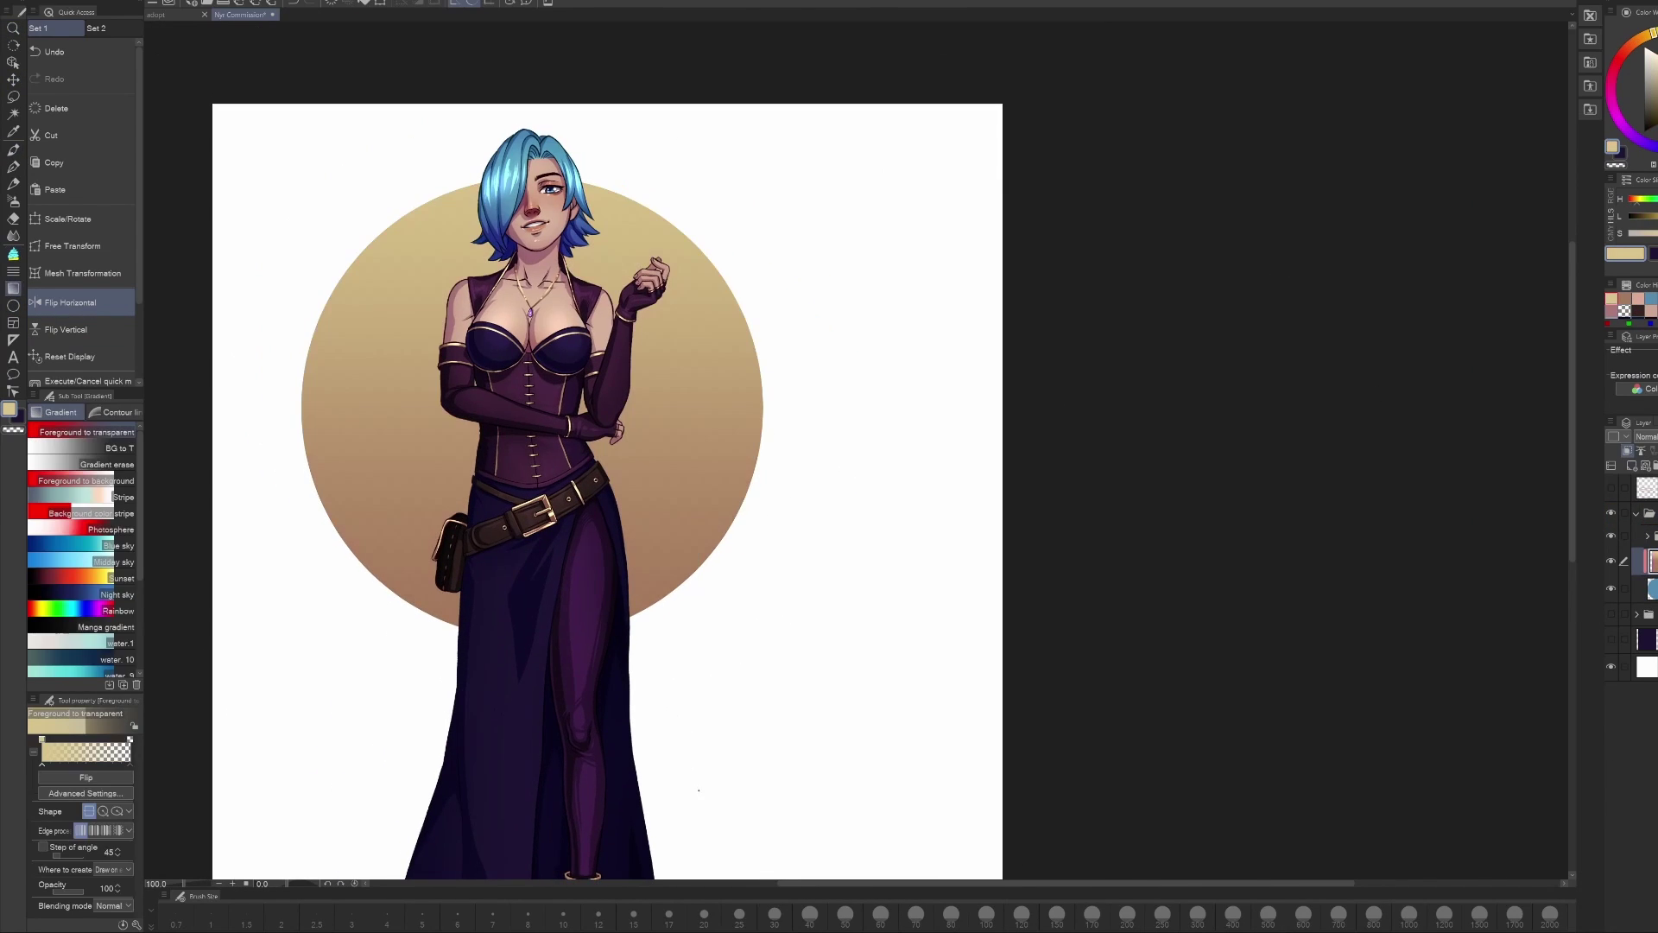
{"action": "left_click_drag", "start_coordinate": [701, 585], "coordinate": [702, 706]}
Step: Texture the circle with brown and golden patches using the Battlefield Dust brush and intensify its colors with an Overlay layer
{"action": "key", "text": "b"}
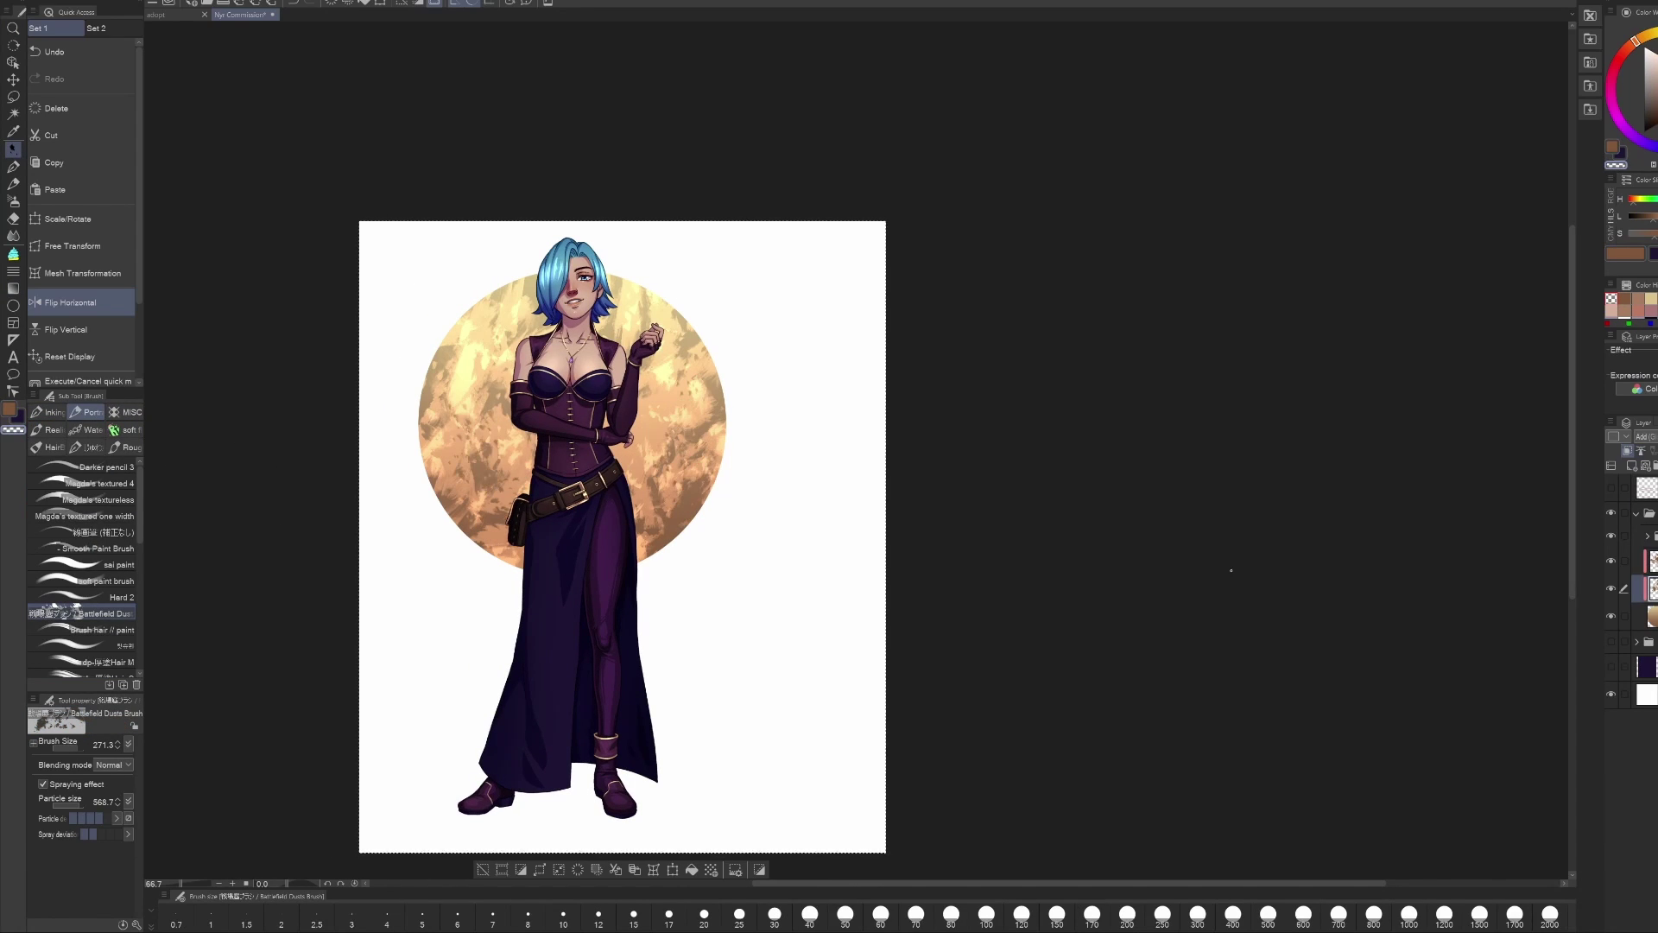
{"action": "left_click", "coordinate": [1628, 96]}
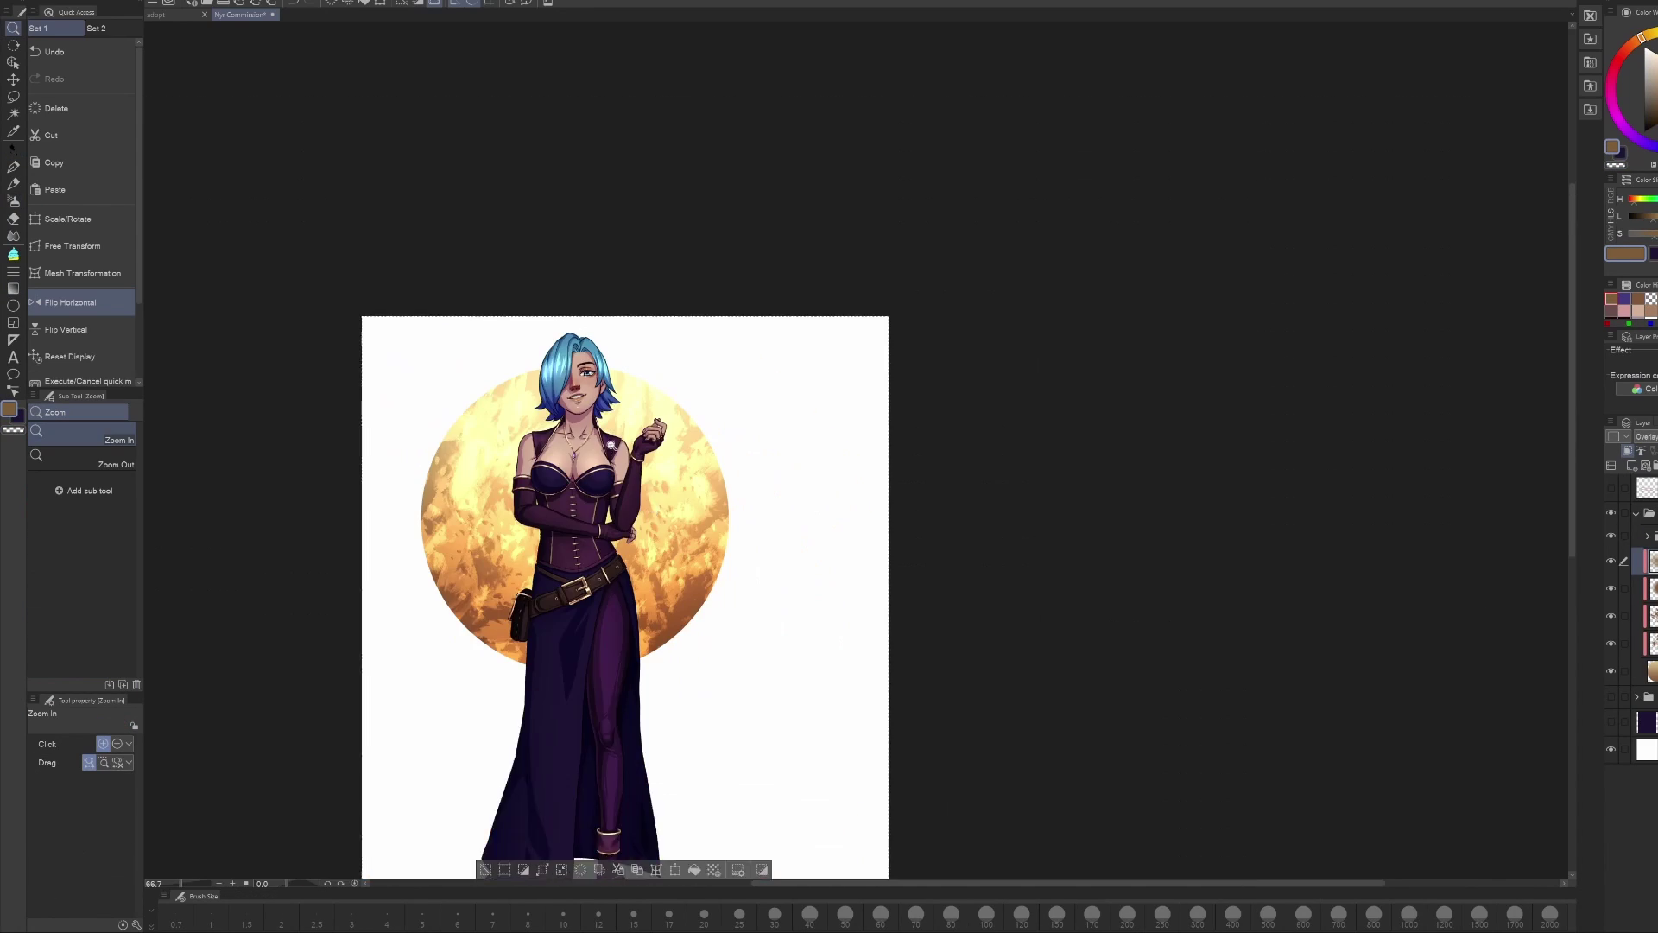
Step: Add an Overlay texture layer and crop the canvas closely around the figure on a transparent background
{"action": "left_click_drag", "start_coordinate": [1518, 167], "coordinate": [528, 518]}
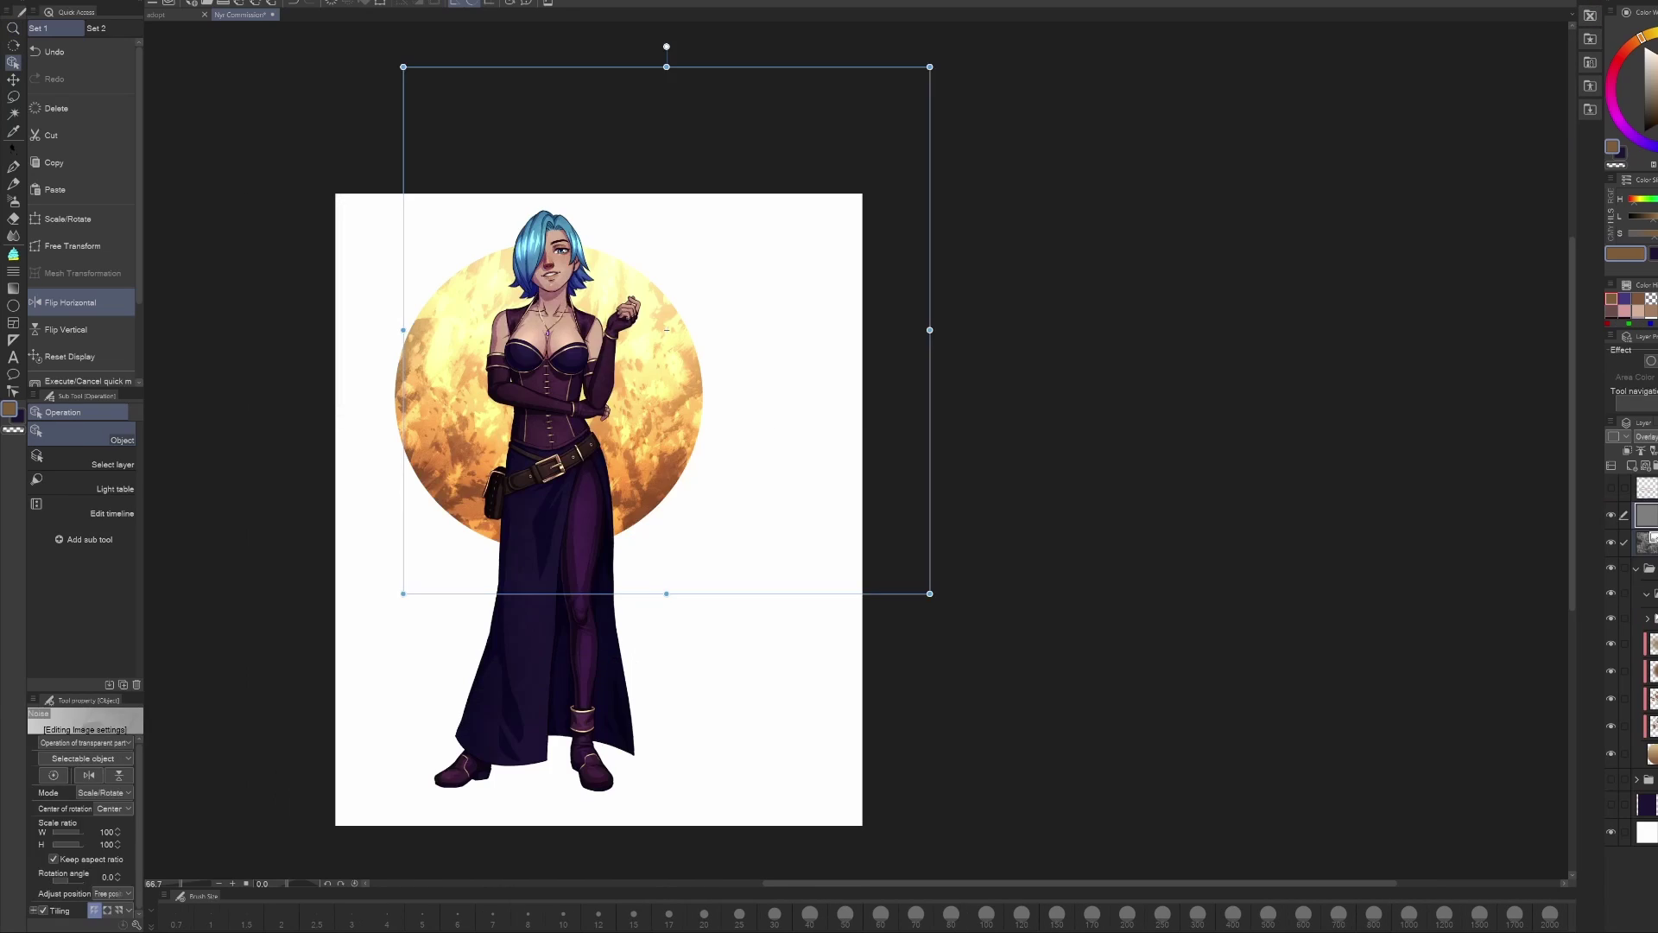
{"action": "left_click", "coordinate": [726, 717]}
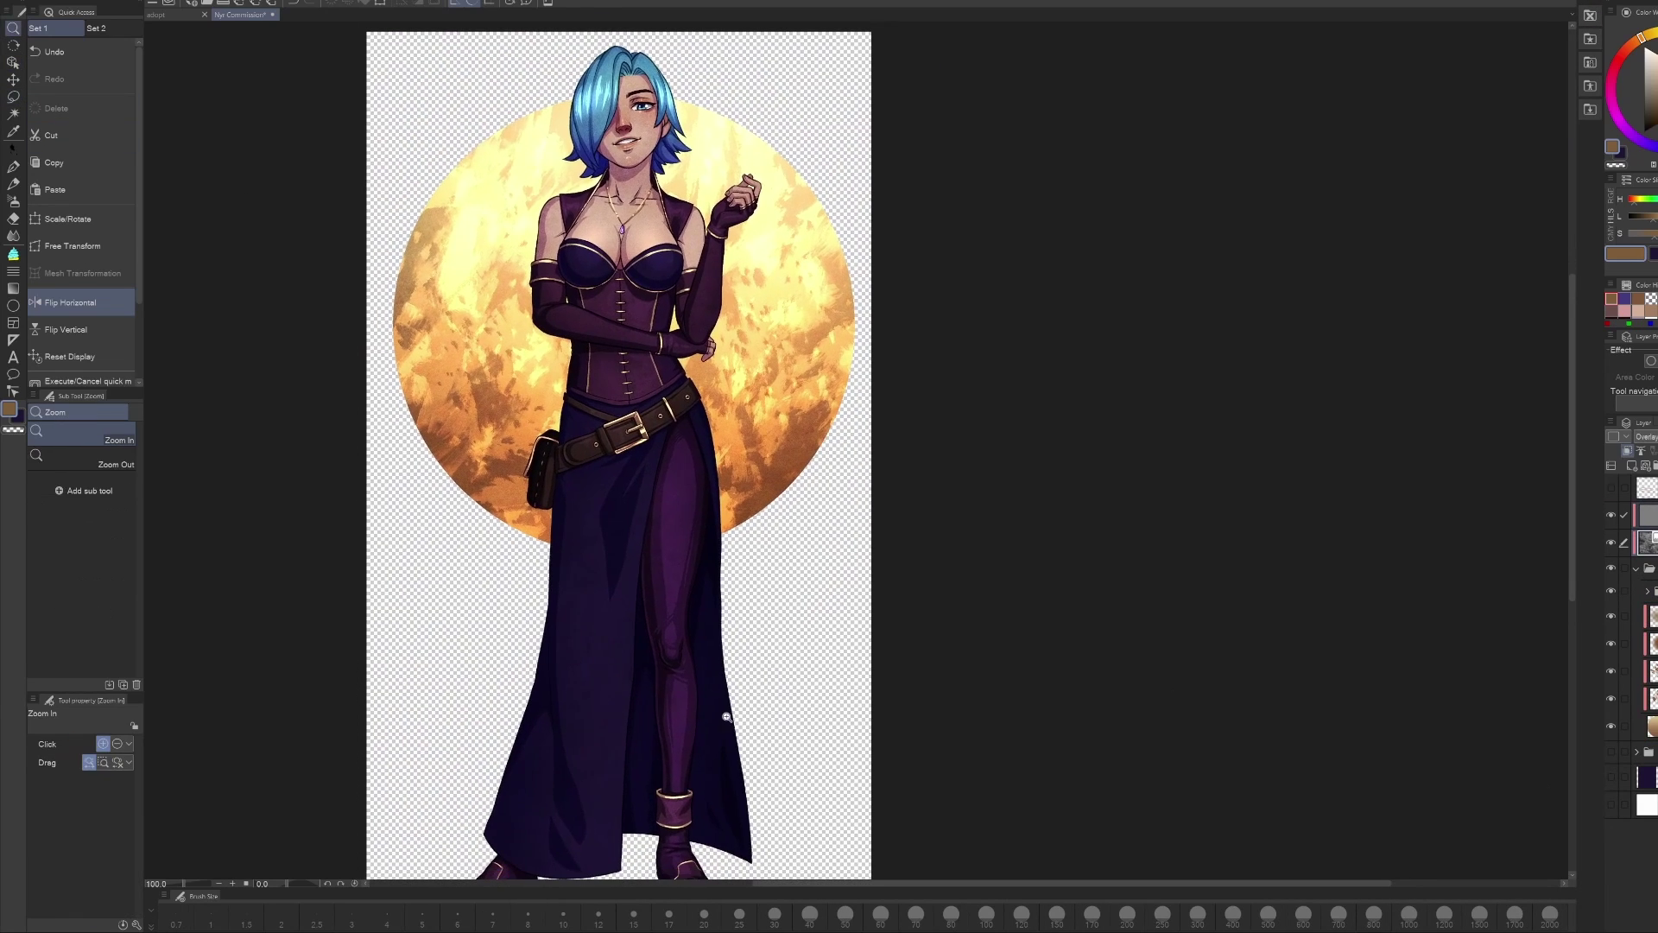